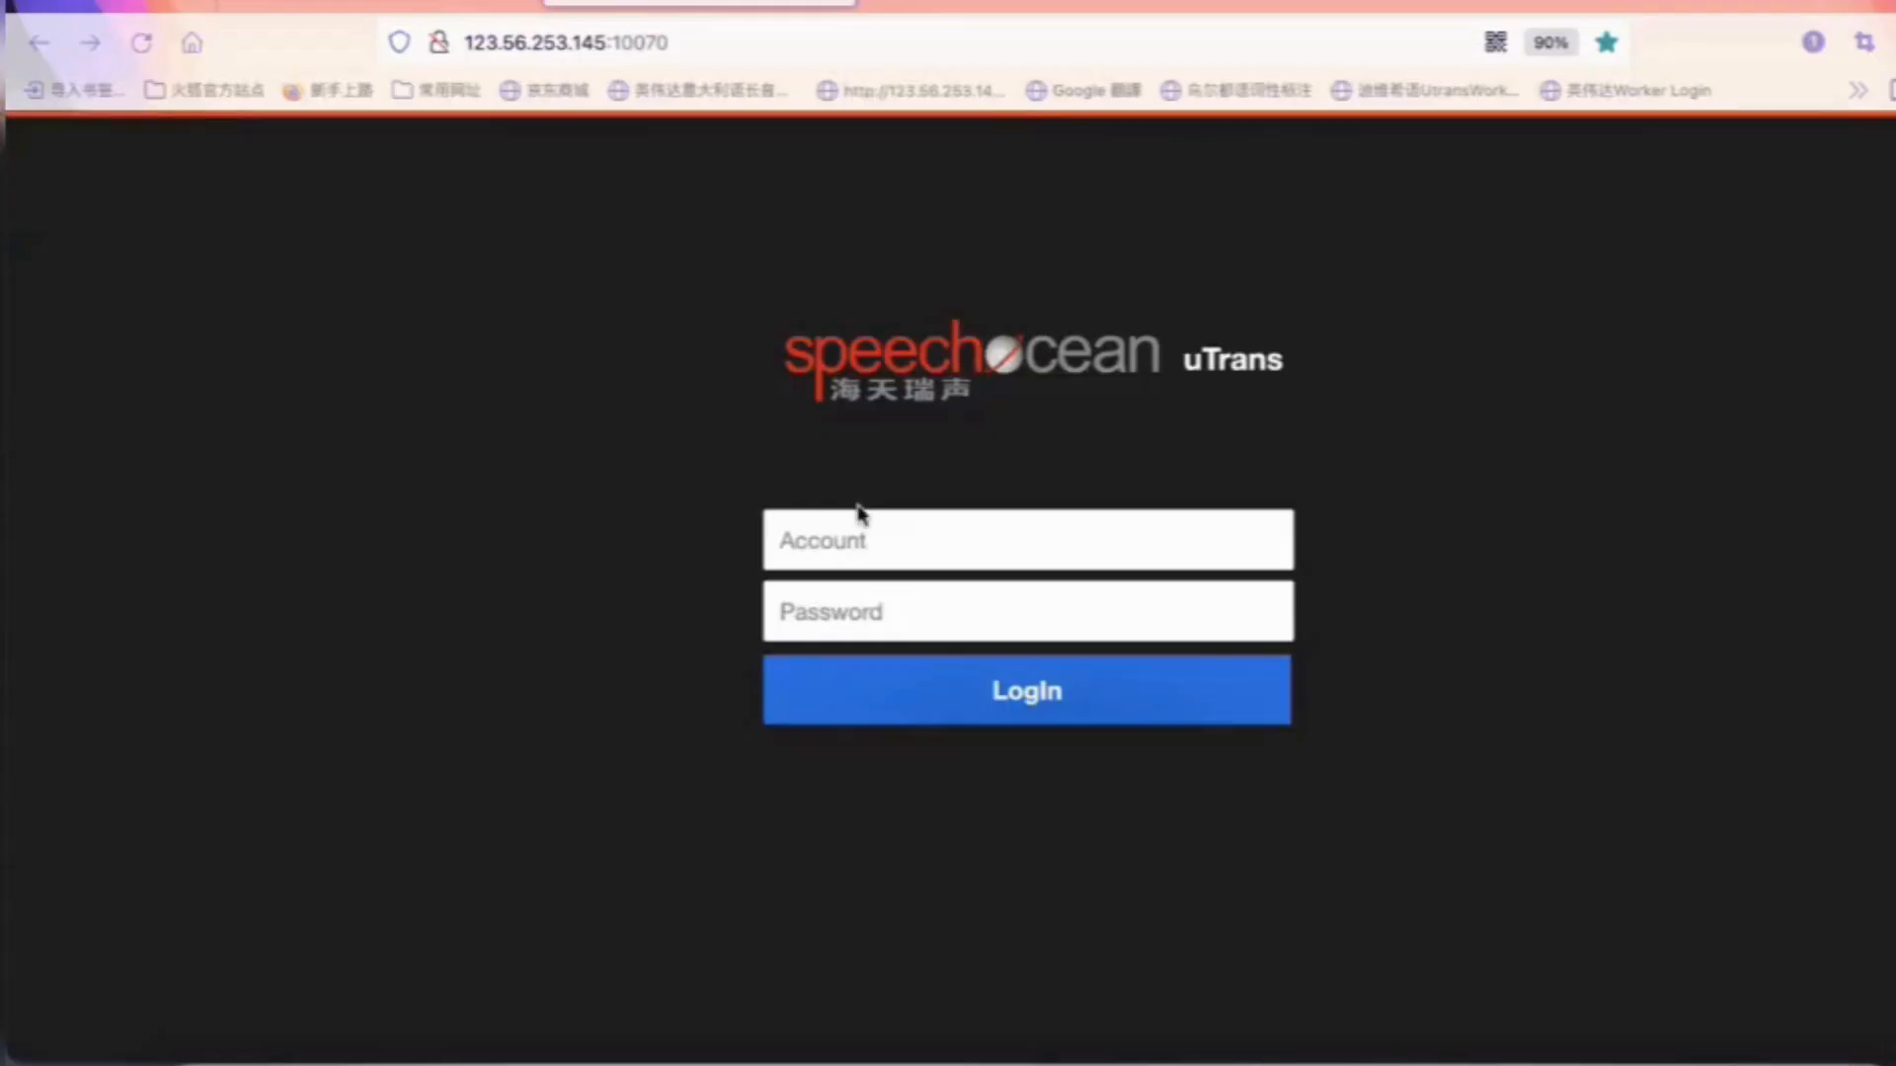
Log in to uTrans with the QA account name and the account password copied from the Chrome spreadsheet
click(862, 528)
key(super+v)
click(1444, 541)
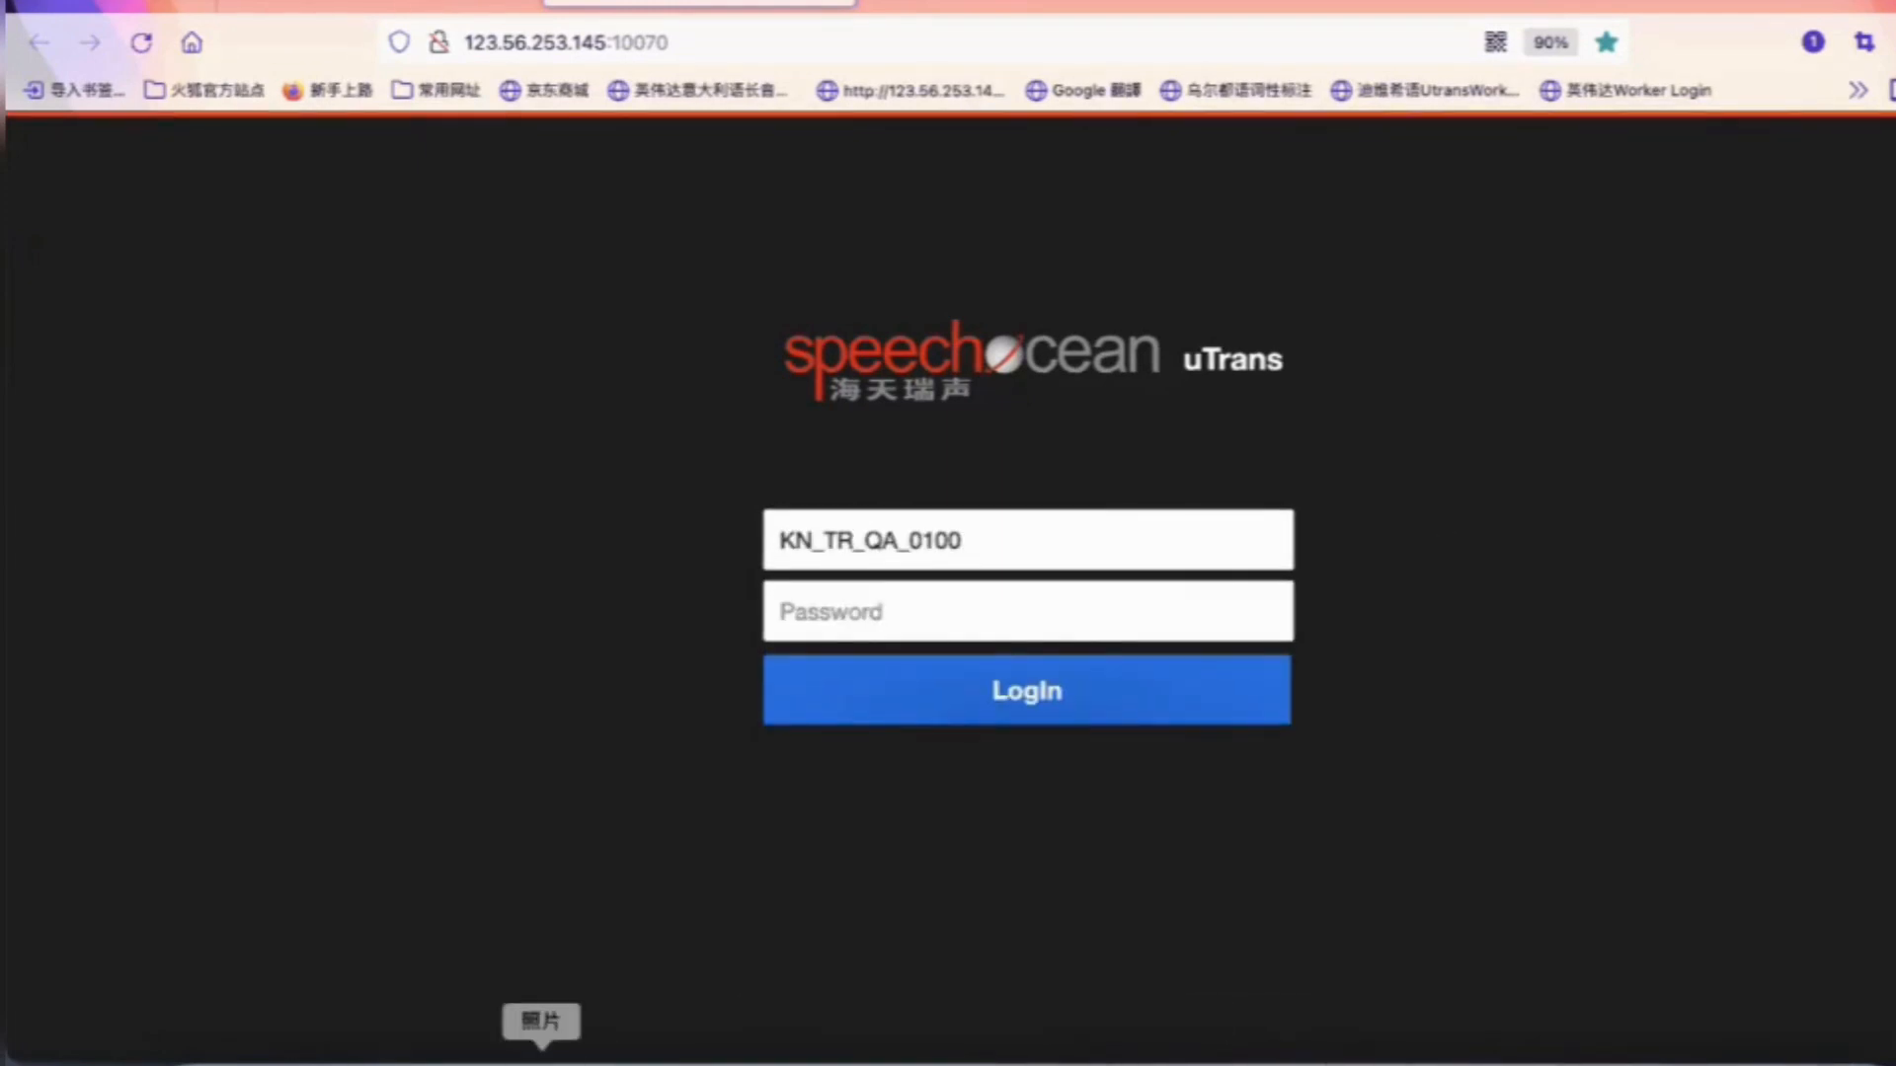
click(1139, 1055)
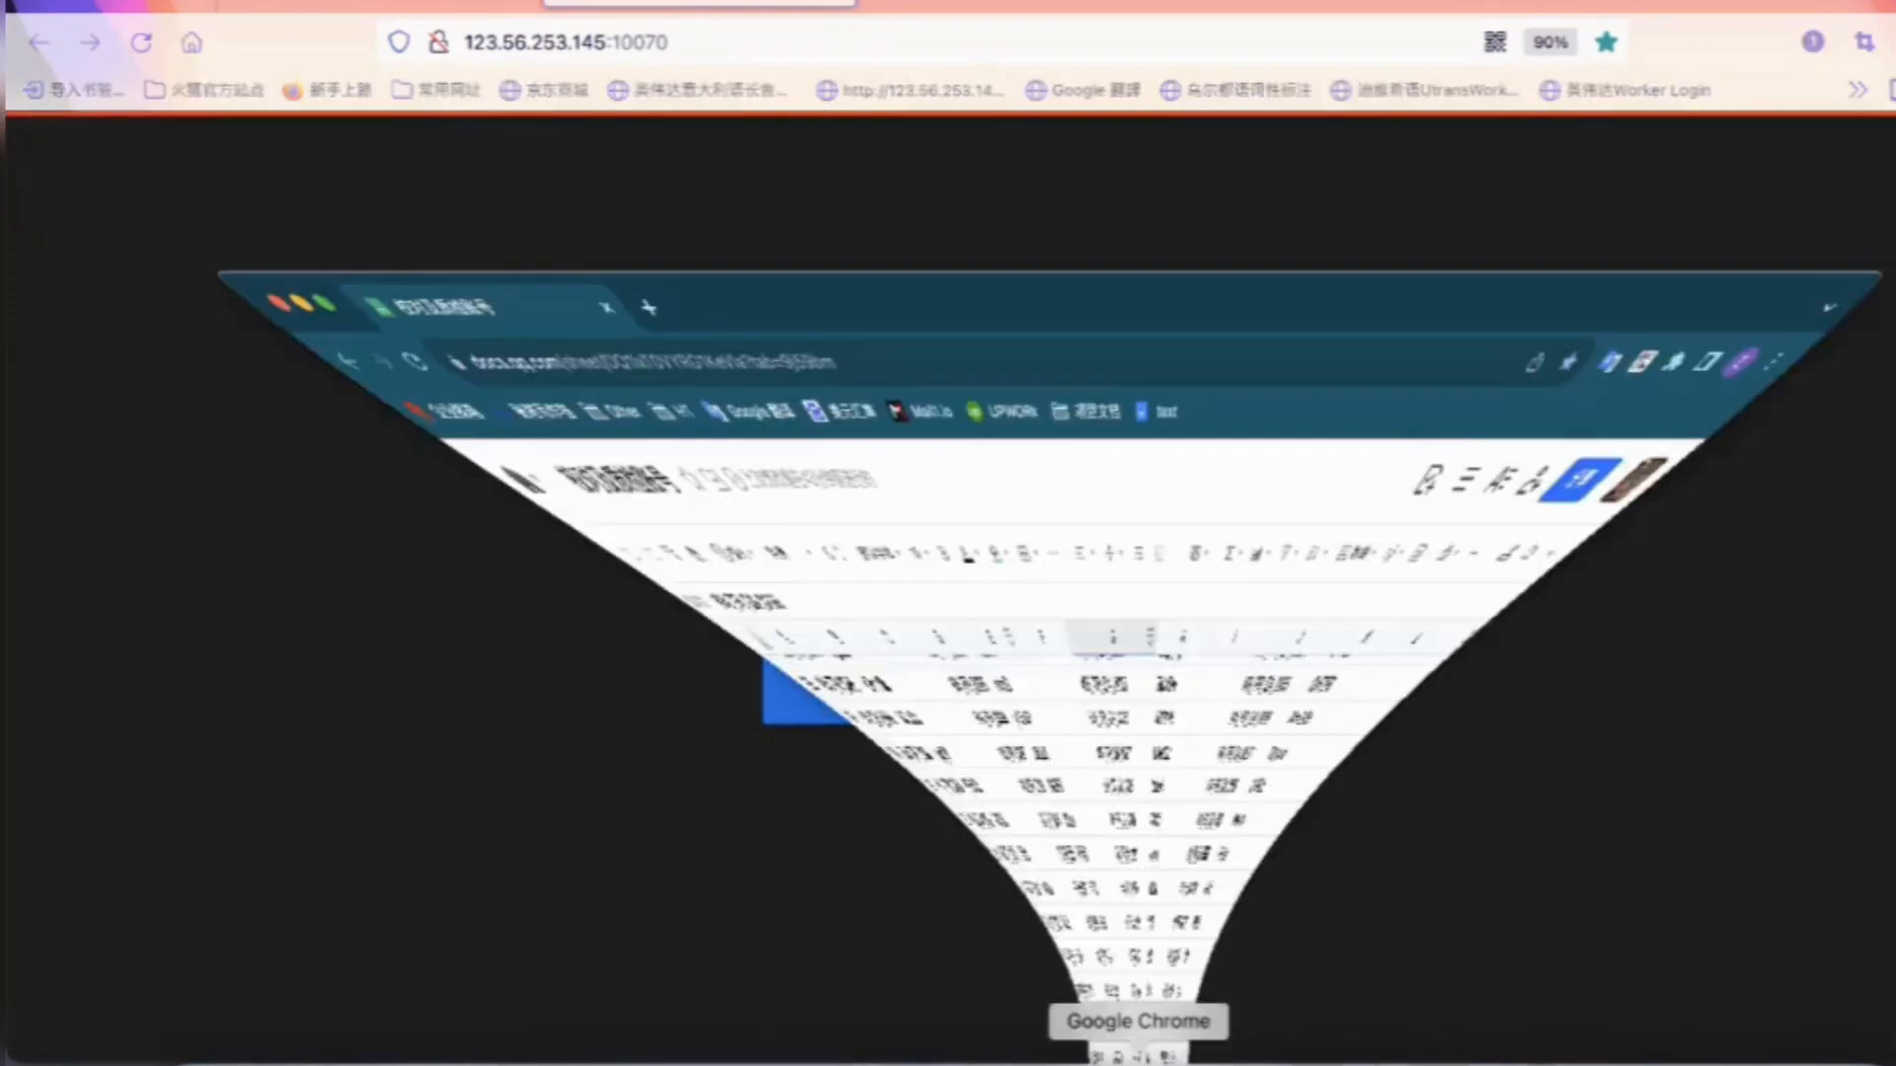
click(1224, 871)
key(Escape)
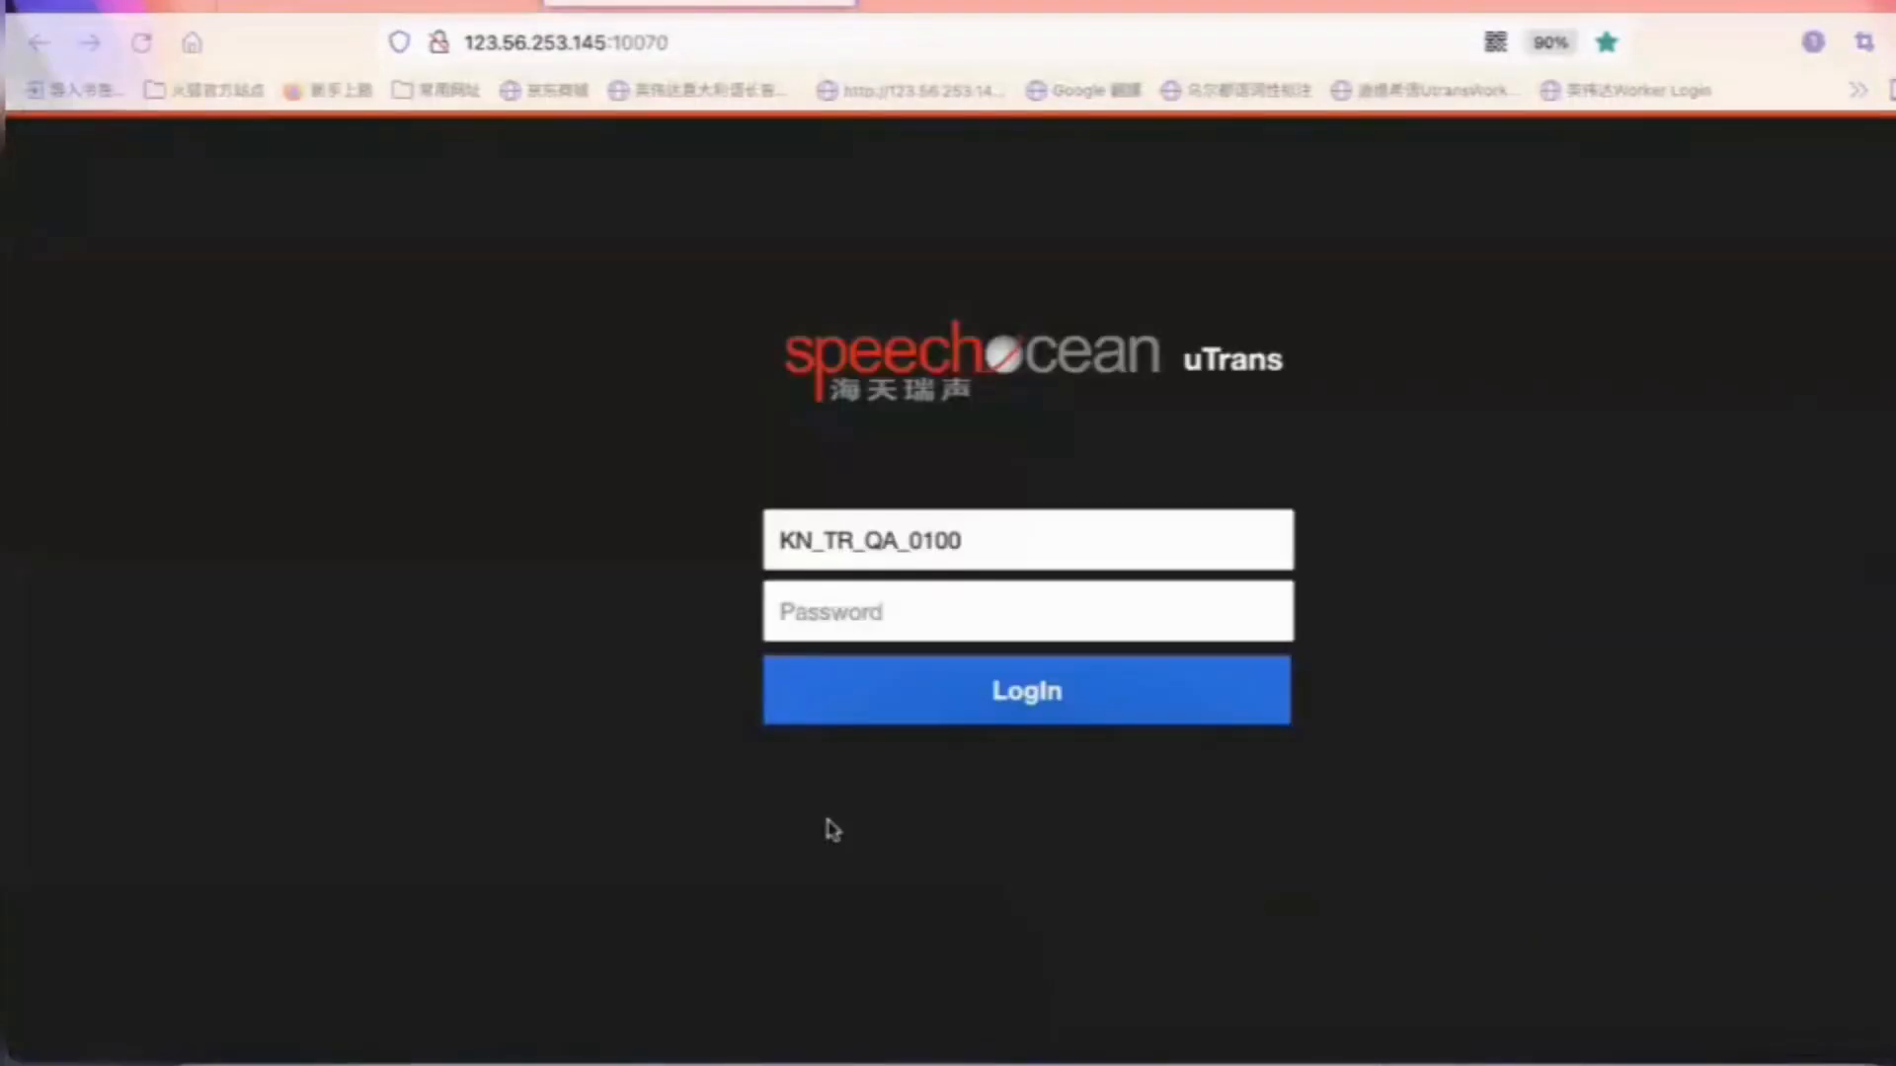
click(953, 592)
key(ctrl+v)
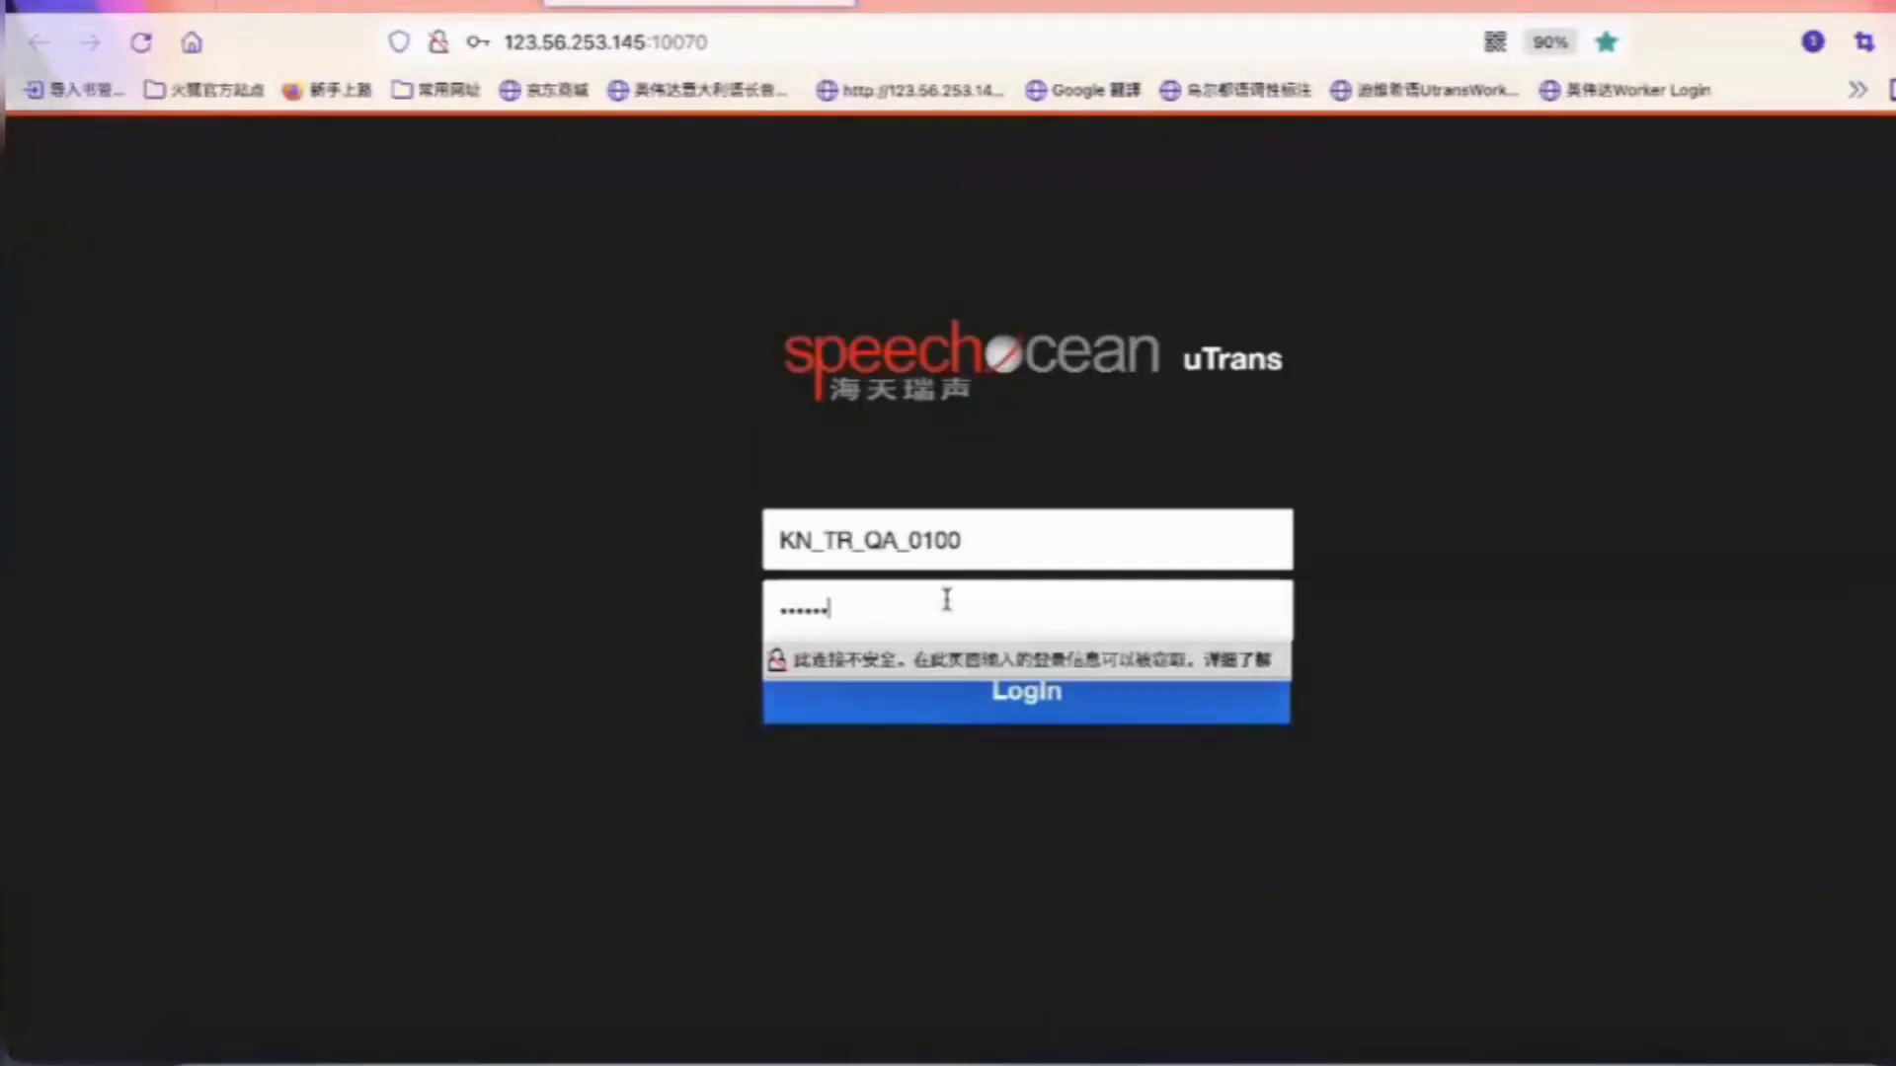
click(1229, 711)
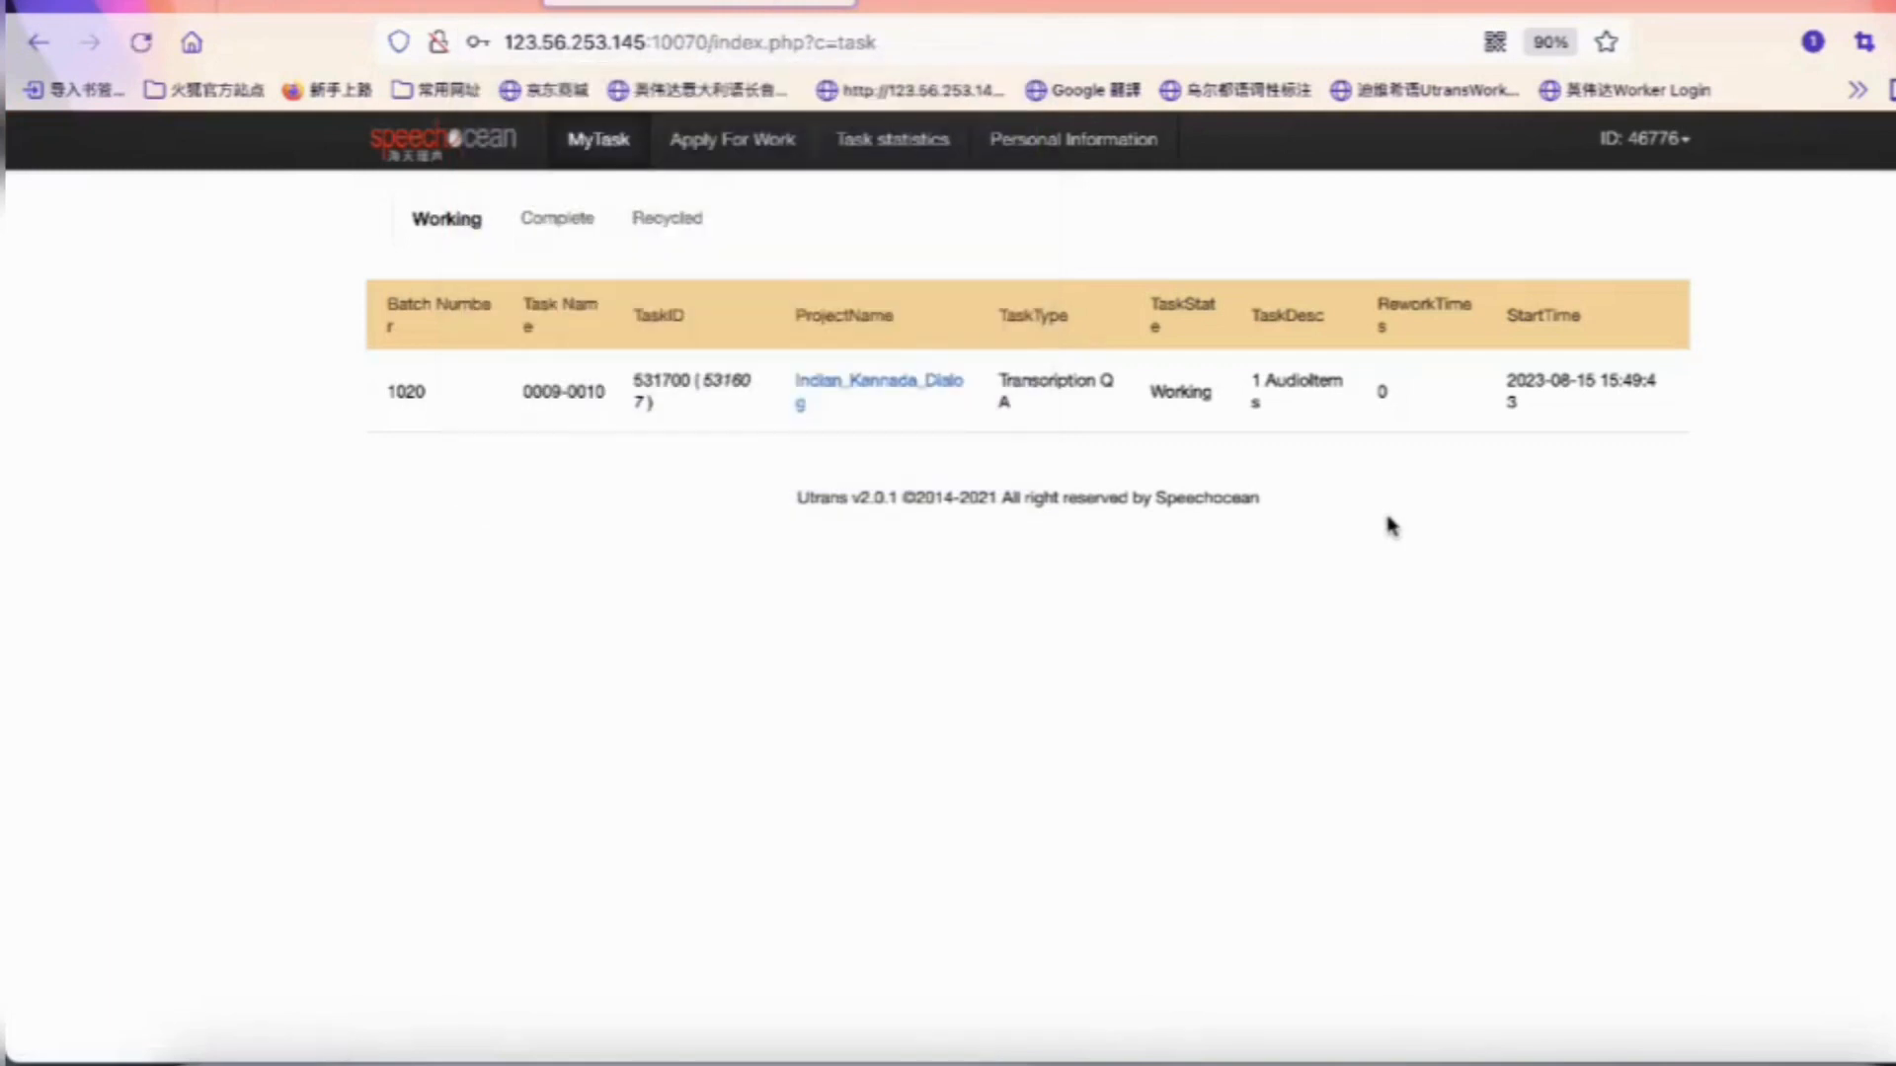
Check which random tasks are offered under Apply For Work
triple_click(1171, 513)
click(1173, 518)
click(776, 161)
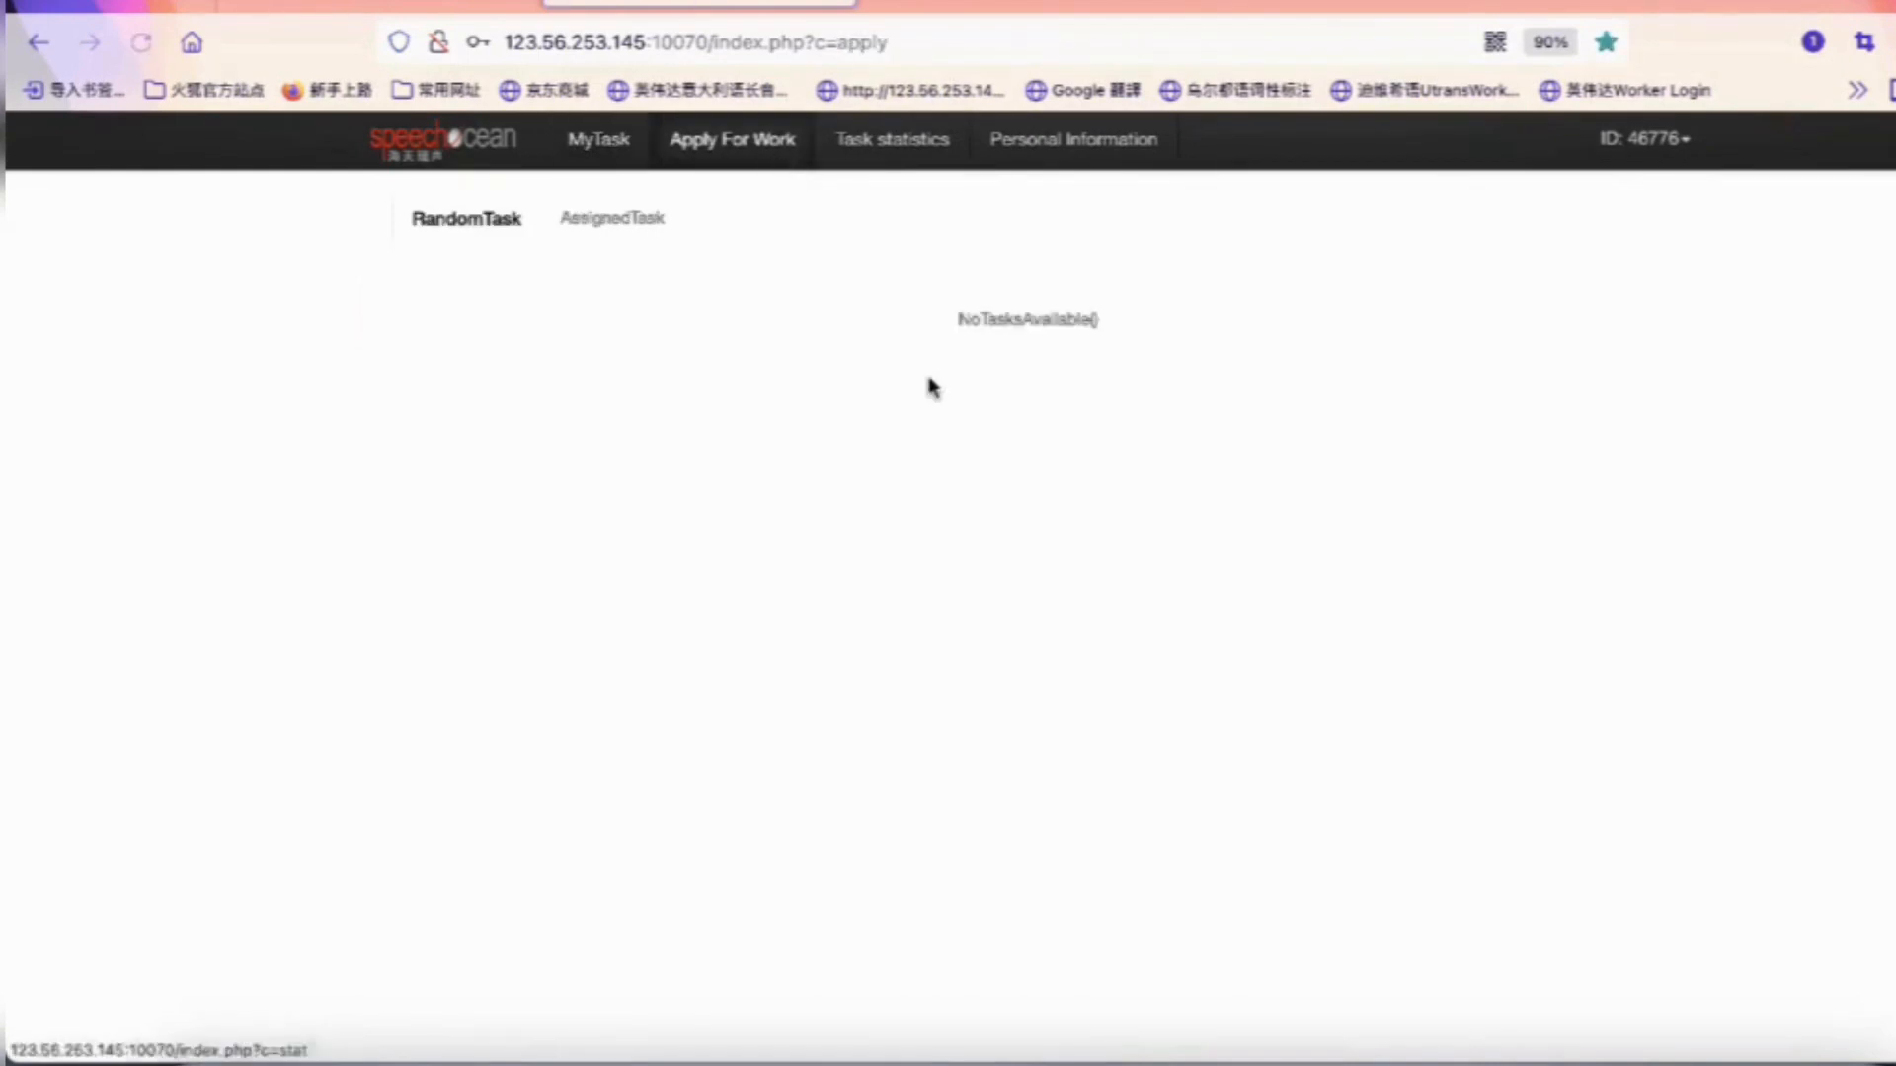
Open the Indian_Kannada_Dialog Transcription QA task from the working tasks in MyTask
click(610, 161)
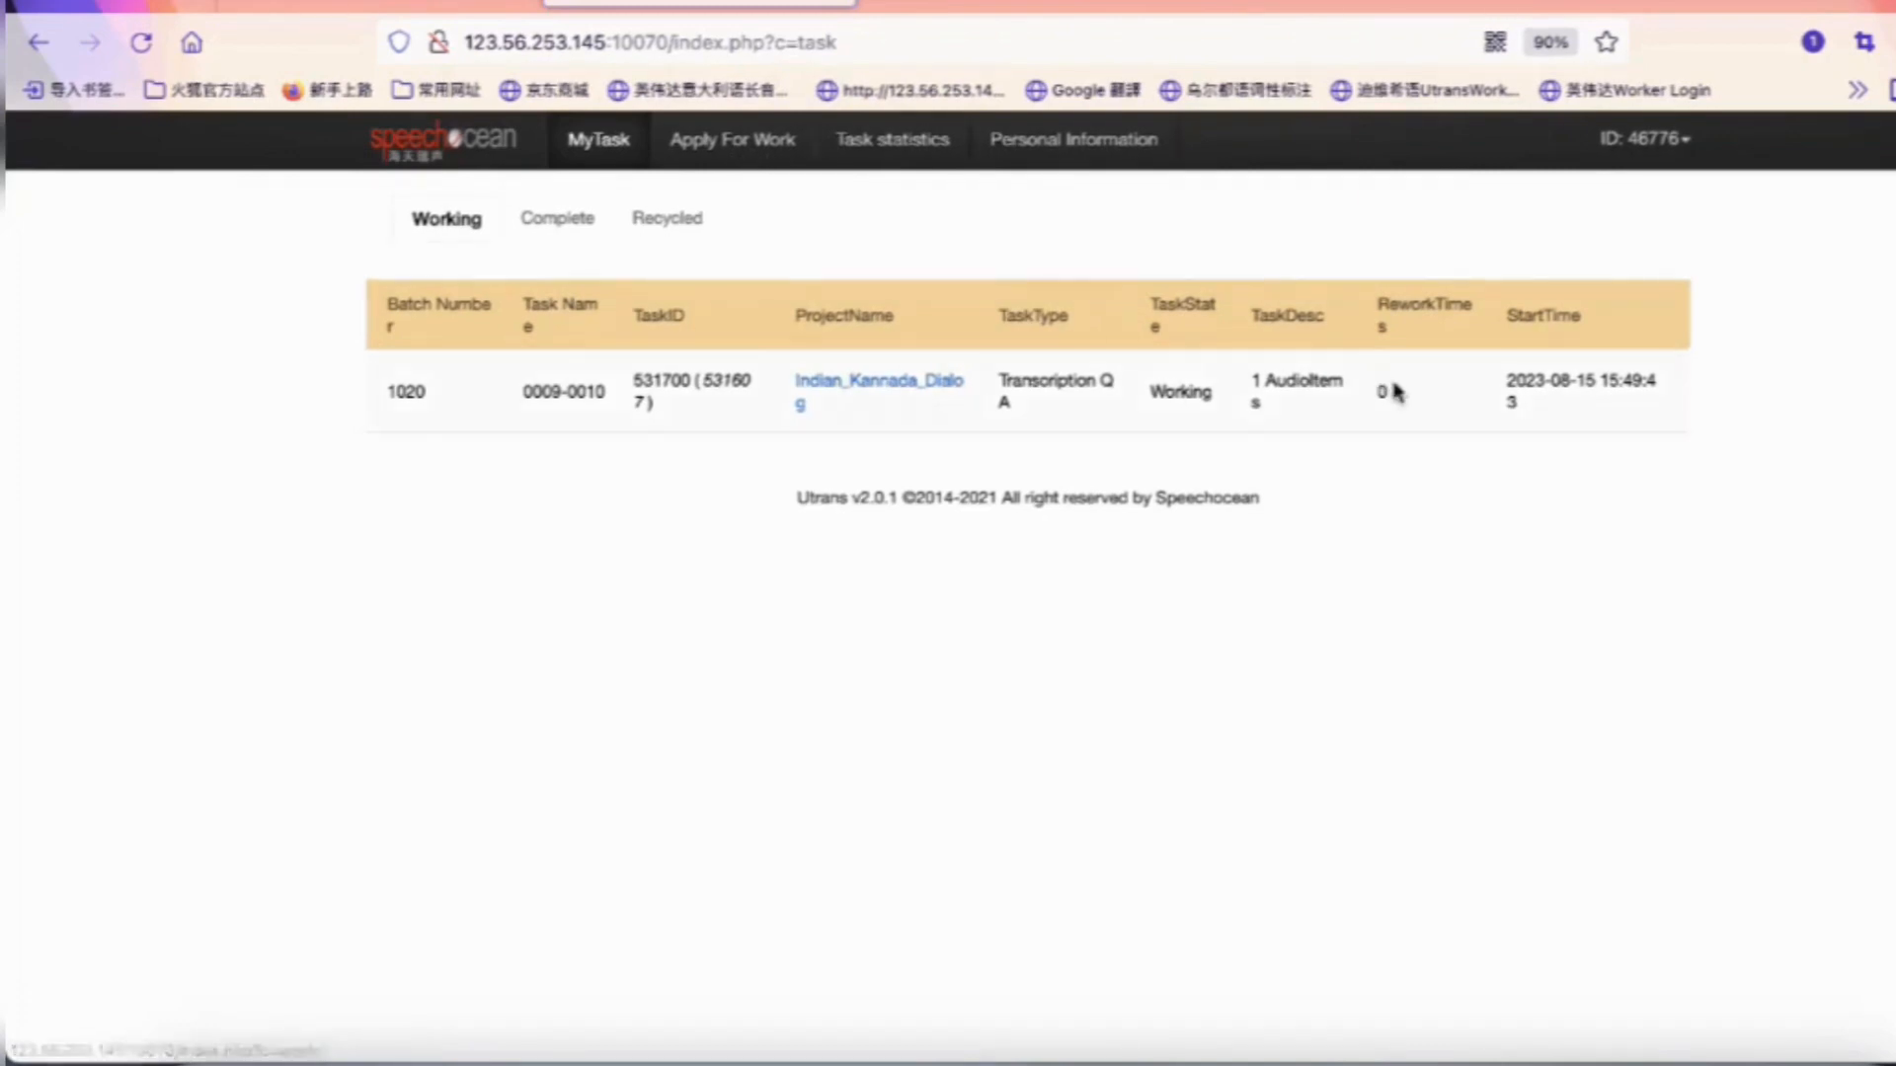
click(835, 395)
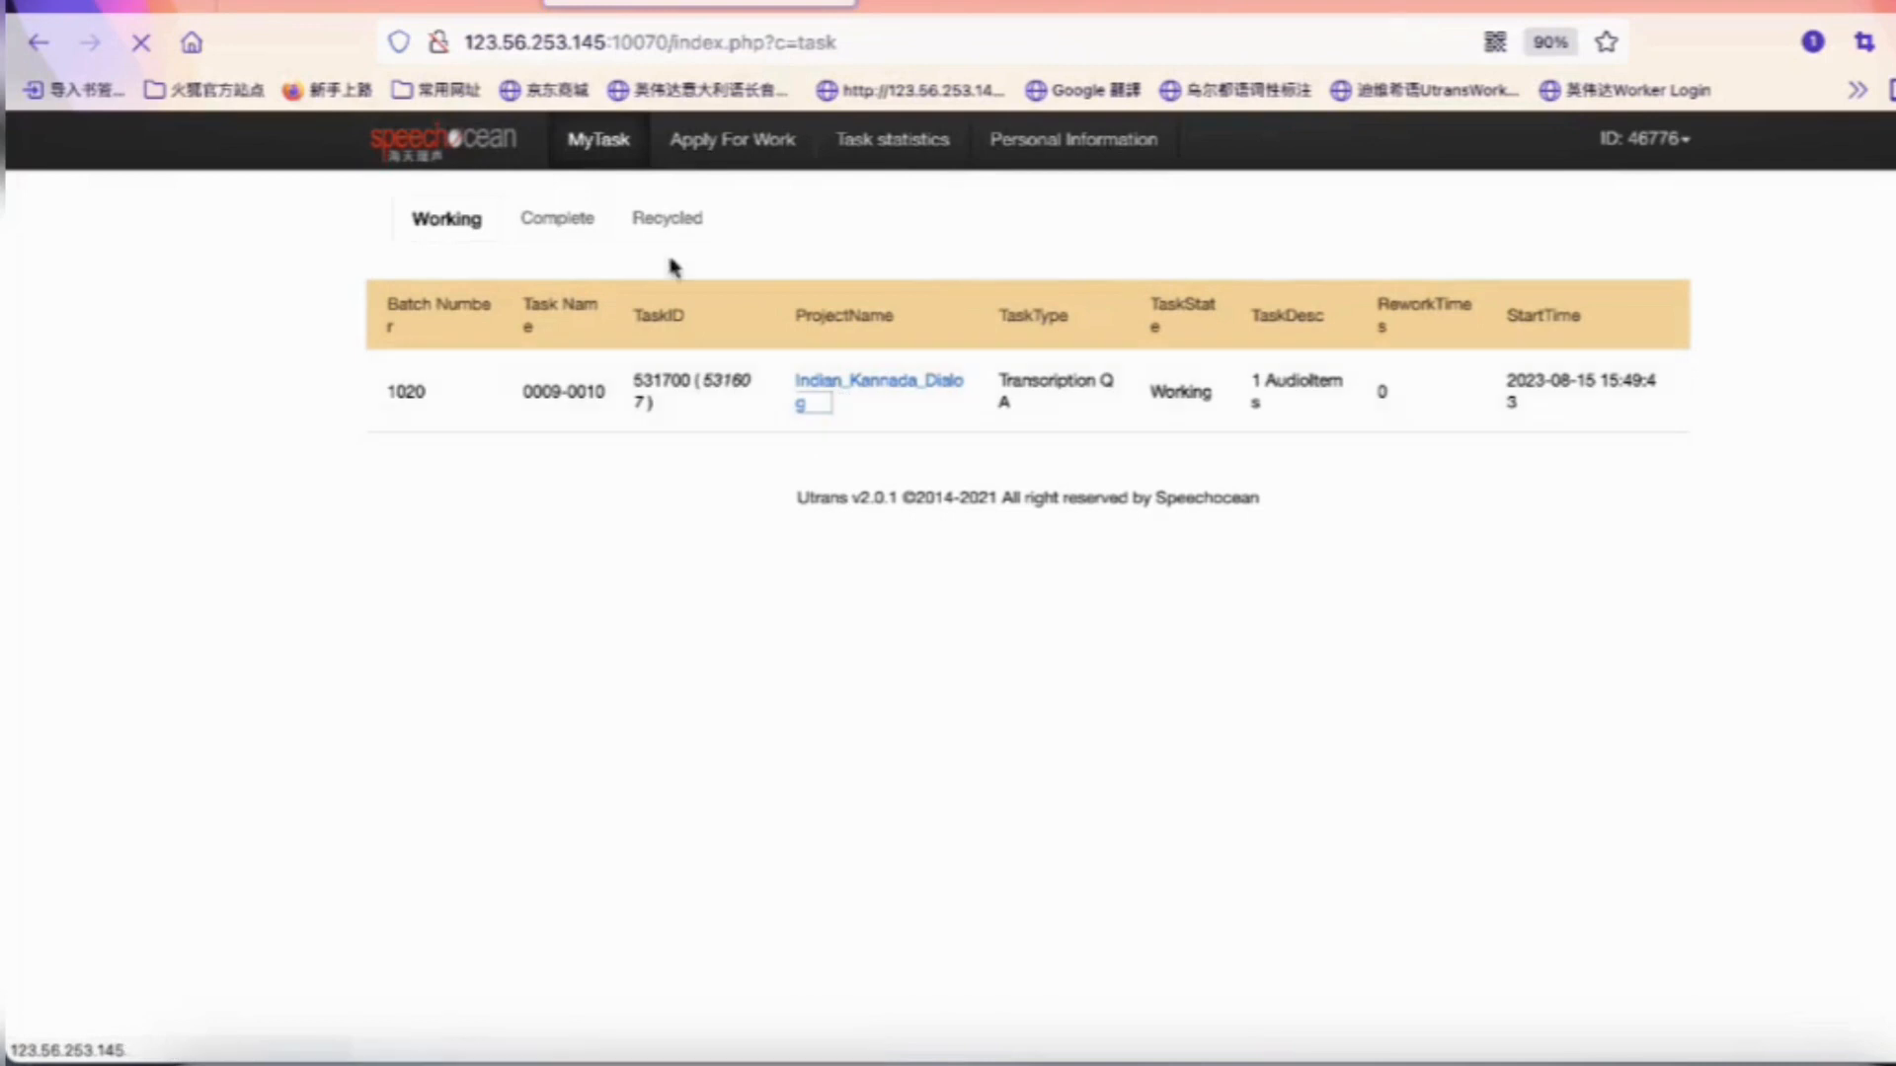
key(Return)
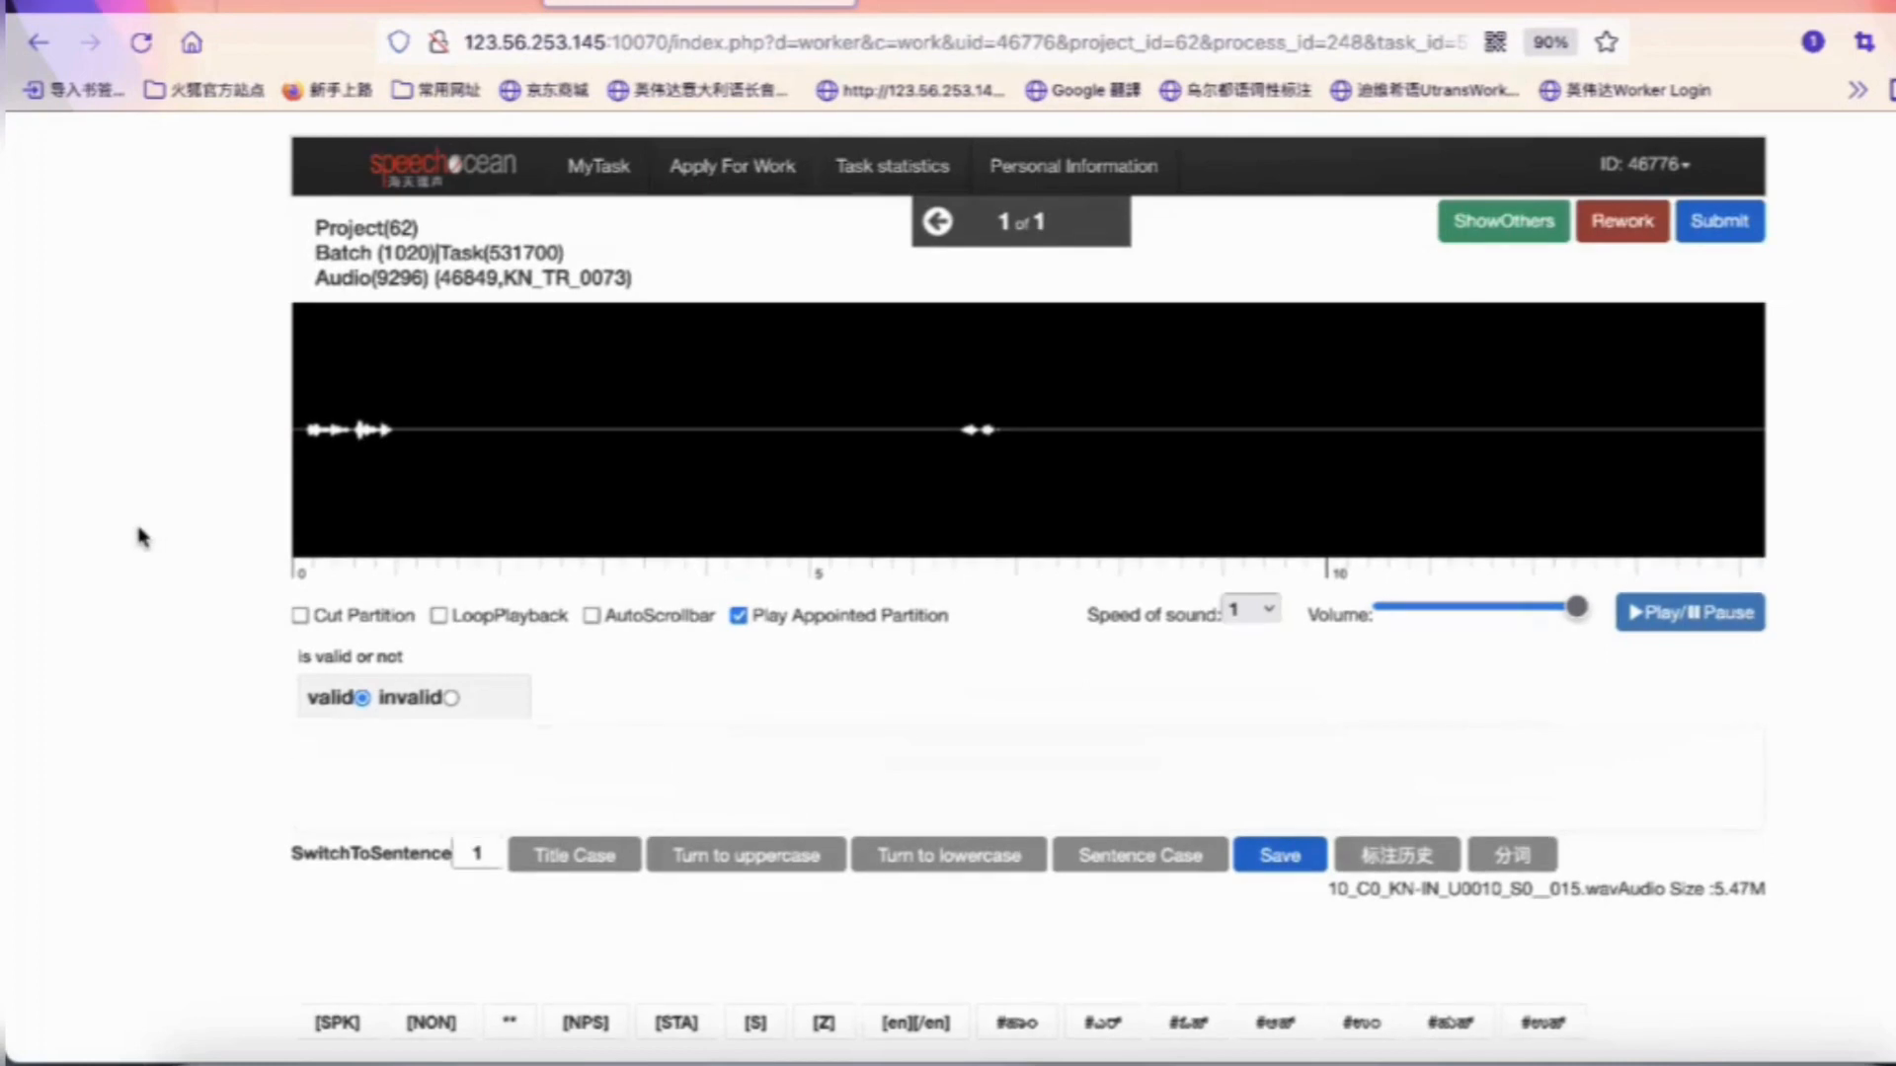
Examine the task's project, batch and audio details, the transcriber ID, the waveform and the list of transcribed sentences
scroll(138, 530, down, 5)
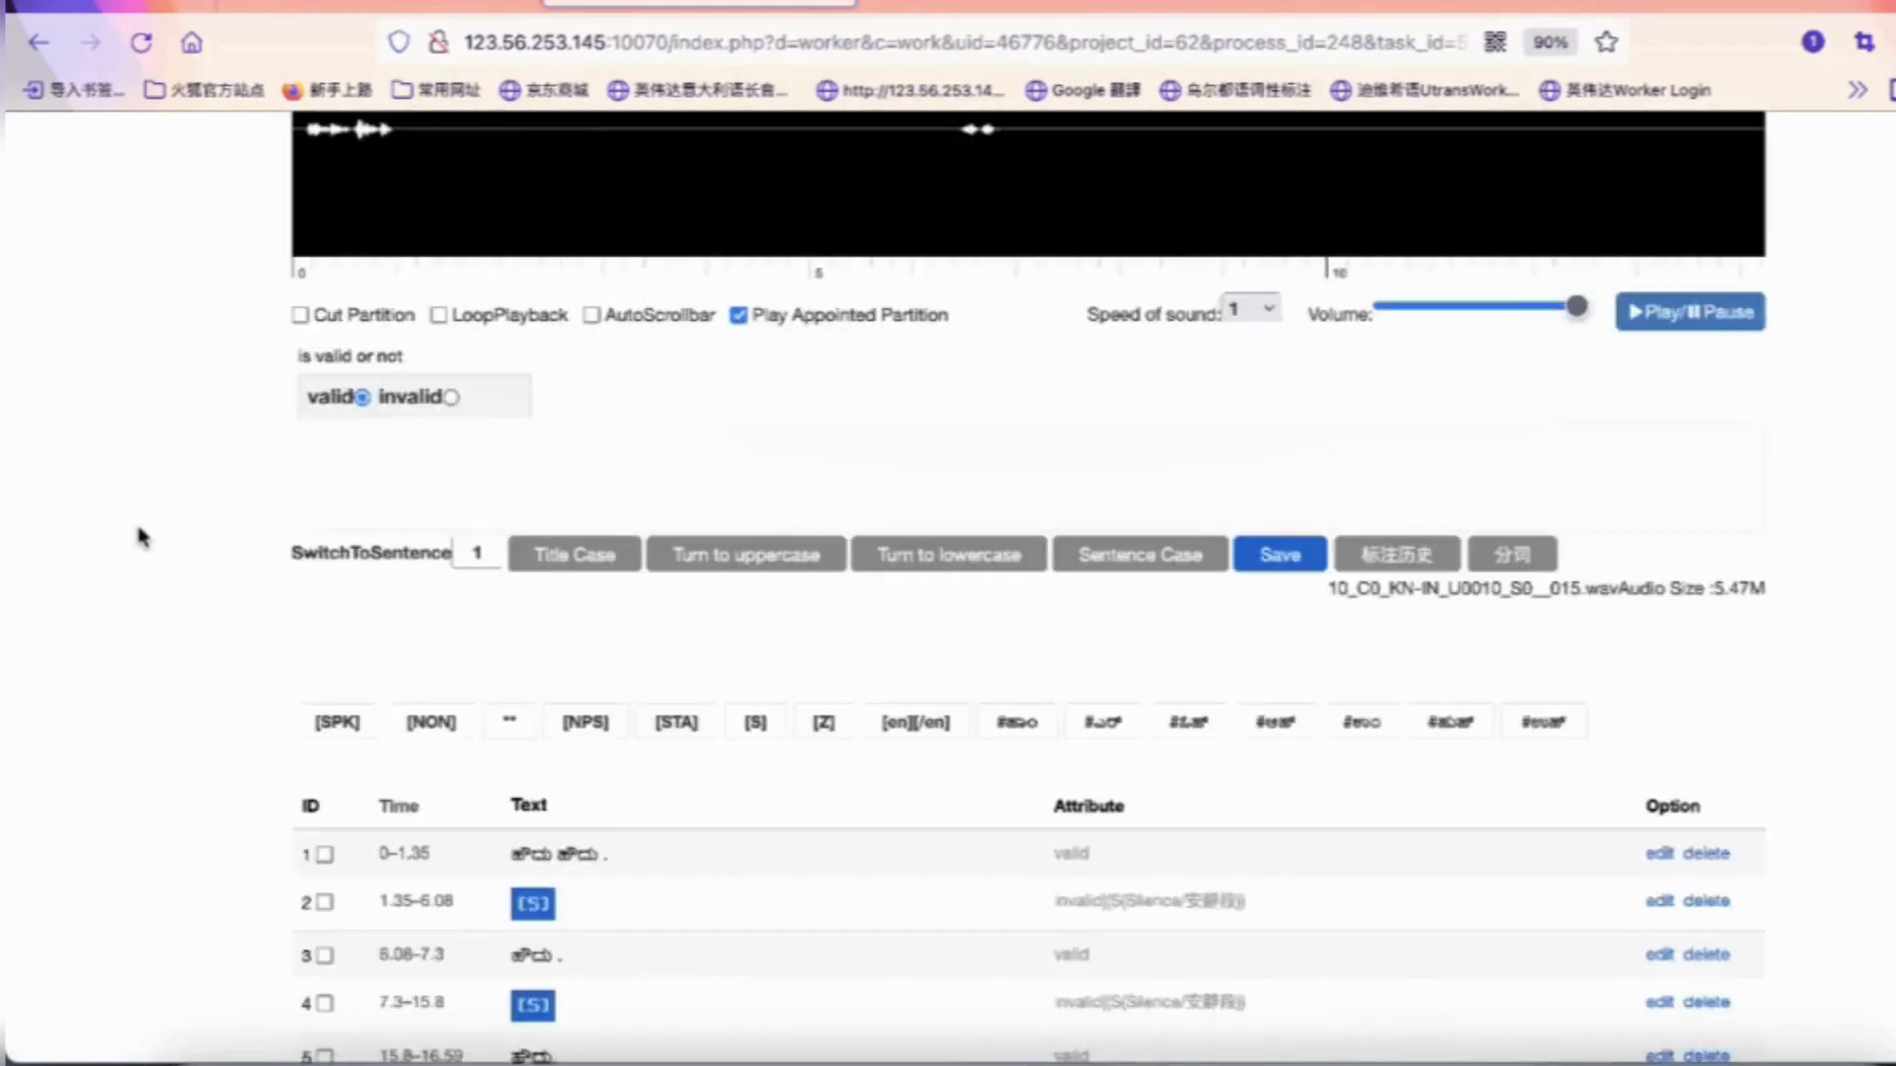
scroll(138, 536, up, 4)
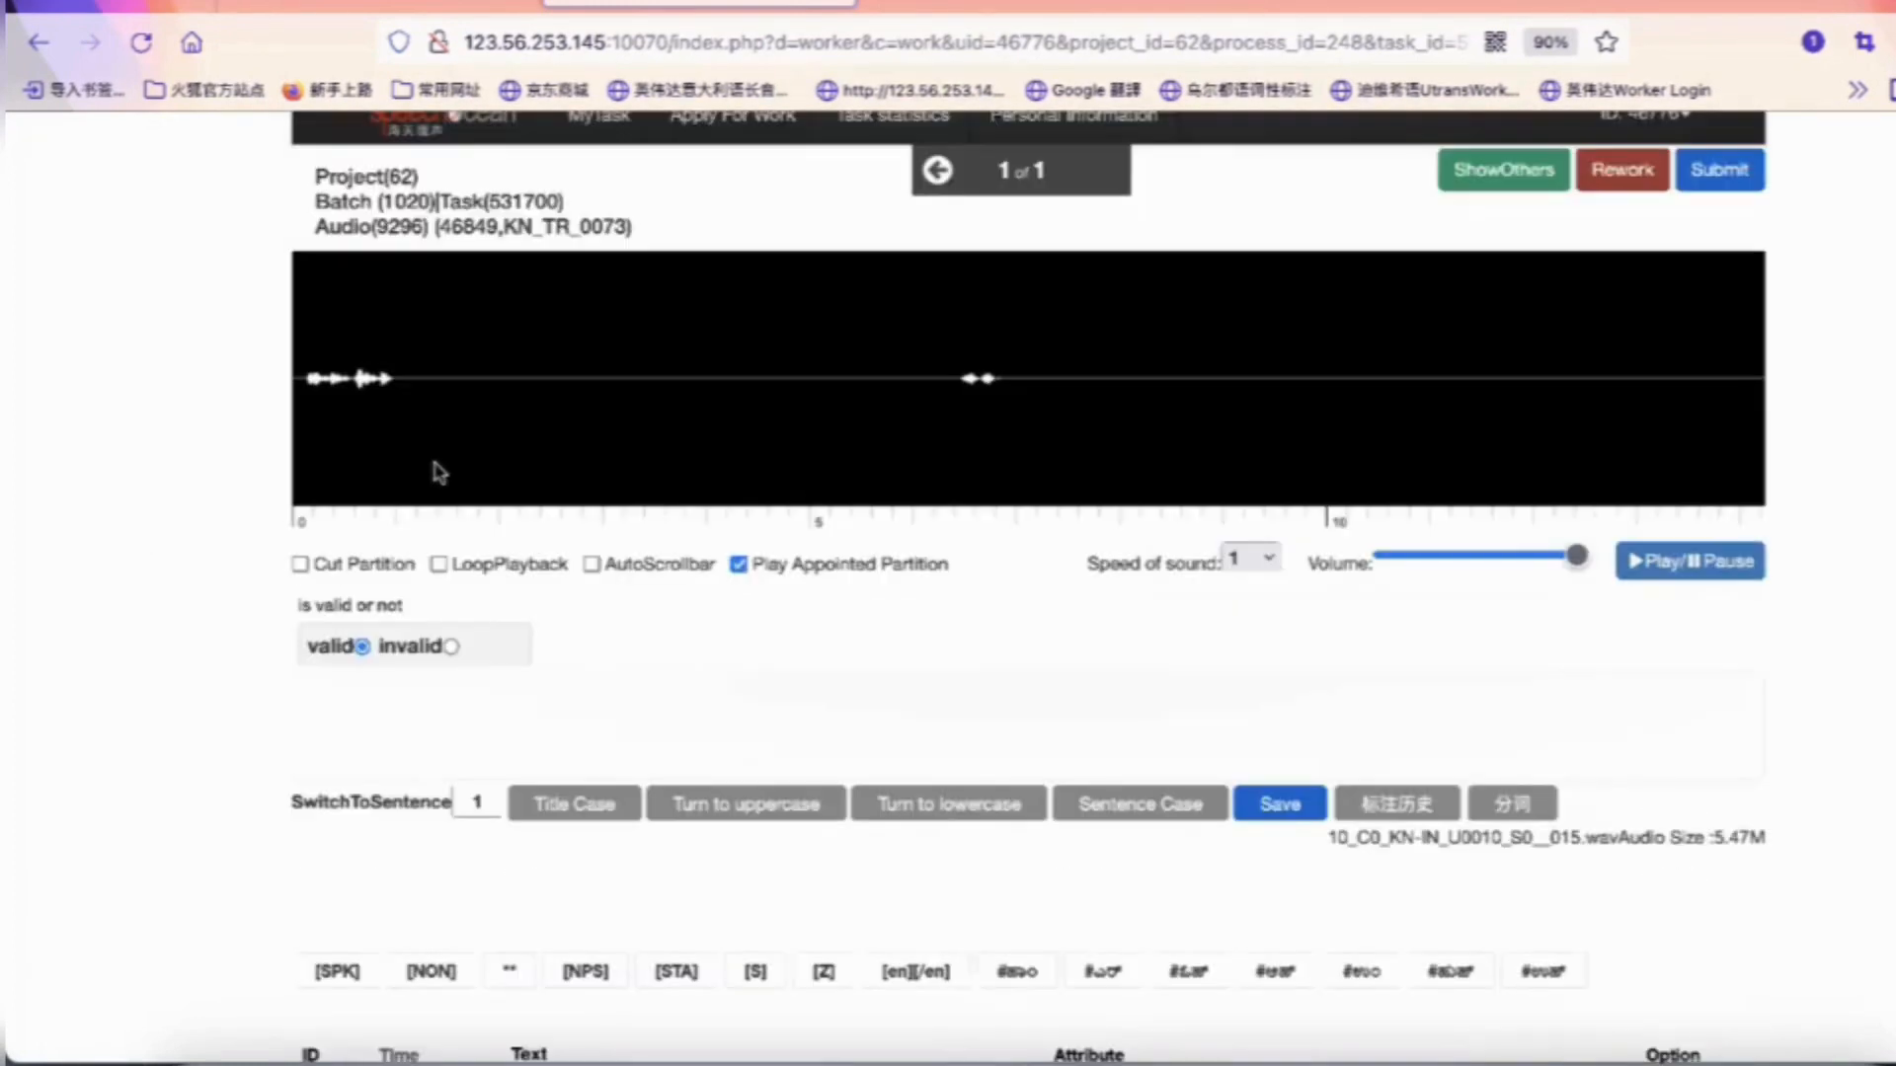
double_click(509, 228)
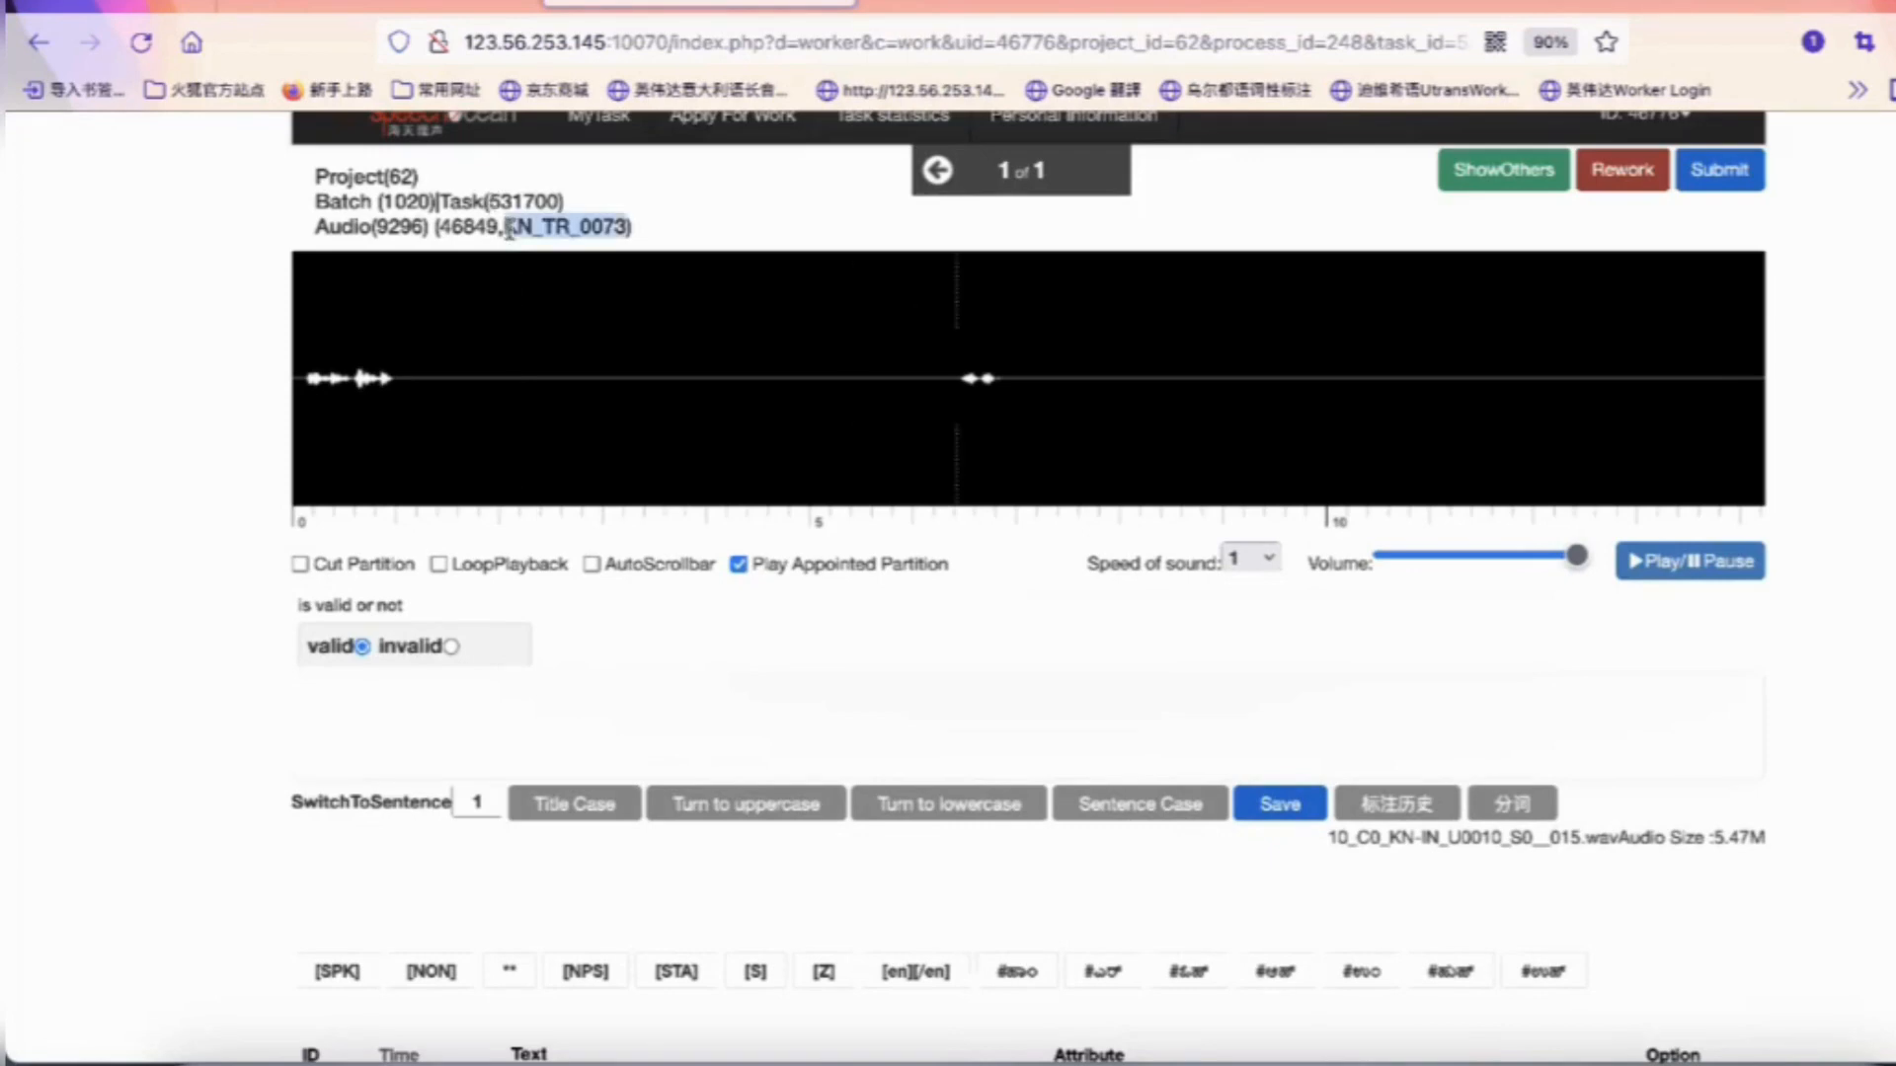
click(524, 229)
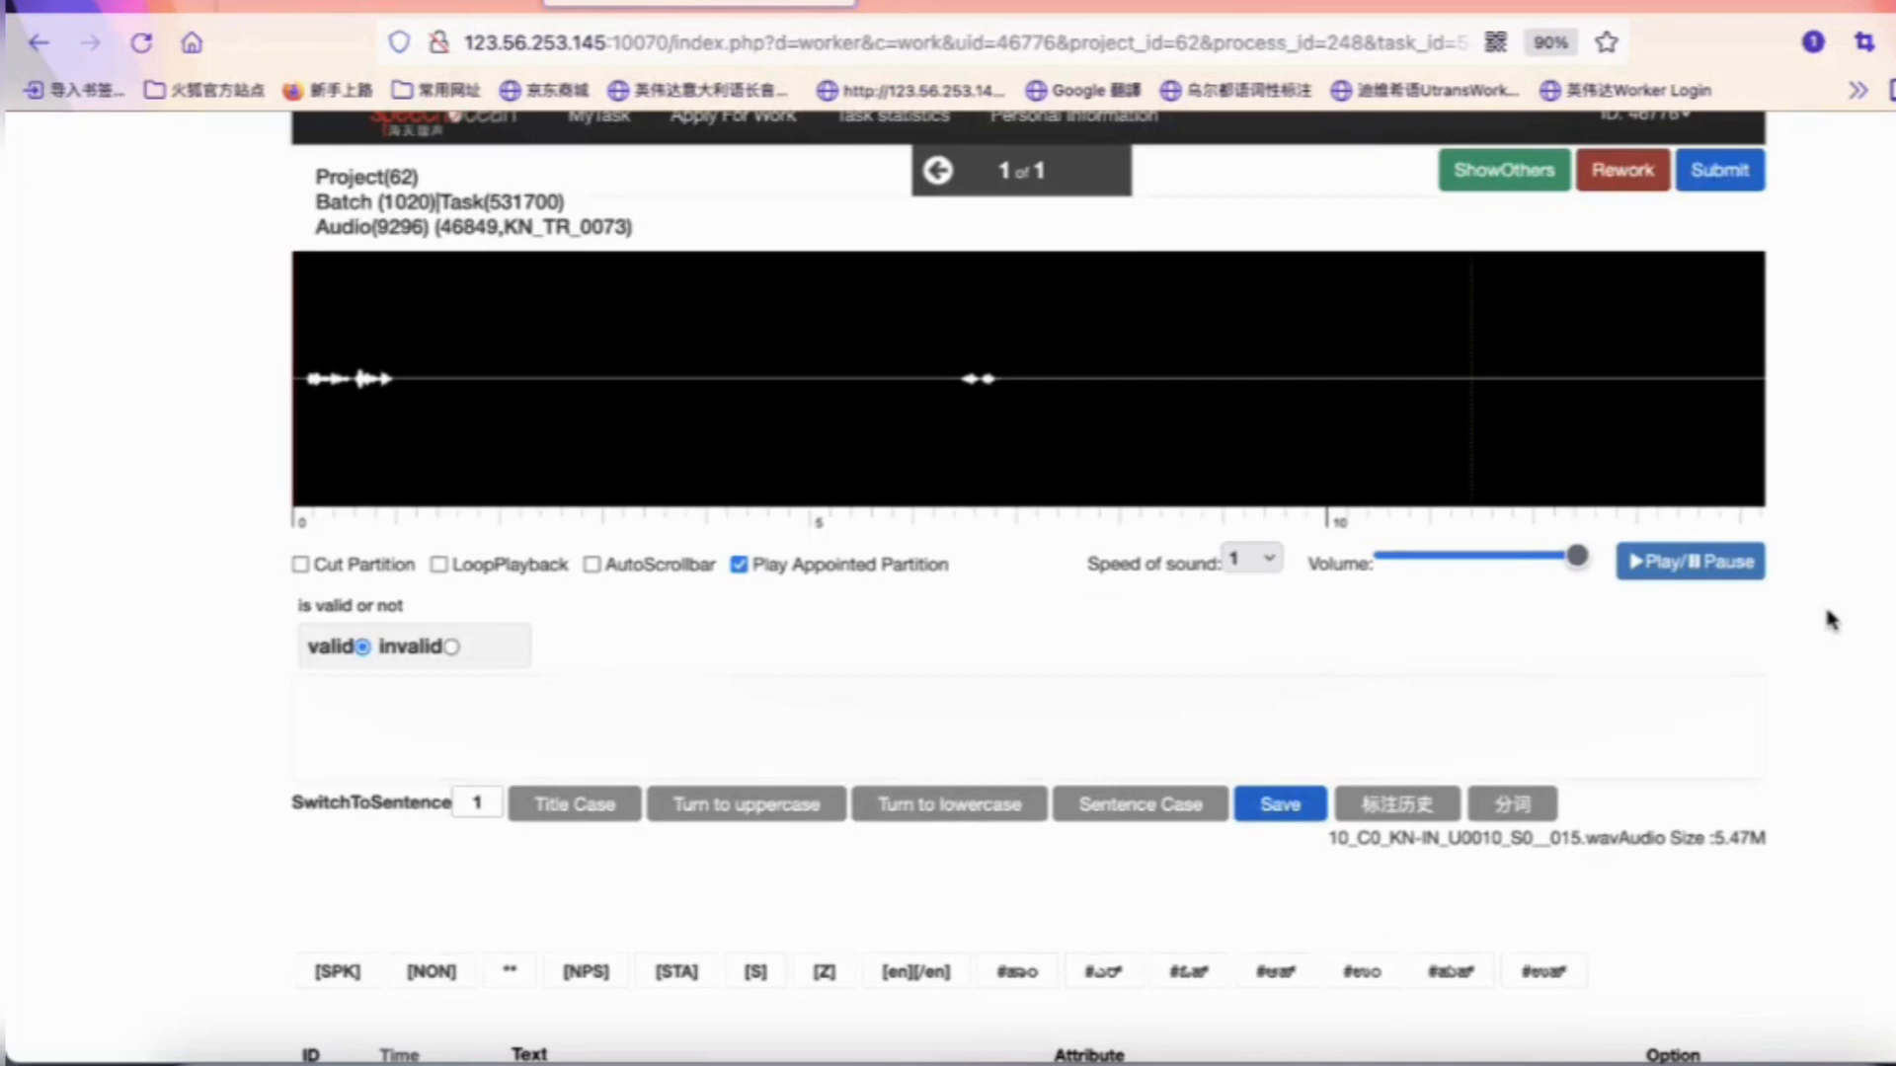
scroll(1829, 620, down, 4)
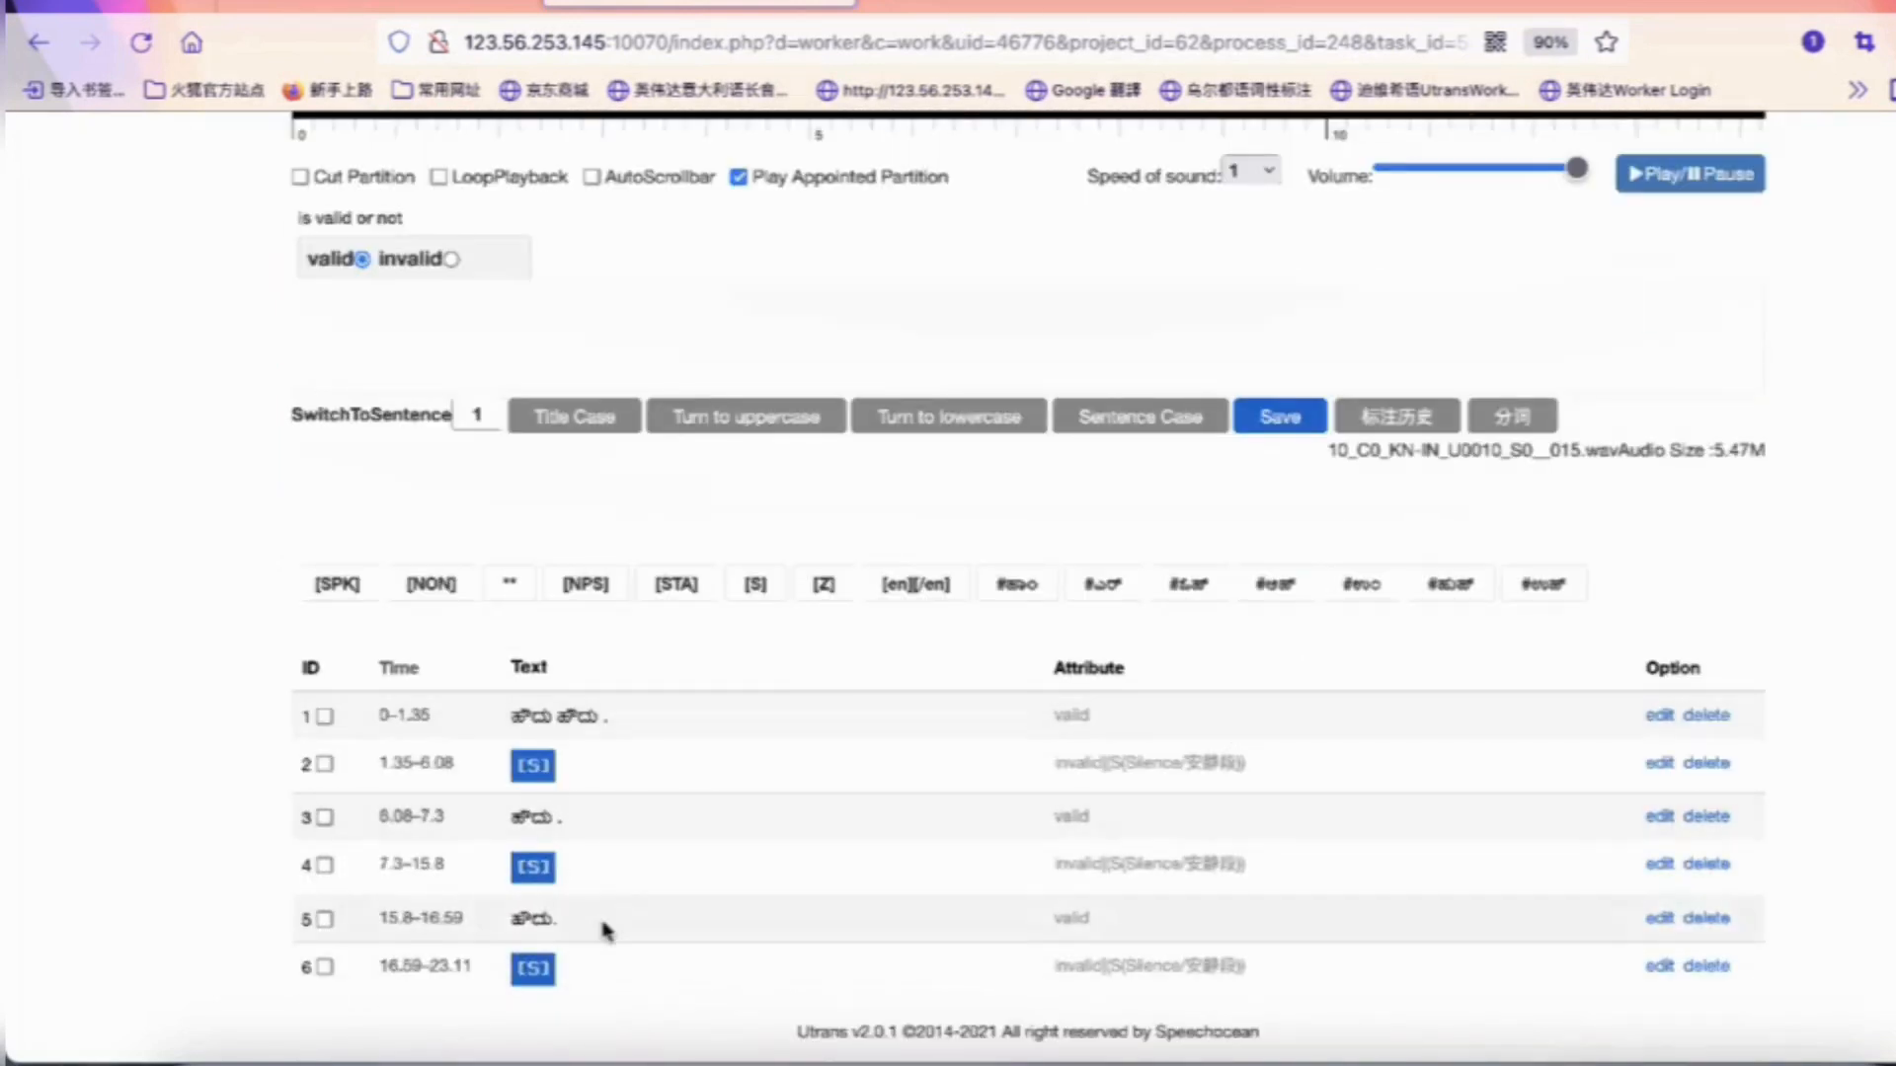
scroll(608, 931, down, 3)
scroll(608, 932, up, 3)
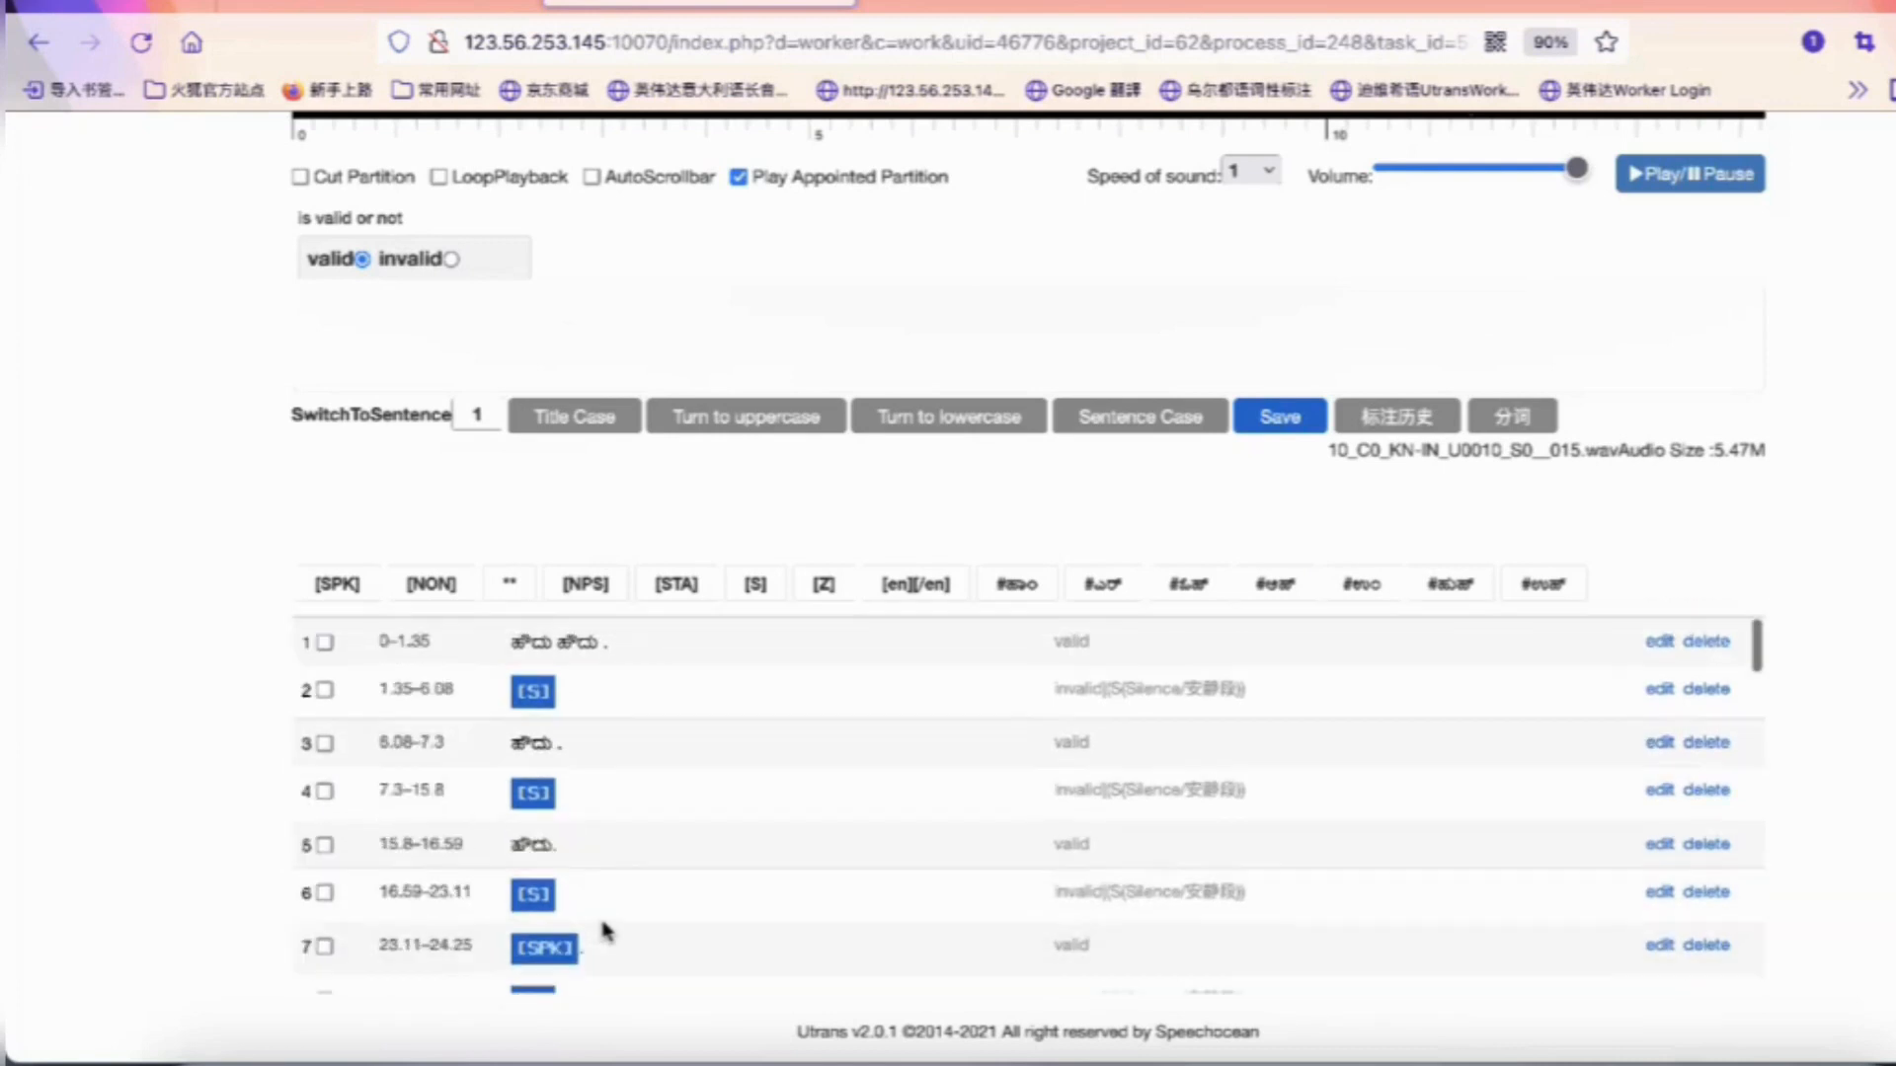
scroll(626, 644, up, 4)
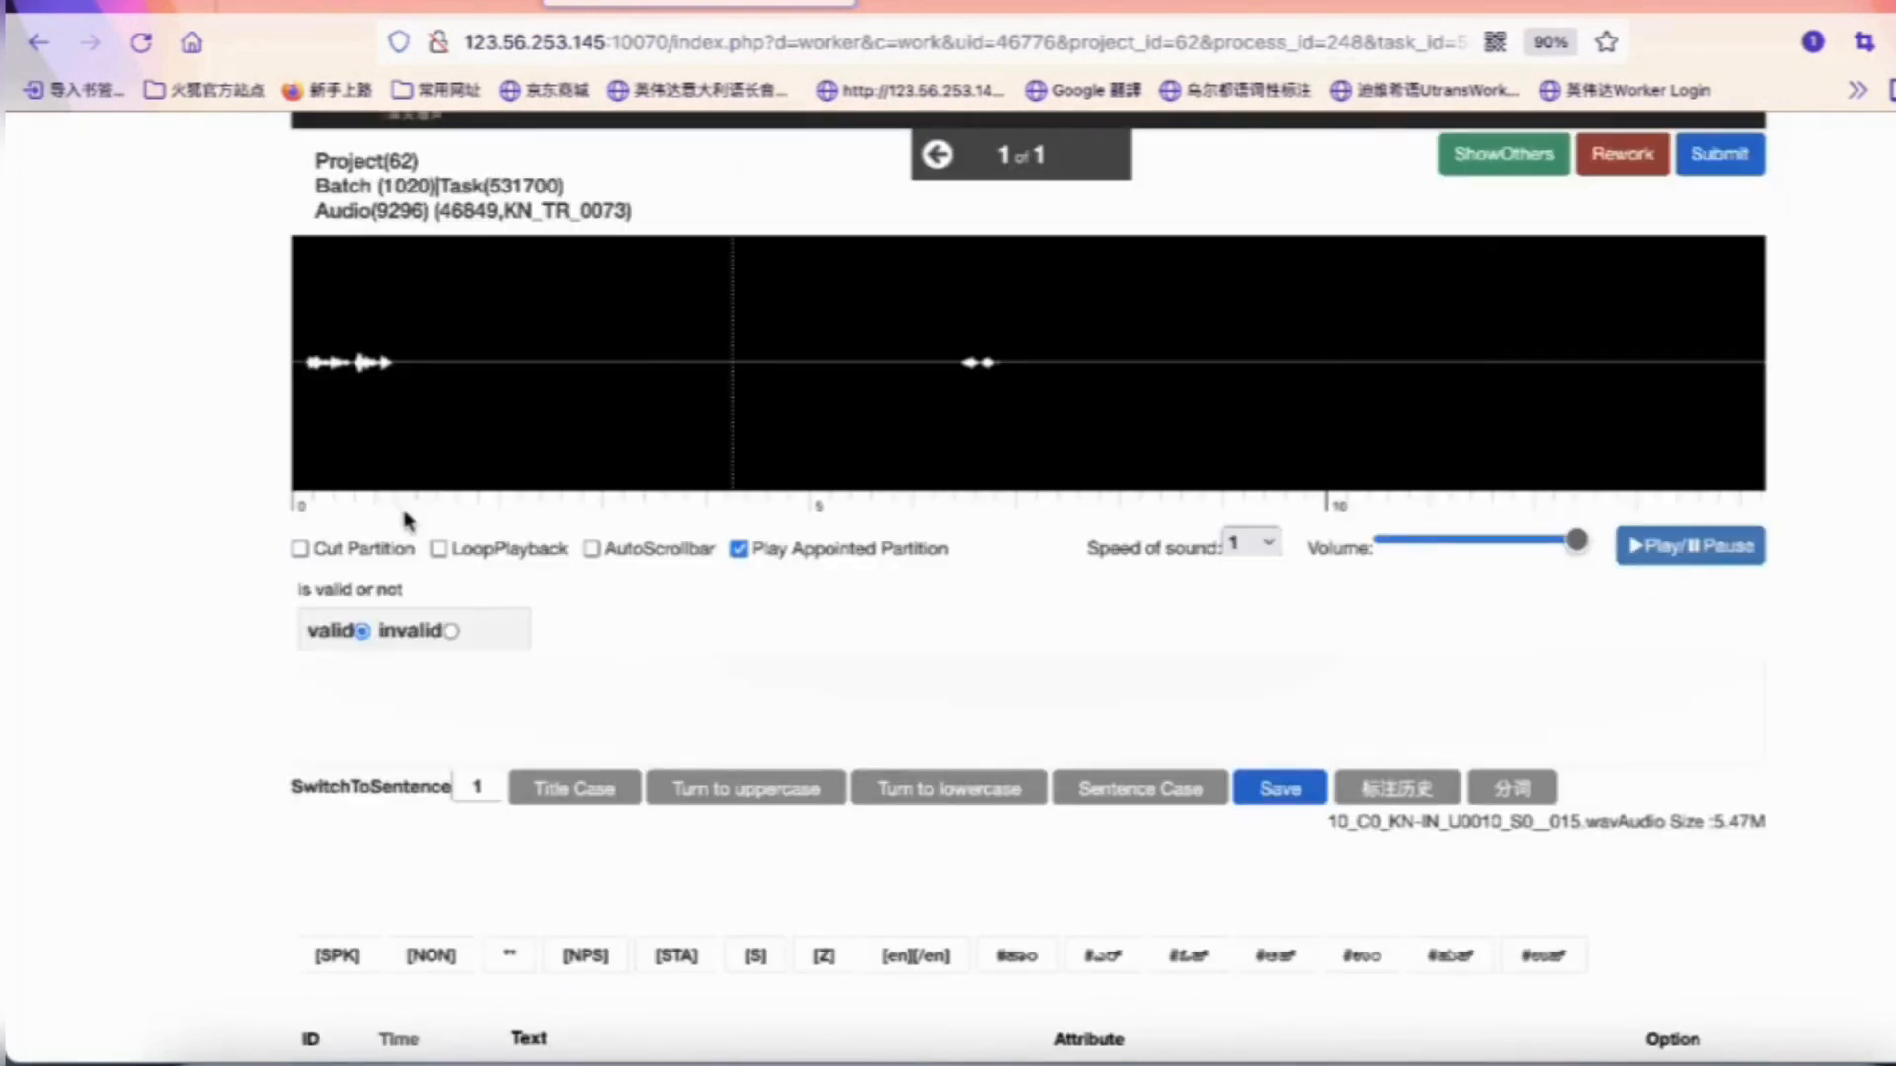
scroll(404, 518, down, 3)
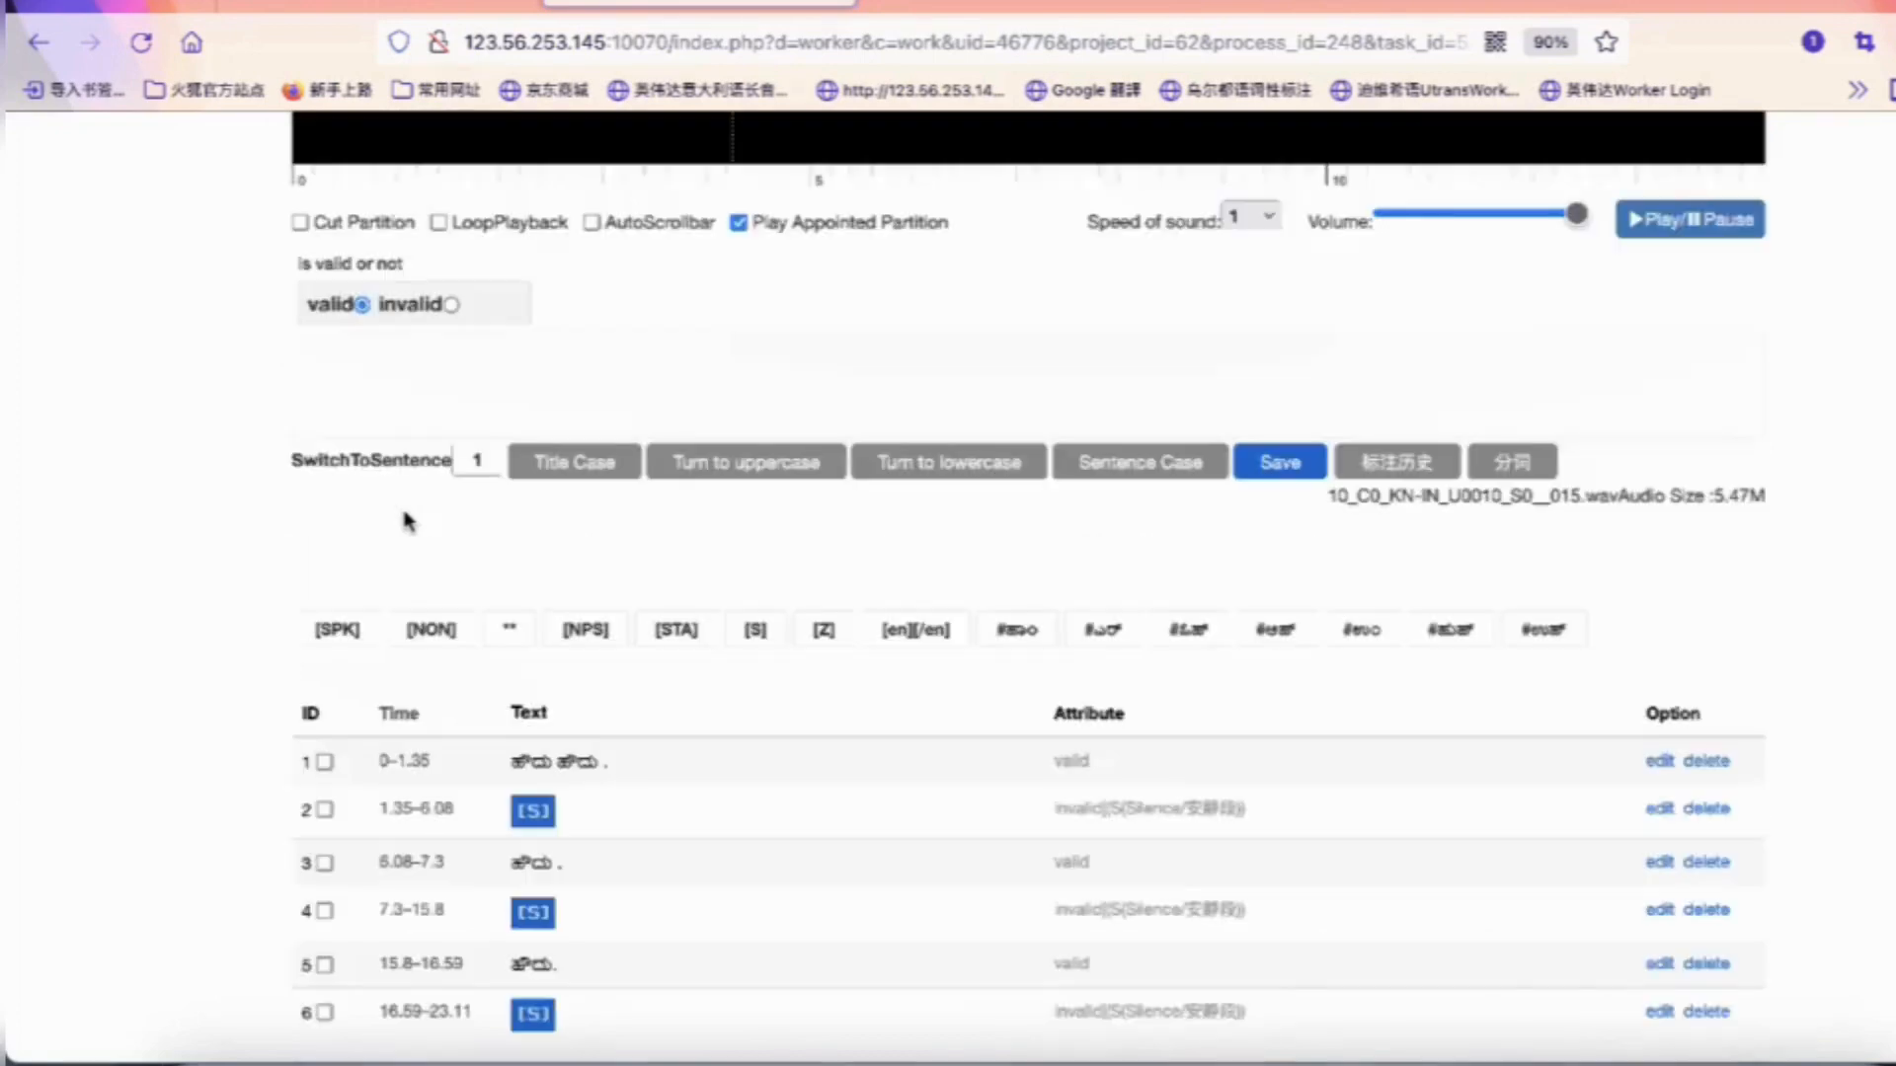
Load sentence 1 (0–1.35) into the transcription editor with its section of the waveform selected
click(613, 768)
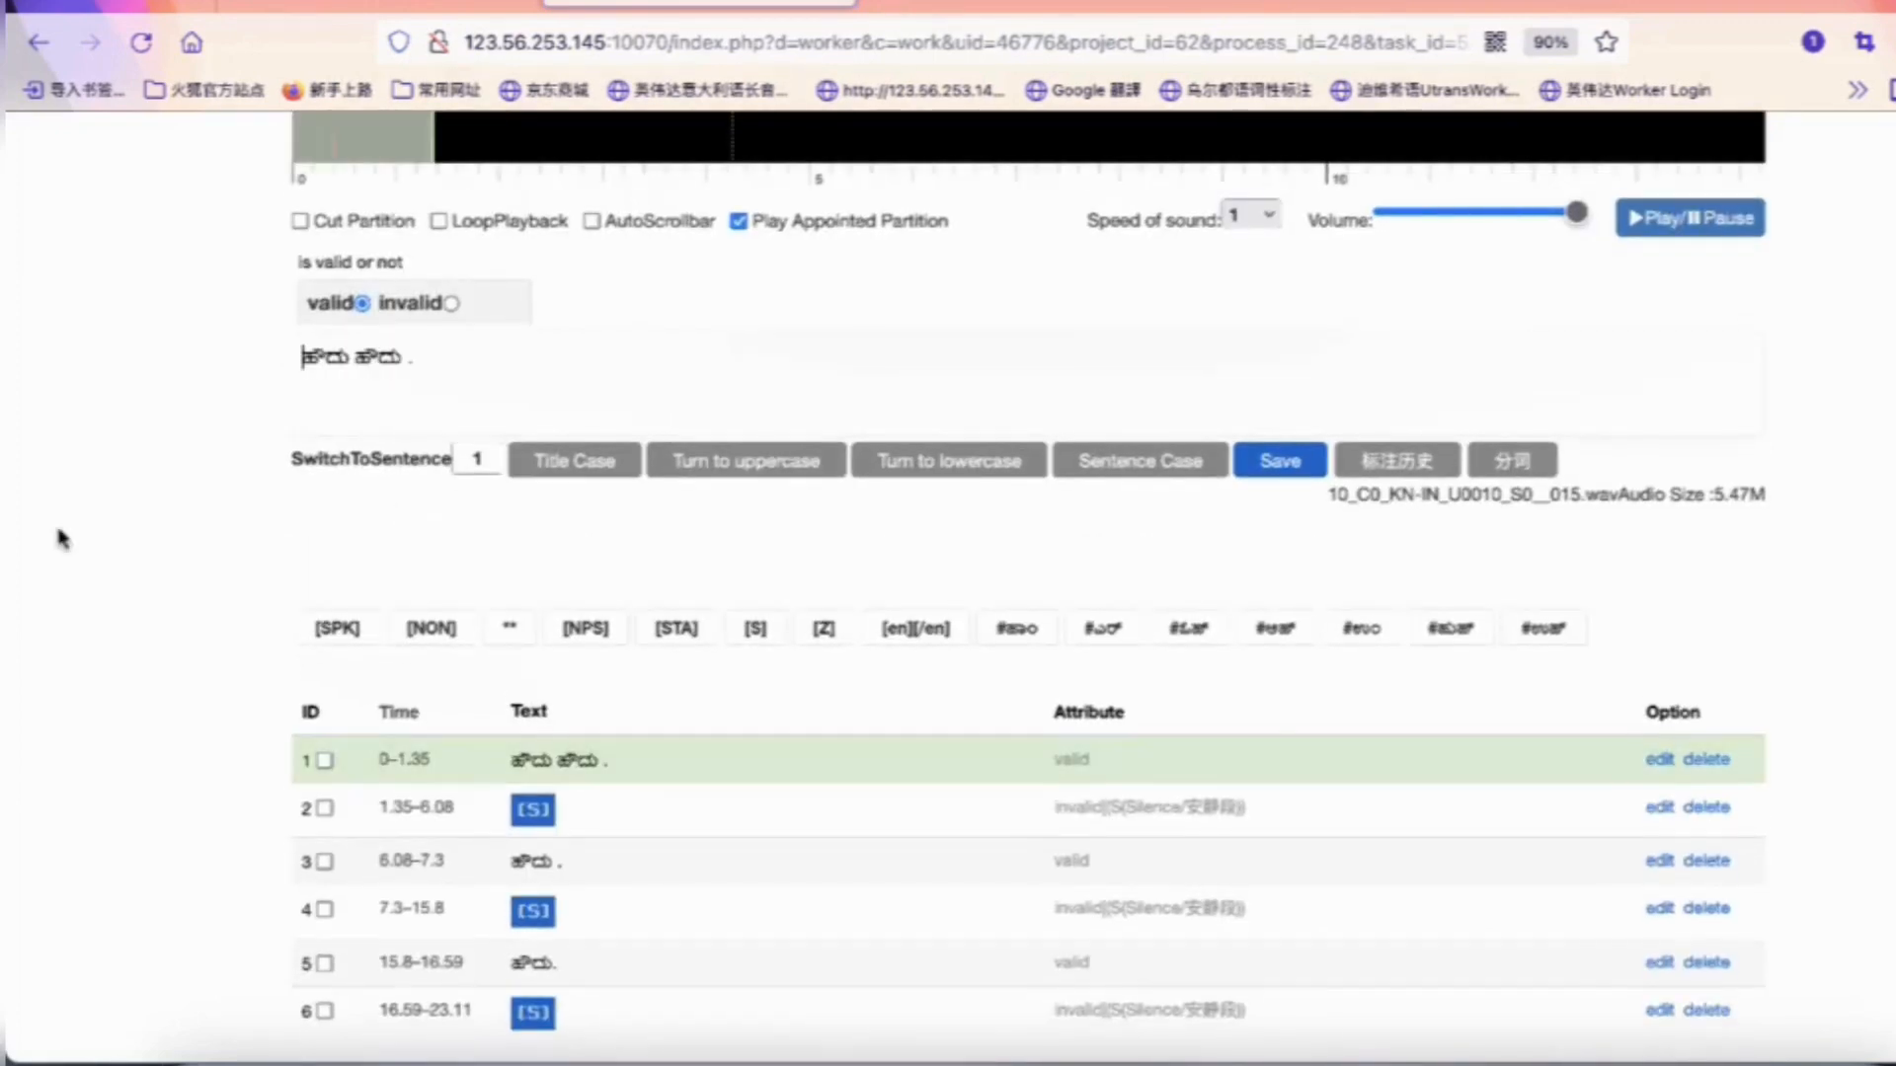
scroll(55, 521, up, 2)
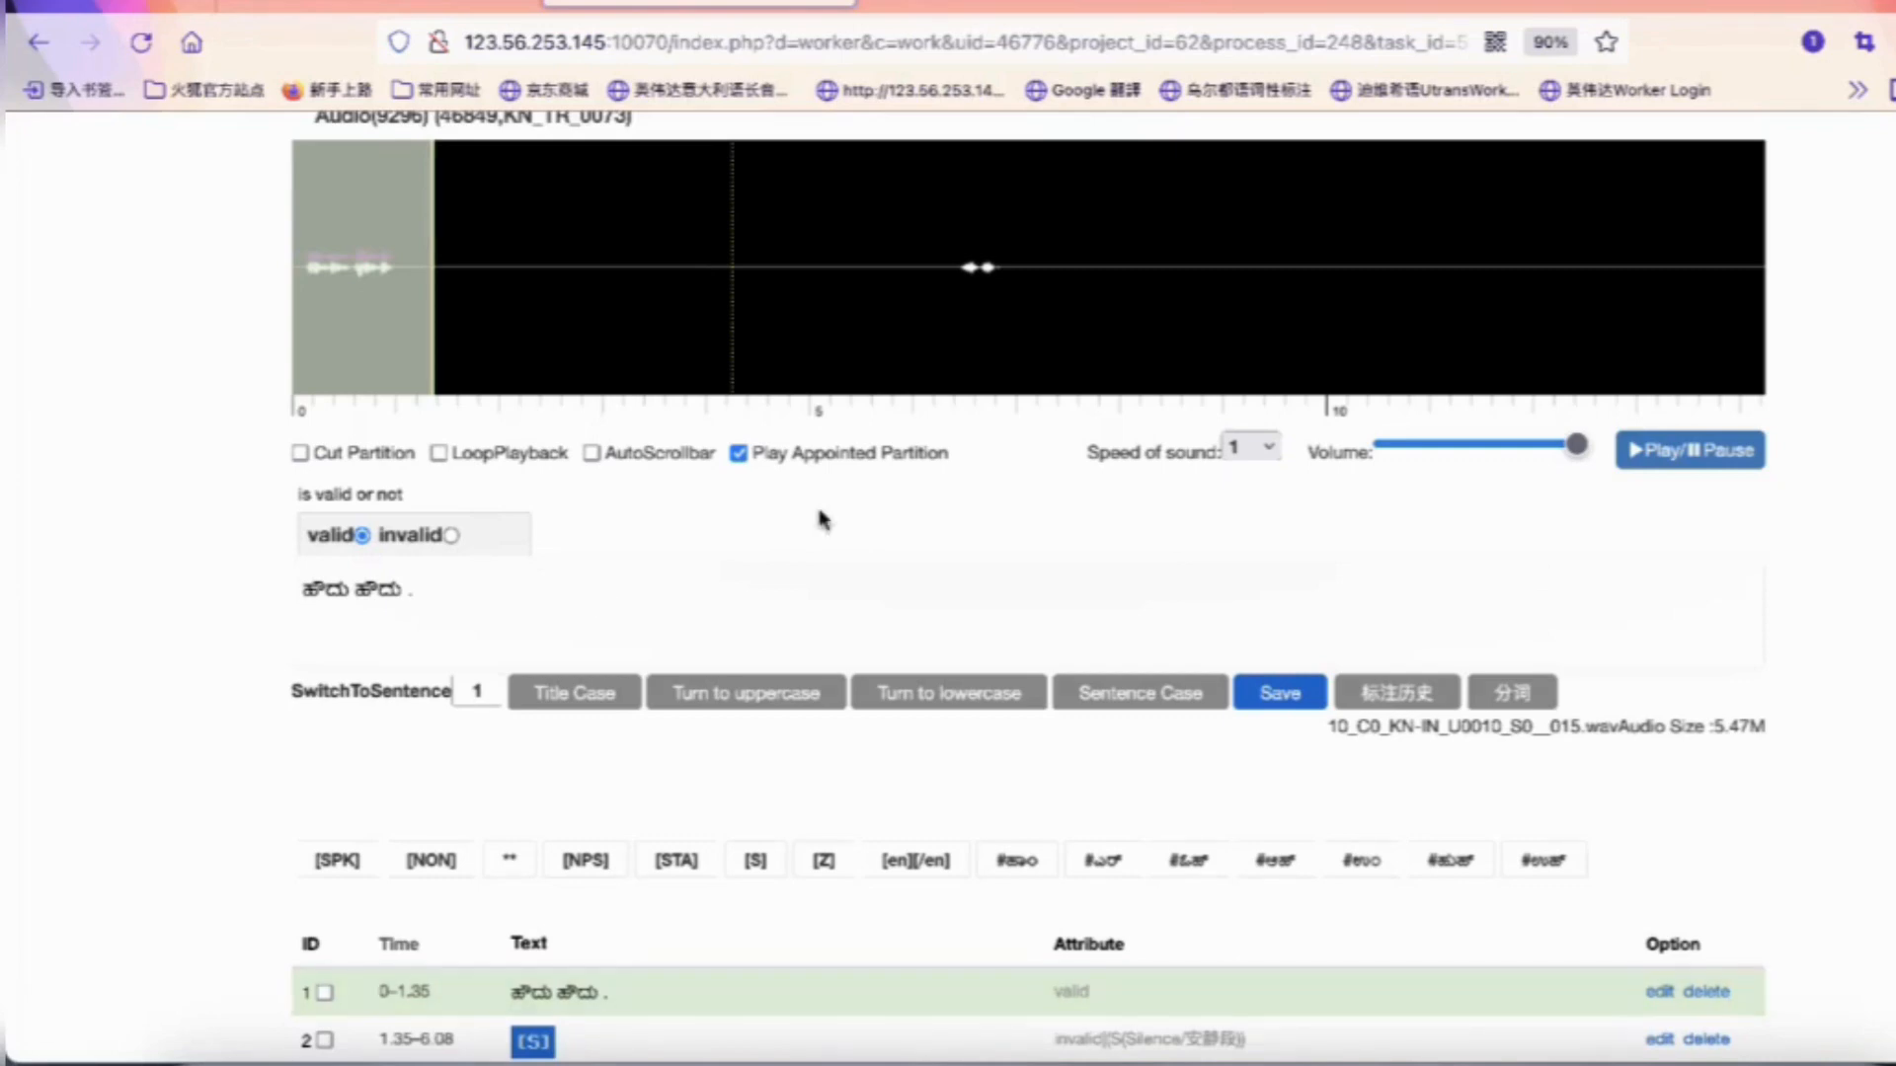
scroll(827, 508, down, 2)
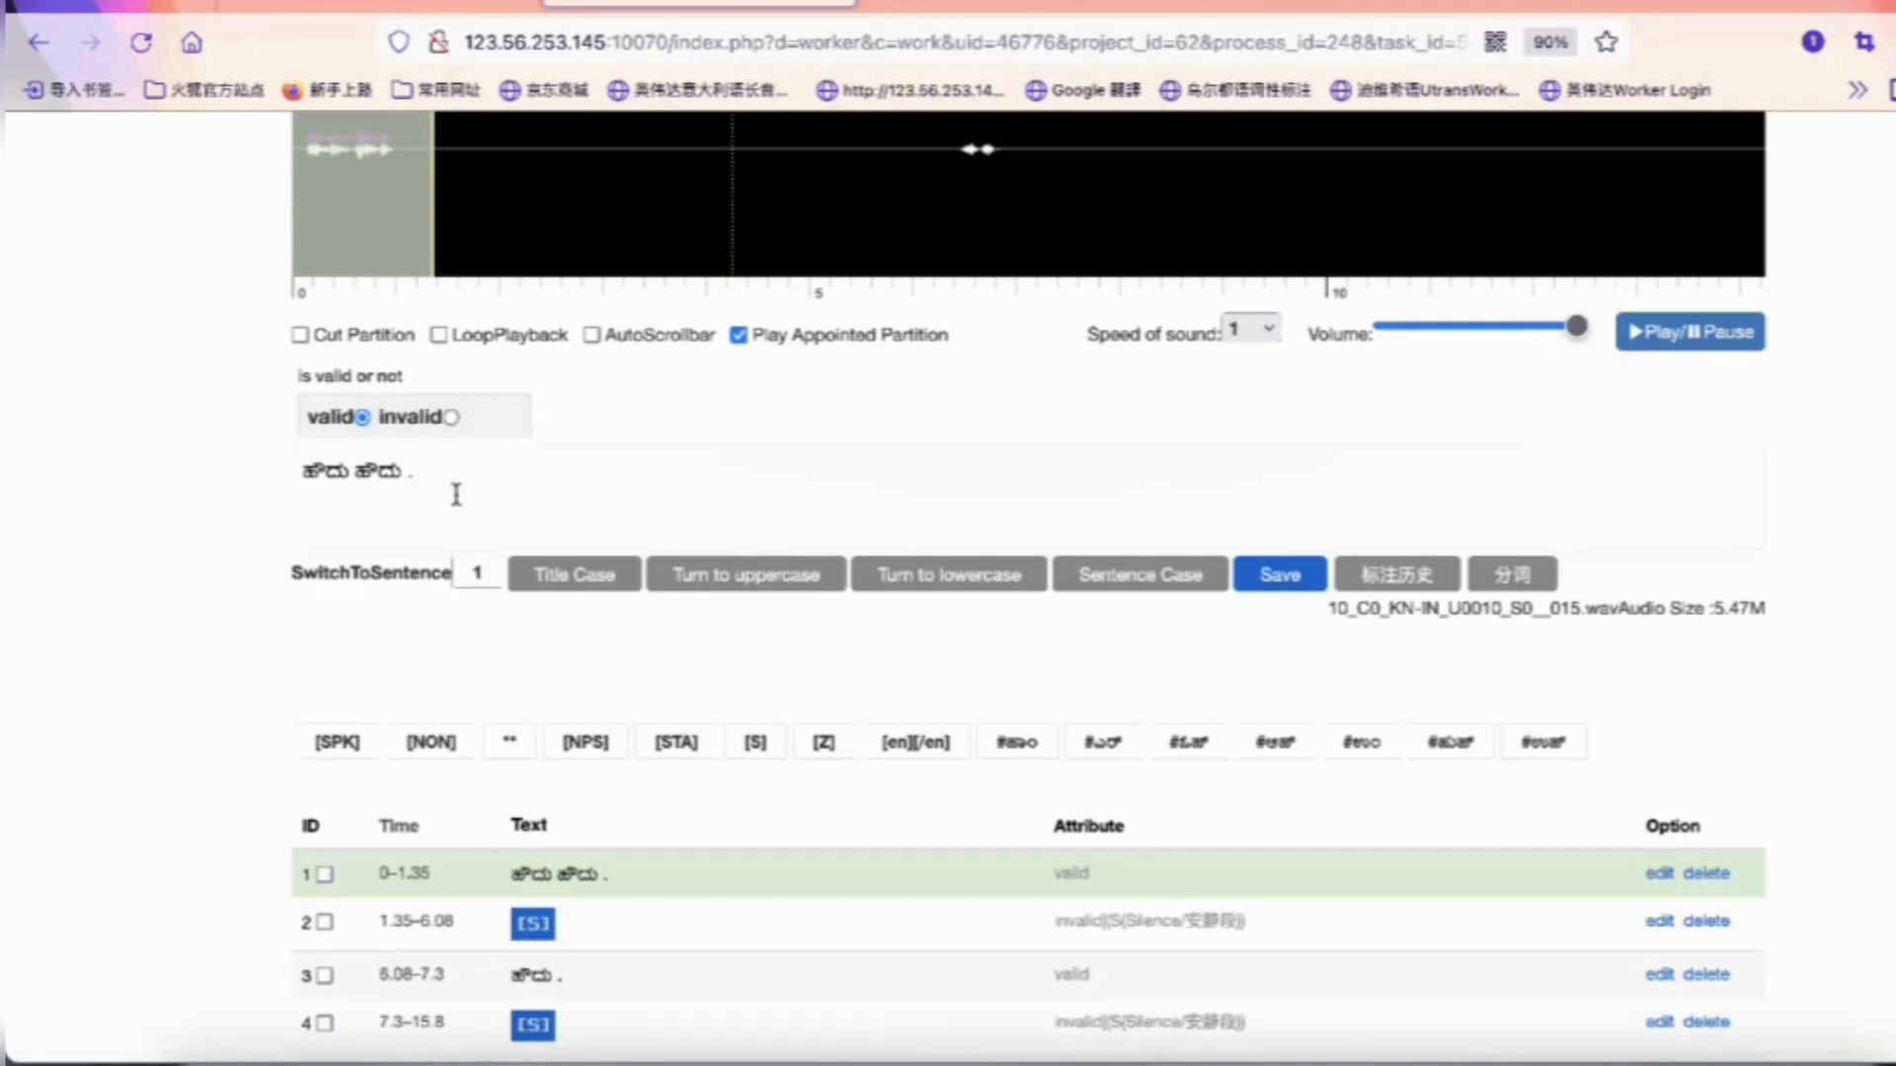
Try out editing sentence 1 by appending a sample "My name is" sentence, correcting the name in it and removing the addition
text(My name is Davide.)
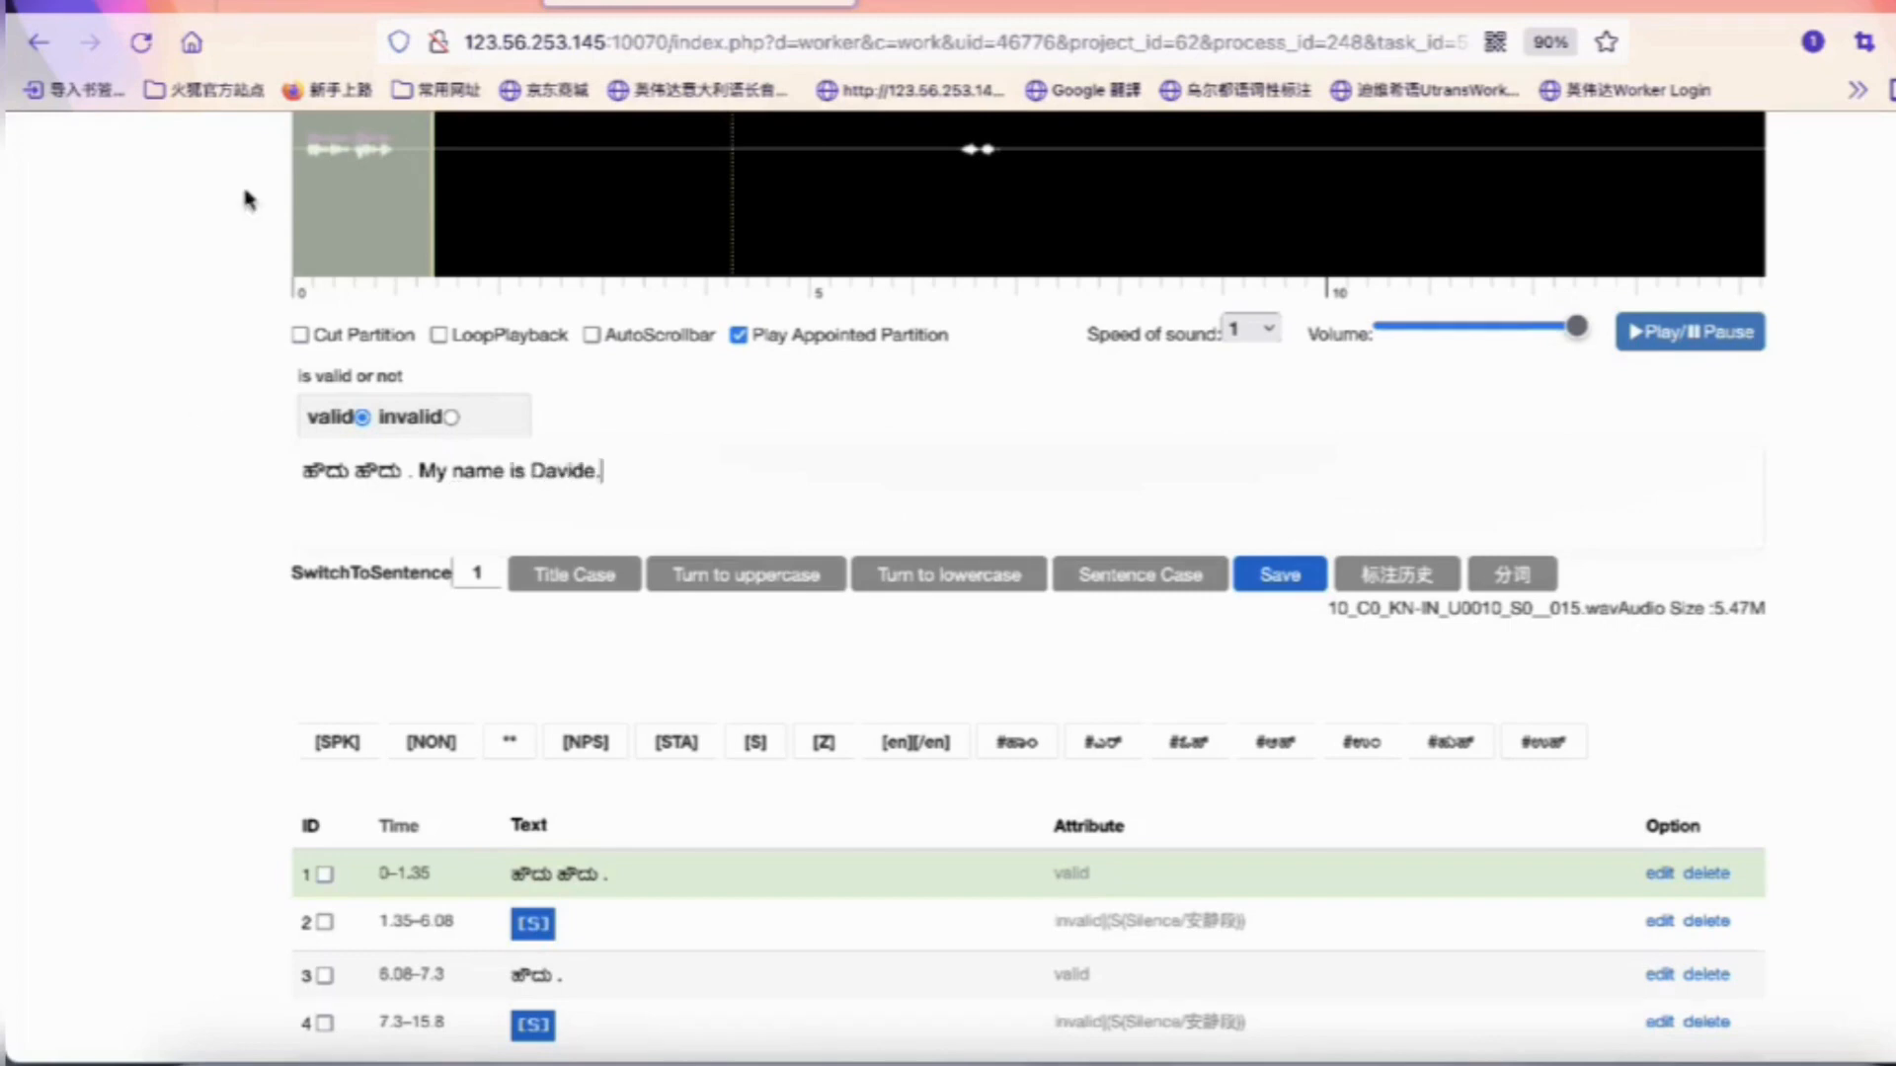
double_click(573, 484)
text(Cris.)
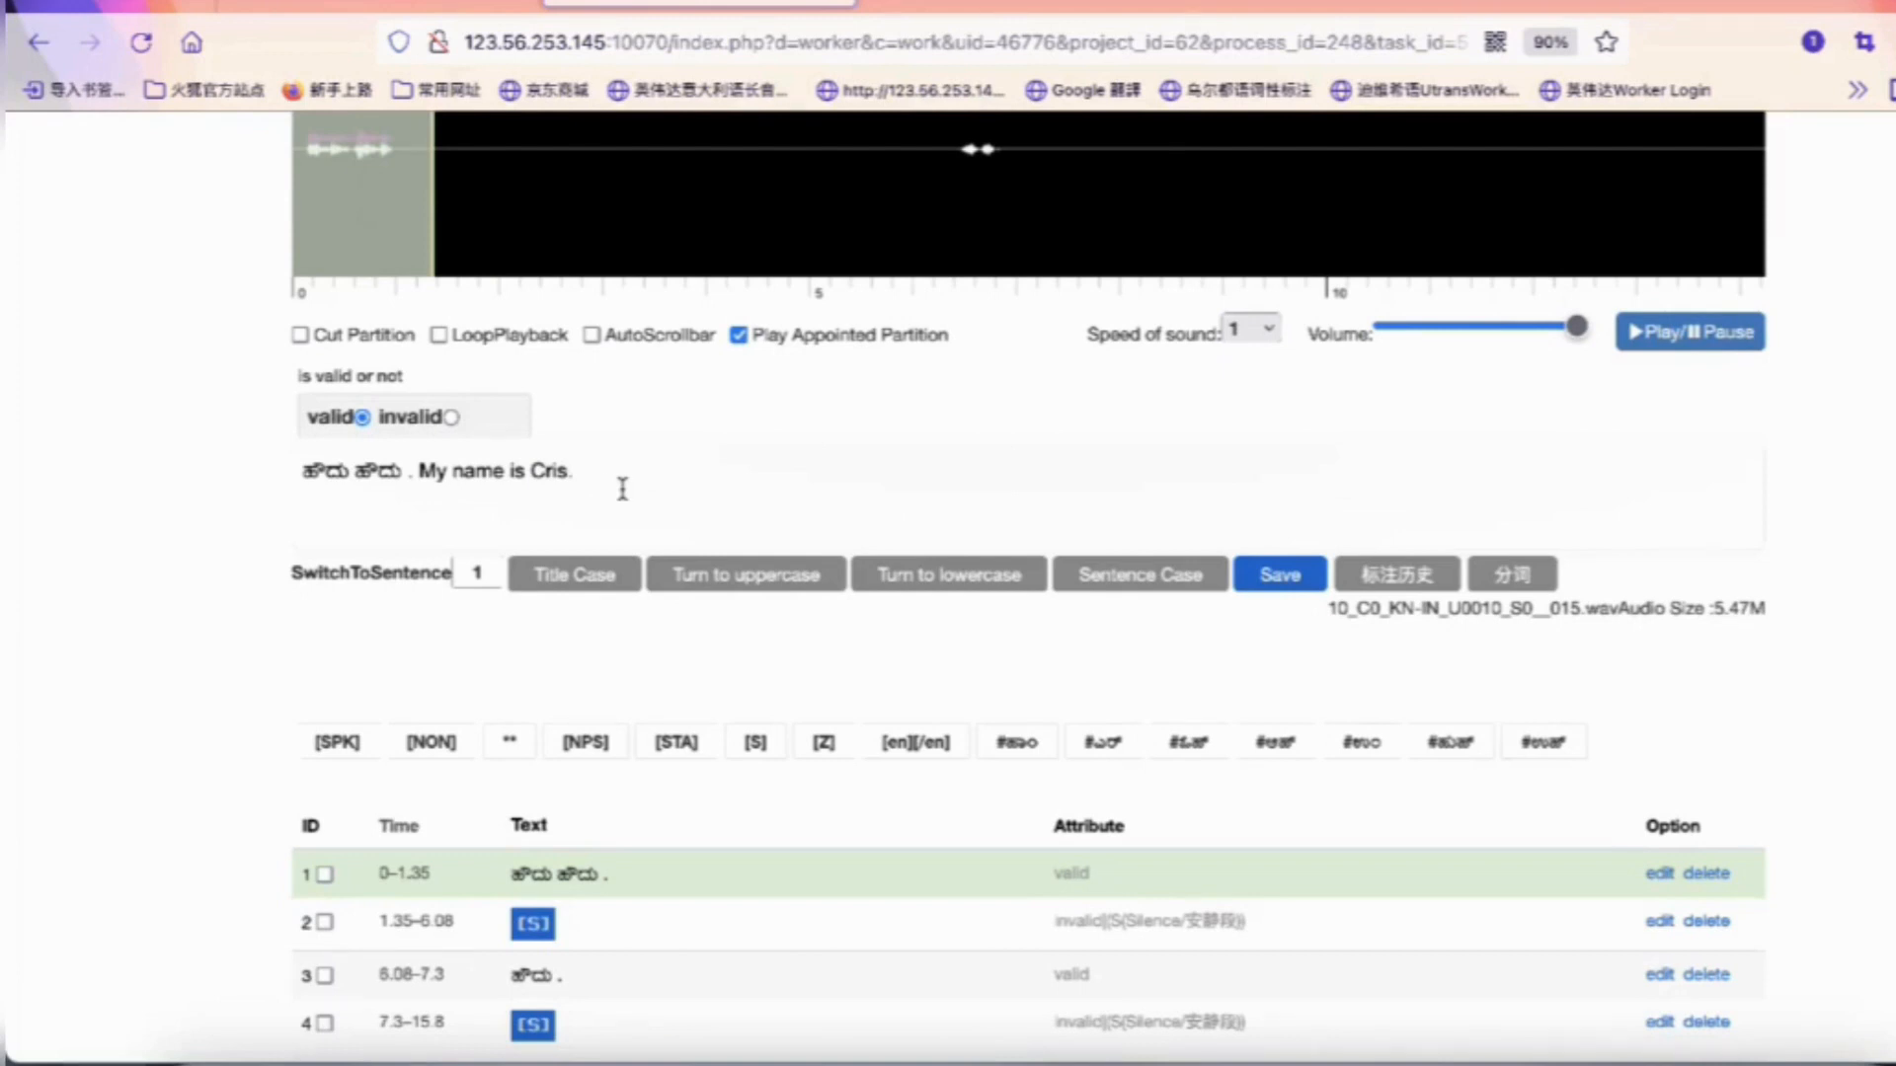
drag(622, 489, 415, 468)
key(BackSpace)
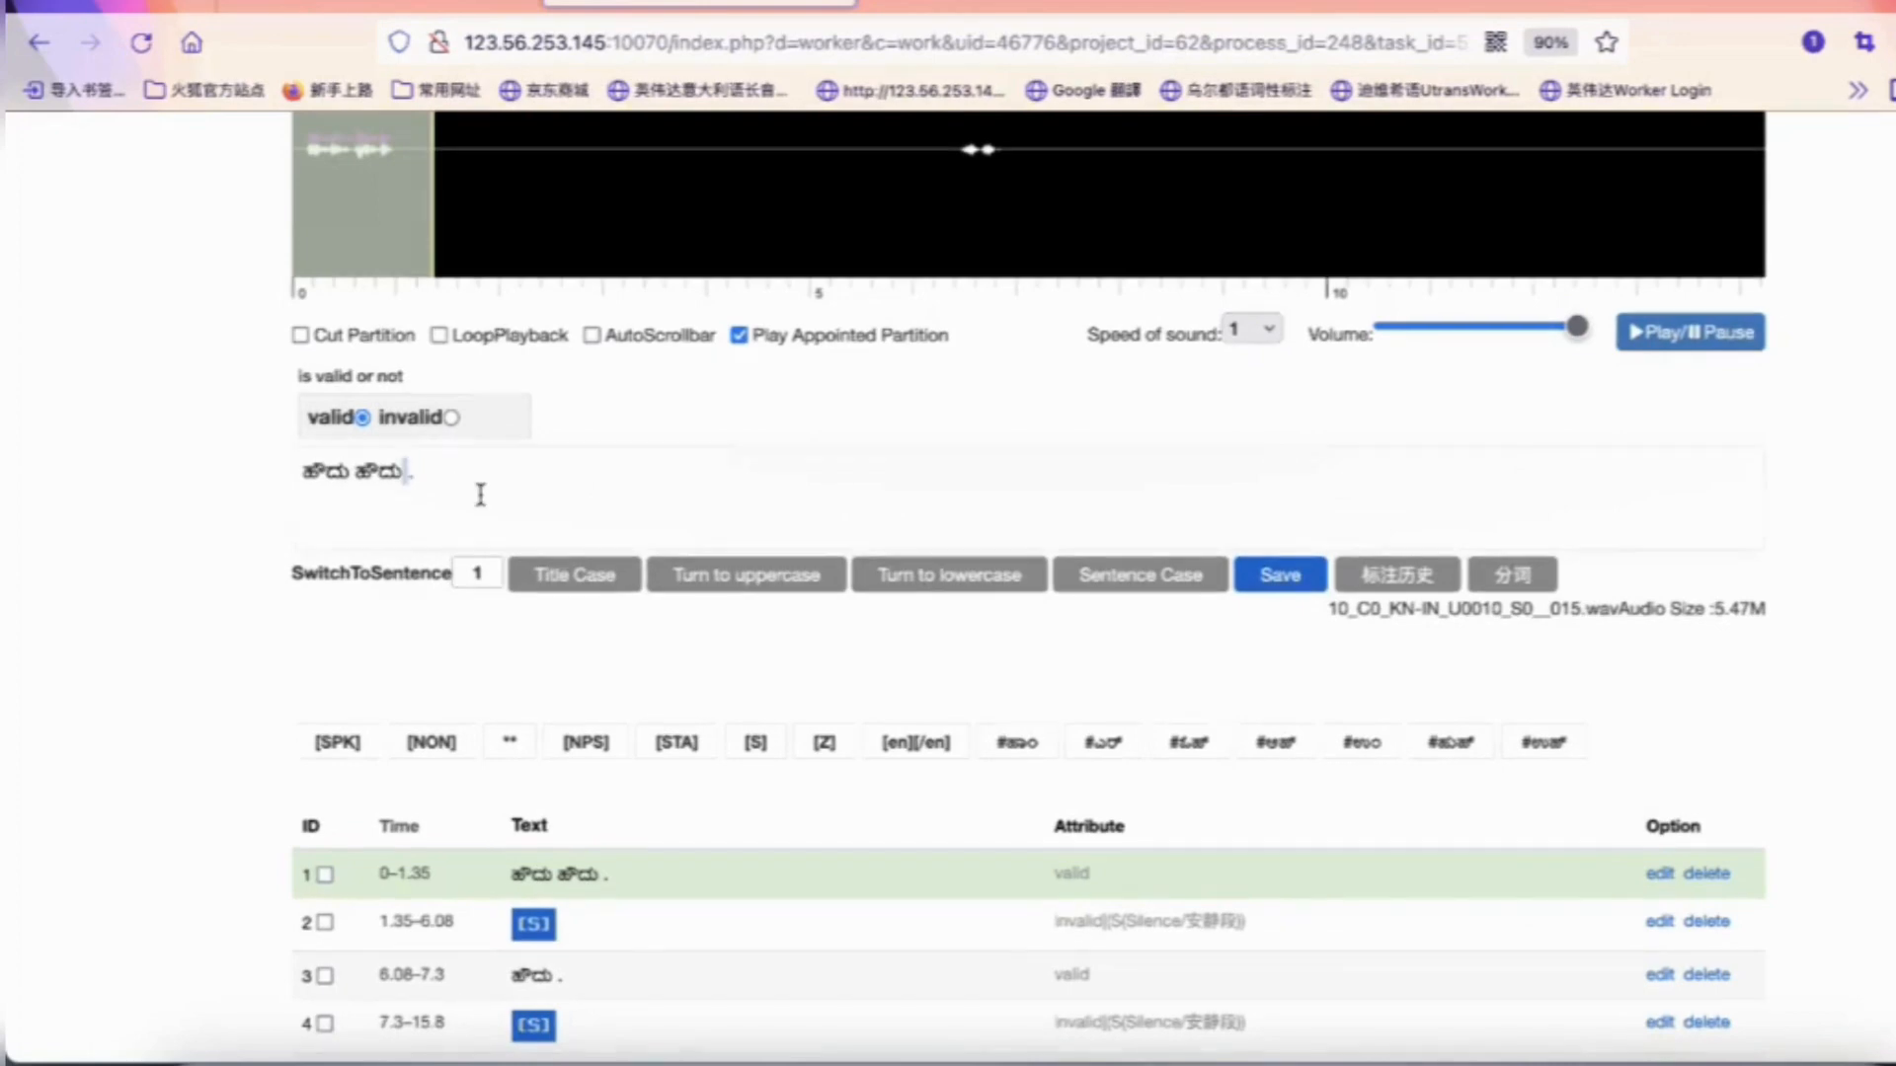
Remove the space before the final period in sentence 1's transcription and save the sentence
key(BackSpace)
click(522, 460)
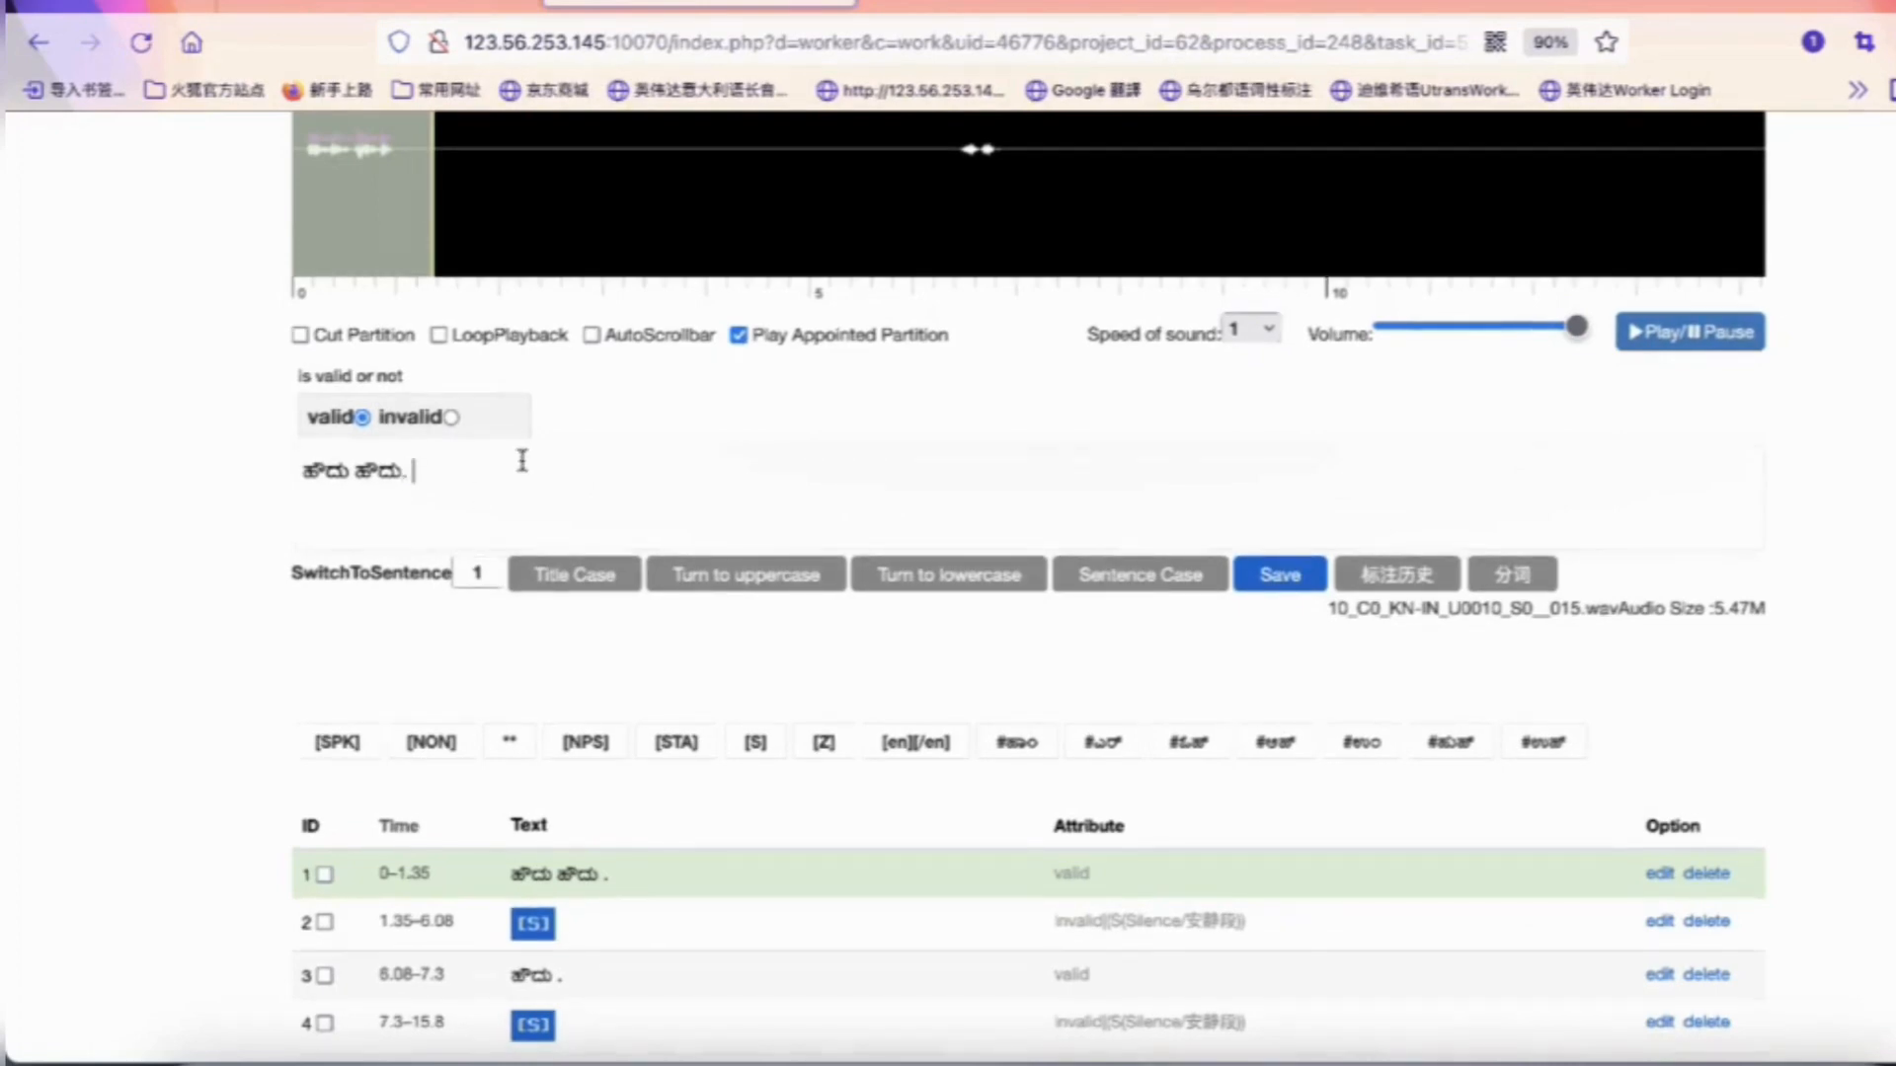
click(1277, 590)
drag(461, 484, 267, 487)
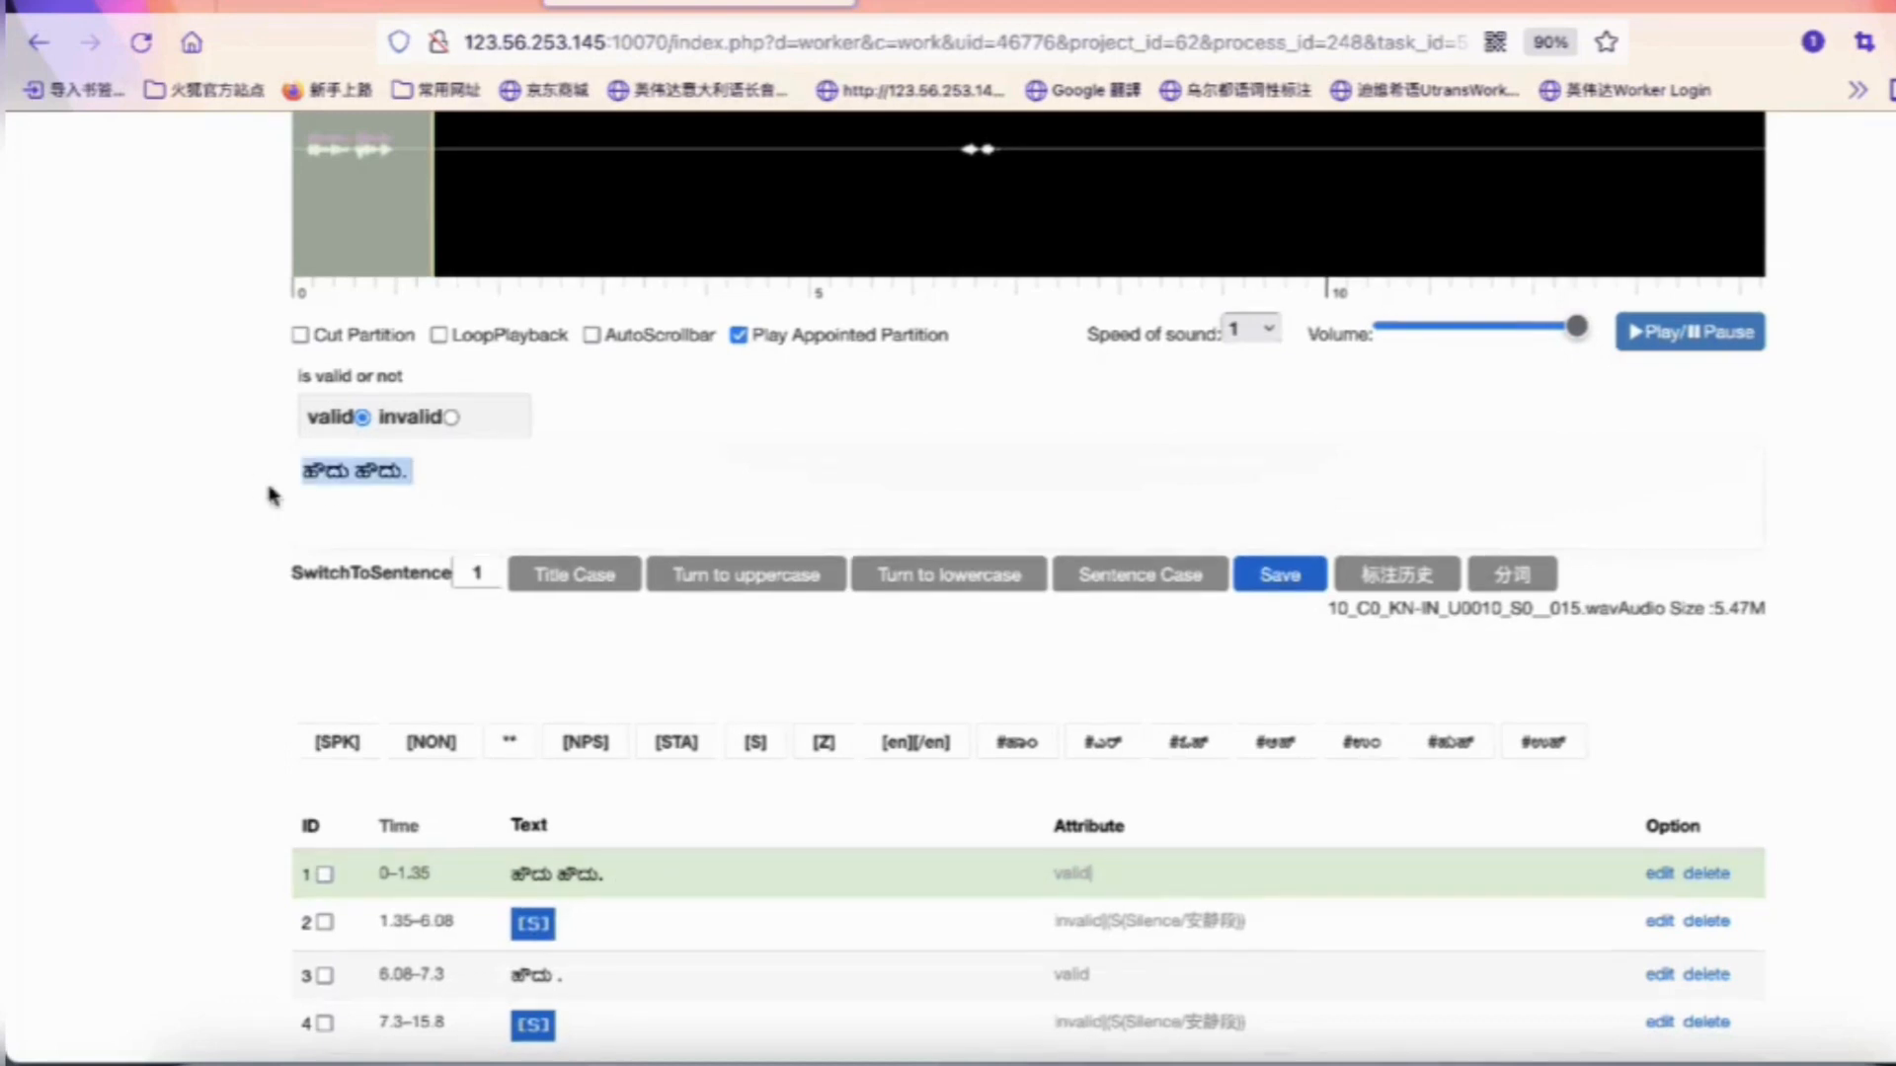
click(440, 480)
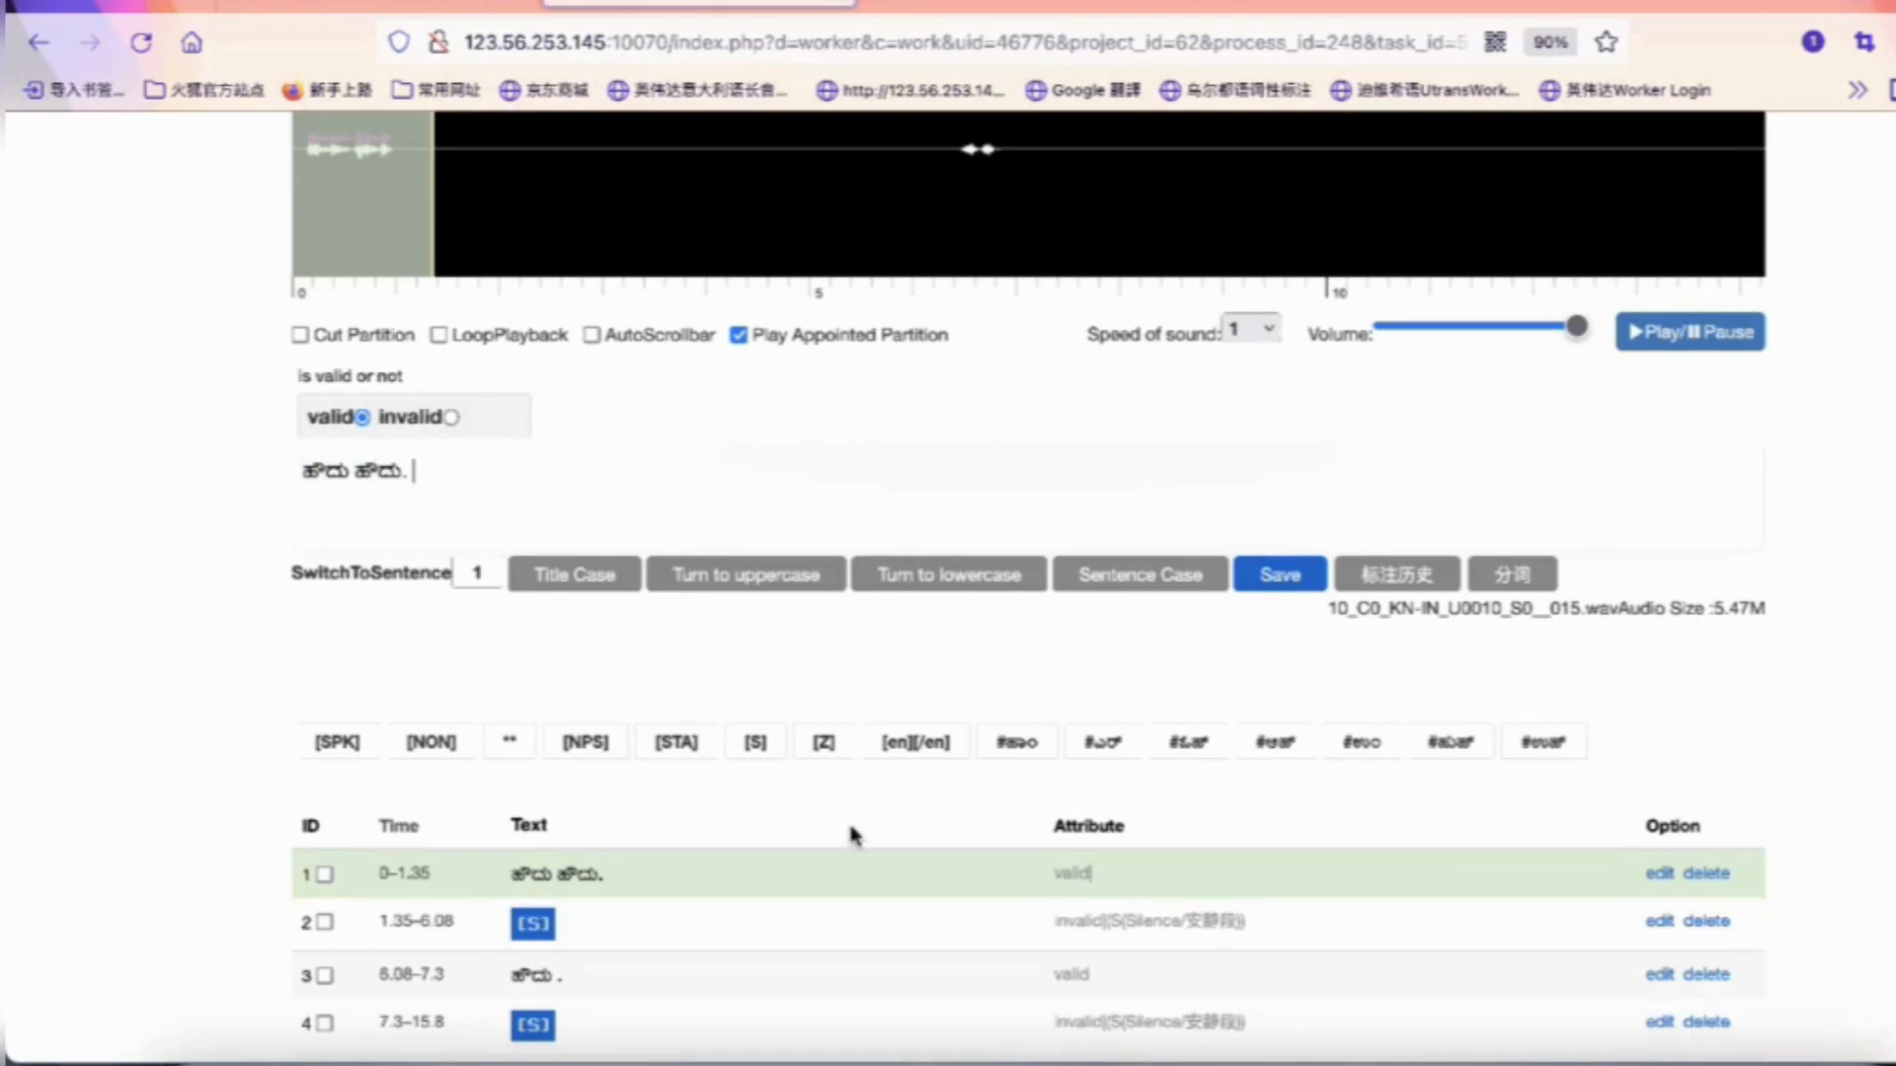
Examine sentences 3, 2 and 5 for their text, waveform sections and valid or invalid attributes, comparing them with the rest of the list
click(708, 994)
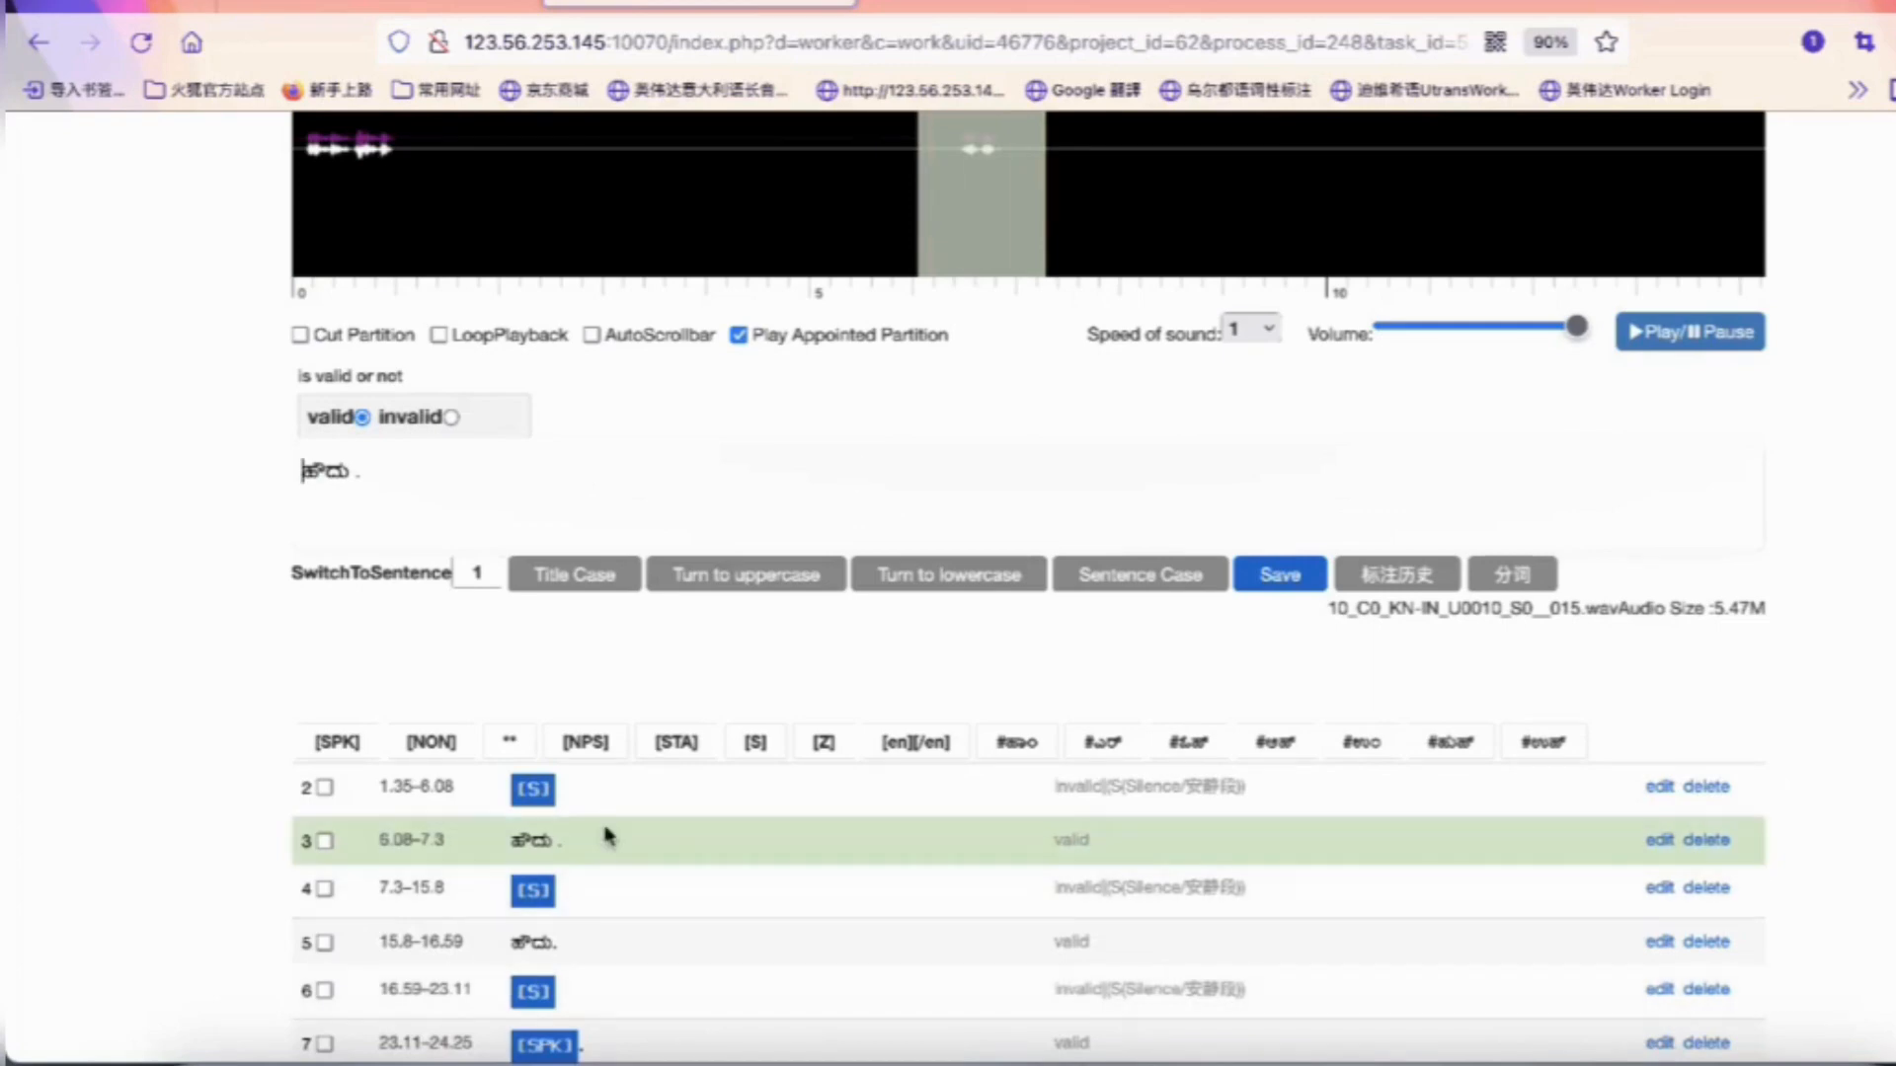
scroll(677, 861, down, 1)
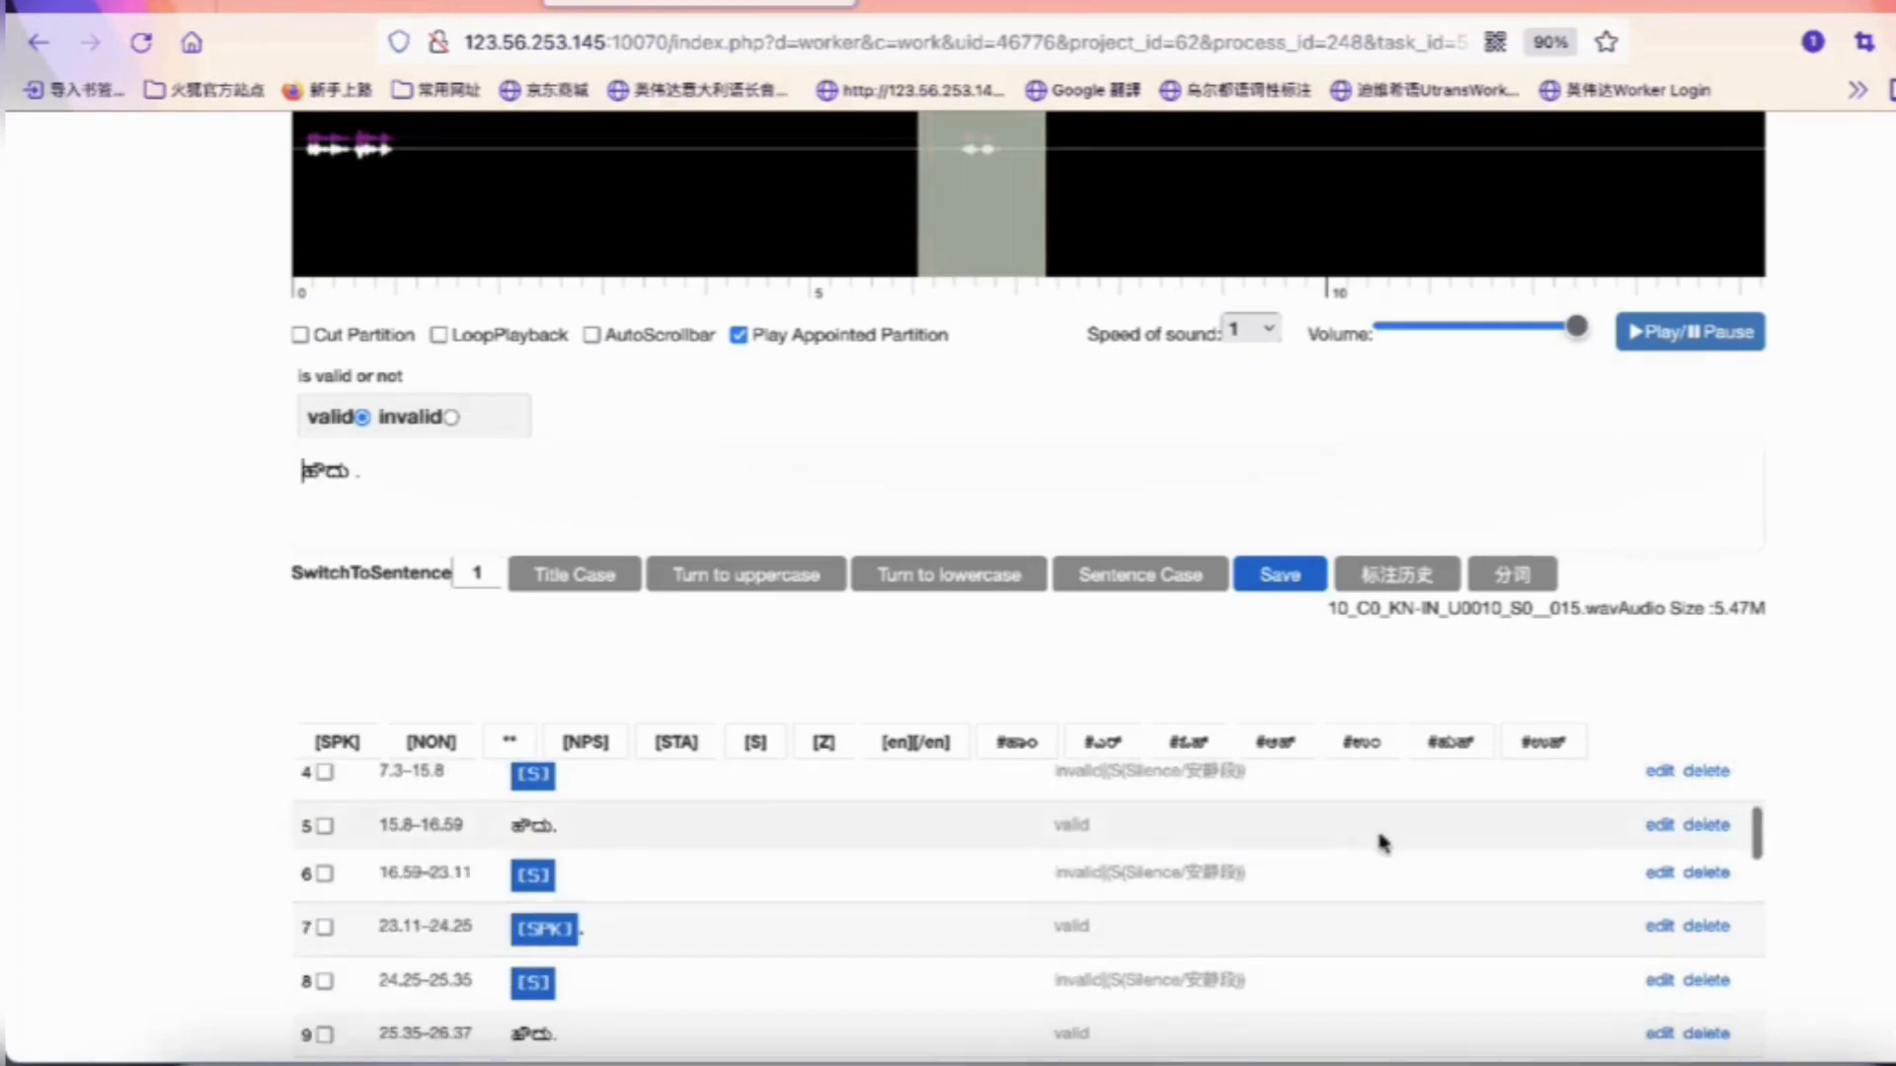
scroll(1479, 785, down, 2)
scroll(1358, 777, up, 3)
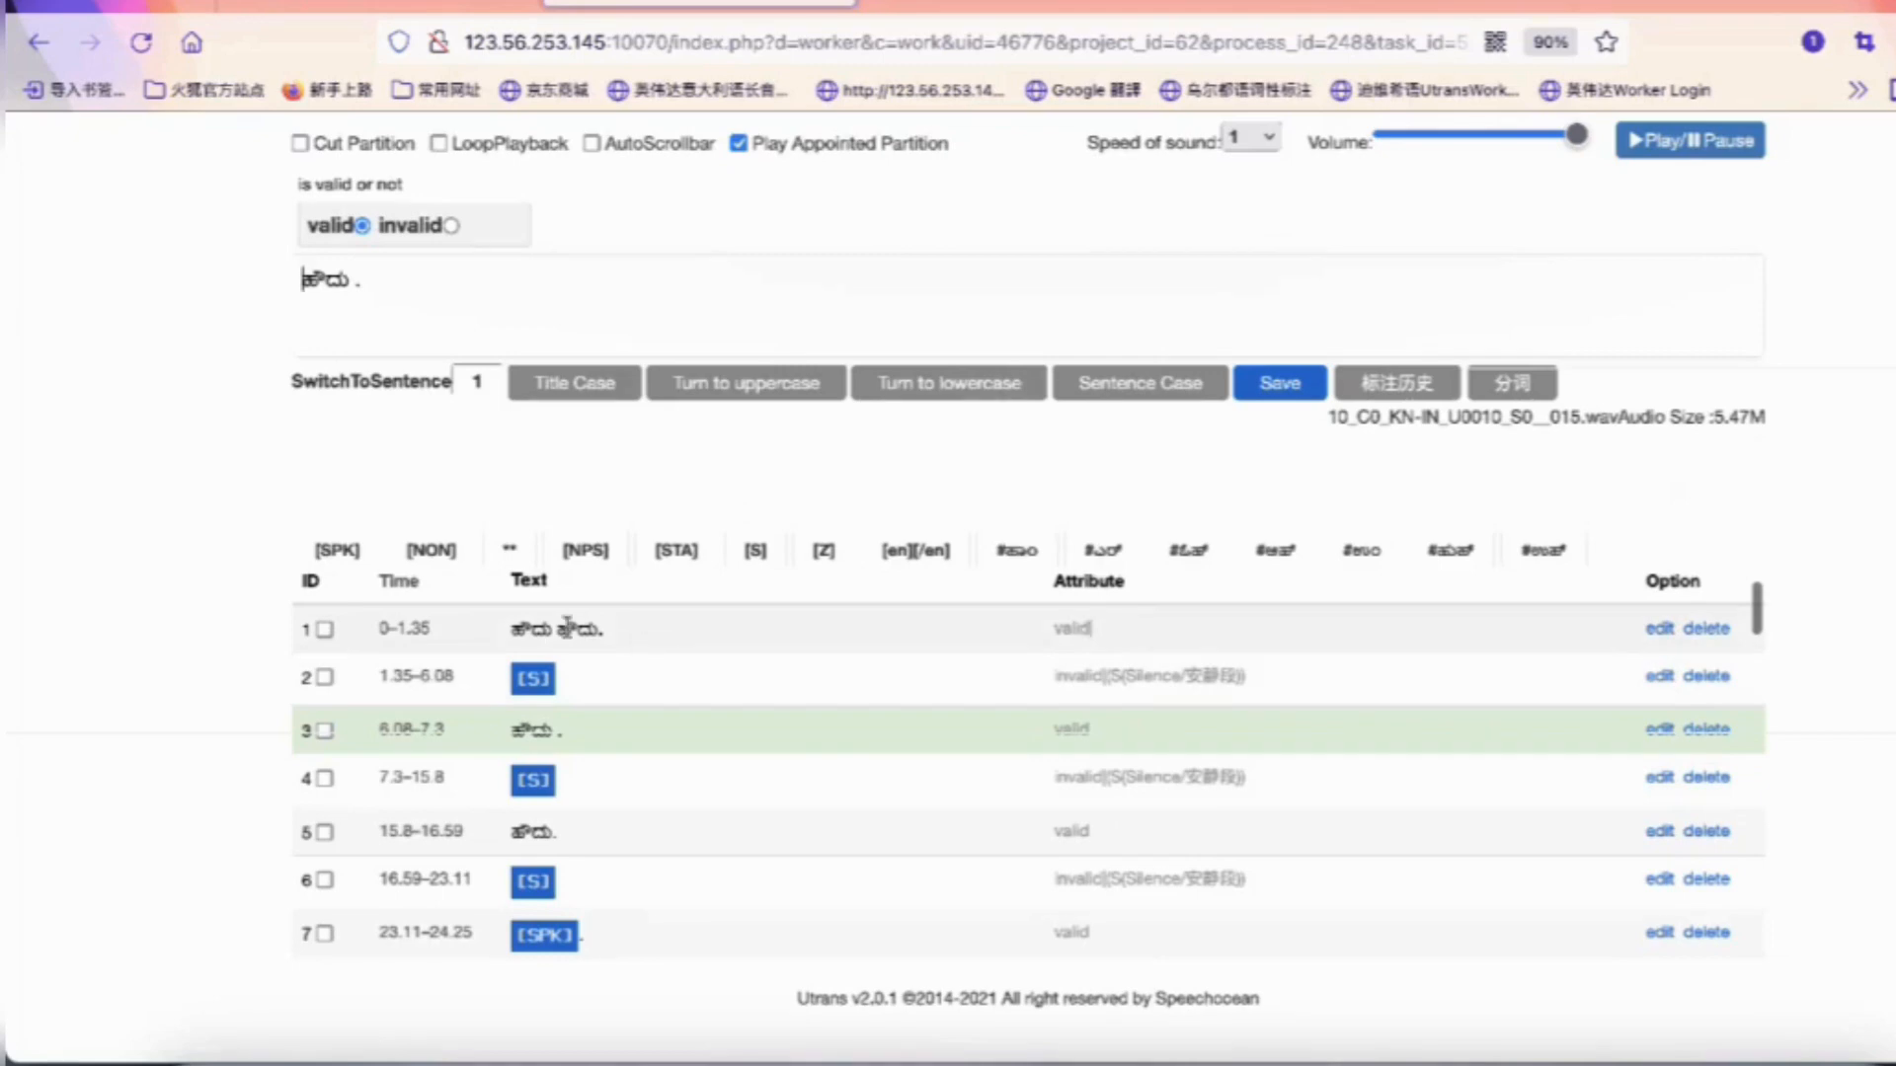
scroll(304, 371, up, 3)
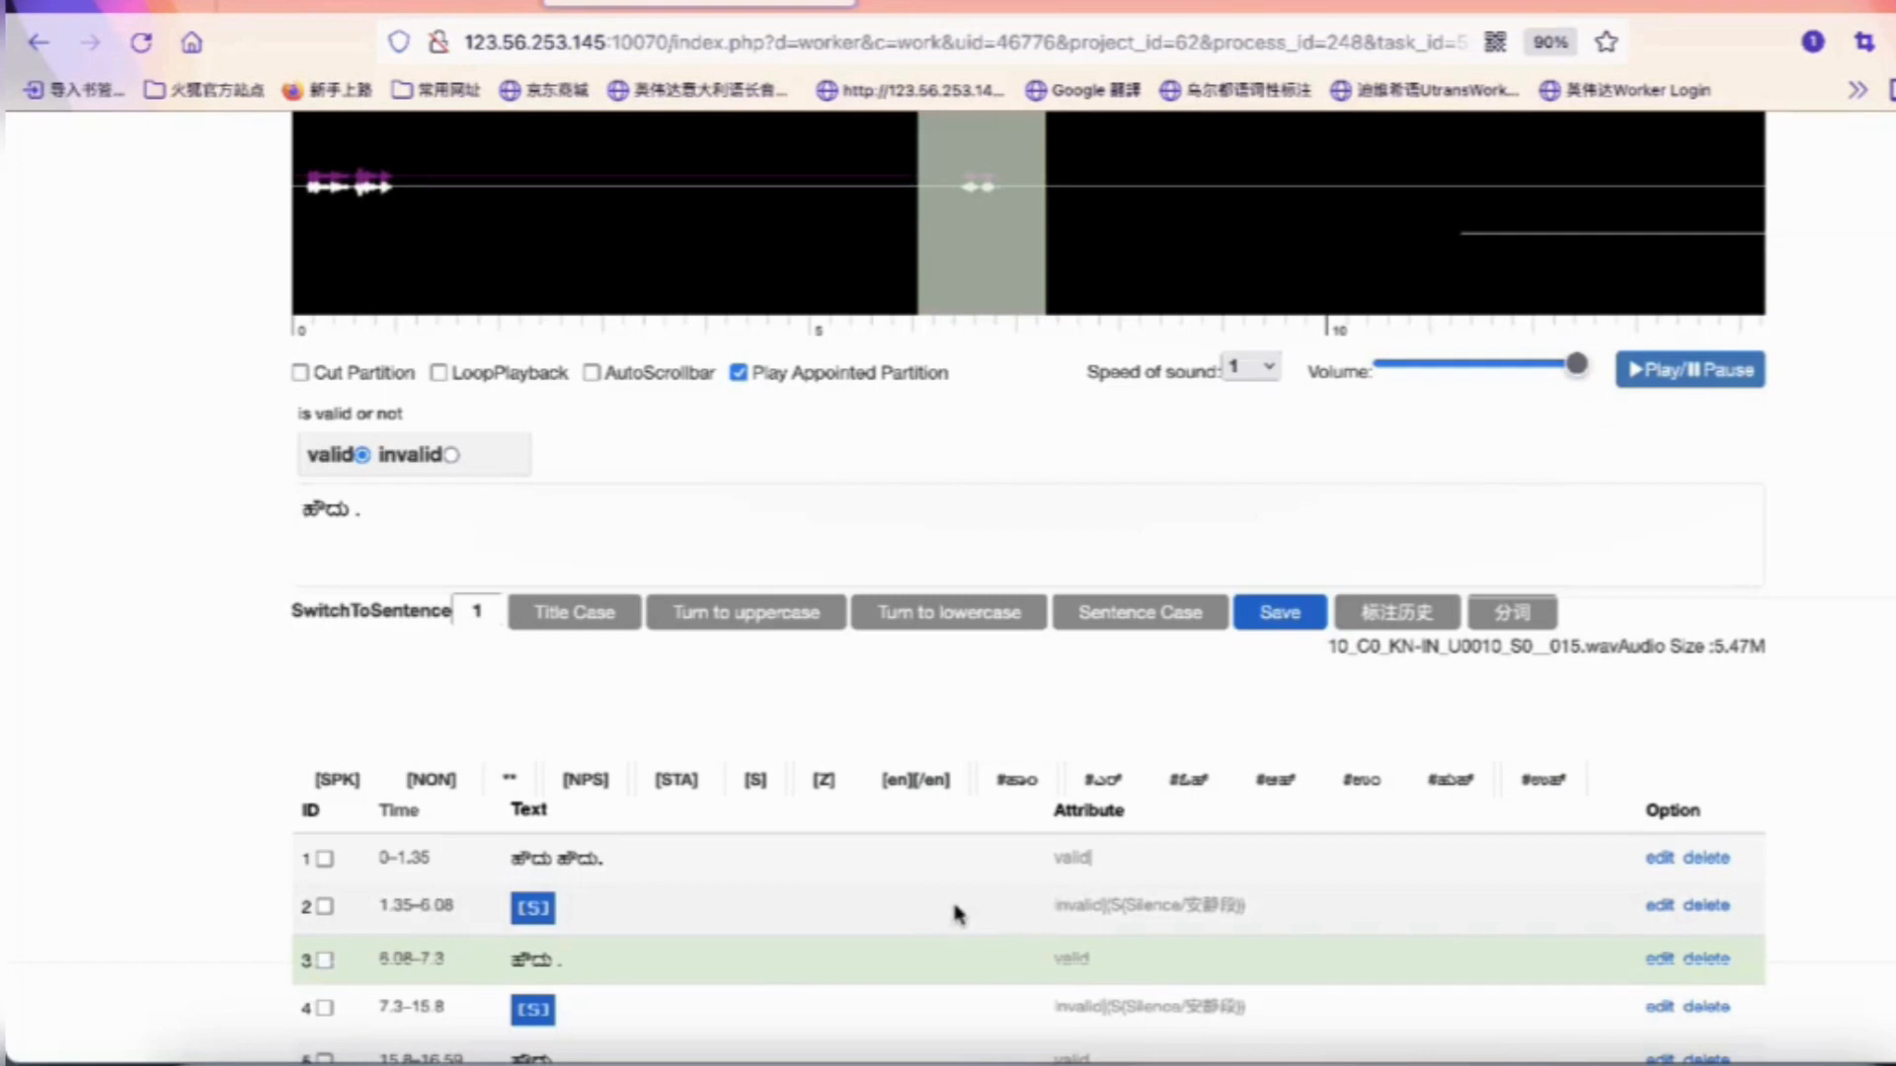
click(897, 908)
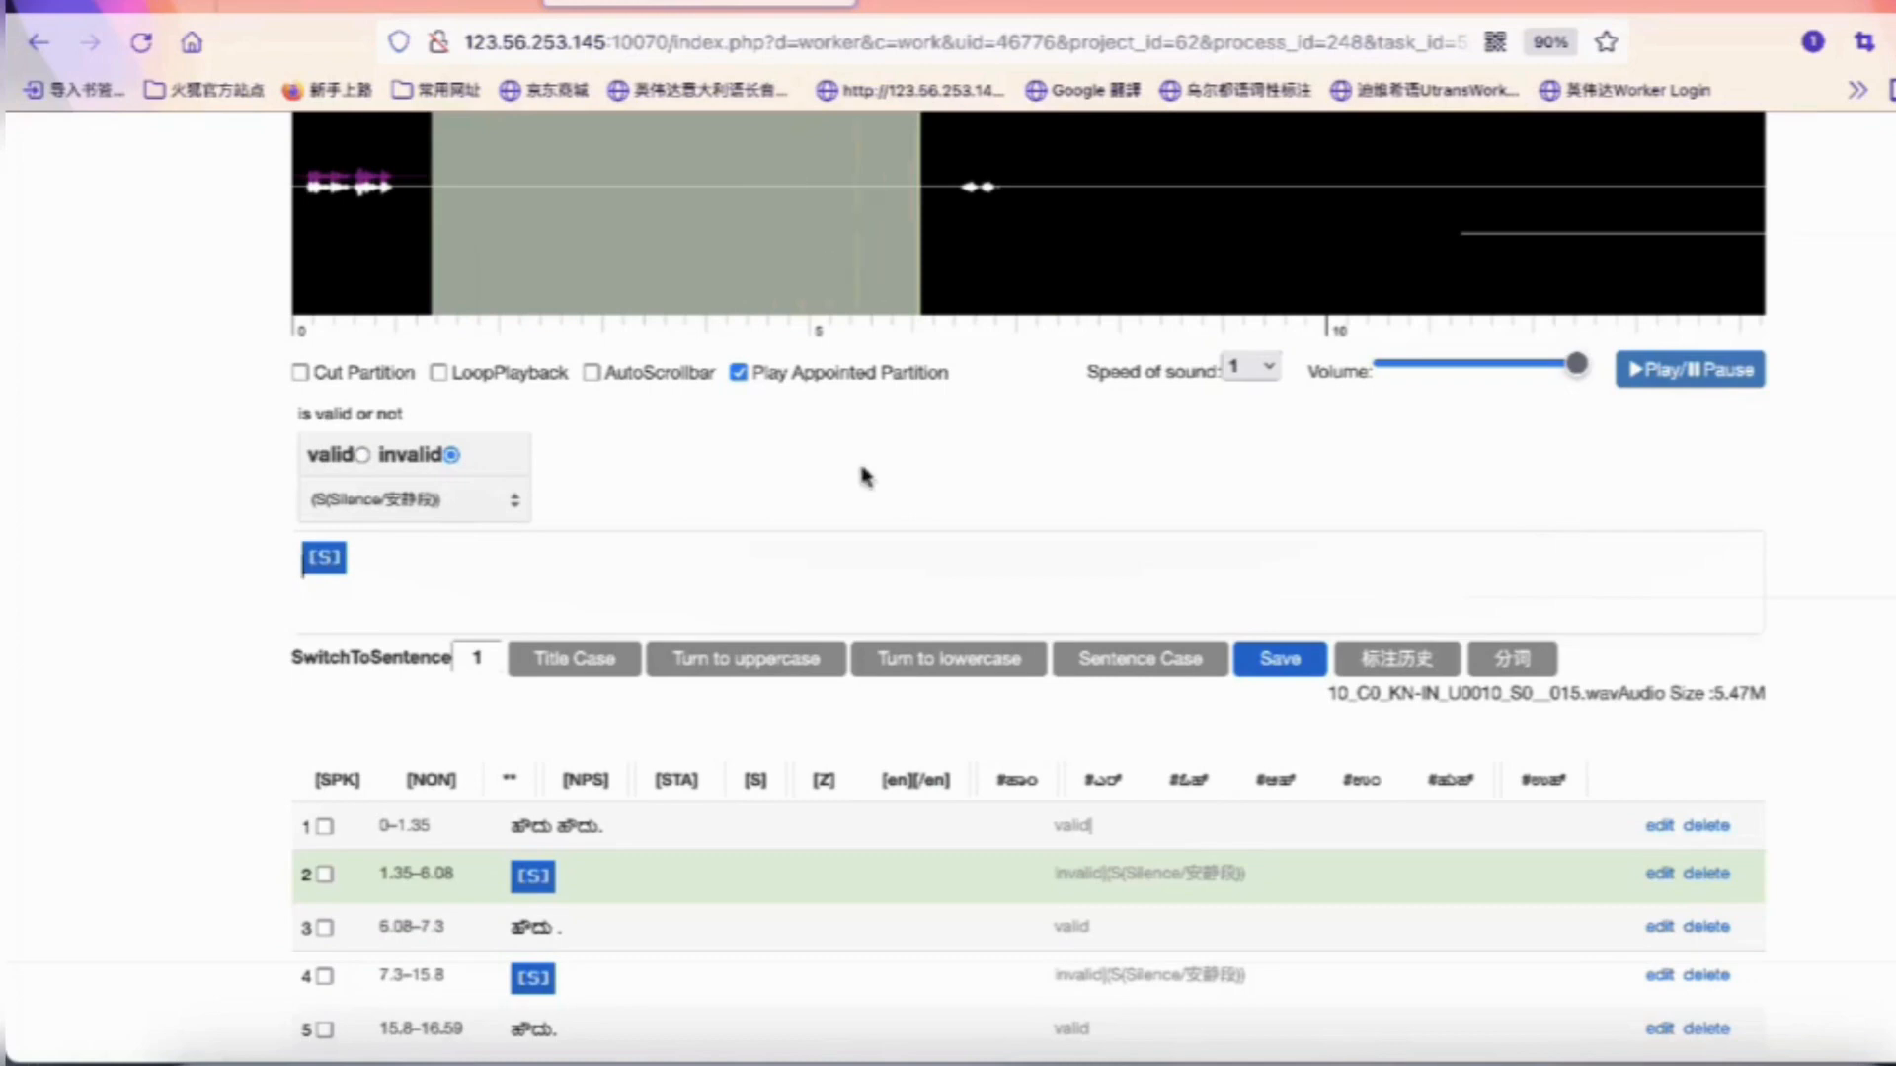
scroll(866, 477, down, 3)
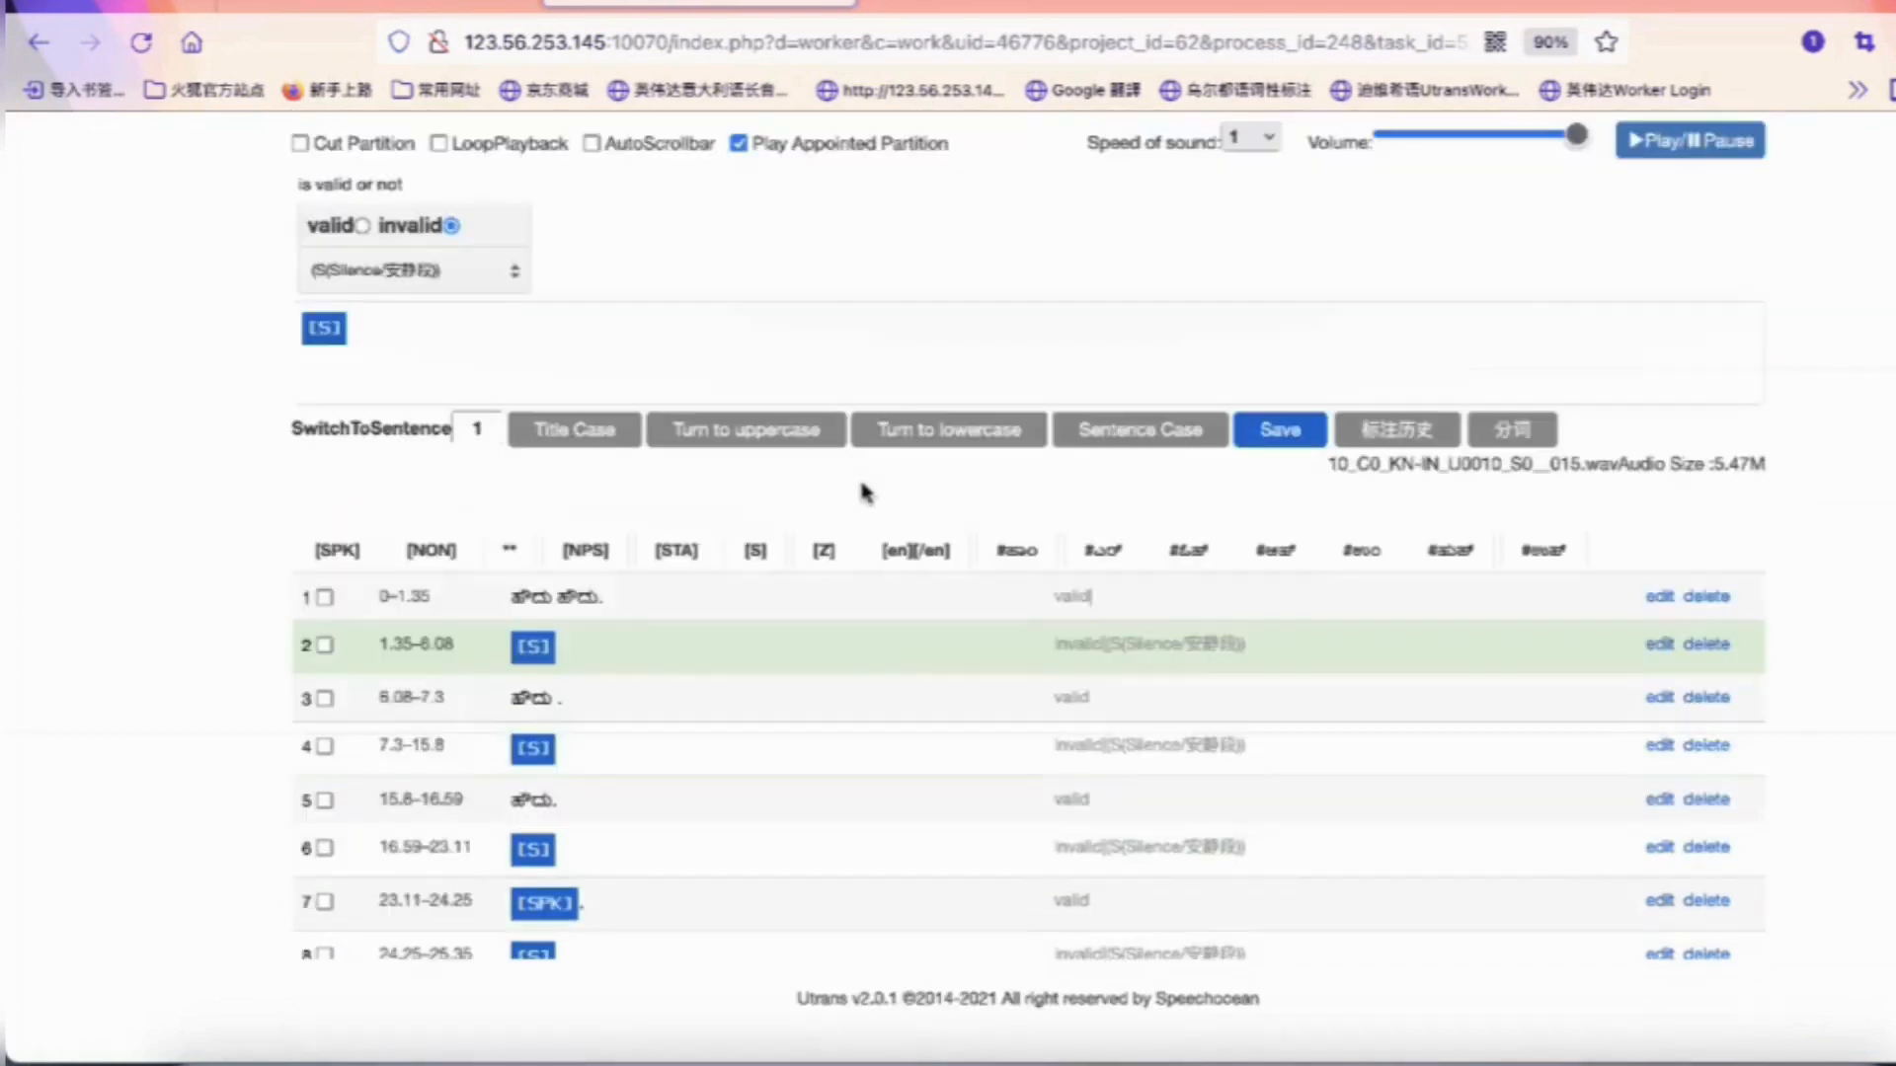
click(776, 707)
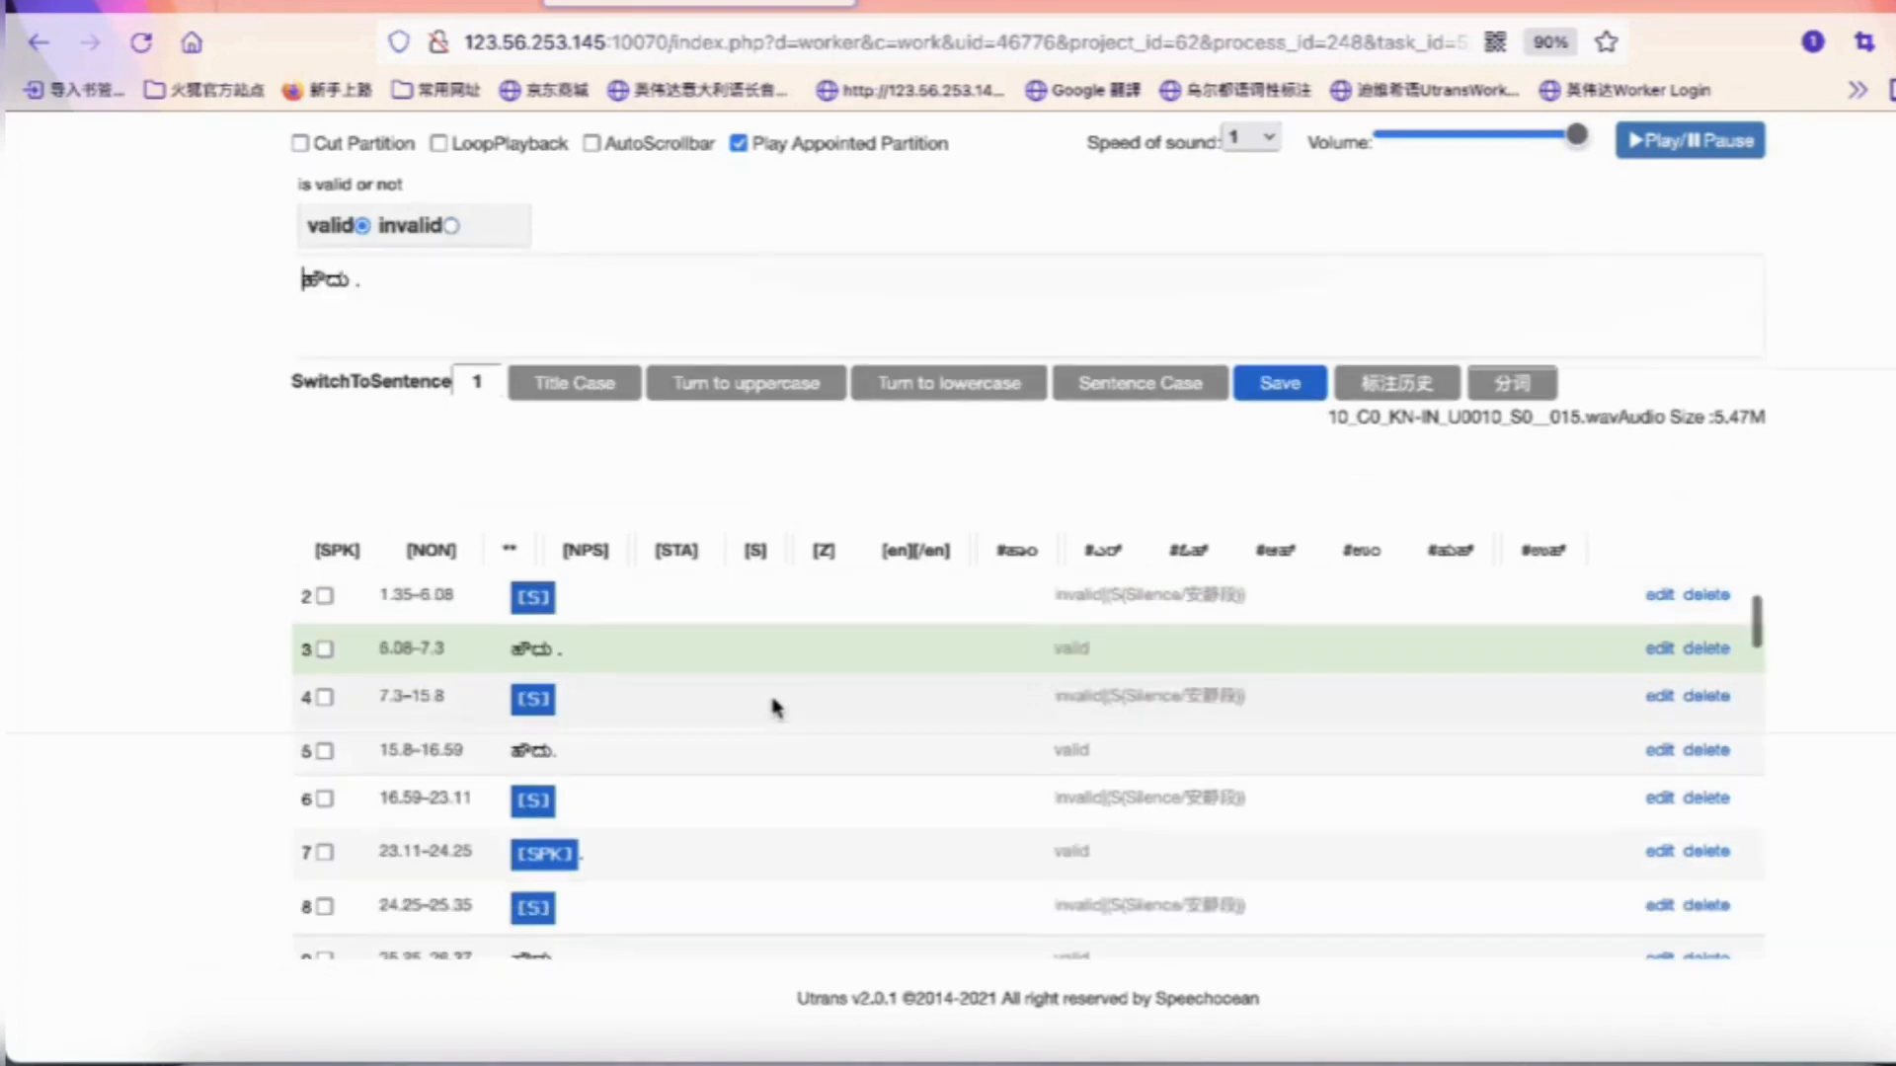
click(643, 749)
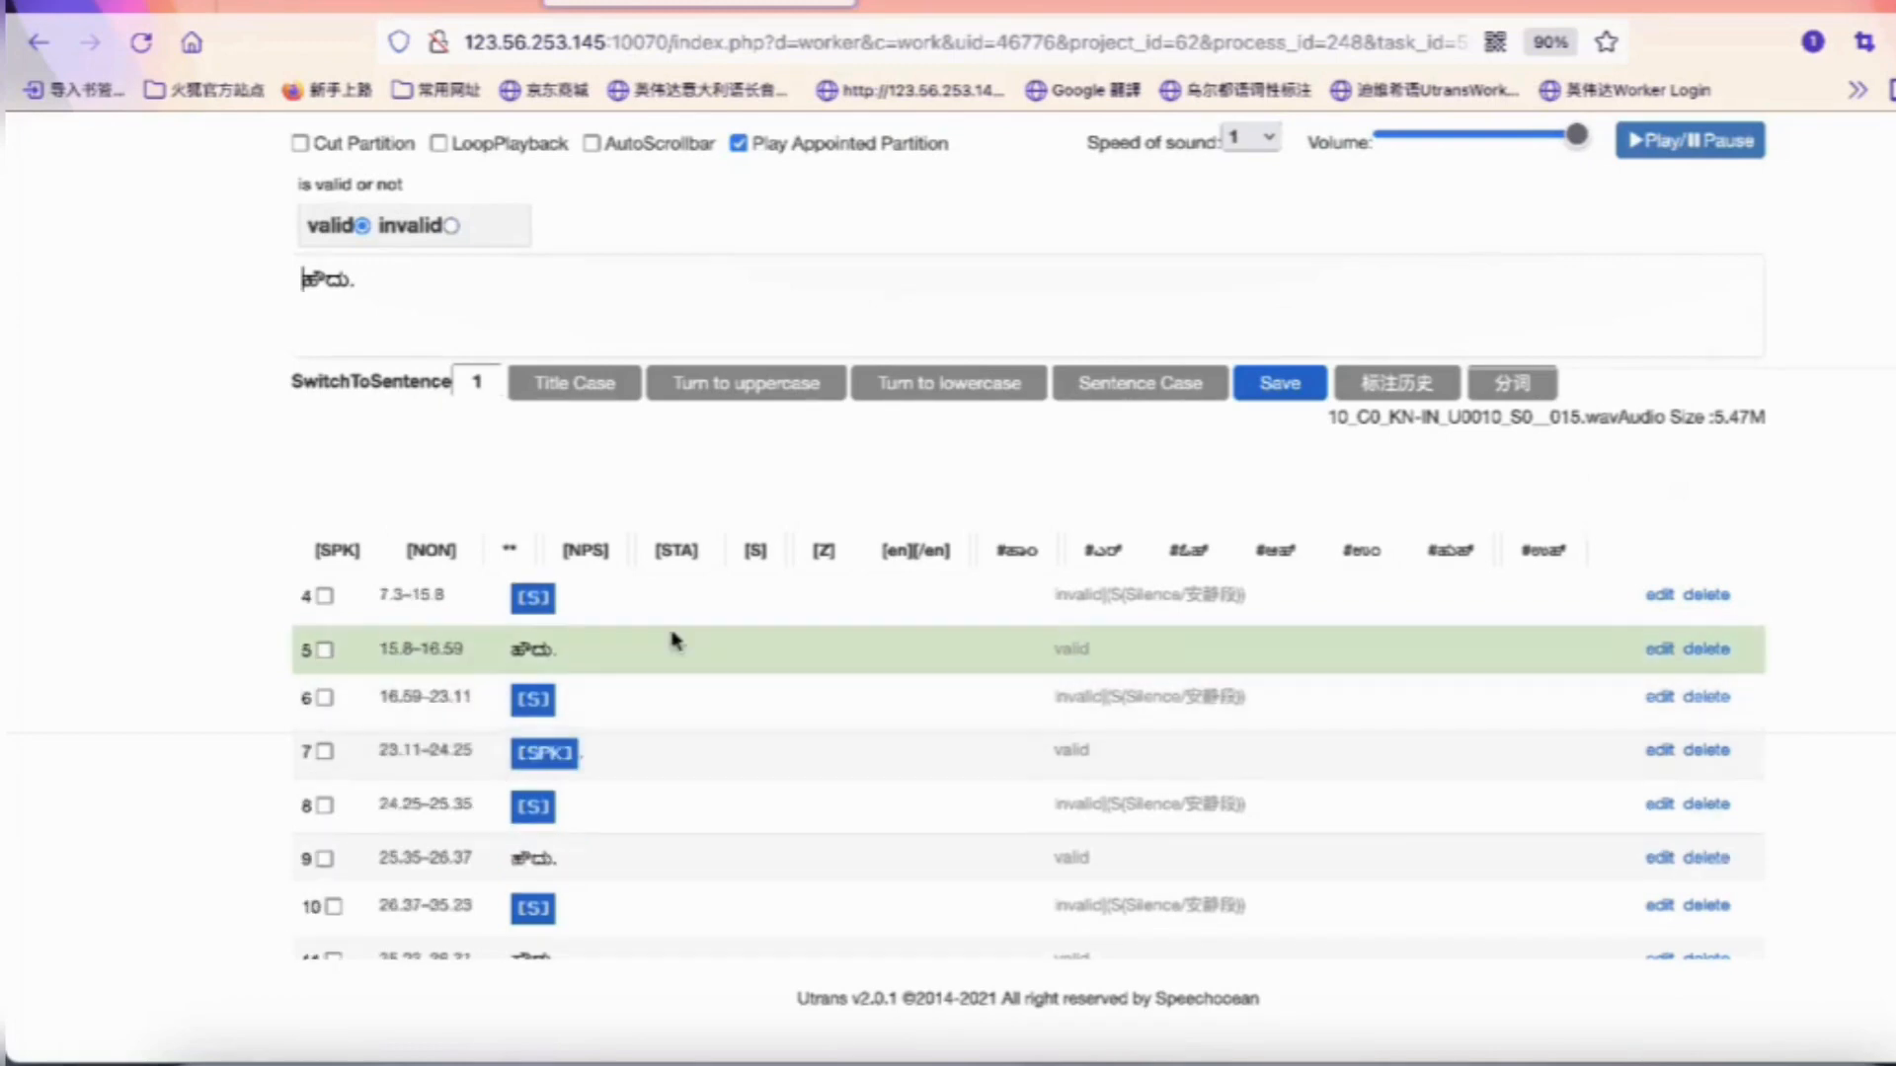
scroll(672, 642, up, 3)
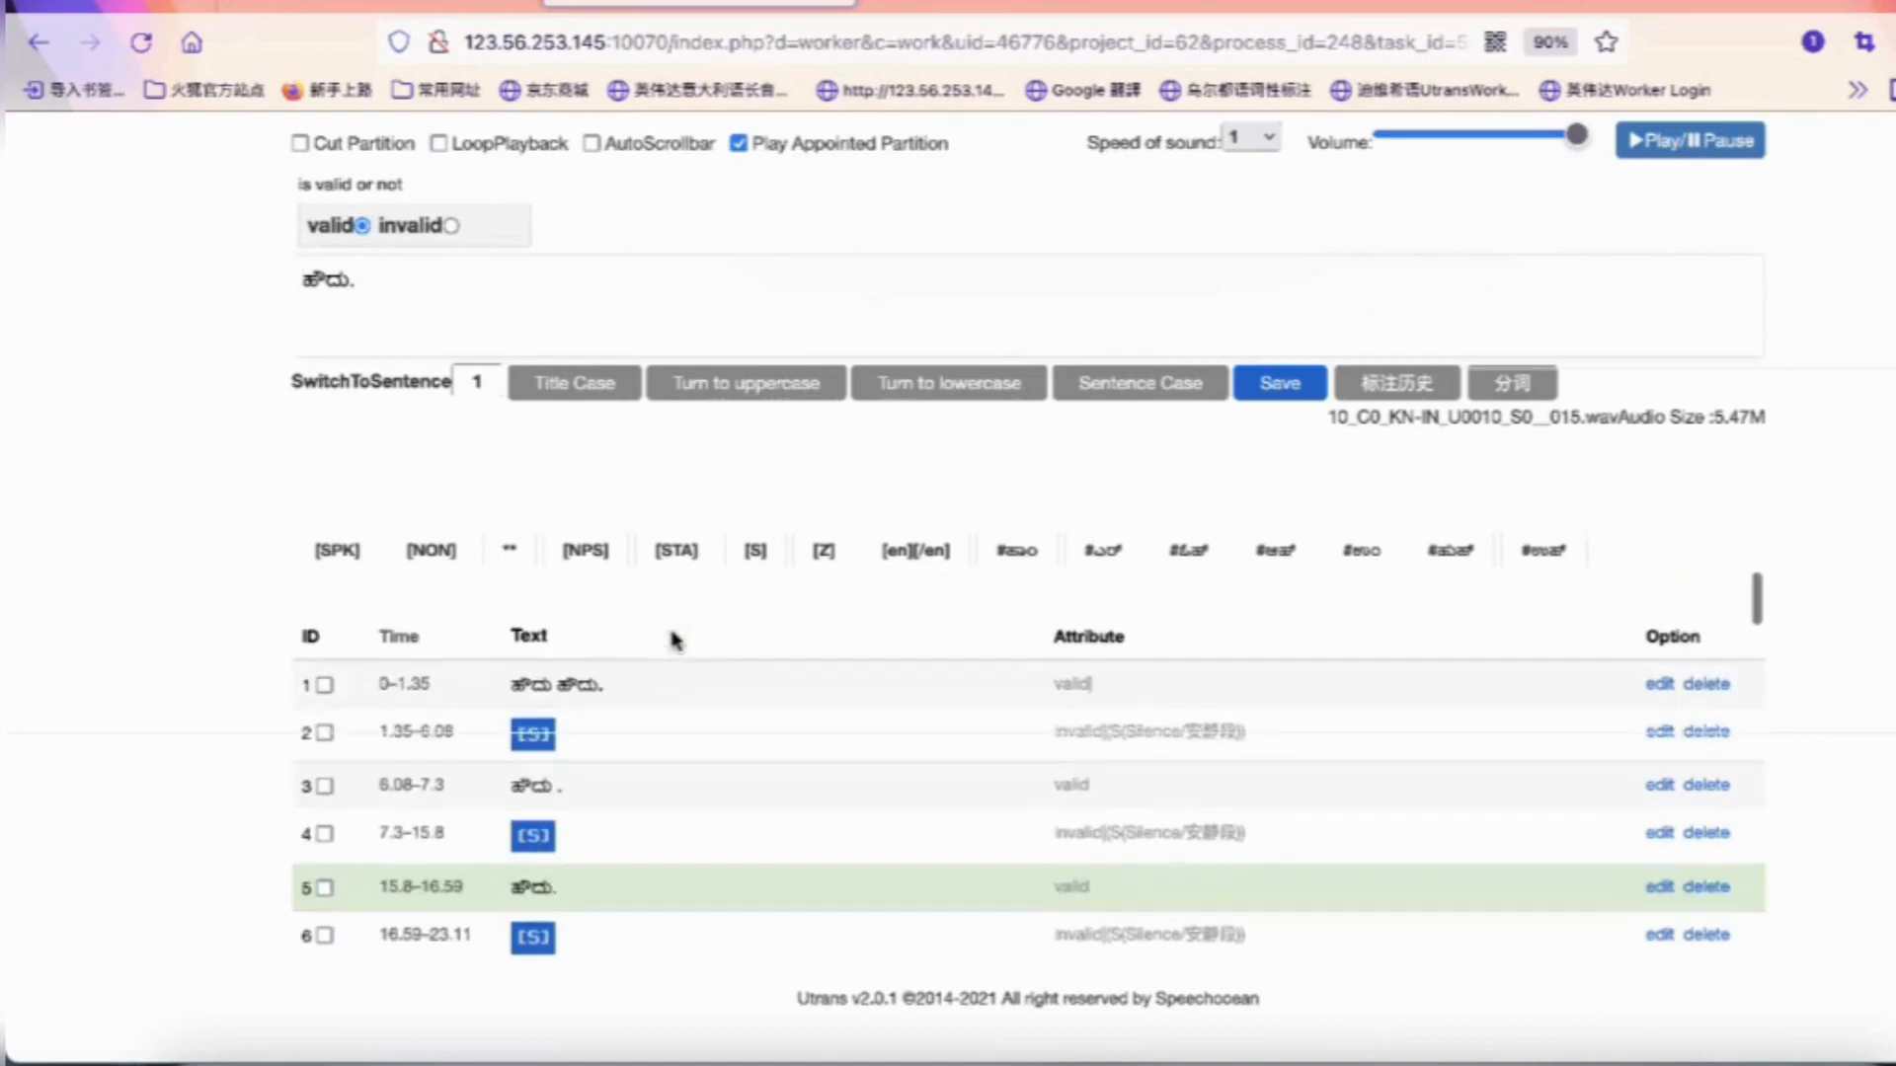
Examine sentence 5's transcription in the editor against the waveform and its entry in the sentence list
scroll(785, 486, up, 3)
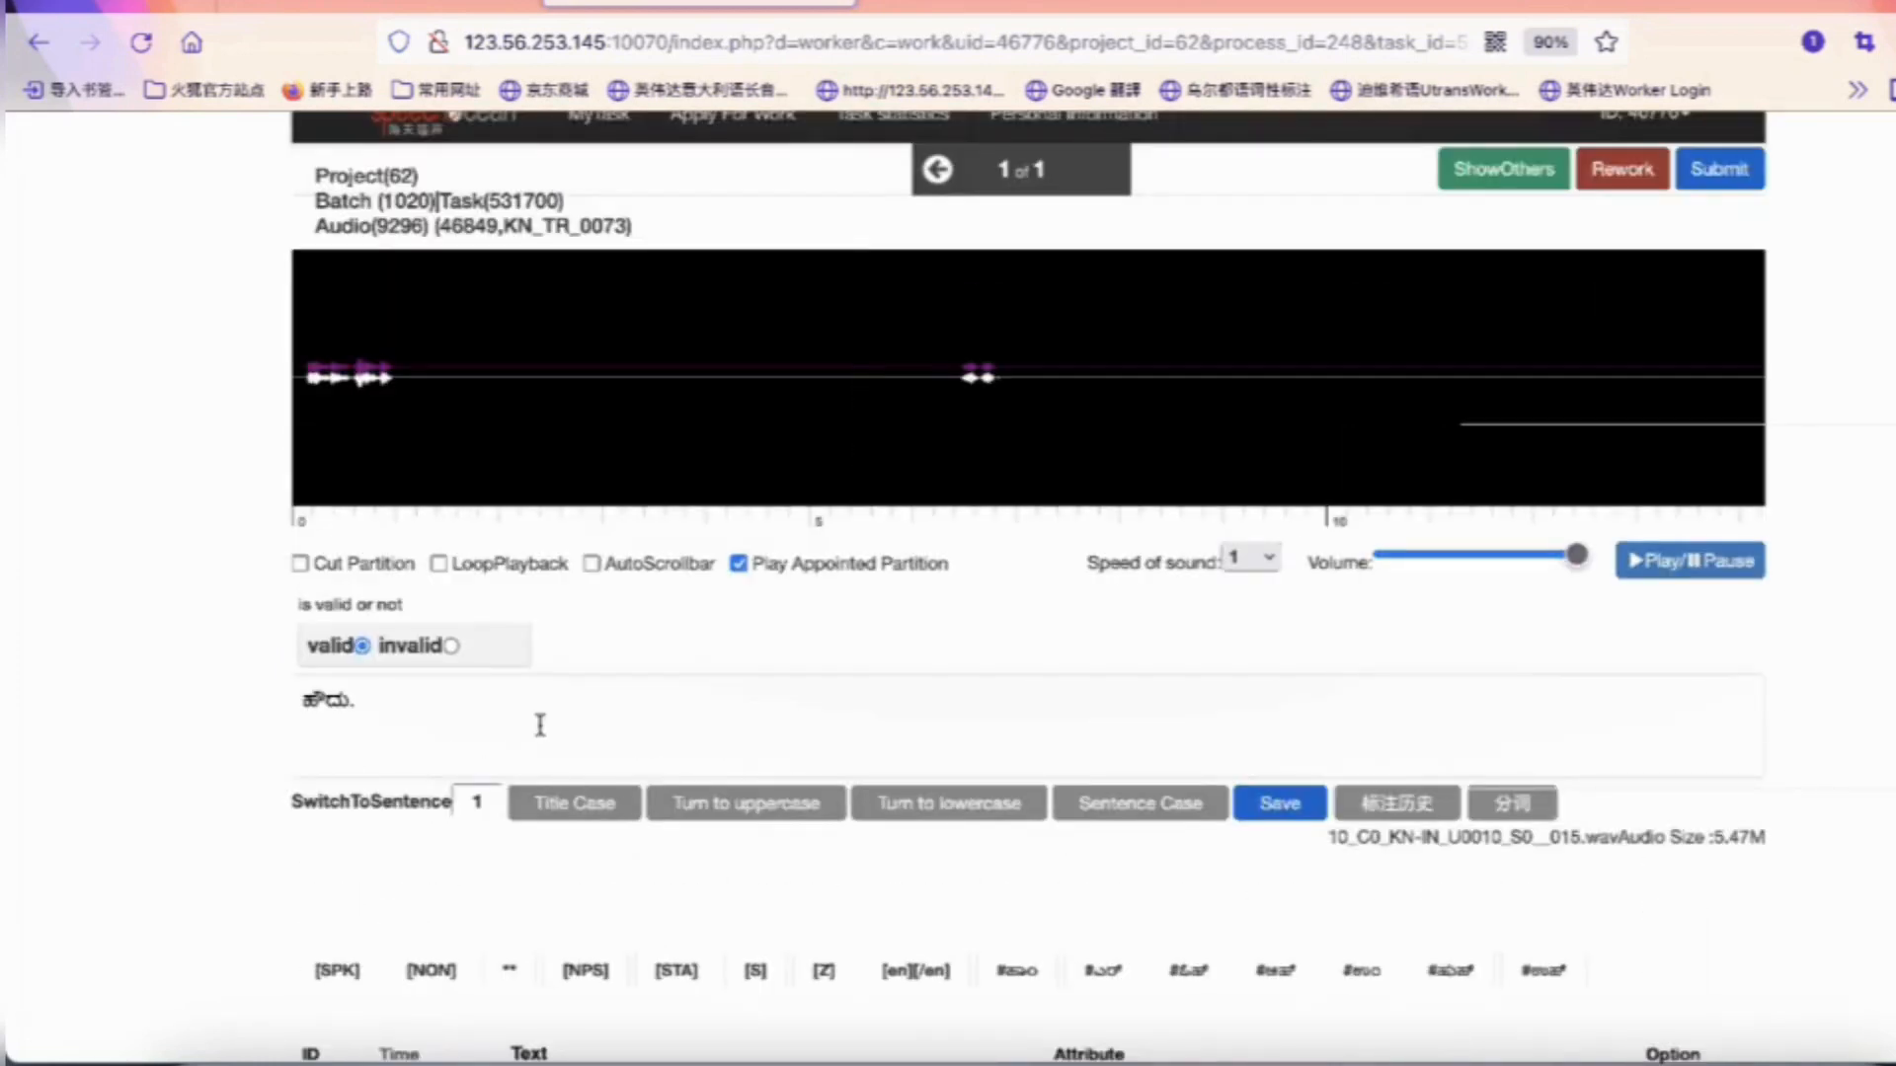
drag(494, 723, 255, 709)
click(415, 715)
scroll(786, 726, down, 2)
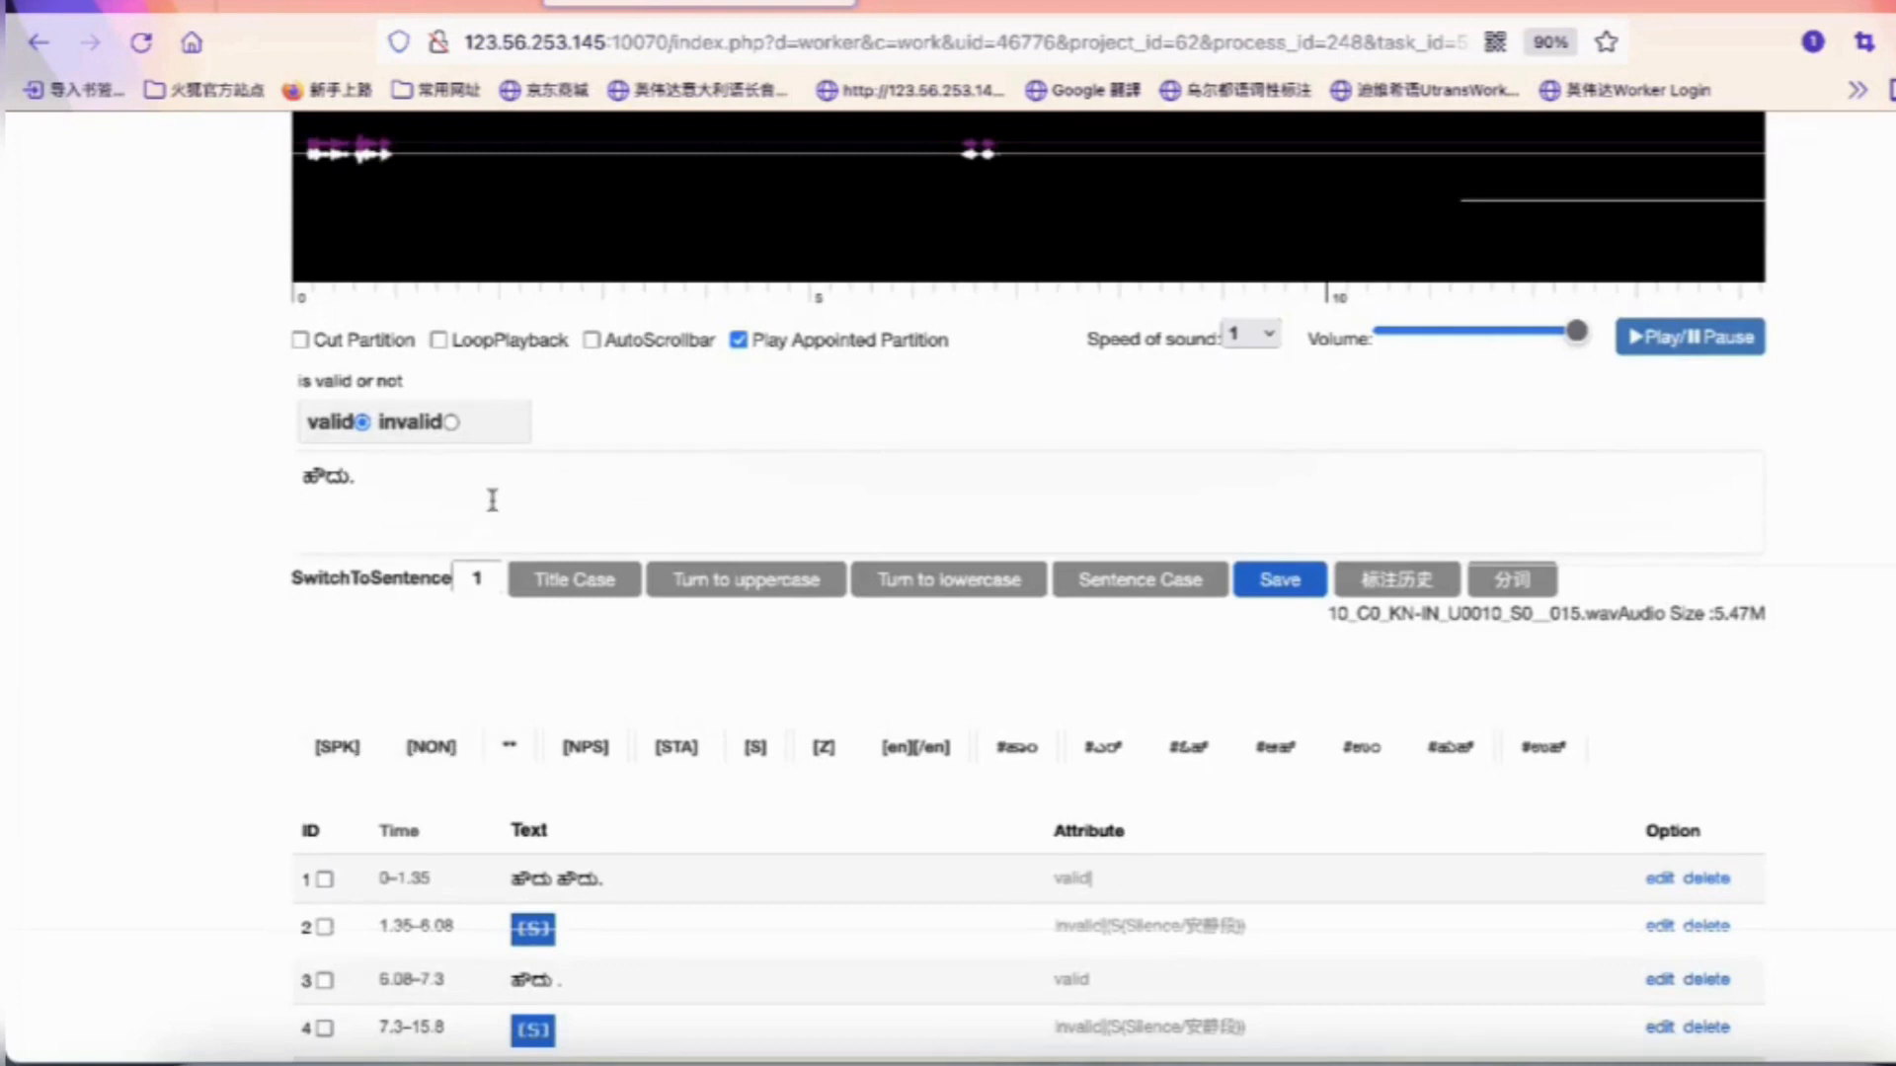
click(1305, 589)
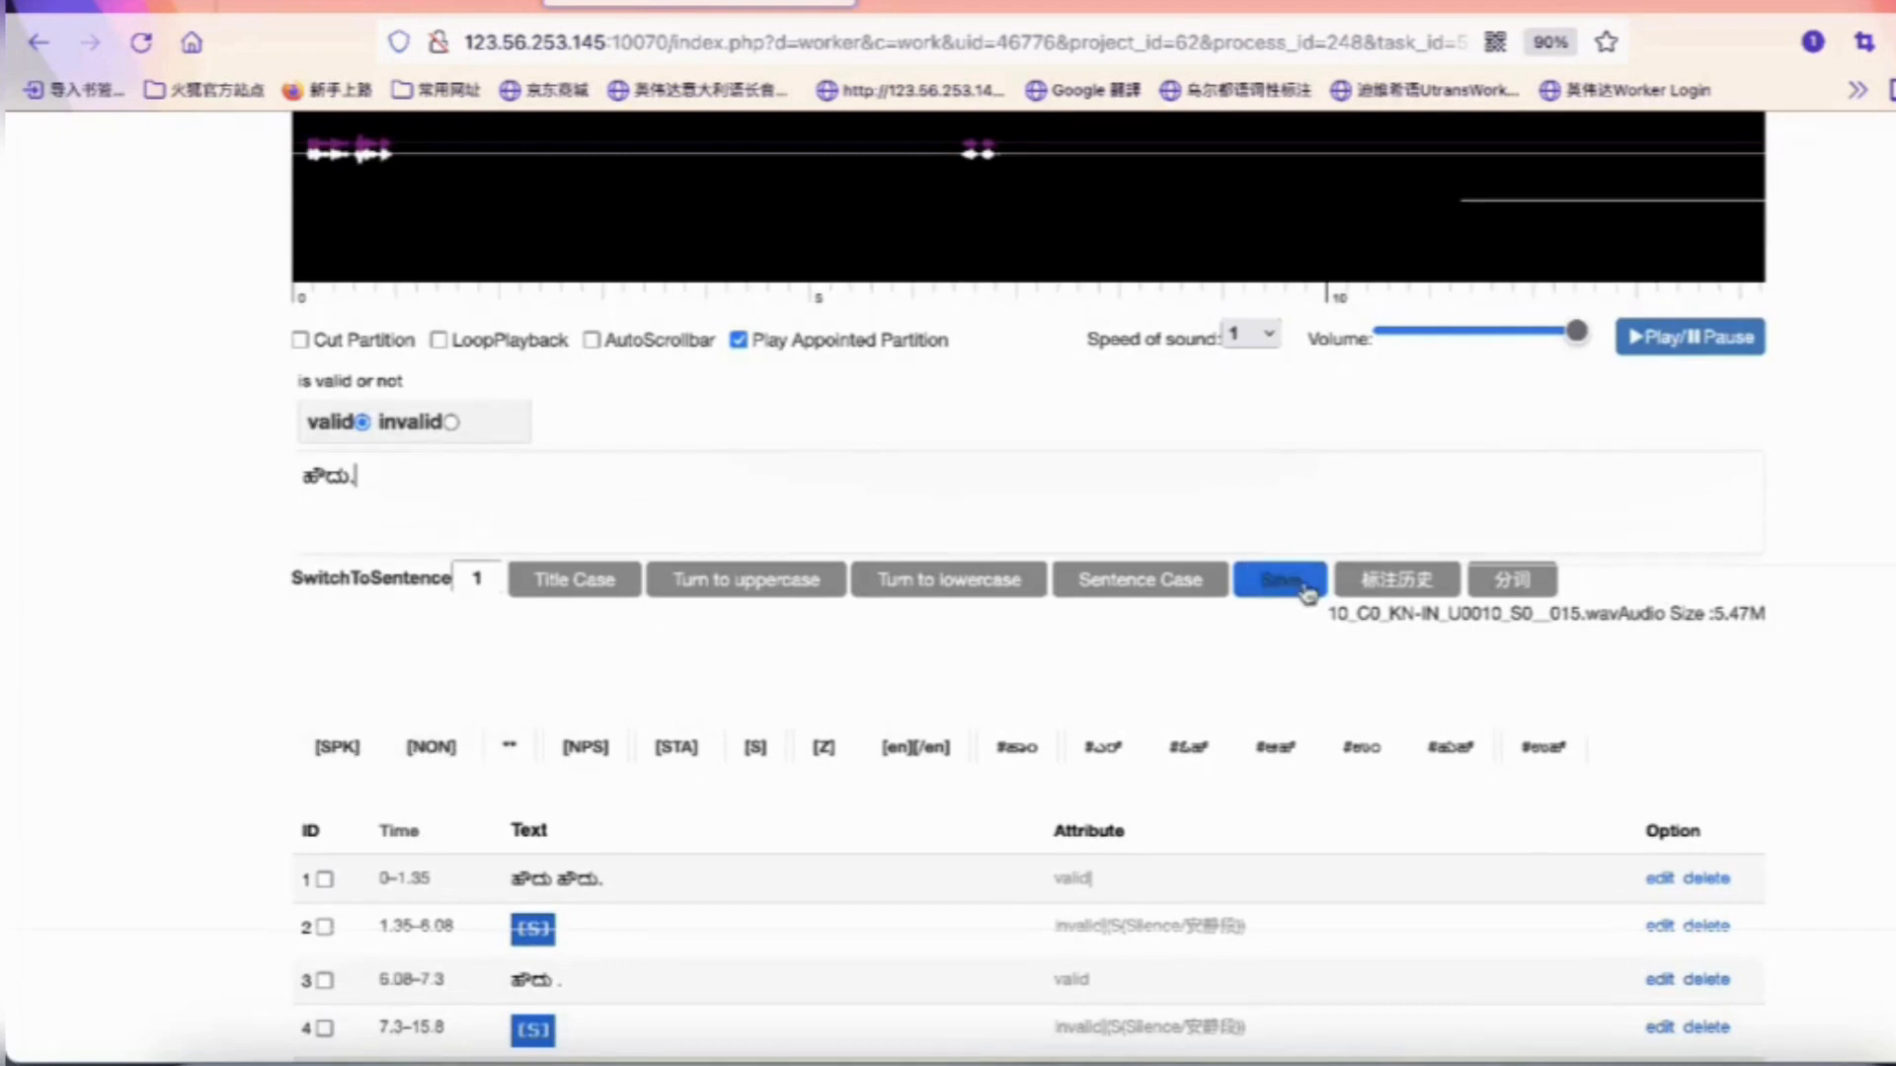
scroll(1313, 703, down, 2)
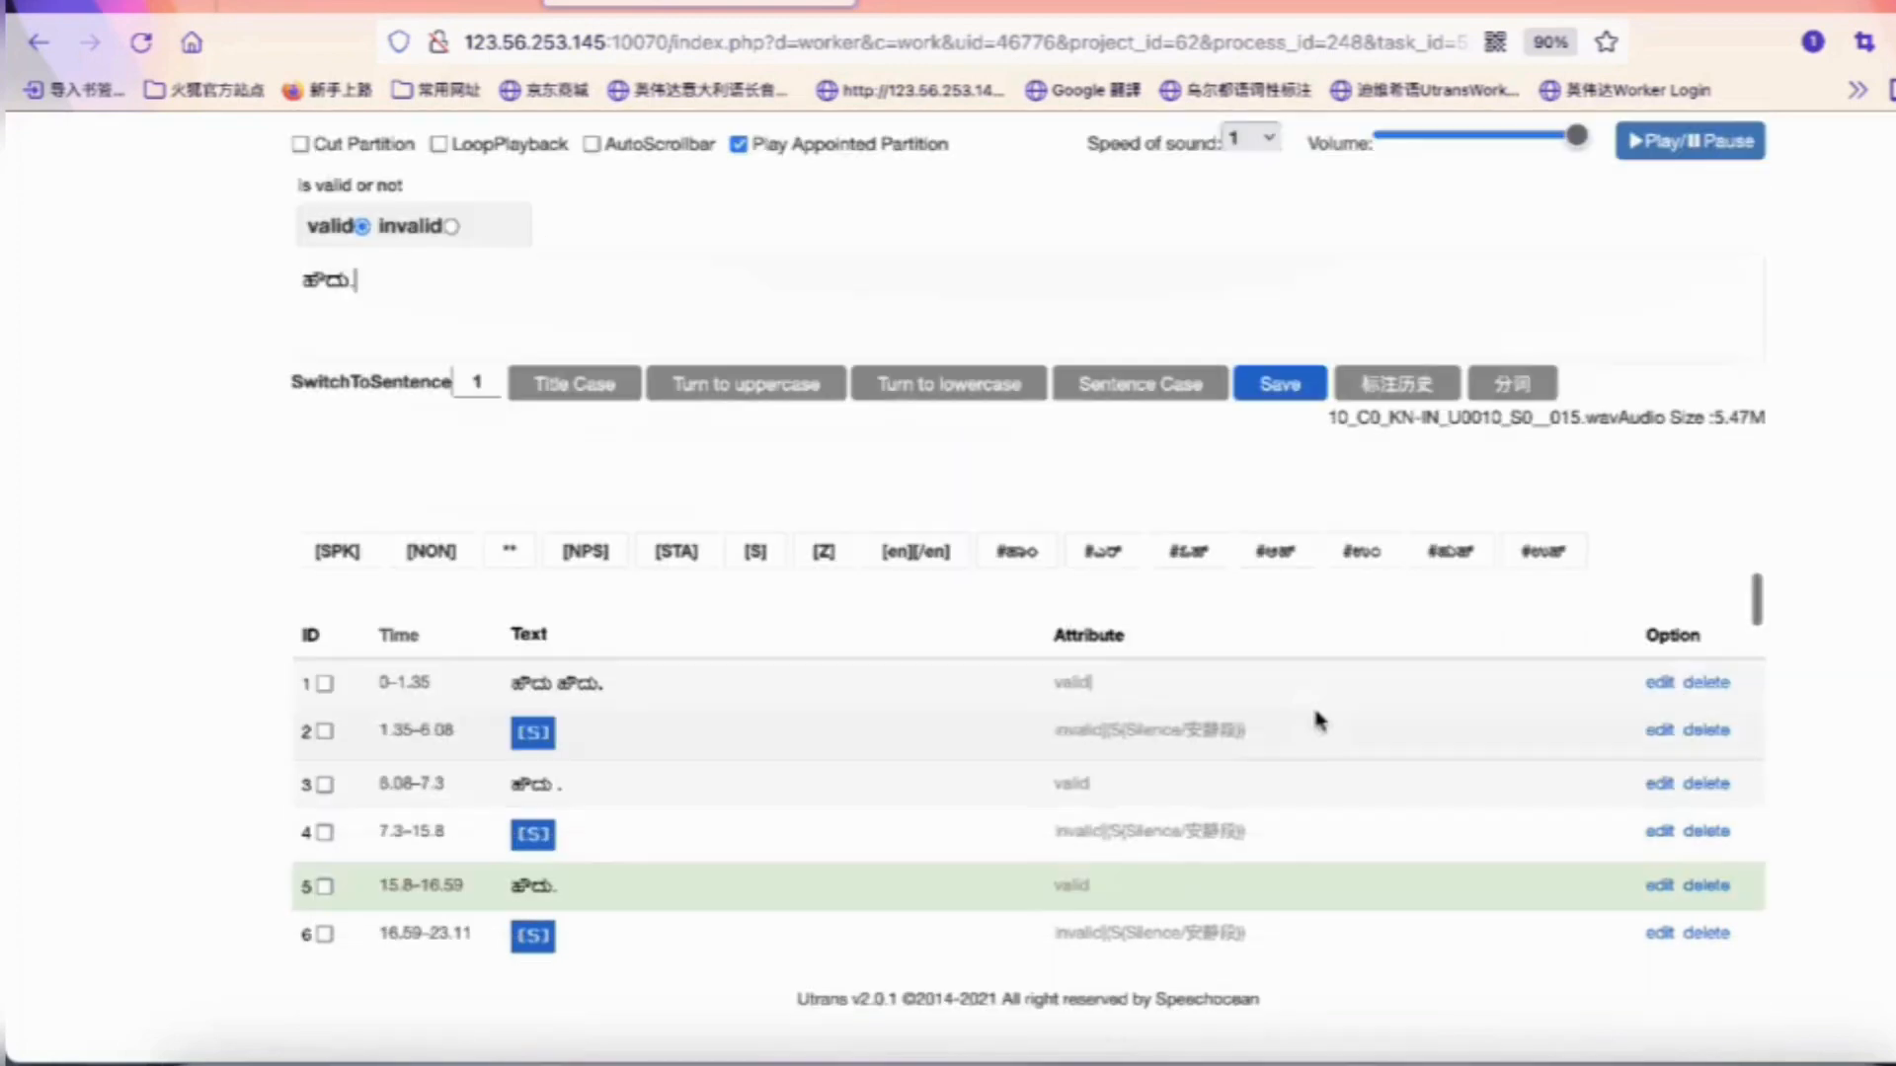
scroll(1037, 880, down, 1)
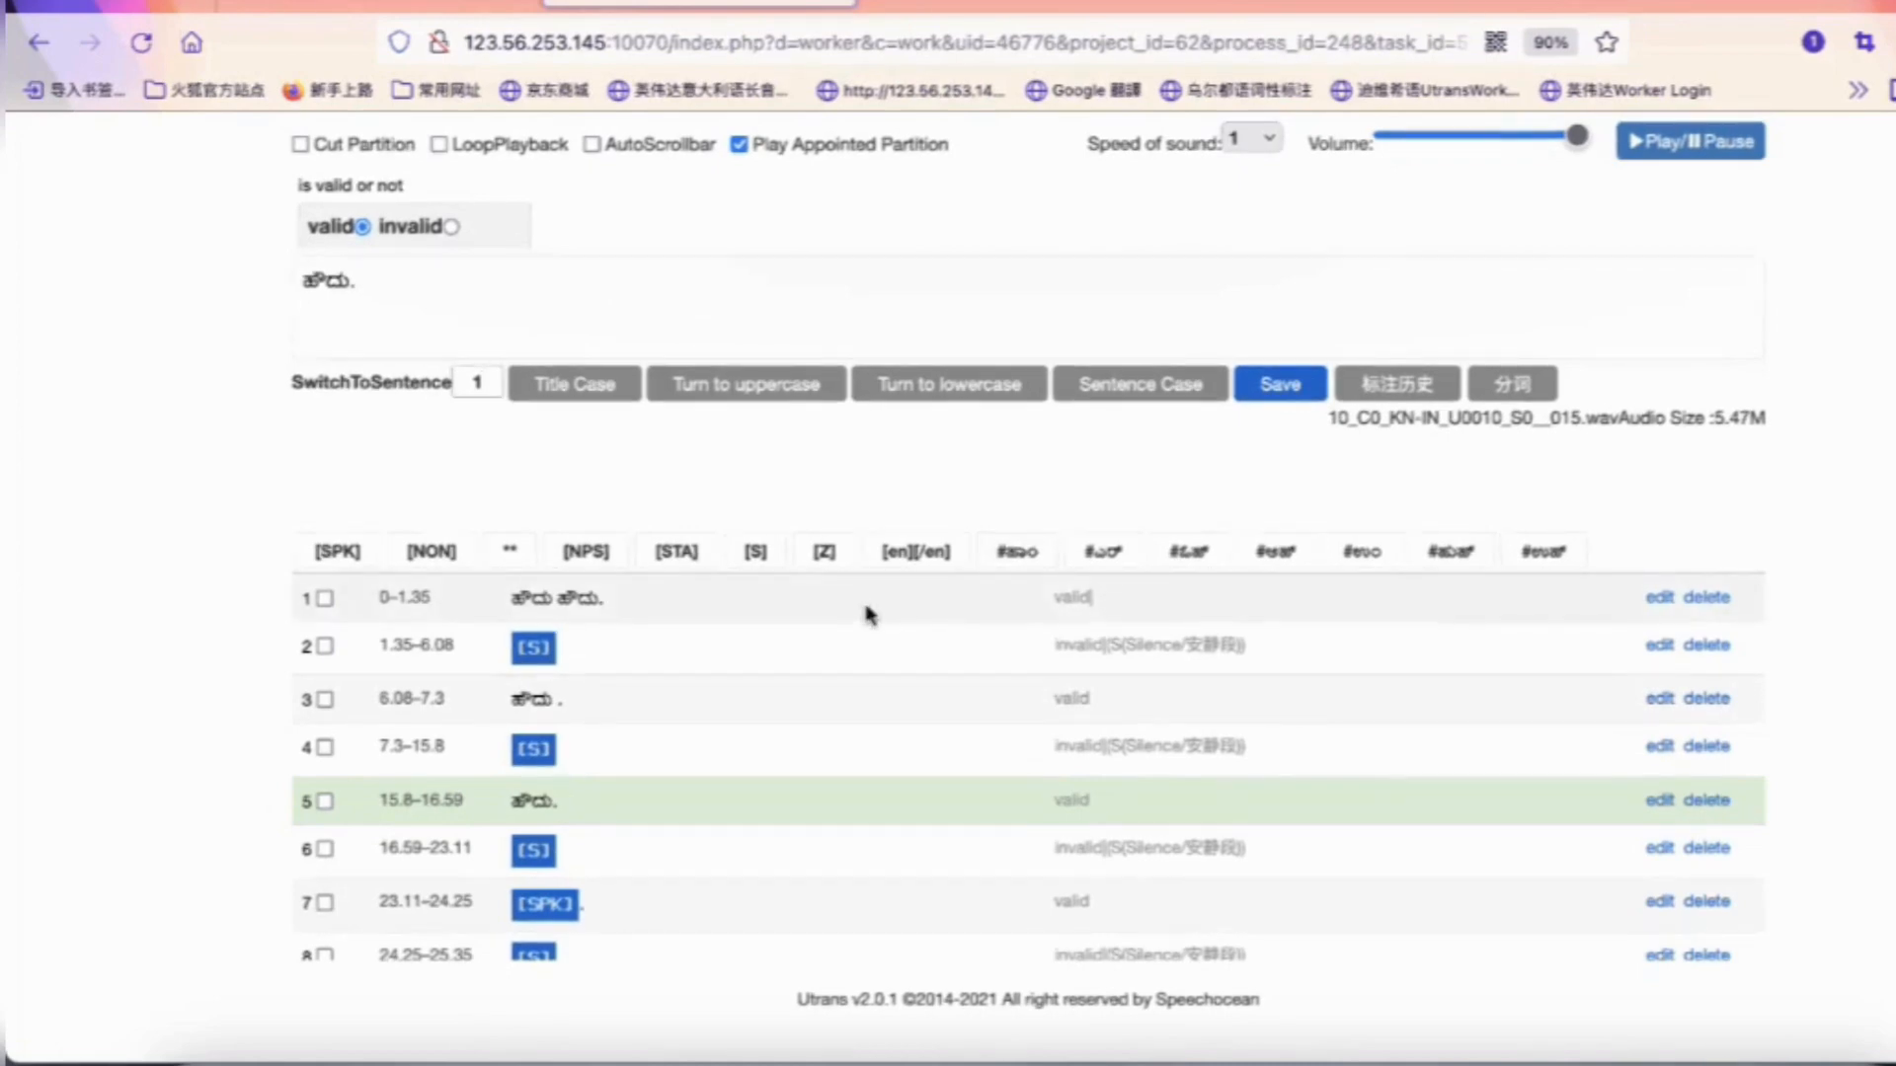
scroll(869, 614, up, 1)
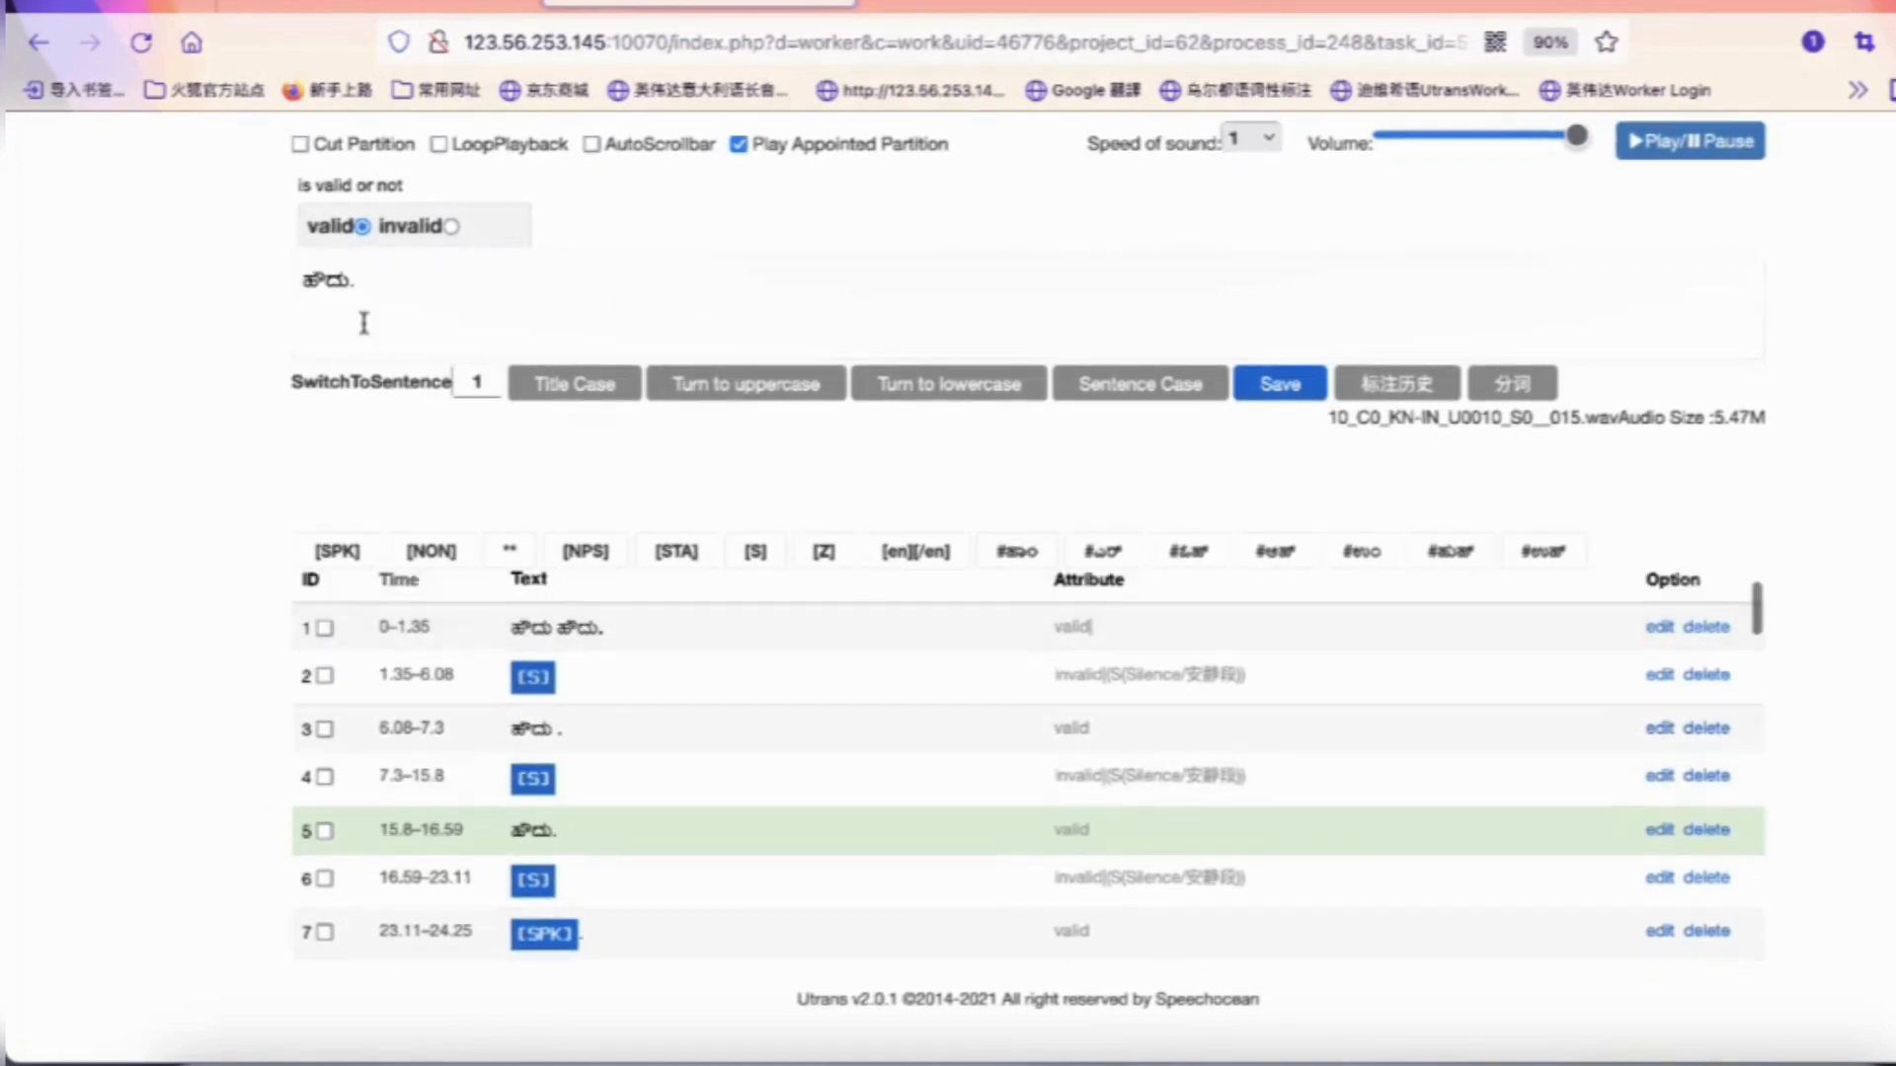
Insert the #ಹಾಂ filler tag before the word in sentence 5's transcription and save the sentence
click(306, 284)
click(1017, 551)
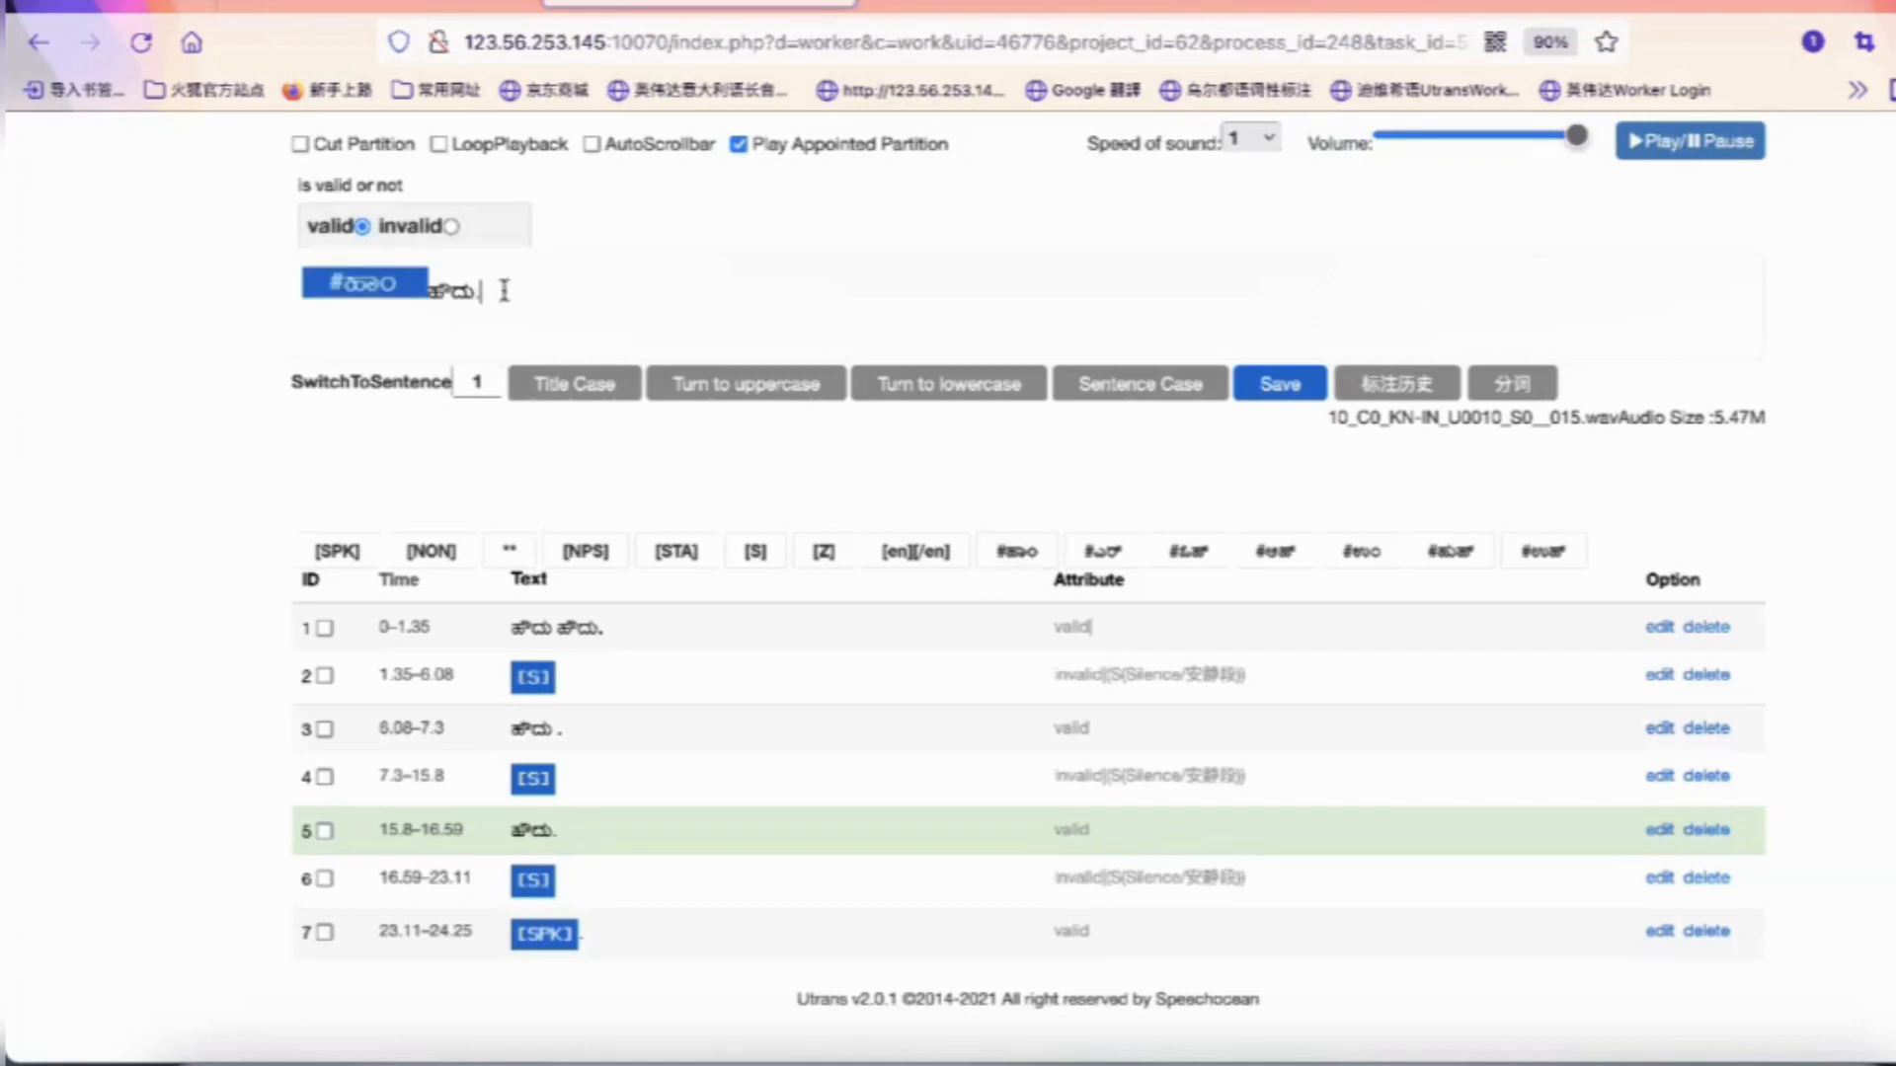
click(1282, 385)
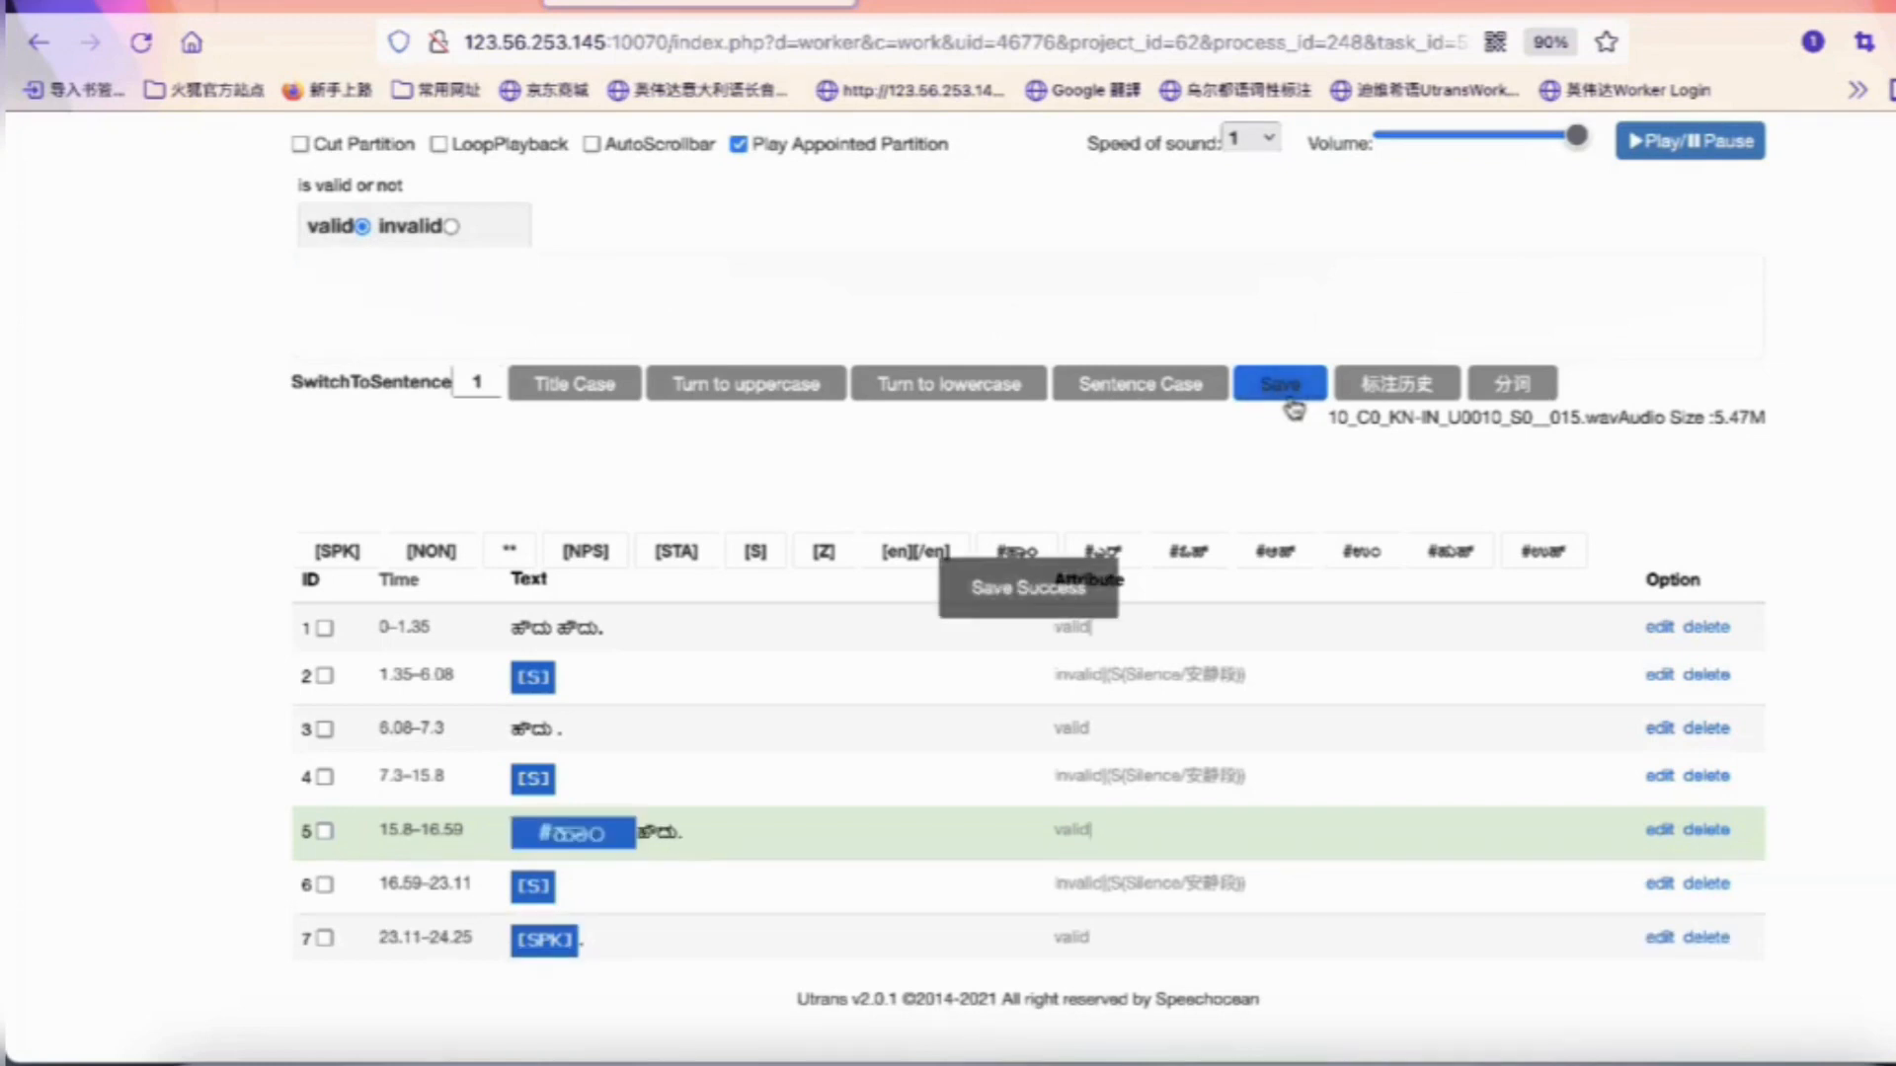
Reload sentence 5 (15.8–16.59), remove the #ಹಾಂ filler tag from its transcription and save the sentence
click(626, 842)
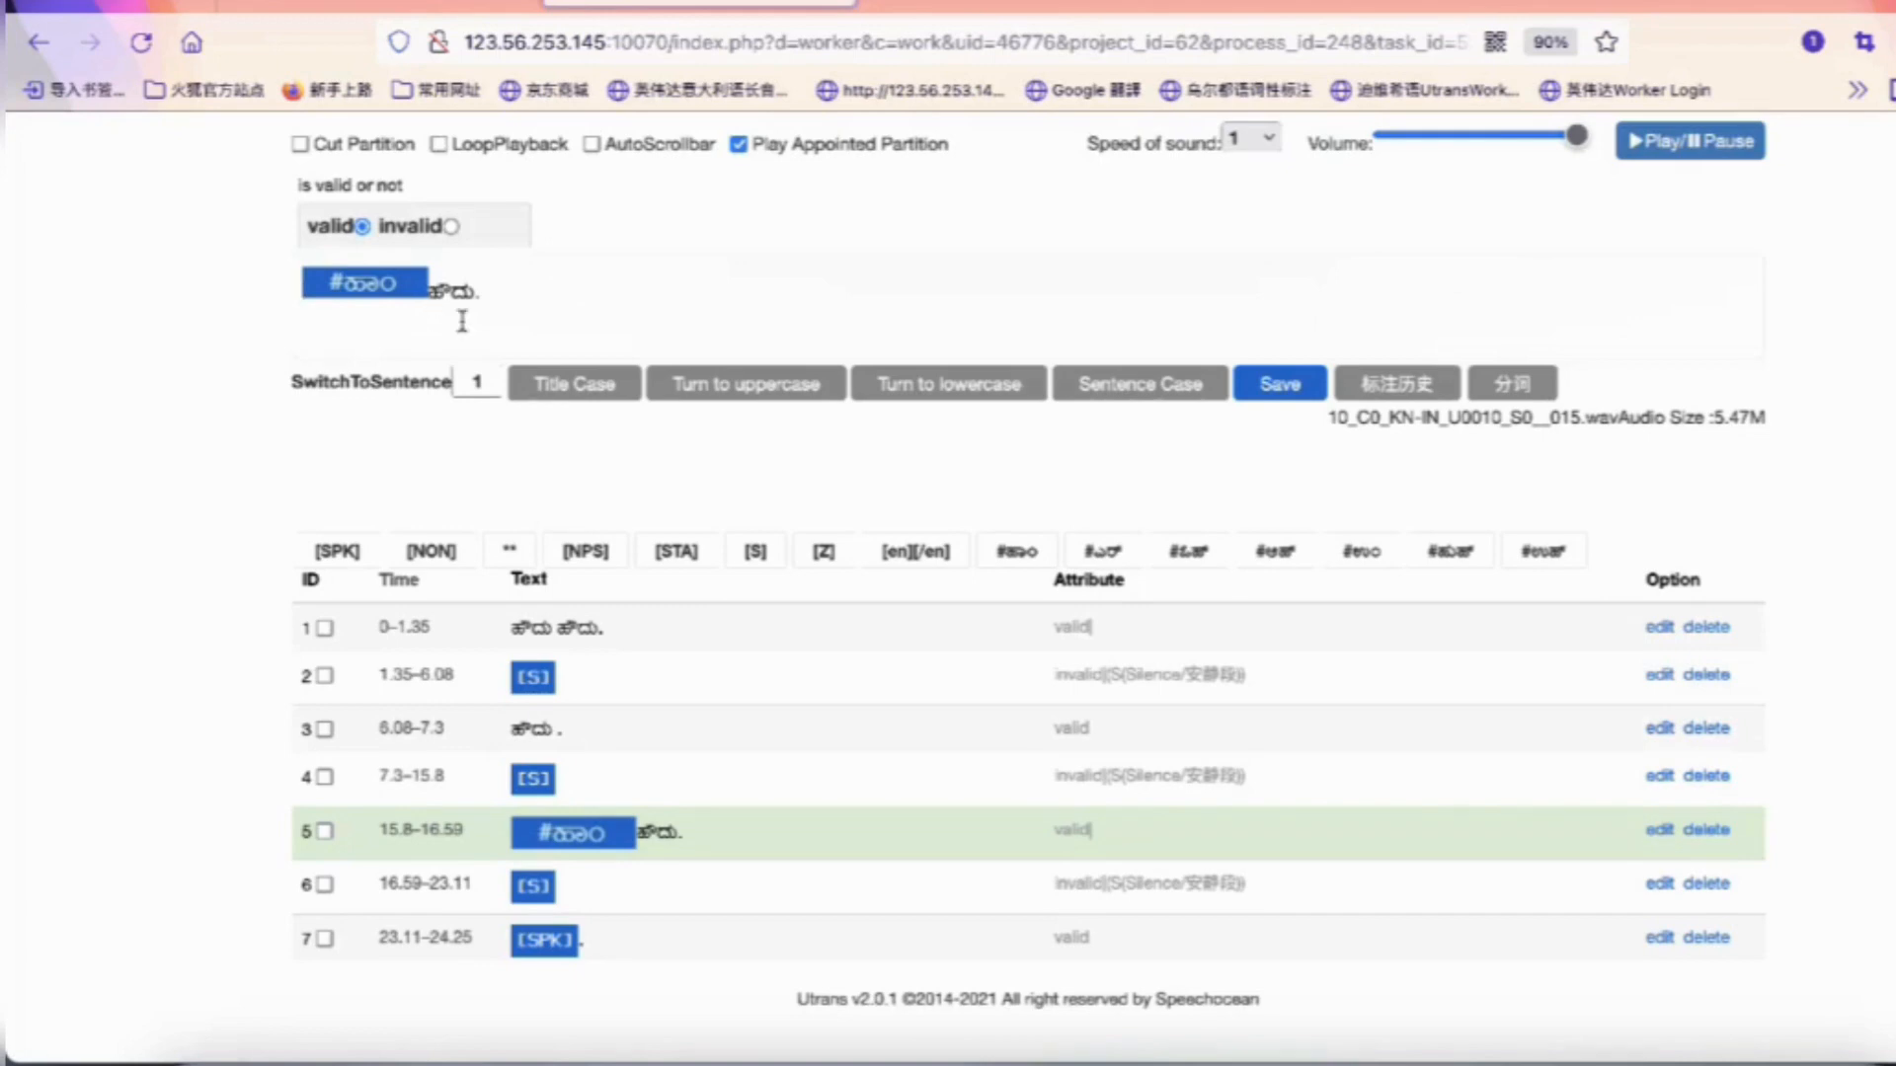
key(BackSpace)
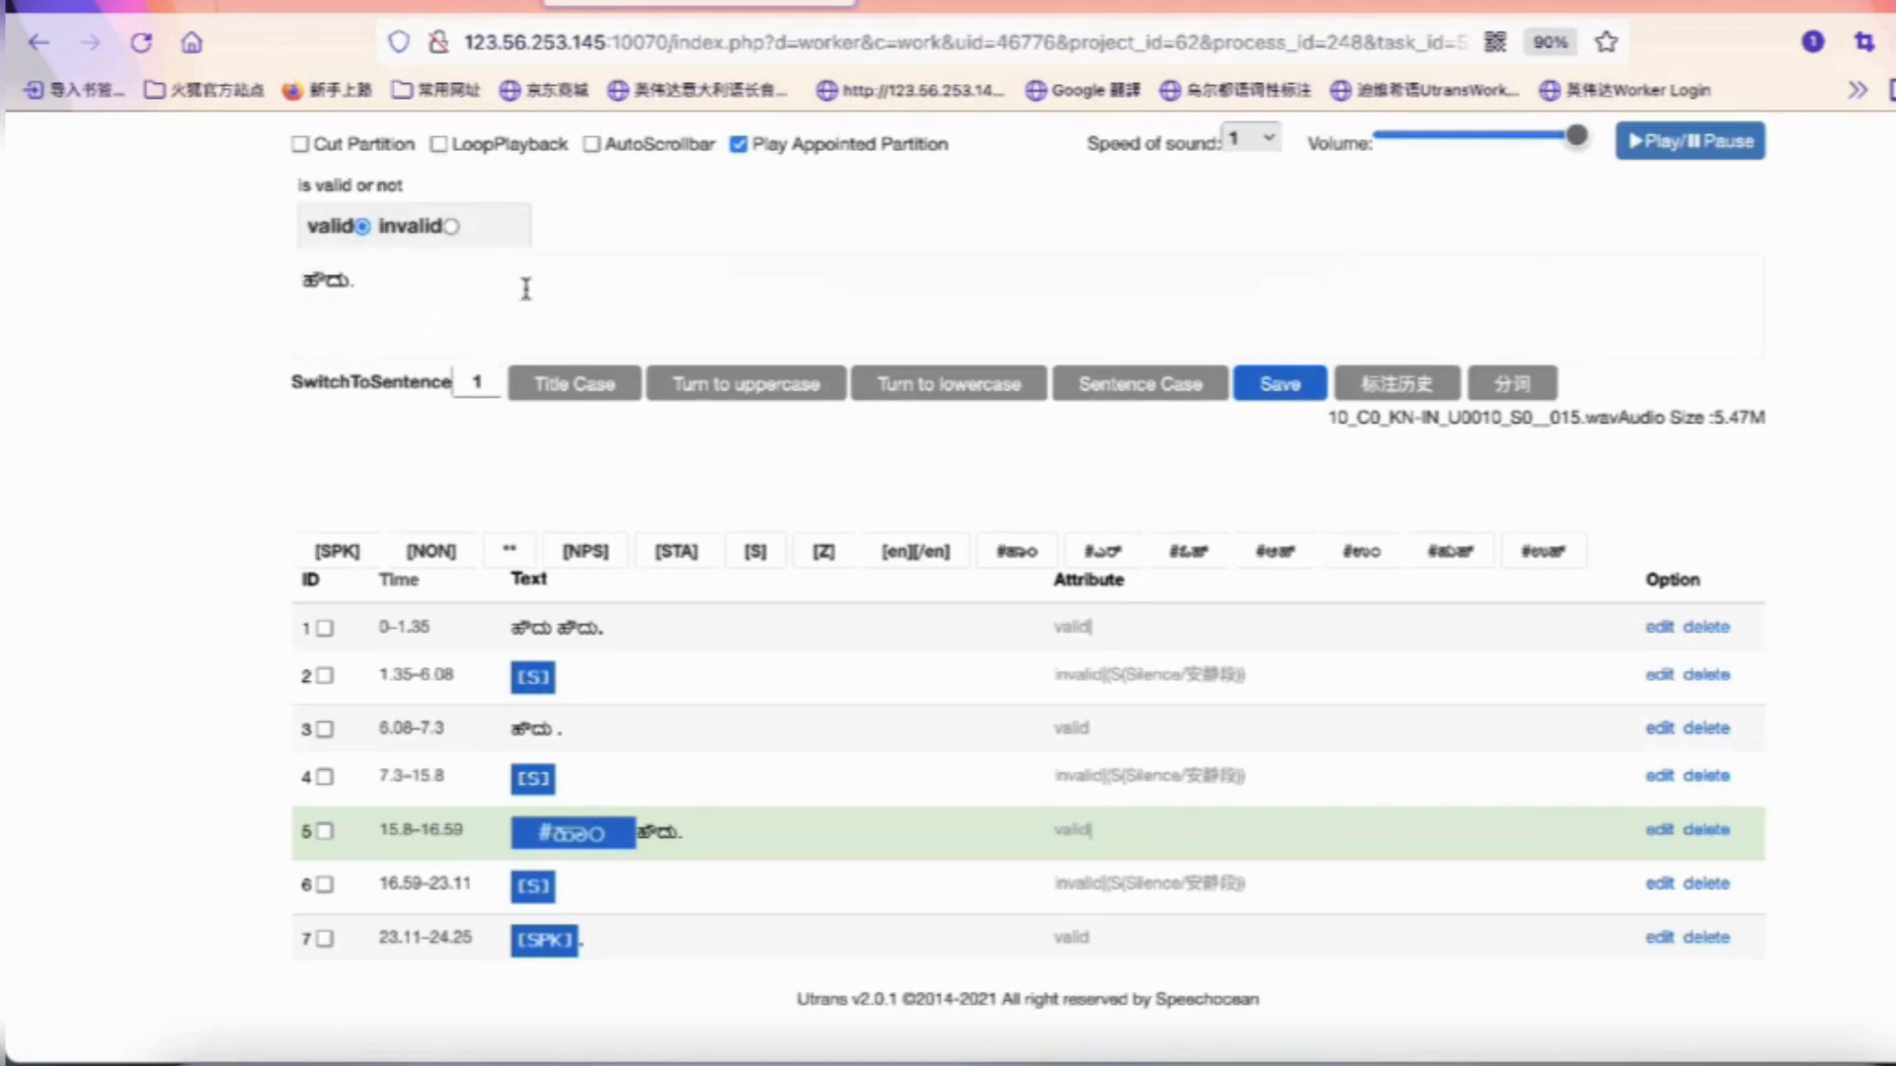
click(1280, 401)
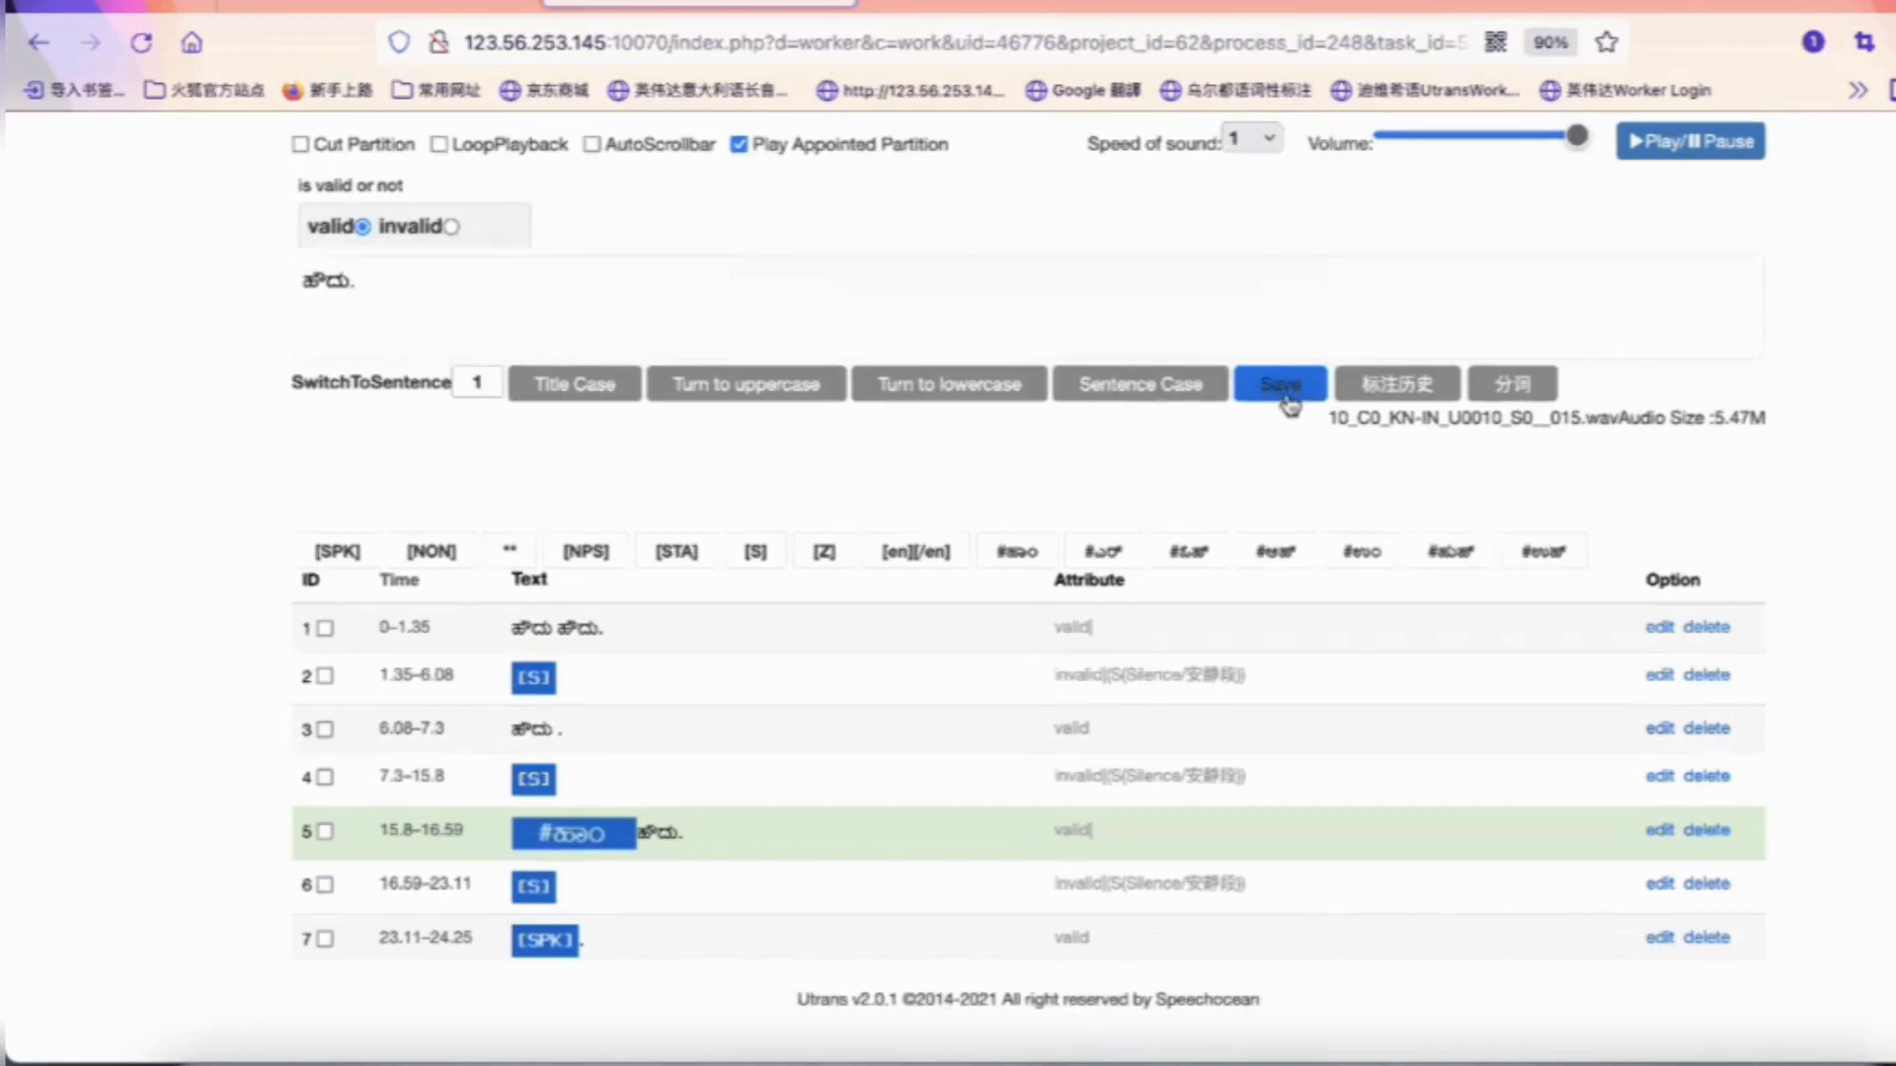
click(1283, 384)
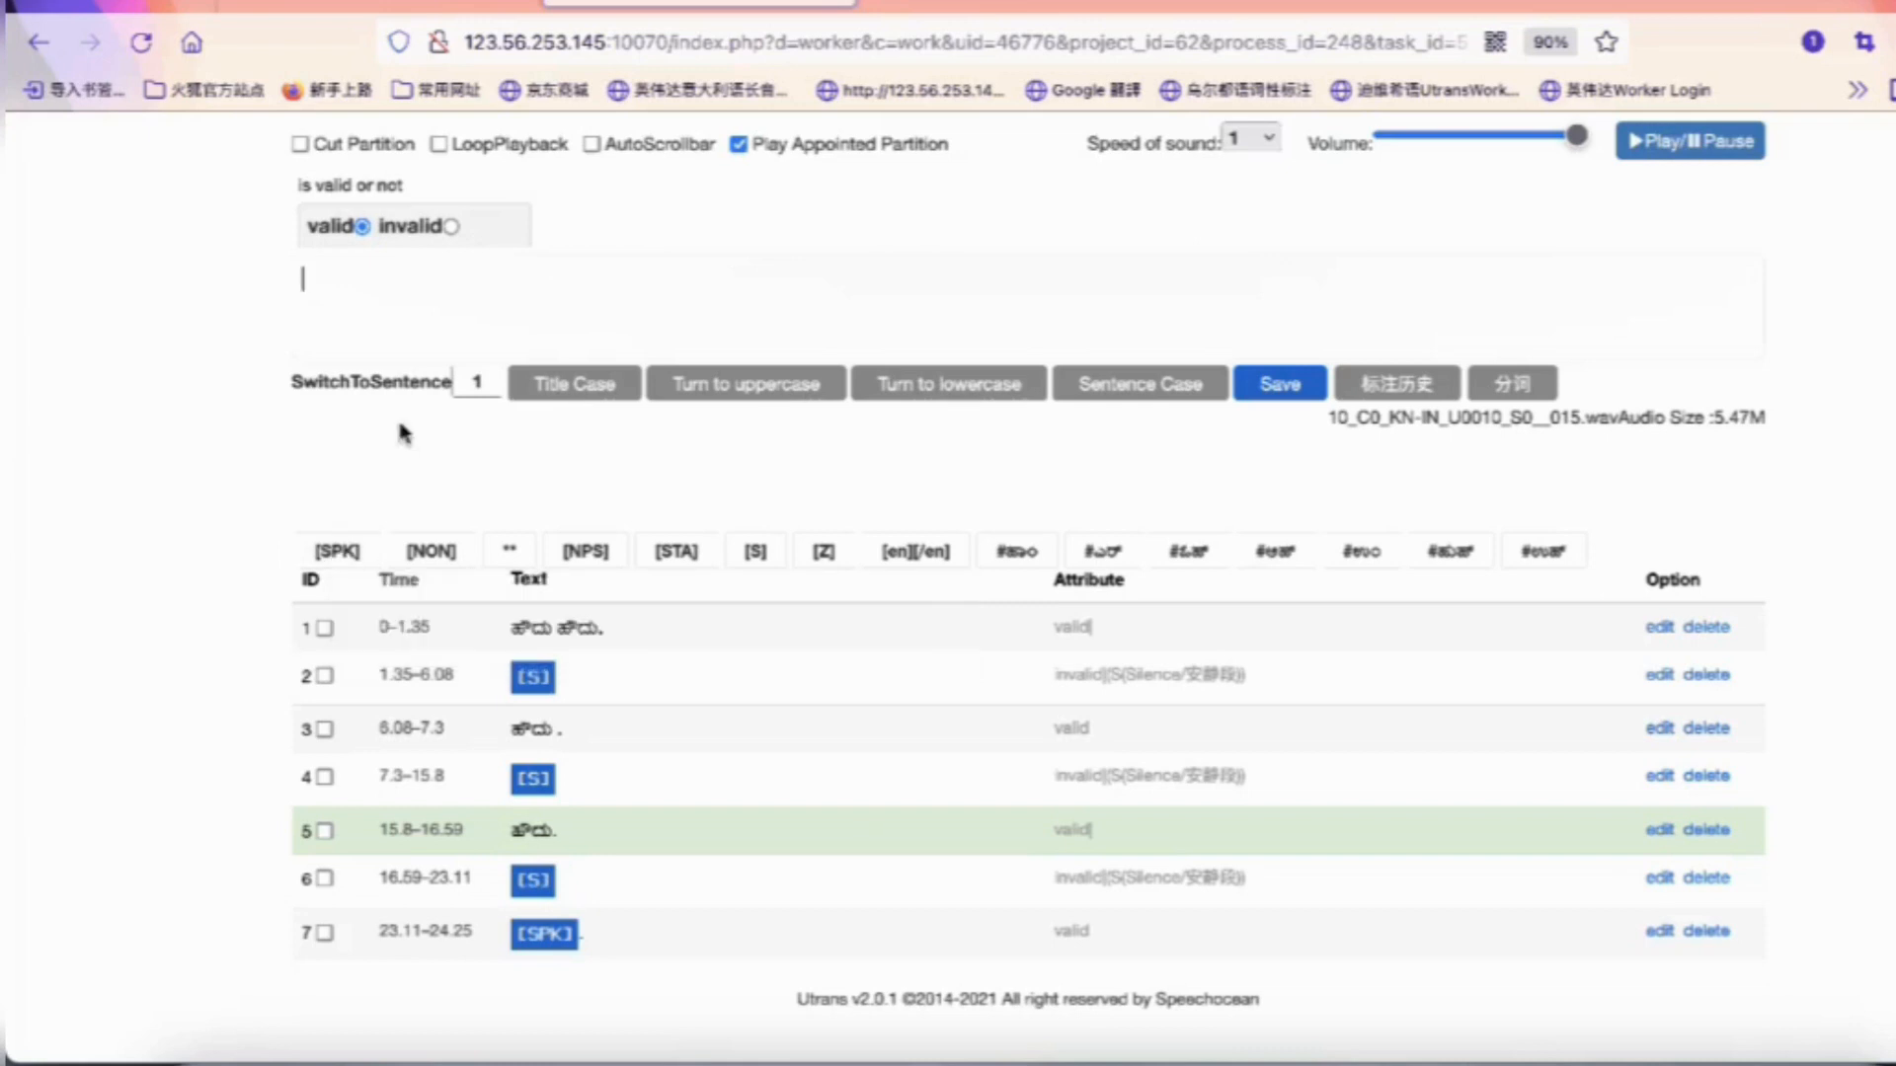
Load sentence 1 (0–1.35) and try out the [SPK] tag at the start of its transcription, removing it again
click(550, 635)
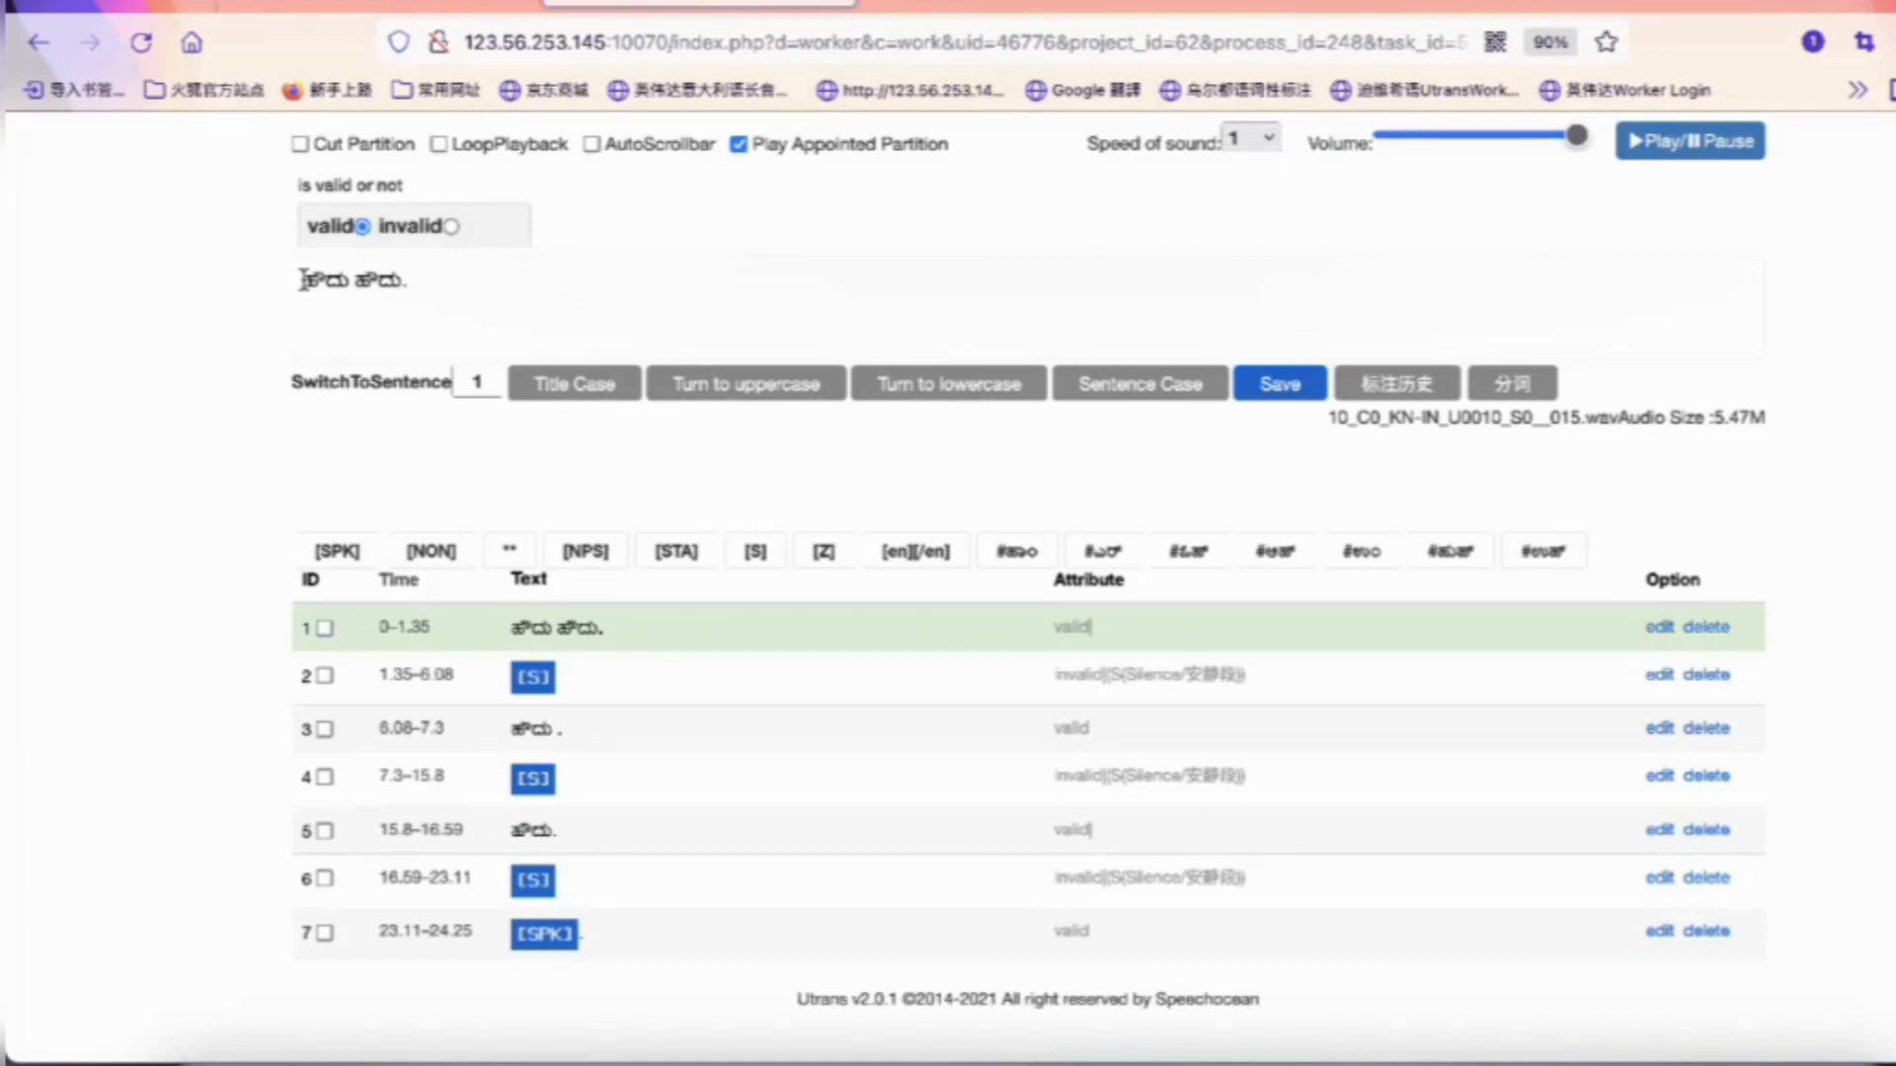
click(360, 555)
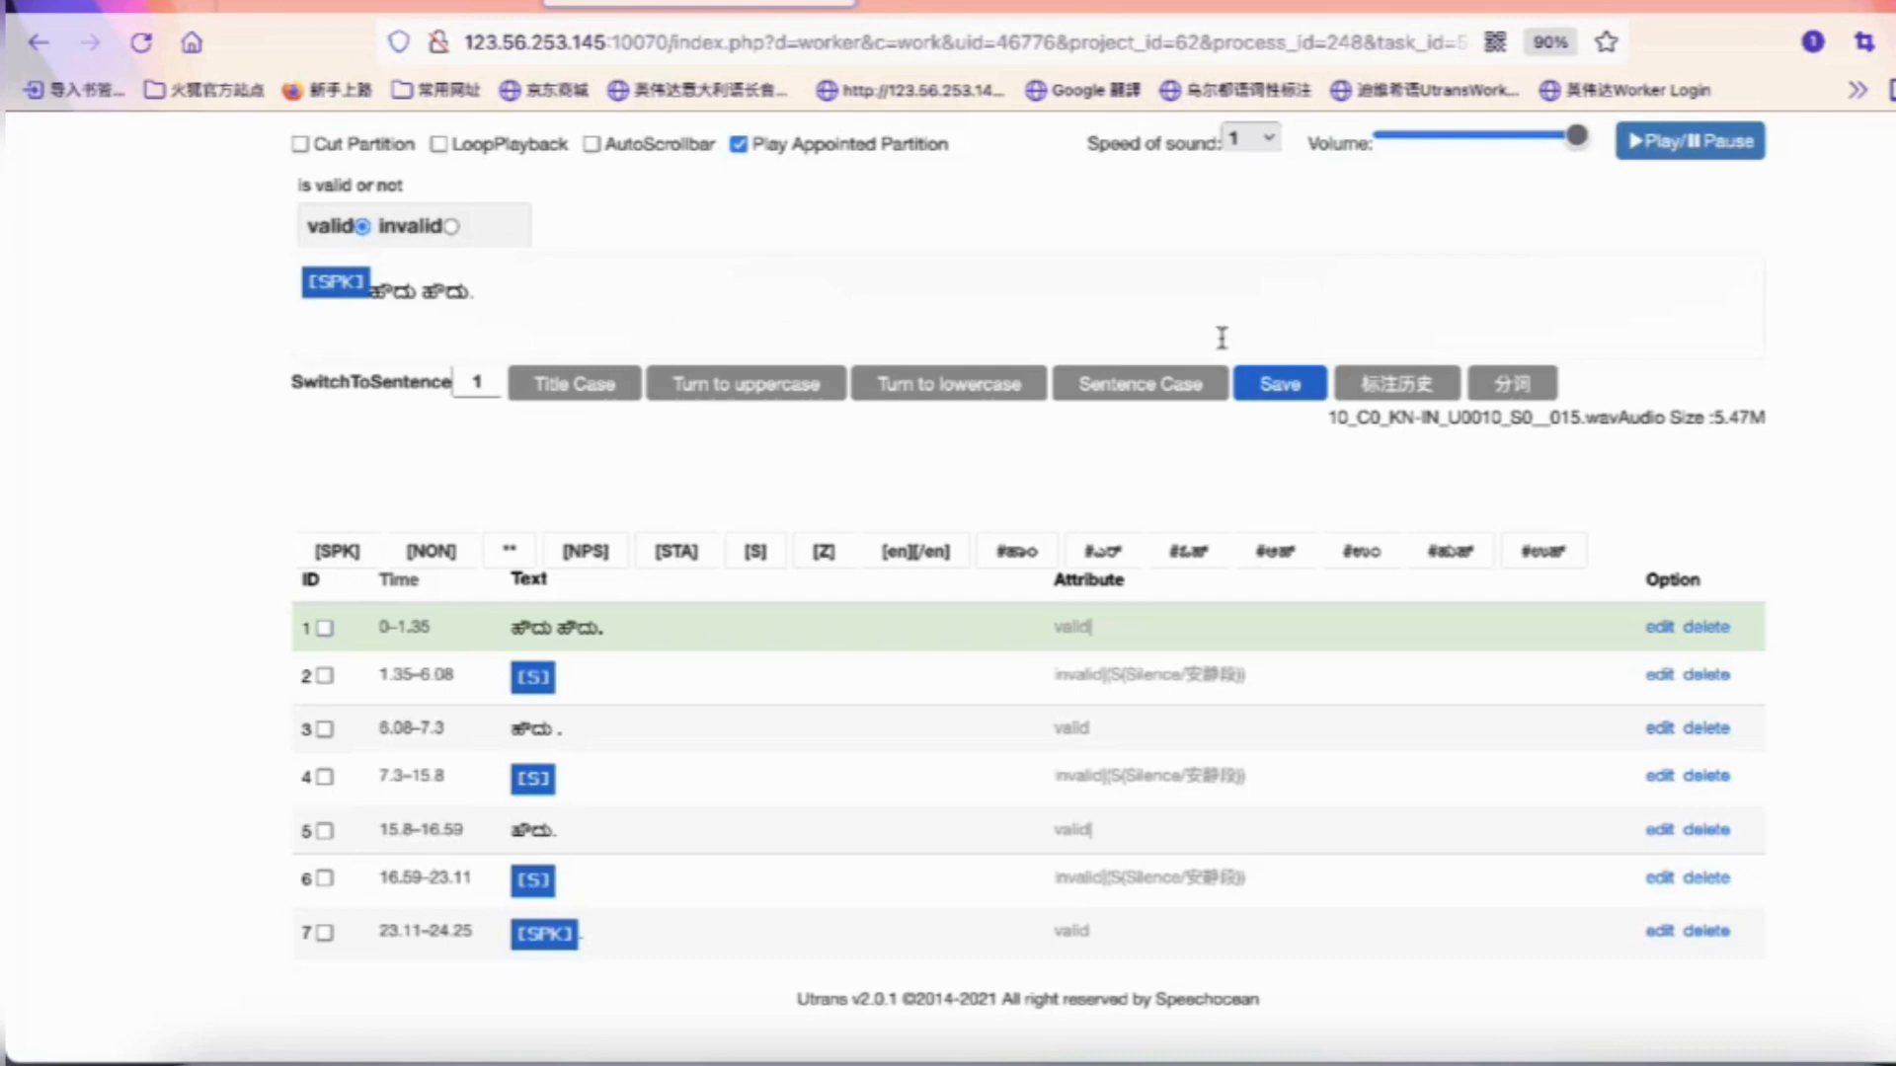
click(1318, 392)
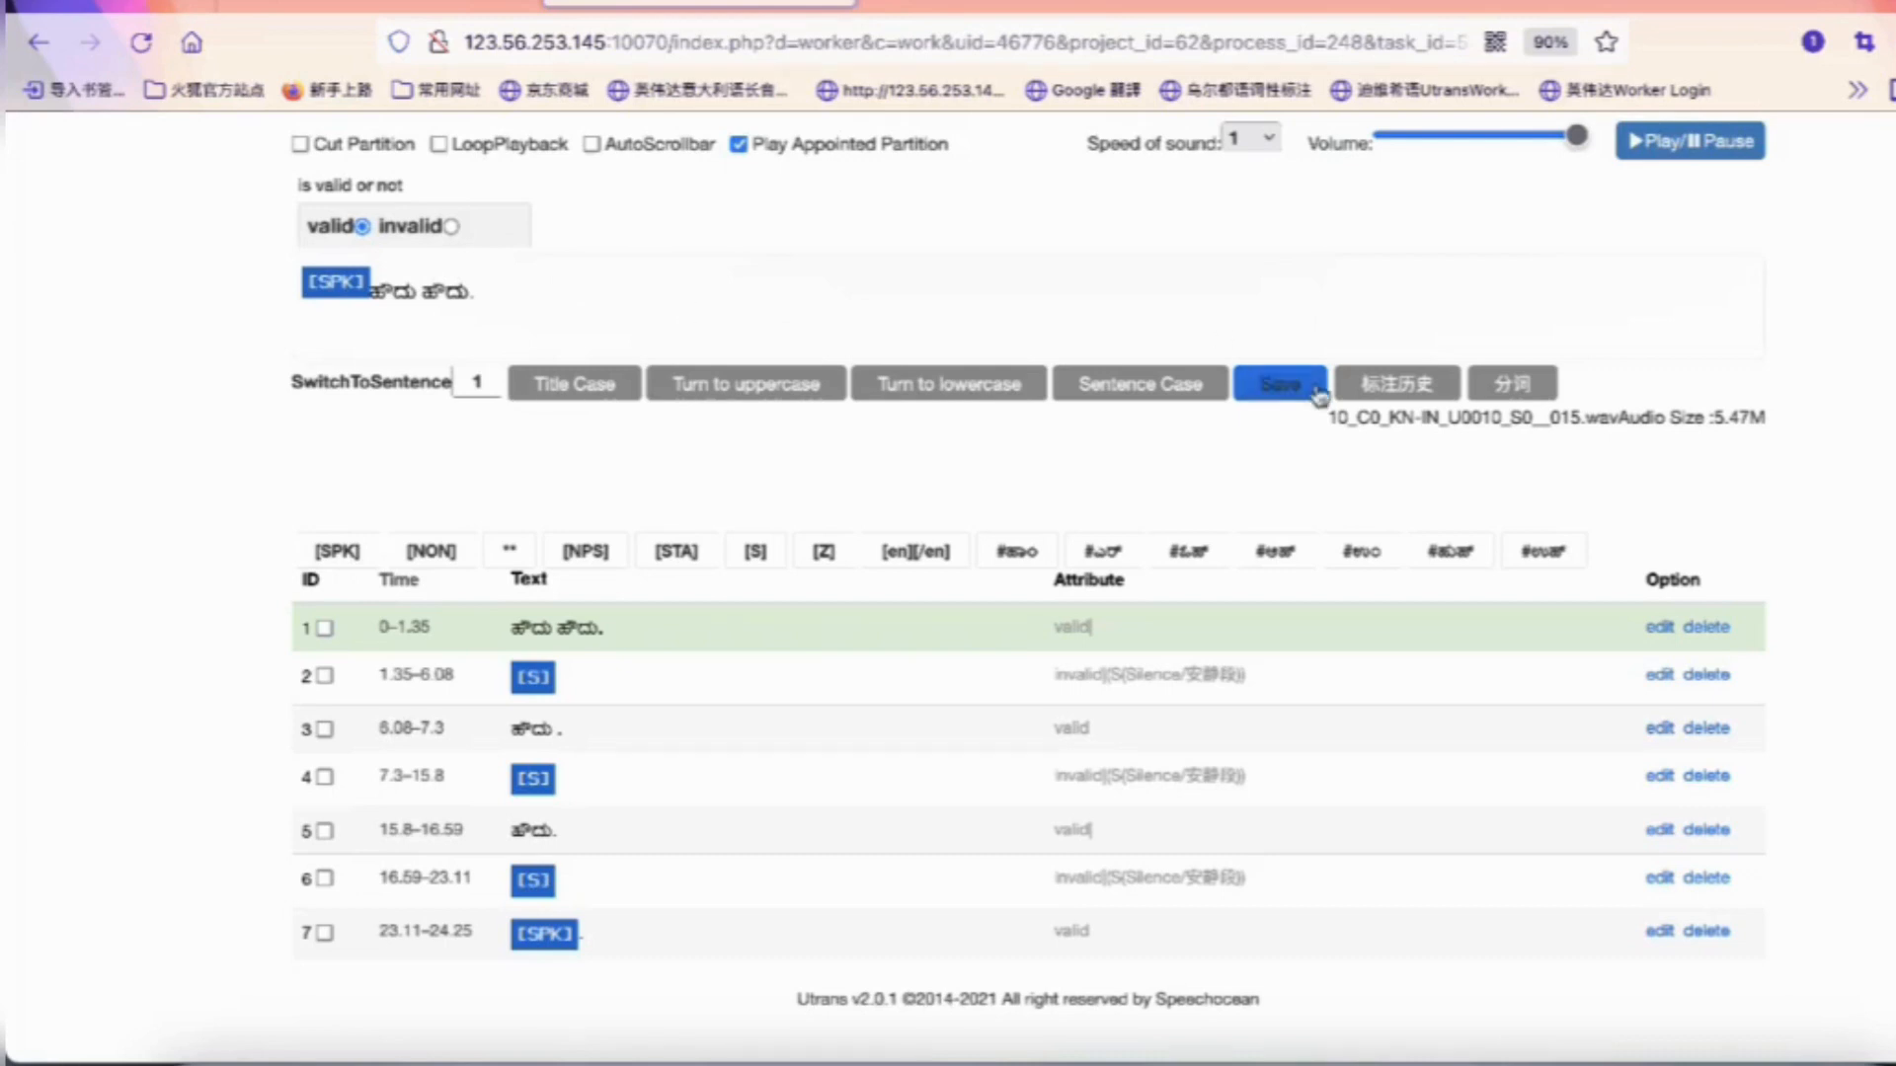
click(371, 295)
key(BackSpace)
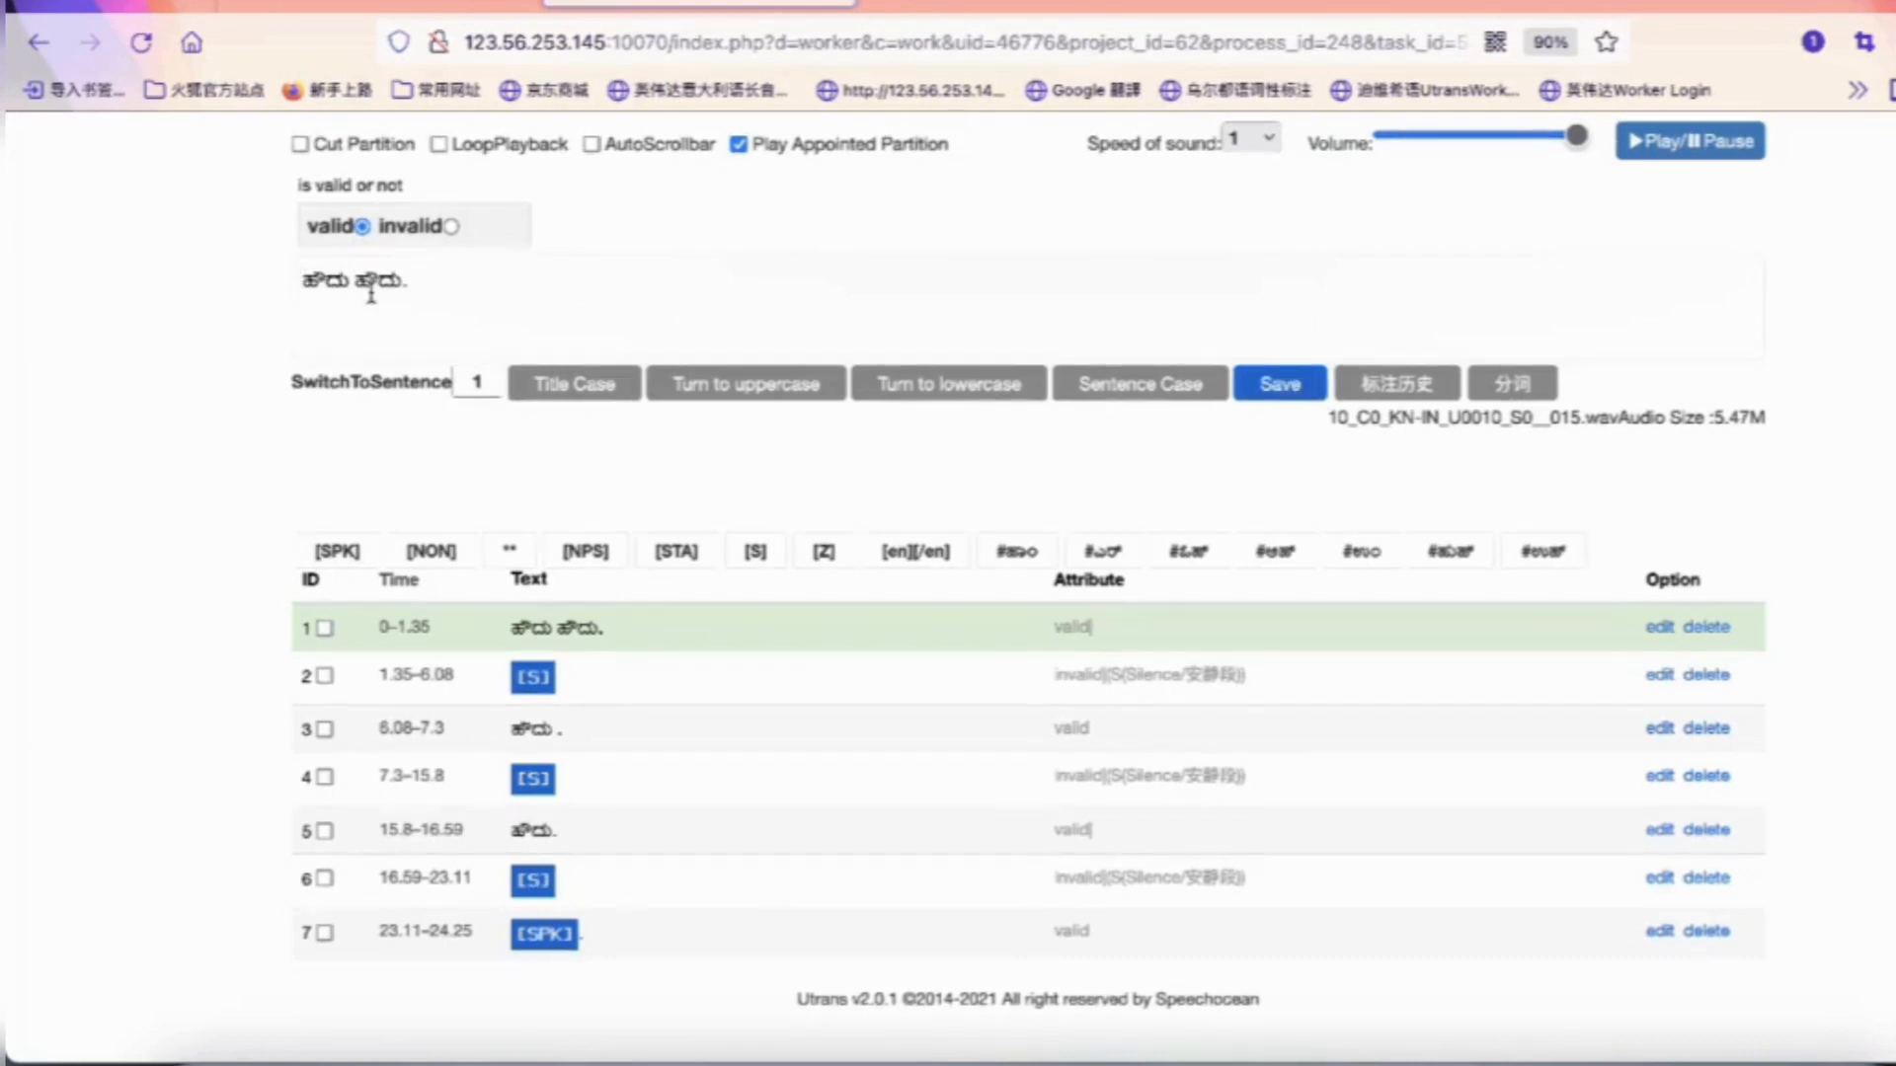
click(340, 553)
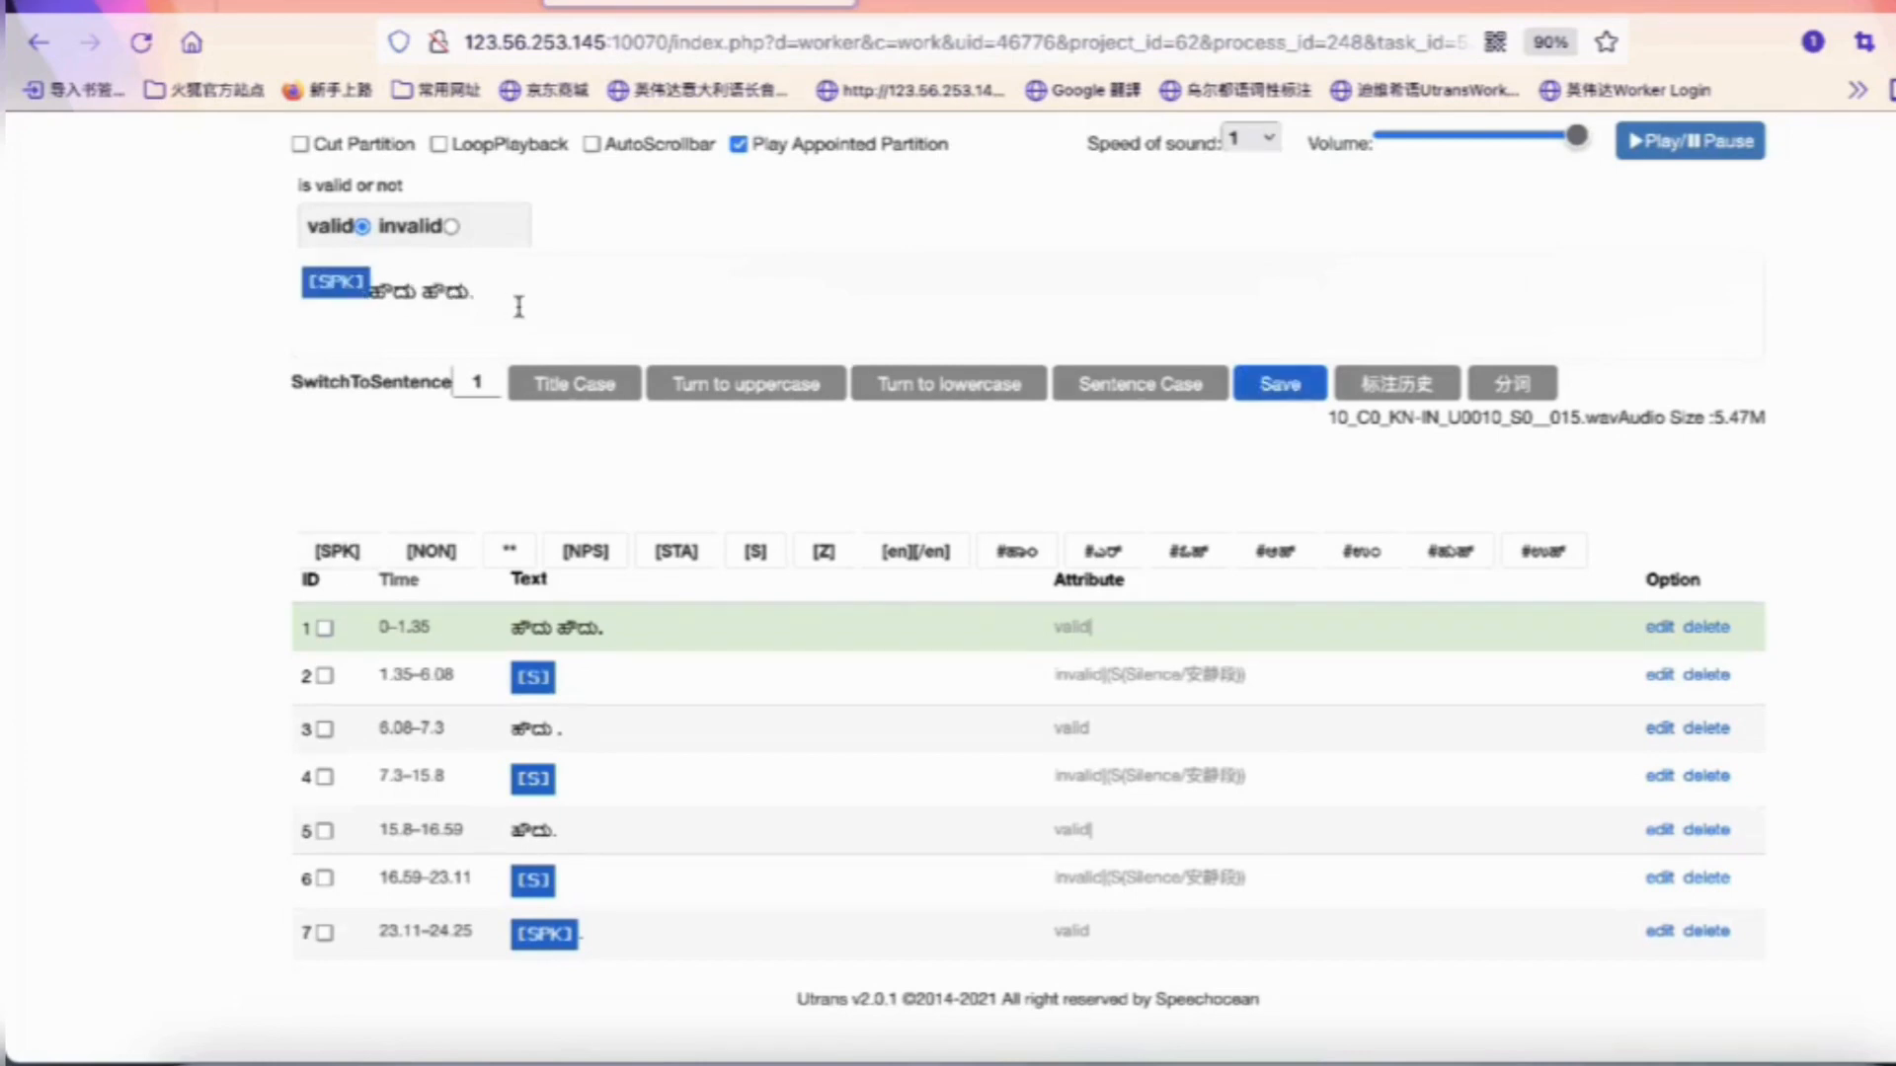
key(BackSpace)
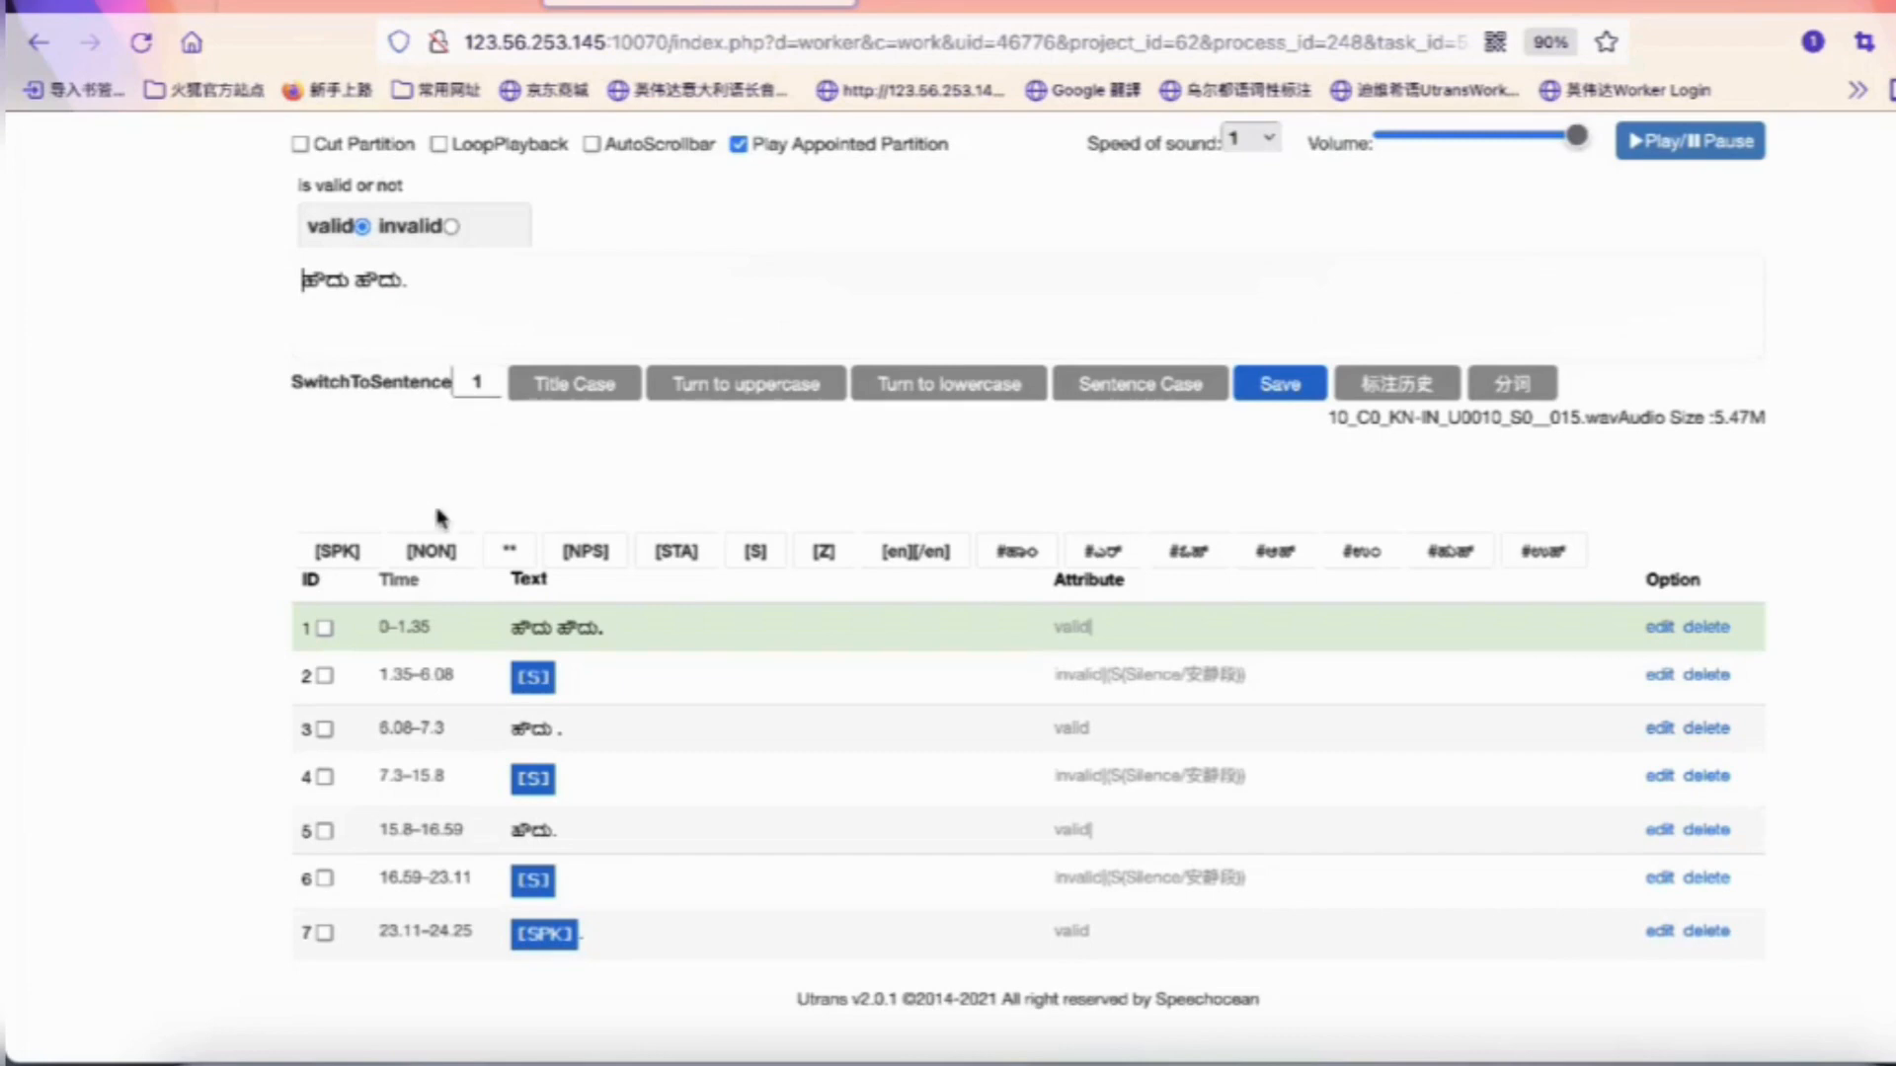
Try out appending a sample "My name is" sentence containing an [SPK] tag before the name to sentence 1, and remove the addition
click(450, 329)
text(My name is)
click(356, 552)
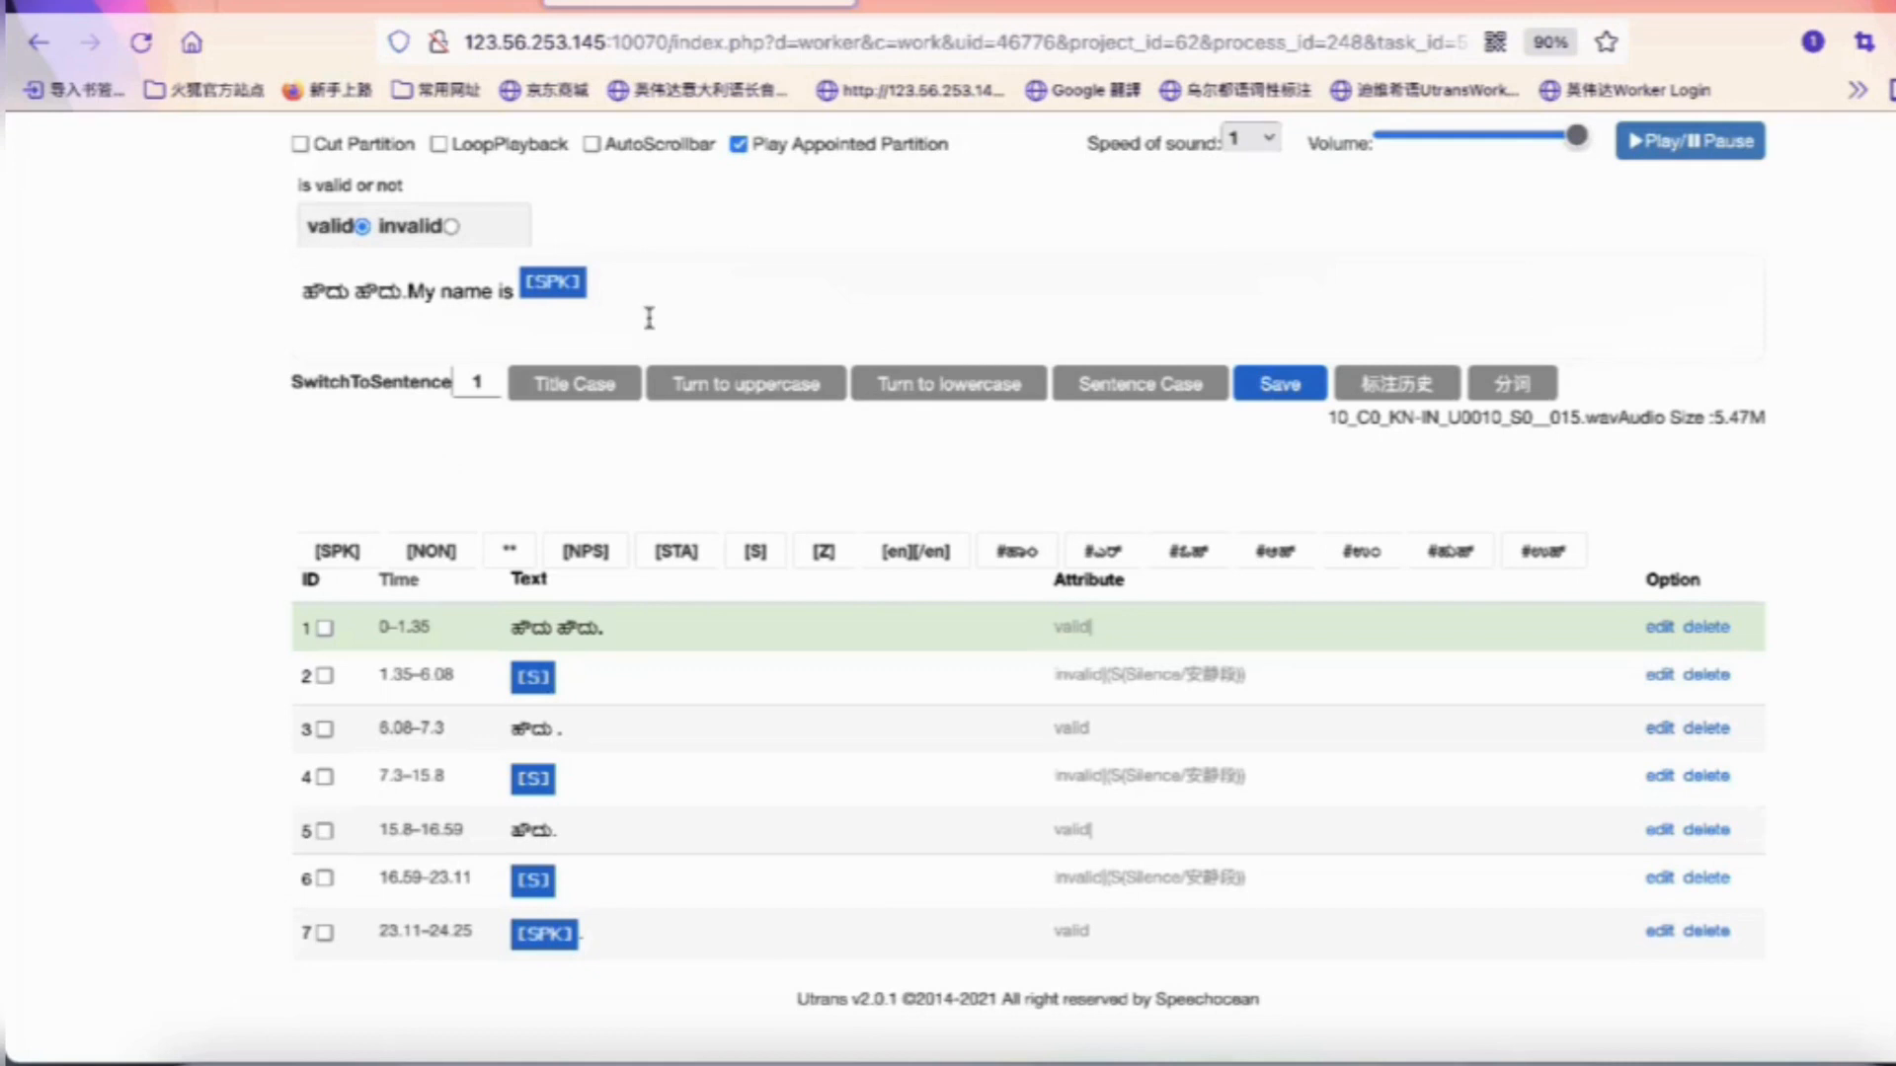
text(Dalica)
key(BackSpace)
key(BackSpace)
key(BackSpace)
key(BackSpace)
key(BackSpace)
key(BackSpace)
key(BackSpace)
key(BackSpace)
key(BackSpace)
key(BackSpace)
key(BackSpace)
key(BackSpace)
key(BackSpace)
key(BackSpace)
key(BackSpace)
key(BackSpace)
key(BackSpace)
key(BackSpace)
key(BackSpace)
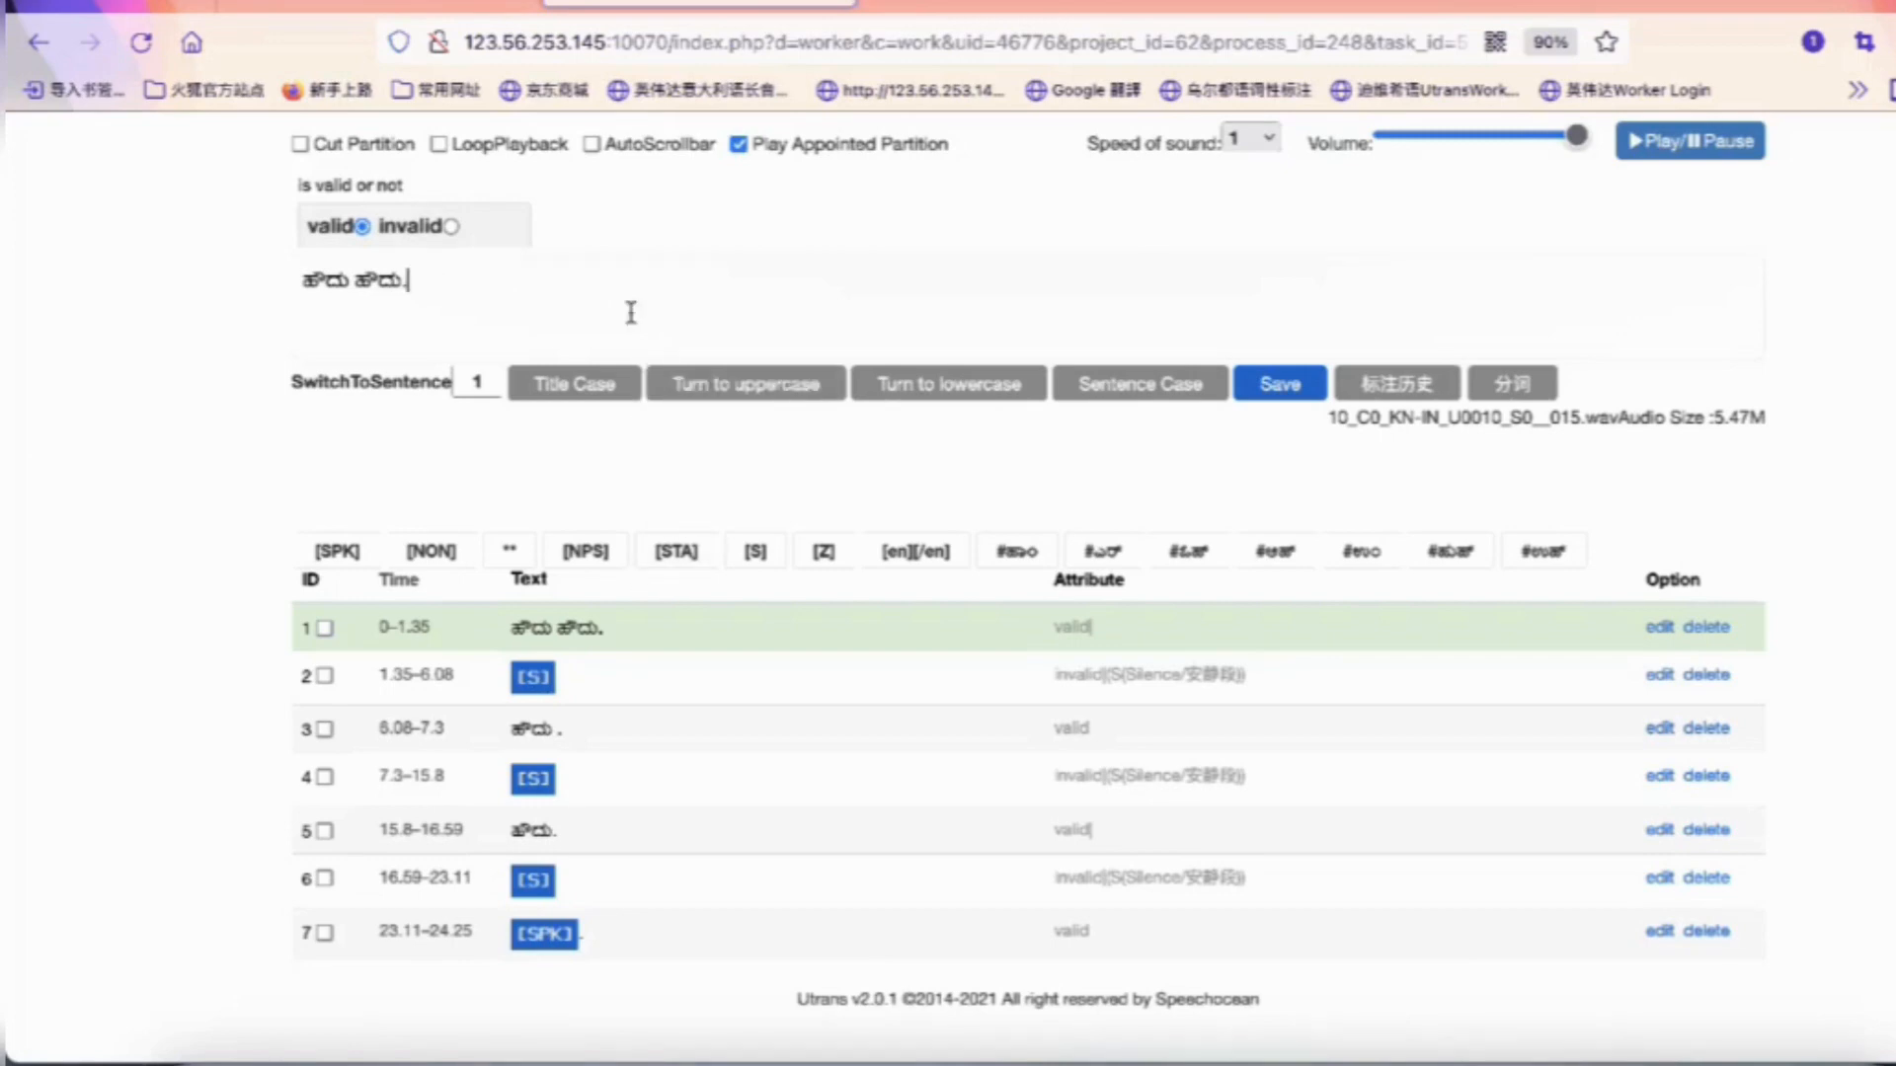
Try out the [SPK] tag between the two words of sentence 1's transcription and remove it again
click(357, 285)
click(368, 561)
click(495, 336)
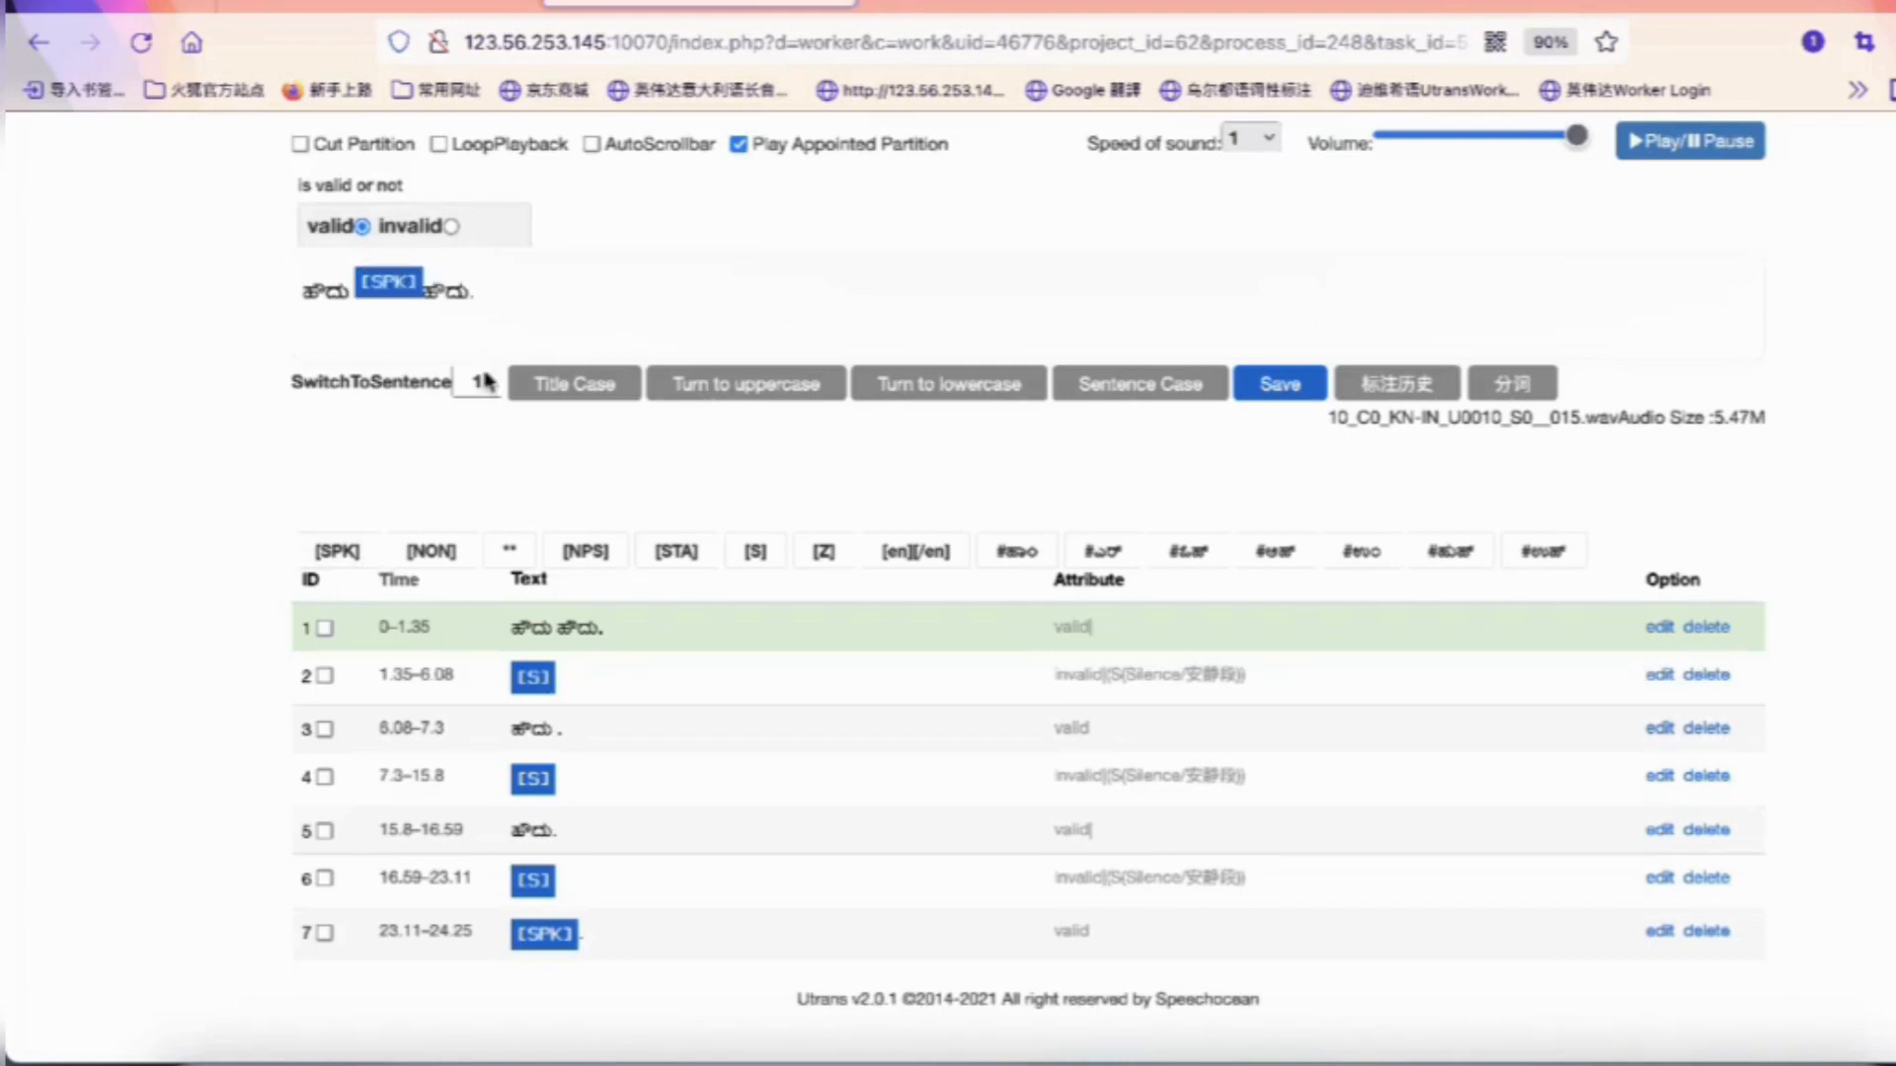
click(344, 561)
key(BackSpace)
click(428, 293)
key(BackSpace)
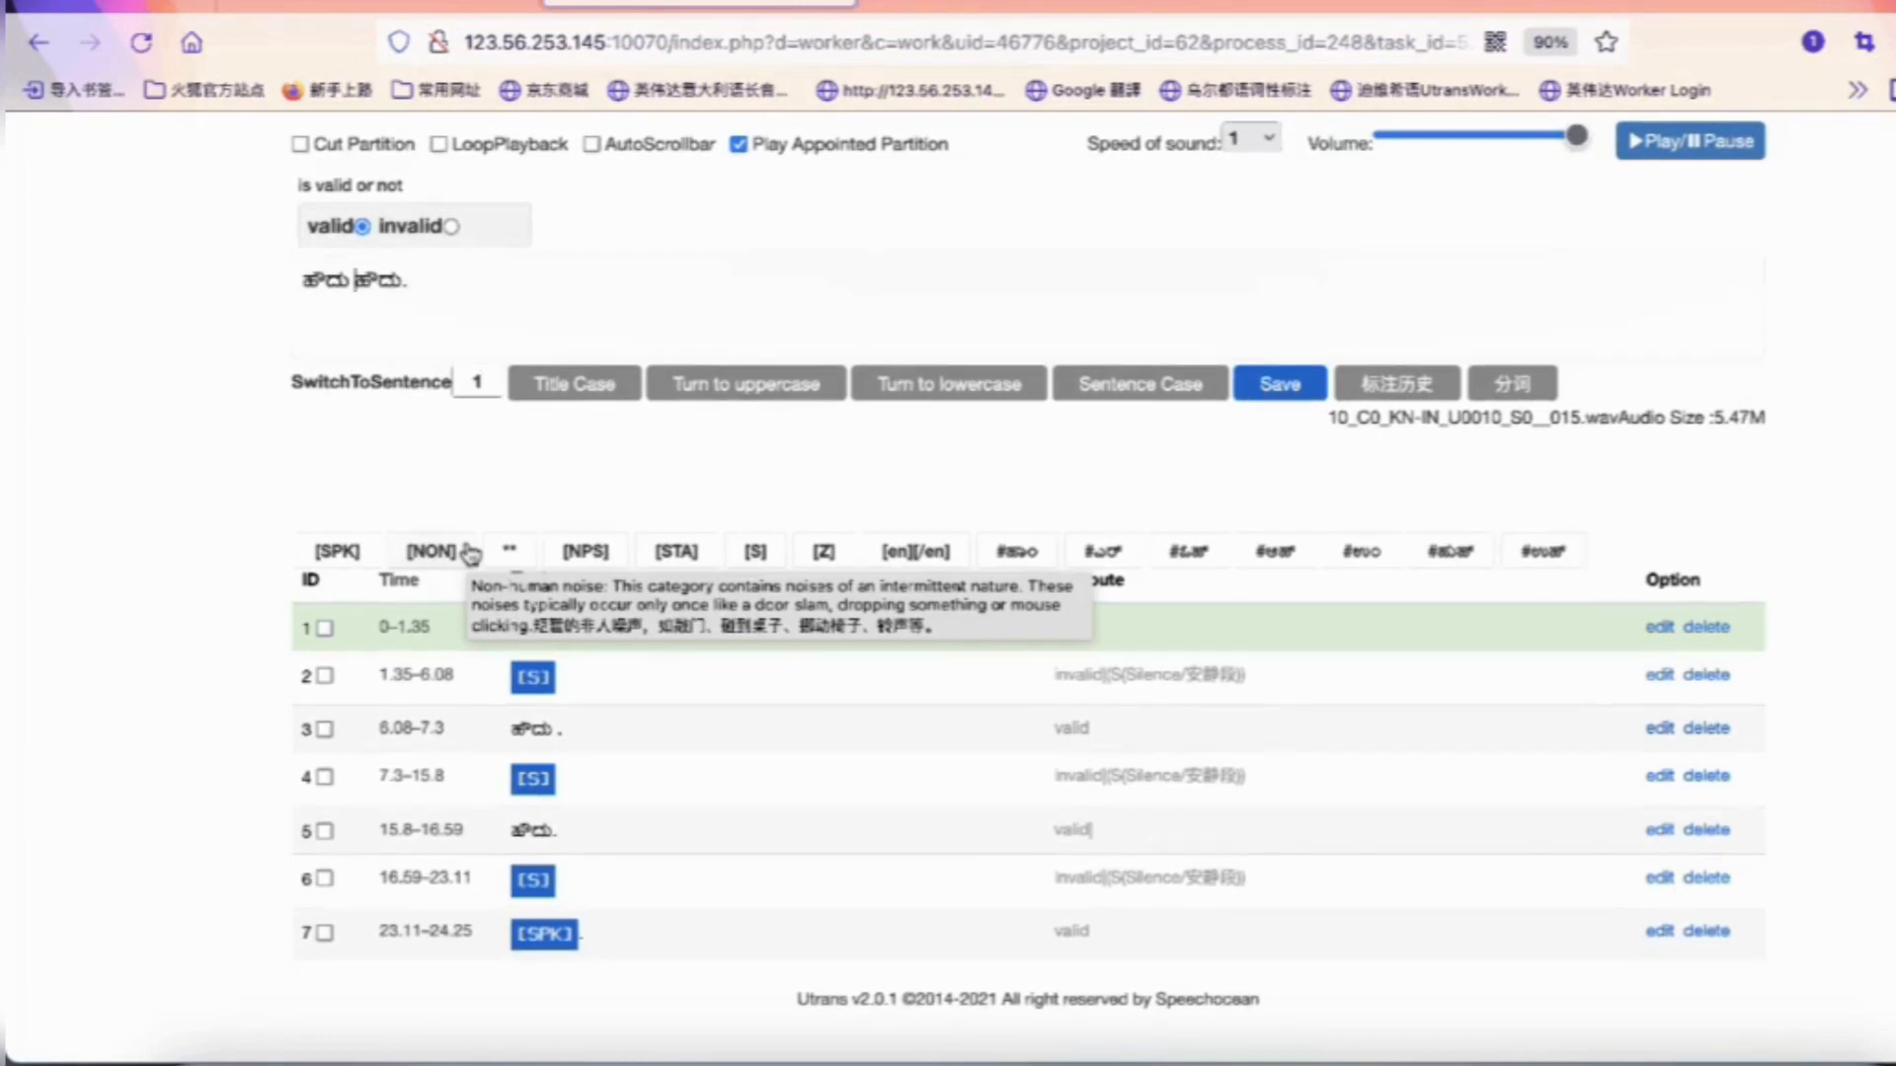
Try out the [NON] tag directly after the first word of sentence 1's transcription and remove it again
click(358, 278)
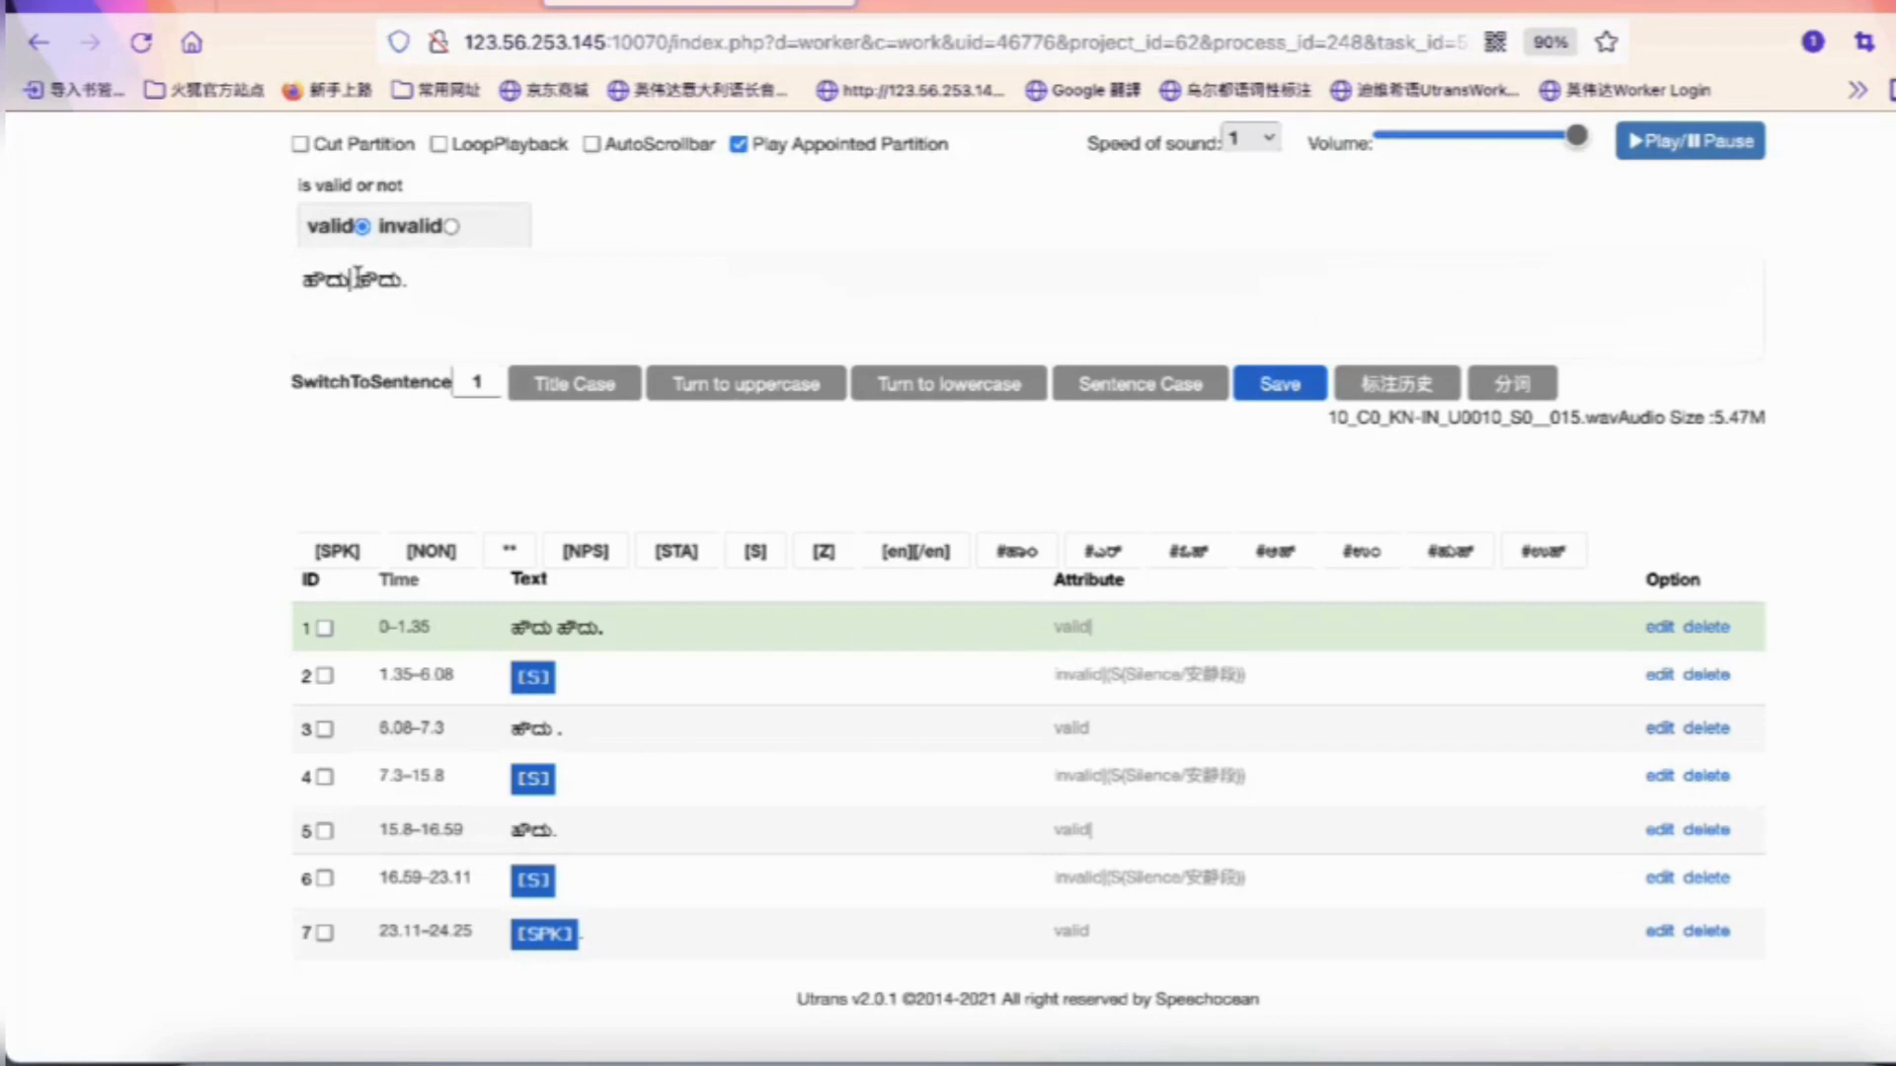
click(450, 553)
key(BackSpace)
click(432, 551)
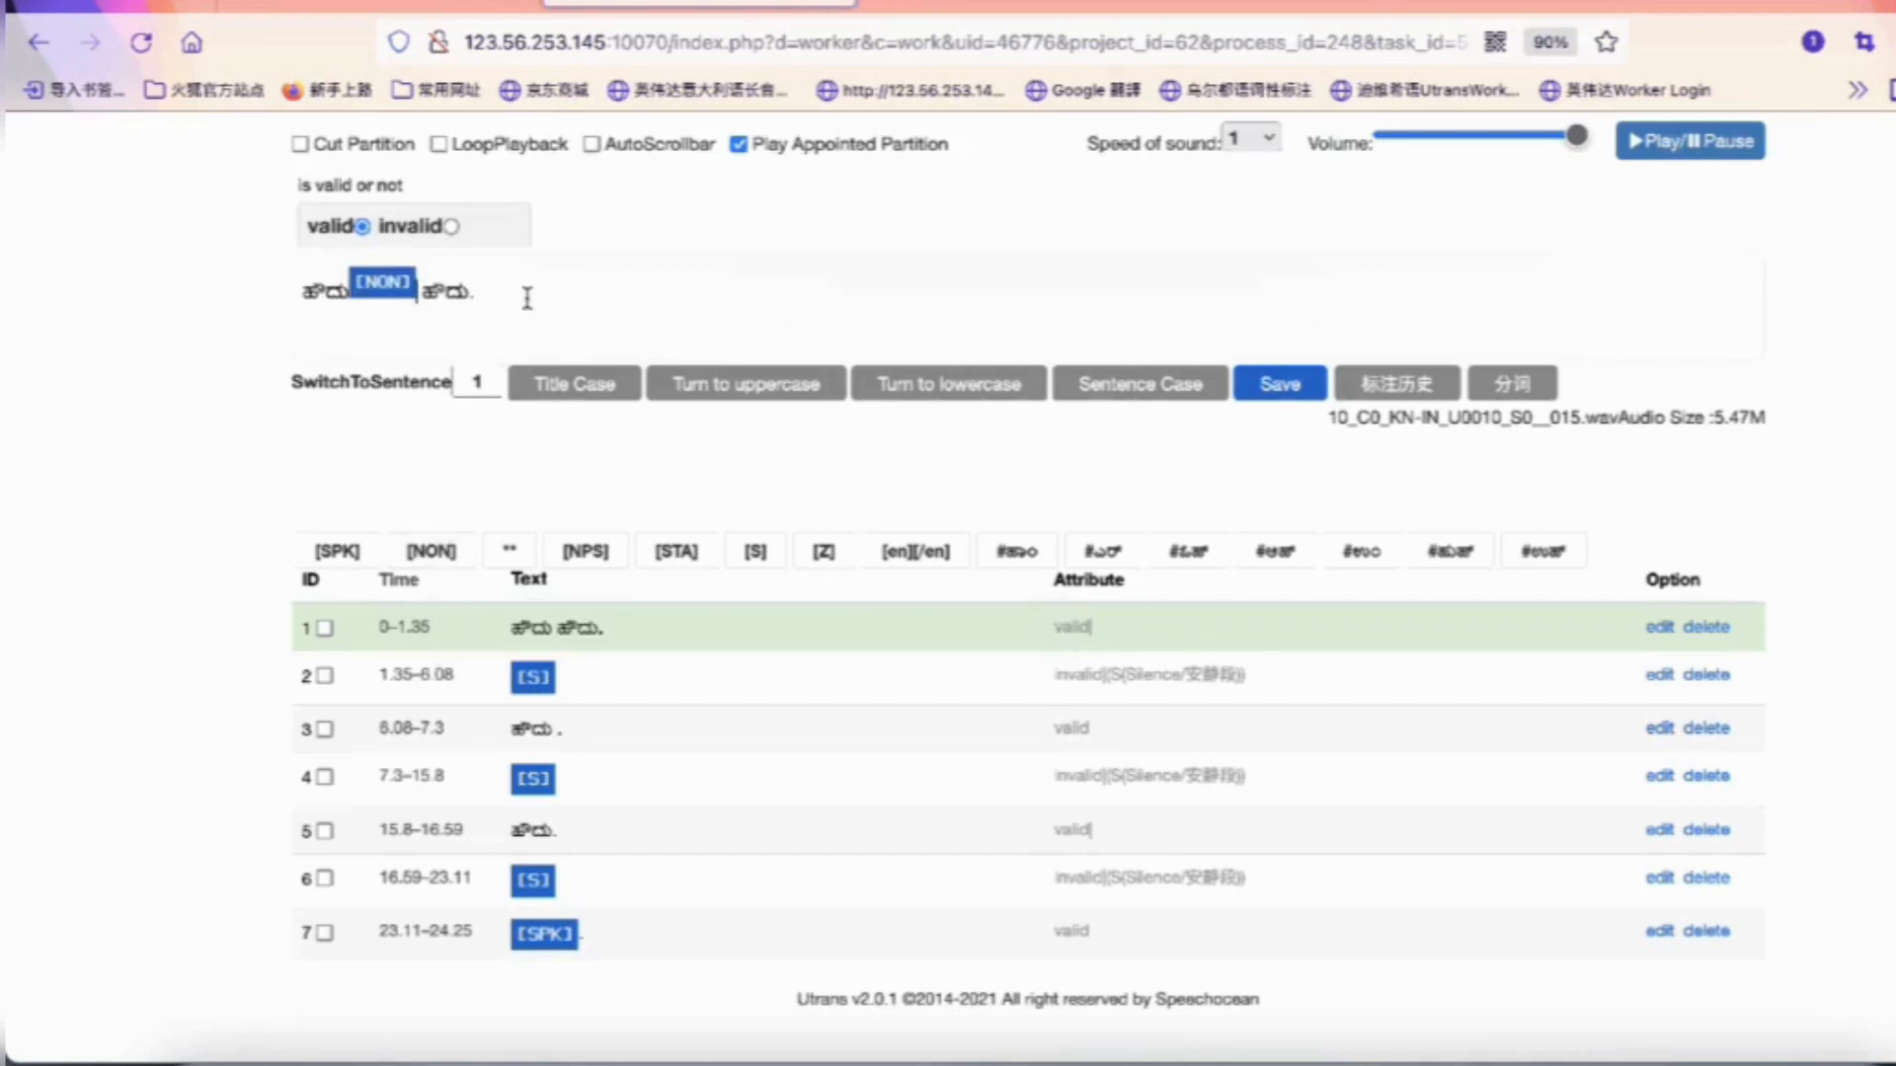
key(BackSpace)
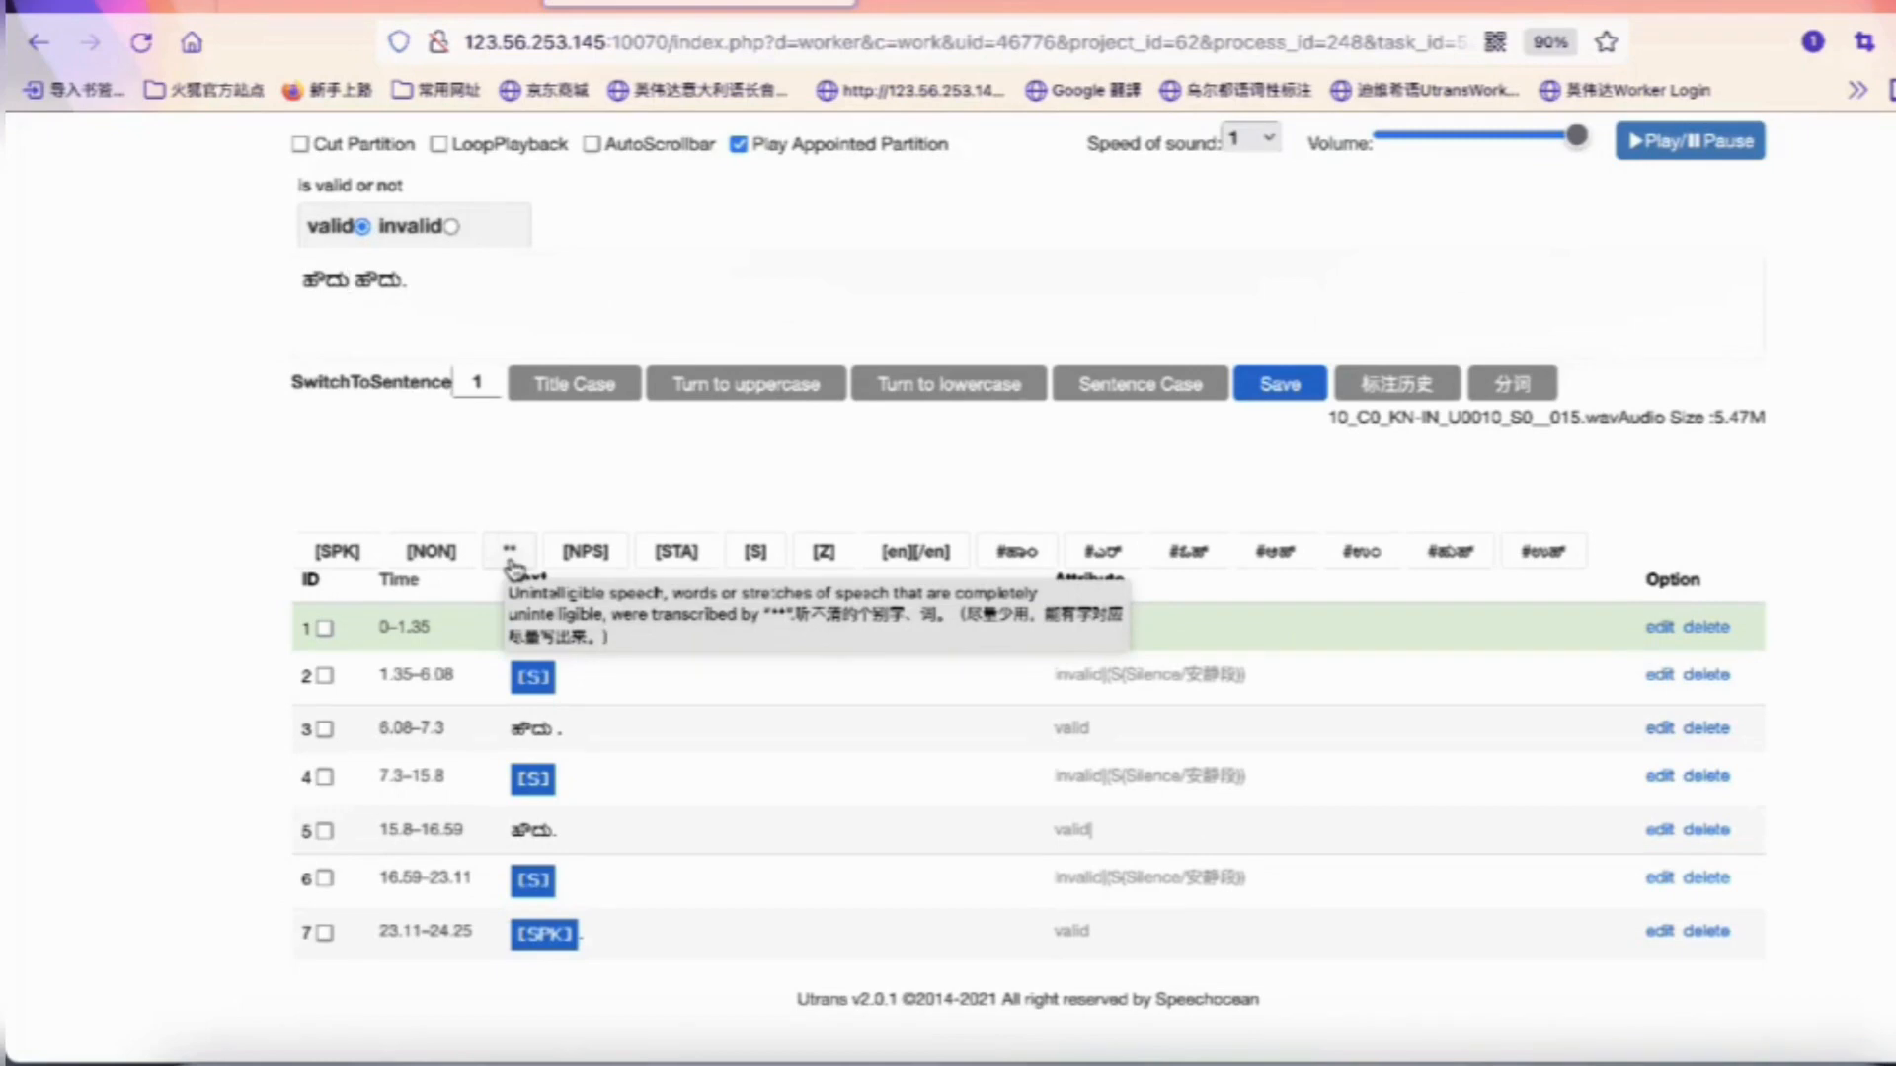
Read the description of the [NPS] noise tag and compare it with sentence 1's text and waveform
click(521, 329)
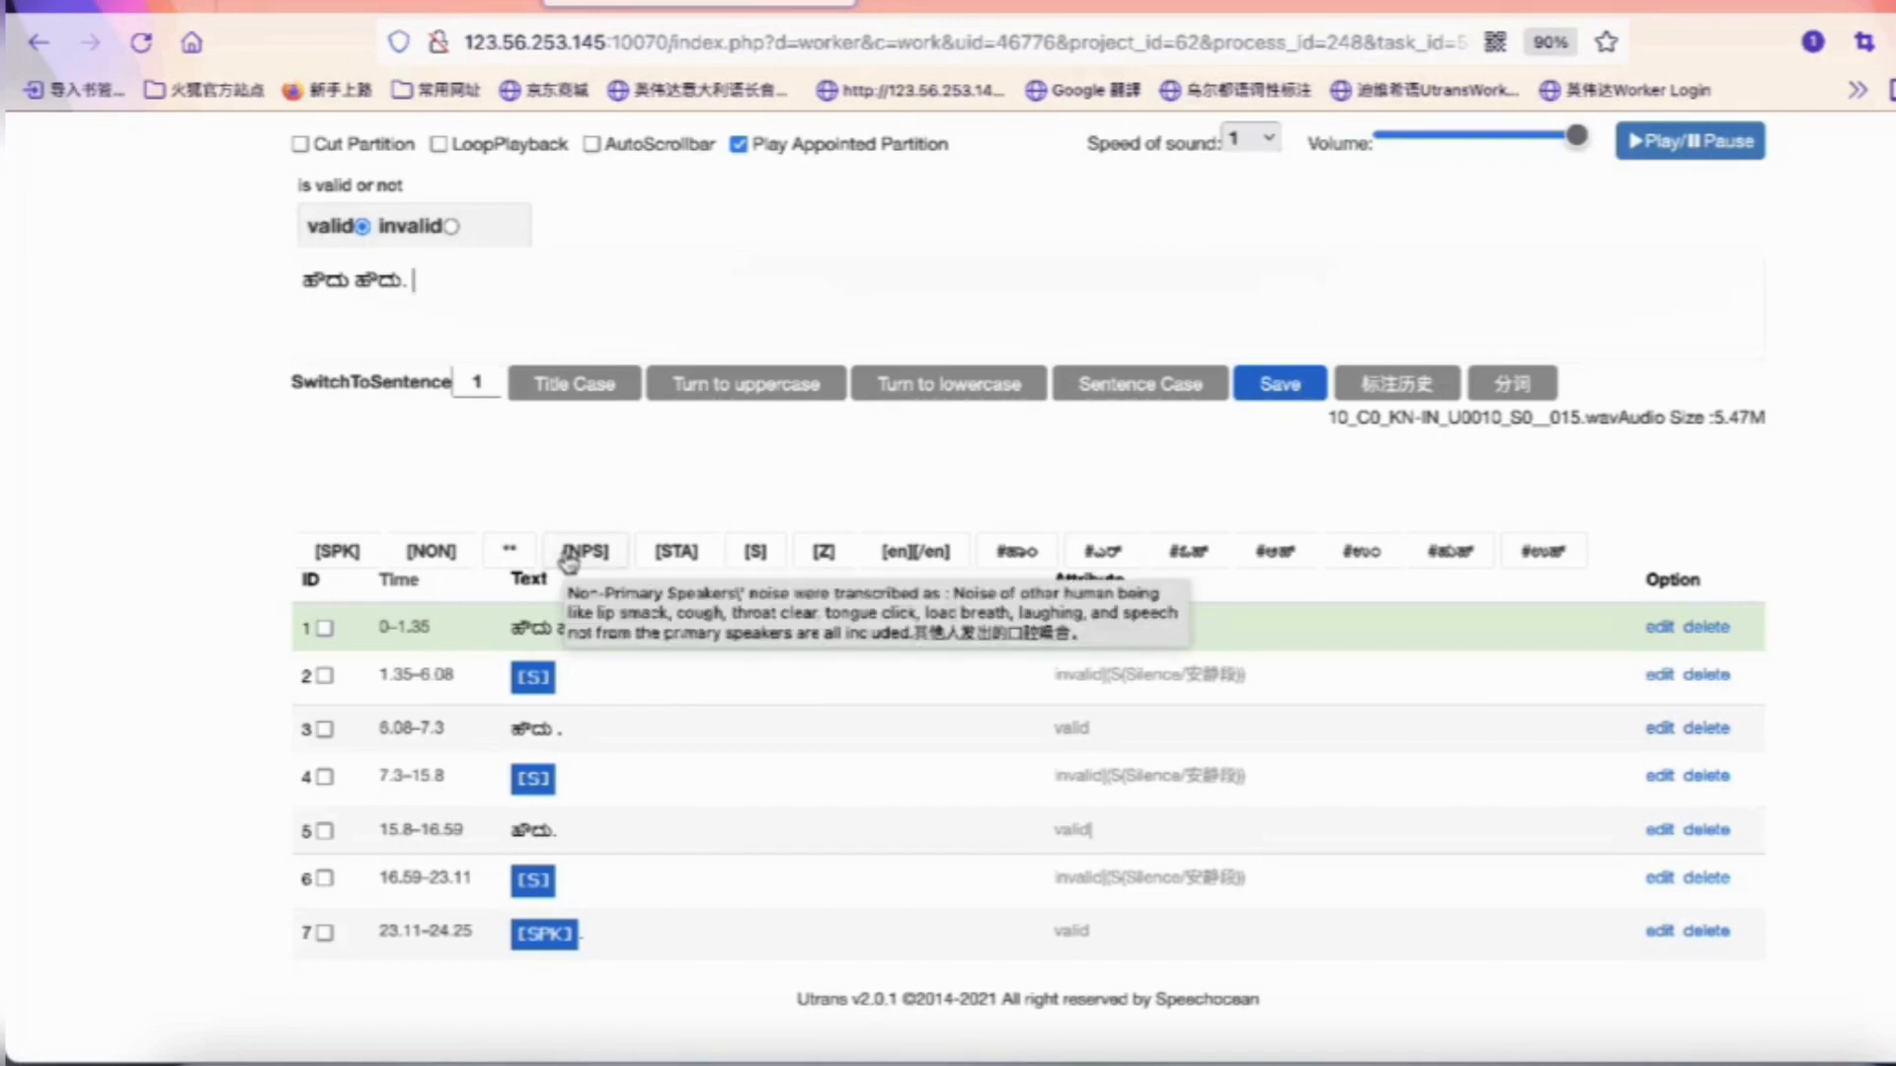
scroll(625, 468, up, 3)
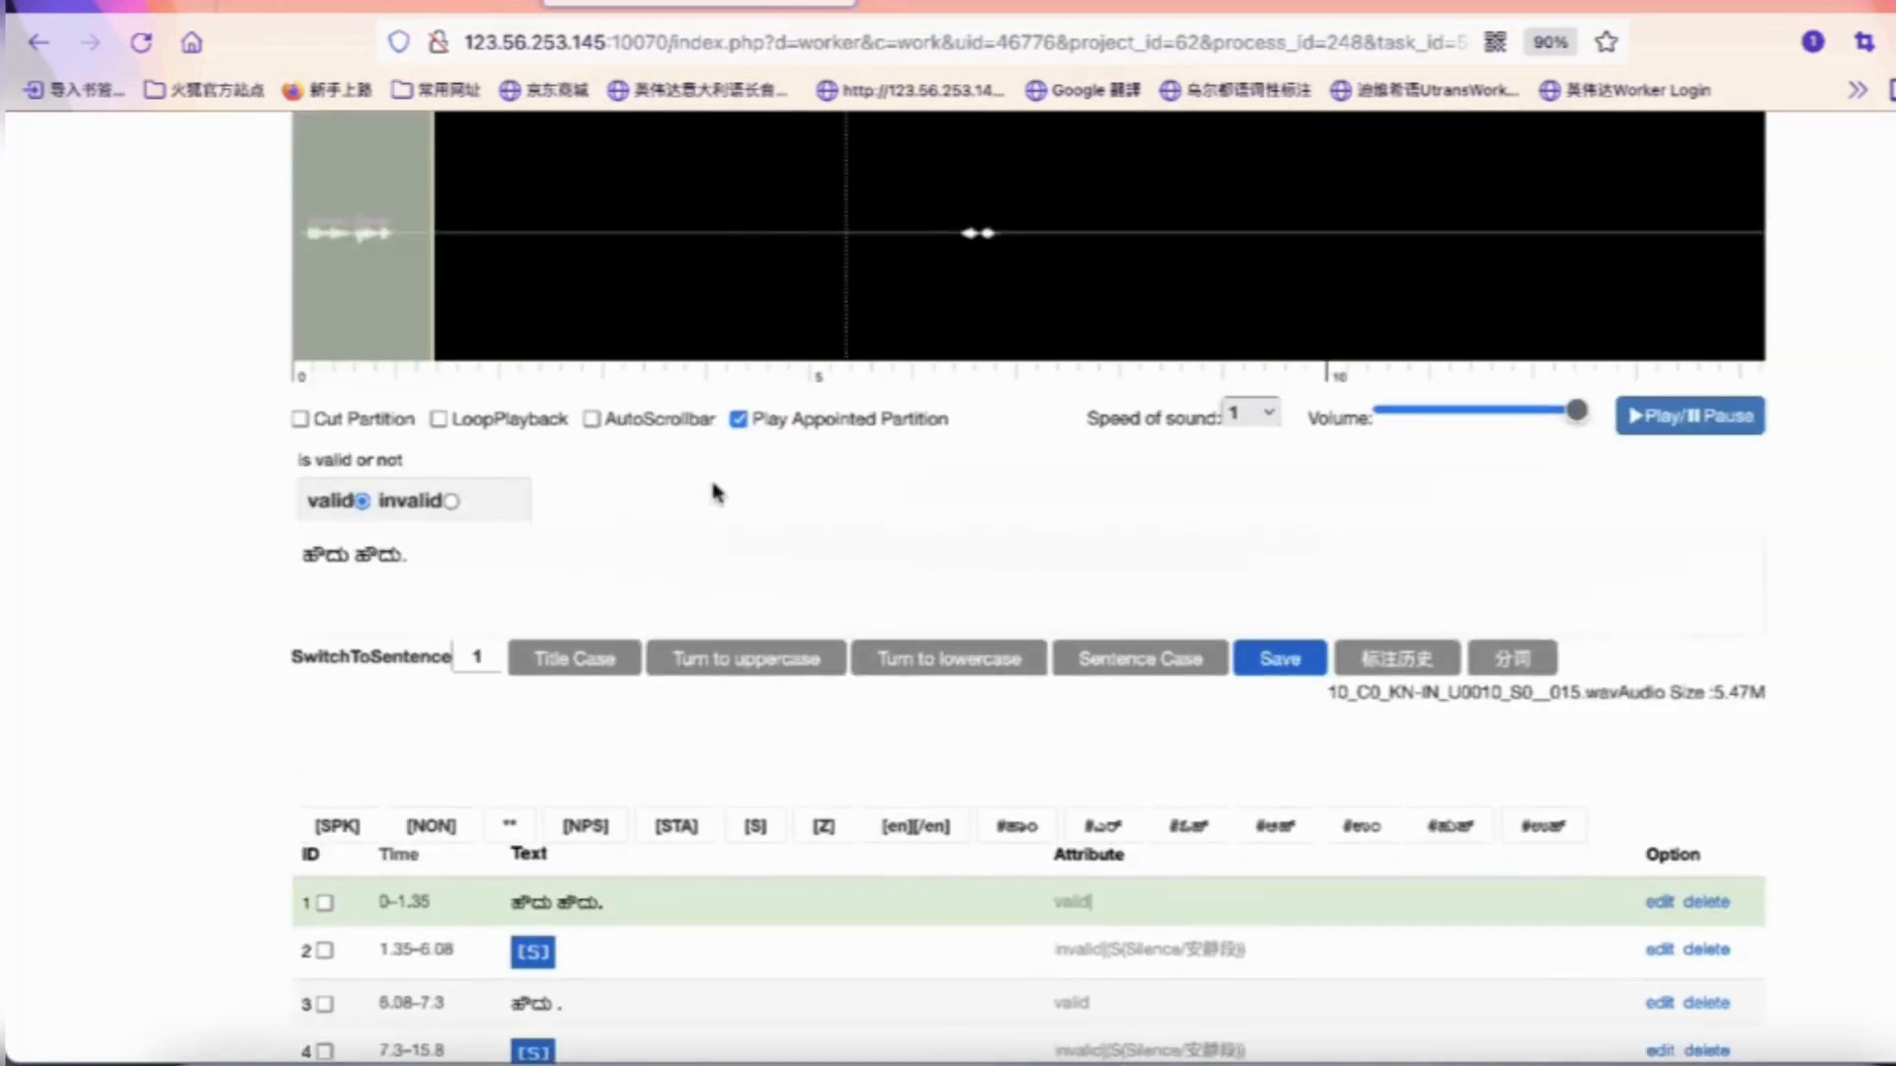
scroll(711, 474, down, 3)
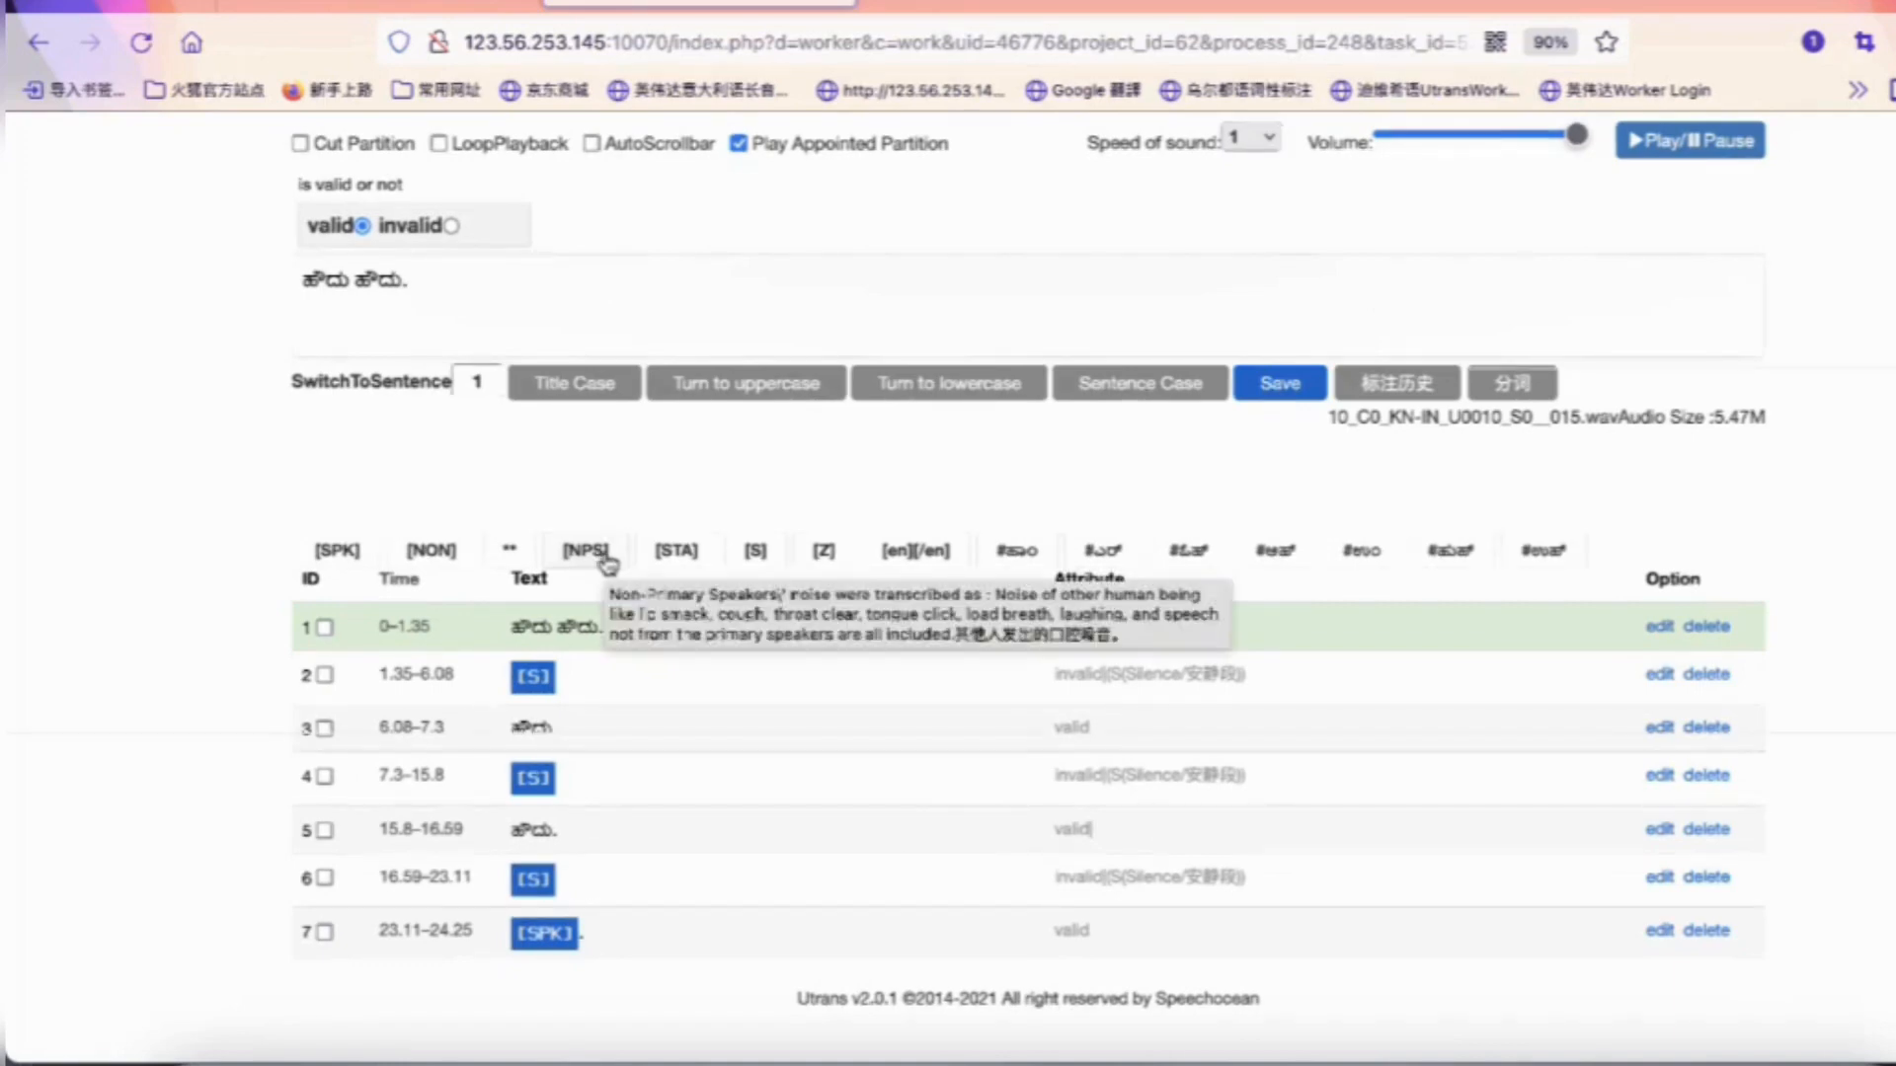
click(589, 300)
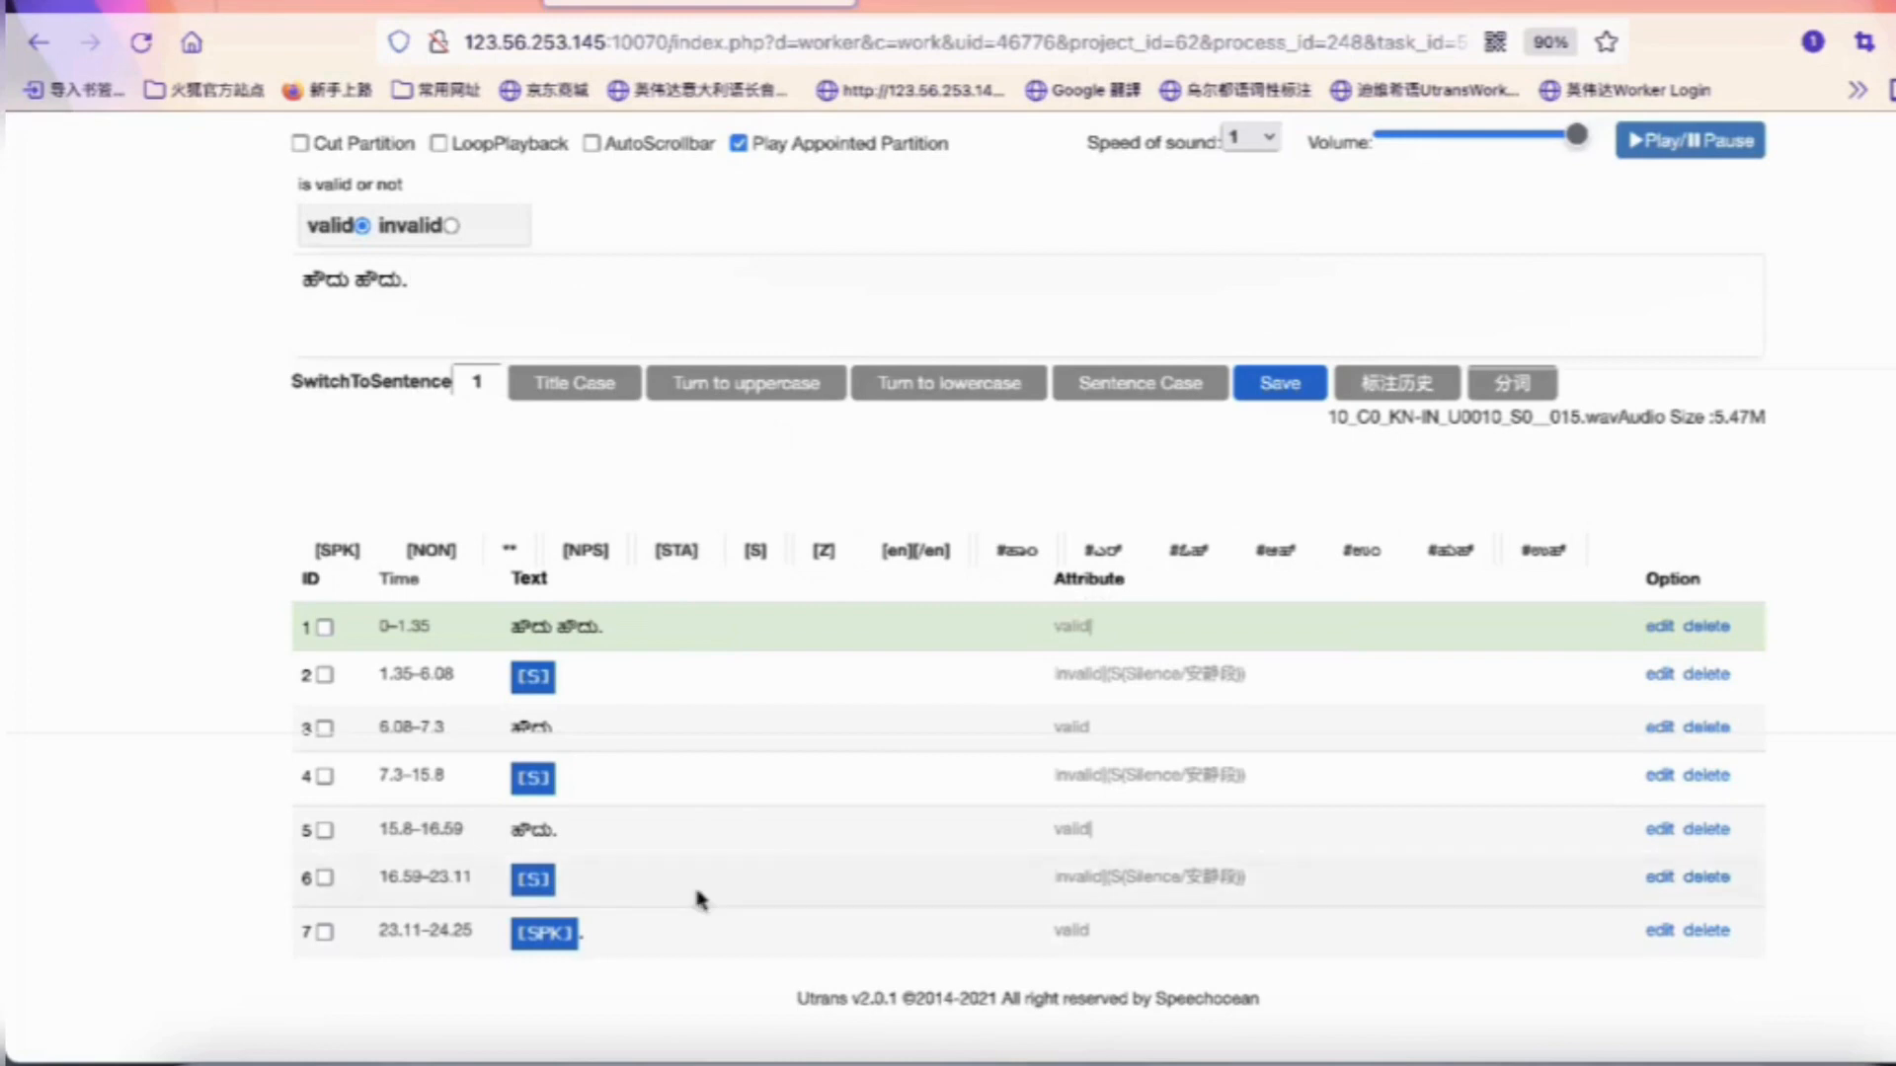
scroll(698, 893, down, 1)
scroll(698, 889, up, 1)
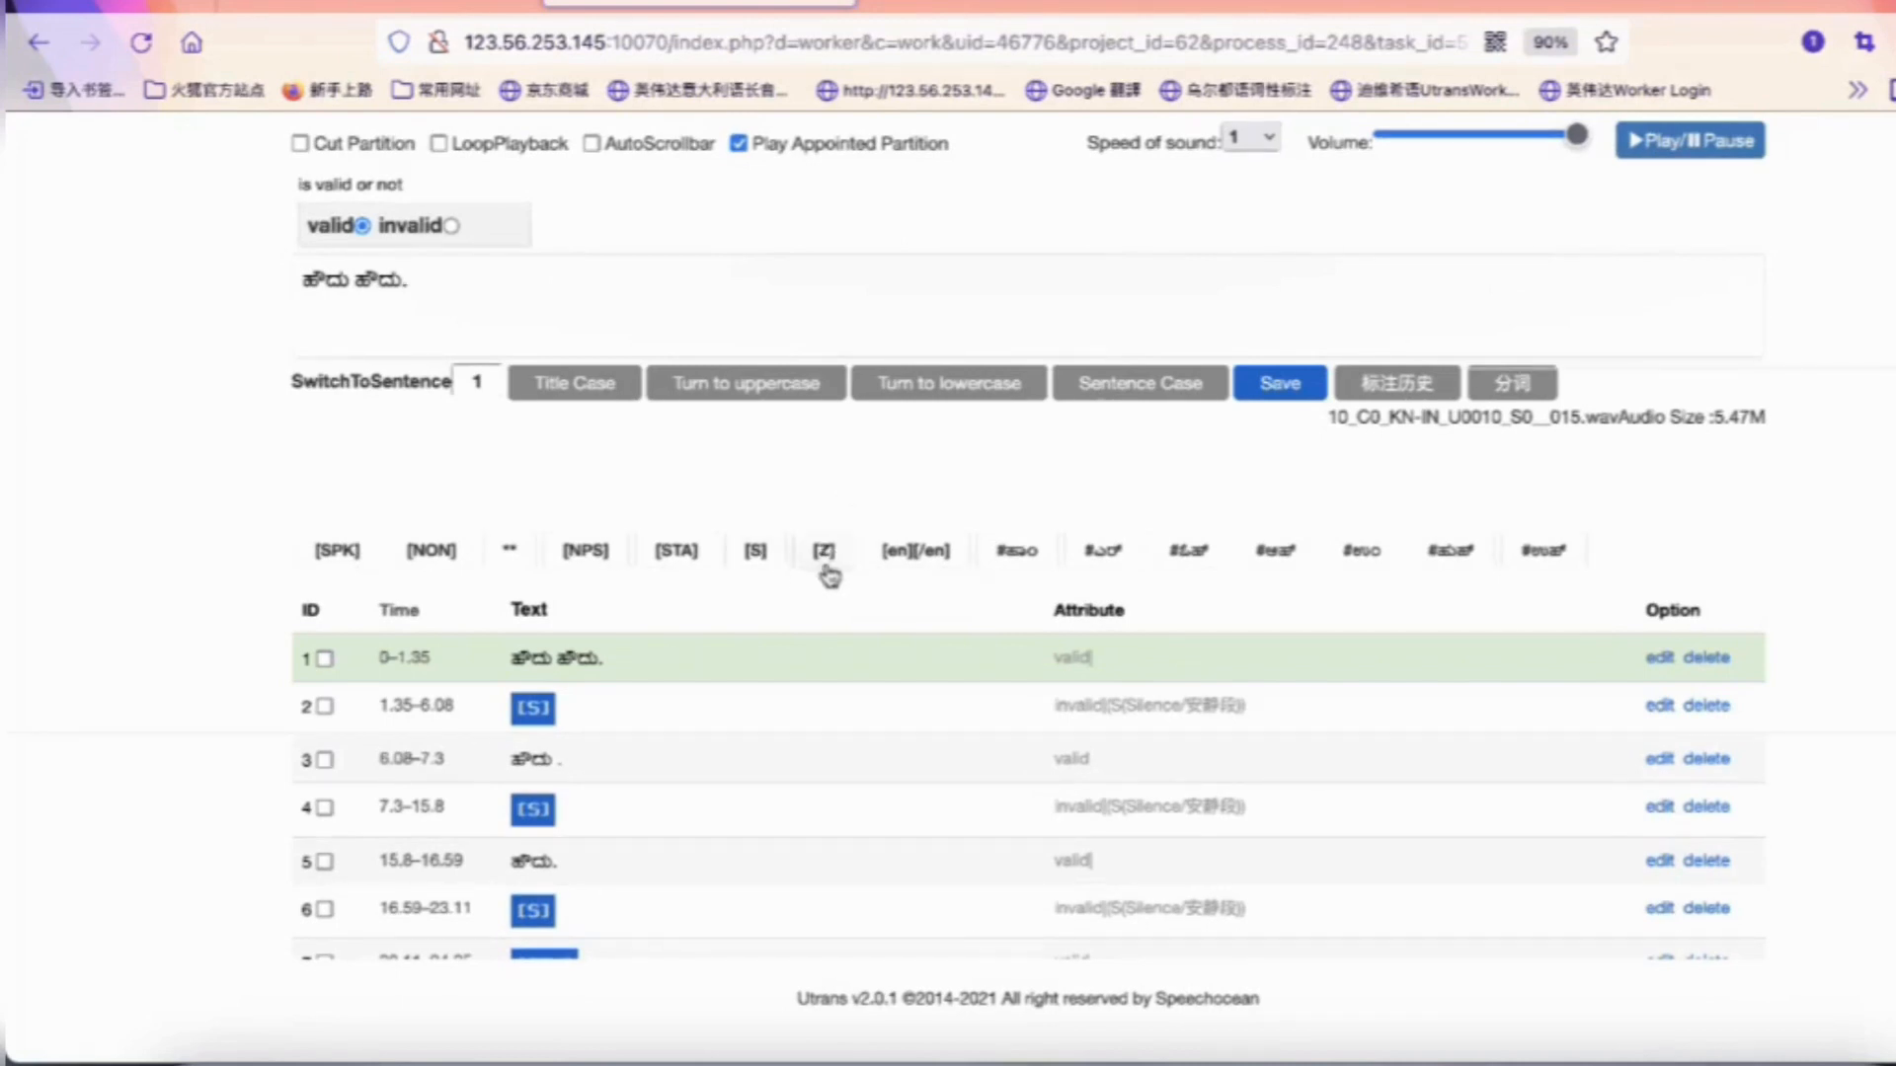
Look through the further sentences in the list and load sentence 7 (23.11–24.25) into the transcription editor
scroll(781, 785, down, 3)
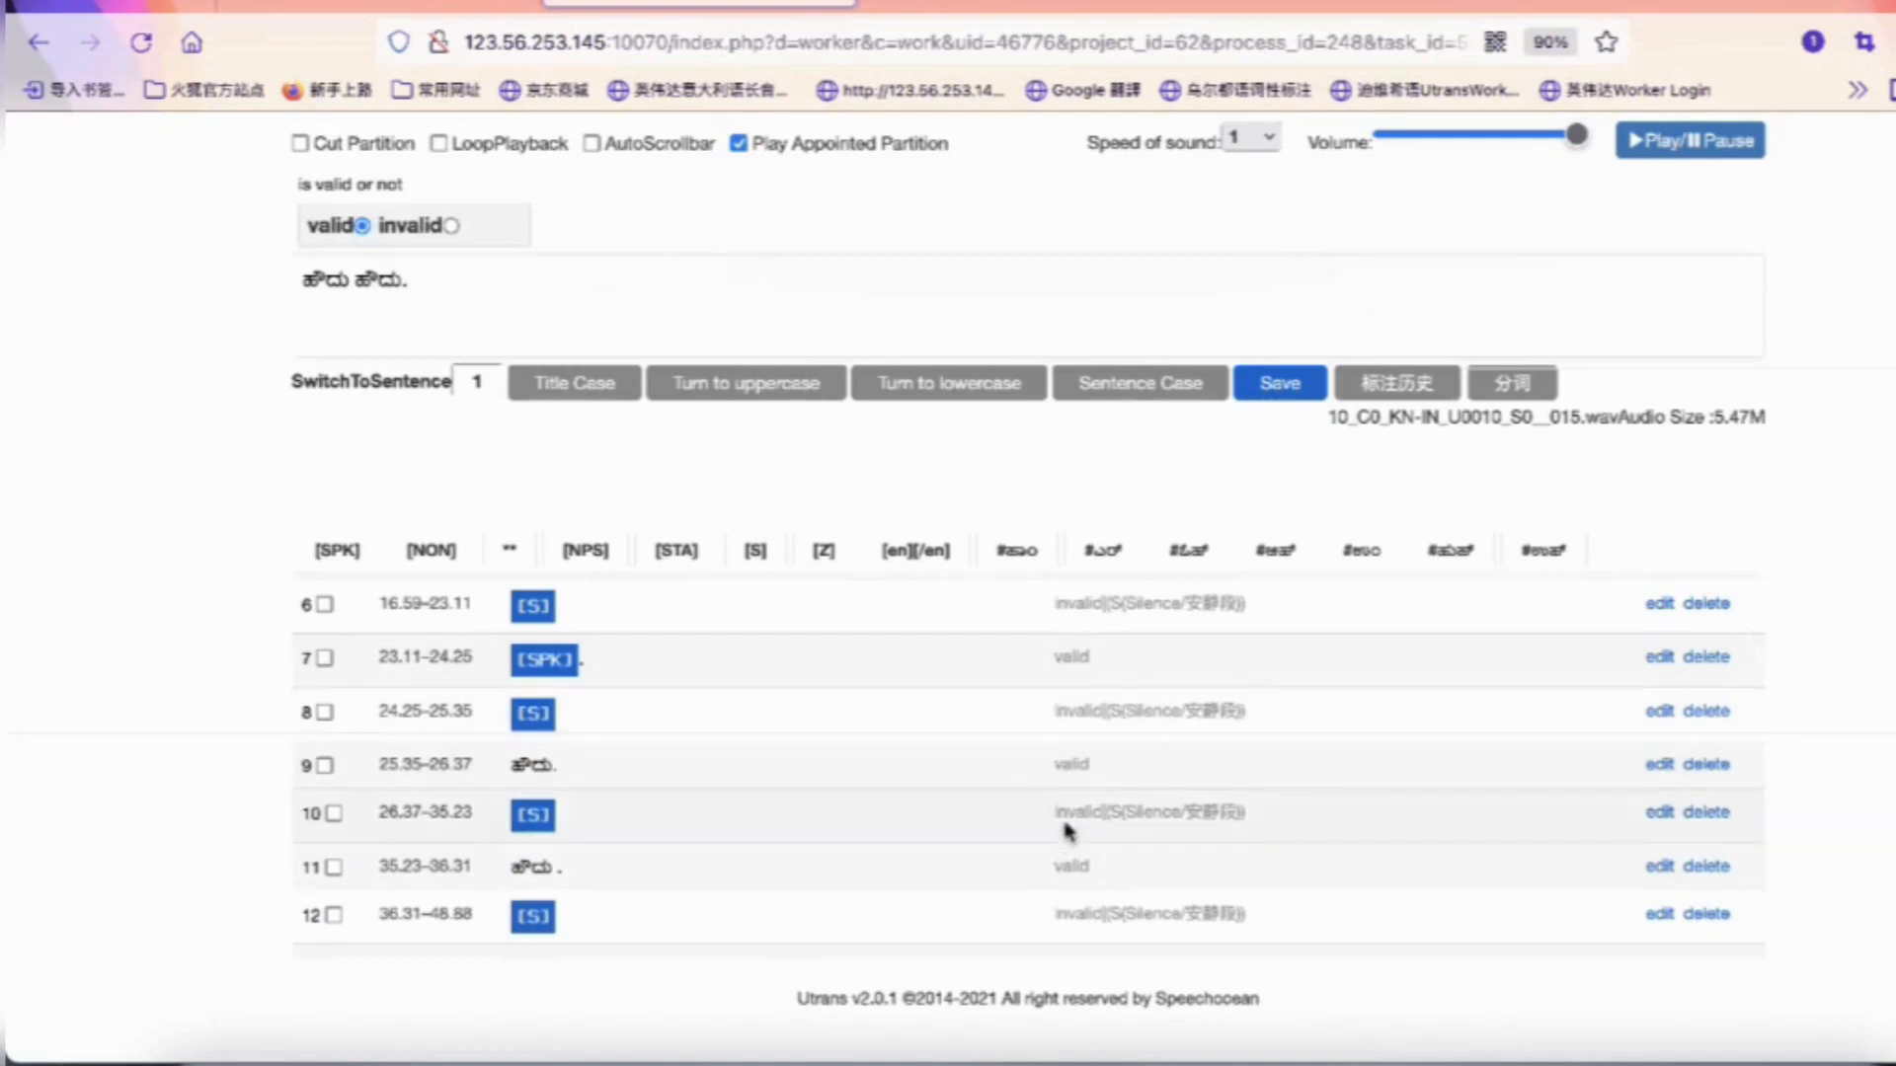
scroll(1062, 827, down, 2)
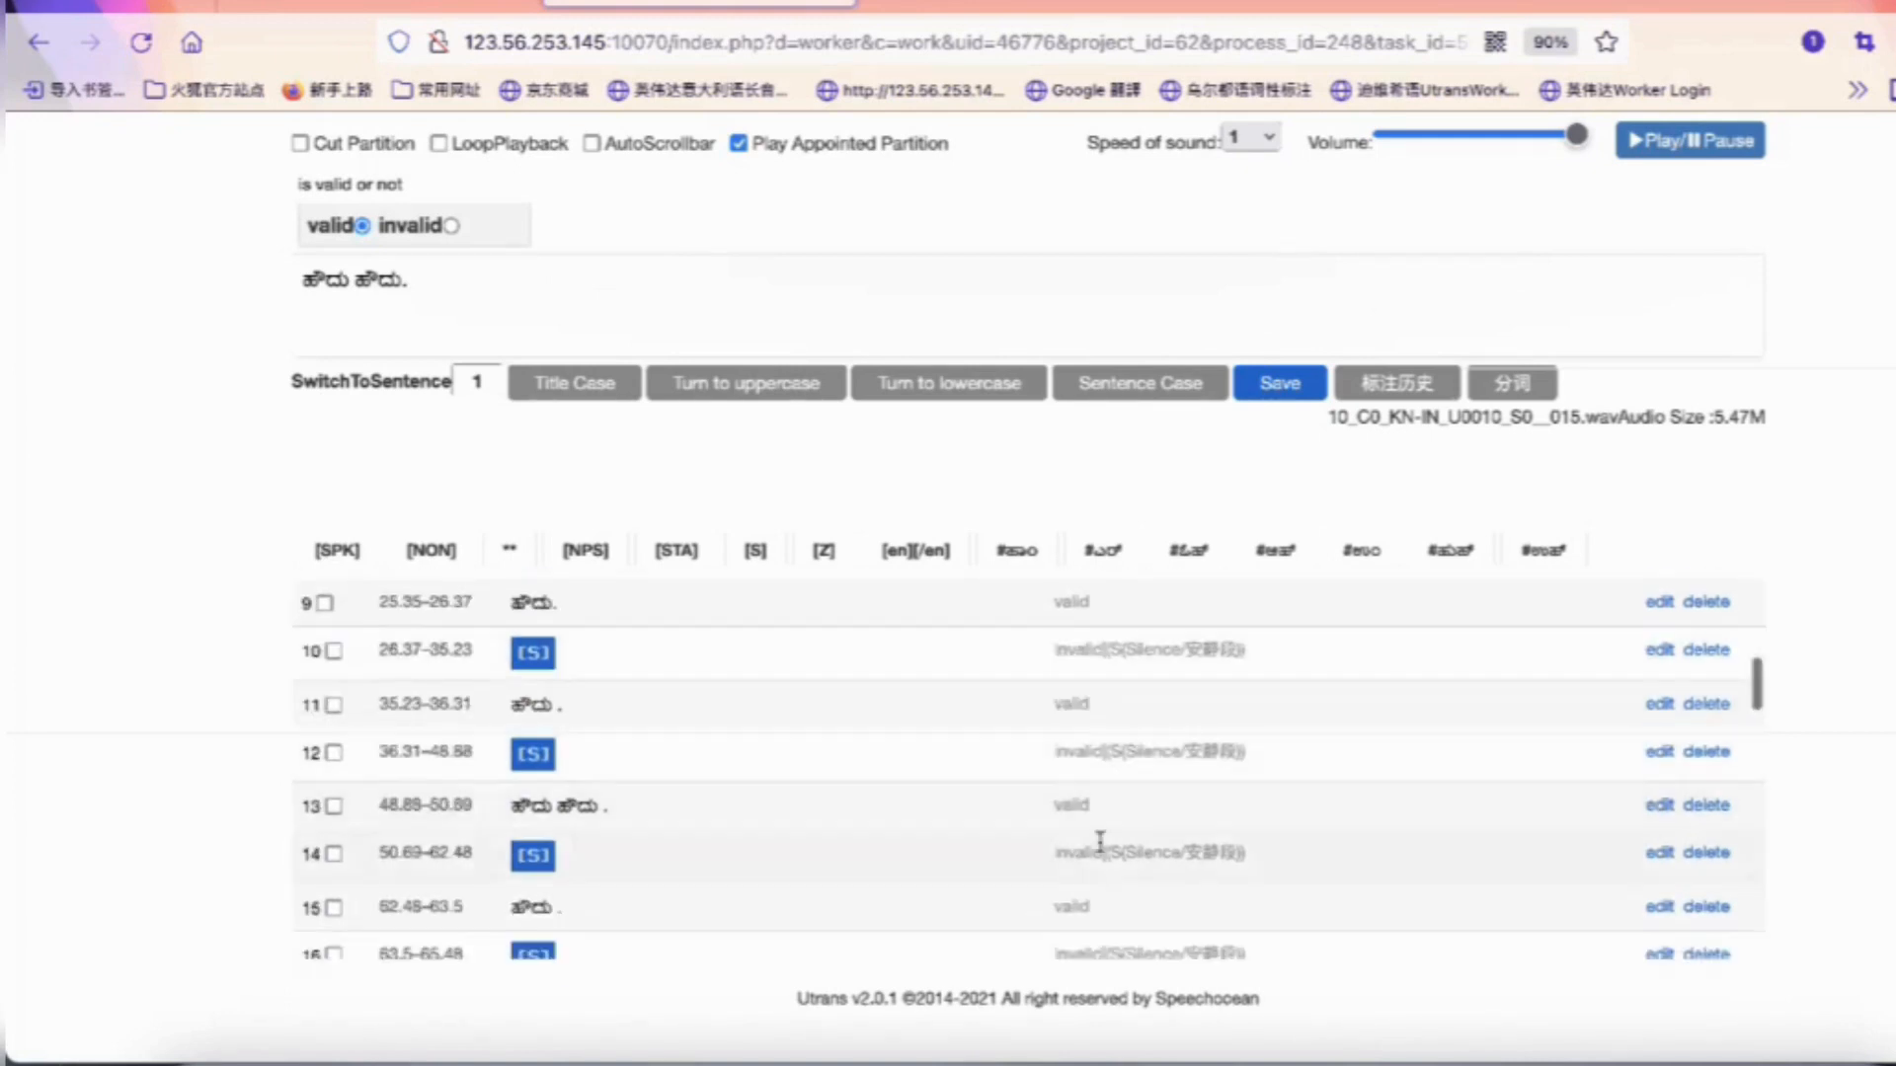
scroll(1103, 839, down, 2)
scroll(1103, 844, down, 1)
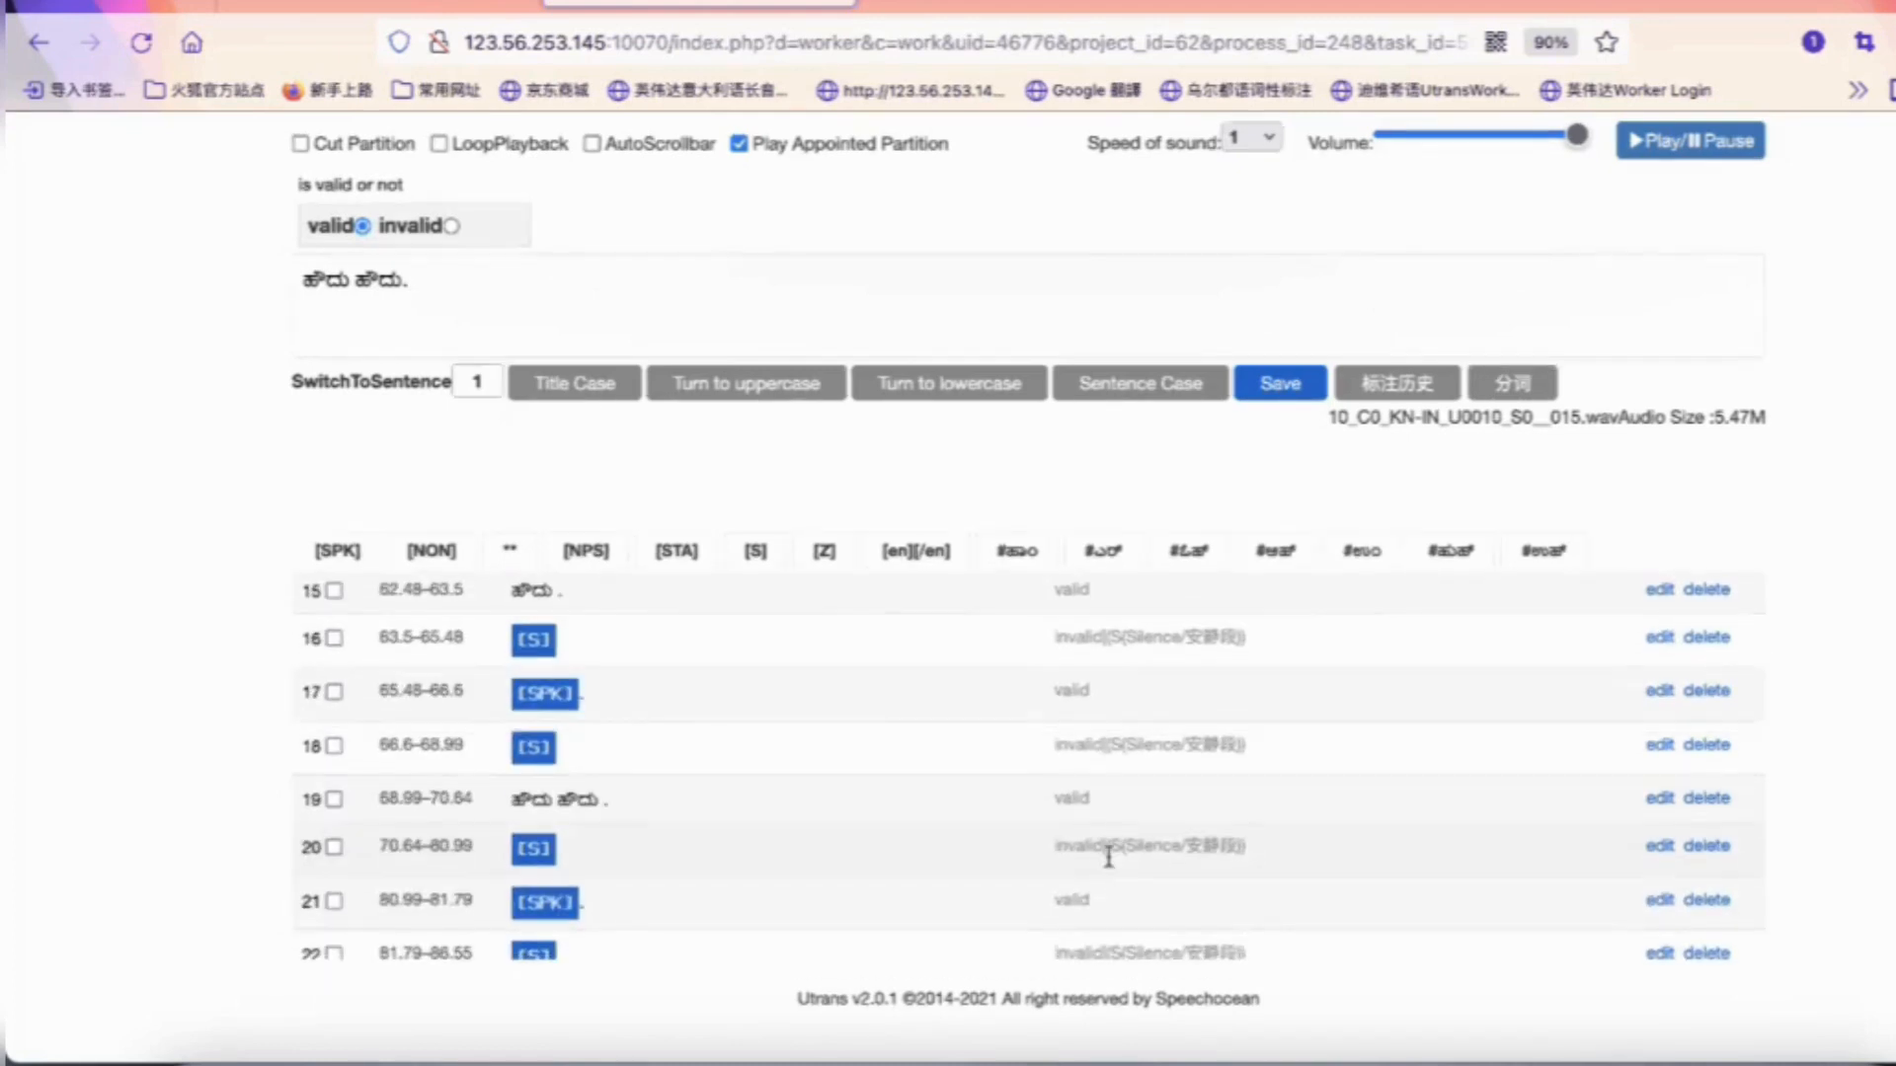
scroll(1108, 855, up, 6)
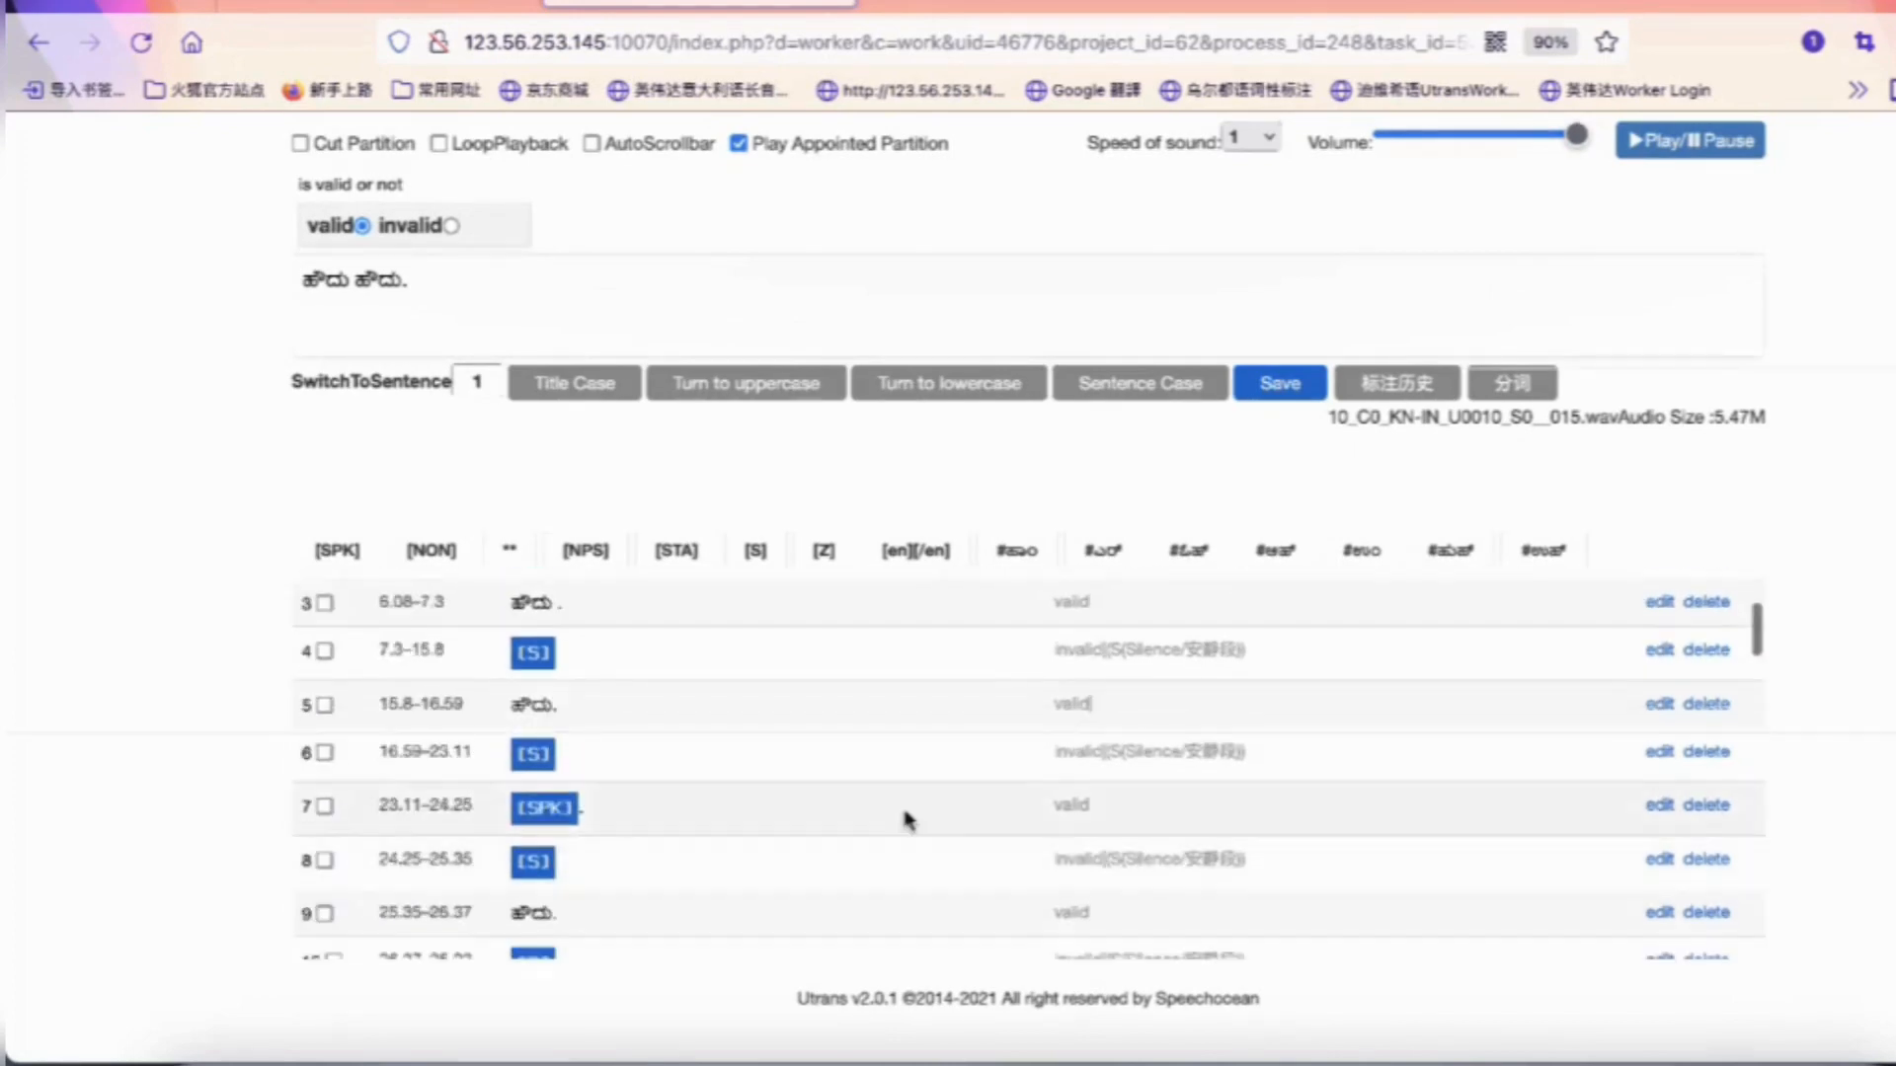
click(736, 822)
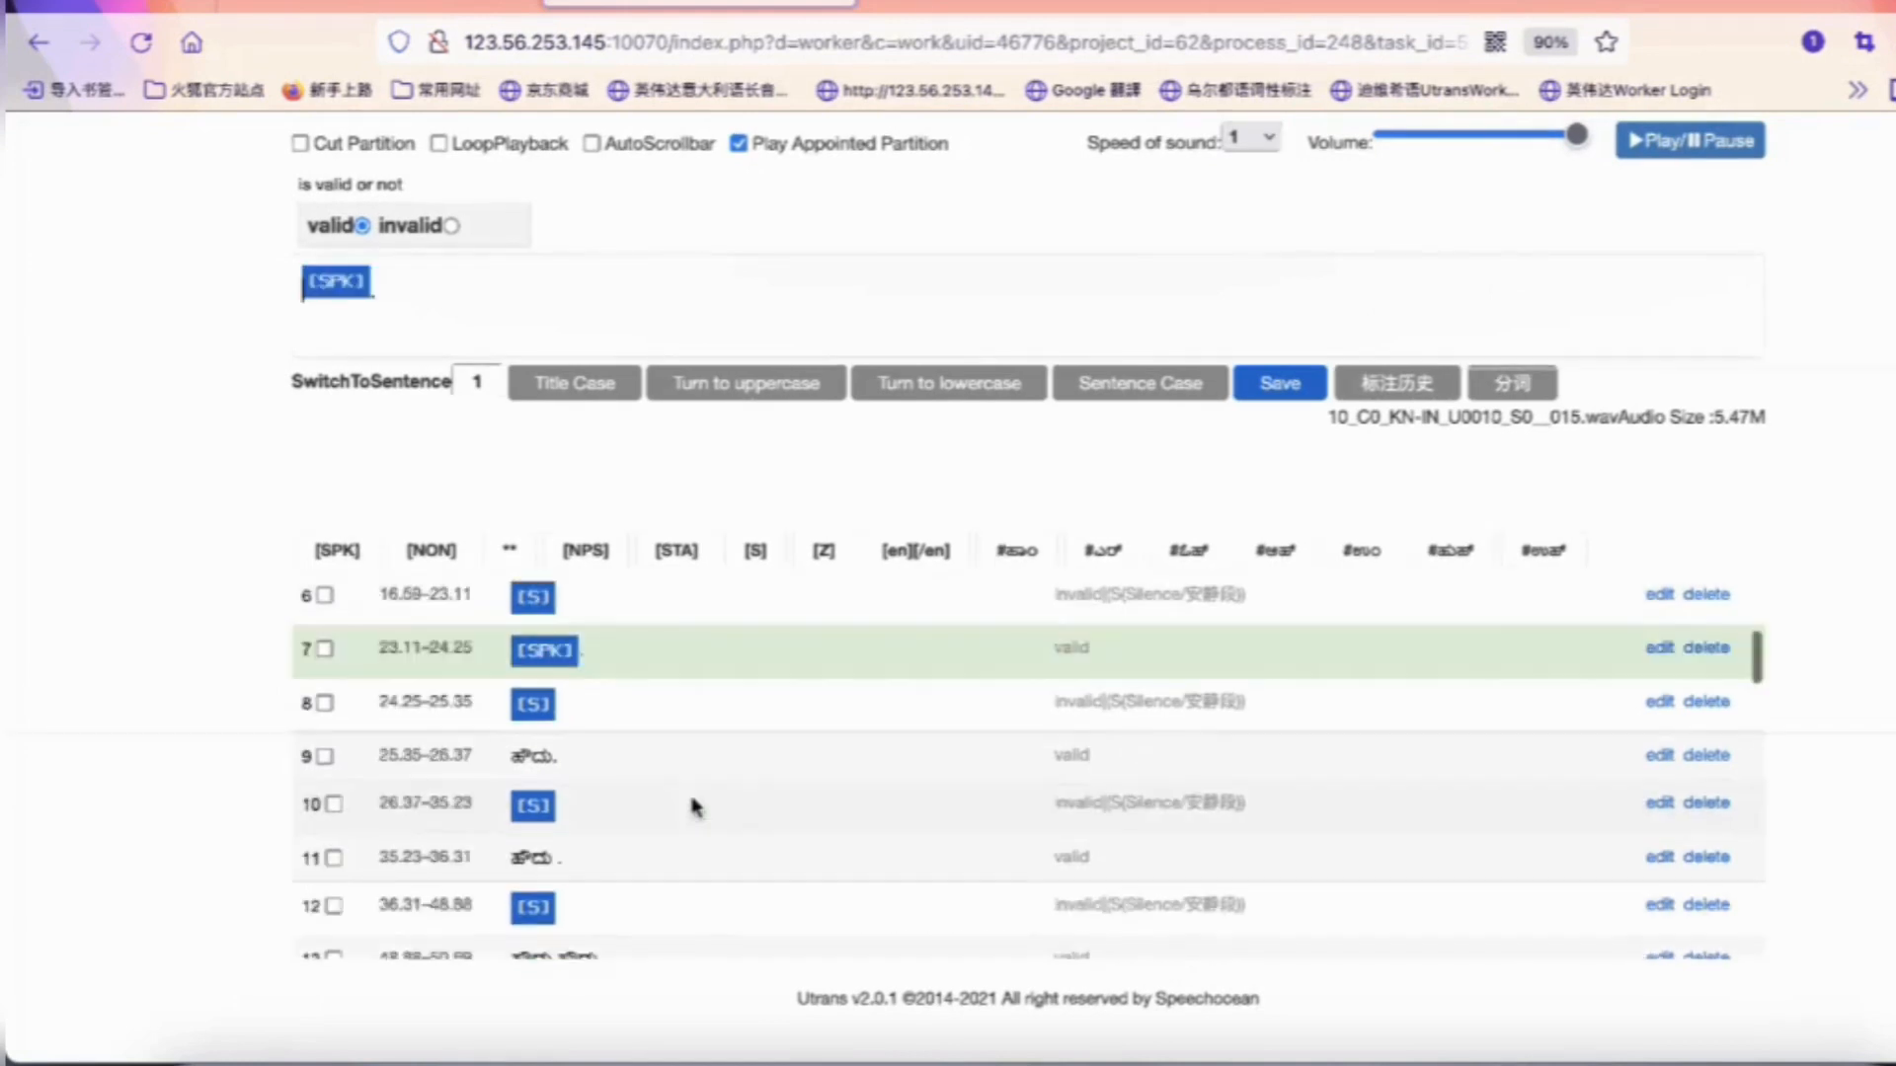
Try to mark sentence 7 as invalid with S(Silence/安静段), change its tag to [Z], and save it
scroll(699, 804, up, 5)
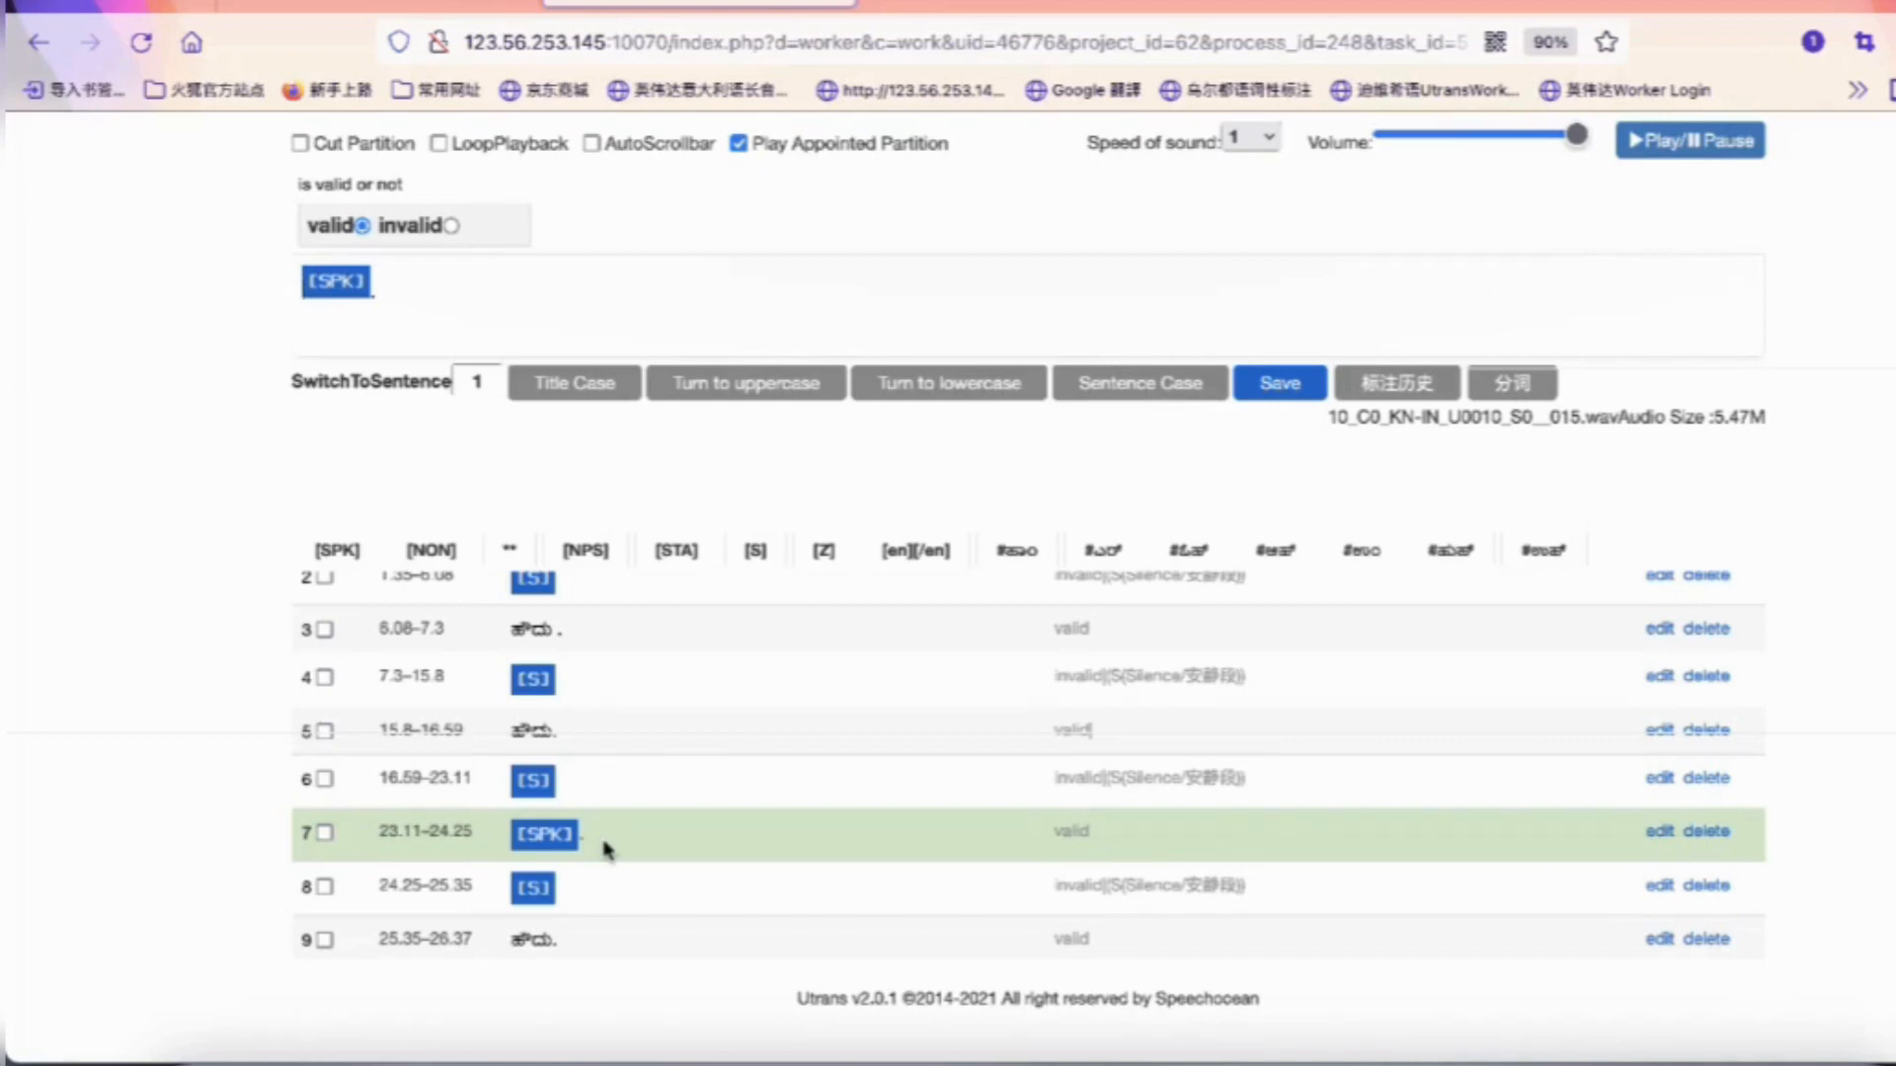
click(451, 226)
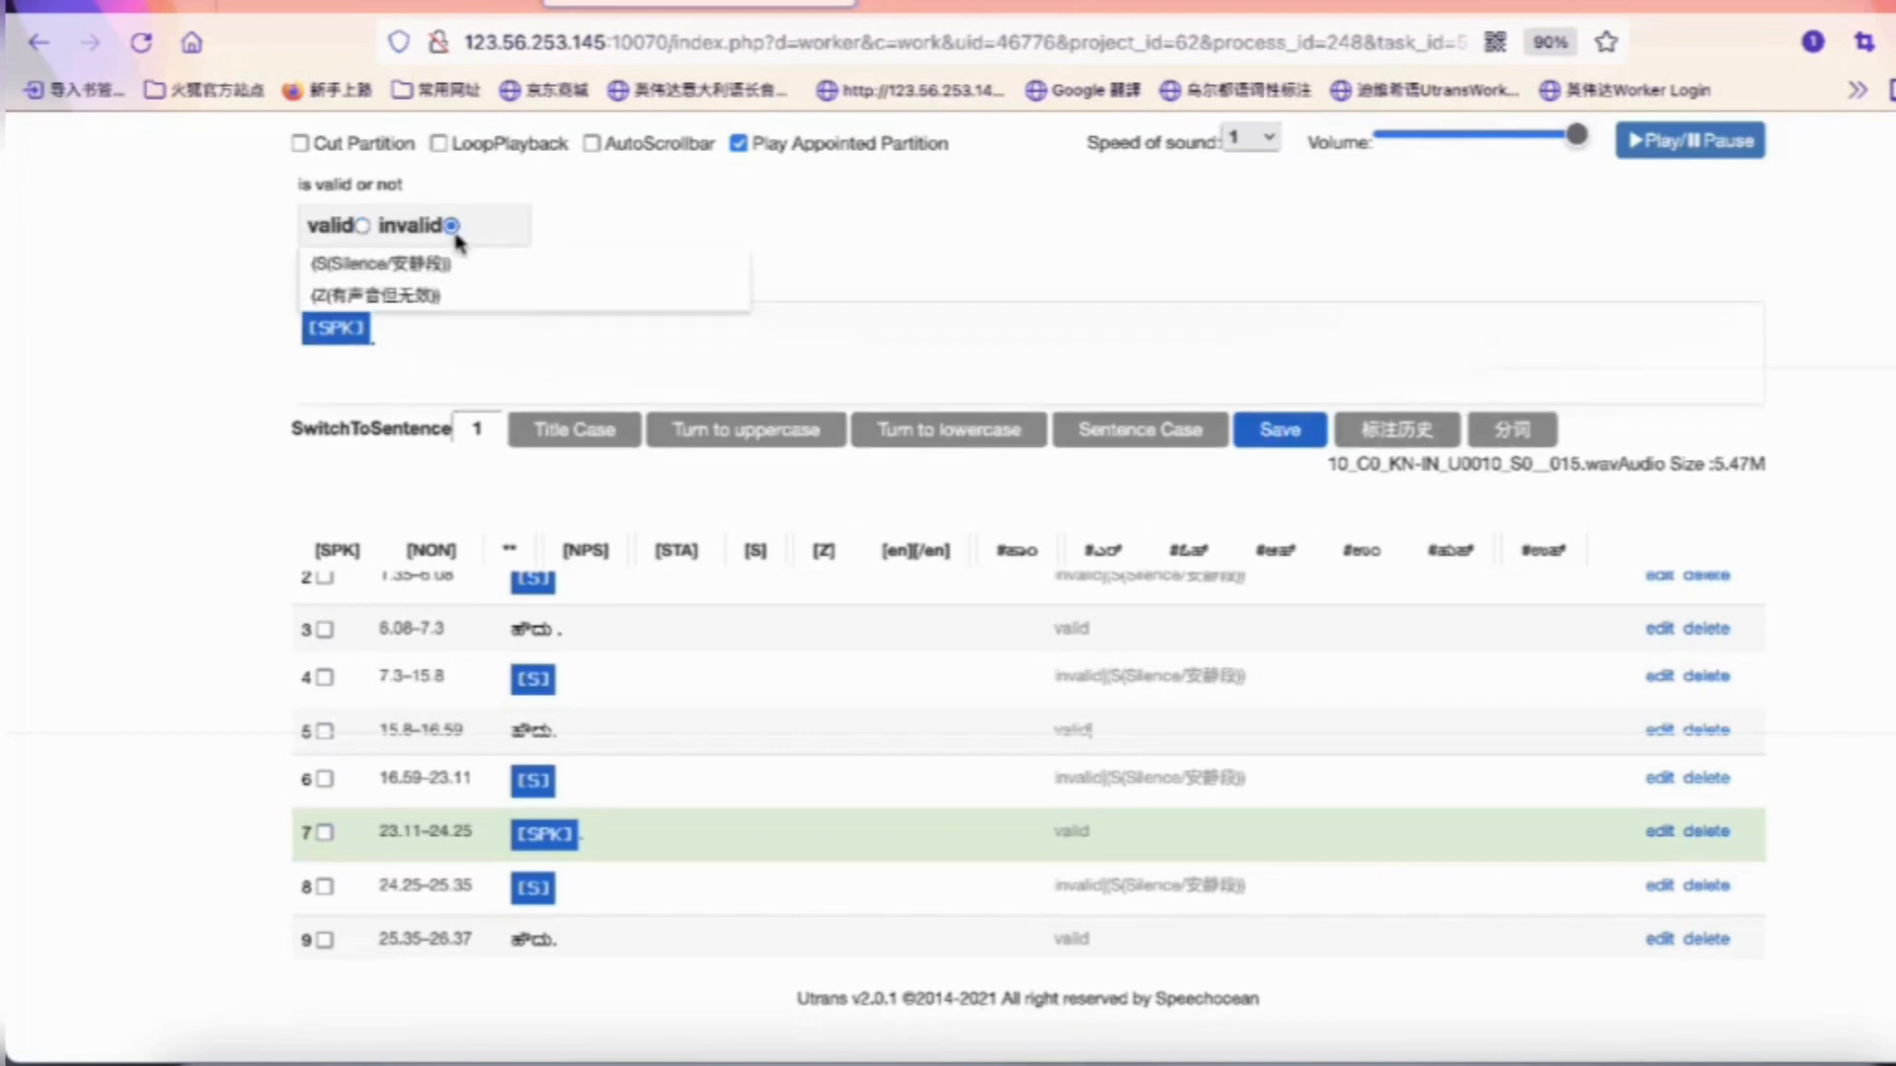
click(457, 262)
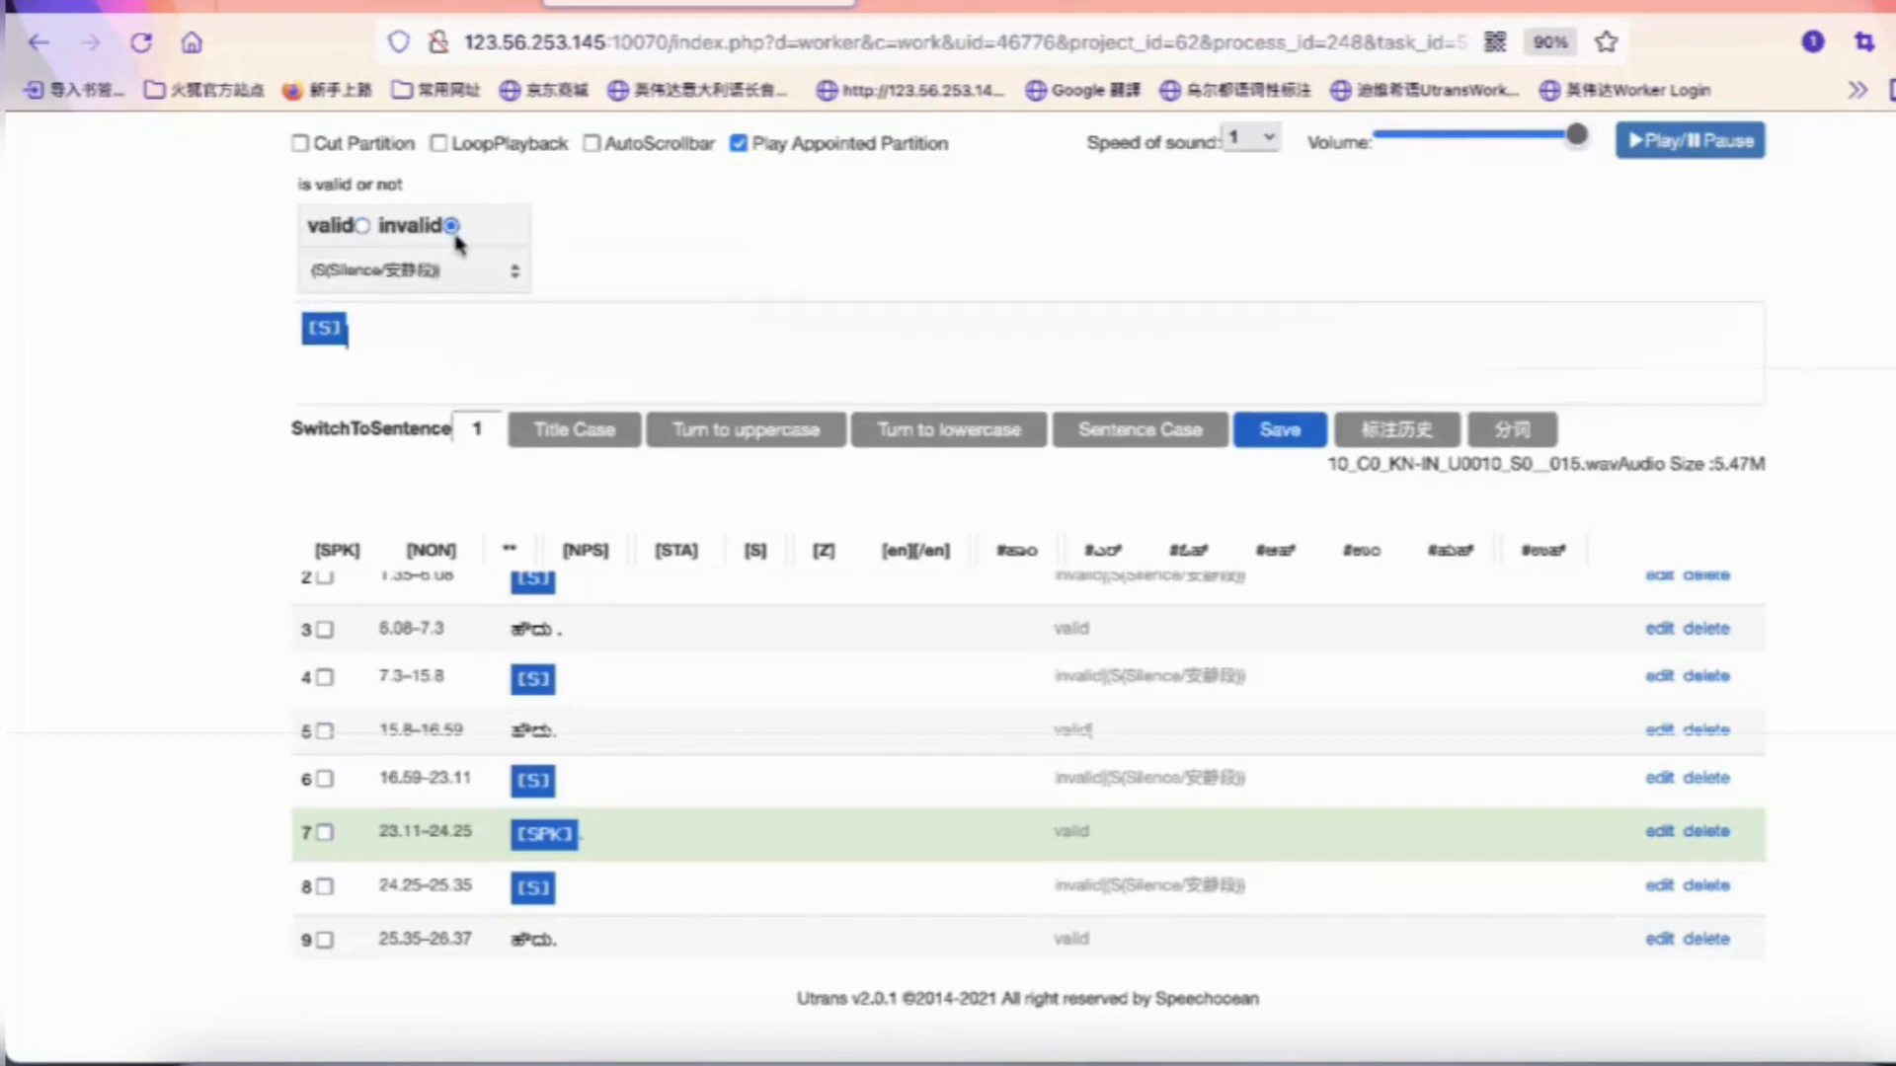
click(841, 567)
click(1302, 445)
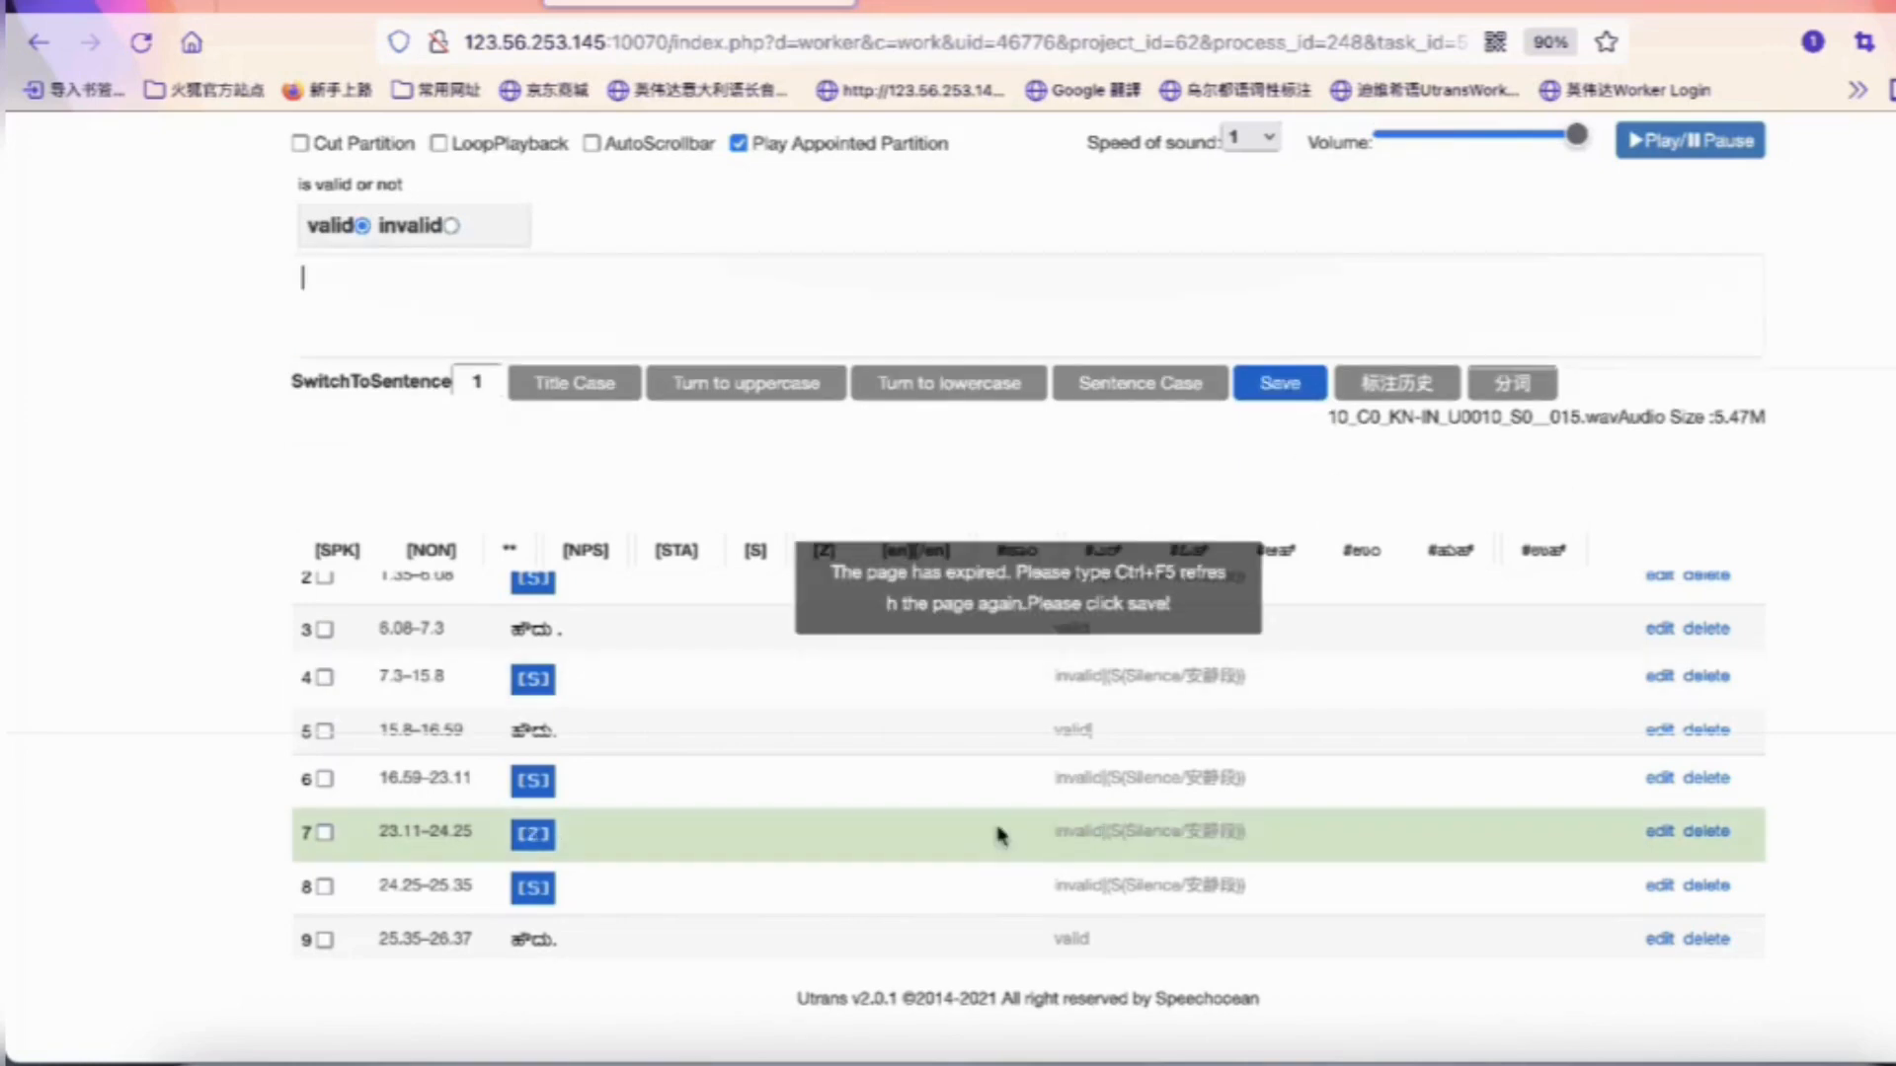
Reload the page, set sentence 7 to invalid S(Silence/安静段) with the [Z] tag, and save it
click(141, 41)
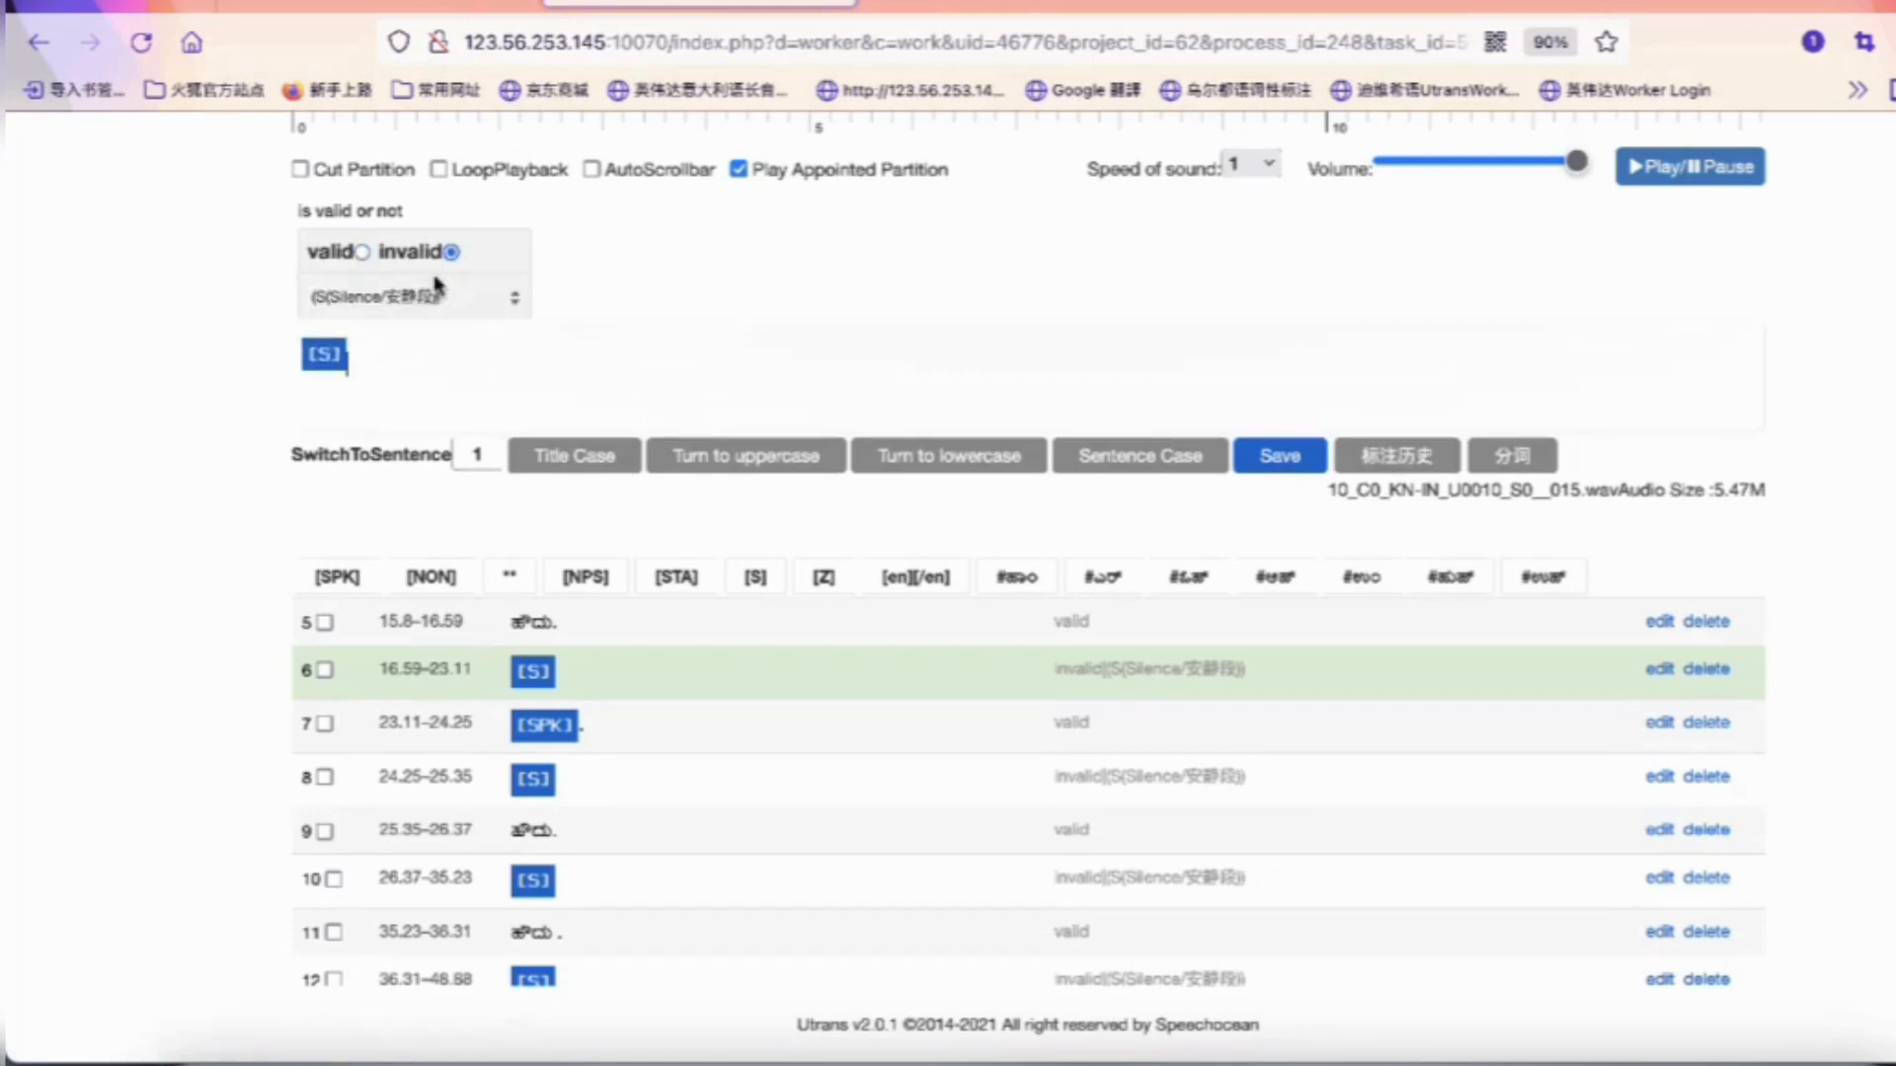
click(823, 578)
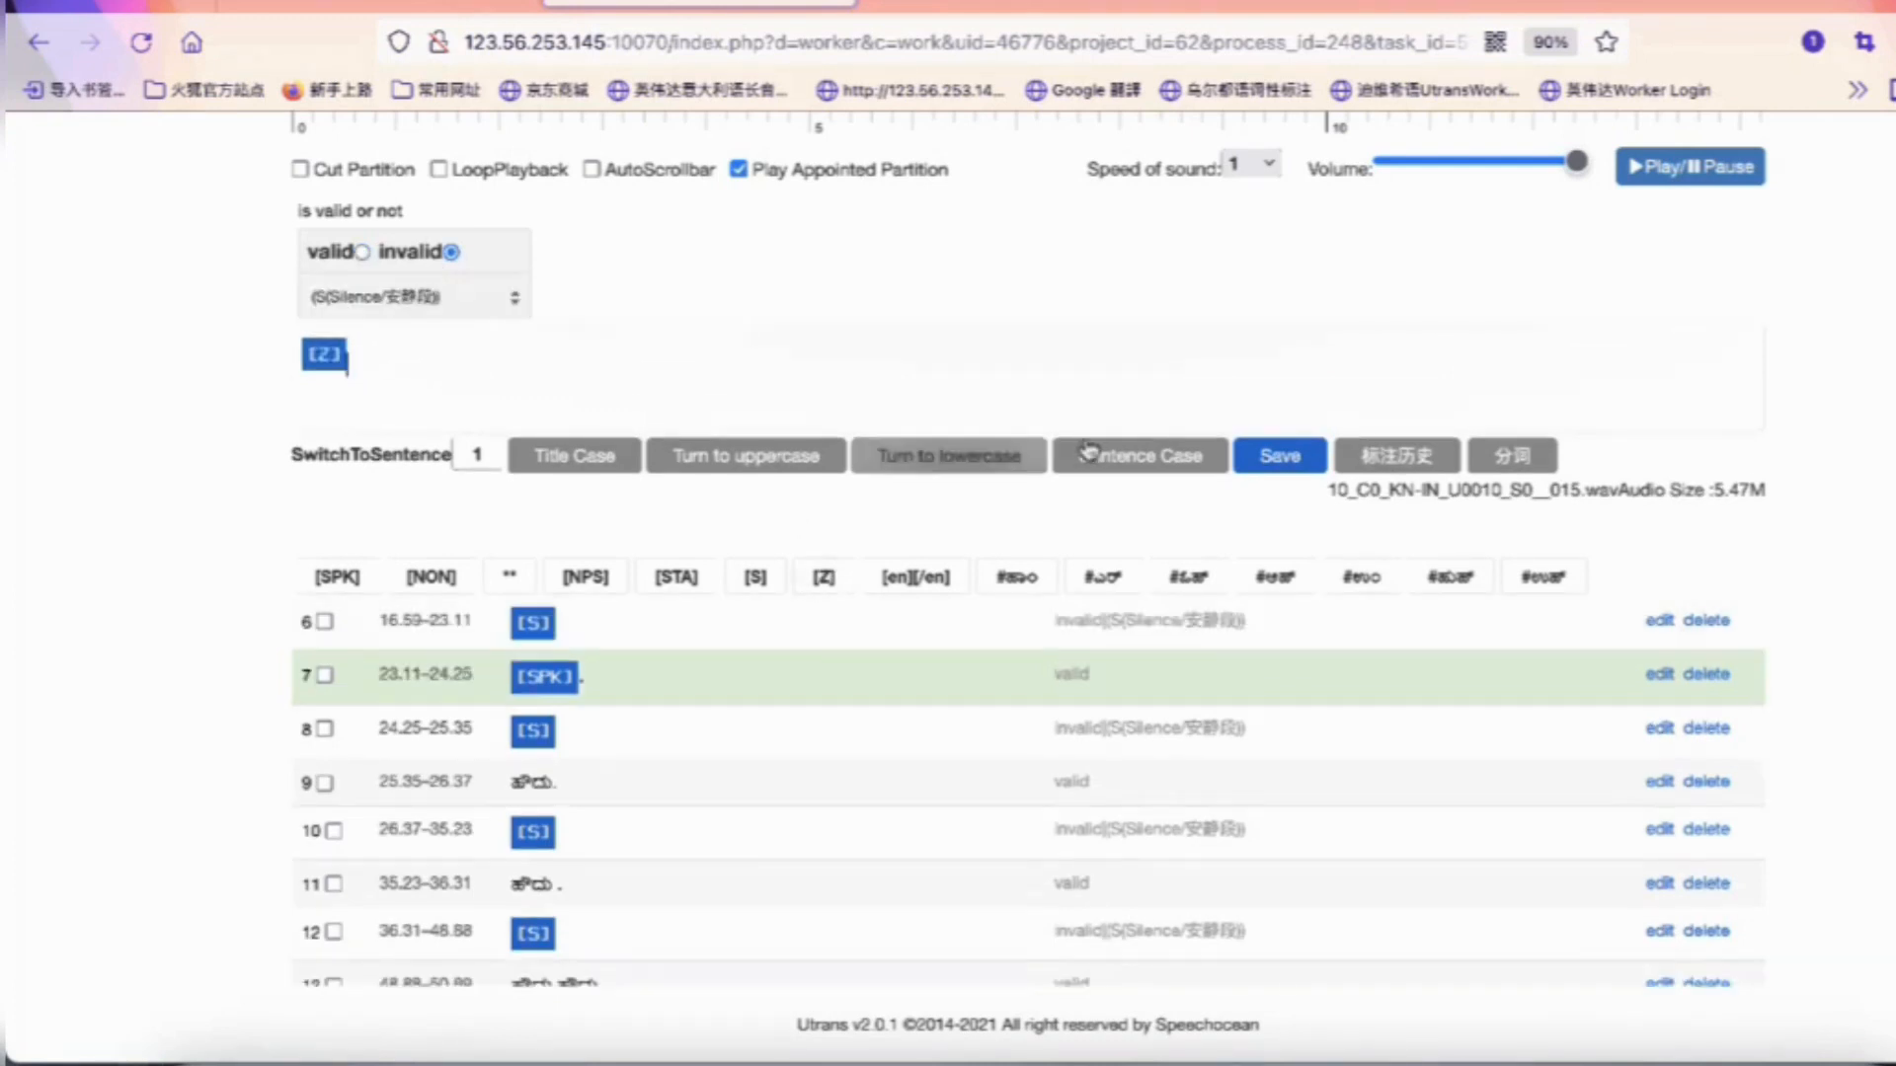
click(1280, 458)
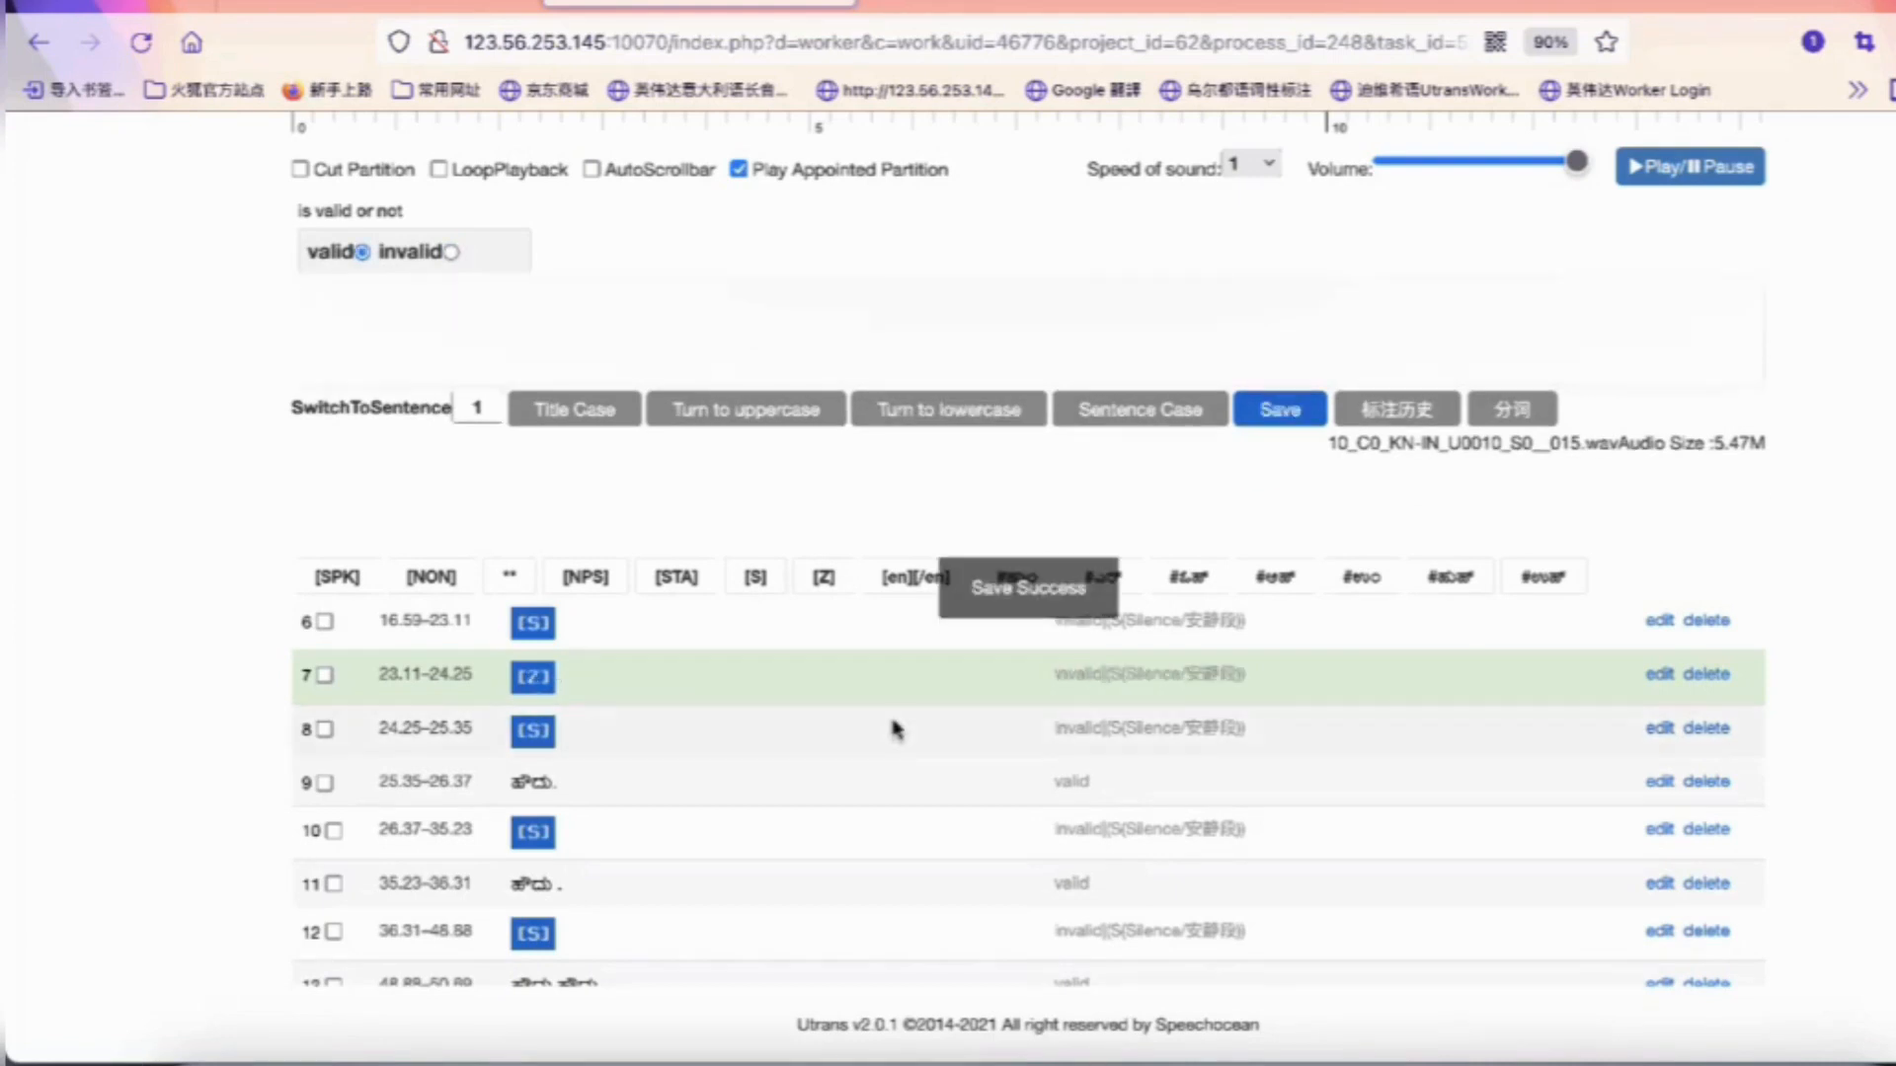
Look through the further sentences and load sentence 35 (134.86–139.49) into the transcription editor
scroll(893, 728, down, 3)
scroll(893, 727, down, 3)
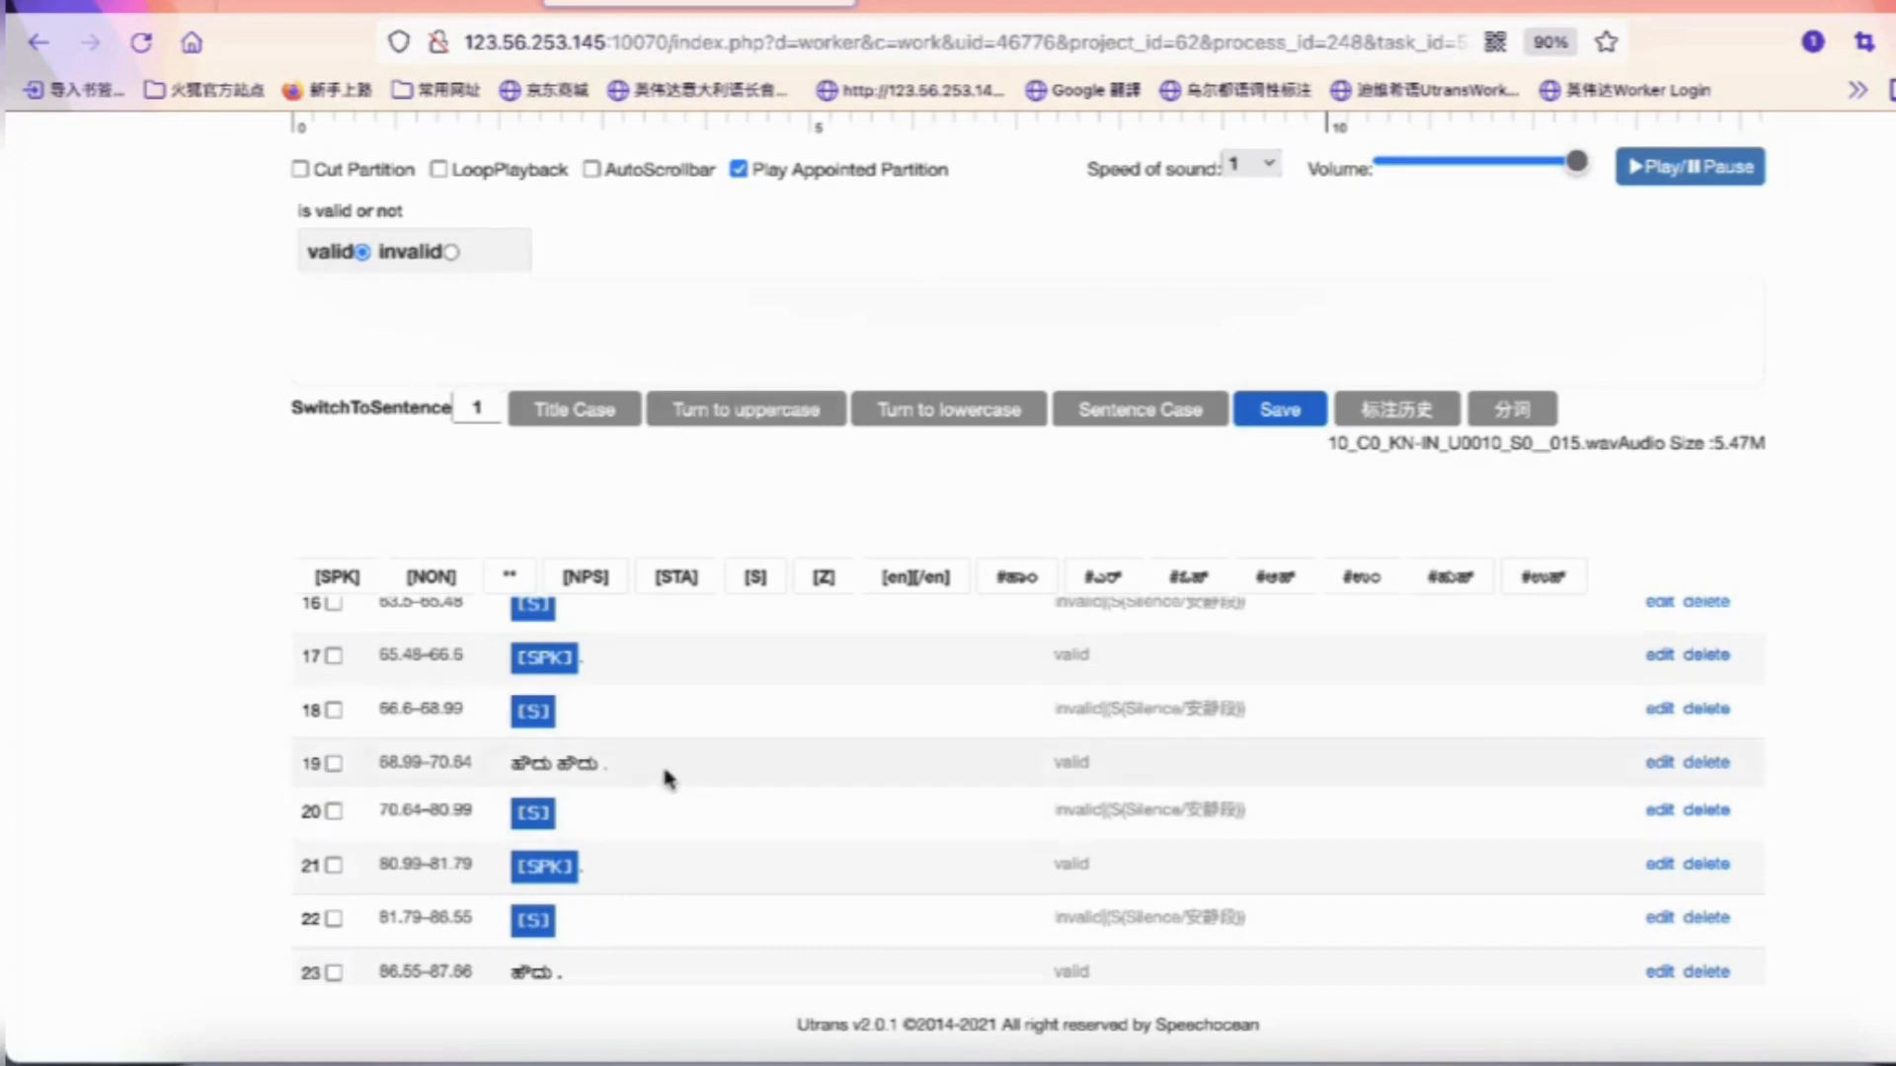
scroll(669, 804, down, 4)
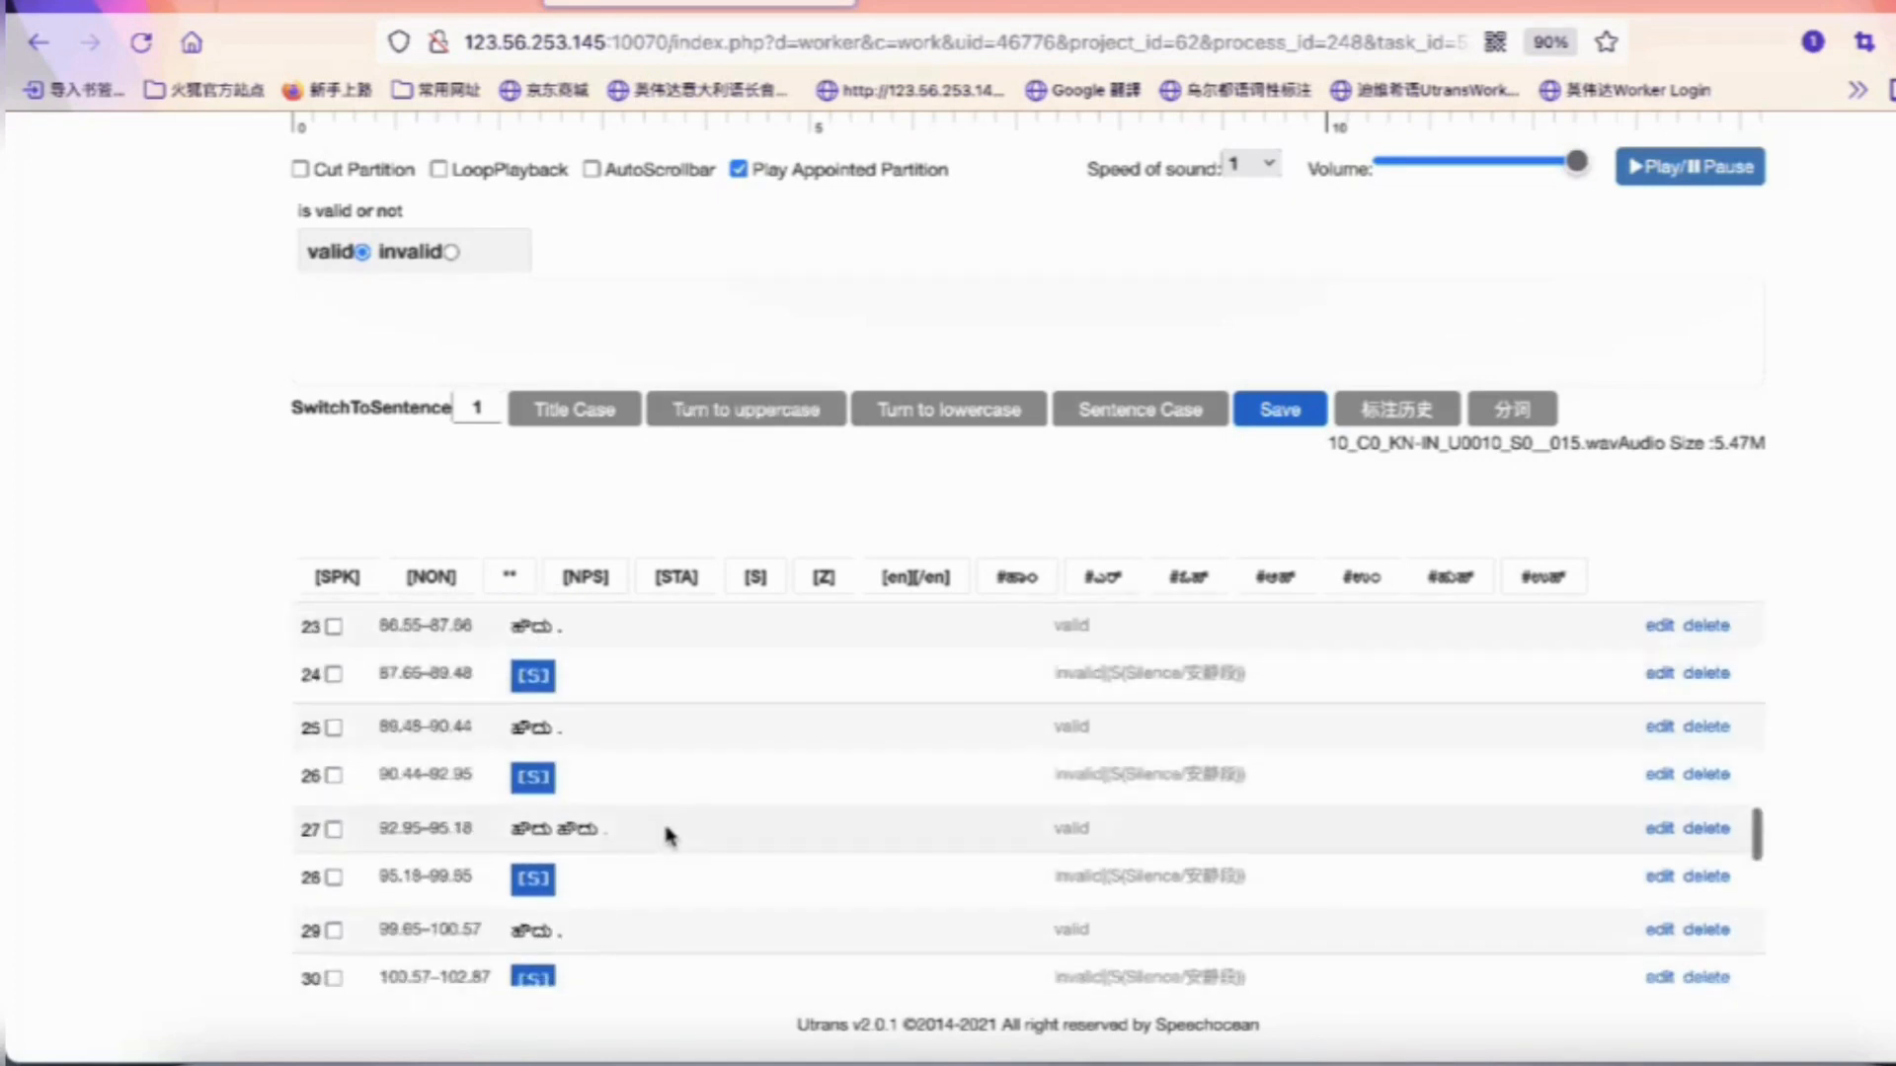
click(670, 841)
click(648, 780)
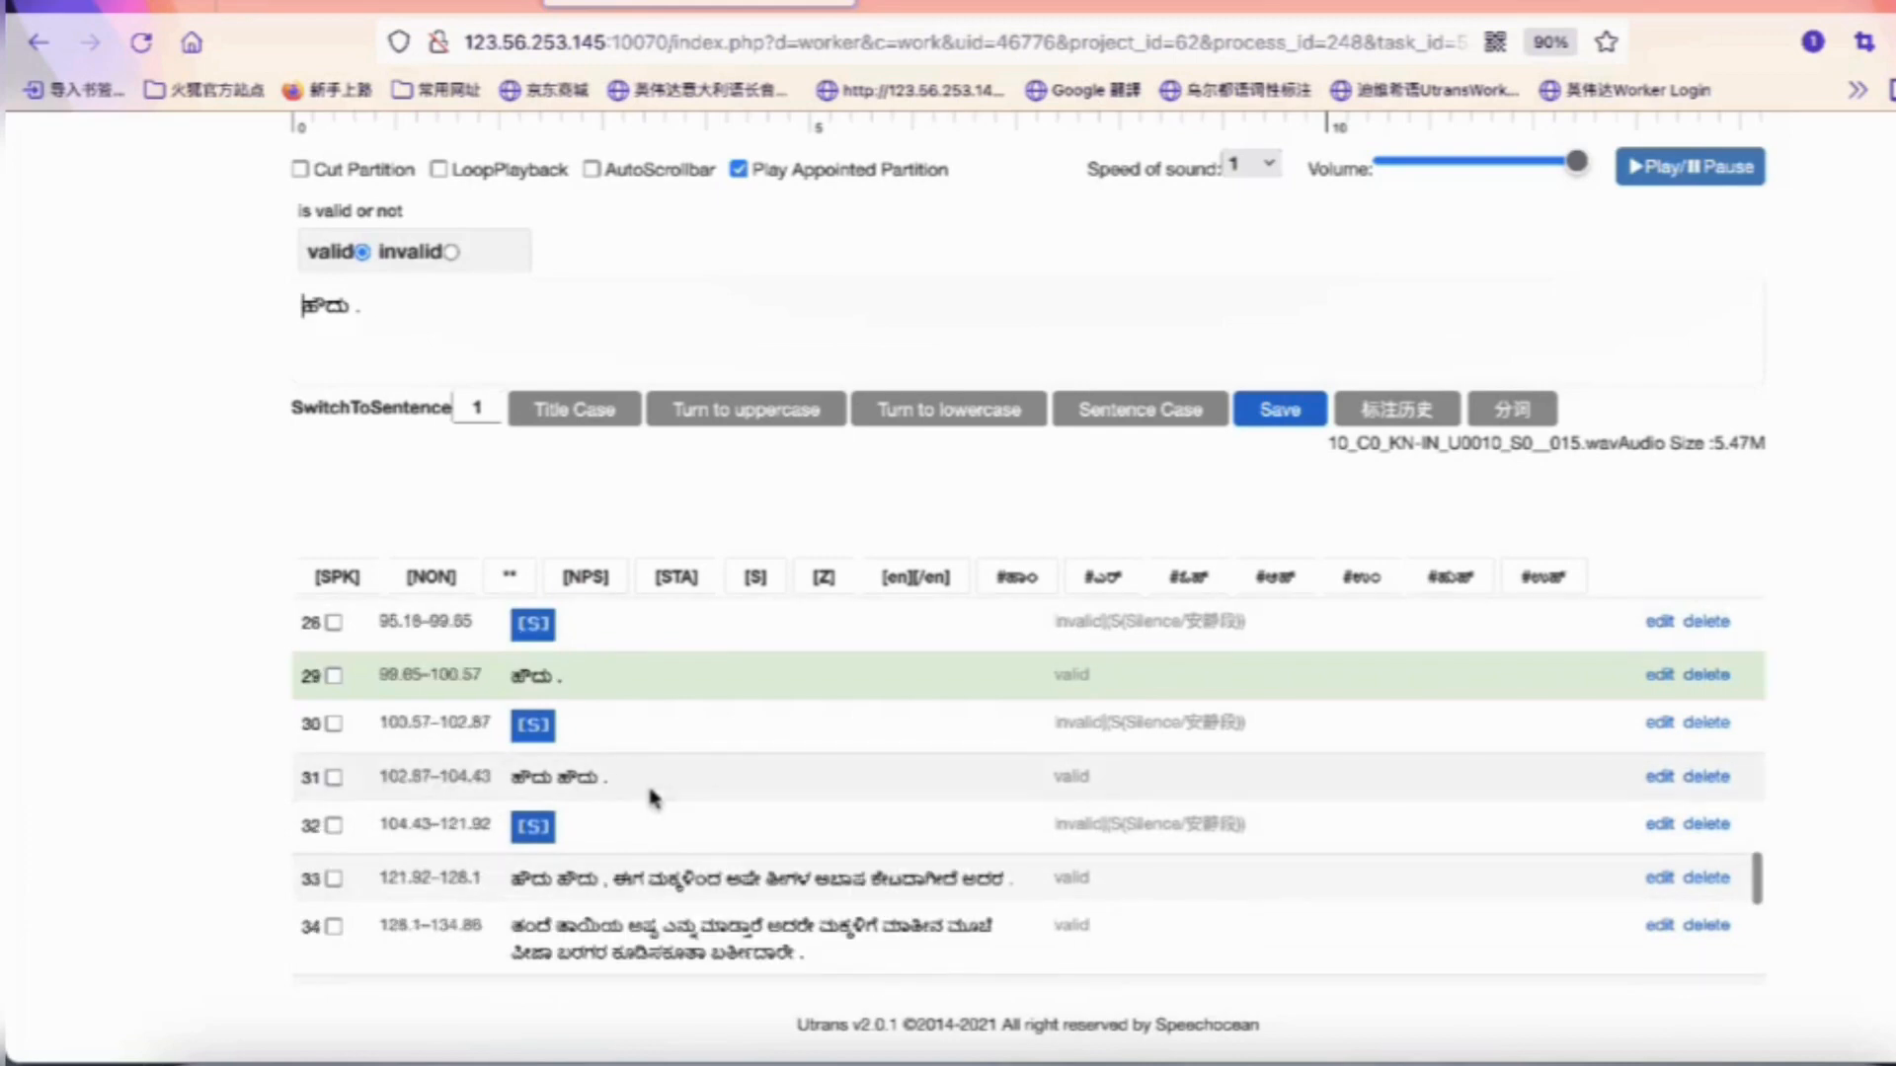
click(647, 780)
click(681, 783)
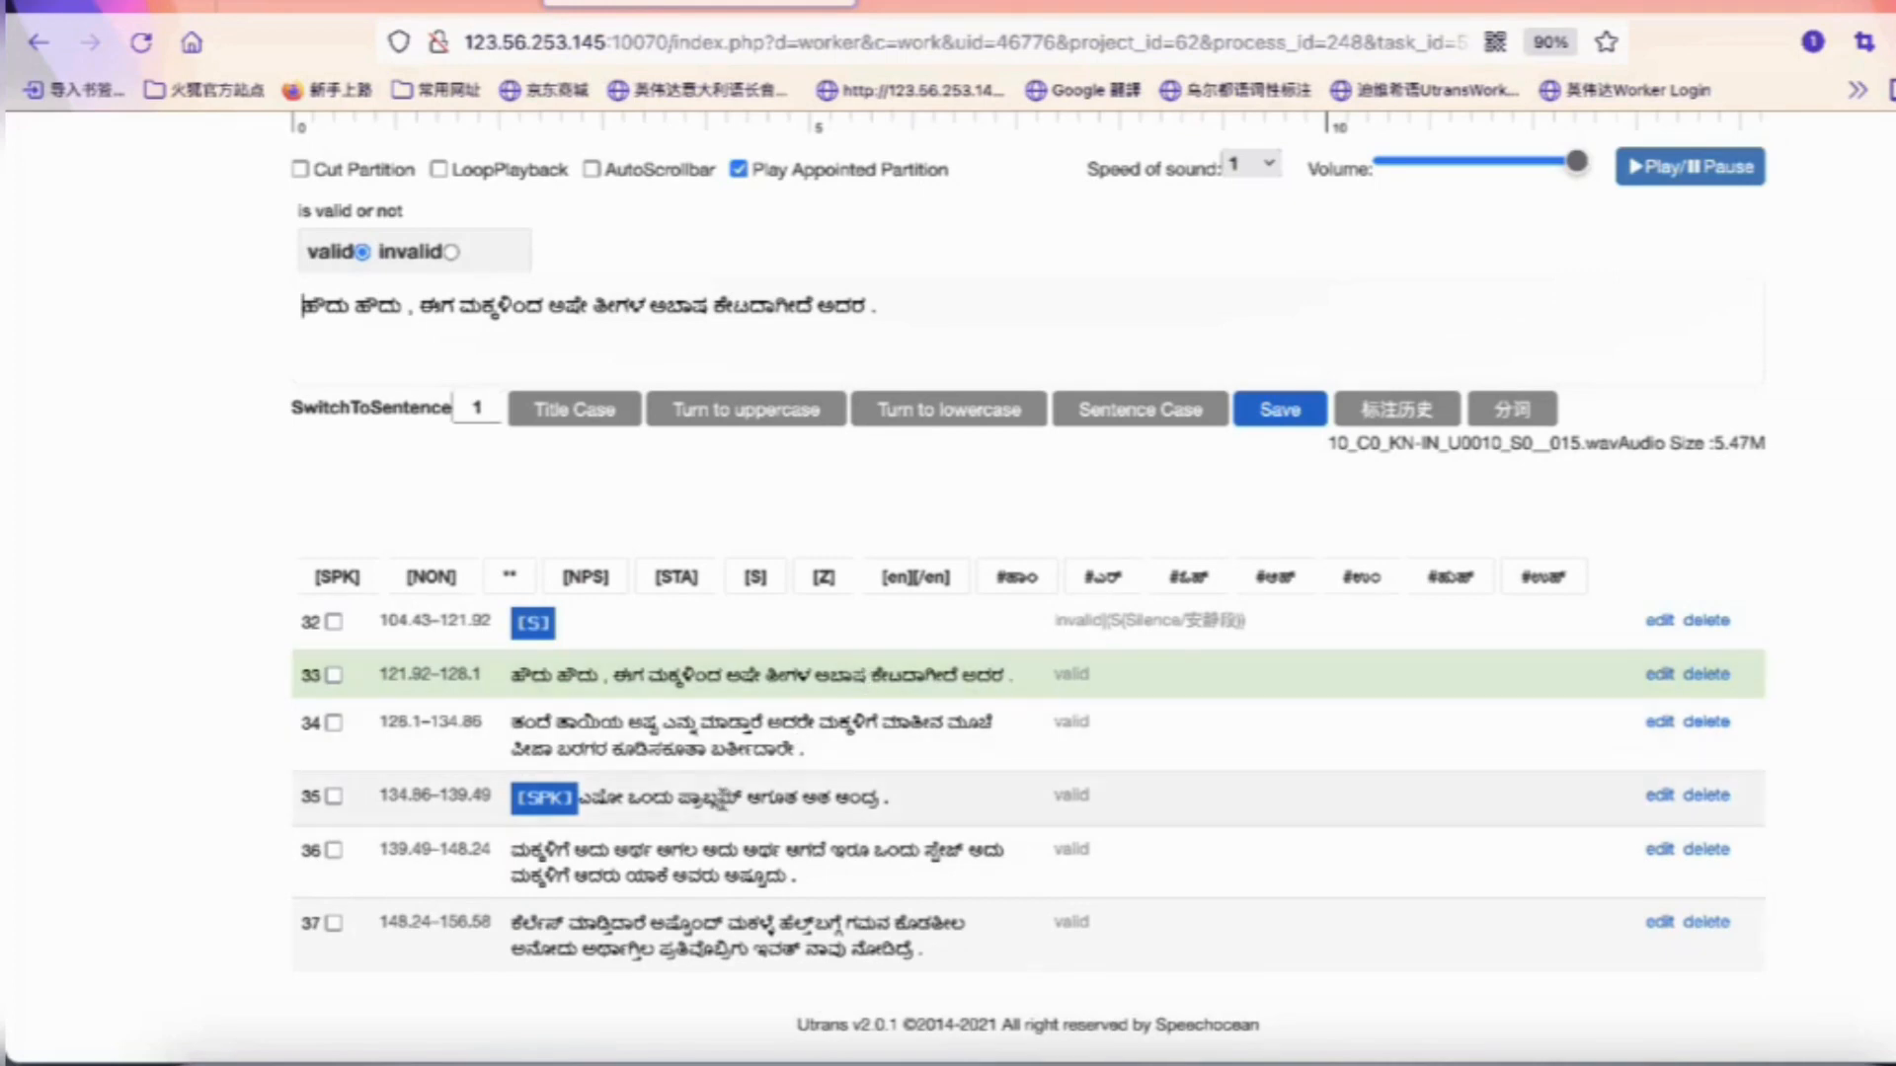
click(727, 802)
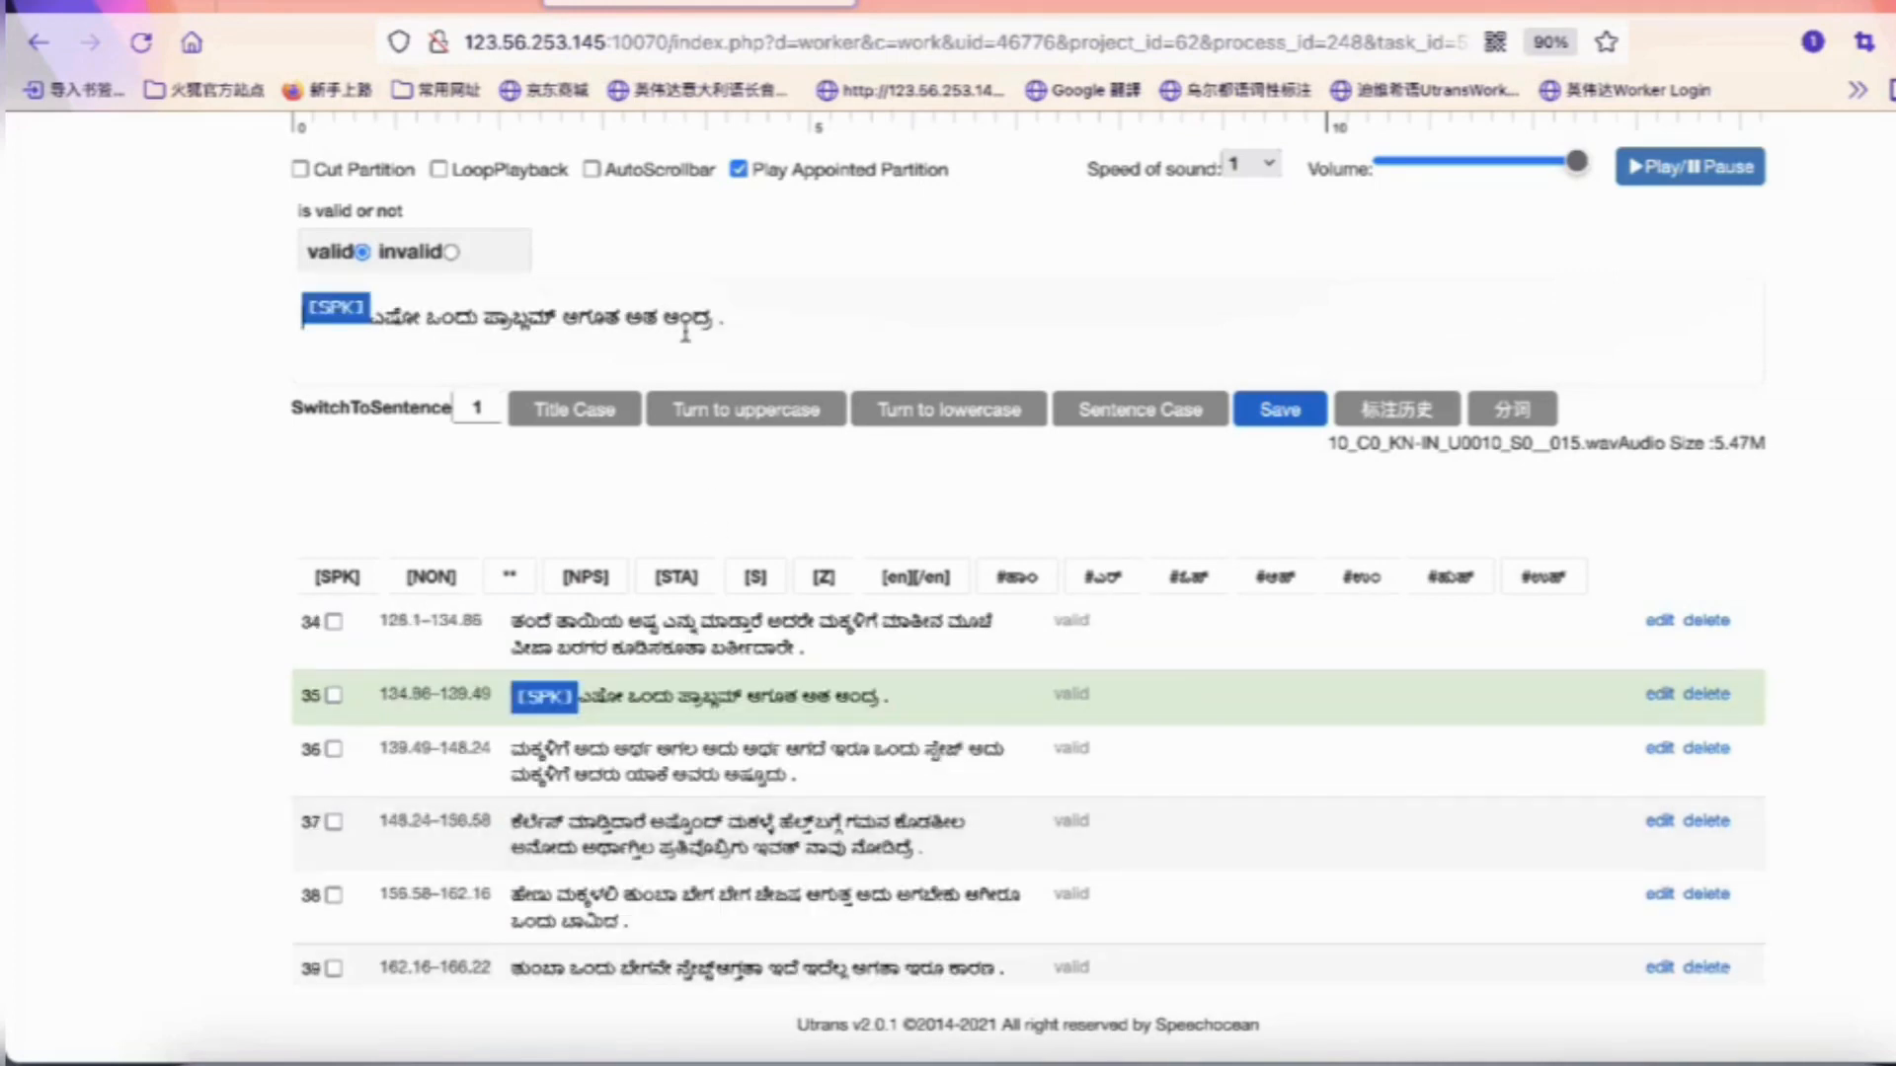
Try out replacing the [SPK] tag at the start of sentence 35's transcription with the #ಓಹ್ filler label
scroll(632, 844, down, 6)
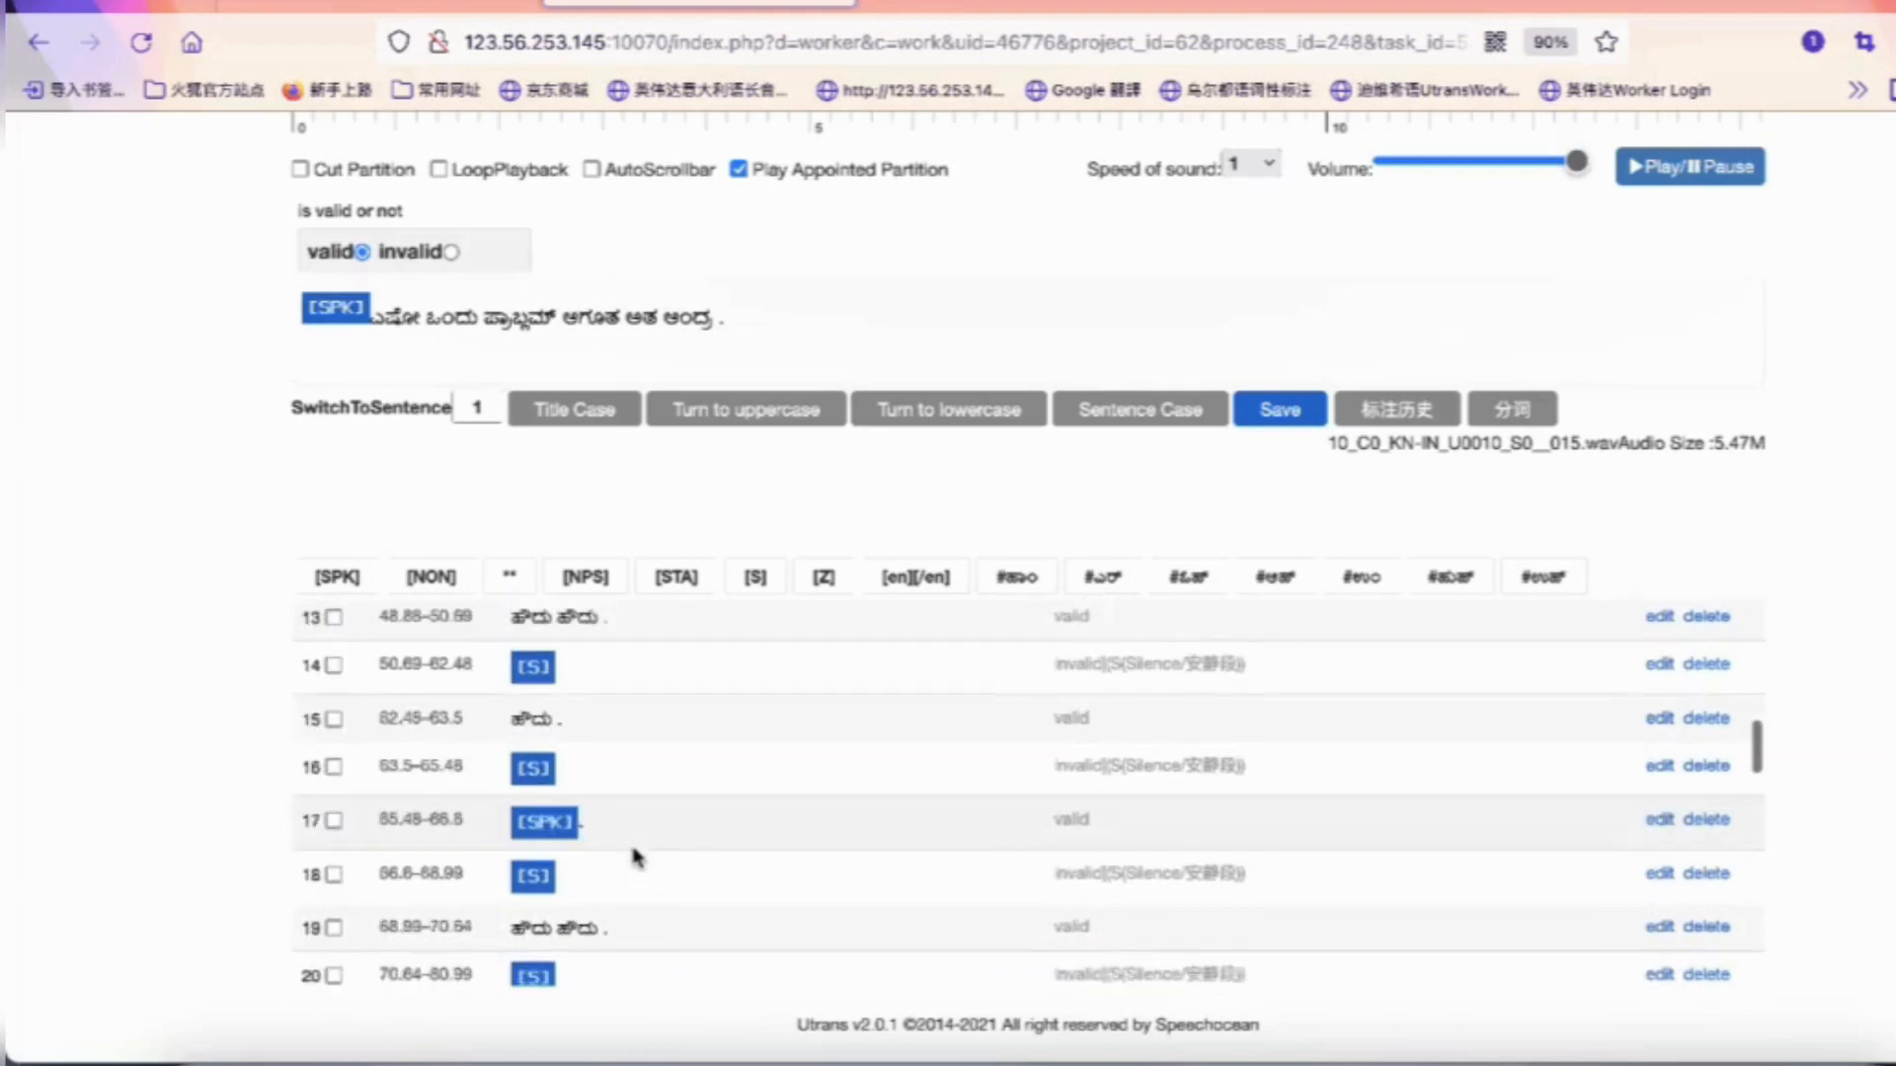
scroll(635, 857, down, 8)
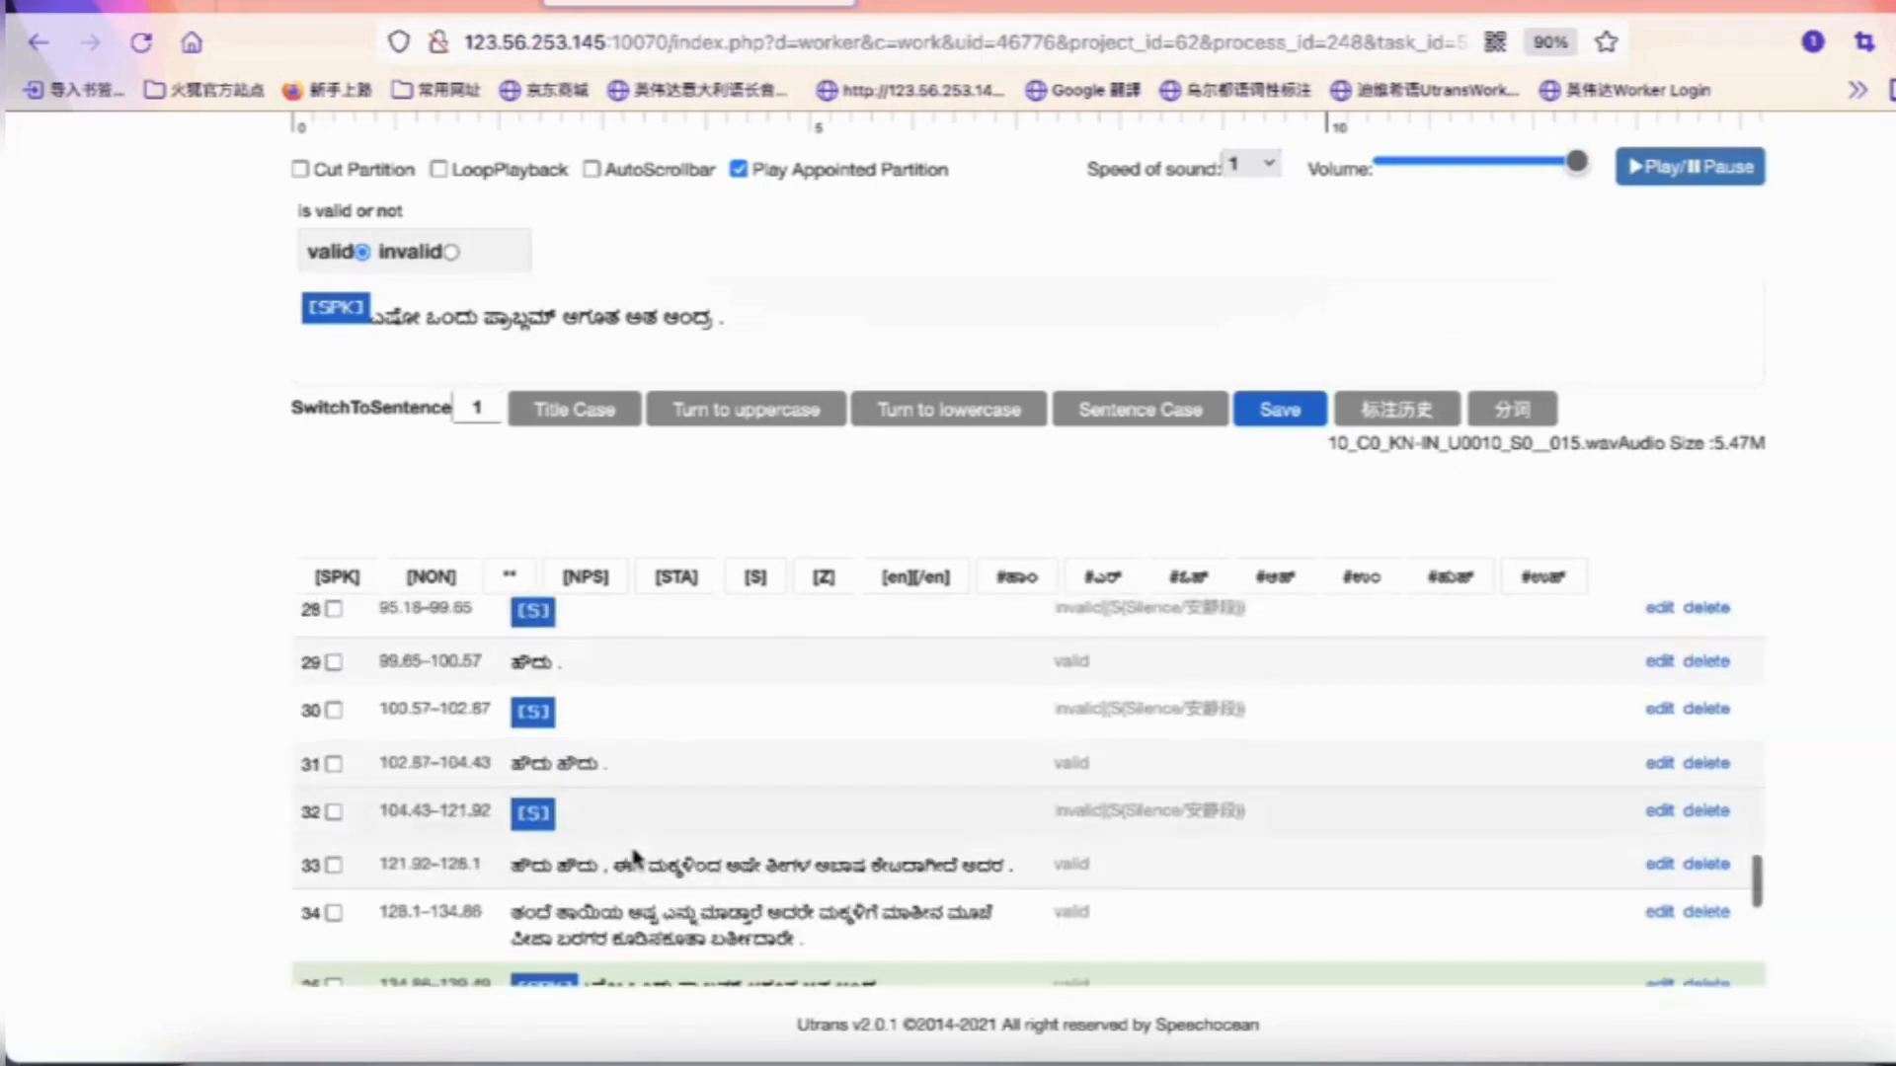
scroll(635, 857, down, 2)
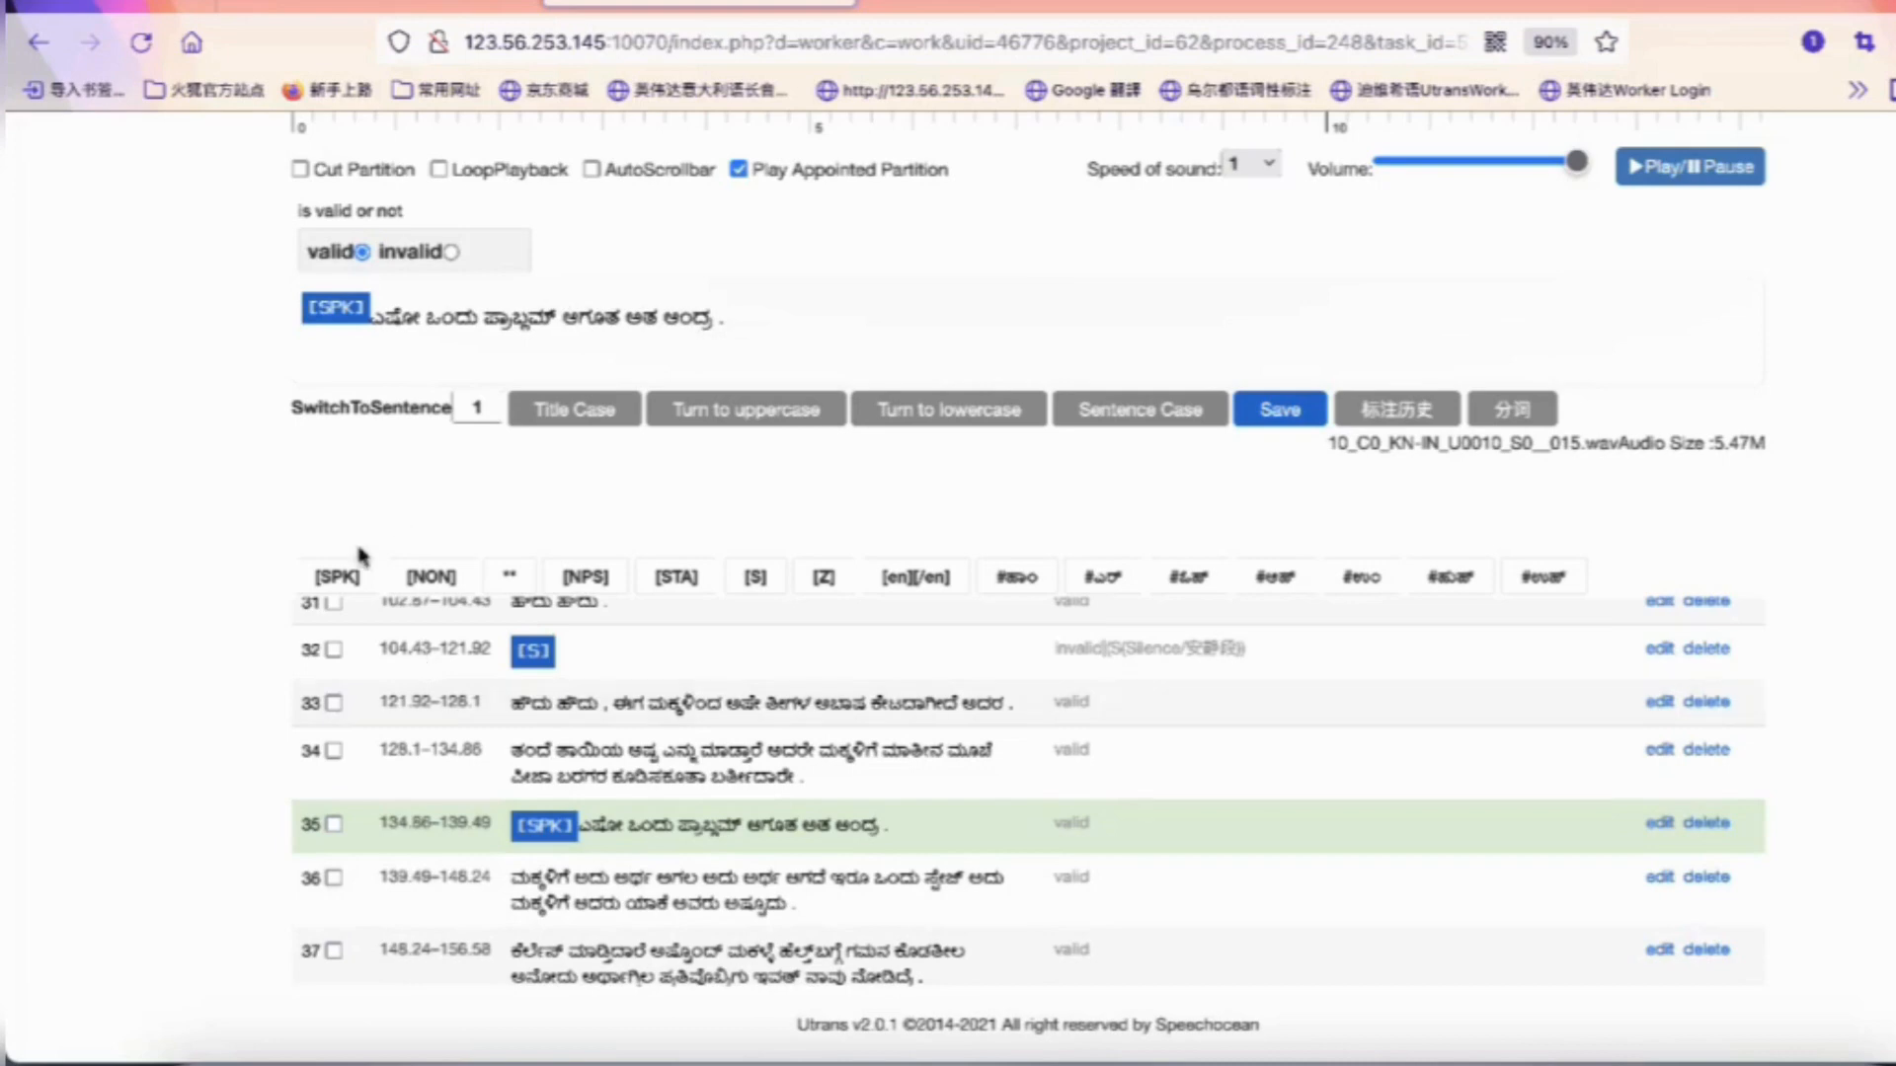
click(341, 326)
key(BackSpace)
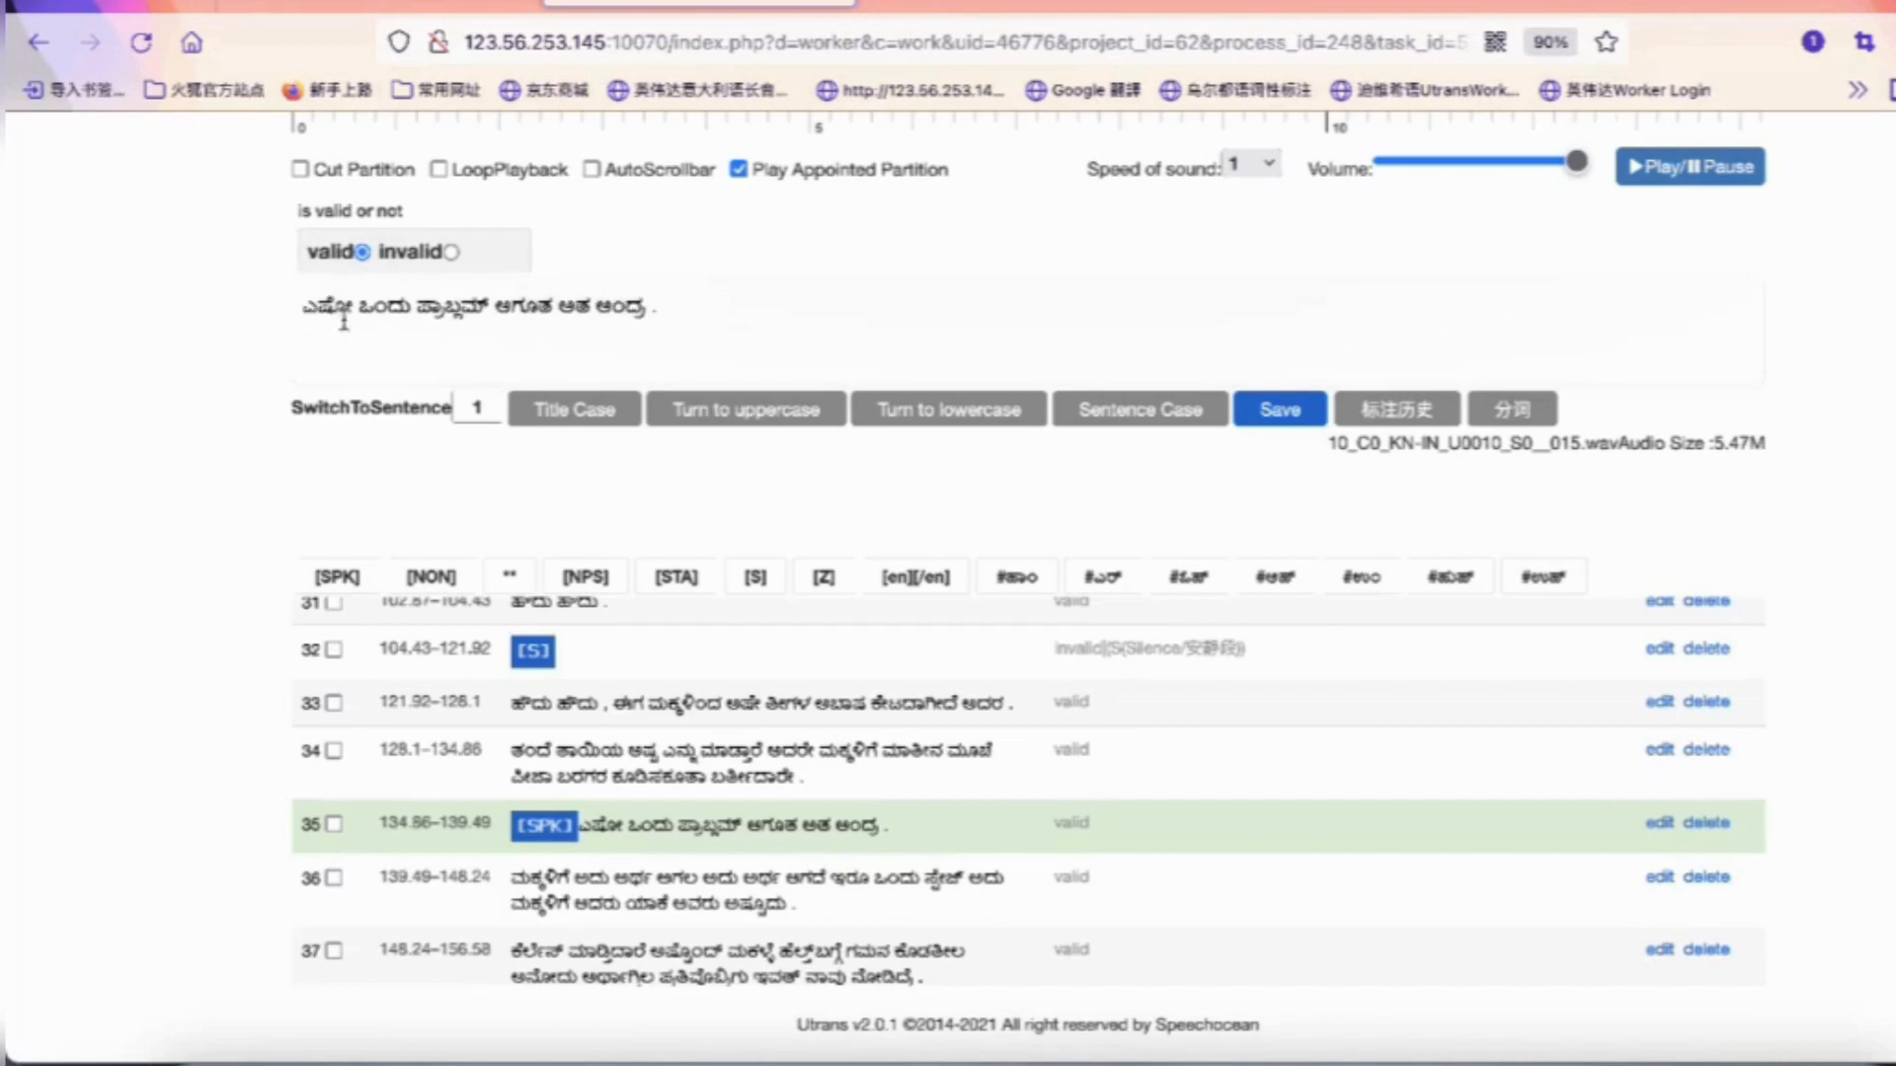
click(1202, 589)
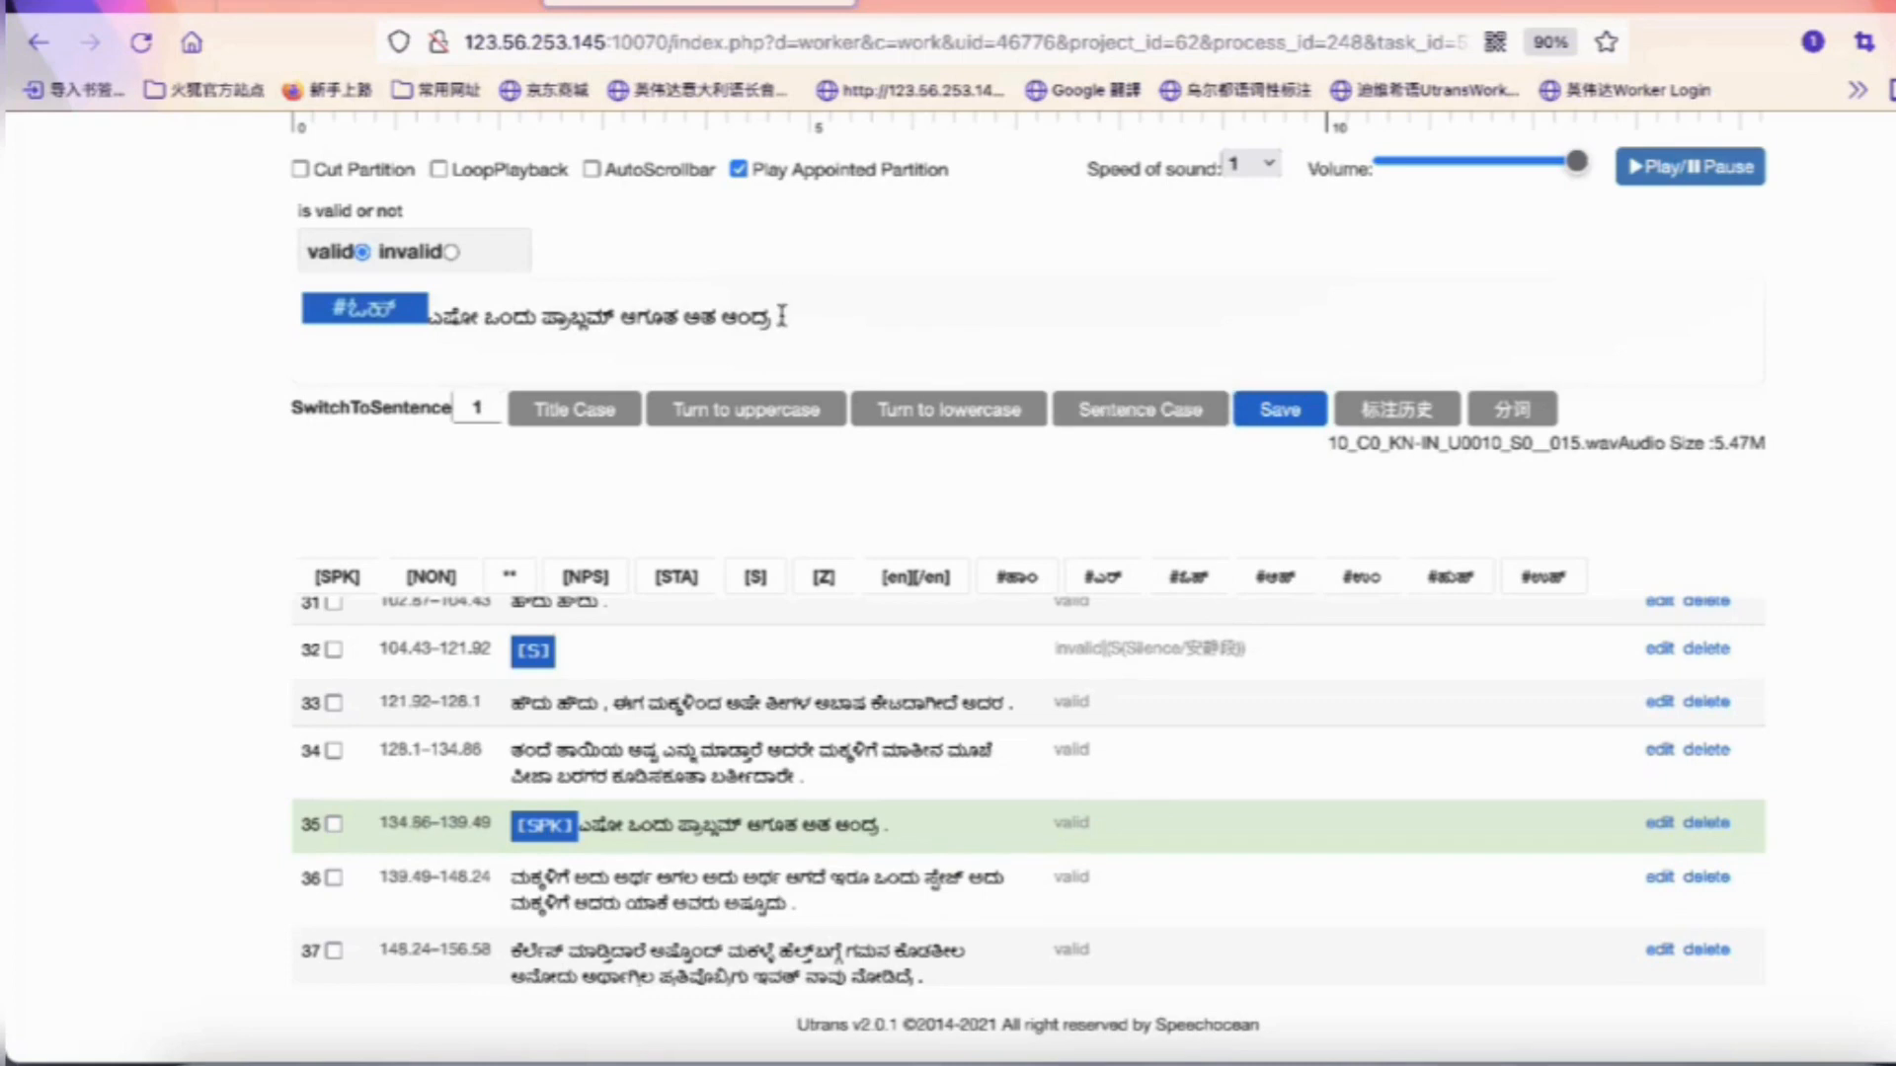
click(437, 332)
Load the last sentence, 41 (173.16–179.33), into the transcription editor
scroll(827, 973, down, 2)
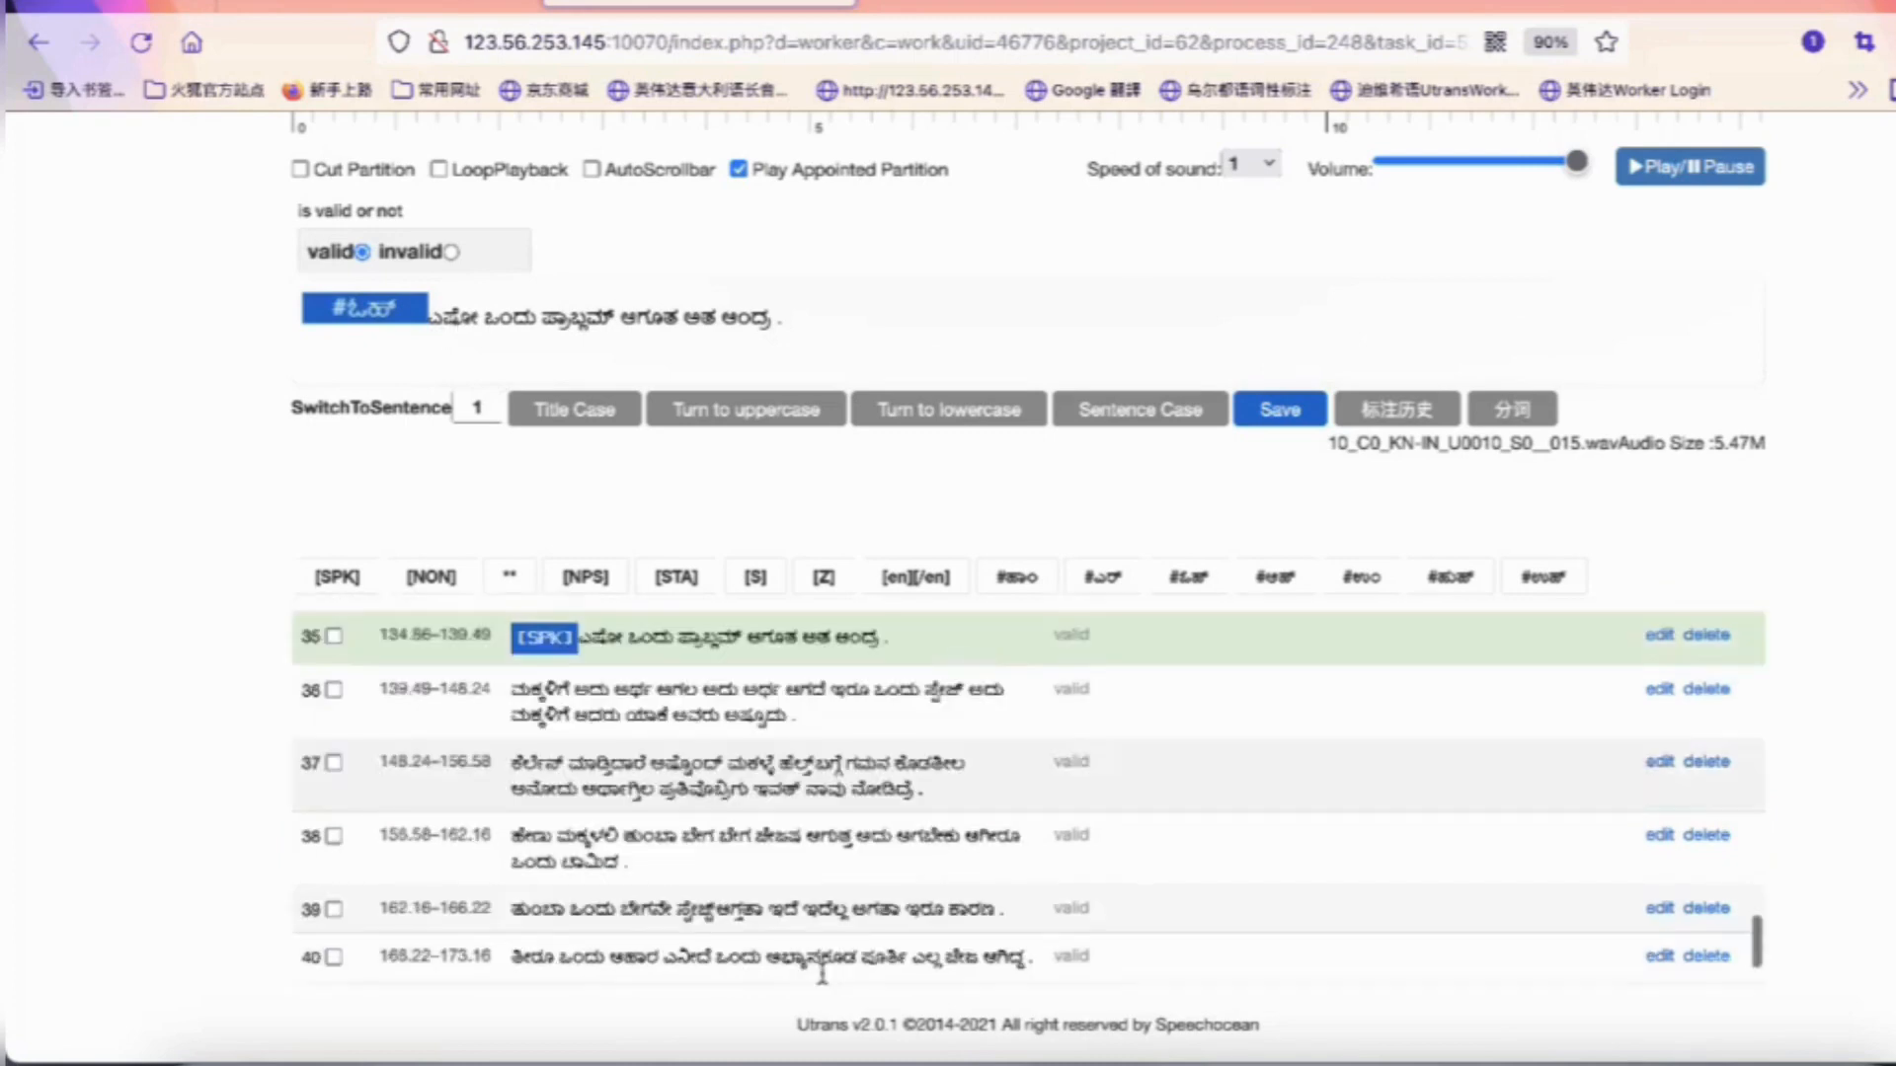
scroll(830, 973, down, 1)
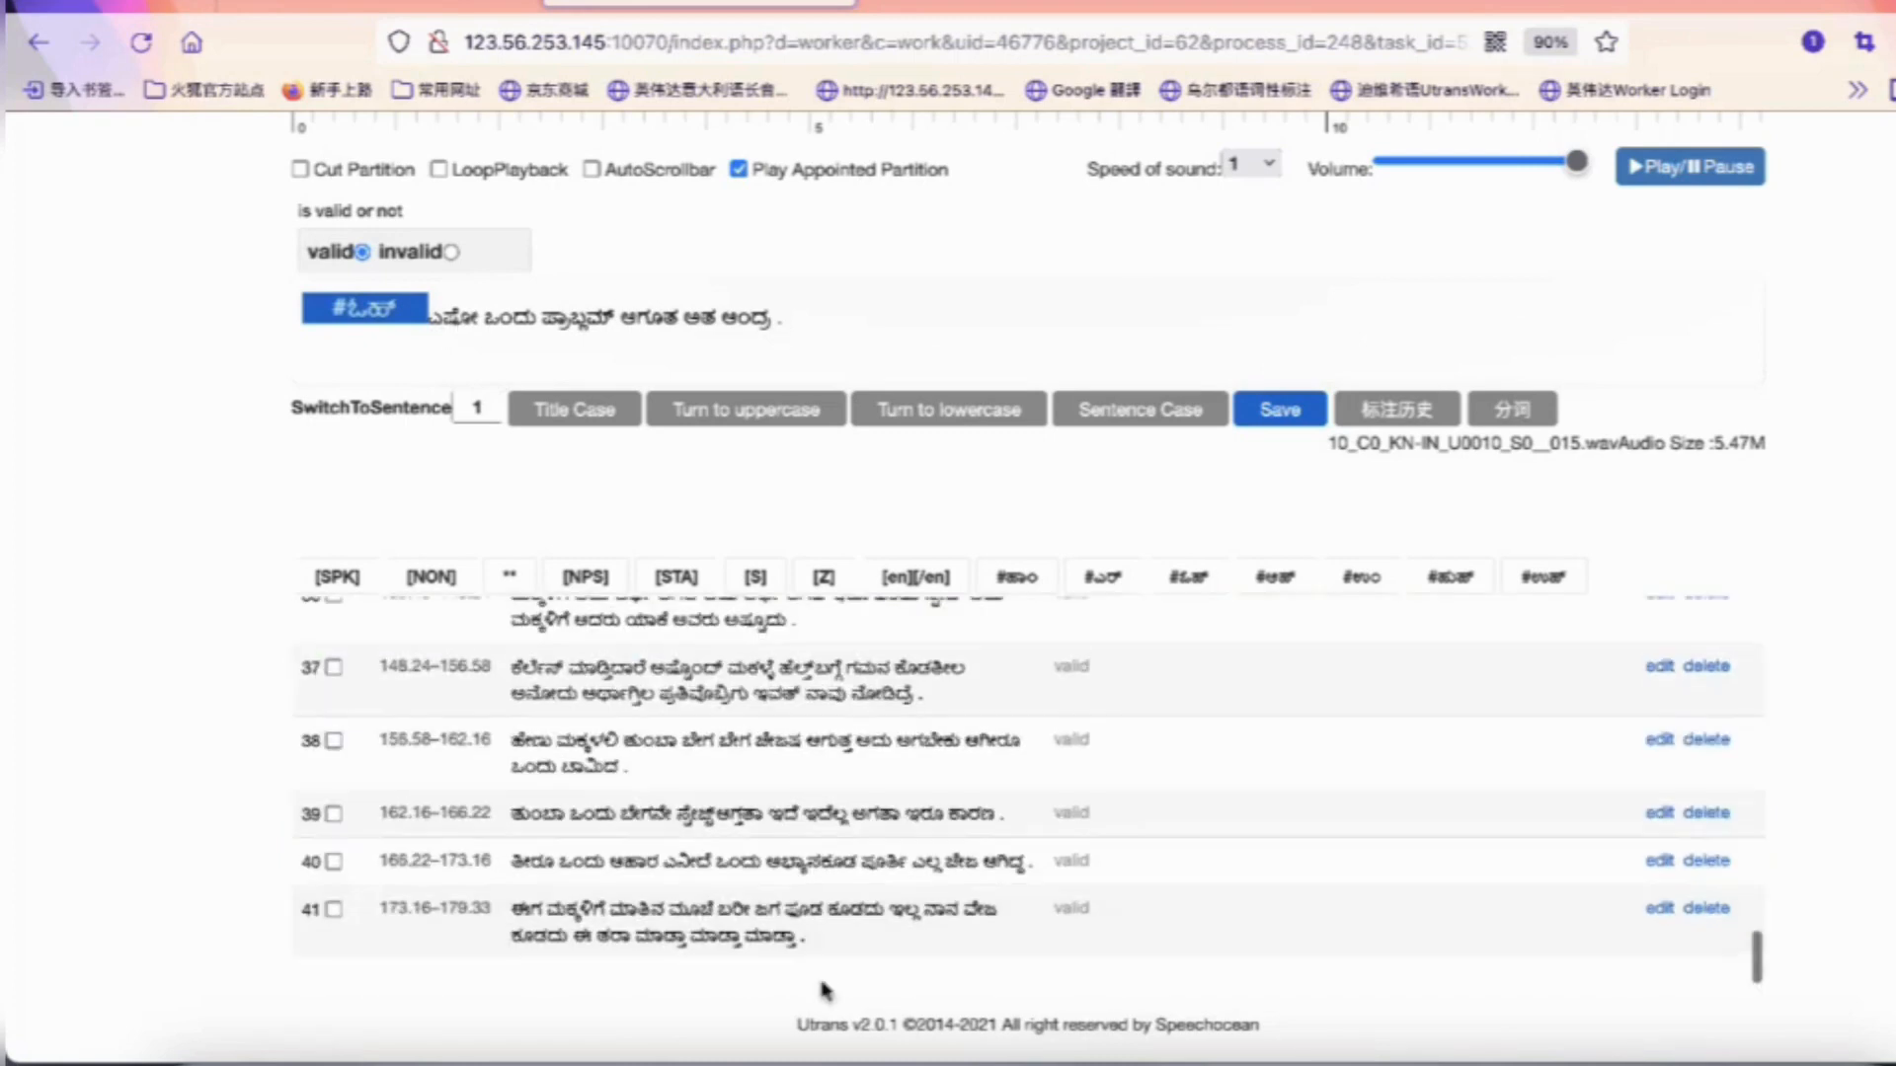
click(856, 933)
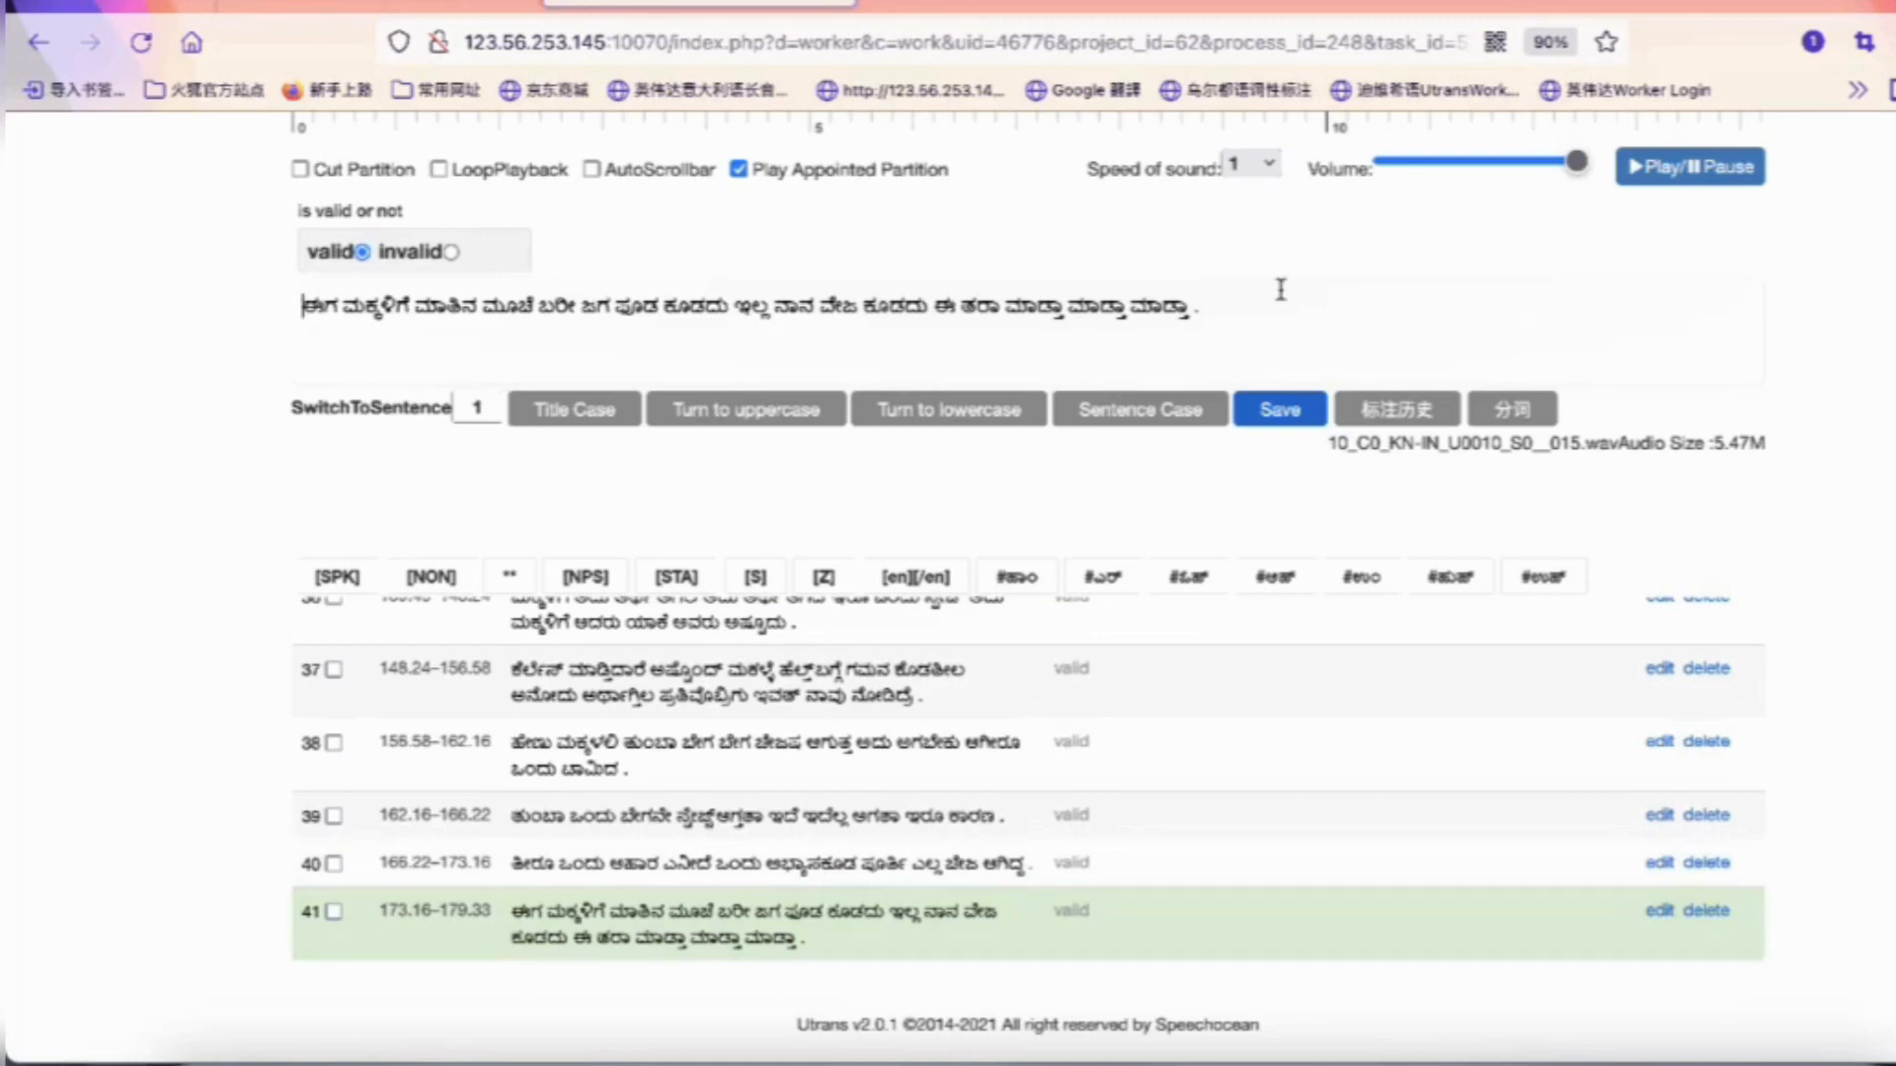
Examine the task's Submit option and waveform, and review the sentence list from the end back to sentence 1
scroll(1349, 317, up, 3)
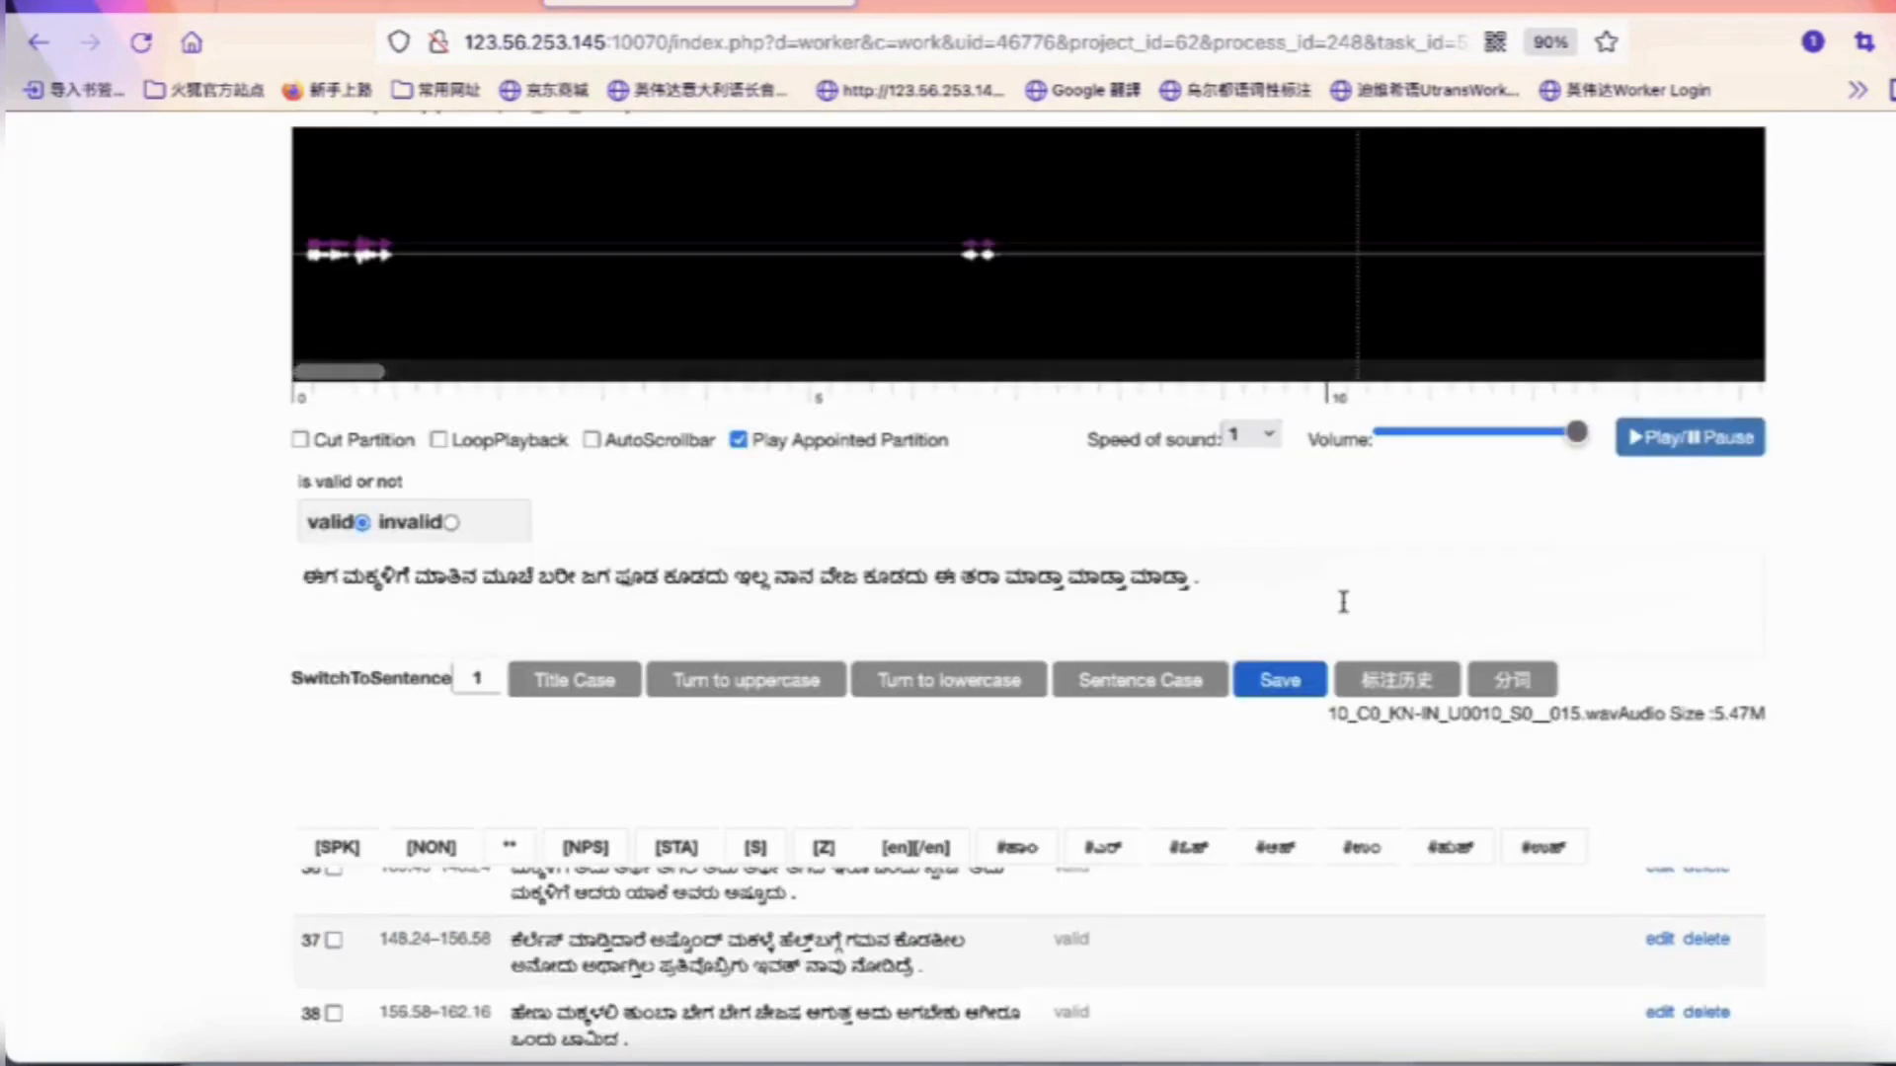
scroll(1333, 605, up, 2)
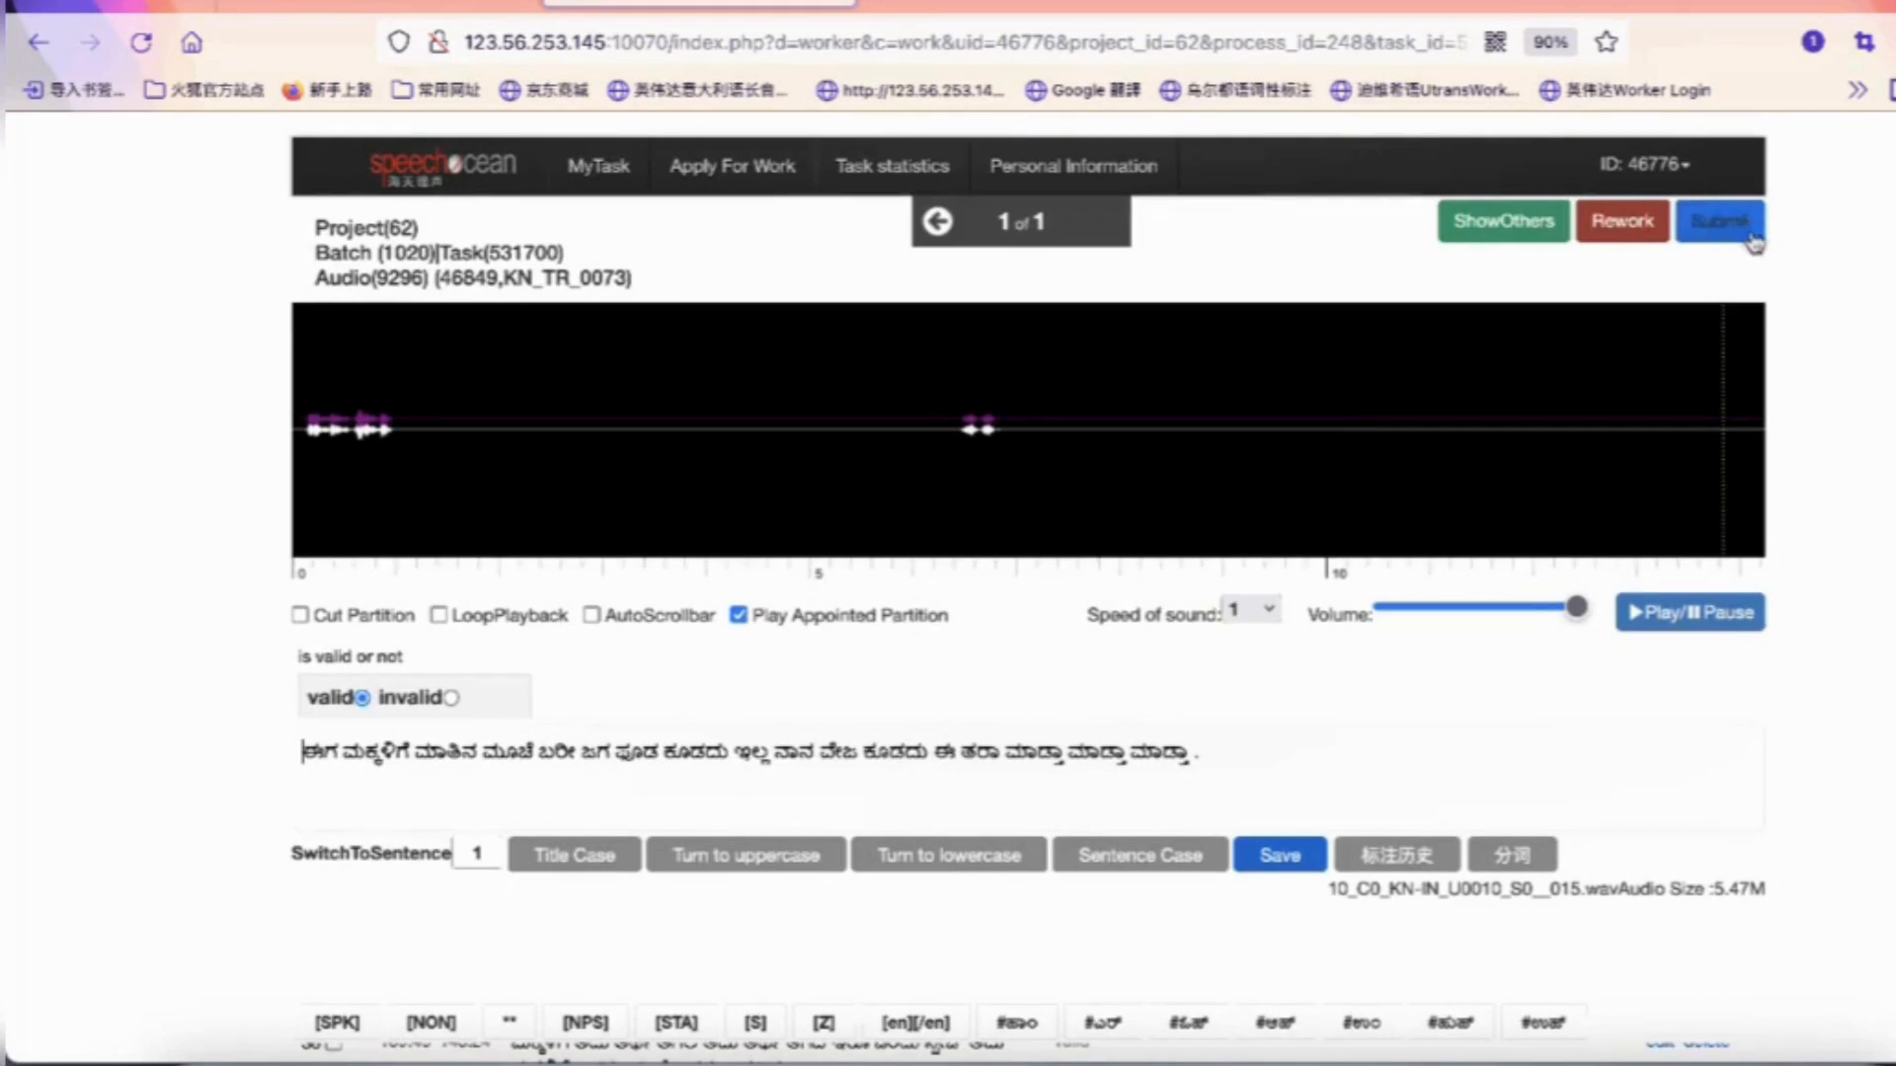
scroll(1574, 698, down, 5)
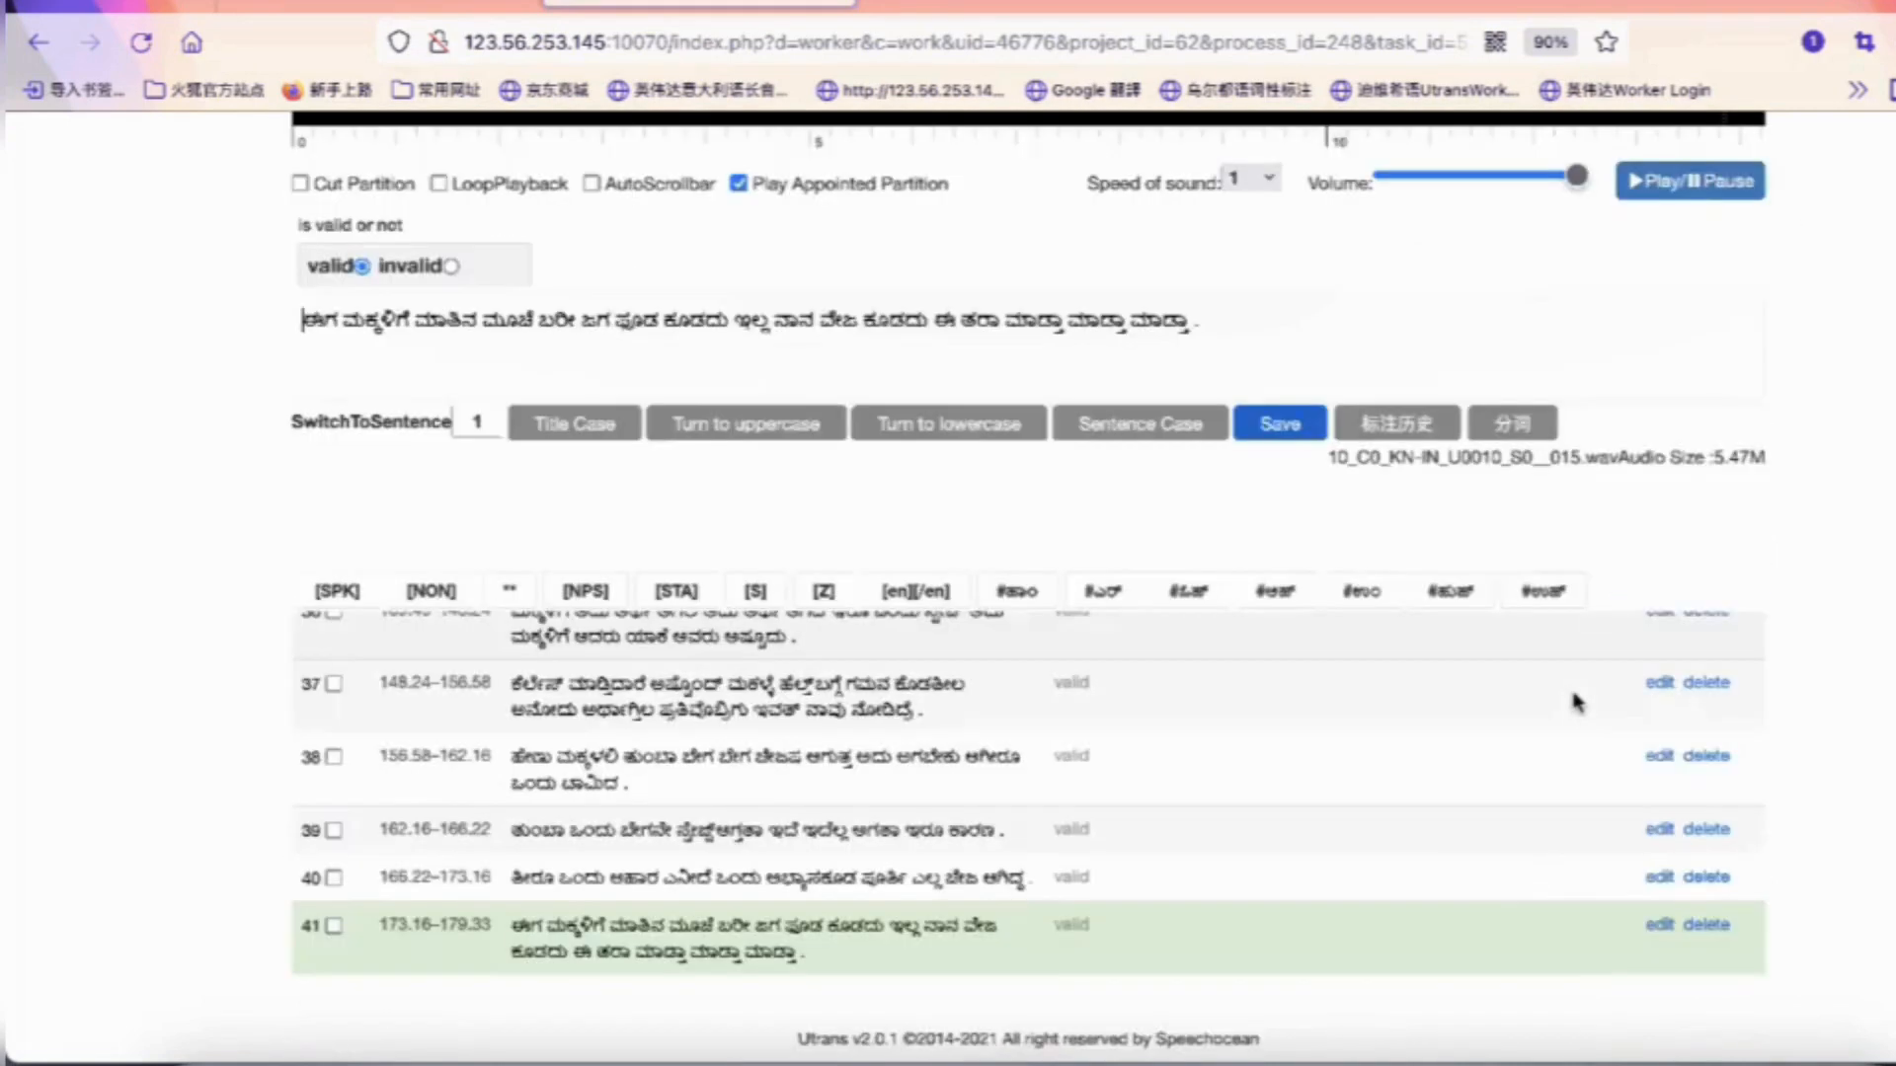
scroll(1574, 701, up, 3)
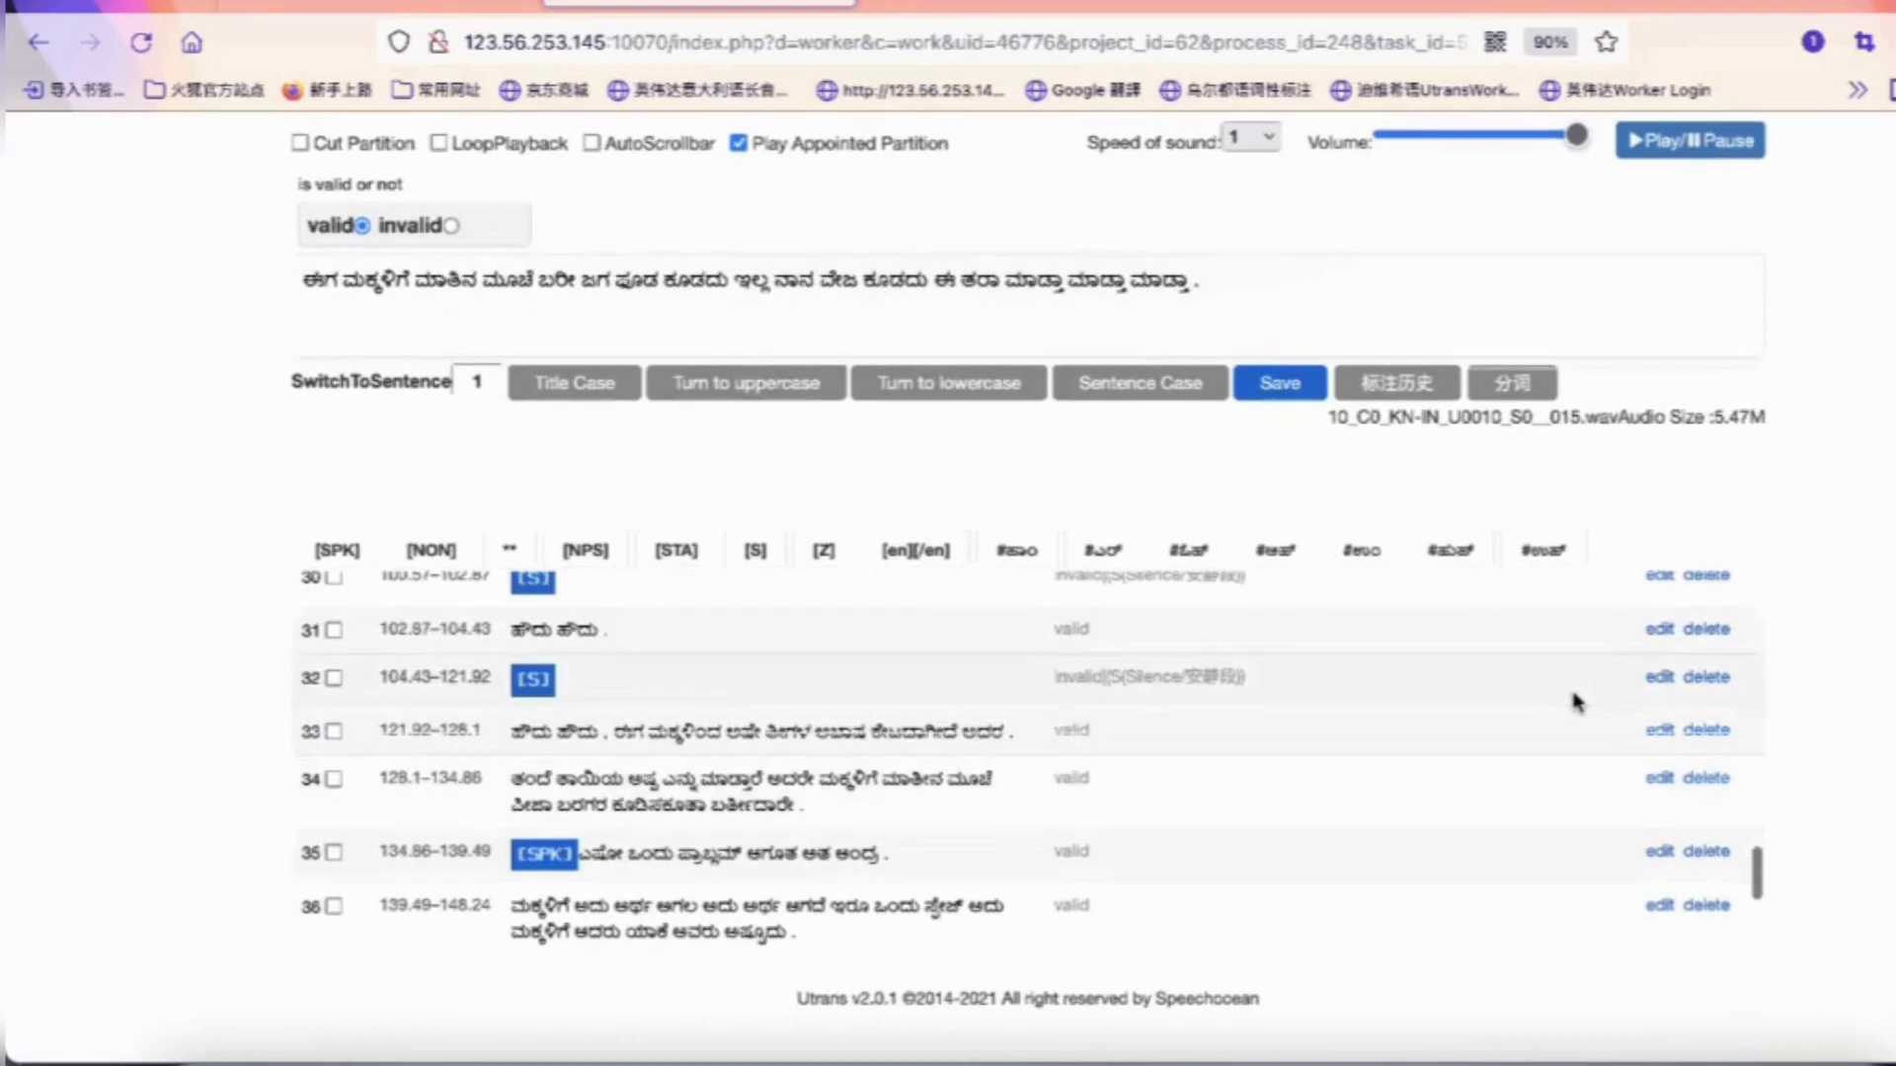
scroll(1574, 701, up, 9)
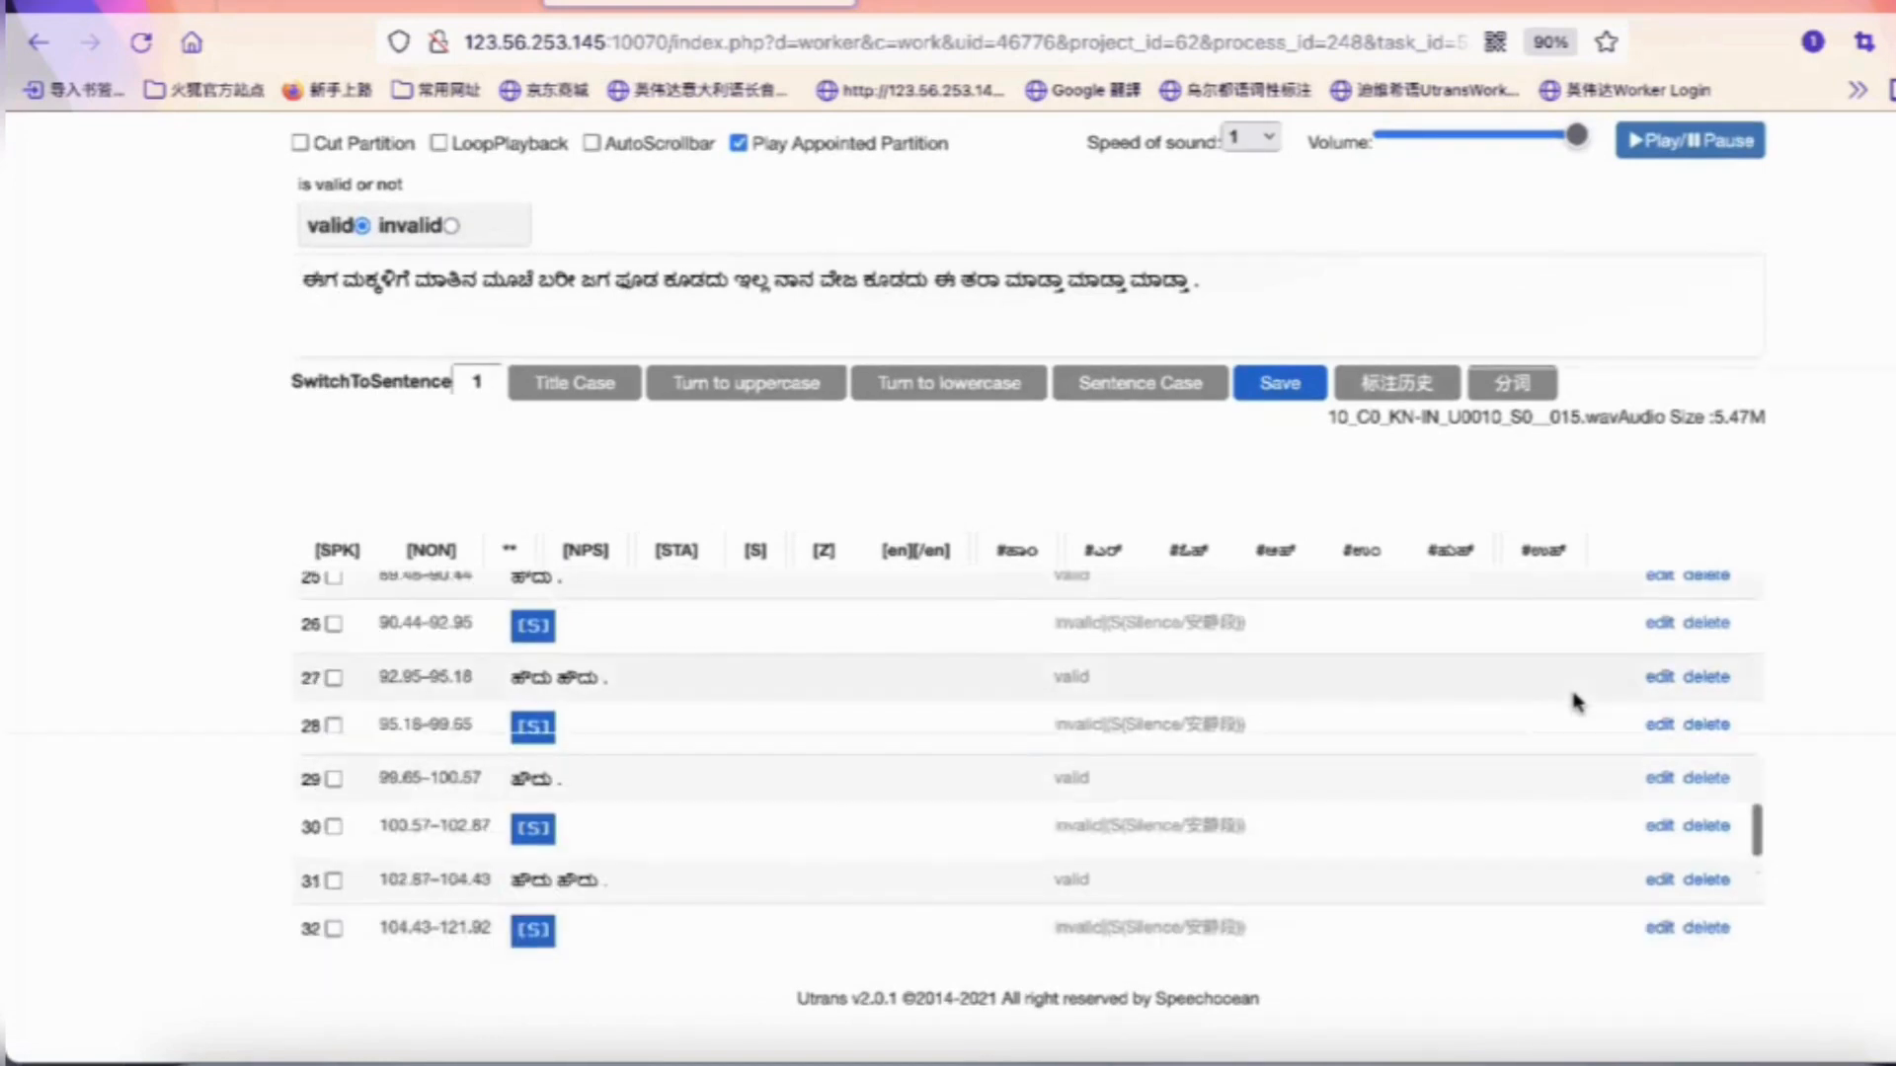
scroll(1574, 701, up, 6)
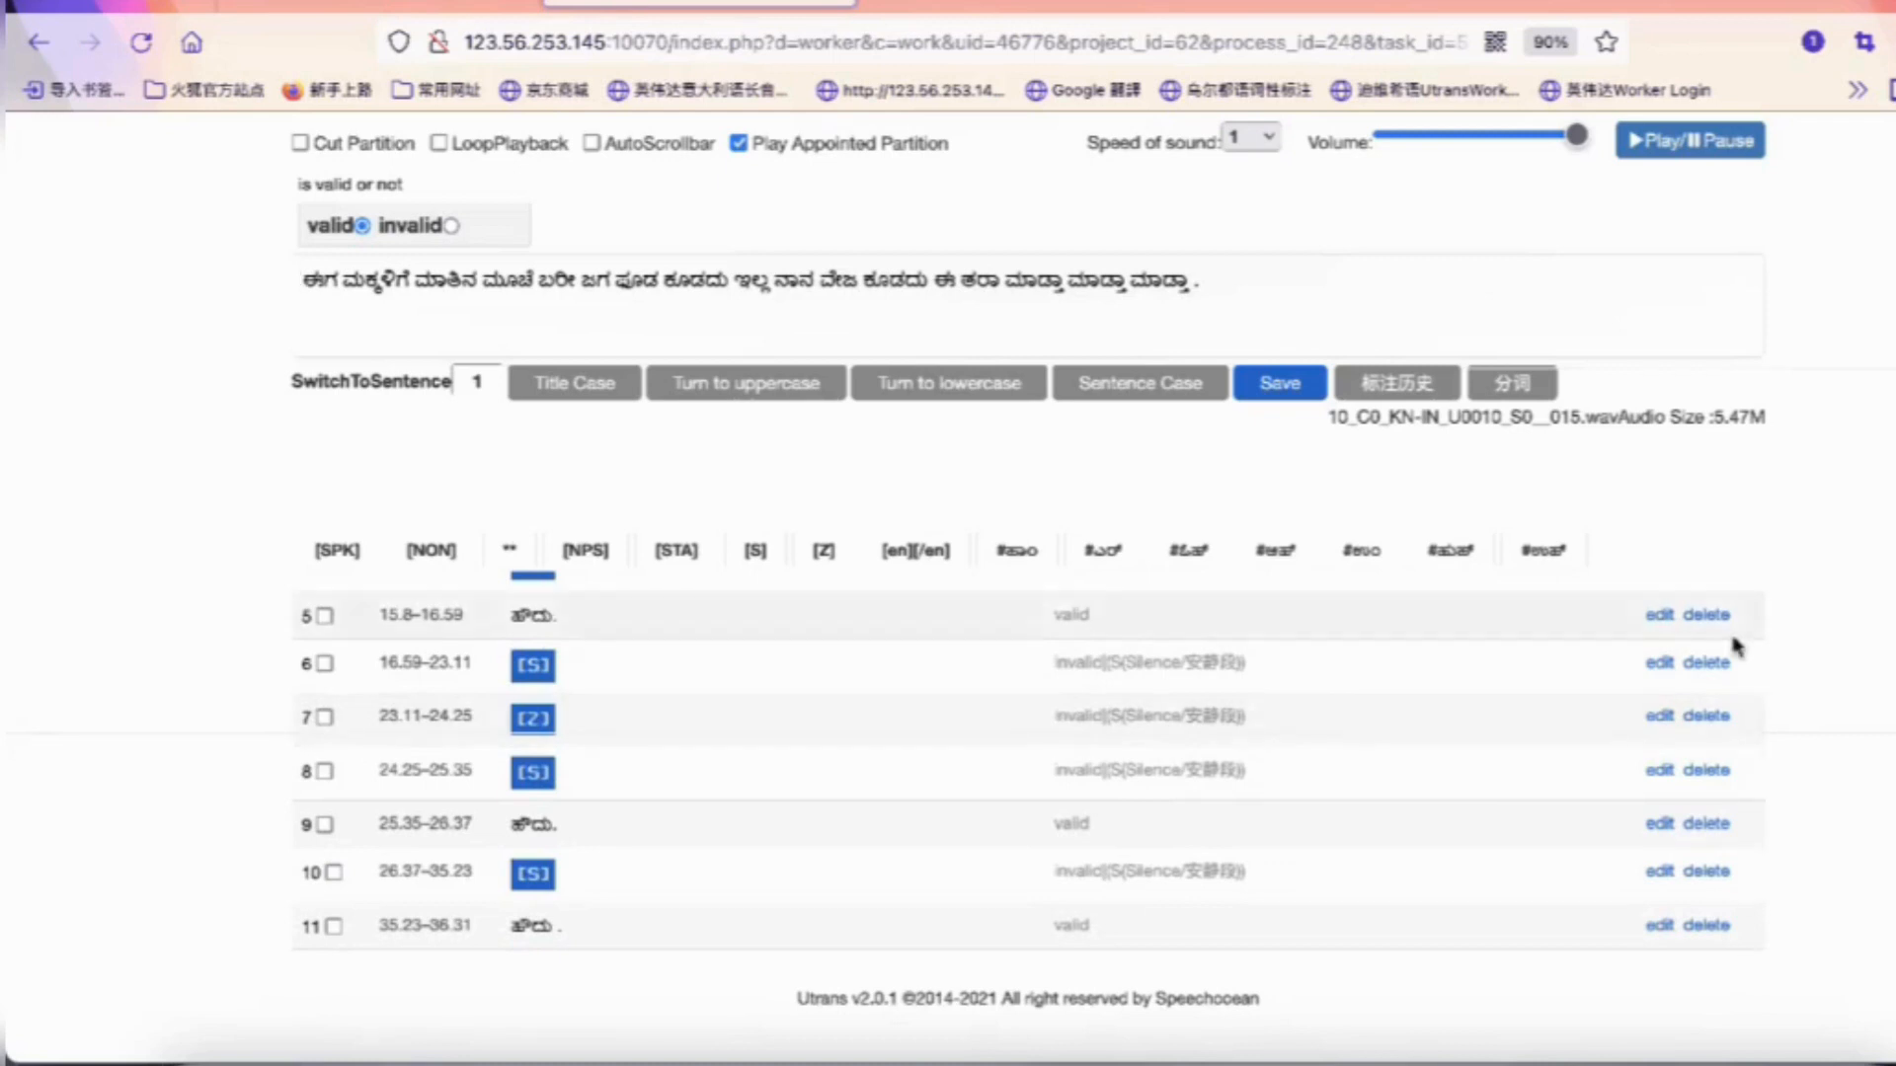
scroll(1487, 685, up, 3)
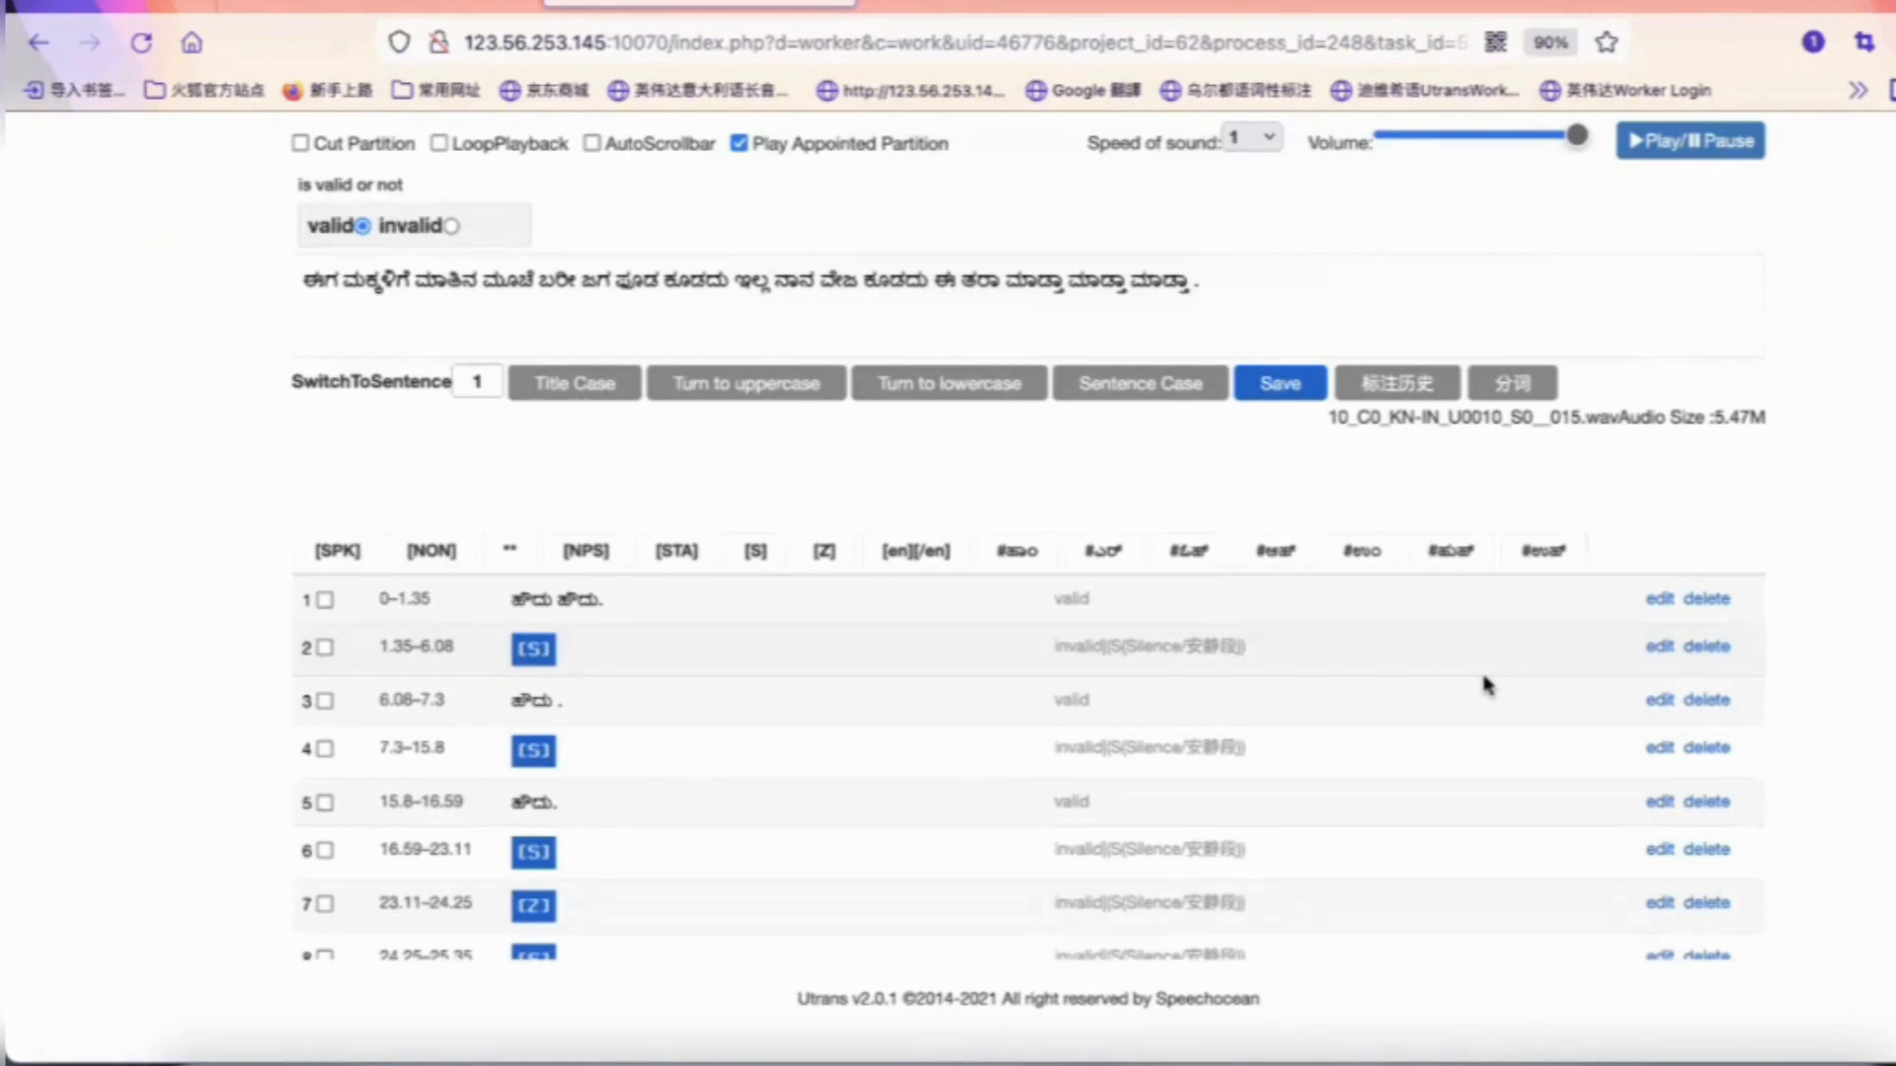
scroll(1486, 684, up, 1)
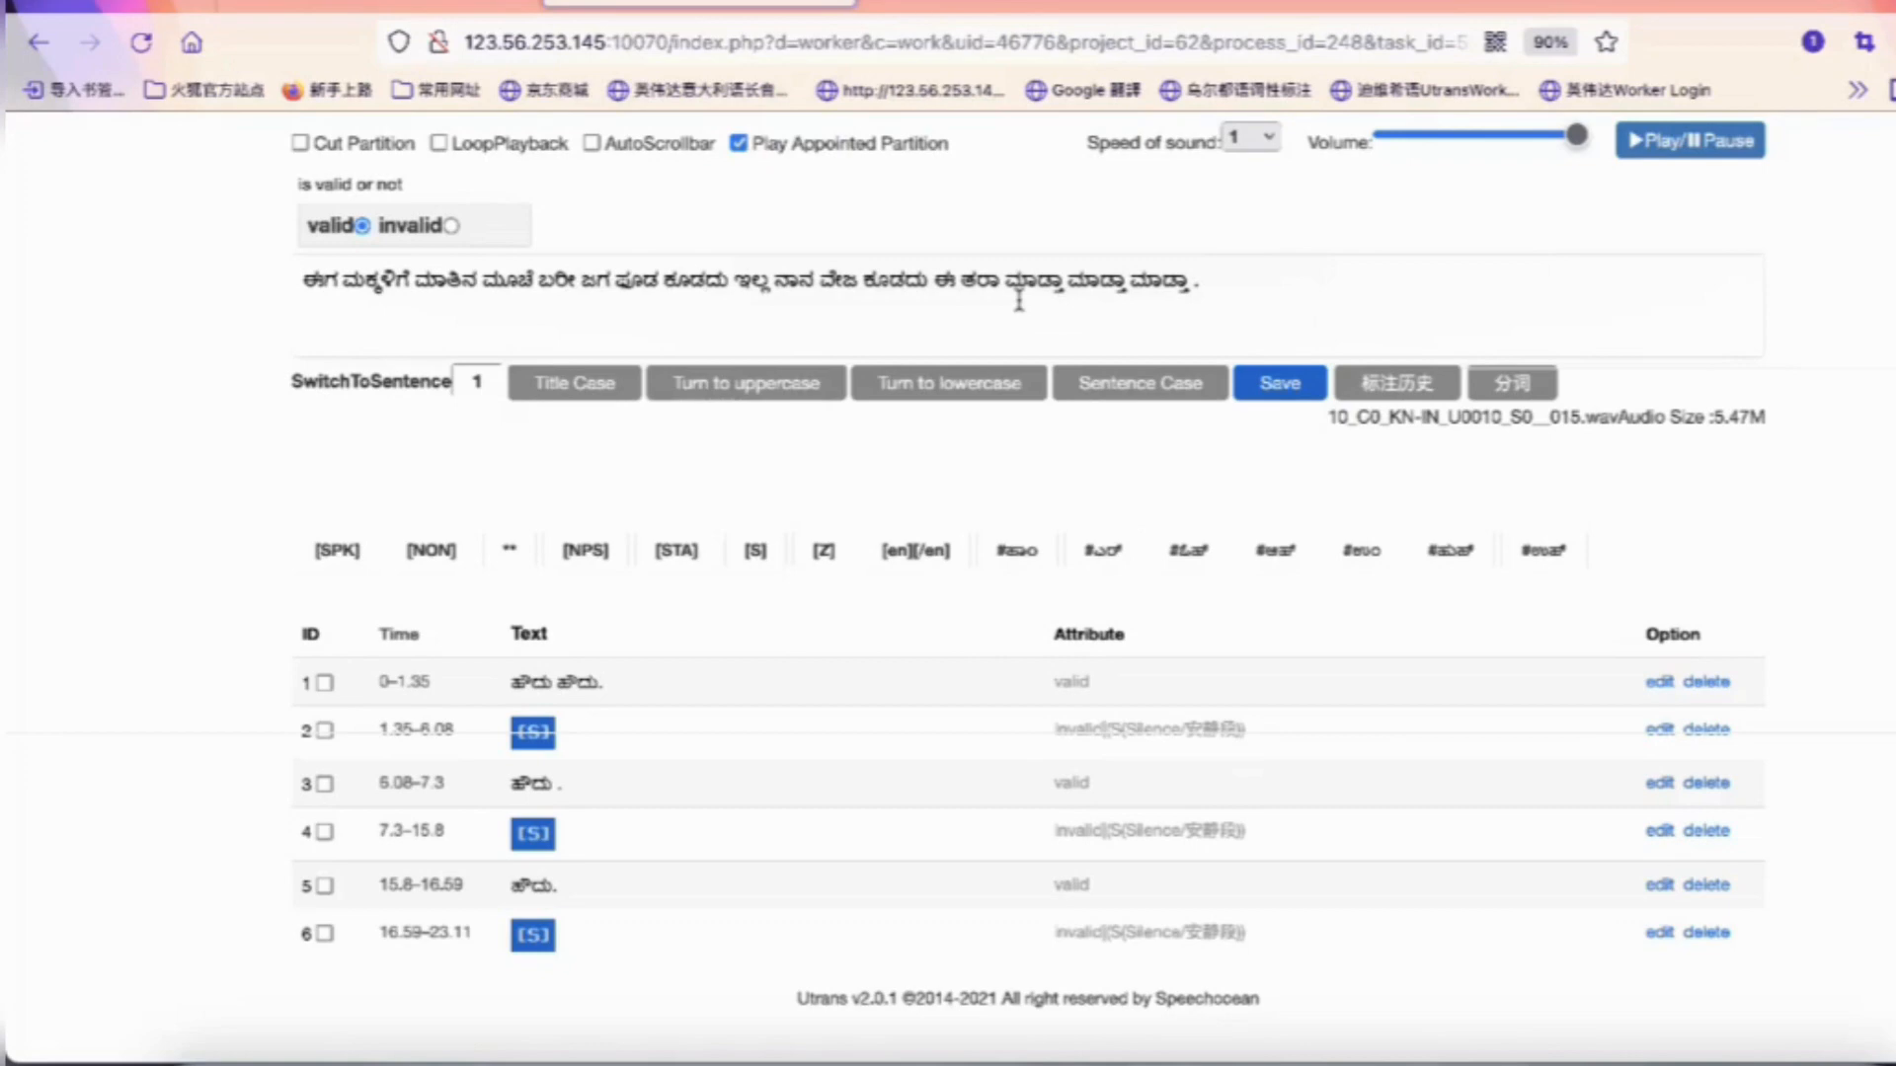
Try out inserting the English word "film" after ತರಾ in sentence 41's transcription and remove it again
text(film)
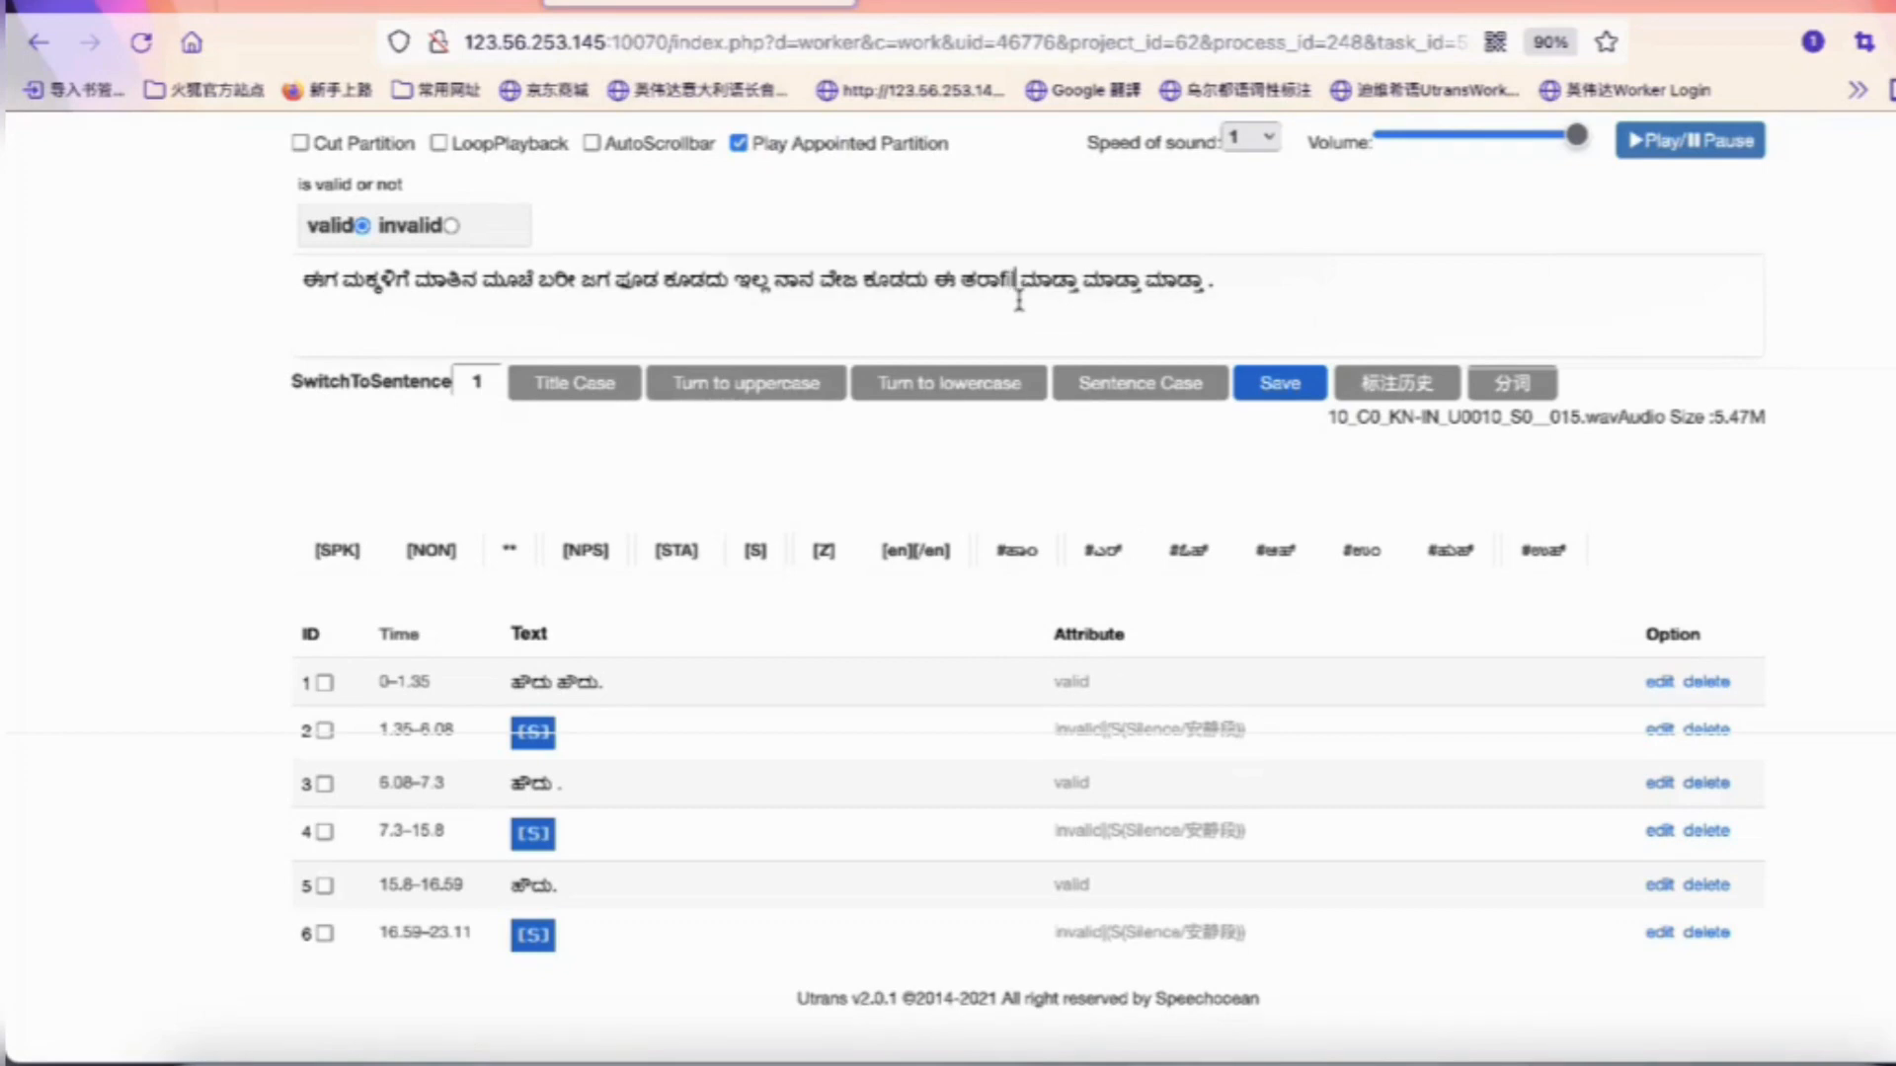
key(Left)
key(Left)
key(Left)
key(Left)
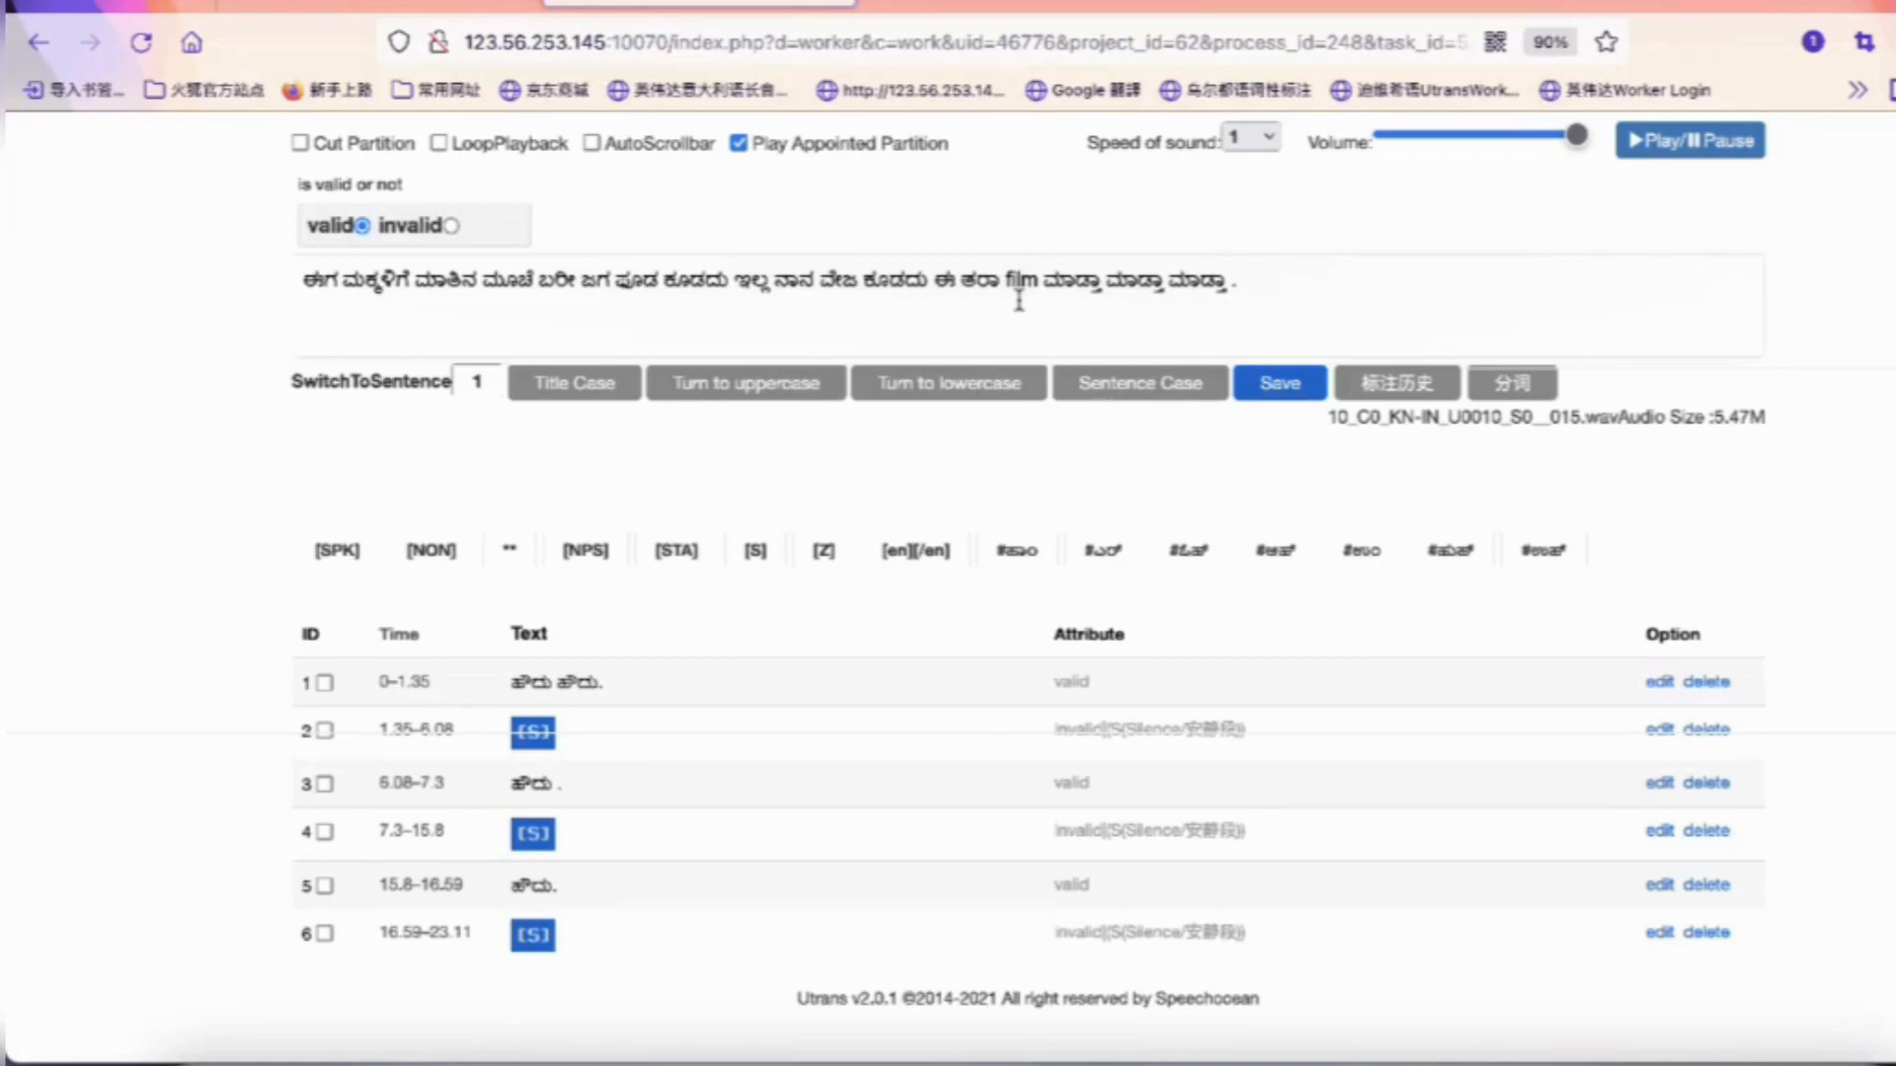
drag(1044, 274, 1001, 270)
click(1004, 273)
drag(1004, 273, 1039, 286)
key(BackSpace)
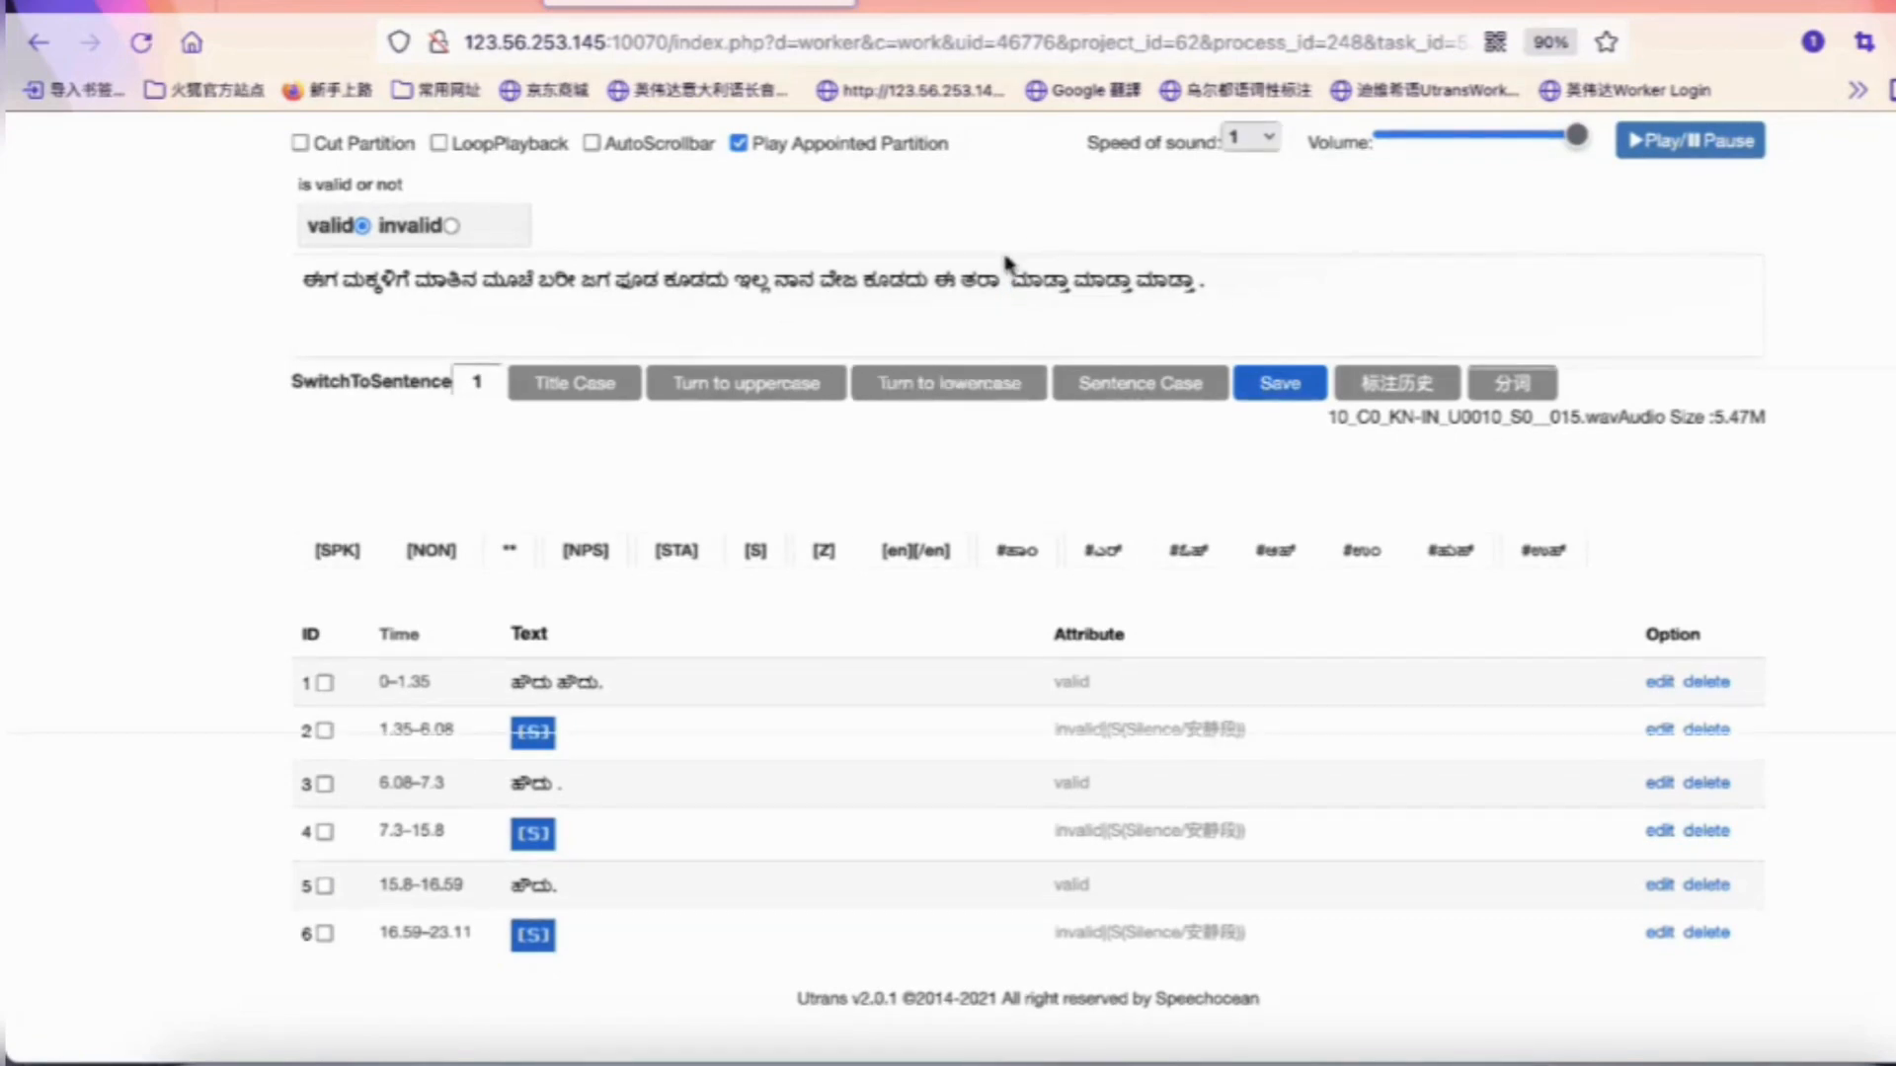
Insert the English word "film" after ತರಾ in sentence 41's transcription and enclose it in [en][/en] tags
text(film)
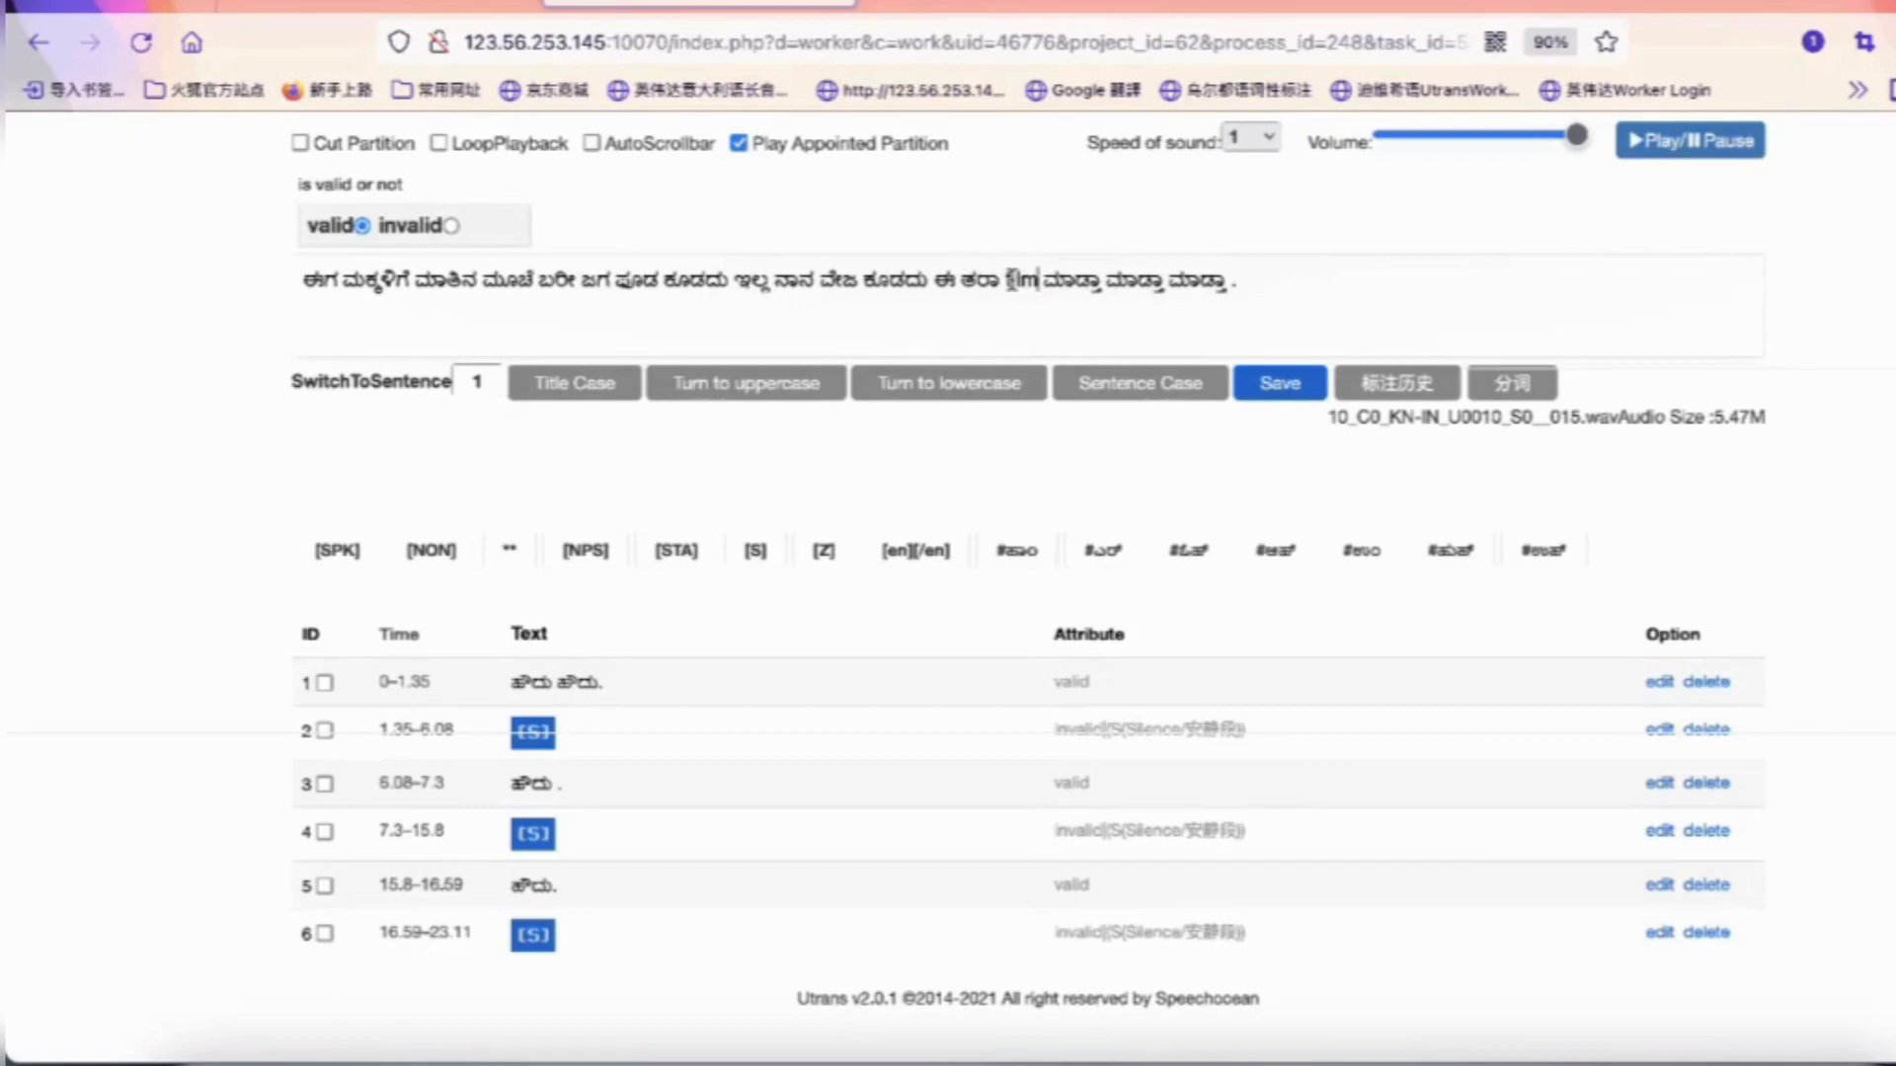
drag(1005, 282, 1037, 284)
click(939, 555)
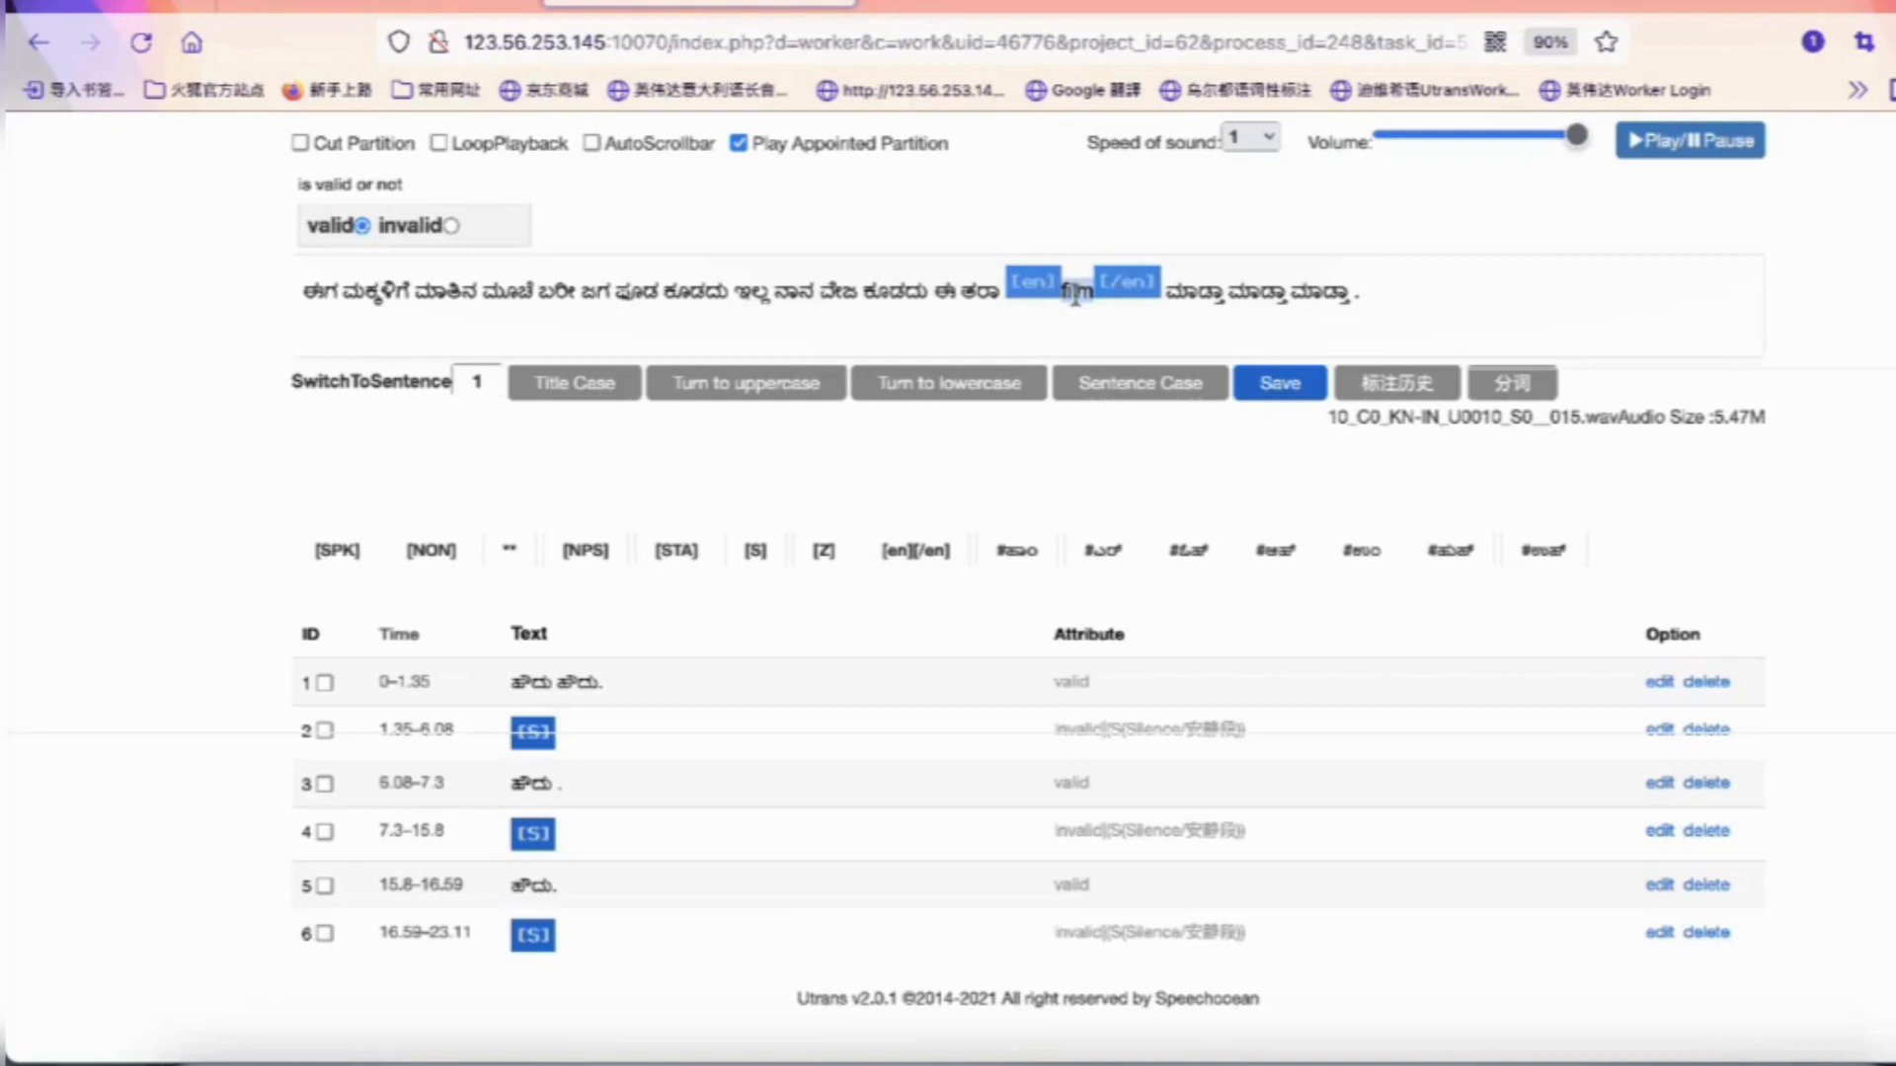
click(1237, 295)
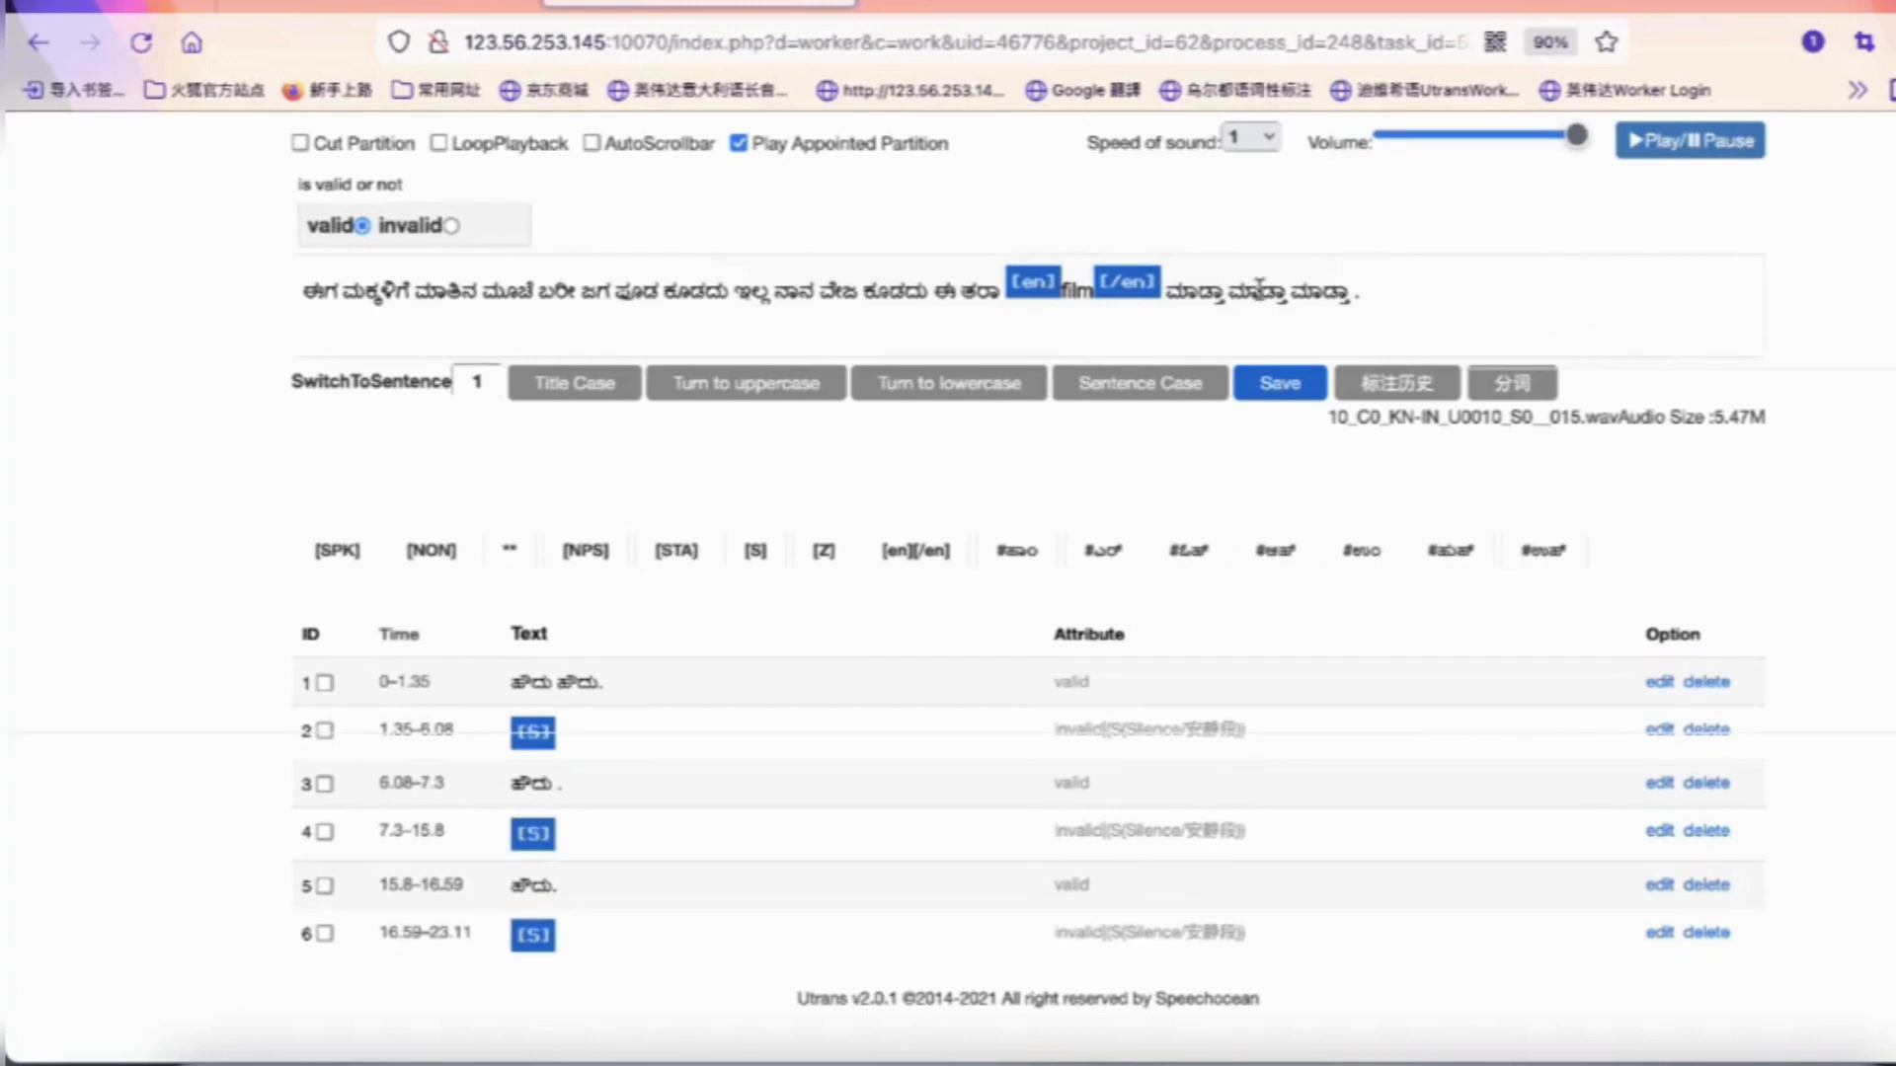
Try out inserting the English word "film" without tags after ವೇಜ in sentence 41's transcription and remove it again
click(1260, 288)
click(848, 306)
text(್ಞ)
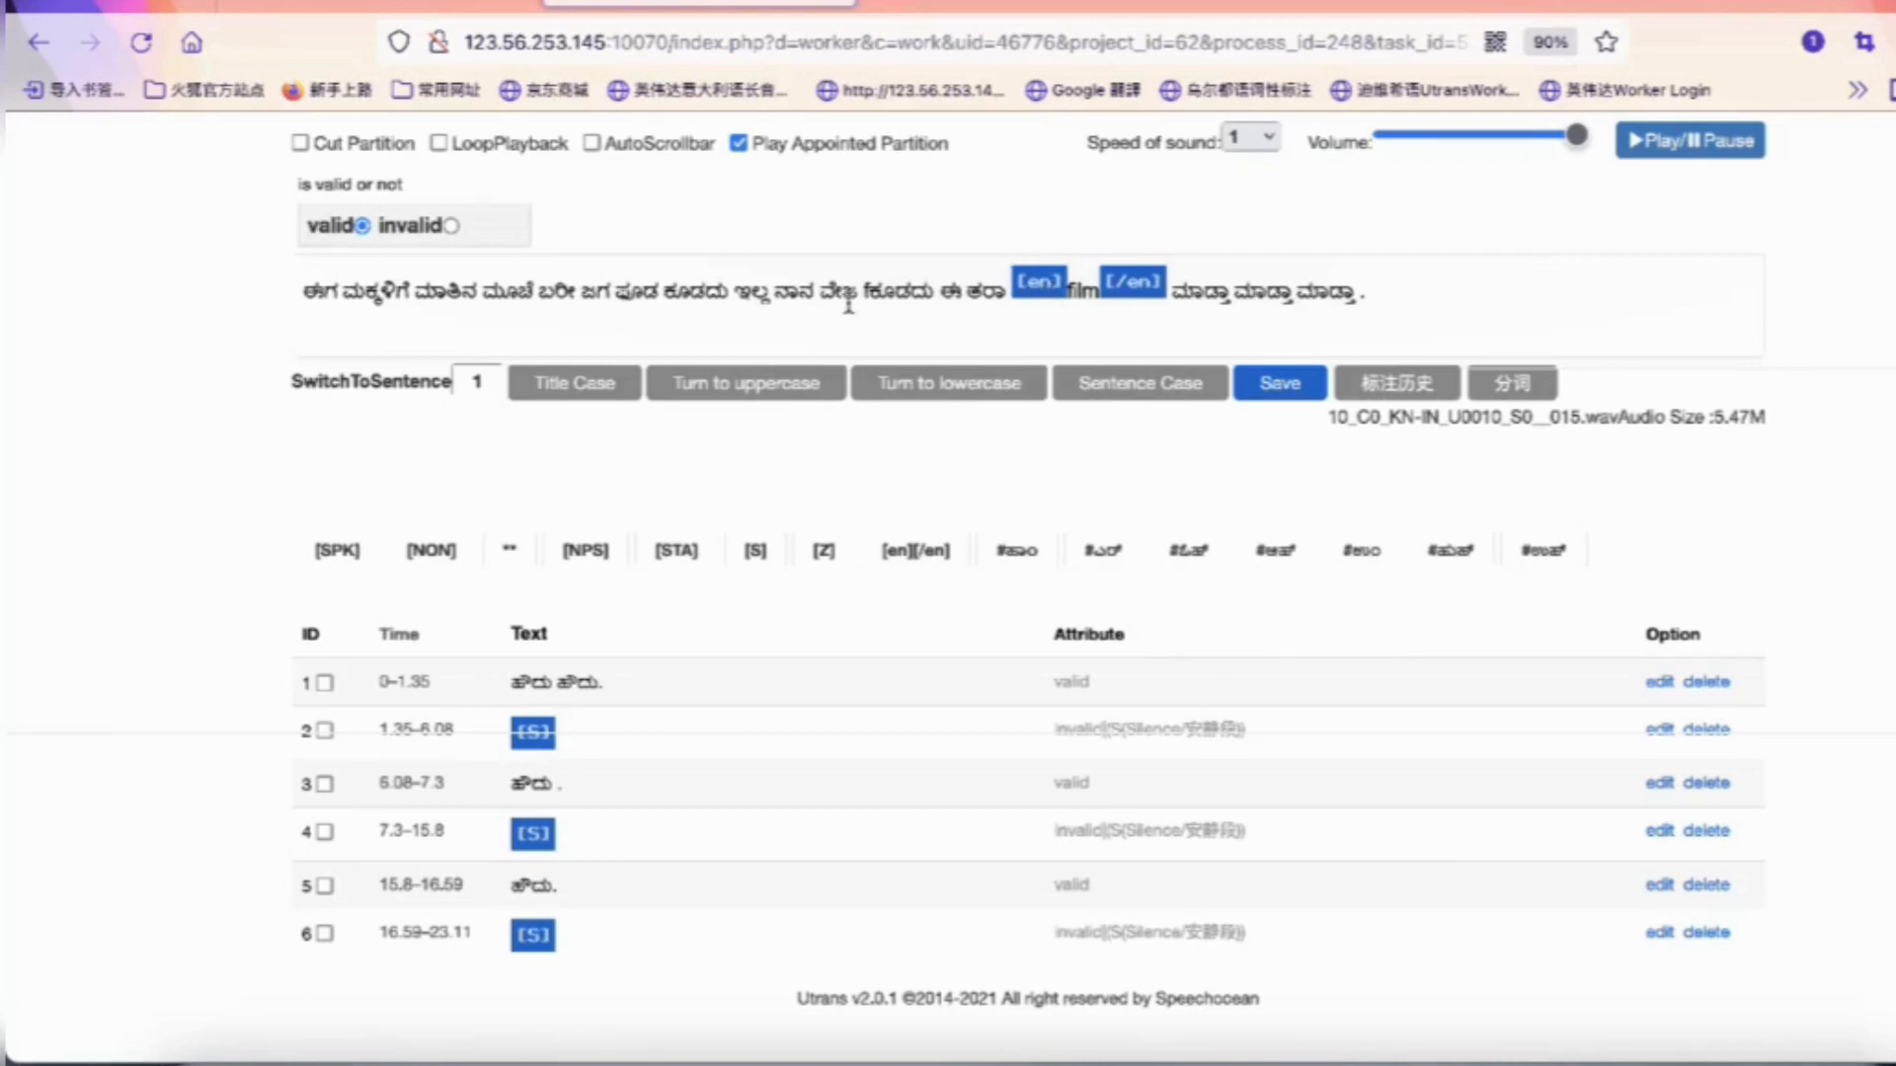
text( film)
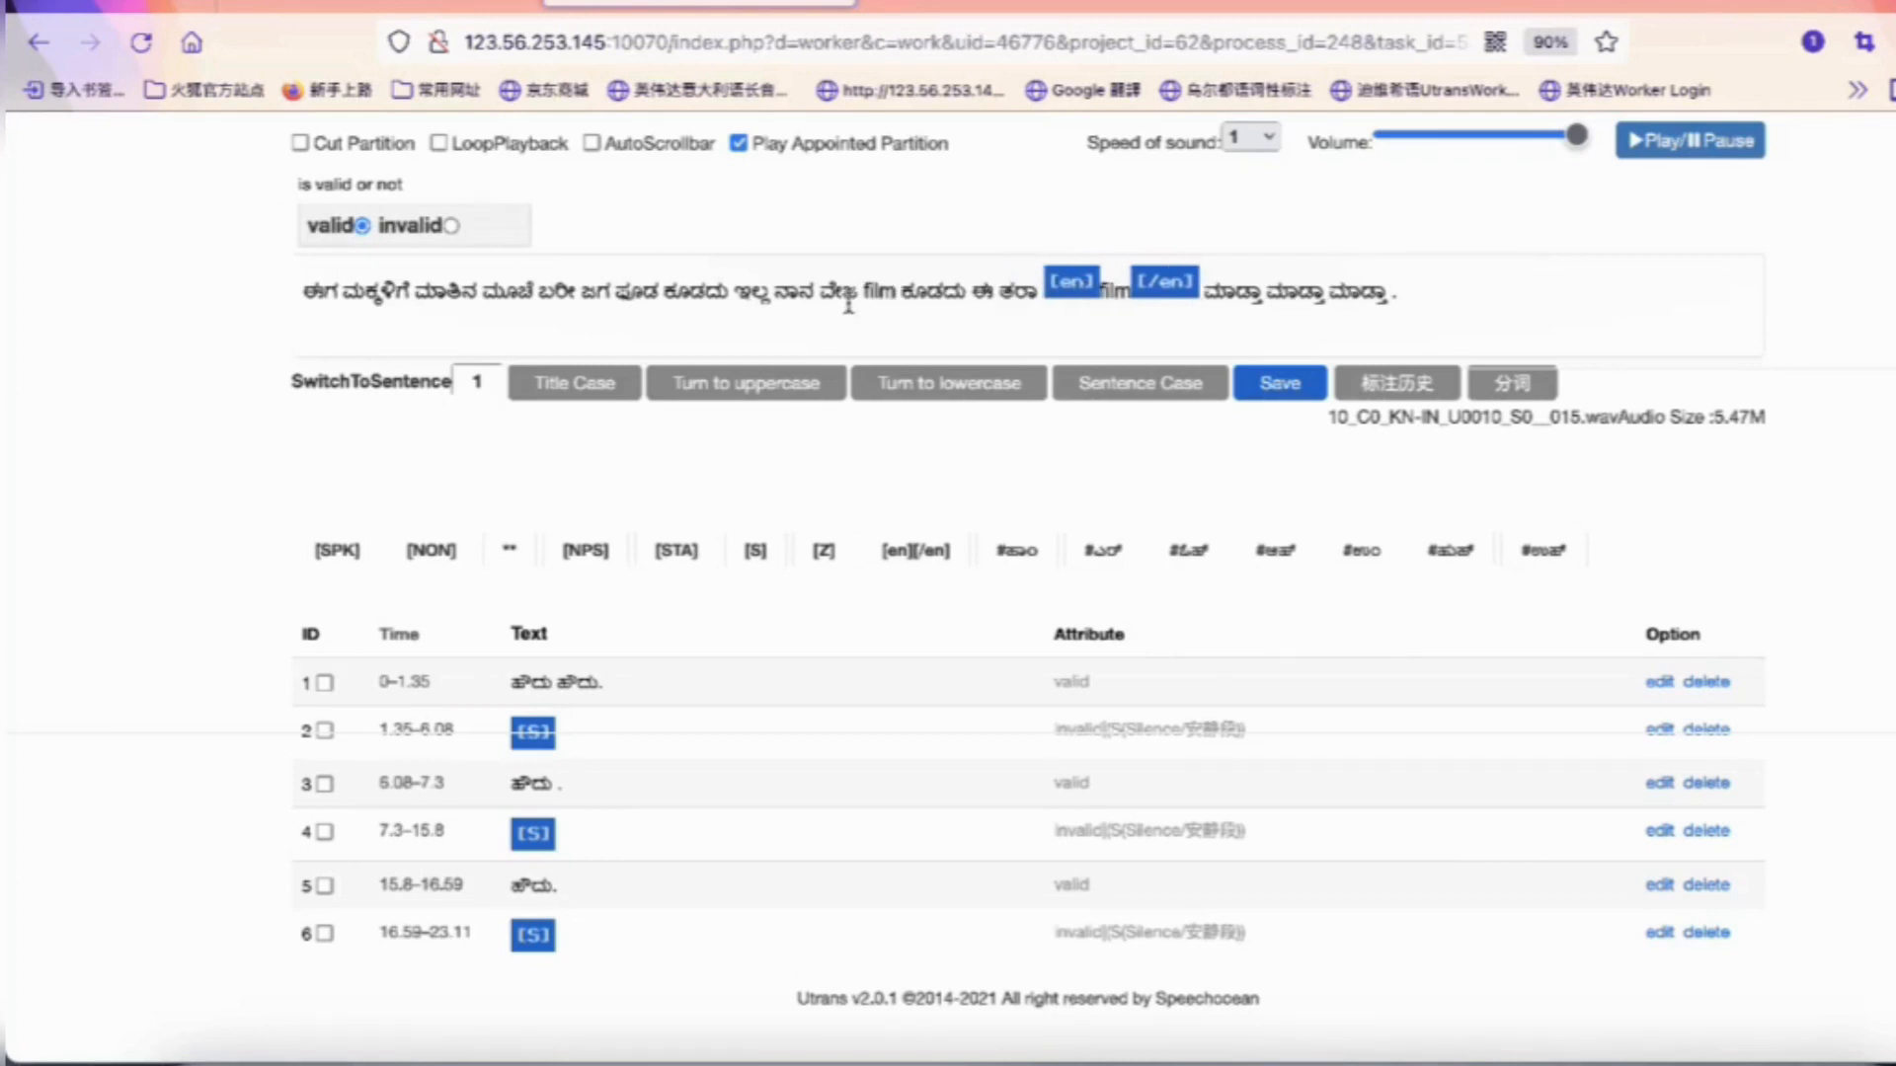
key(BackSpace)
key(BackSpace)
key(BackSpace)
key(BackSpace)
key(BackSpace)
key(BackSpace)
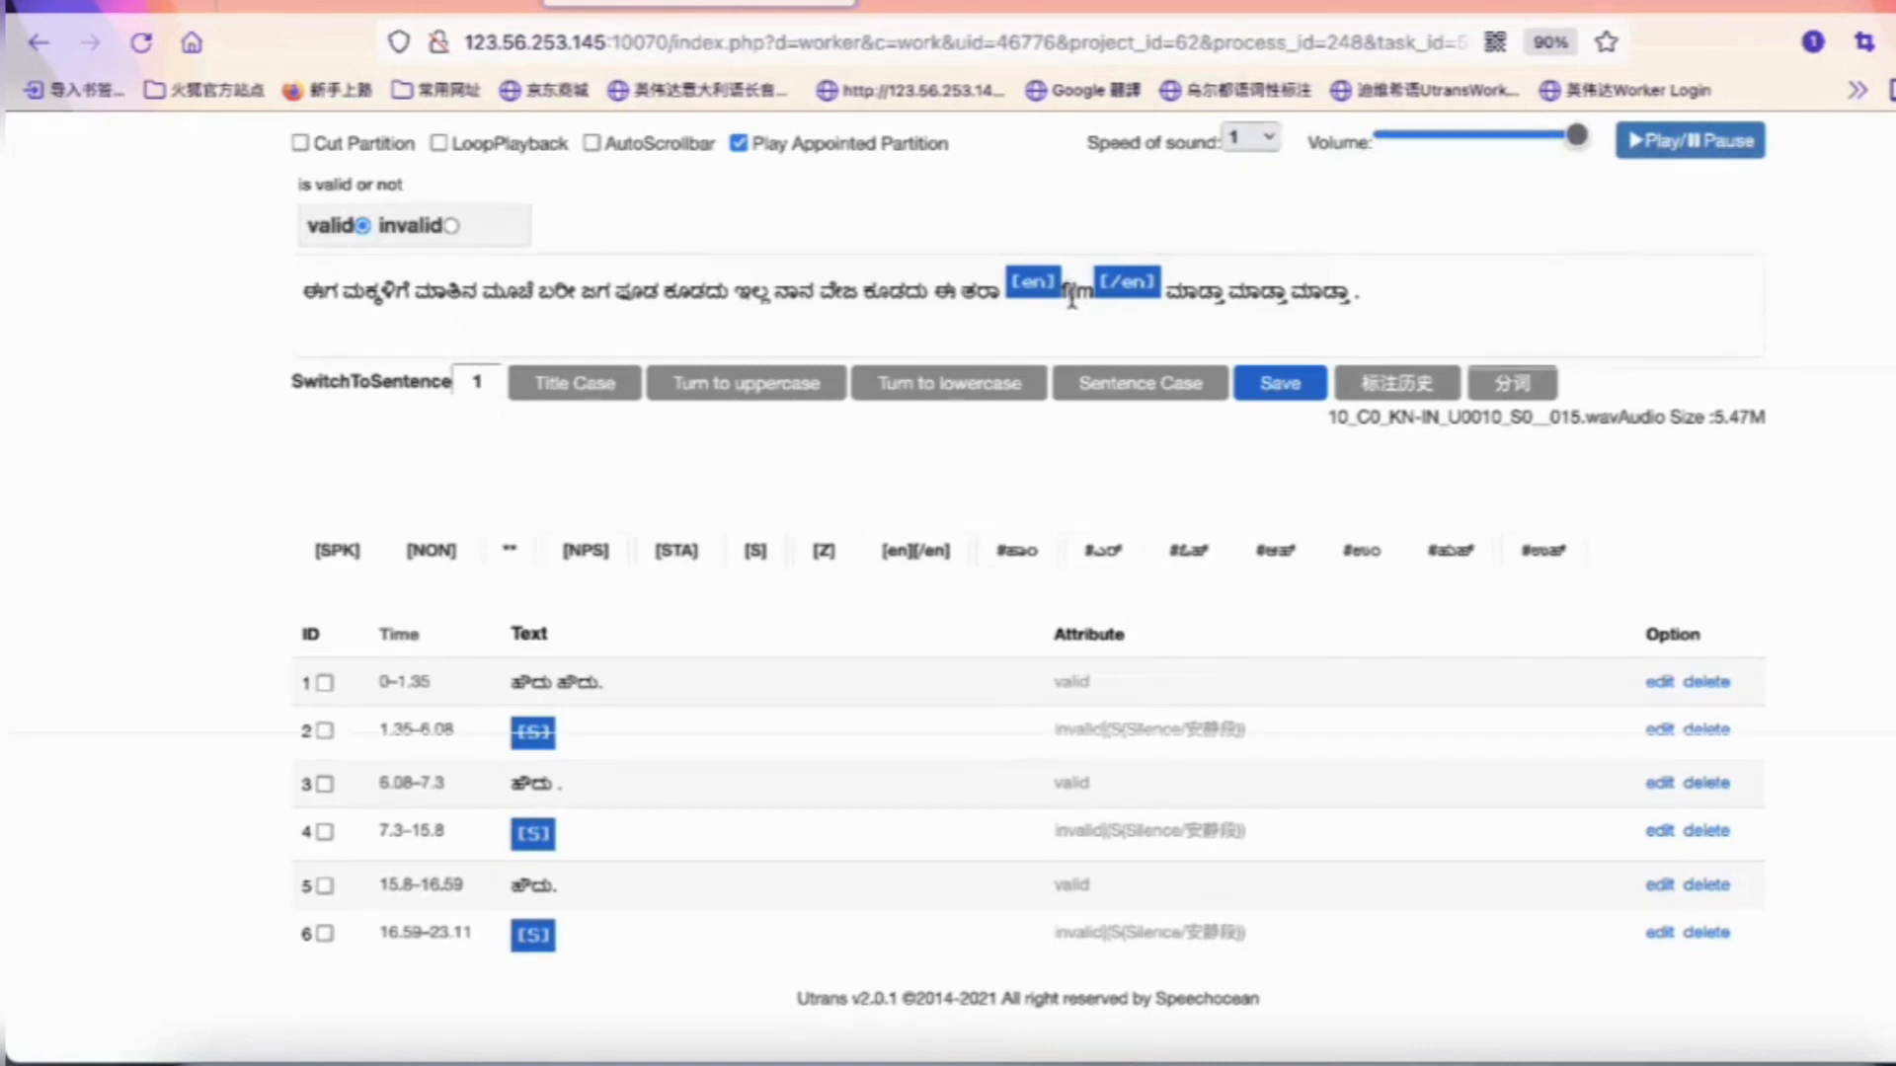
Try a capital F in the tagged word "film" and restore the lowercase spelling
key(BackSpace)
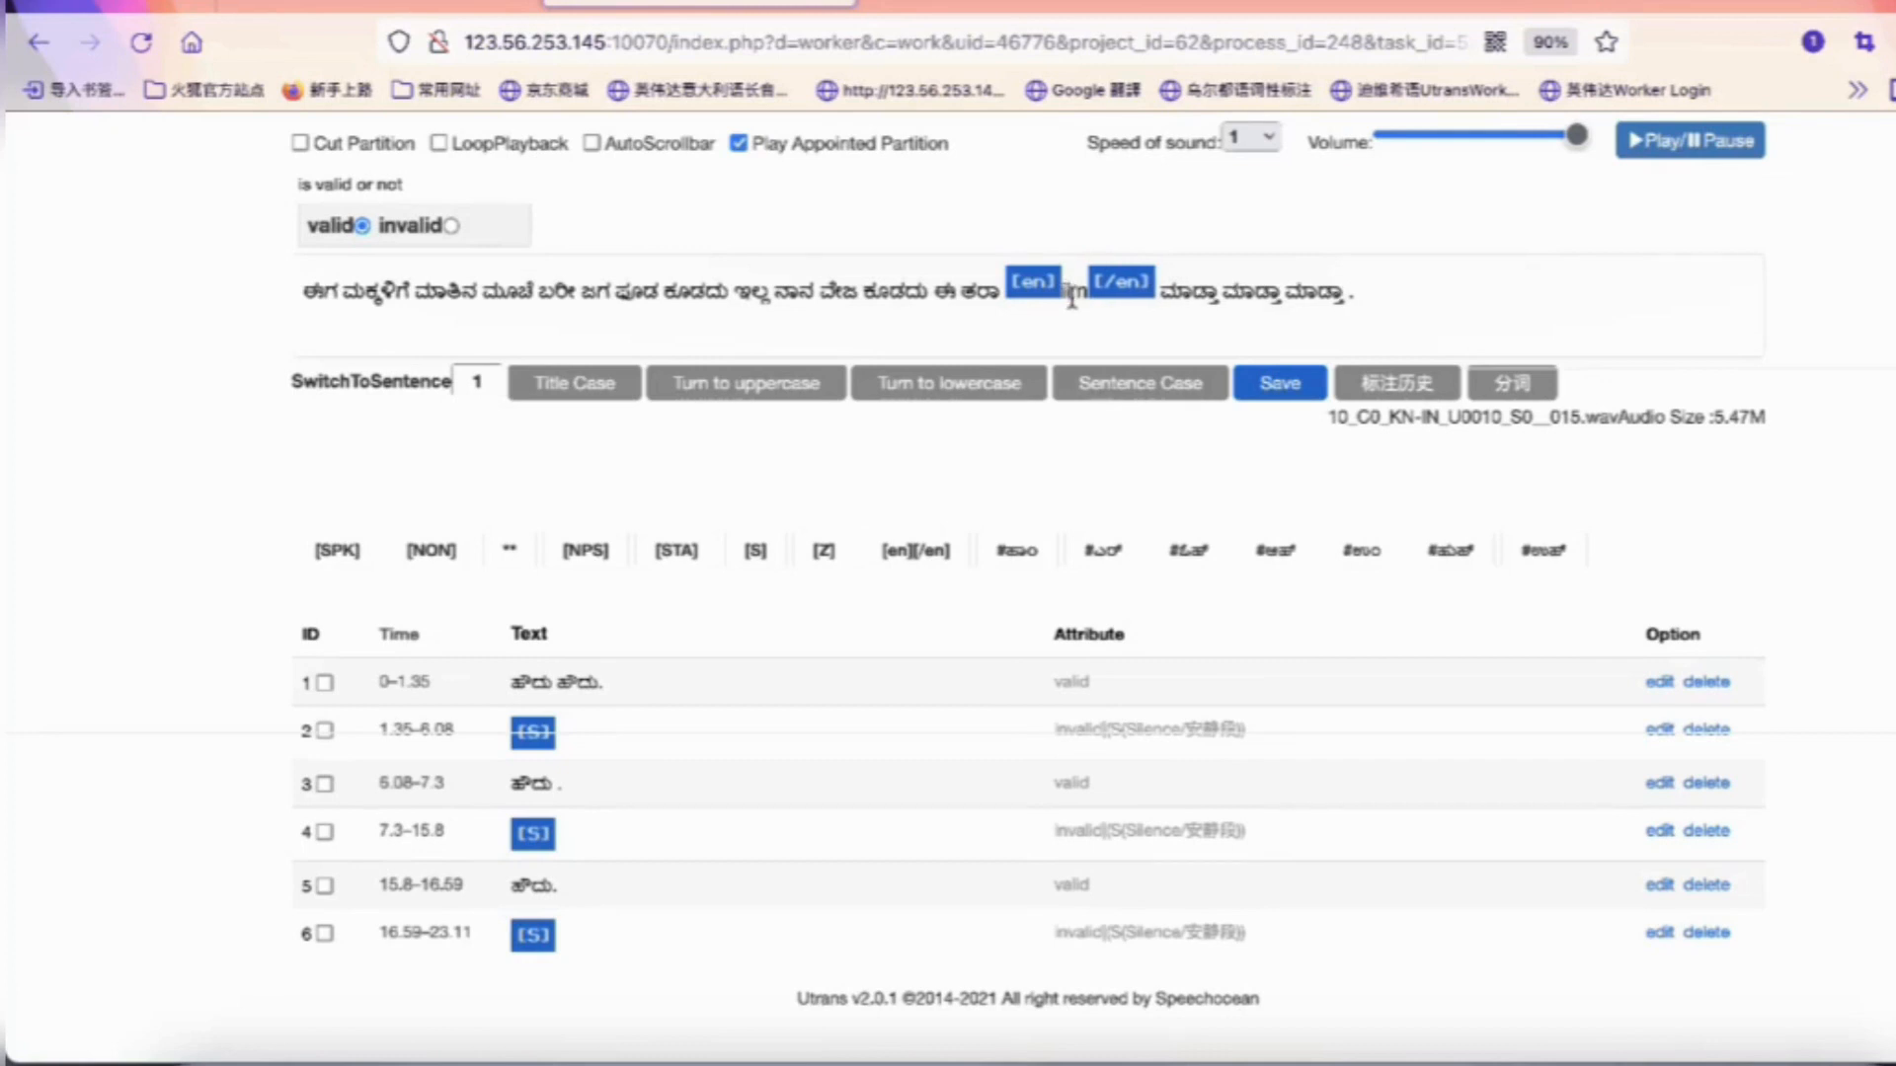
text(F)
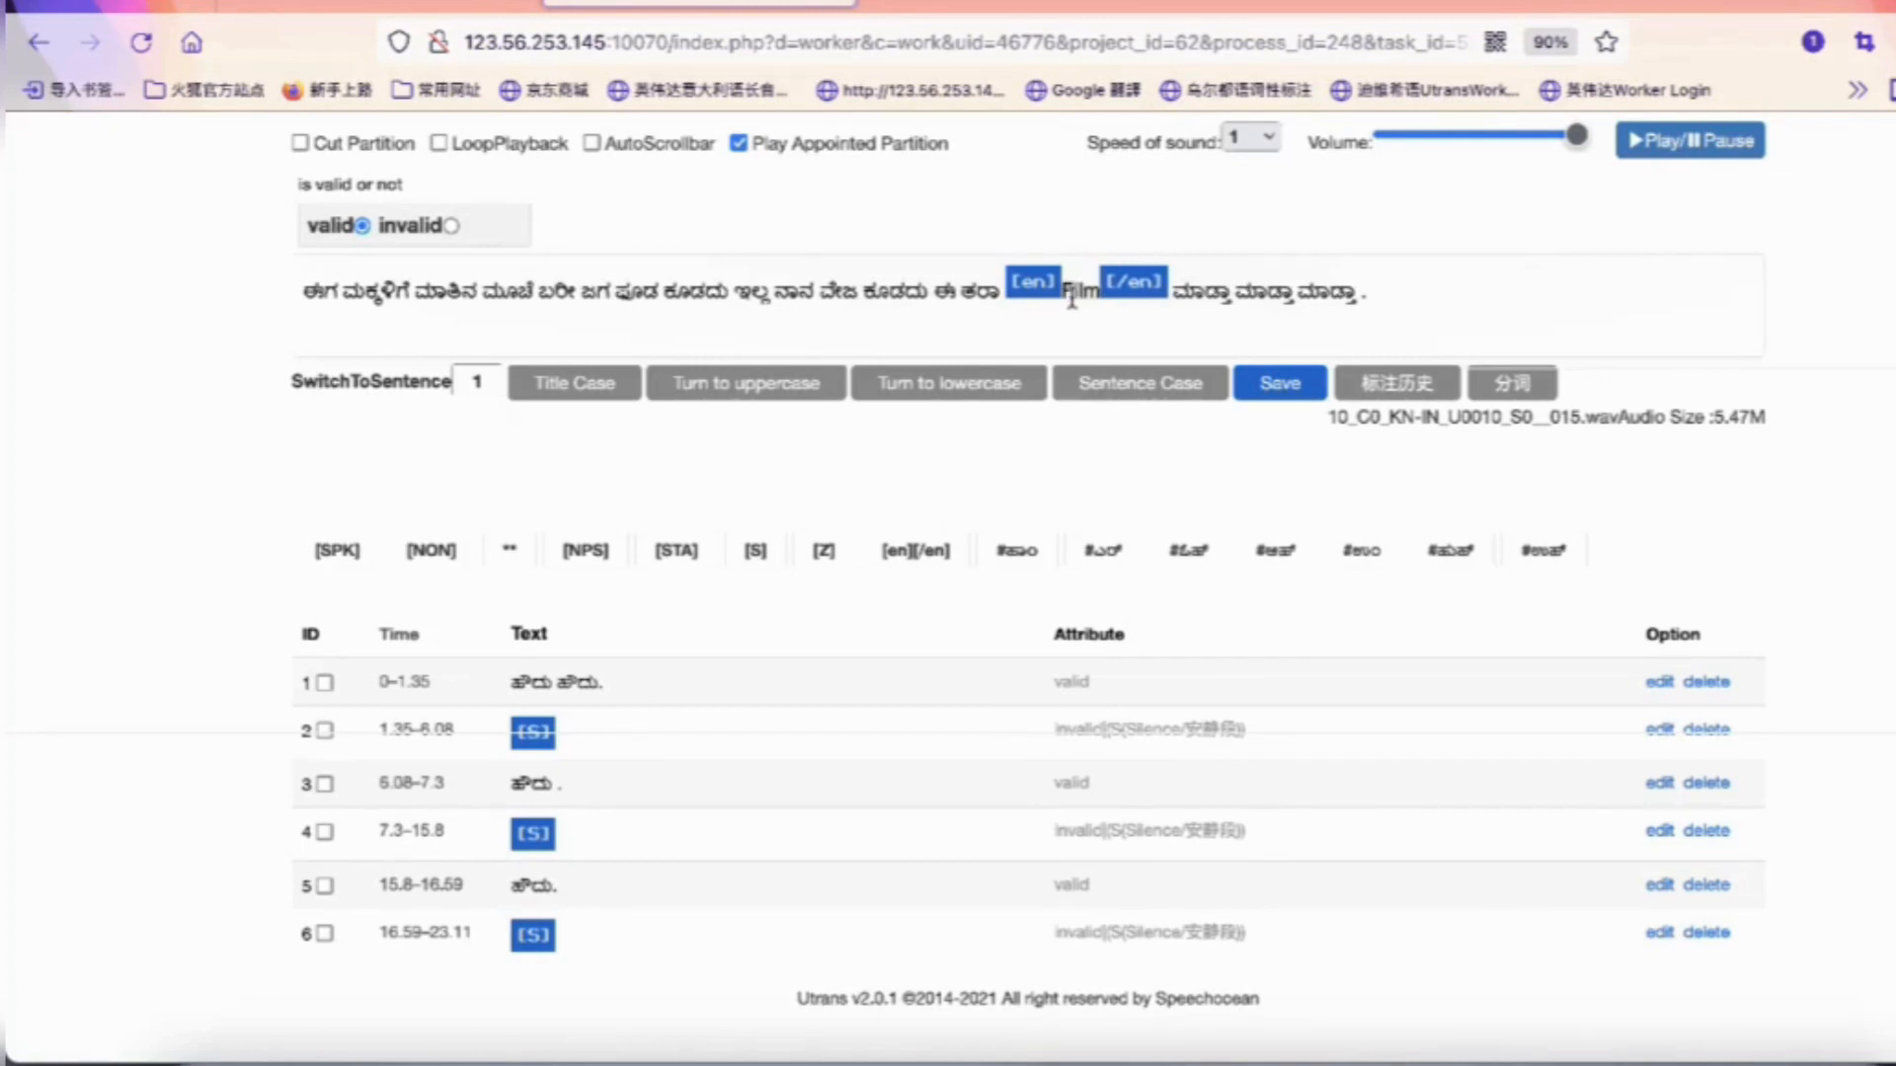
key(BackSpace)
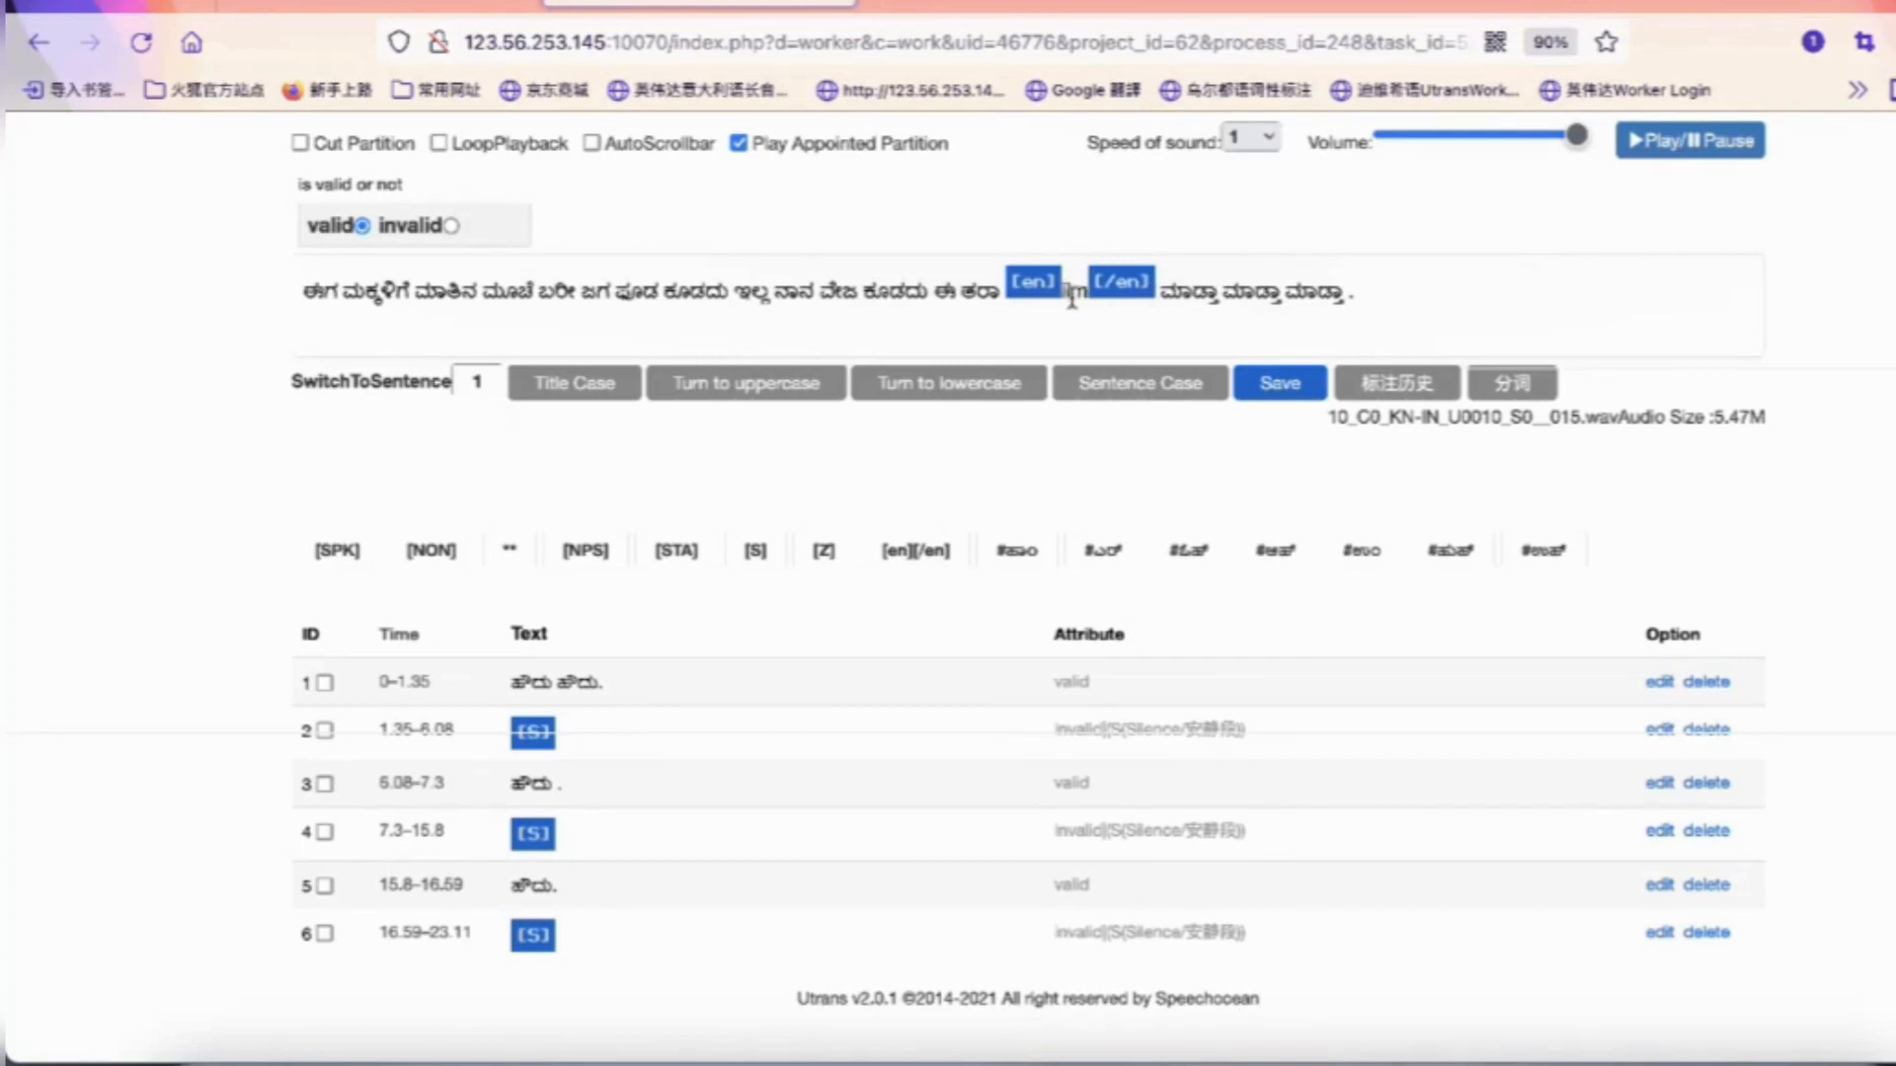
text(fil)
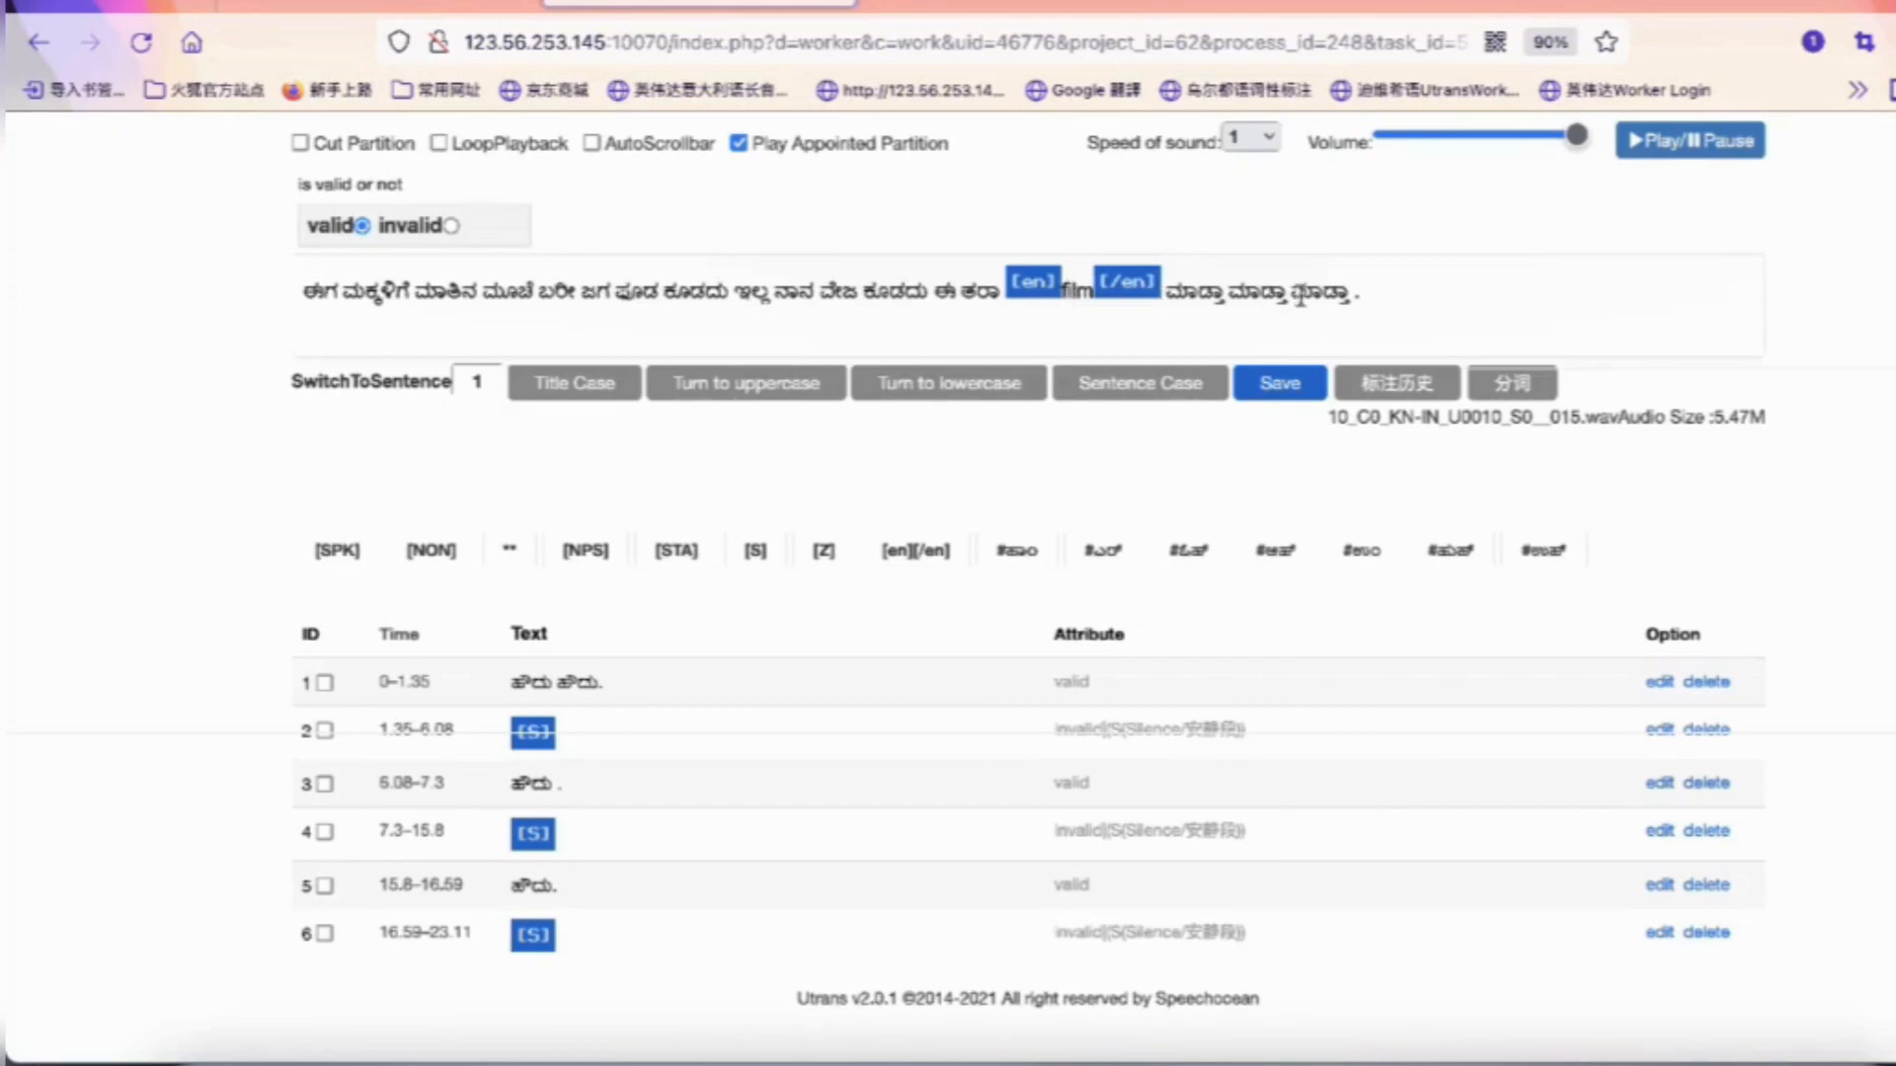
Try replacing "film" with the capitalized brand name "Tesla" between the [en][/en] tags and clear it
double_click(1077, 286)
key(BackSpace)
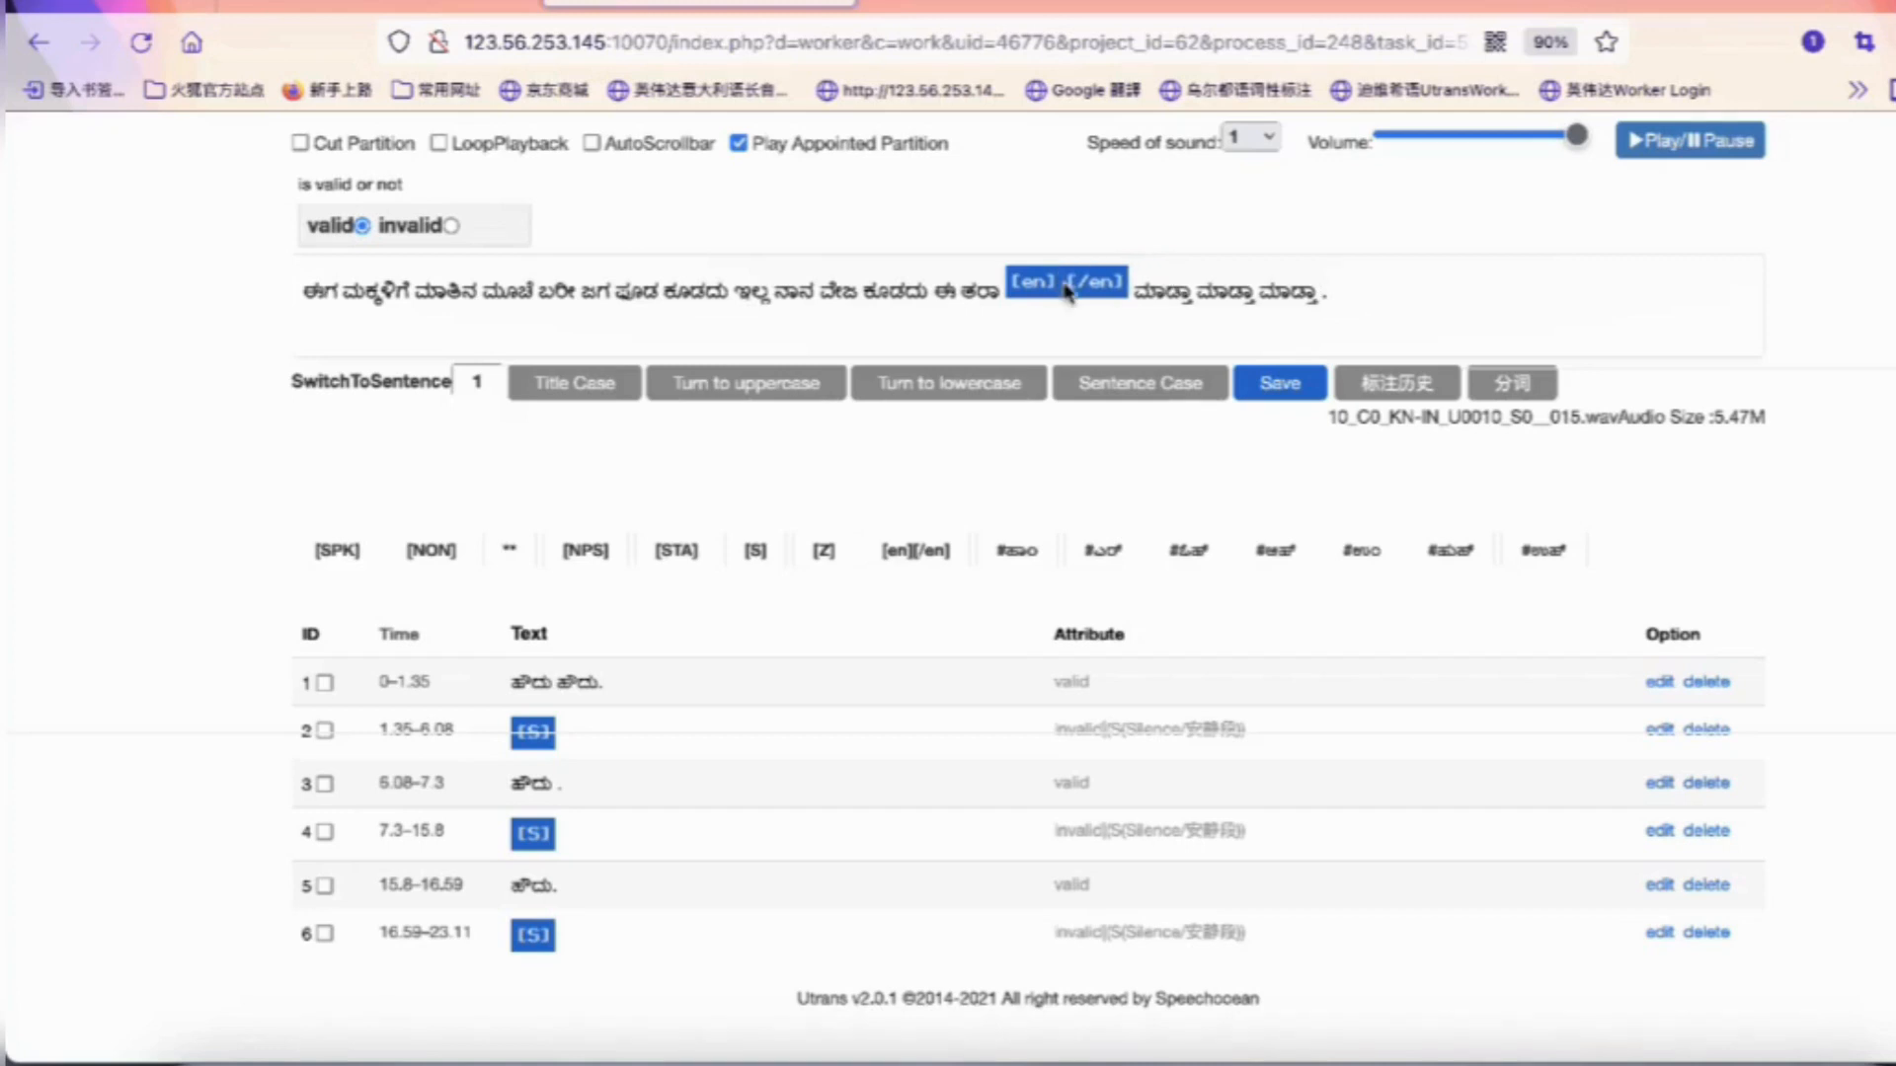
text(Tes)
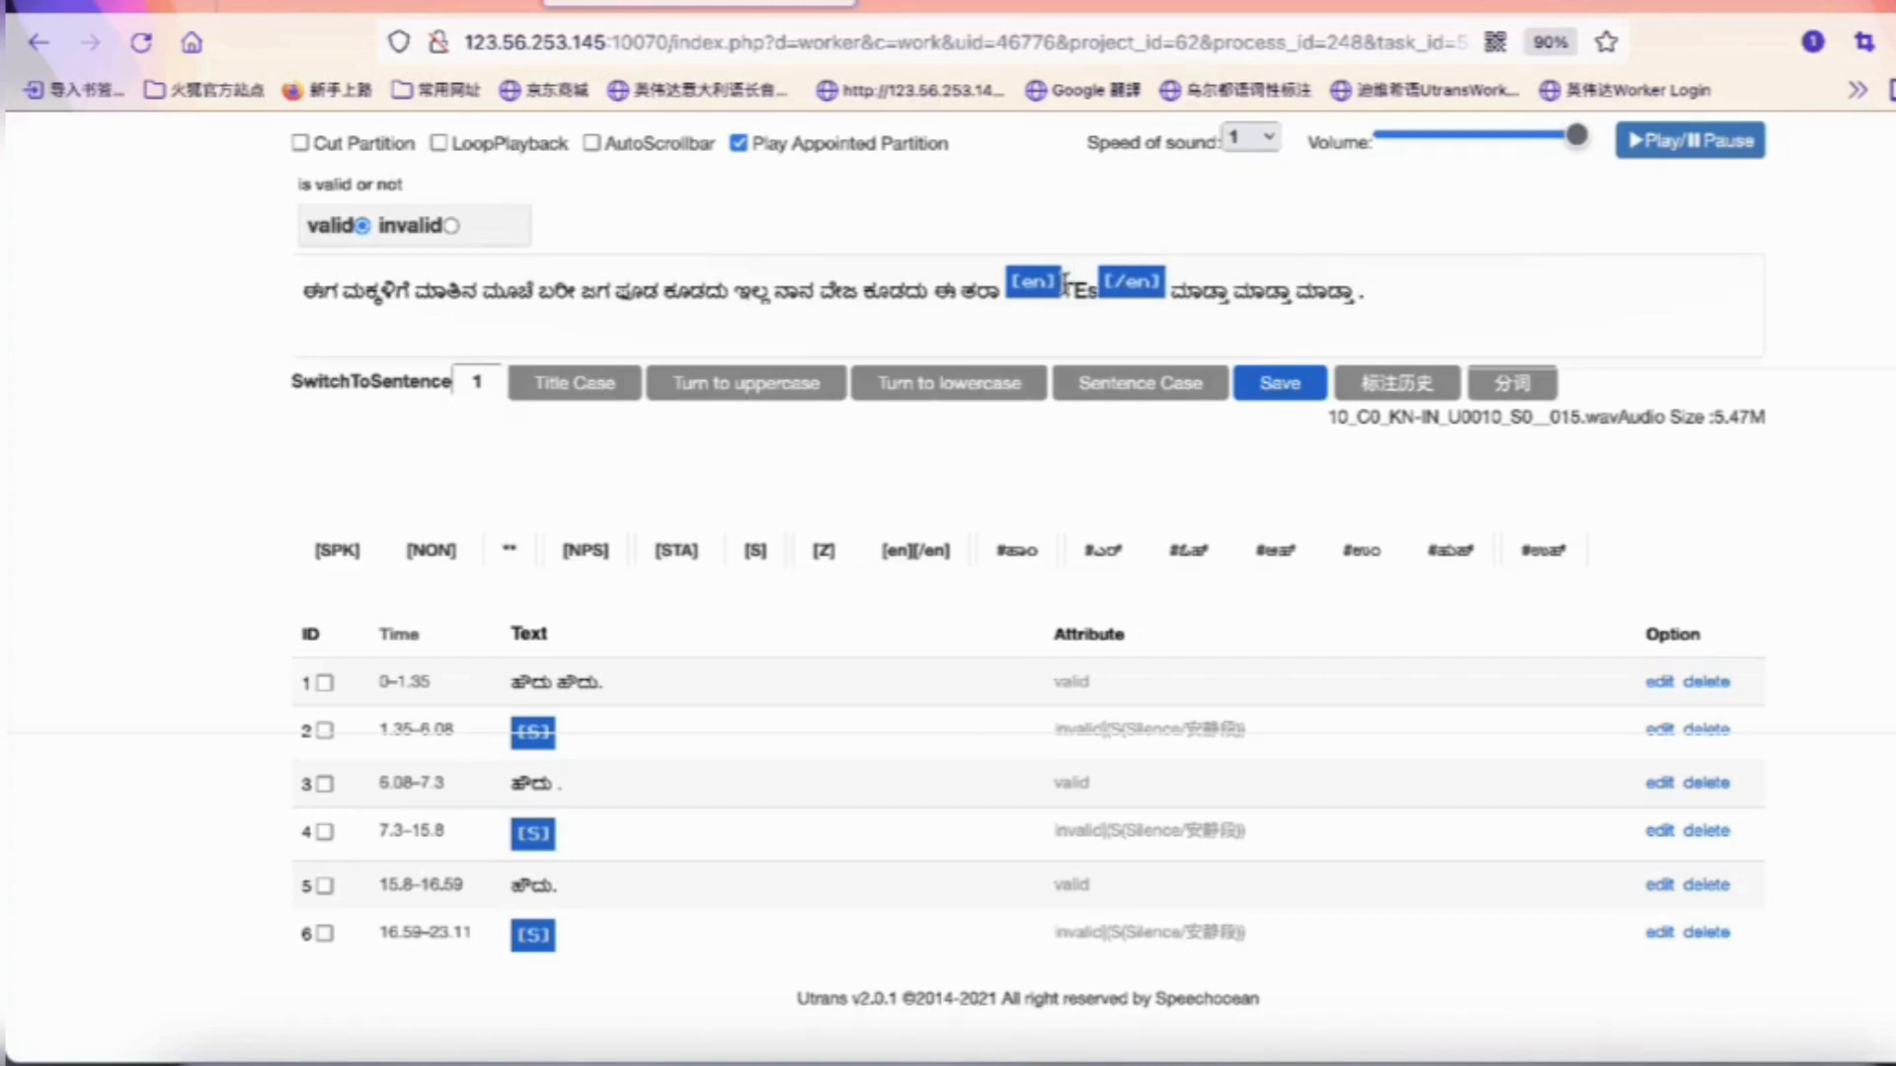
text(la)
key(BackSpace)
key(BackSpace)
key(BackSpace)
key(BackSpace)
key(BackSpace)
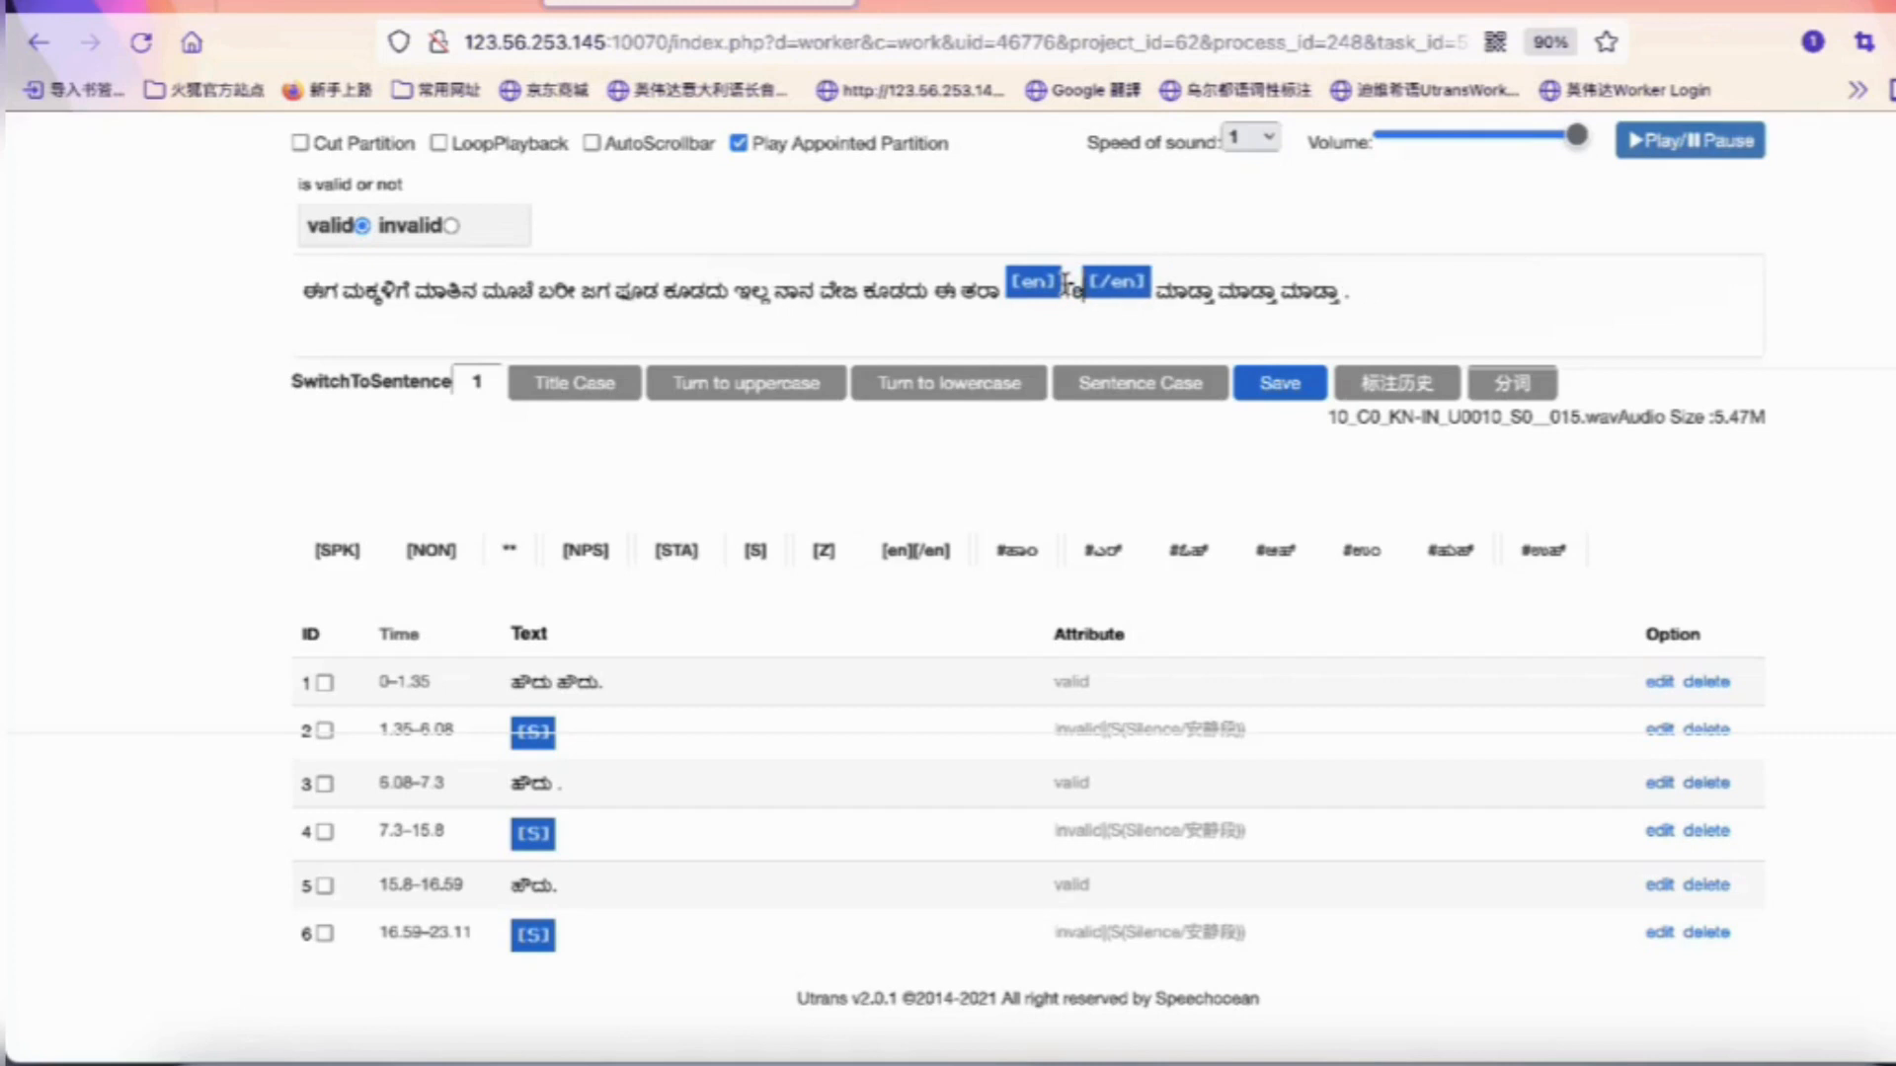
Try the capitalized country name "China" between the [en][/en] tags and clear it
text(China)
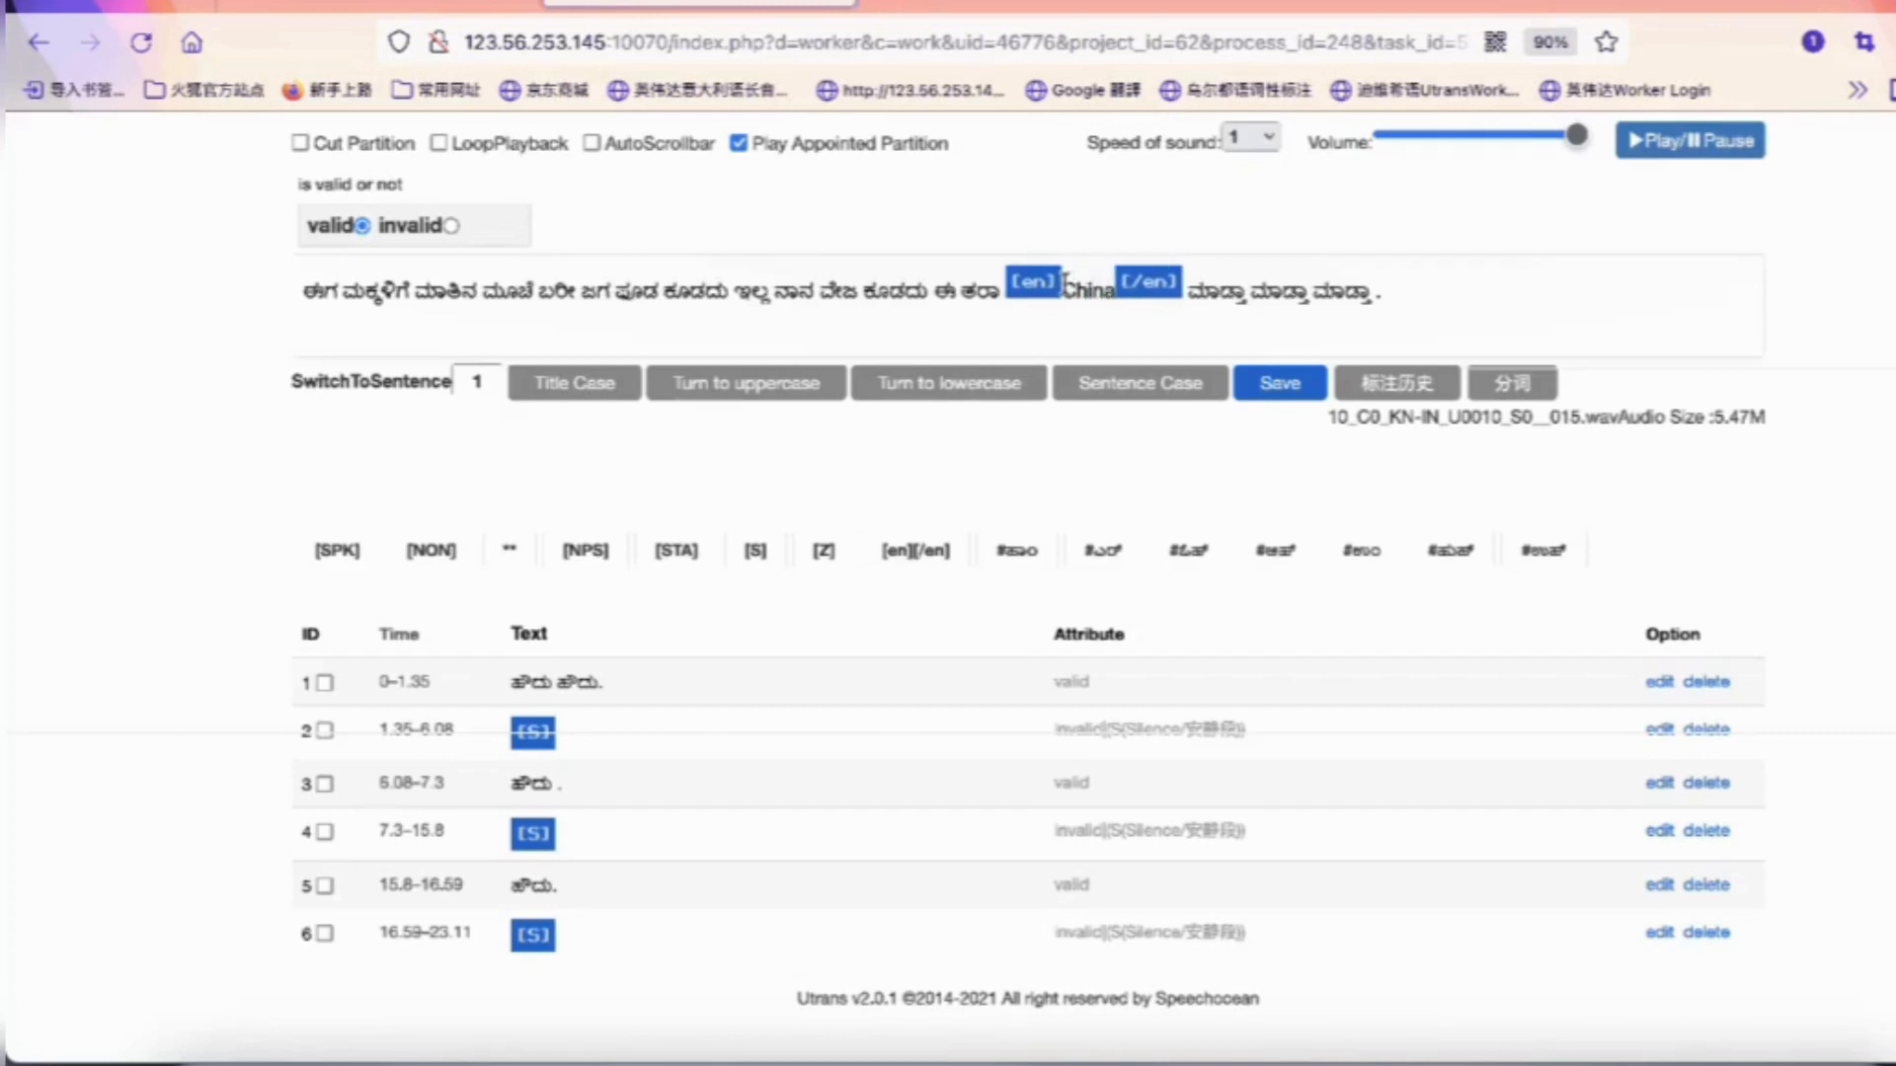
key(BackSpace)
key(BackSpace)
key(BackSpace)
key(BackSpace)
key(BackSpace)
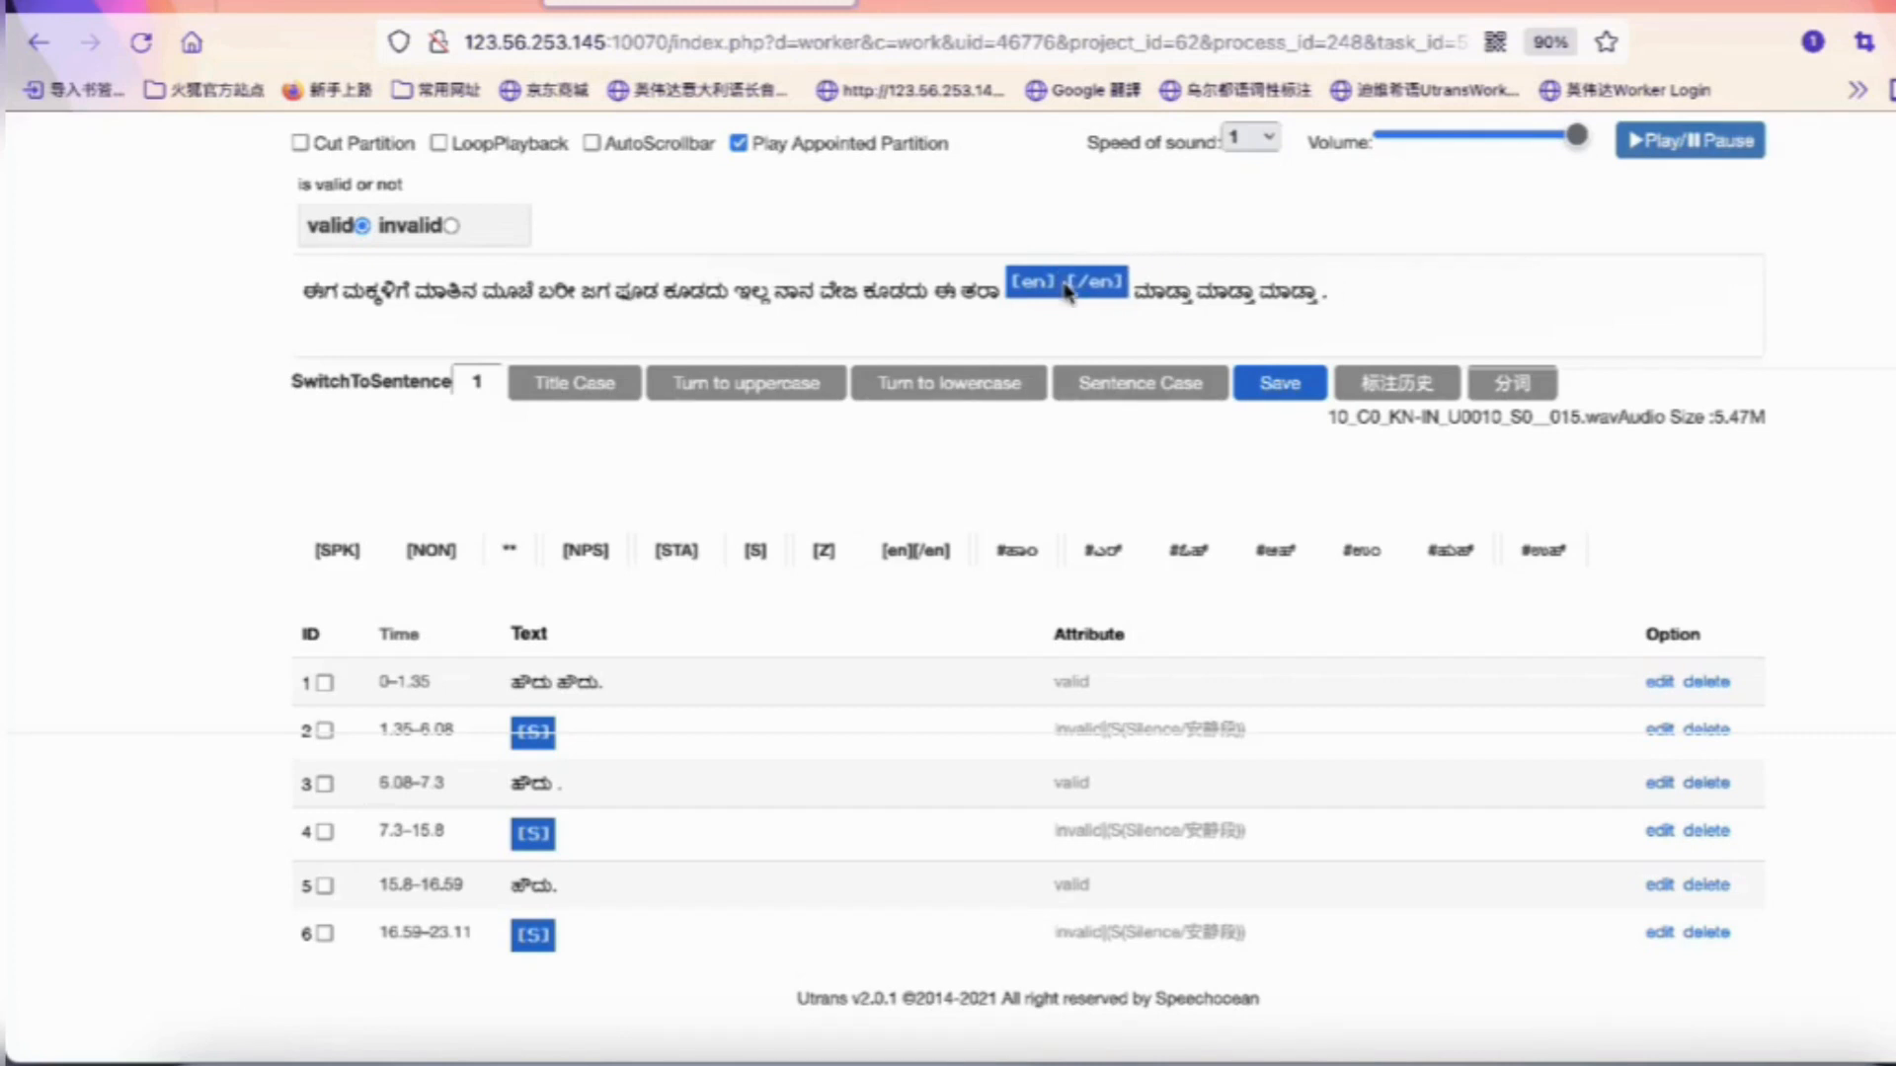
Try the capitalized country name "India" between the [en][/en] tags and clear it
text(India)
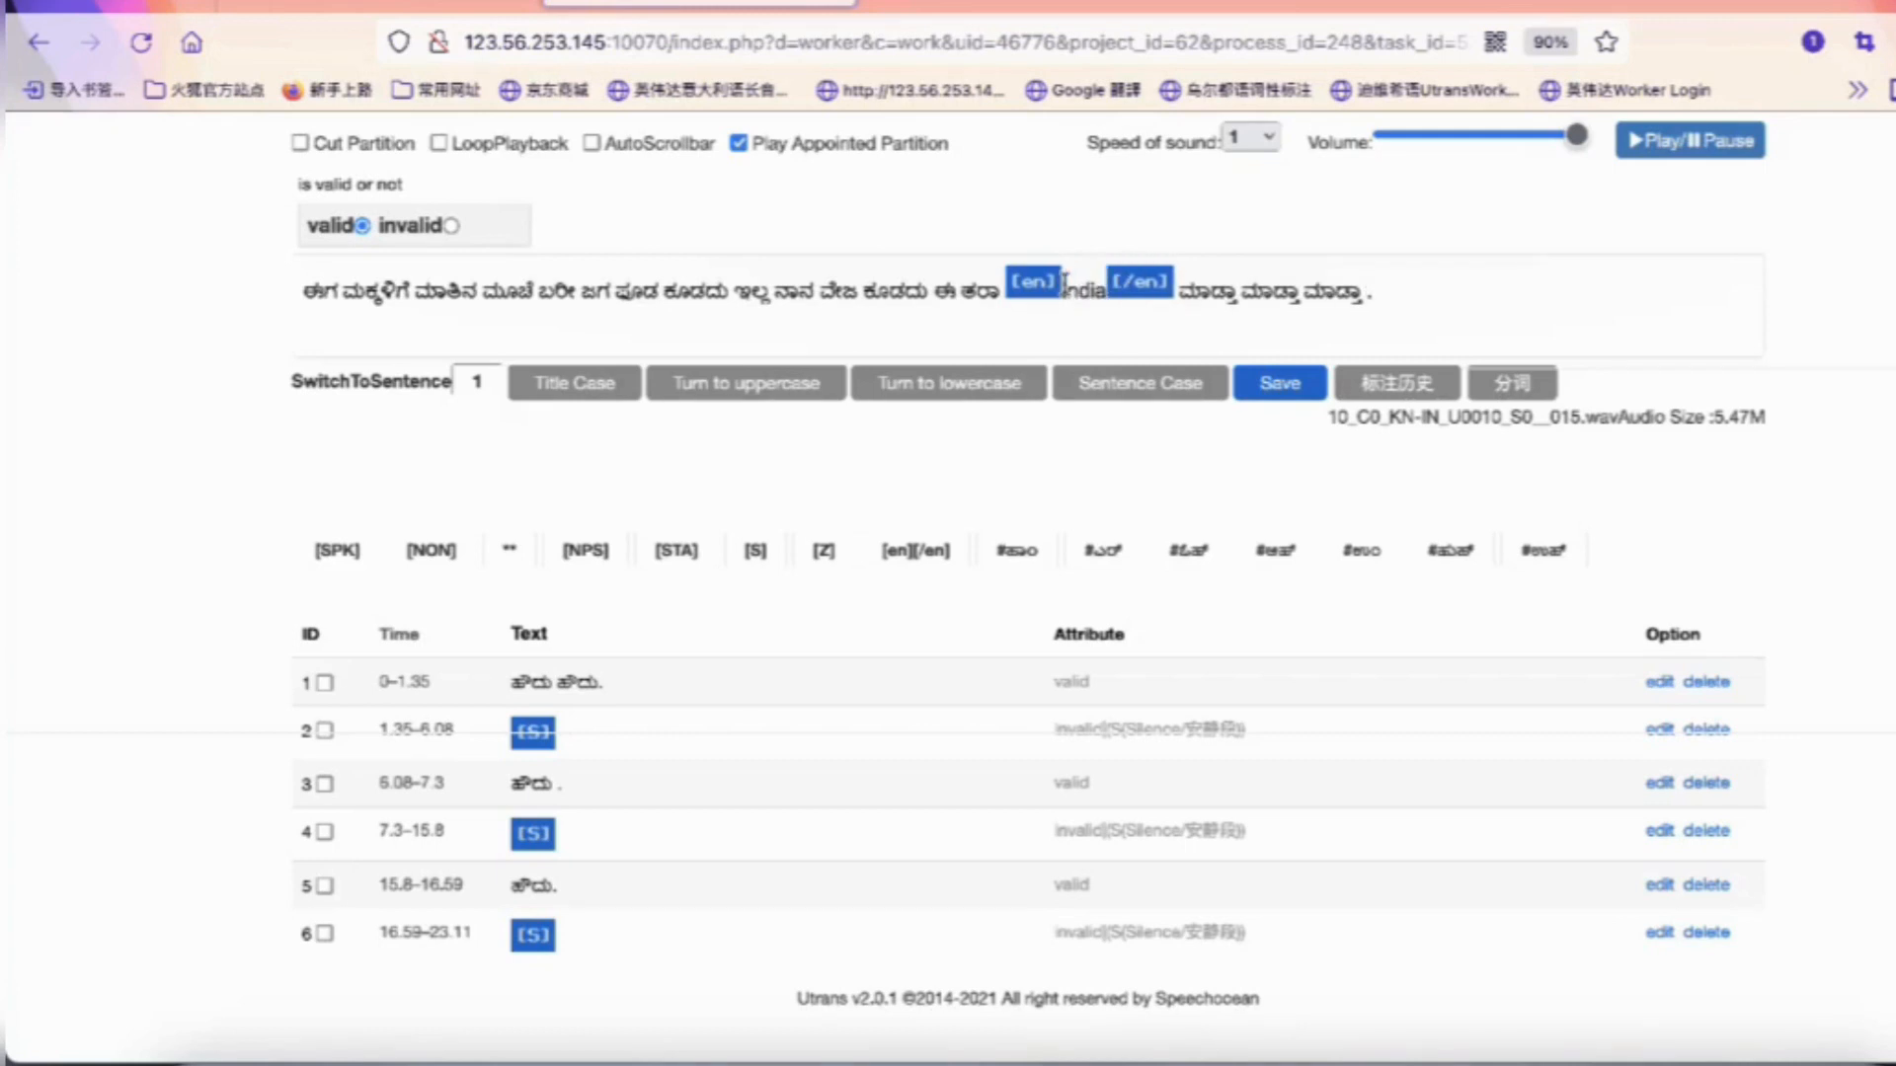
key(BackSpace)
key(BackSpace)
key(BackSpace)
key(BackSpace)
key(BackSpace)
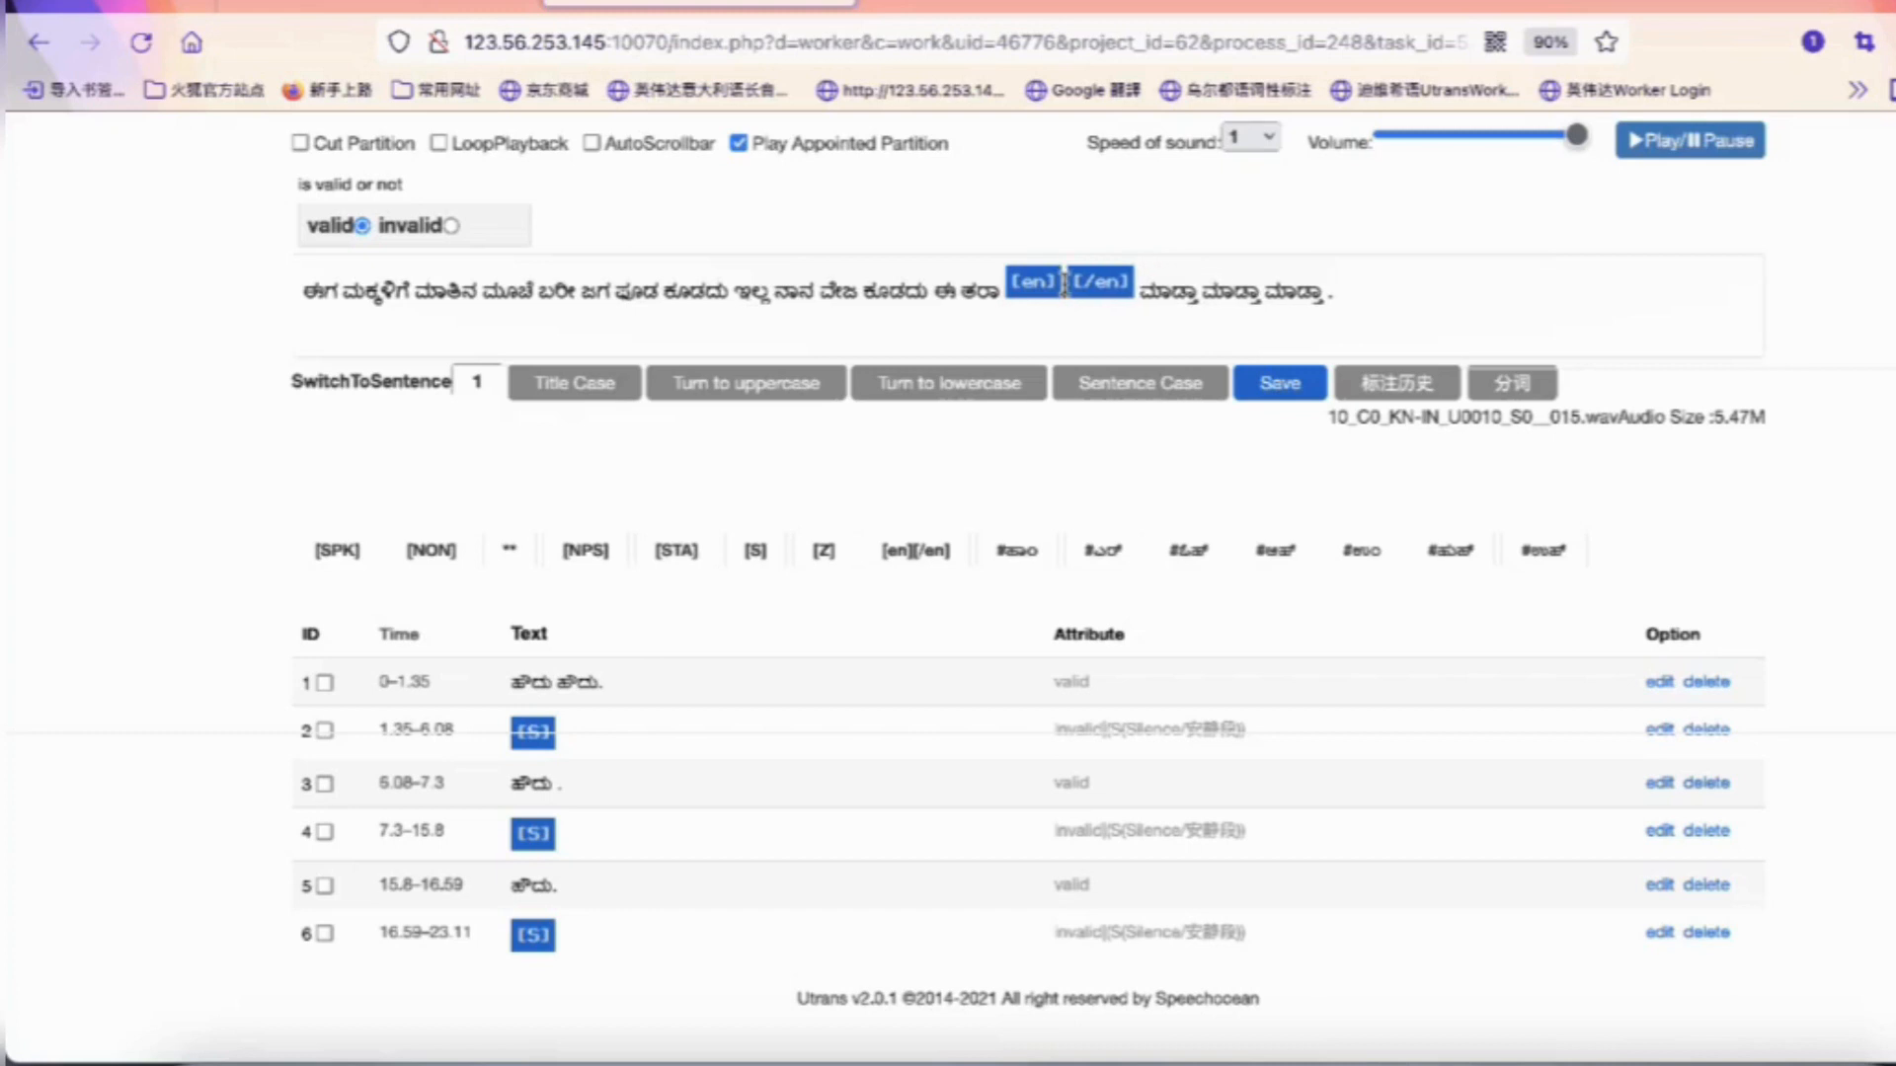
Try the capitalized brand name "Starbucks" between the [en][/en] tags and clear it
text(Starbunc)
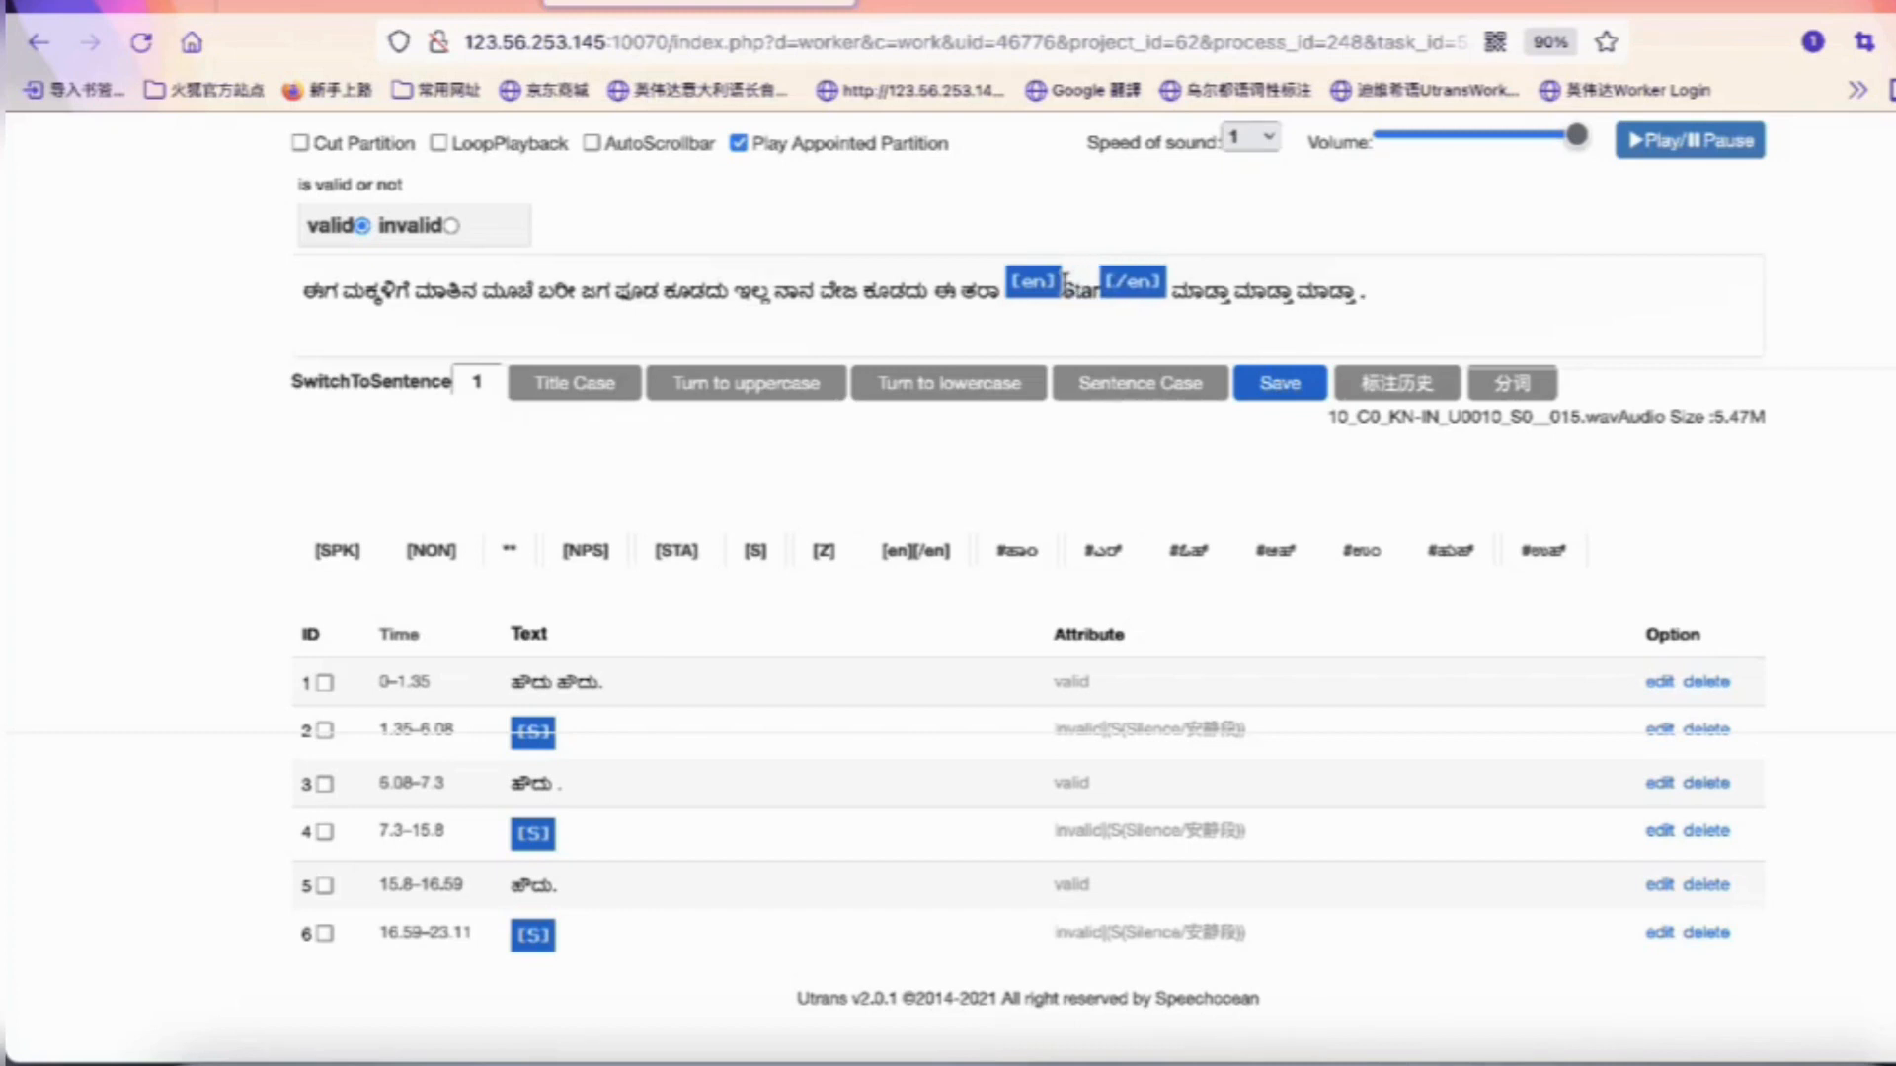
key(BackSpace)
key(BackSpace)
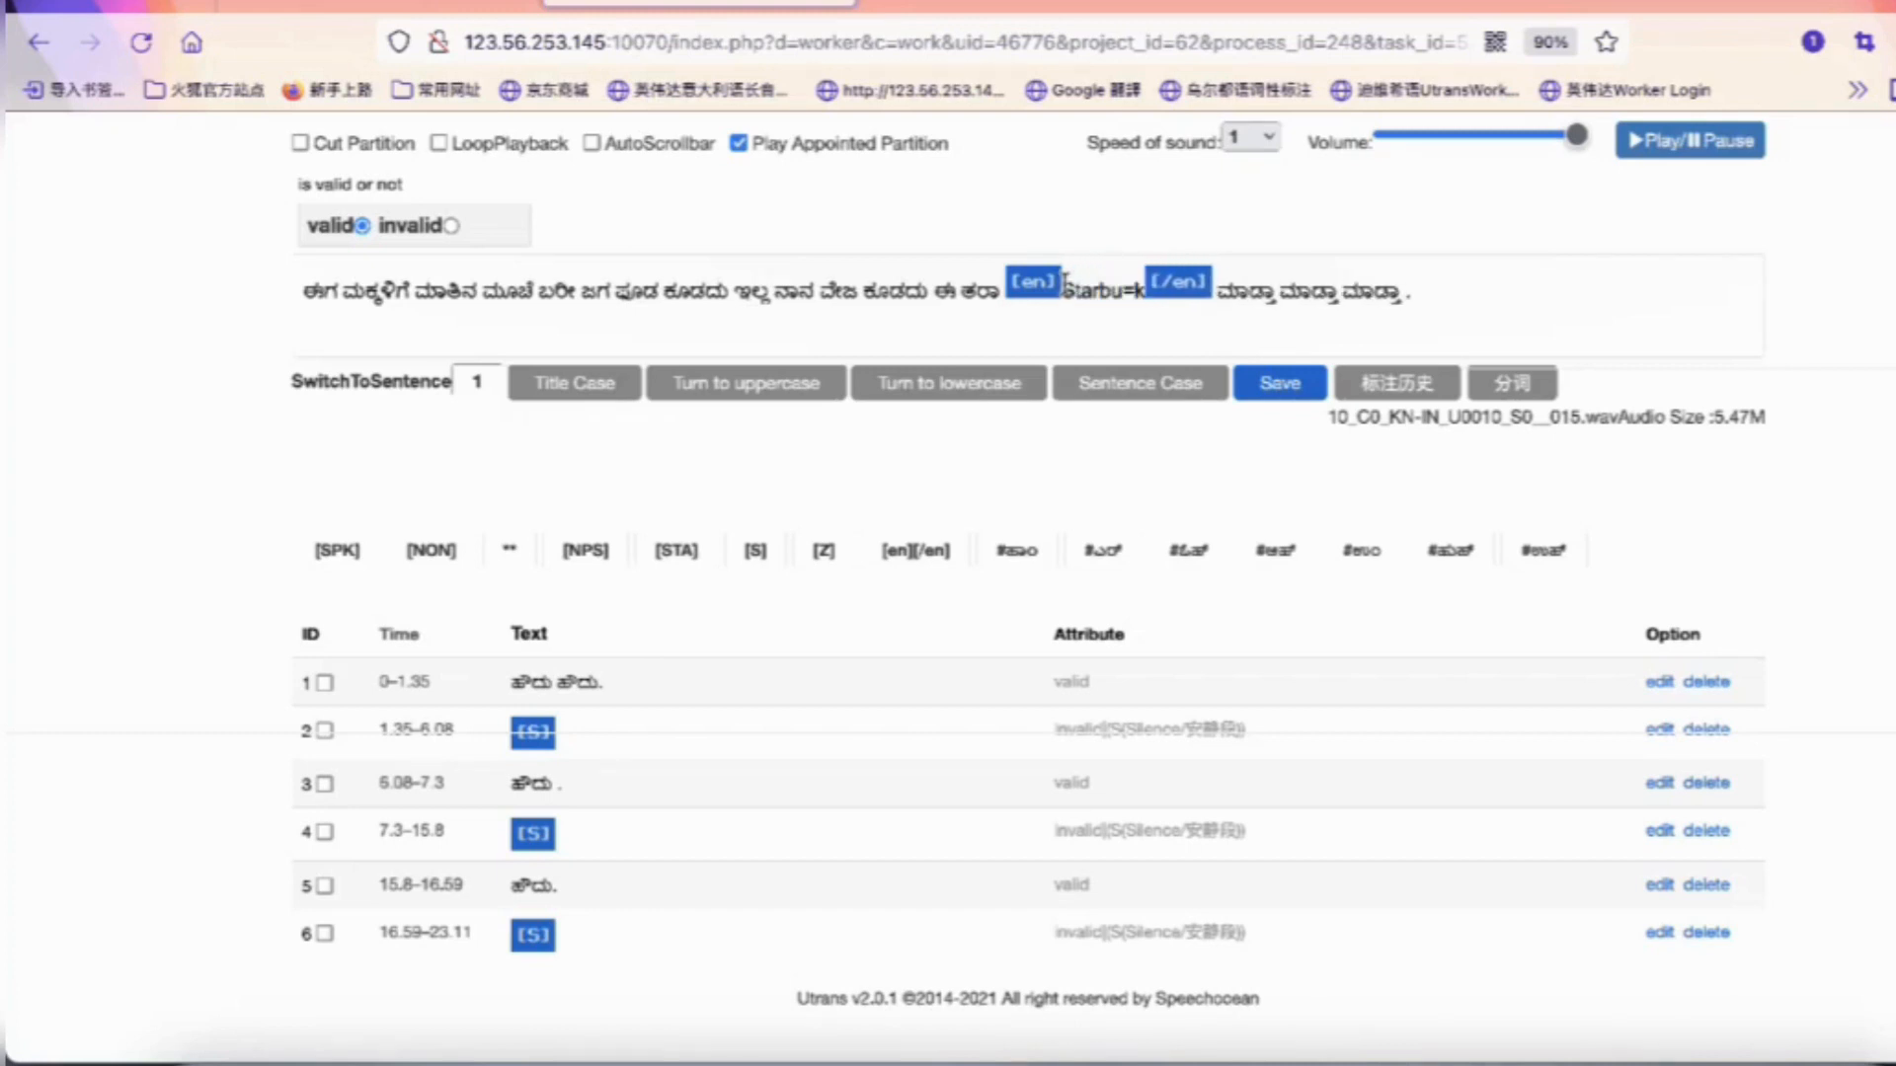
text(kls)
key(BackSpace)
key(BackSpace)
key(BackSpace)
key(BackSpace)
key(BackSpace)
key(BackSpace)
key(BackSpace)
key(BackSpace)
key(BackSpace)
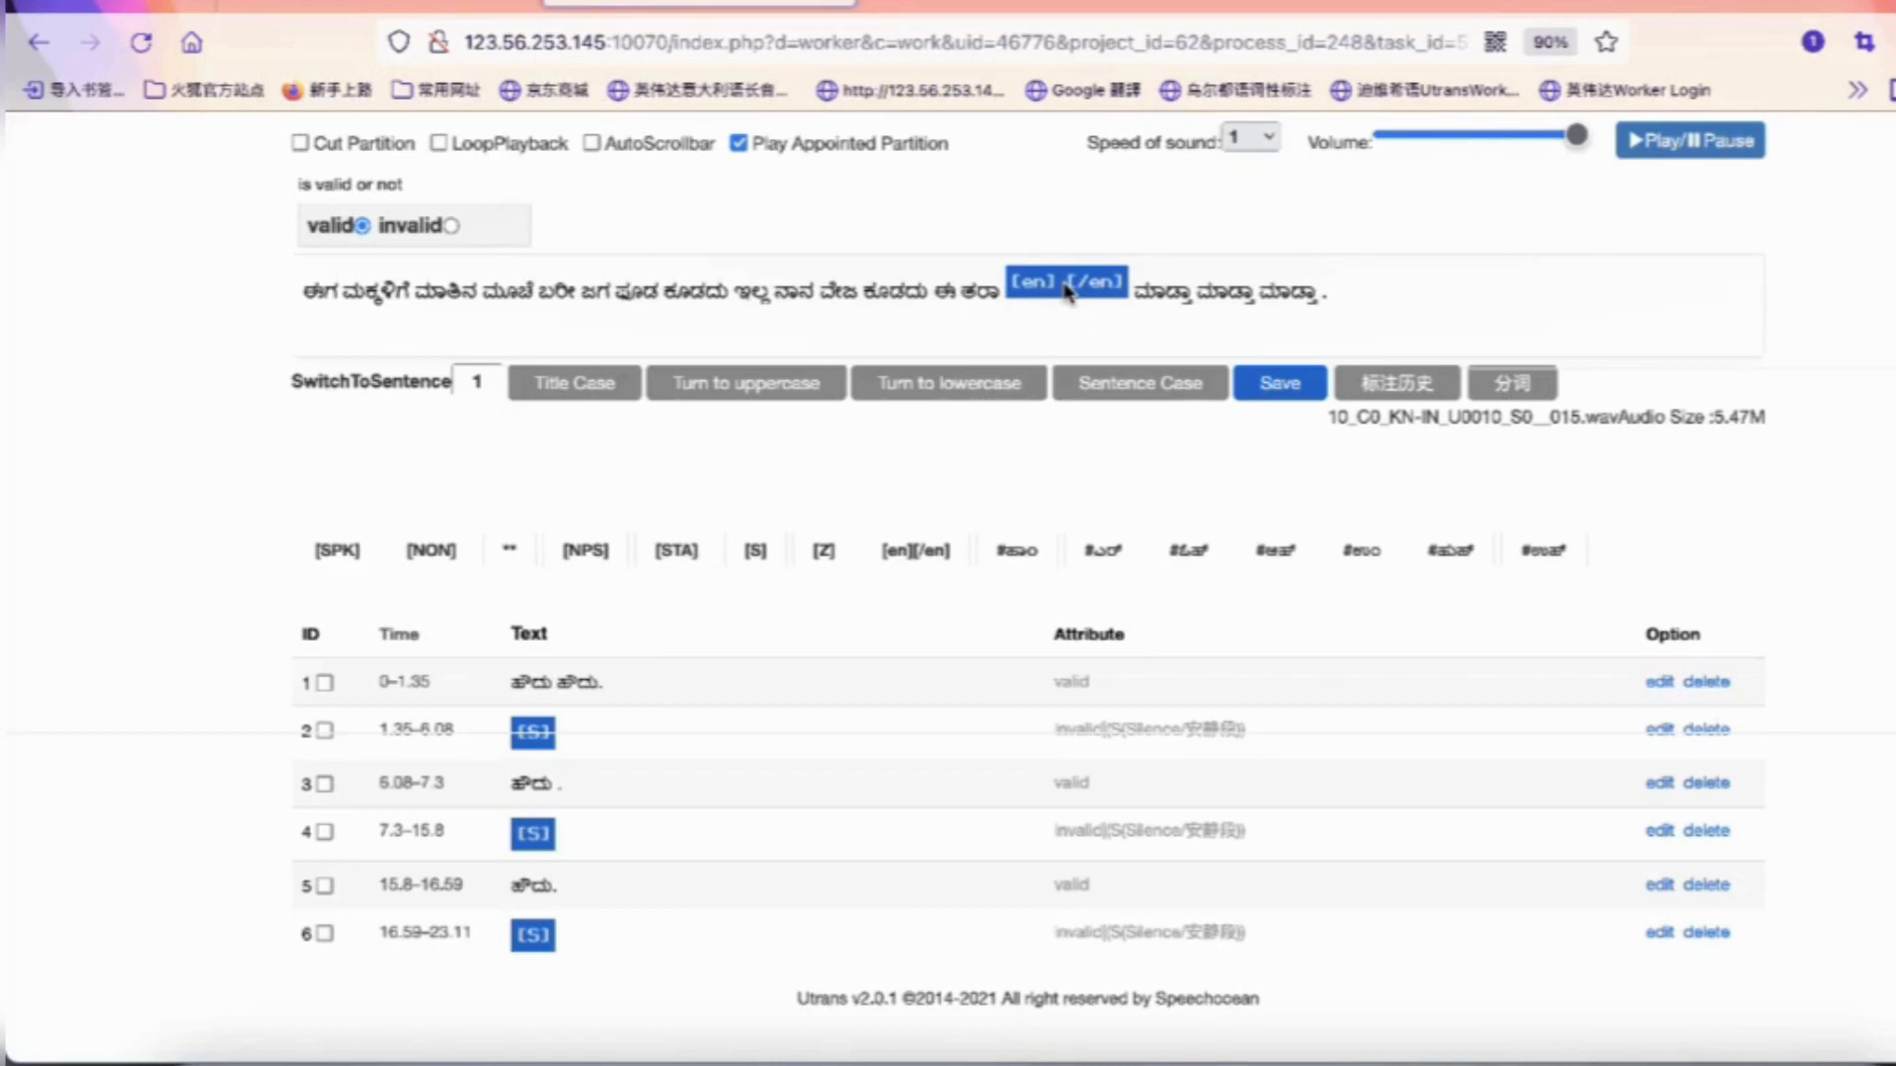
Re-enter "film" between the tags after ತರಾ, and delete the word together with its [en][/en] tags
text(film)
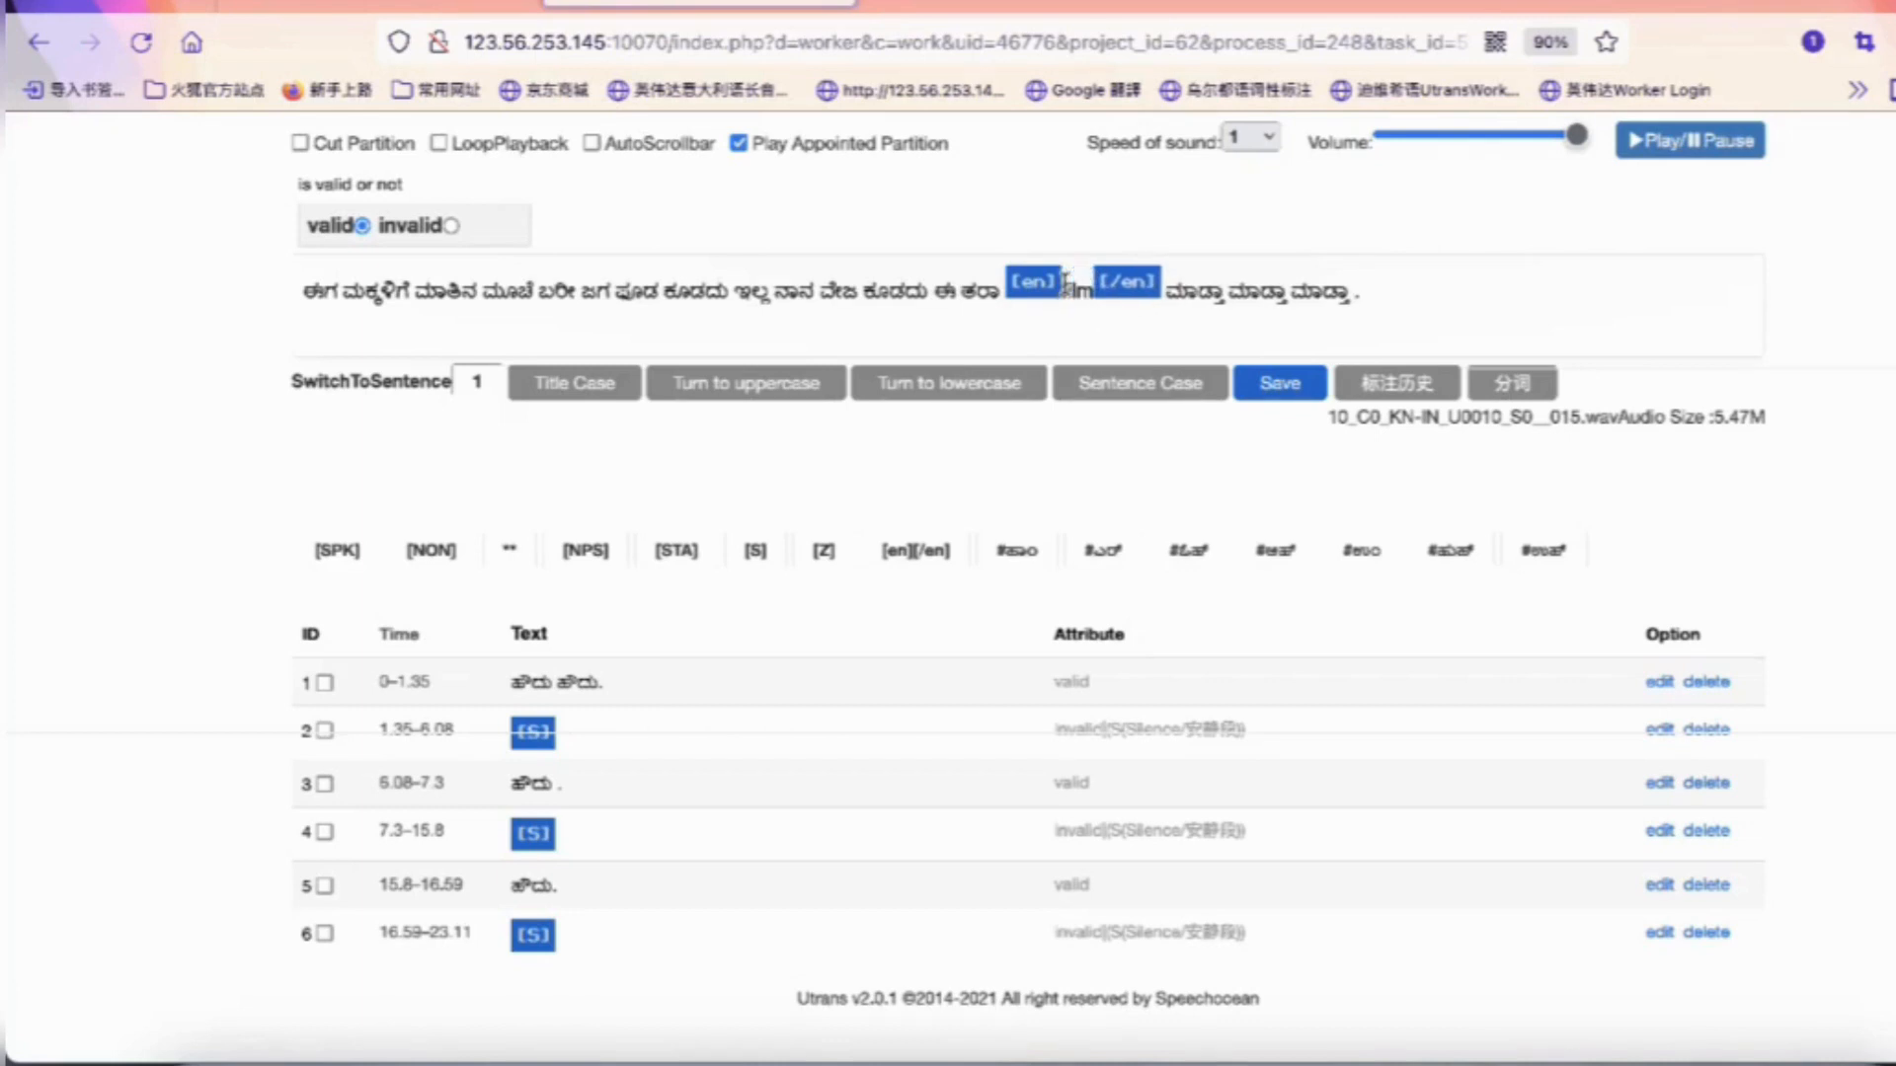
drag(1166, 286, 991, 277)
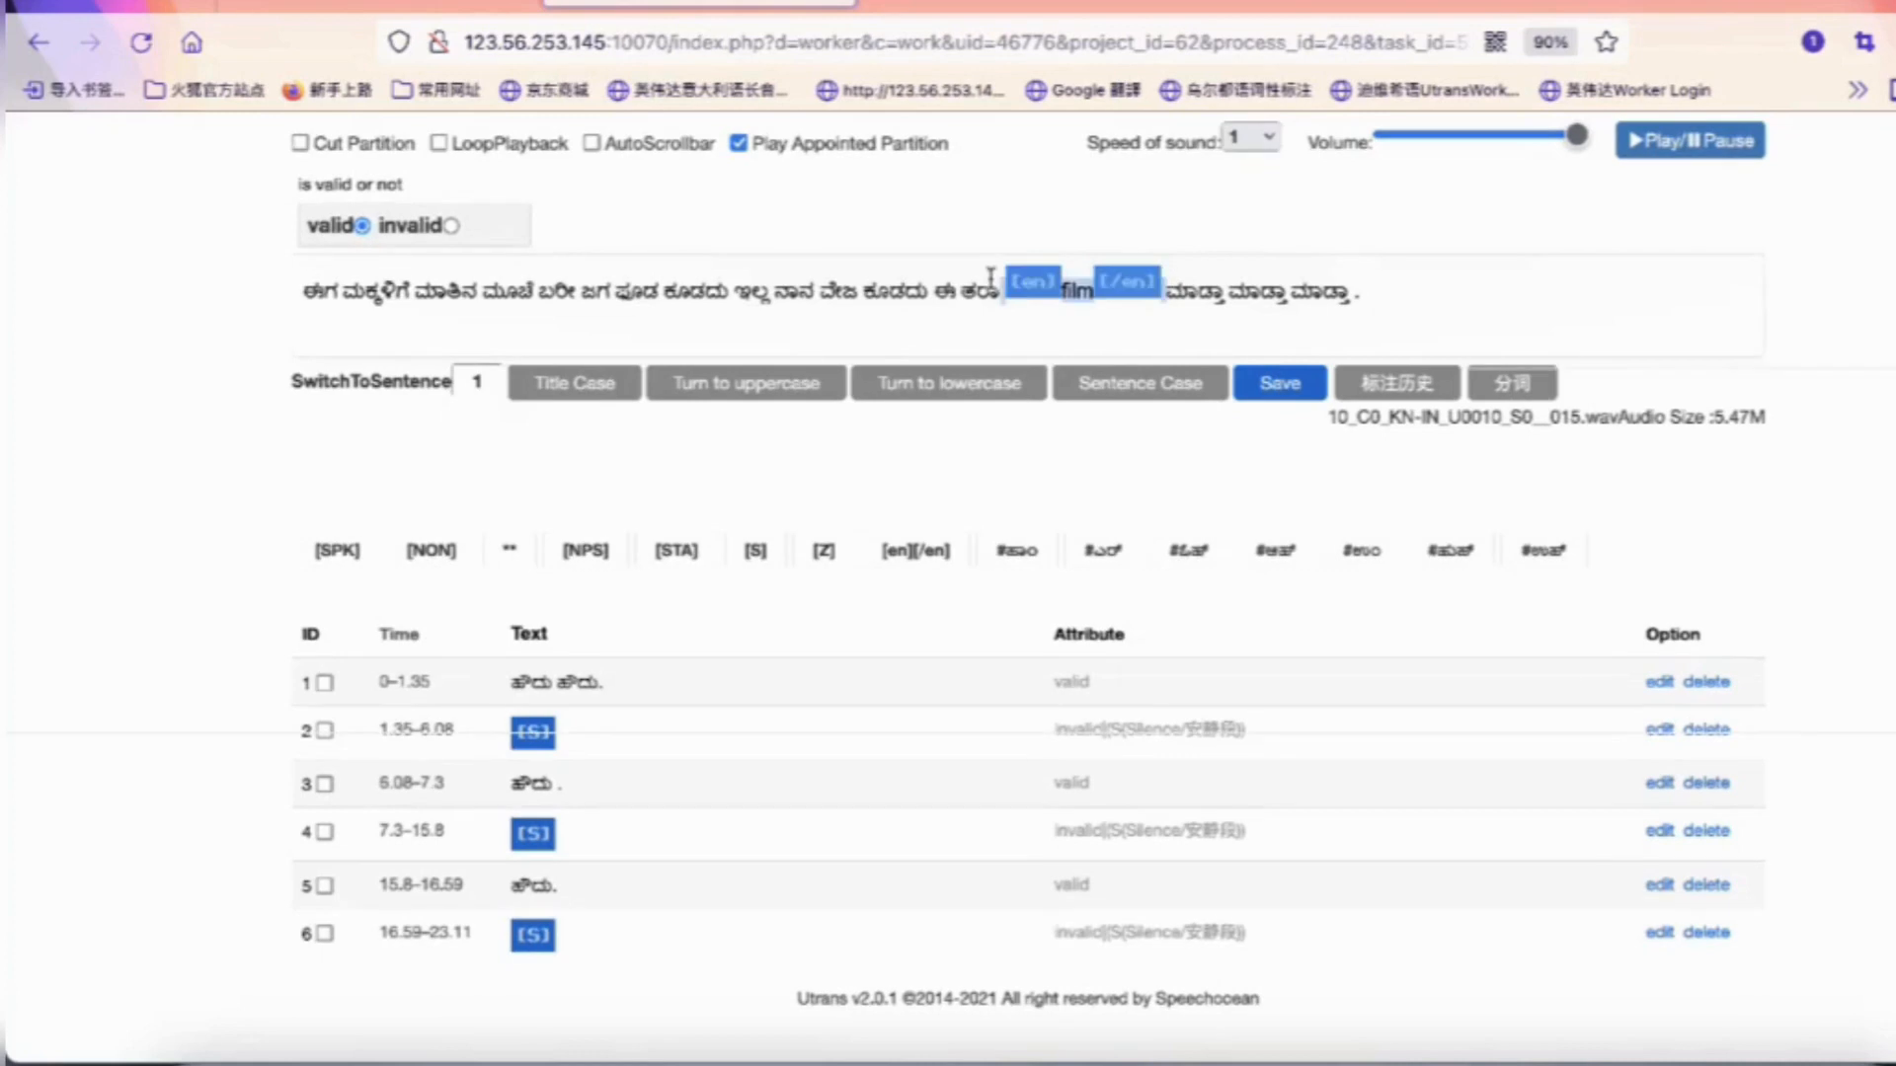
key(BackSpace)
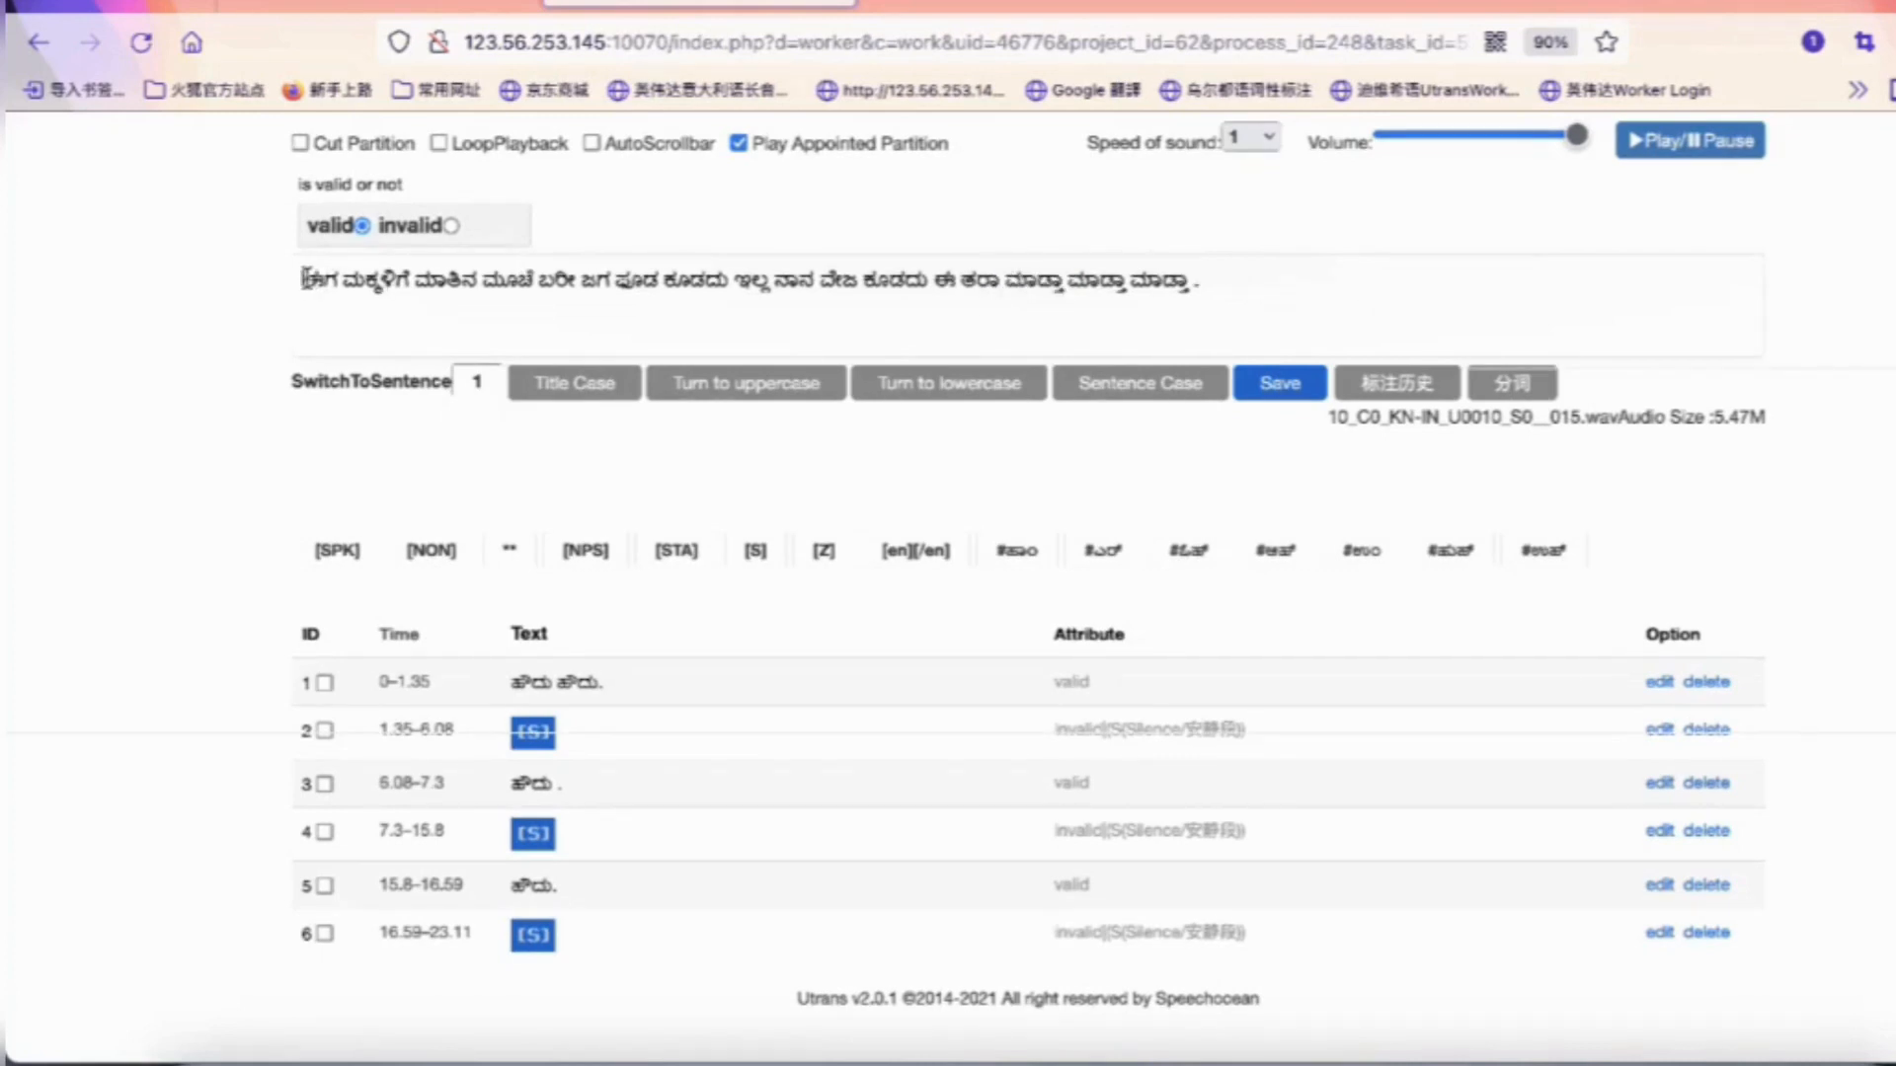
Insert the lowercase word "film" at the very start of sentence 41's transcription and enclose it in [en][/en] tags
click(305, 280)
text(film)
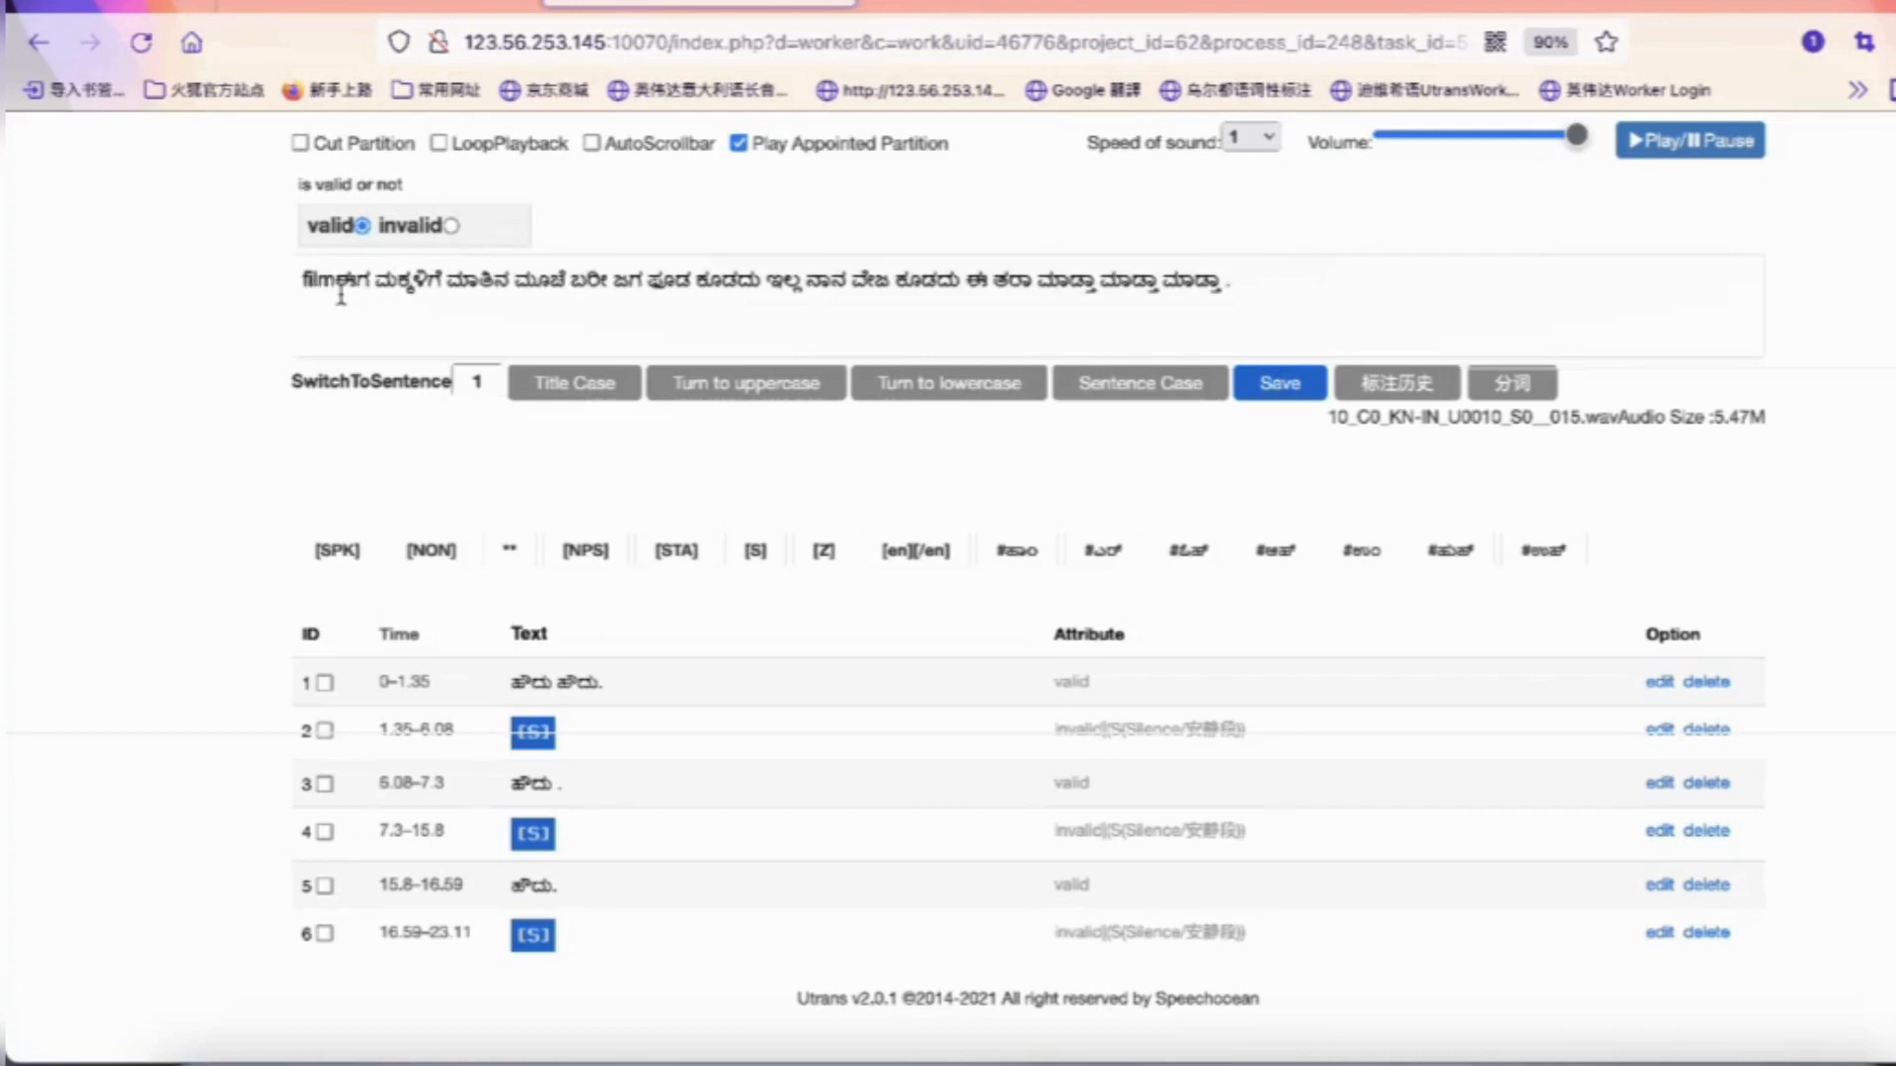
drag(299, 281, 337, 282)
click(894, 548)
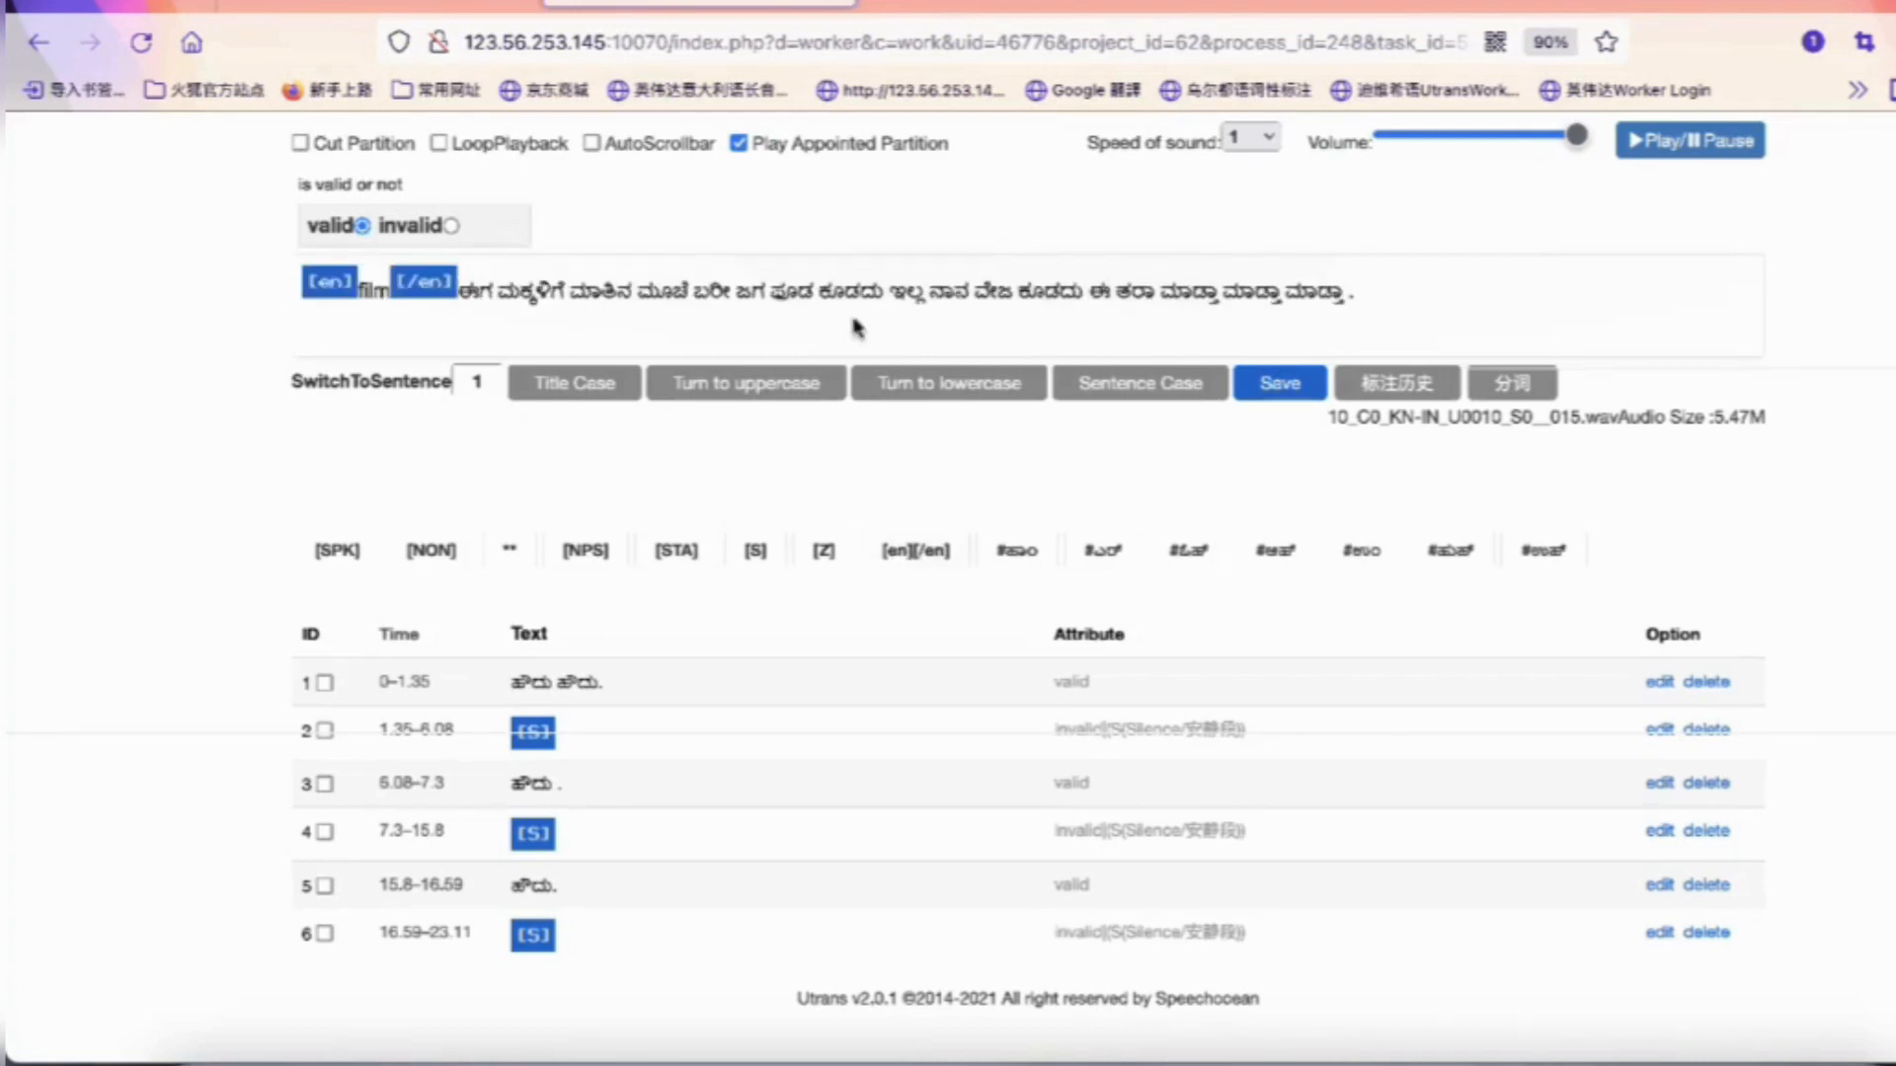
Remove the tagged word "film" and its [en][/en] tags from the start of the transcription
click(461, 294)
key(BackSpace)
key(BackSpace)
key(BackSpace)
key(BackSpace)
key(BackSpace)
key(BackSpace)
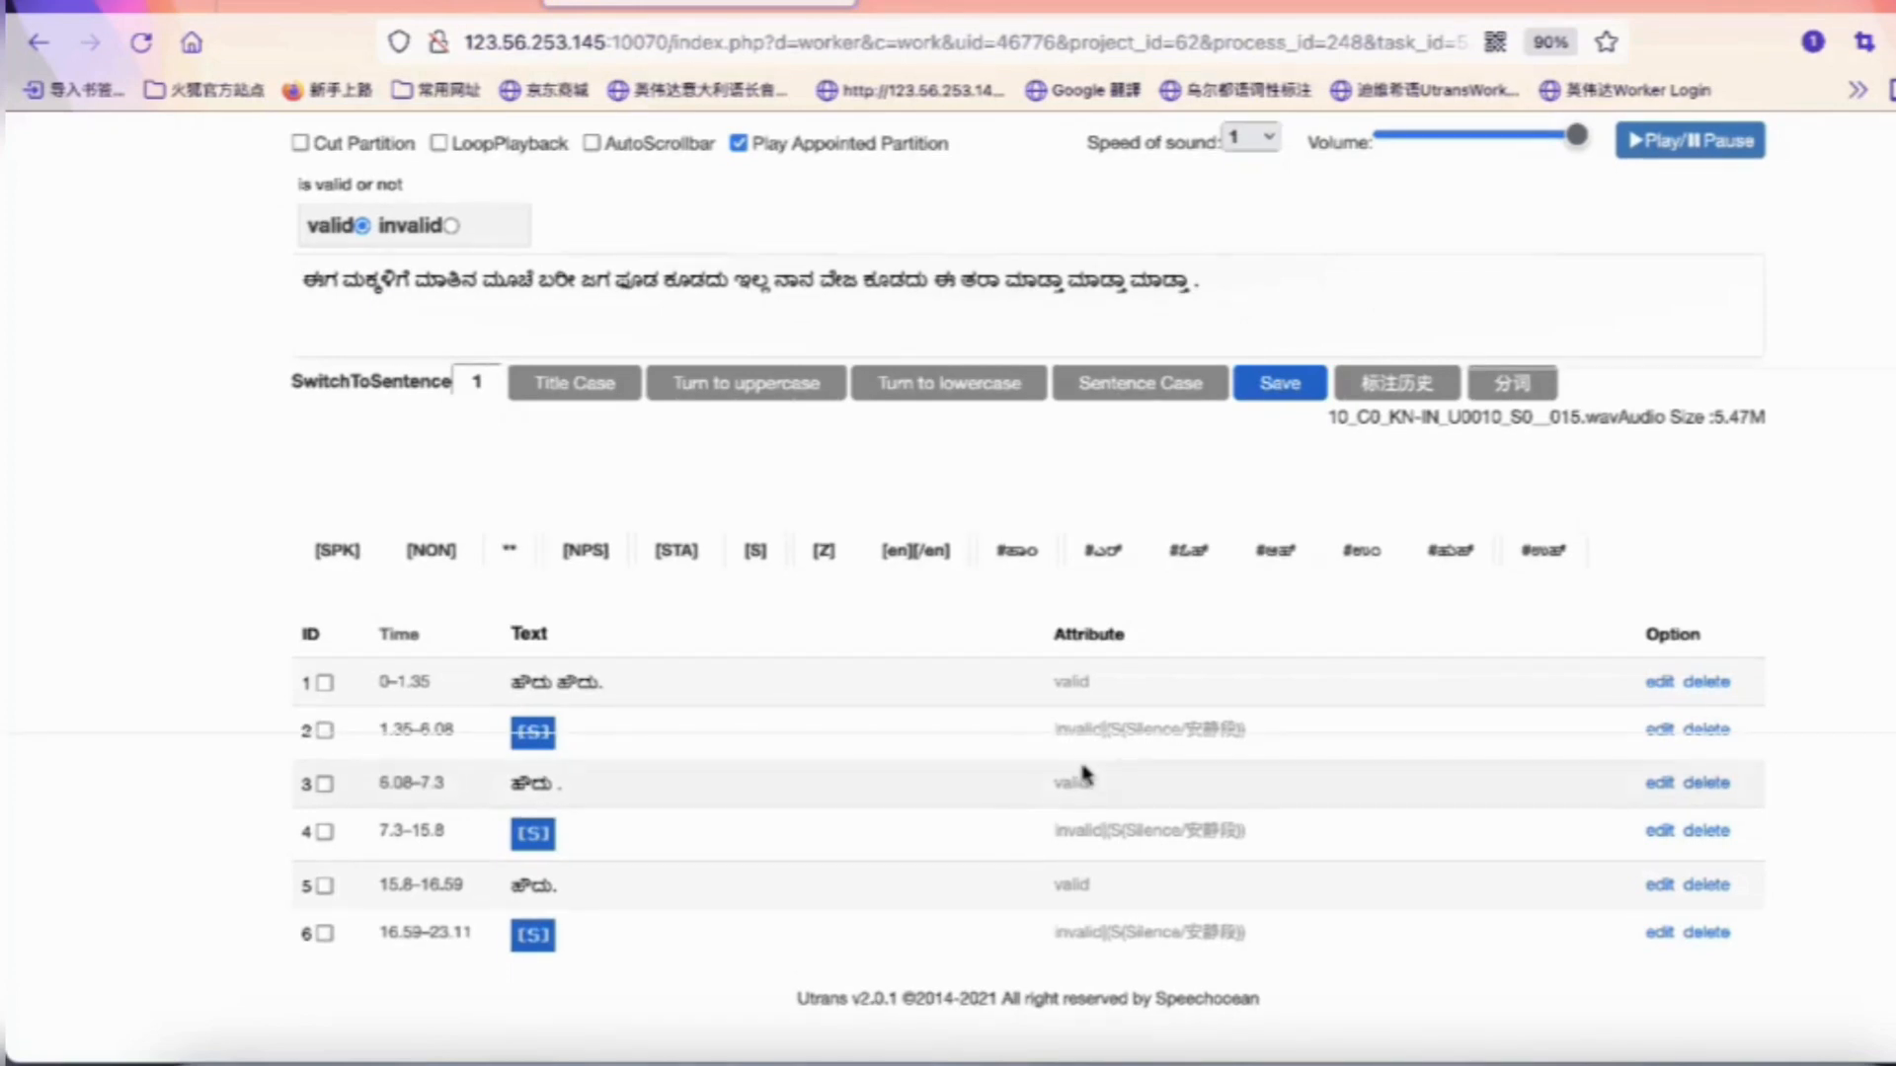
Try inserting the letters "FY" before the last ಮಾಡ್ತಾ in the transcription and remove them again
scroll(1084, 776, up, 5)
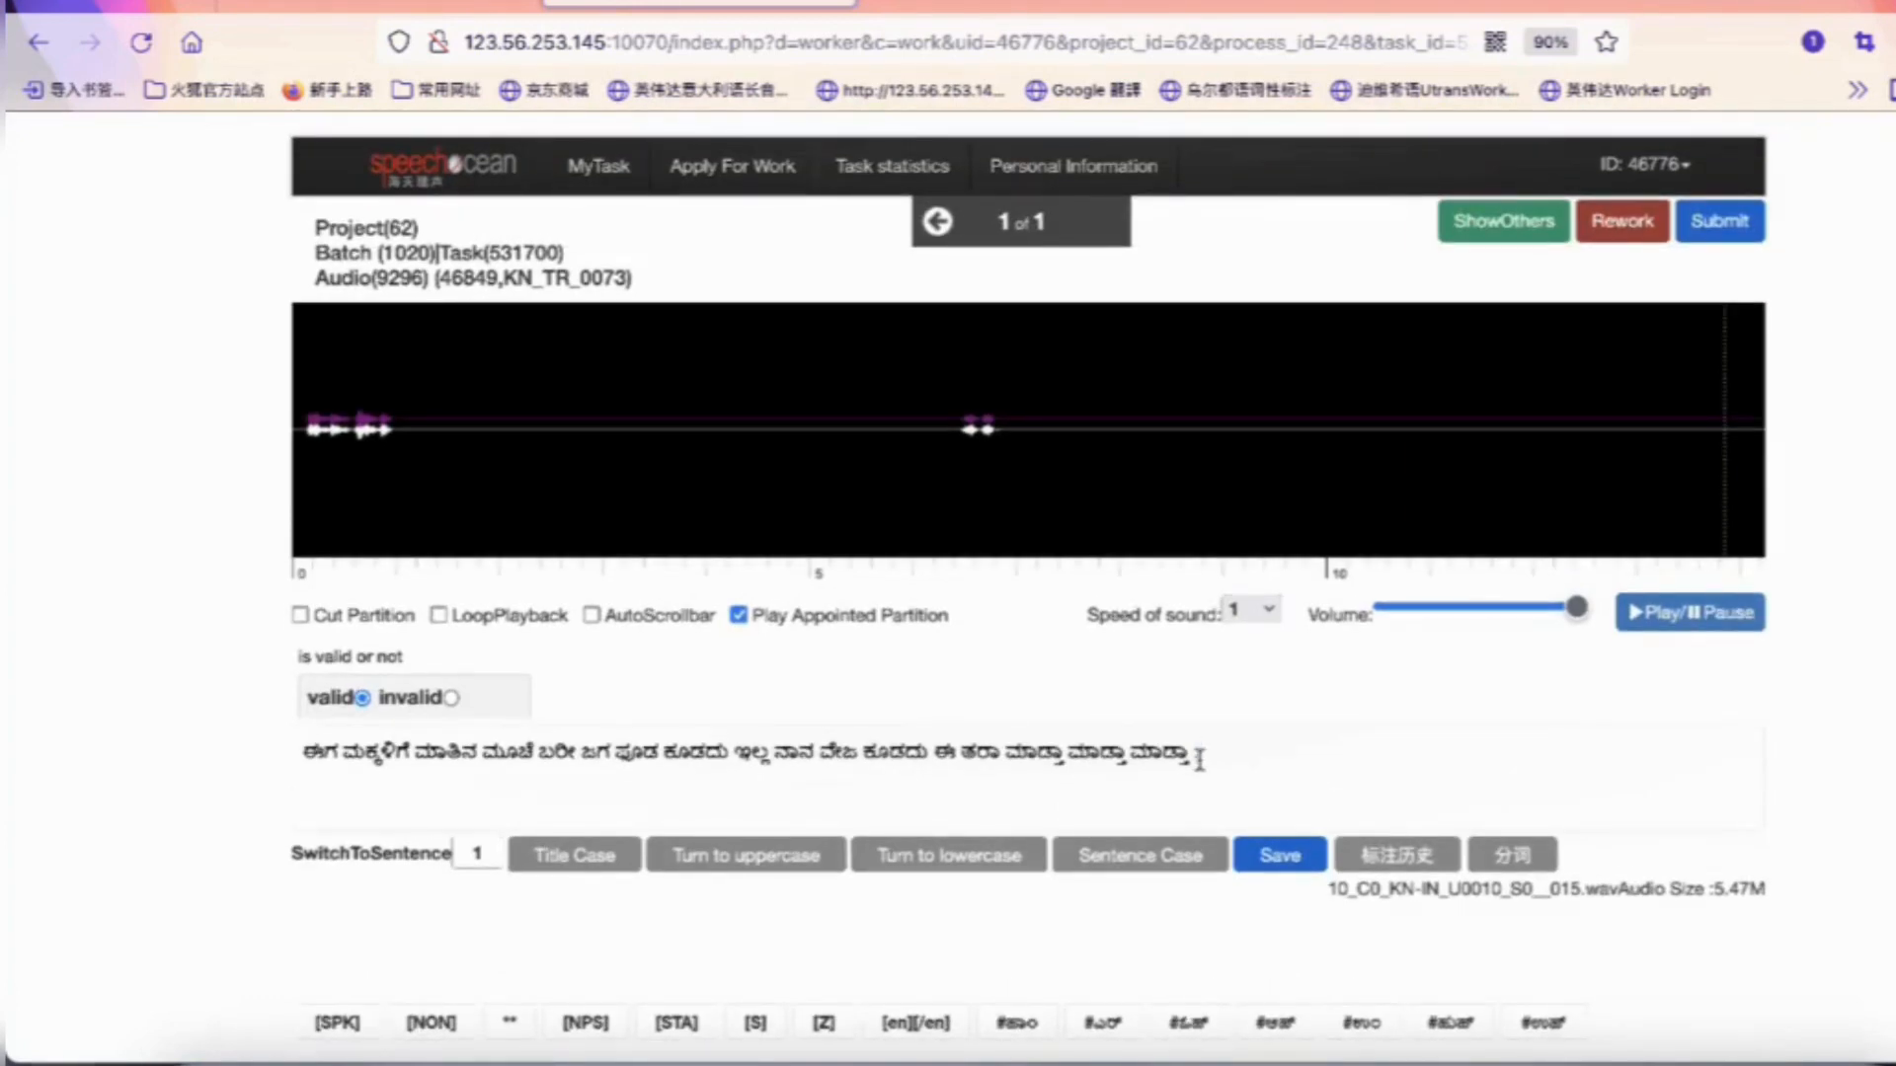
scroll(1198, 759, down, 1)
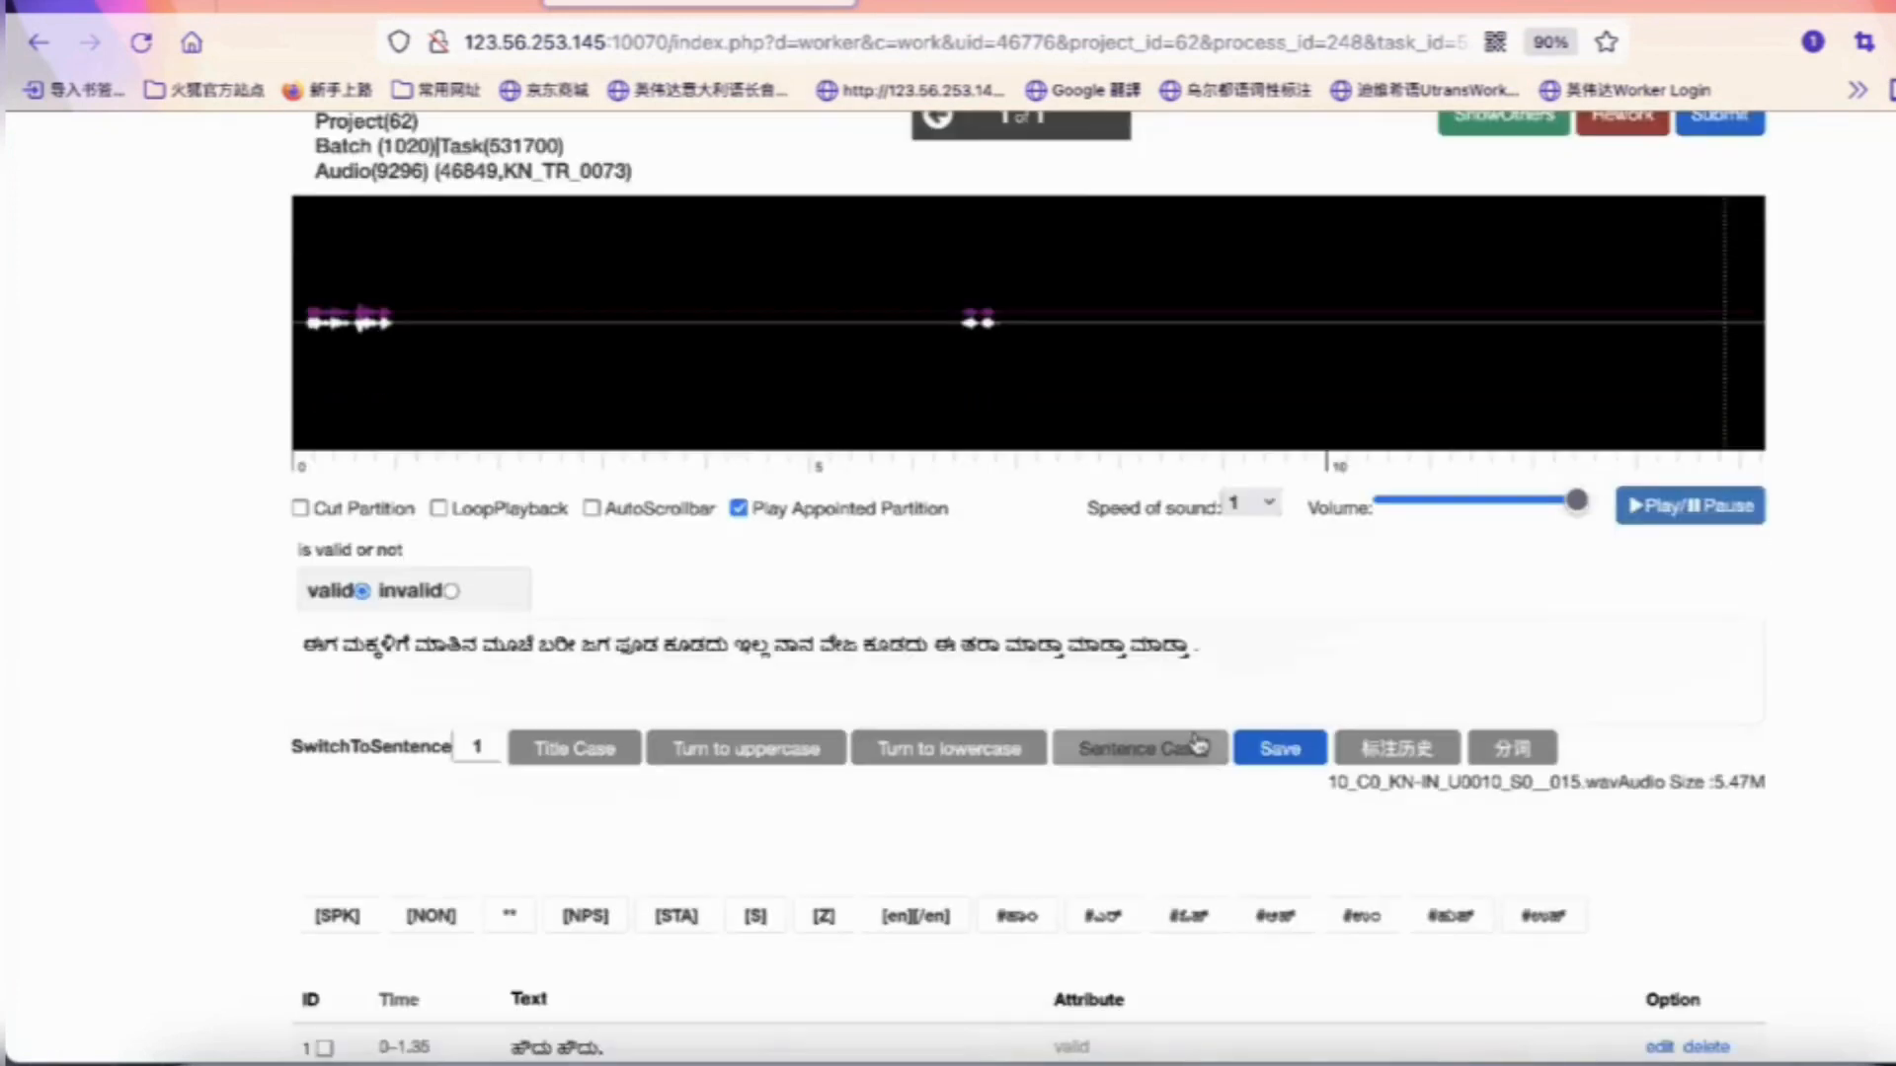
click(1192, 647)
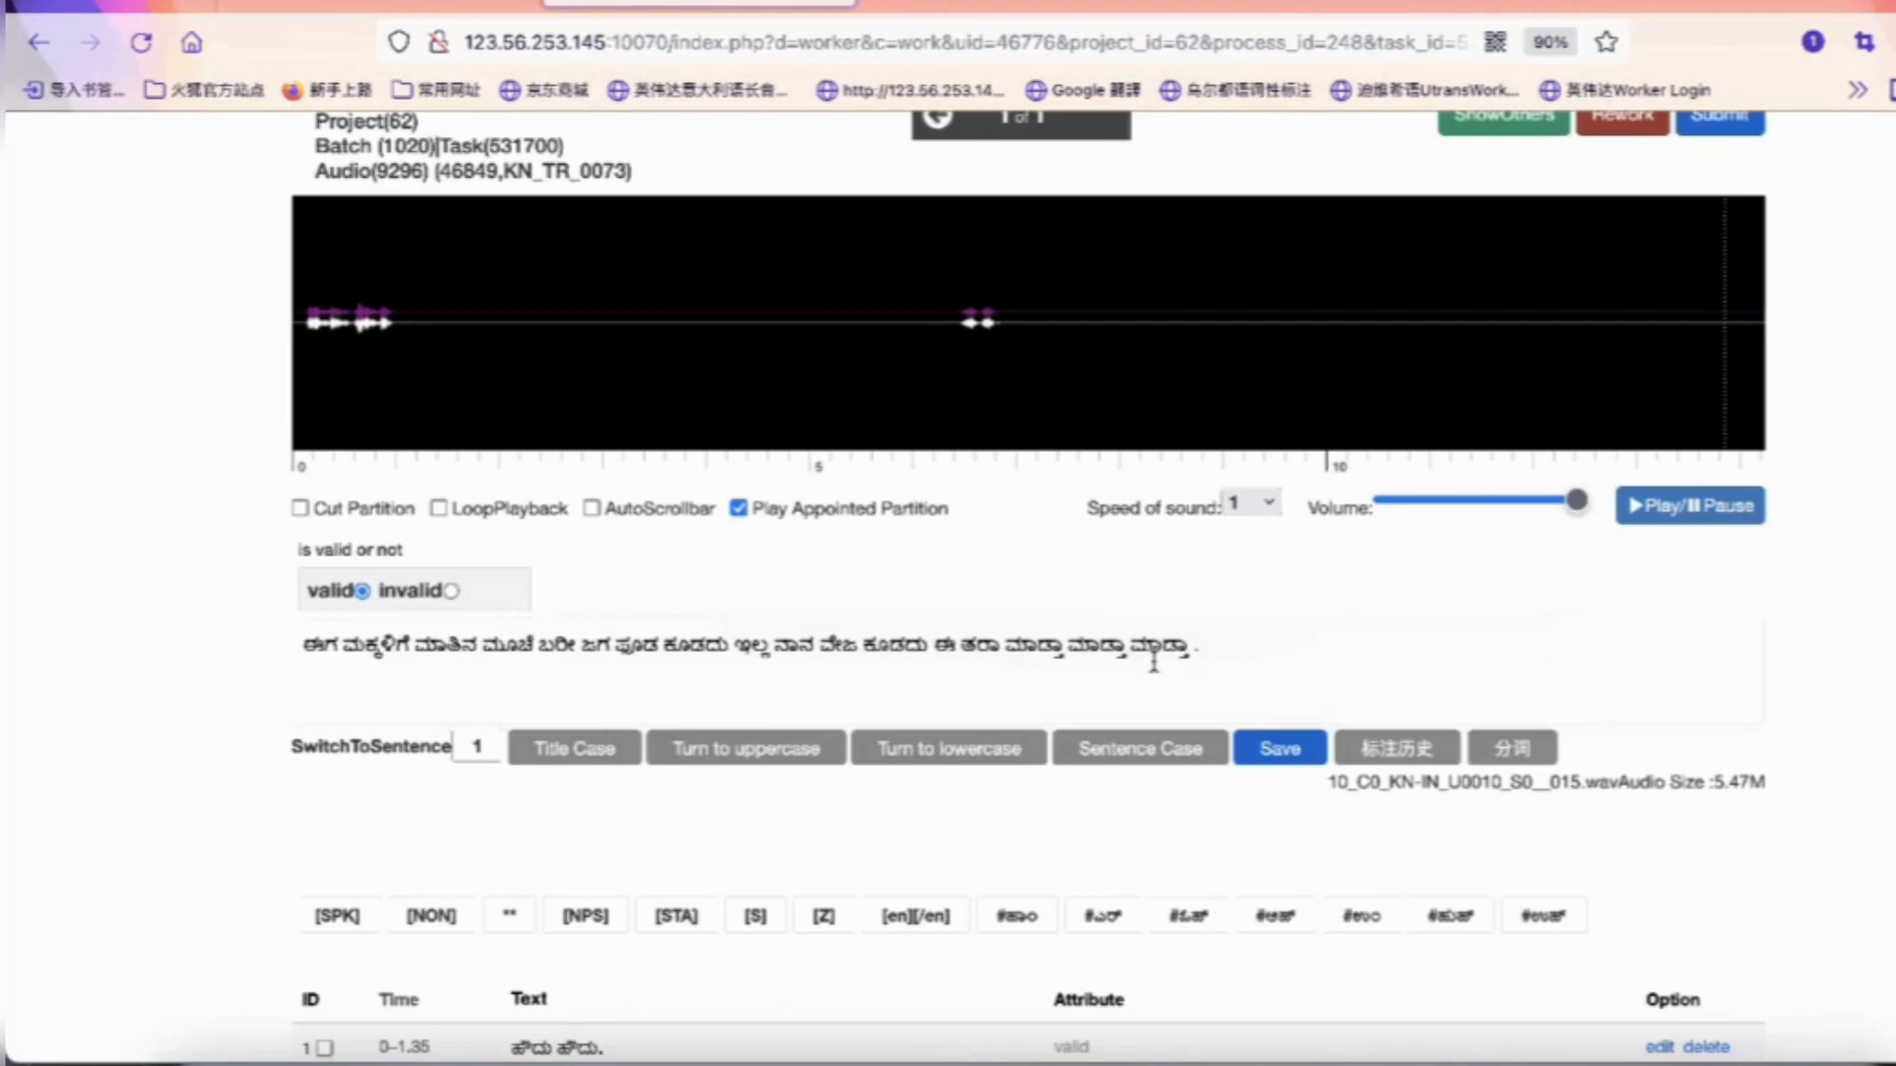
text(FY)
key(Delete)
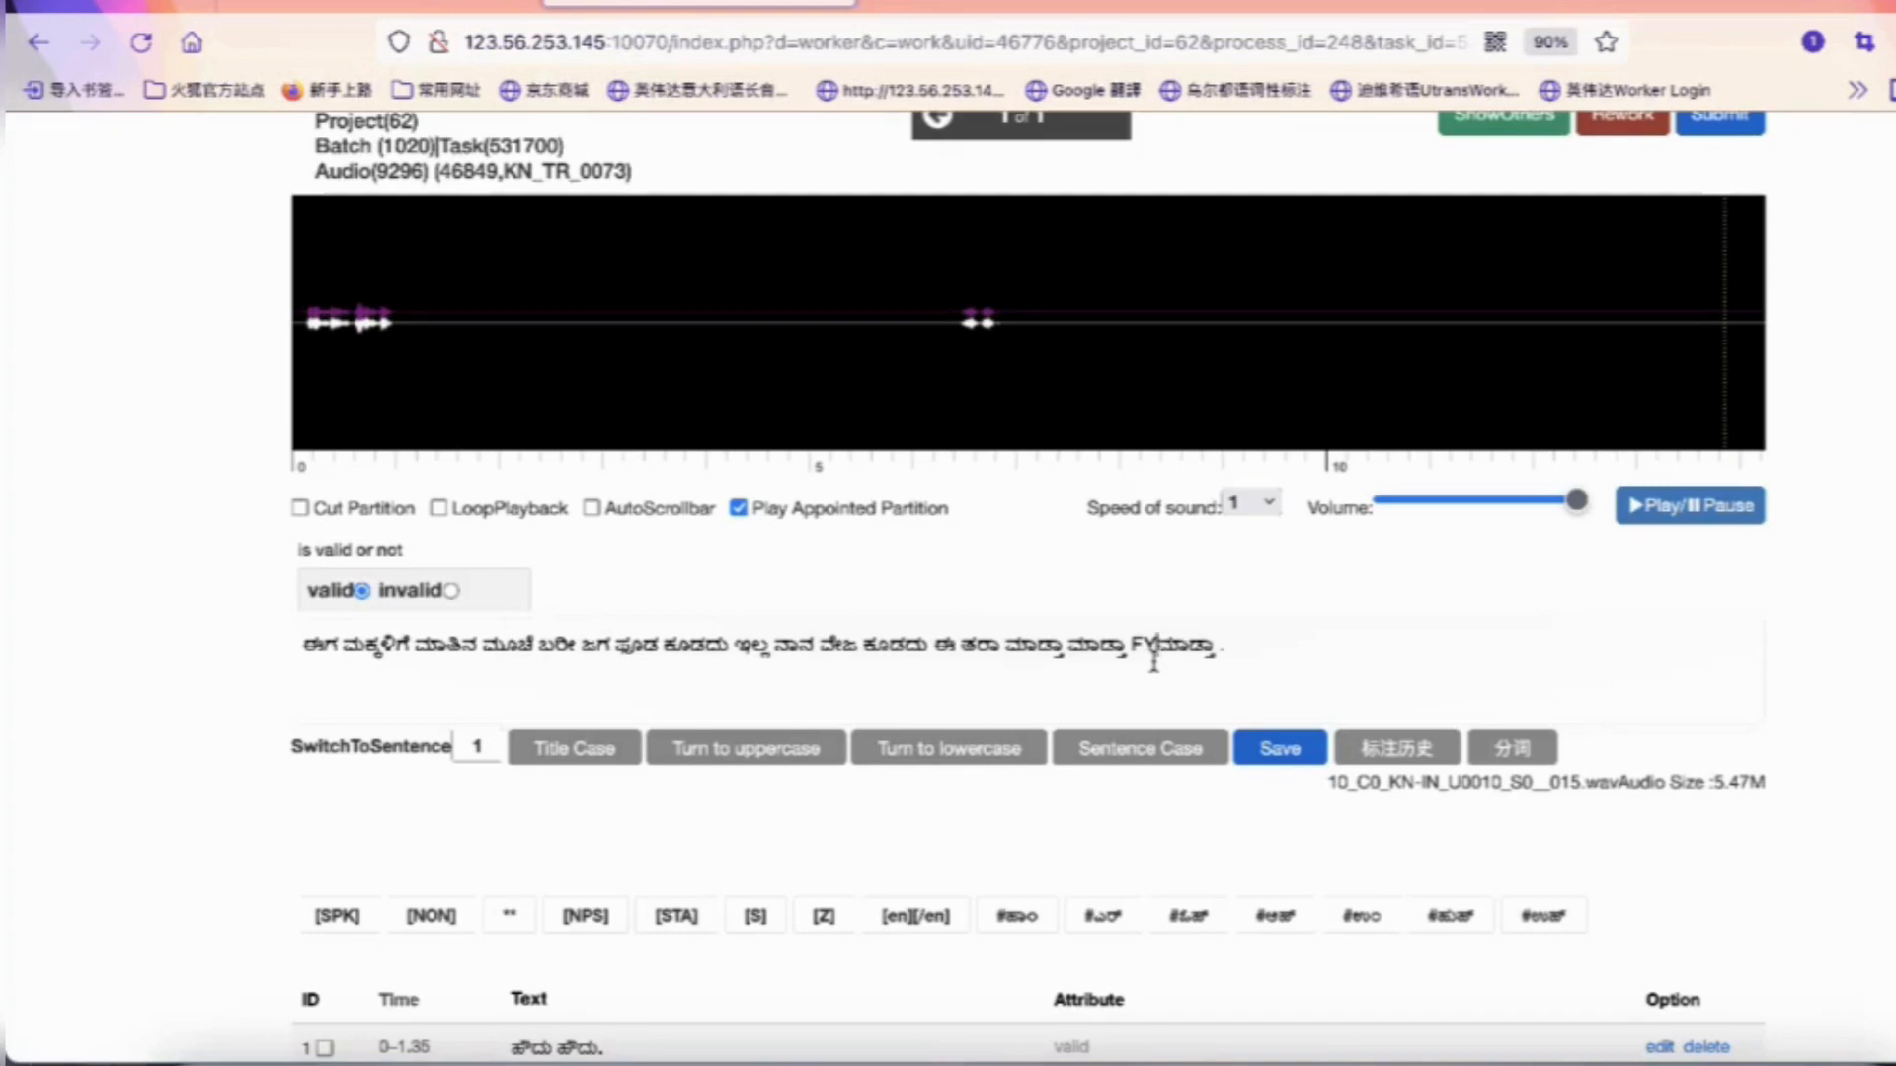
key(BackSpace)
key(BackSpace)
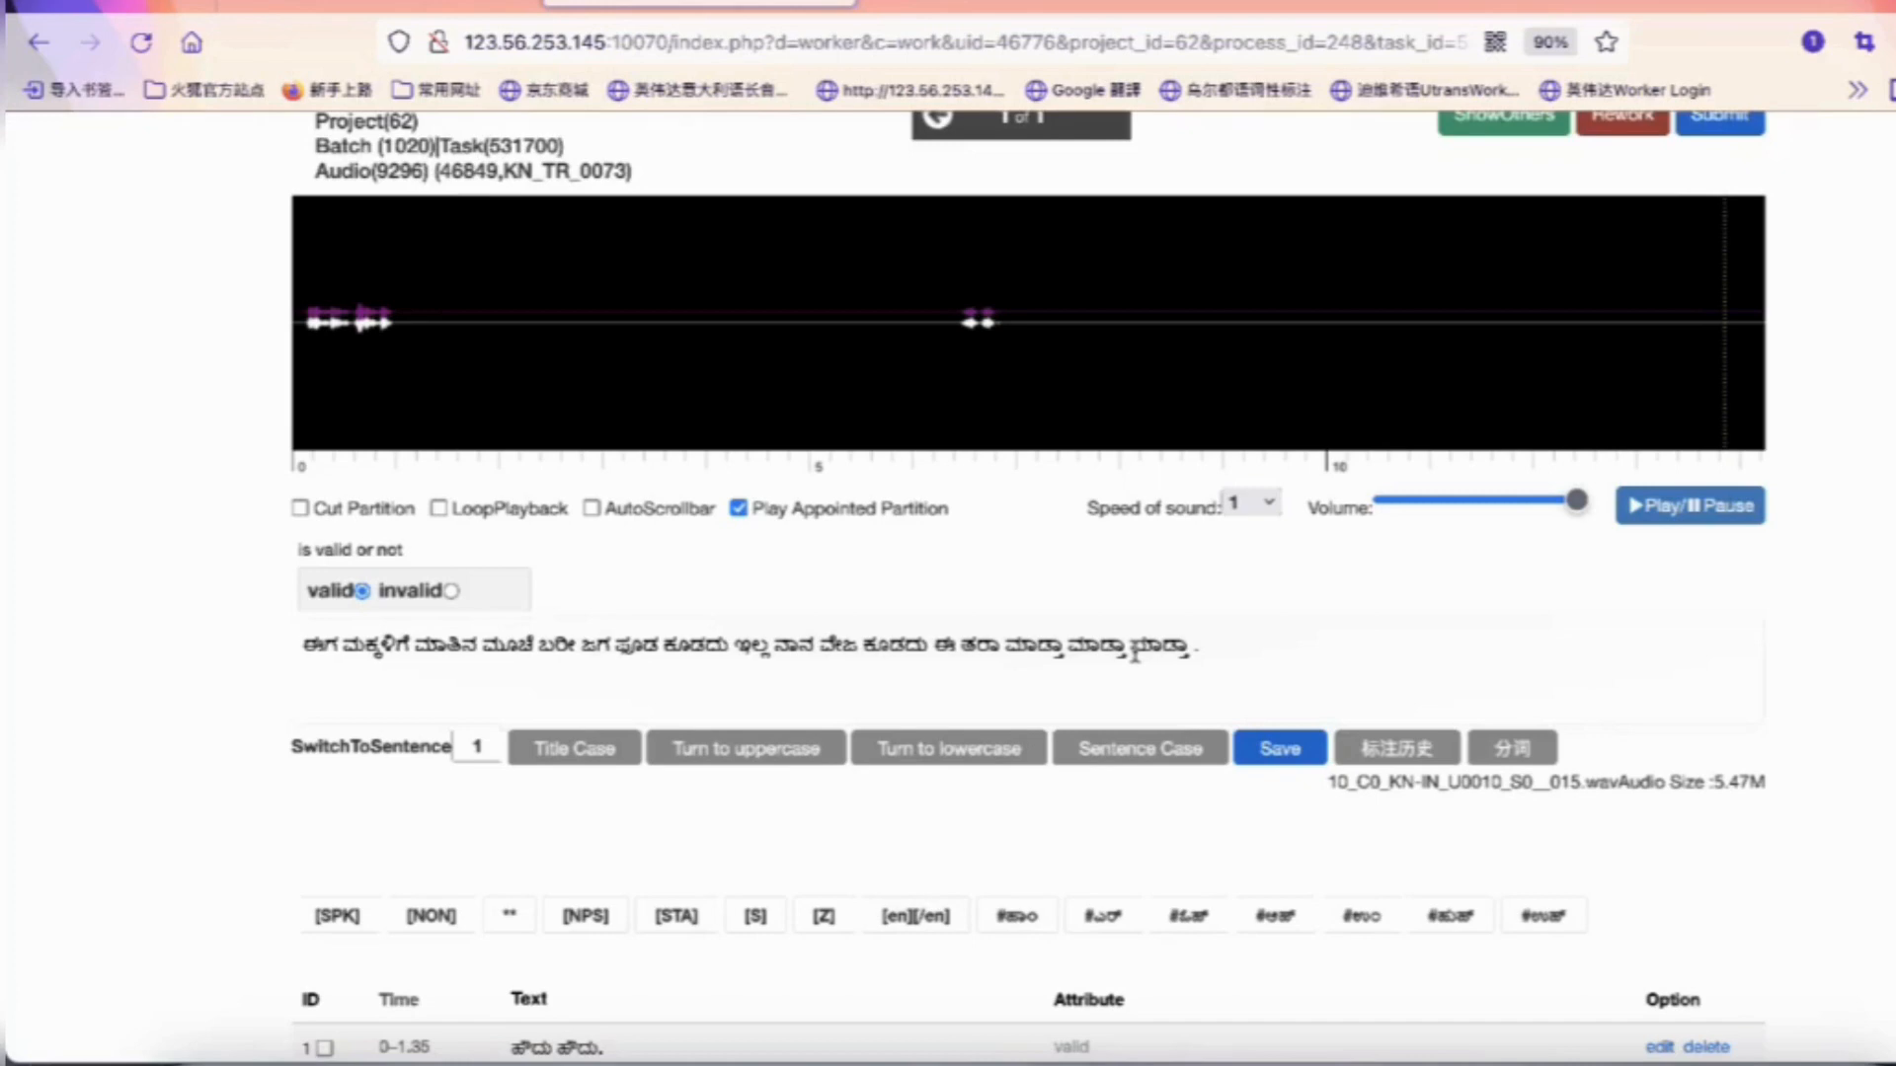
Insert the spaced letters "F Y I" before the last ಮಾಡ್ತಾ and enclose them in [en][/en] tags
text(FY)
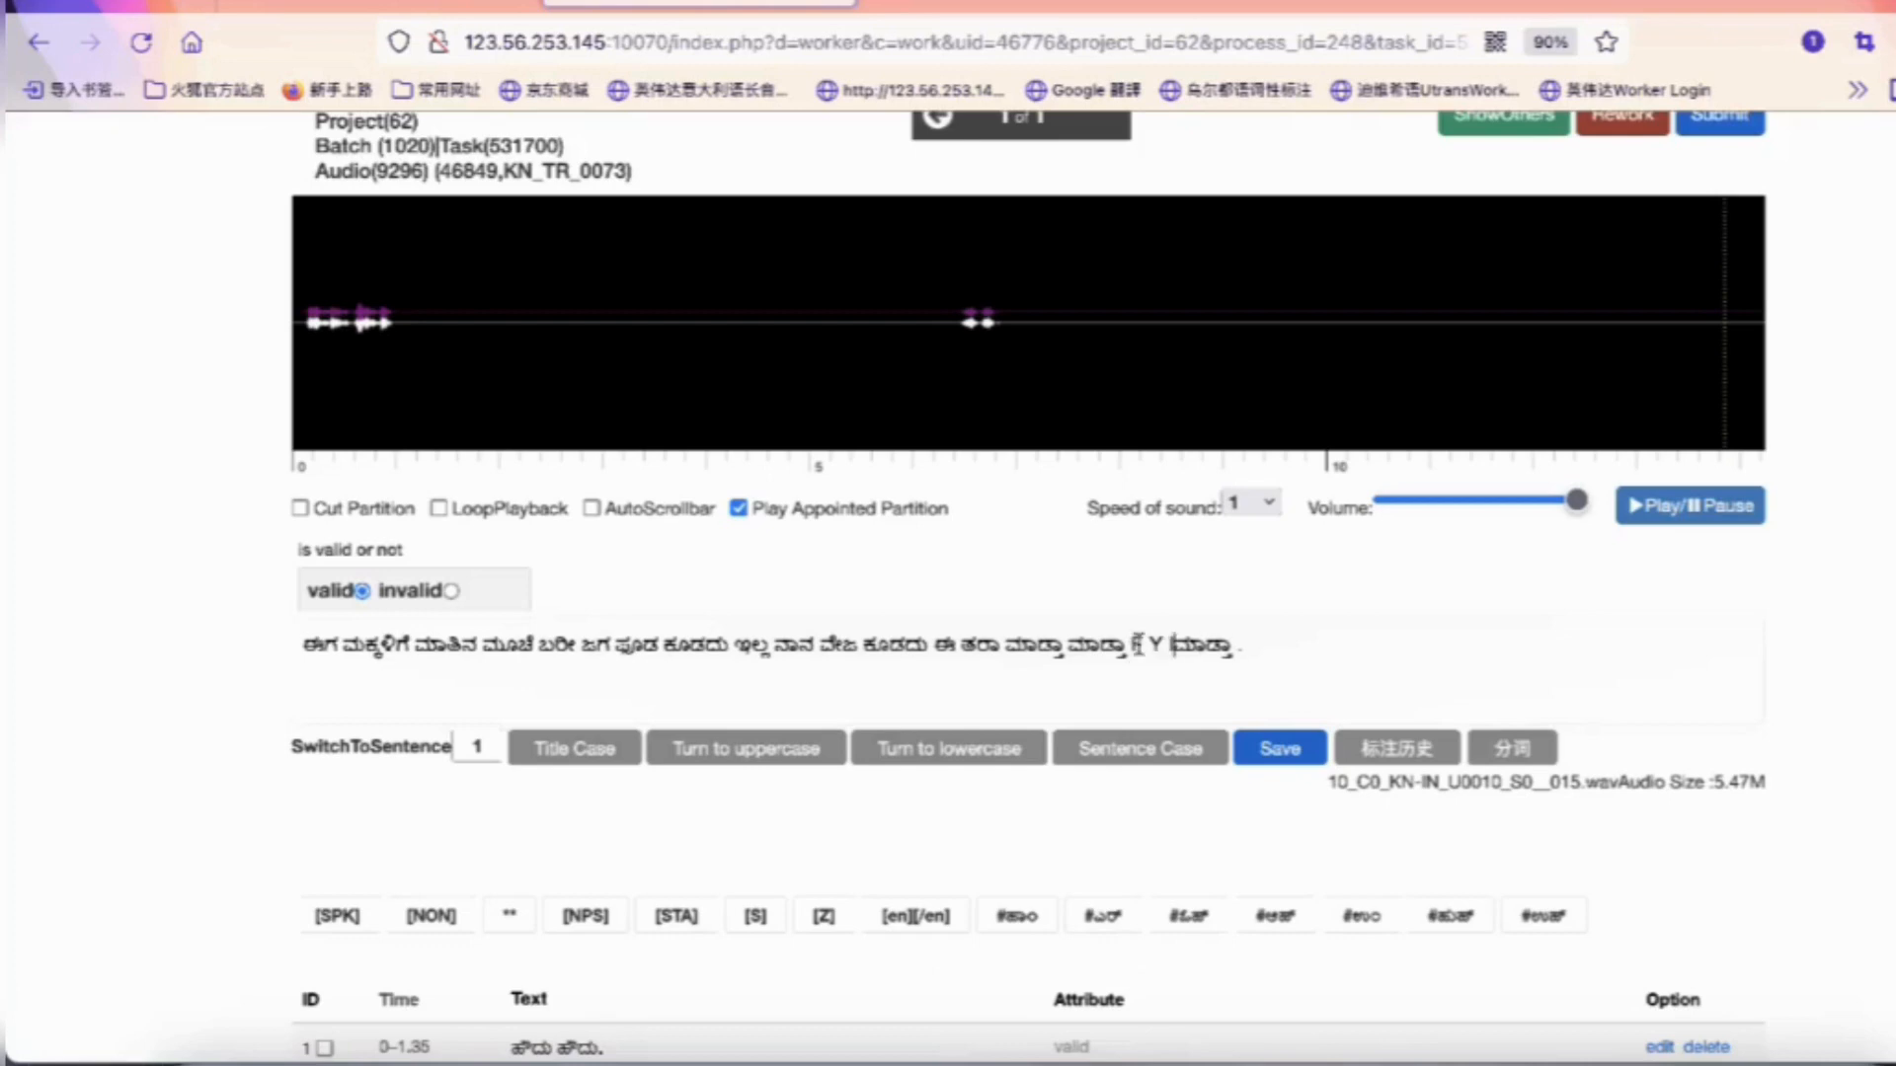
drag(1131, 647, 1174, 647)
click(953, 919)
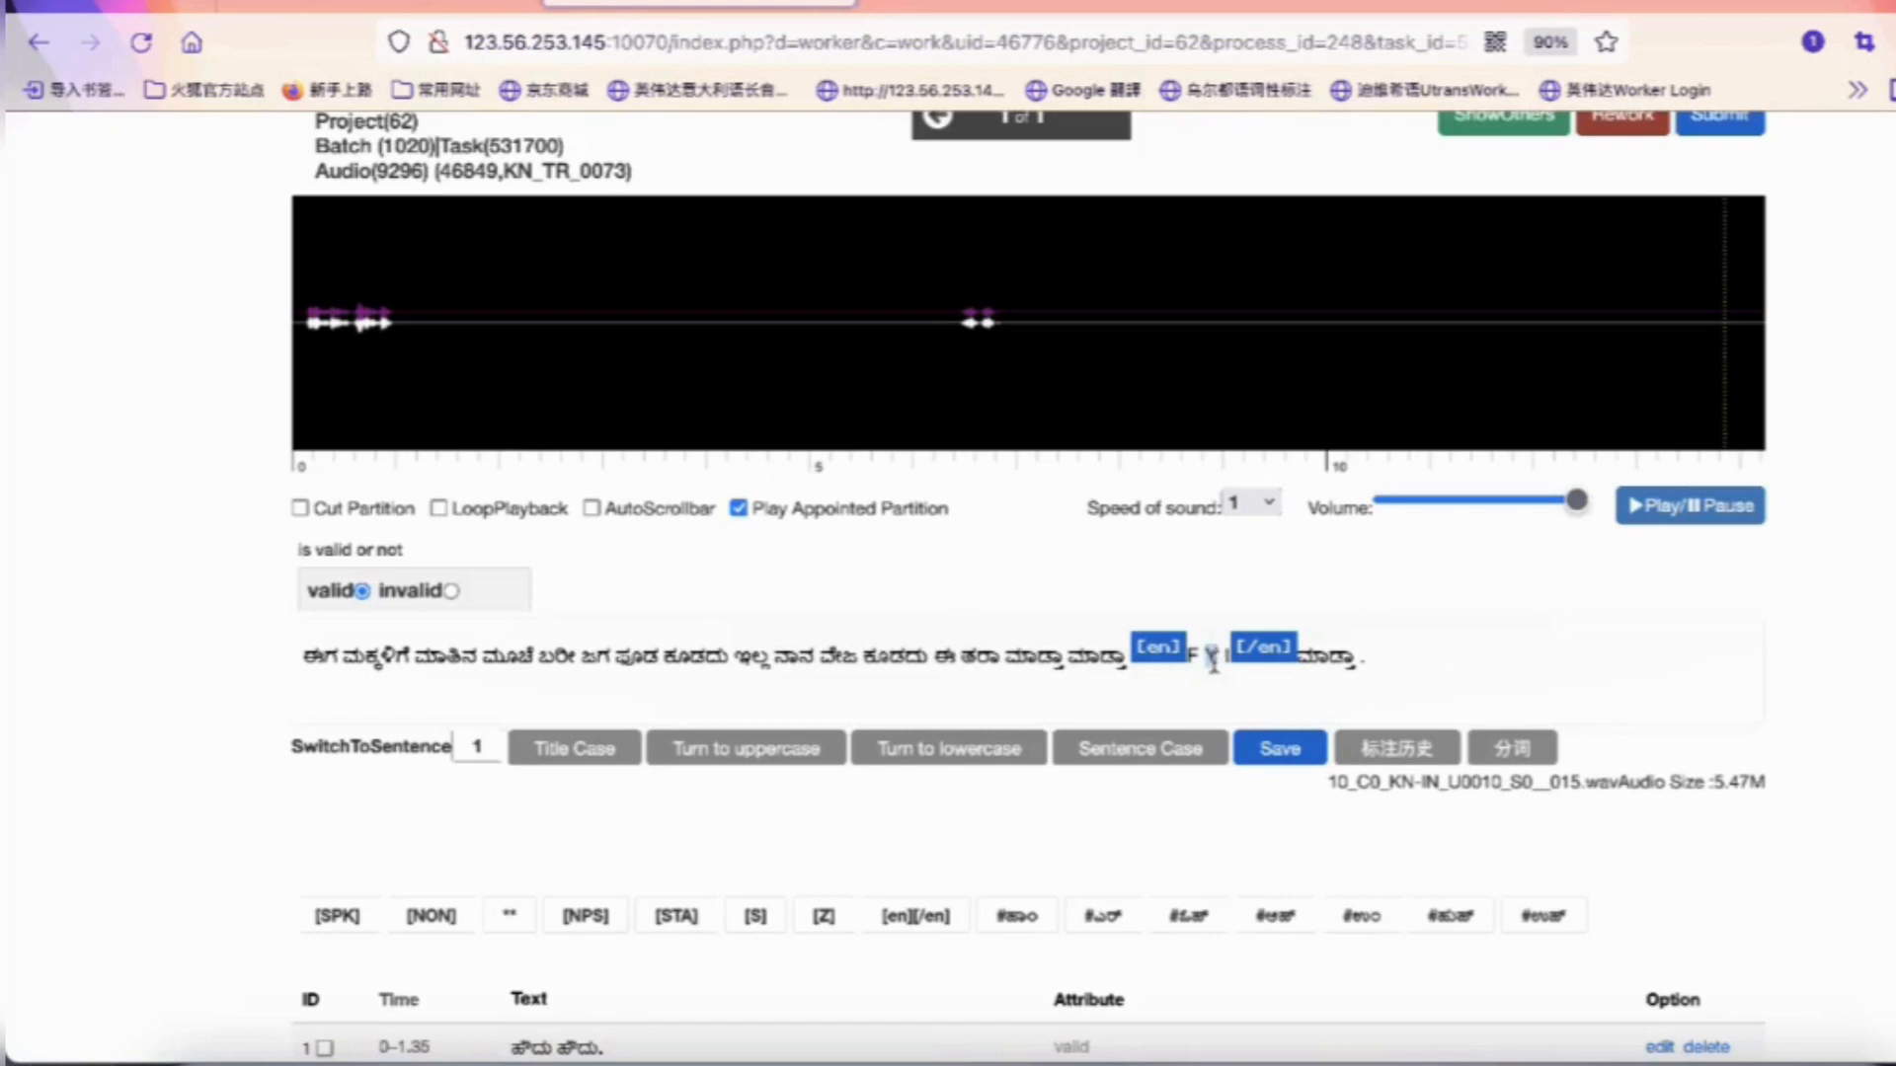
Replace the tagged letters with "KFC" and separate them with spaces as "K F C"
key(BackSpace)
key(BackSpace)
key(BackSpace)
key(BackSpace)
key(BackSpace)
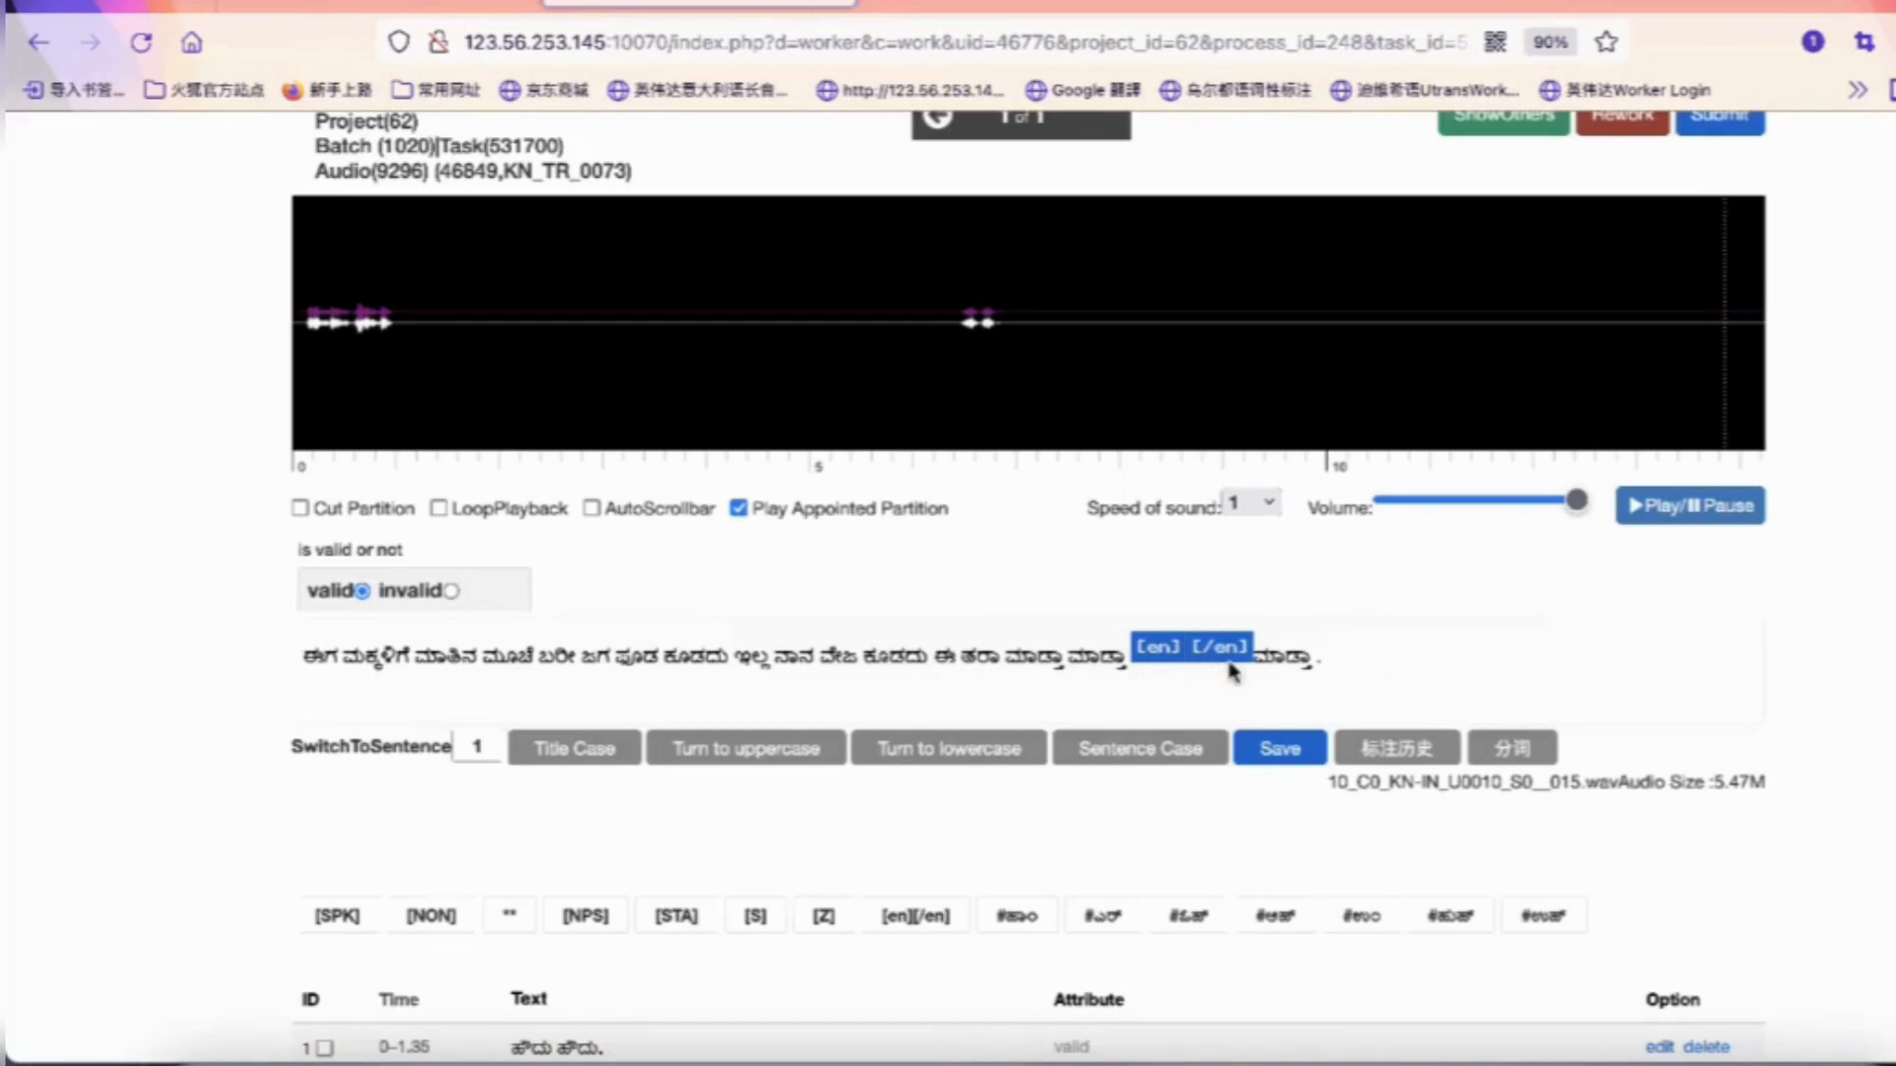
text(KFC)
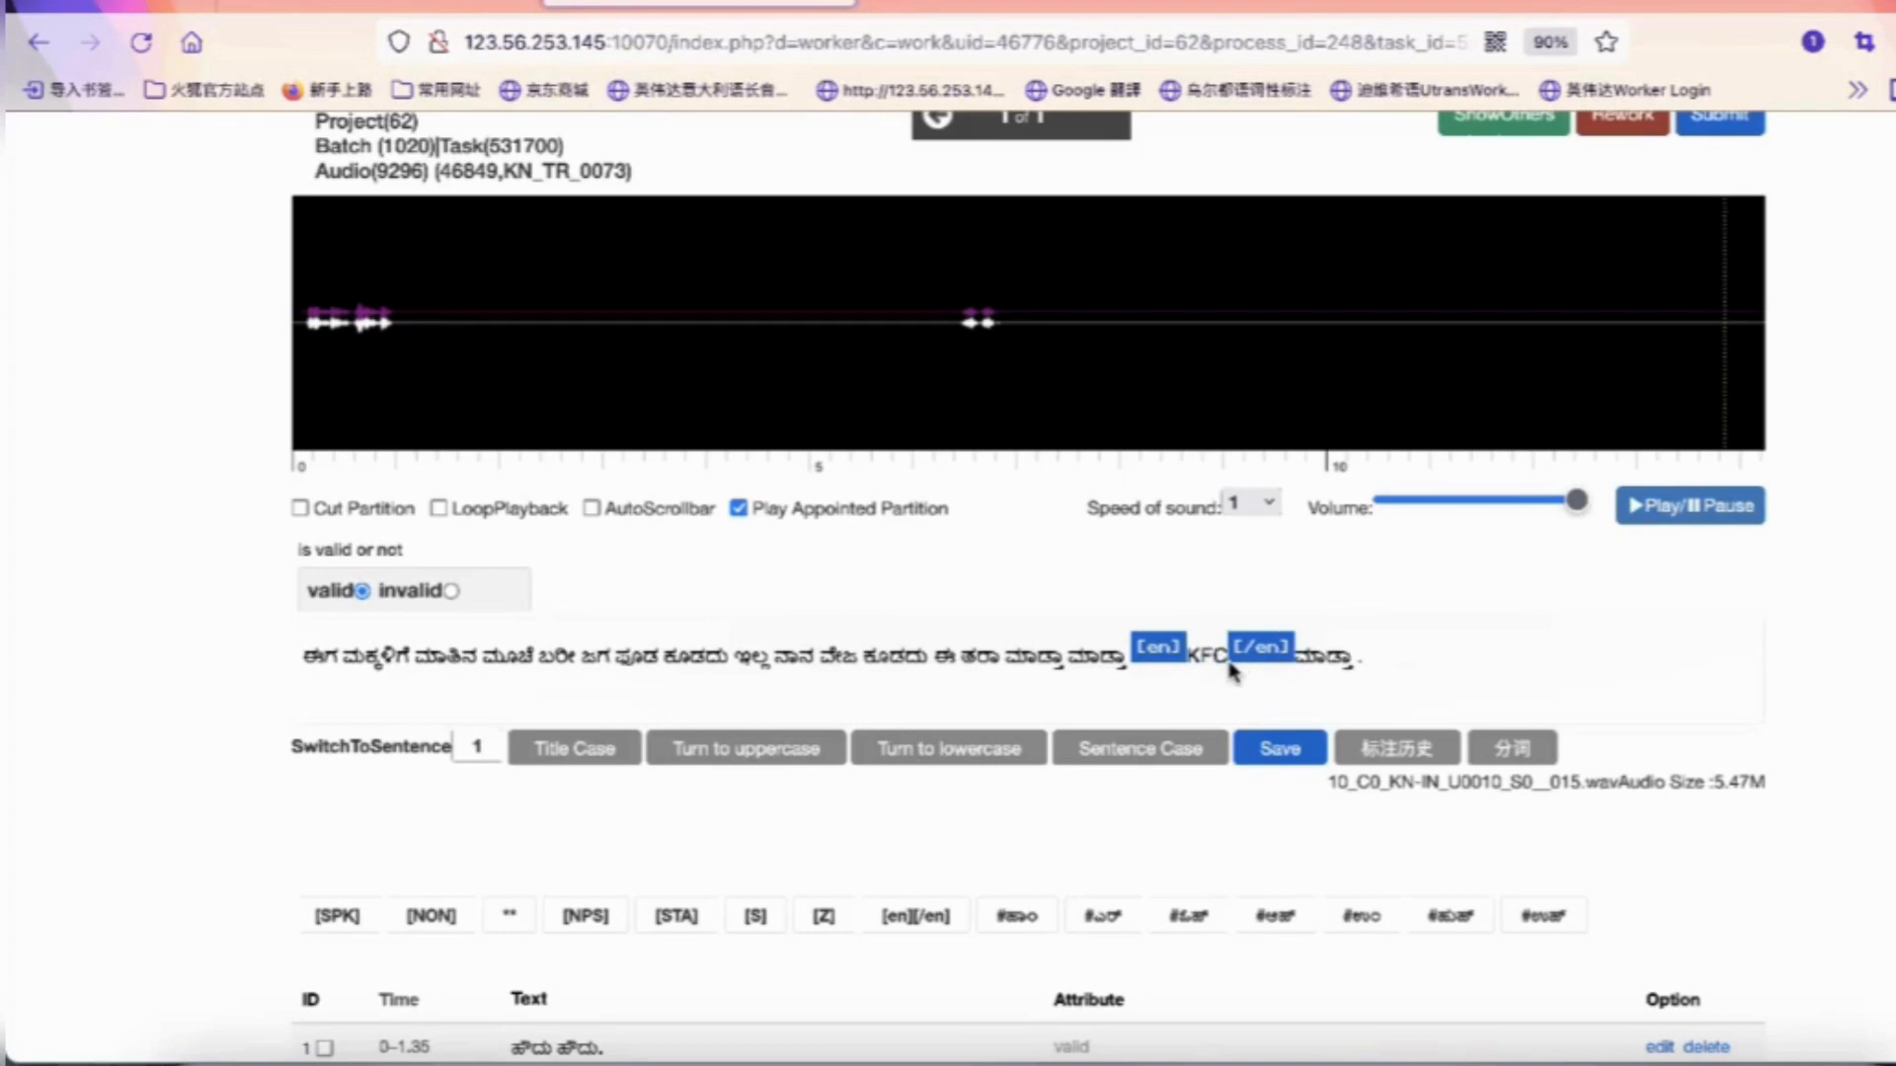
key(Left)
key(Left)
key(Left)
Change the tagged letters to "B B C", and delete them together with their [en][/en] tags
drag(1223, 660, 1188, 663)
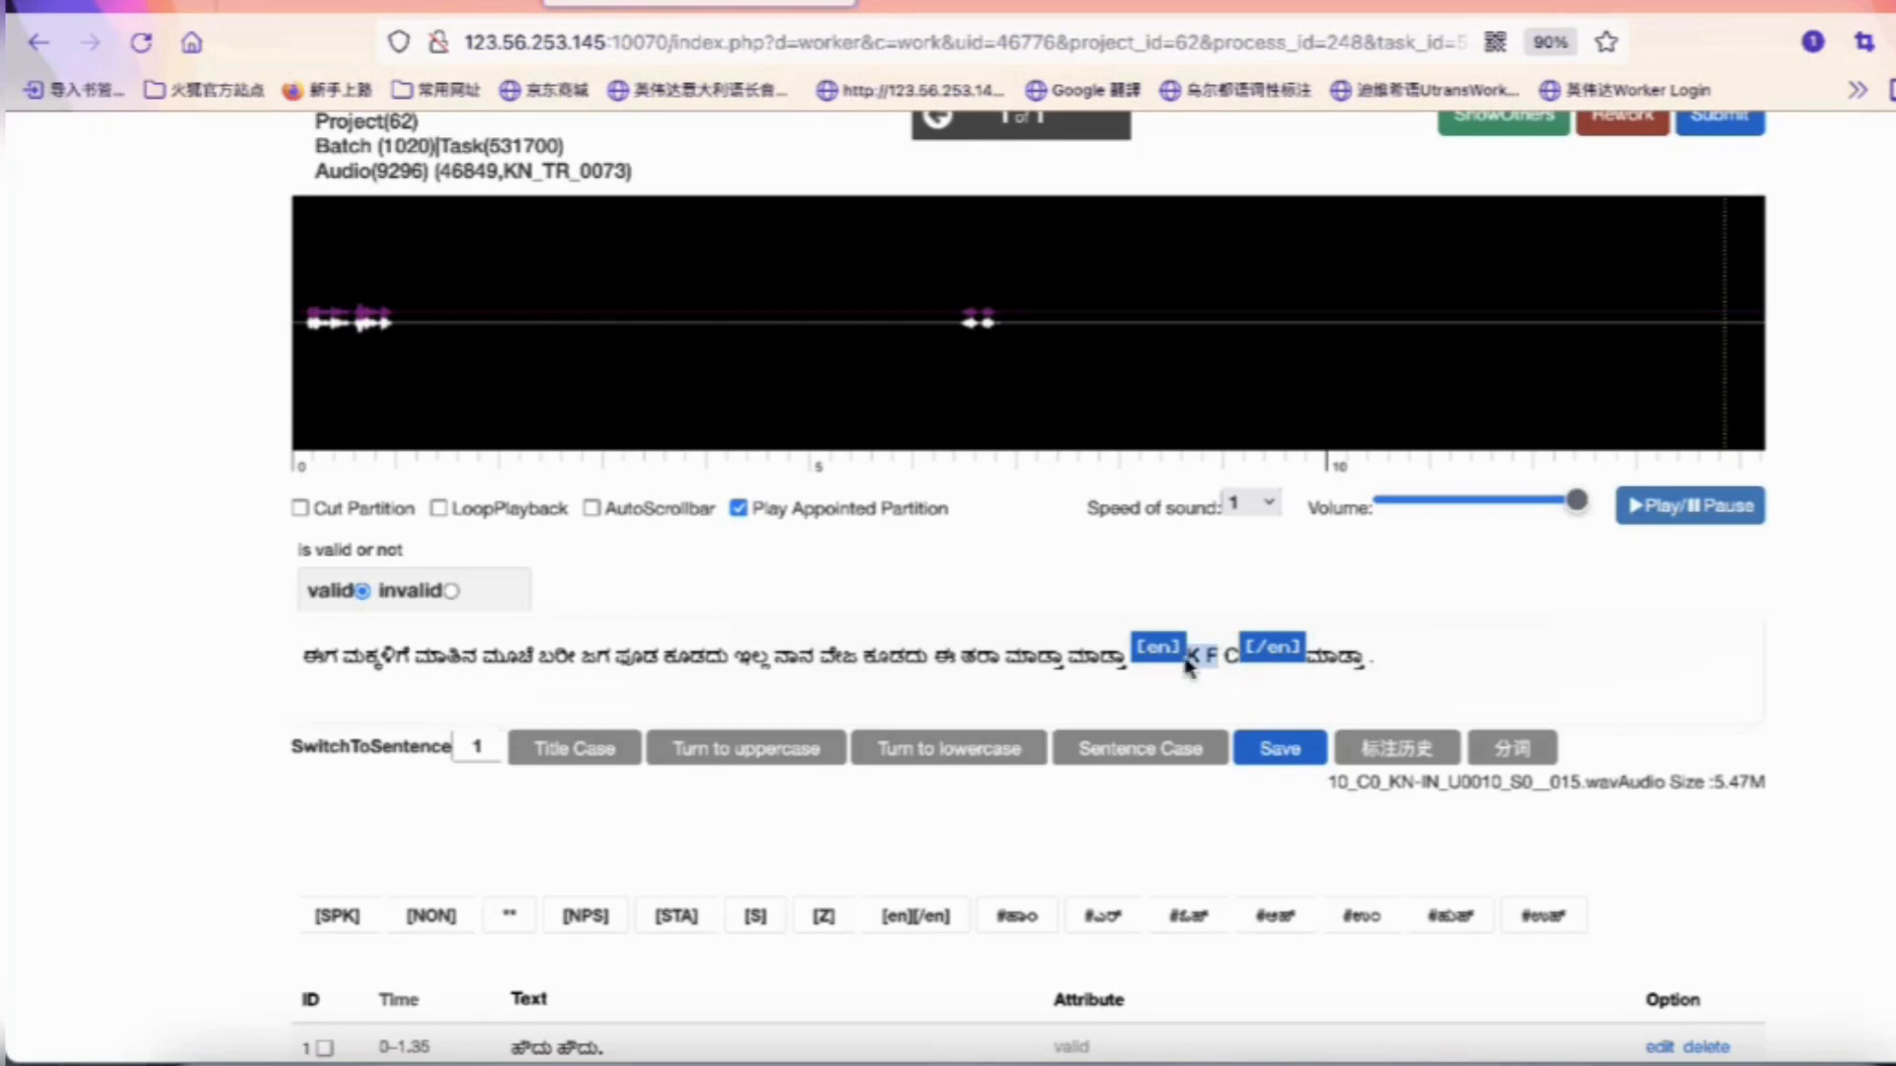
text(B B)
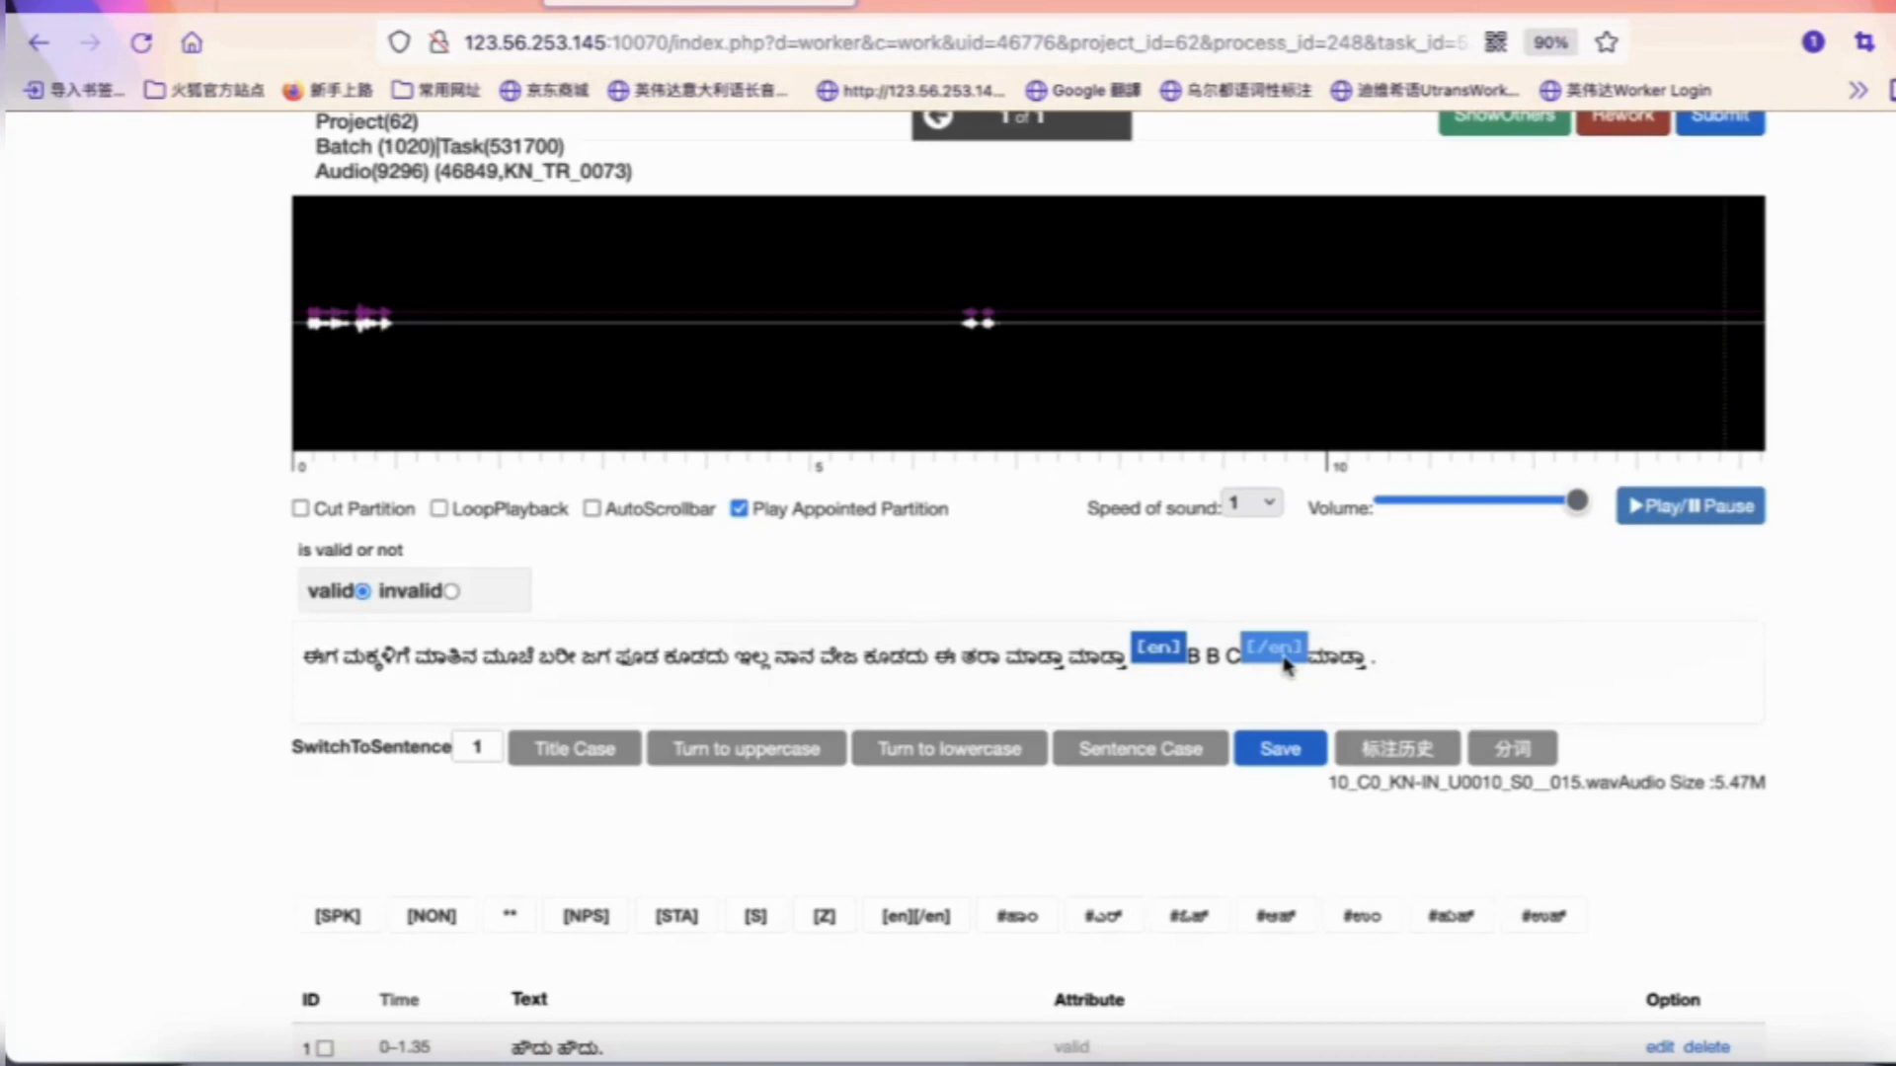
key(BackSpace)
key(BackSpace)
key(BackSpace)
key(BackSpace)
key(BackSpace)
key(BackSpace)
key(BackSpace)
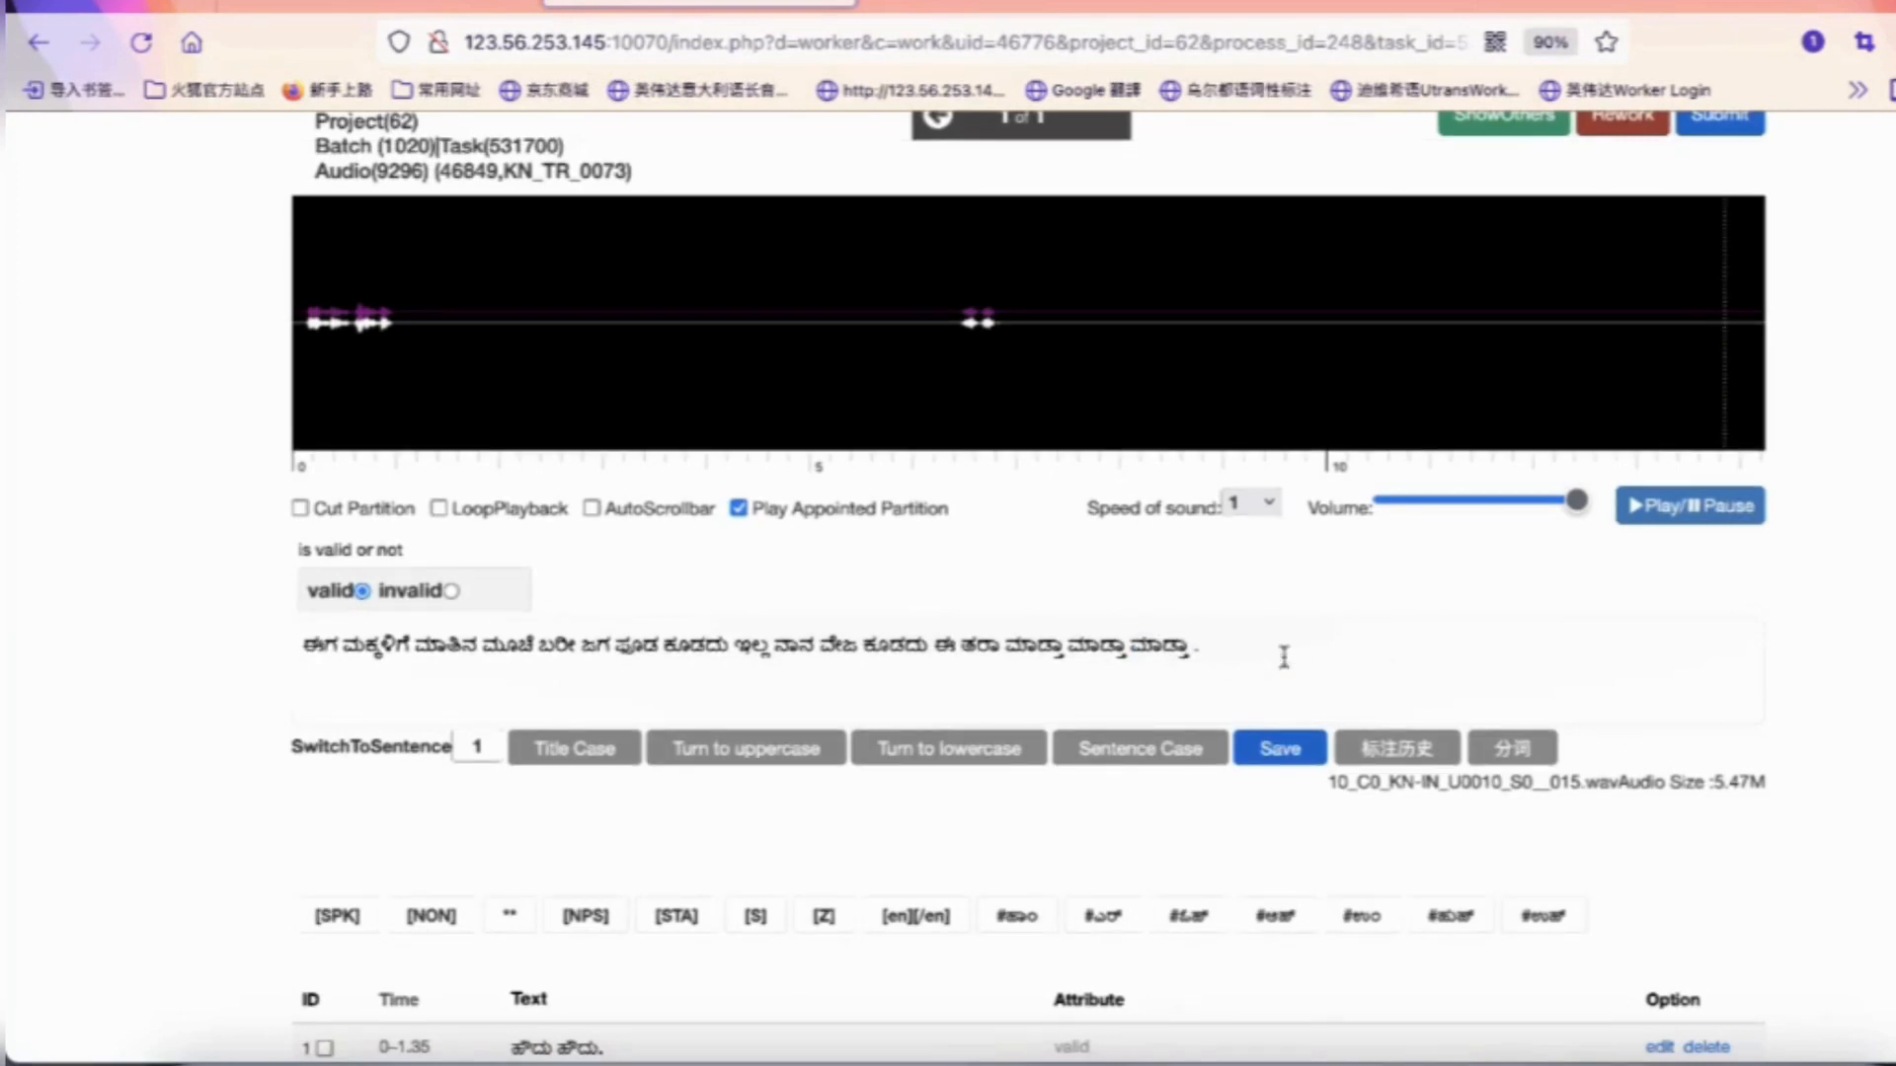
Try to save the sentence ending in ಮಾಡ್ತಾ without the space before its final period, and reload the page
click(1194, 650)
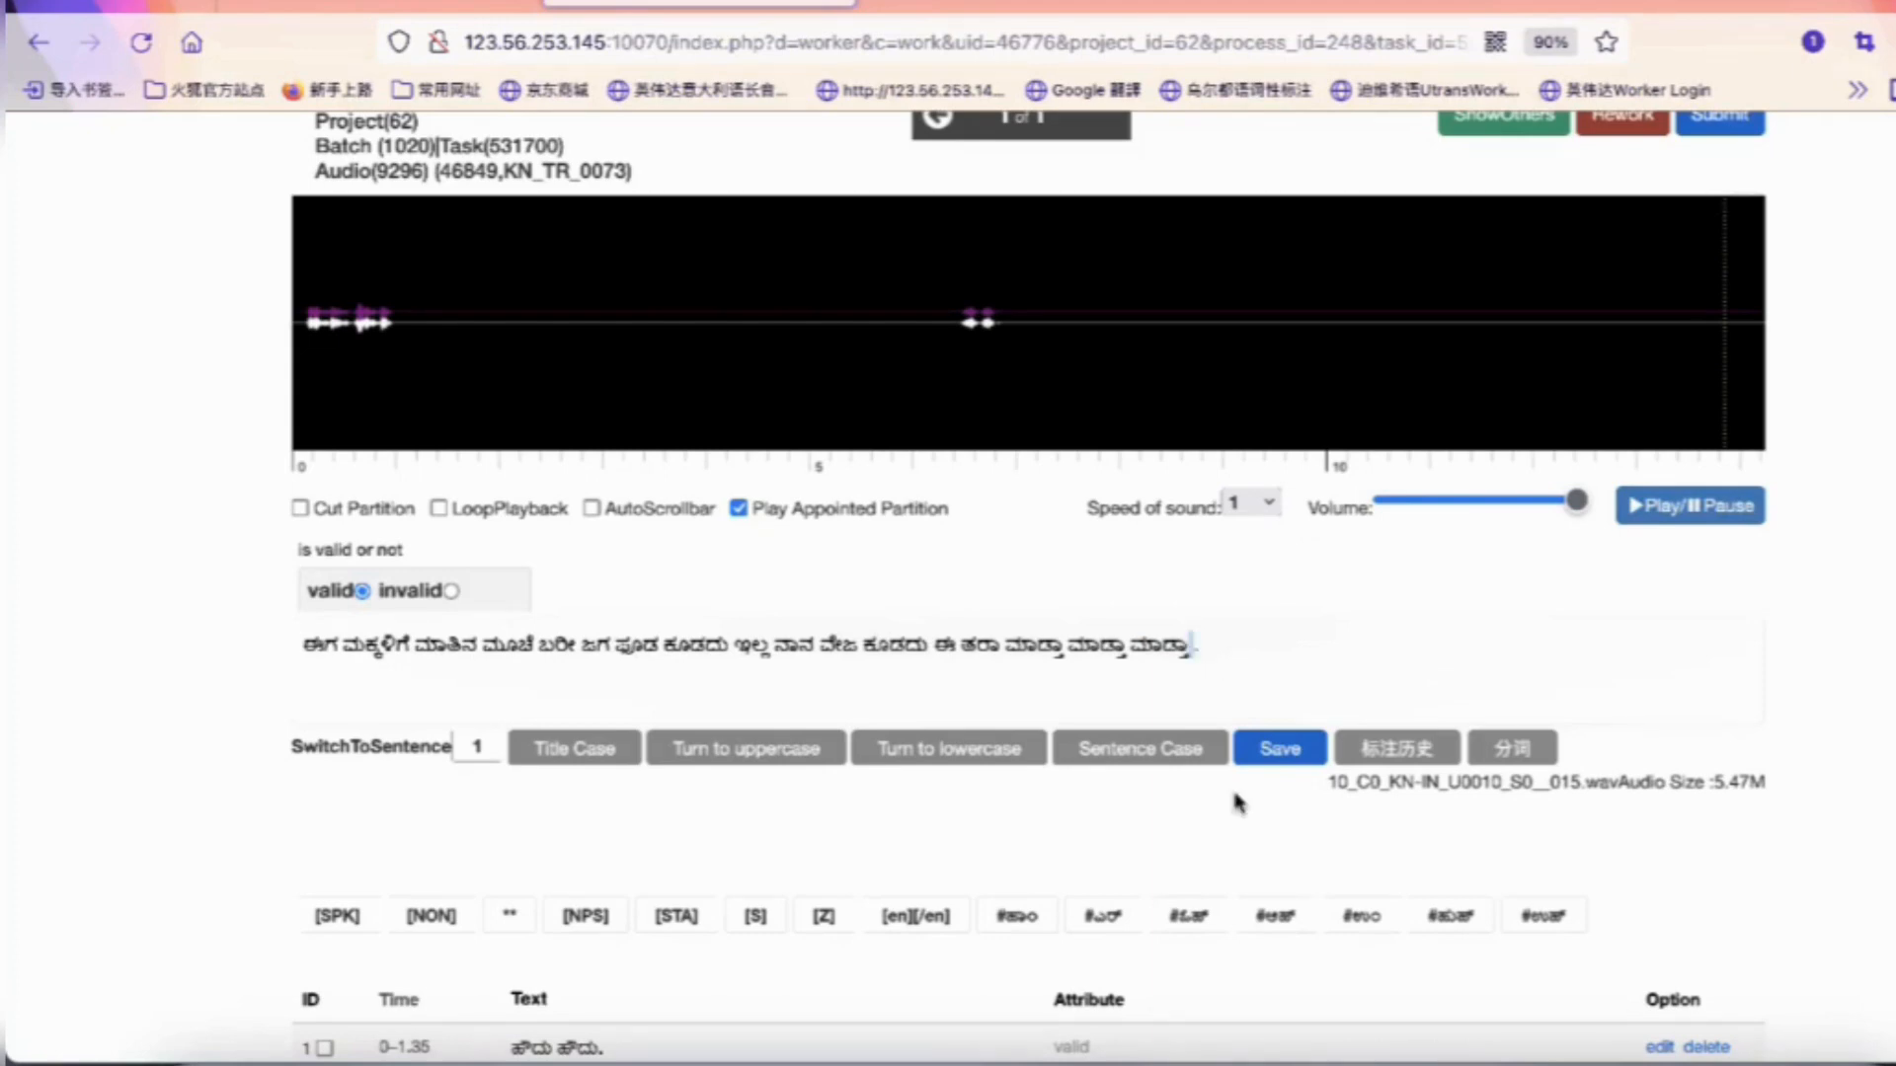
click(1281, 747)
click(1280, 749)
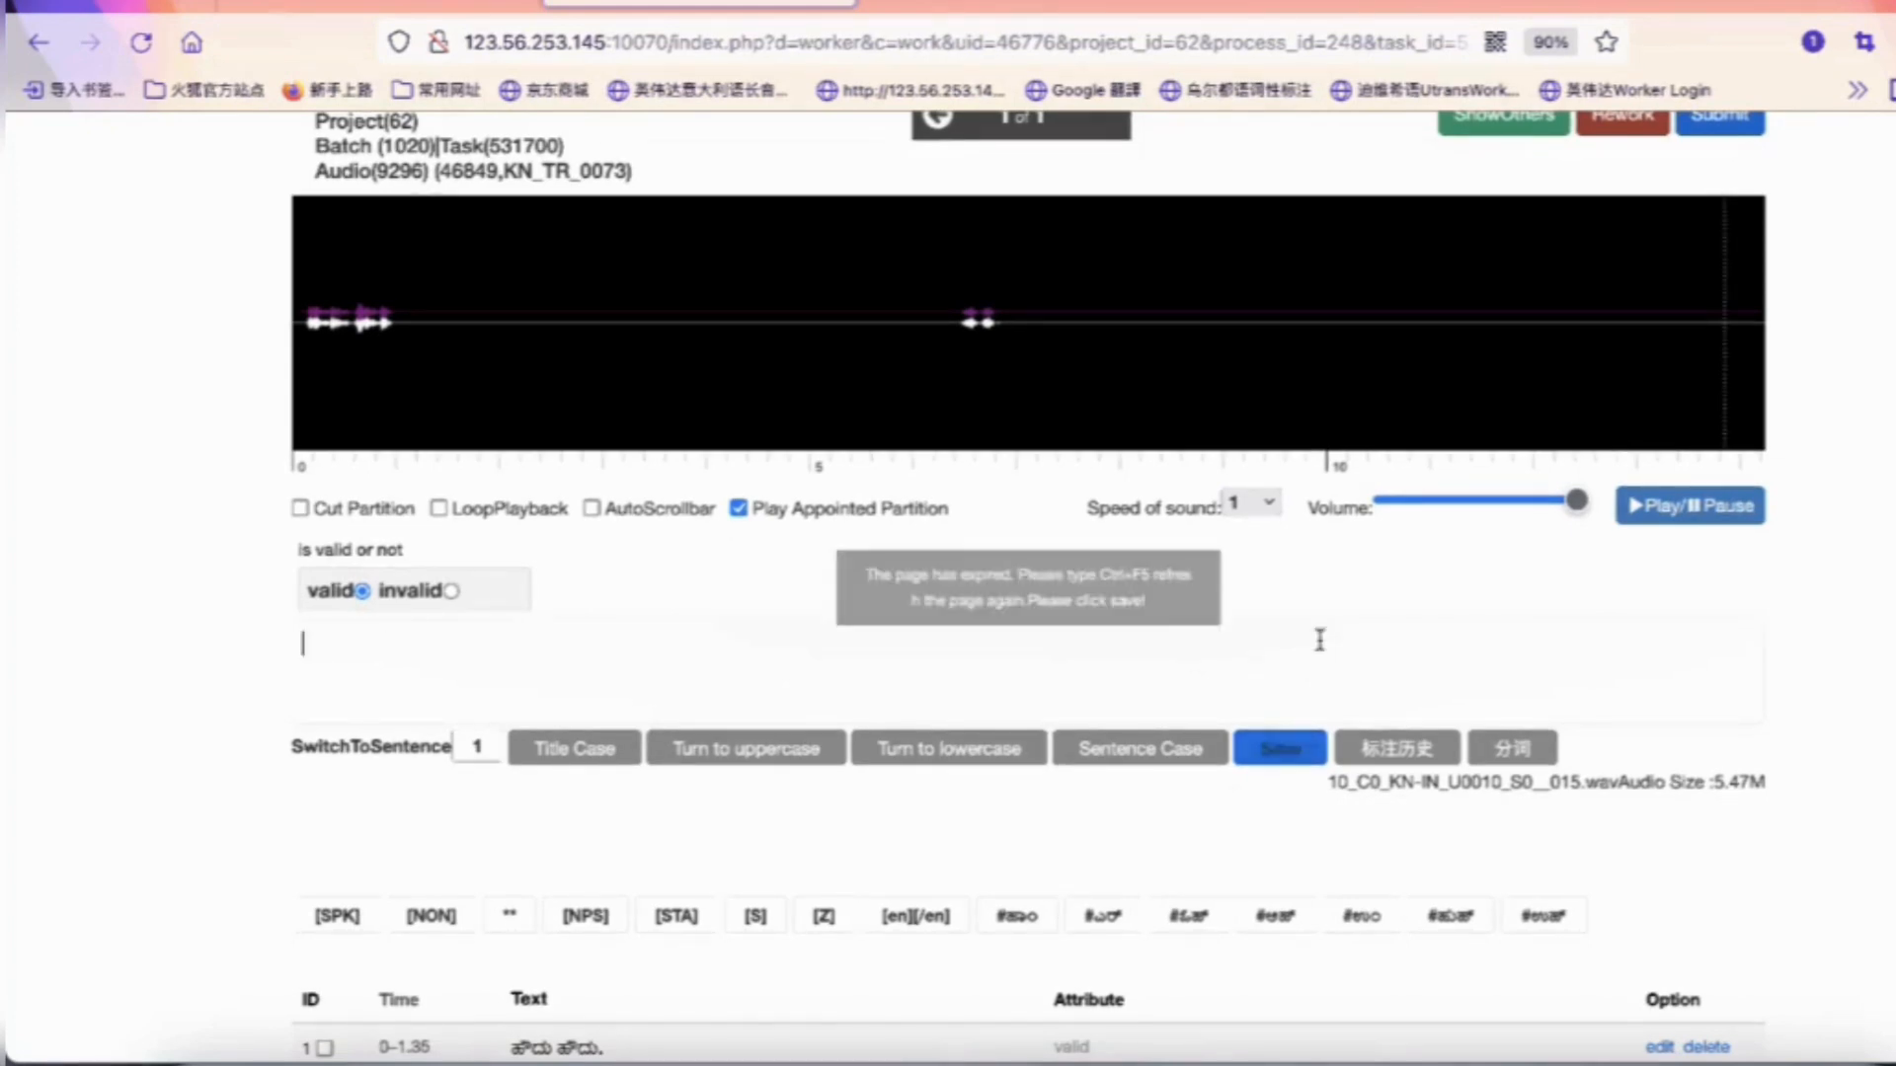
click(141, 41)
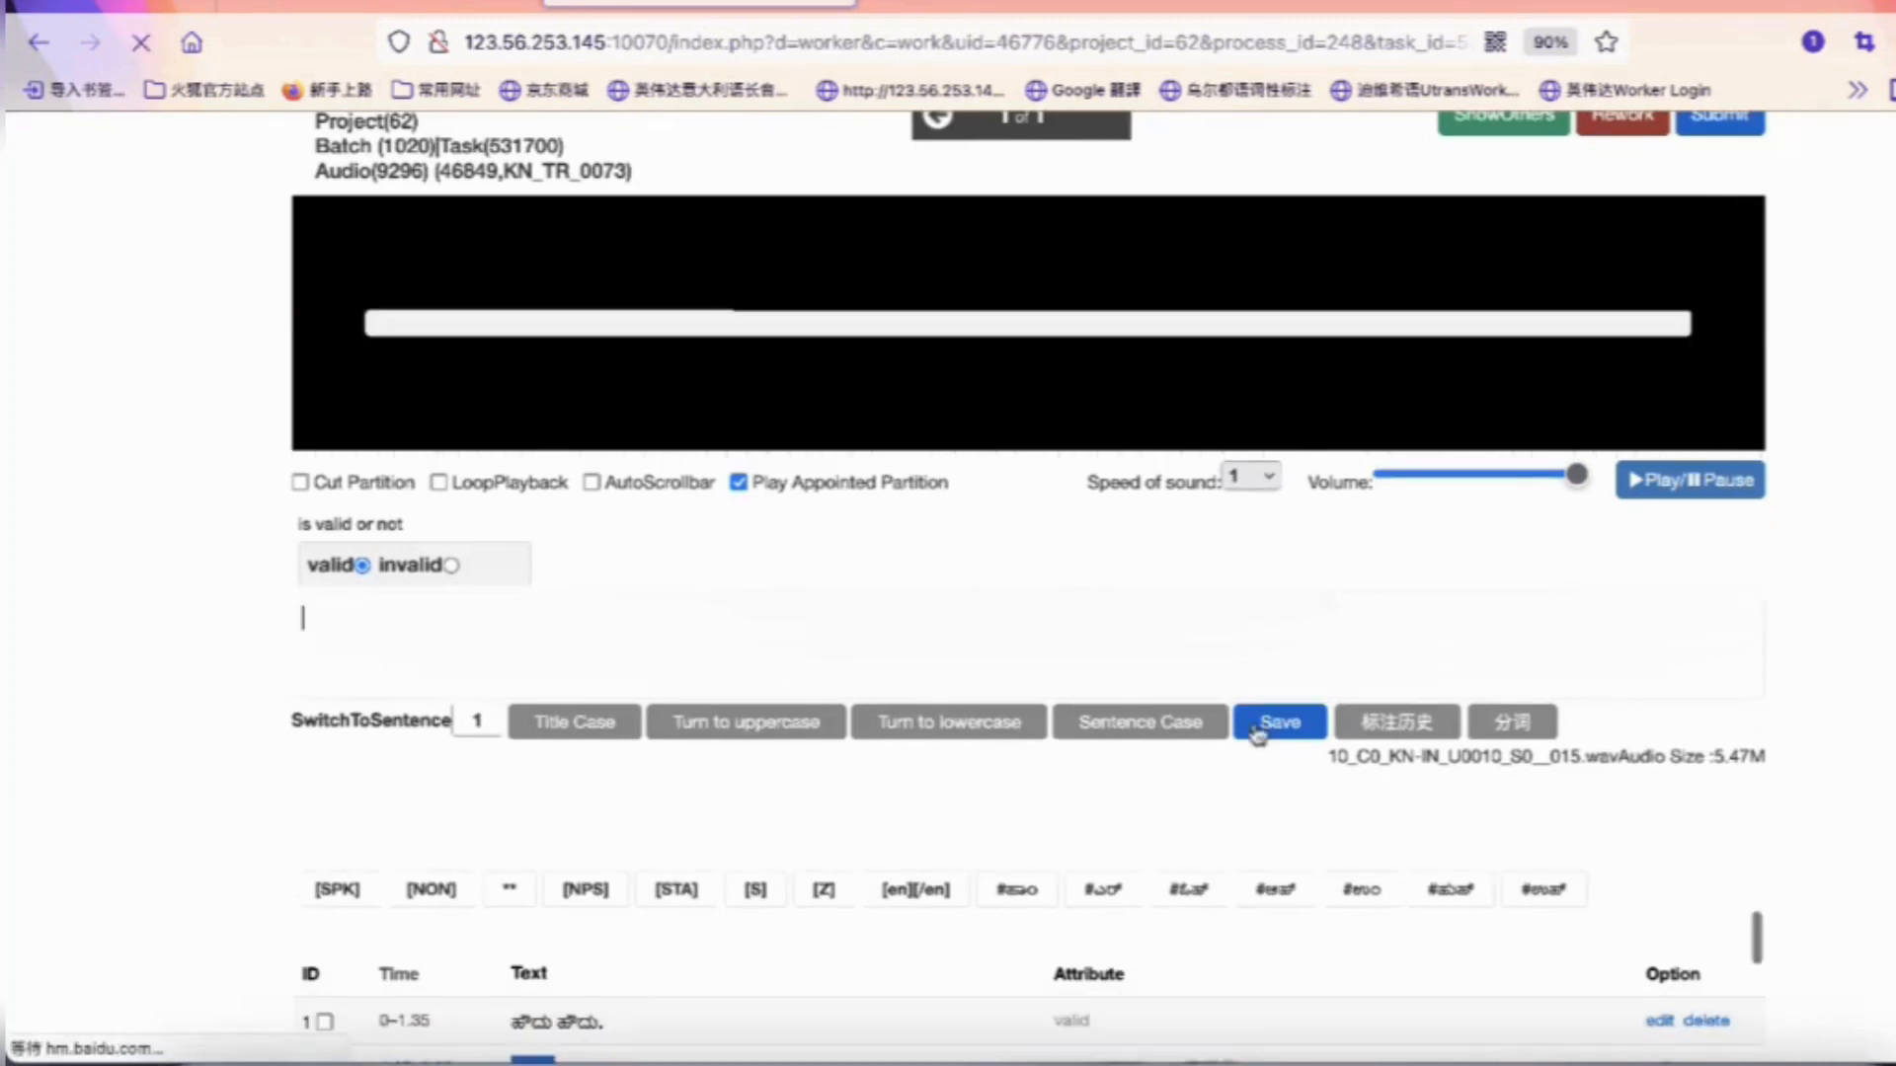
Remove the space before the period in sentence 3 (6.08–7.3) and save the sentence
scroll(1191, 842, down, 3)
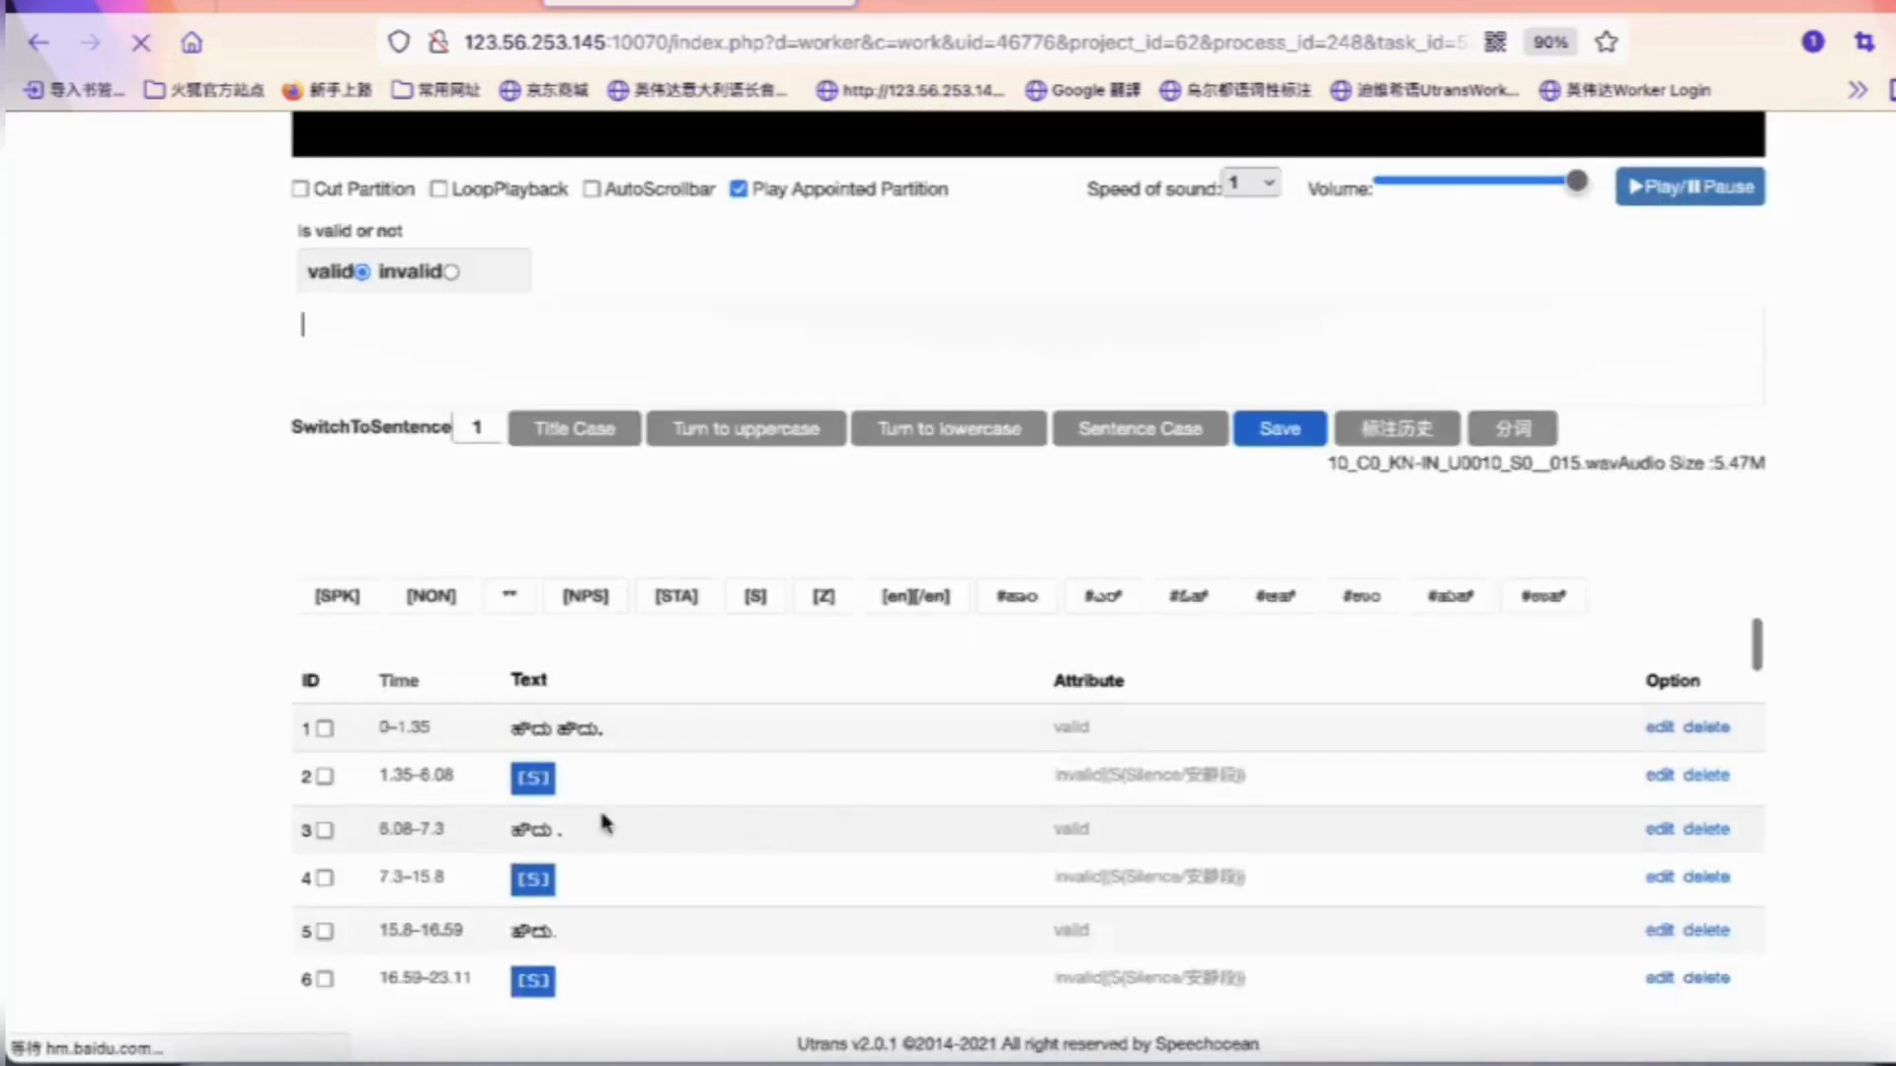
click(608, 765)
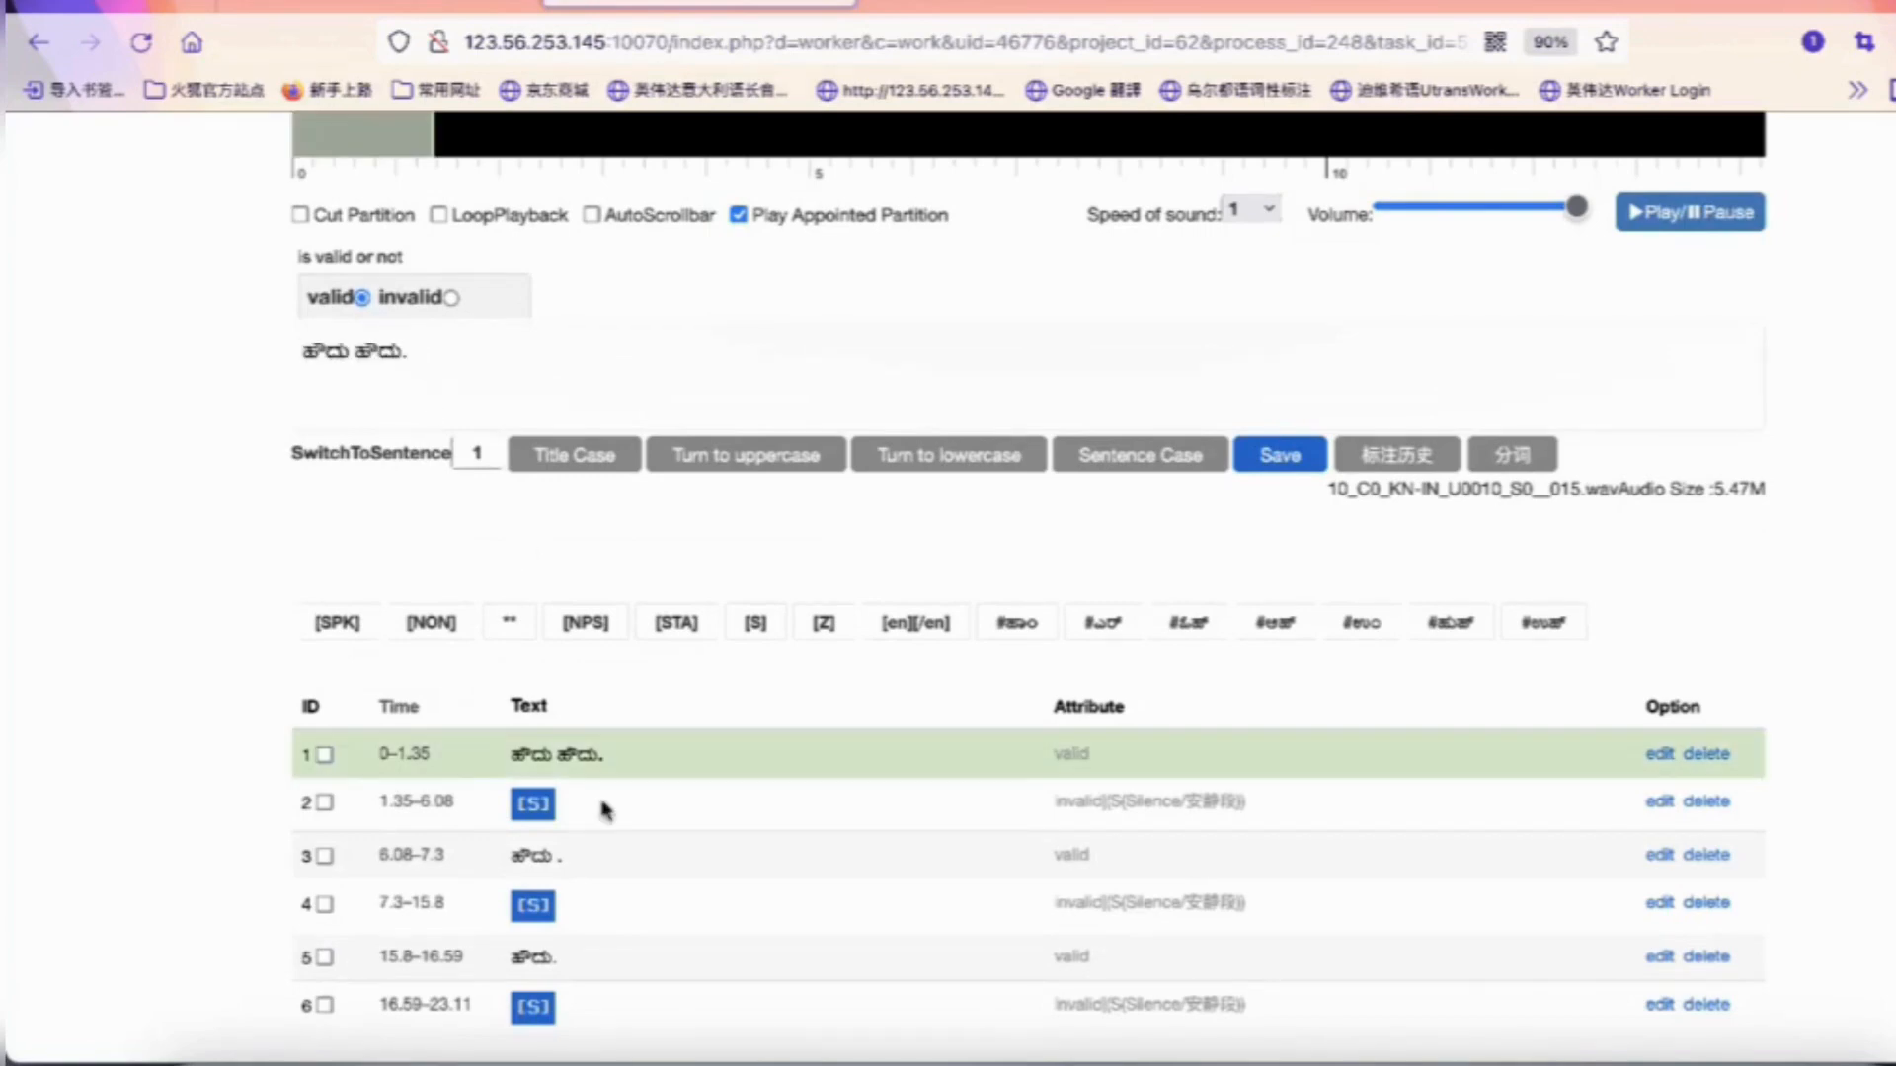
click(605, 851)
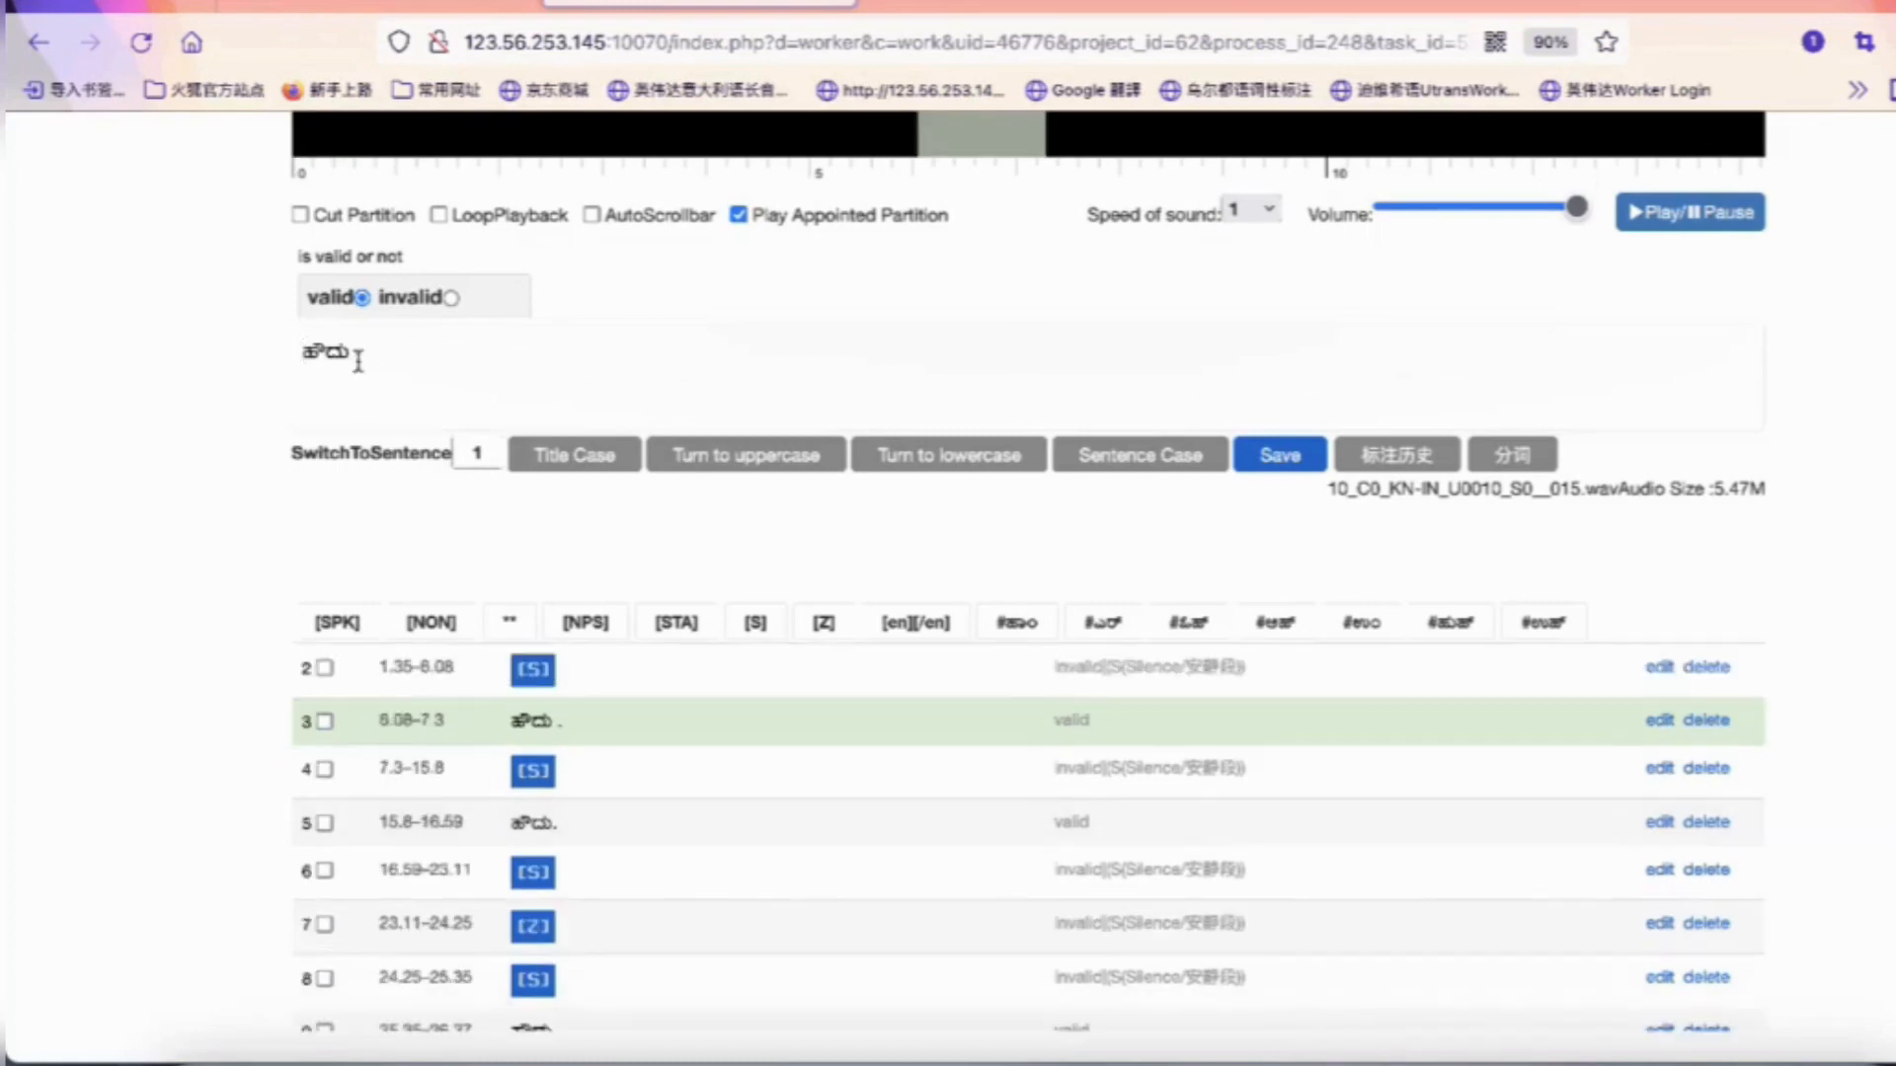
drag(358, 360, 349, 360)
key(BackSpace)
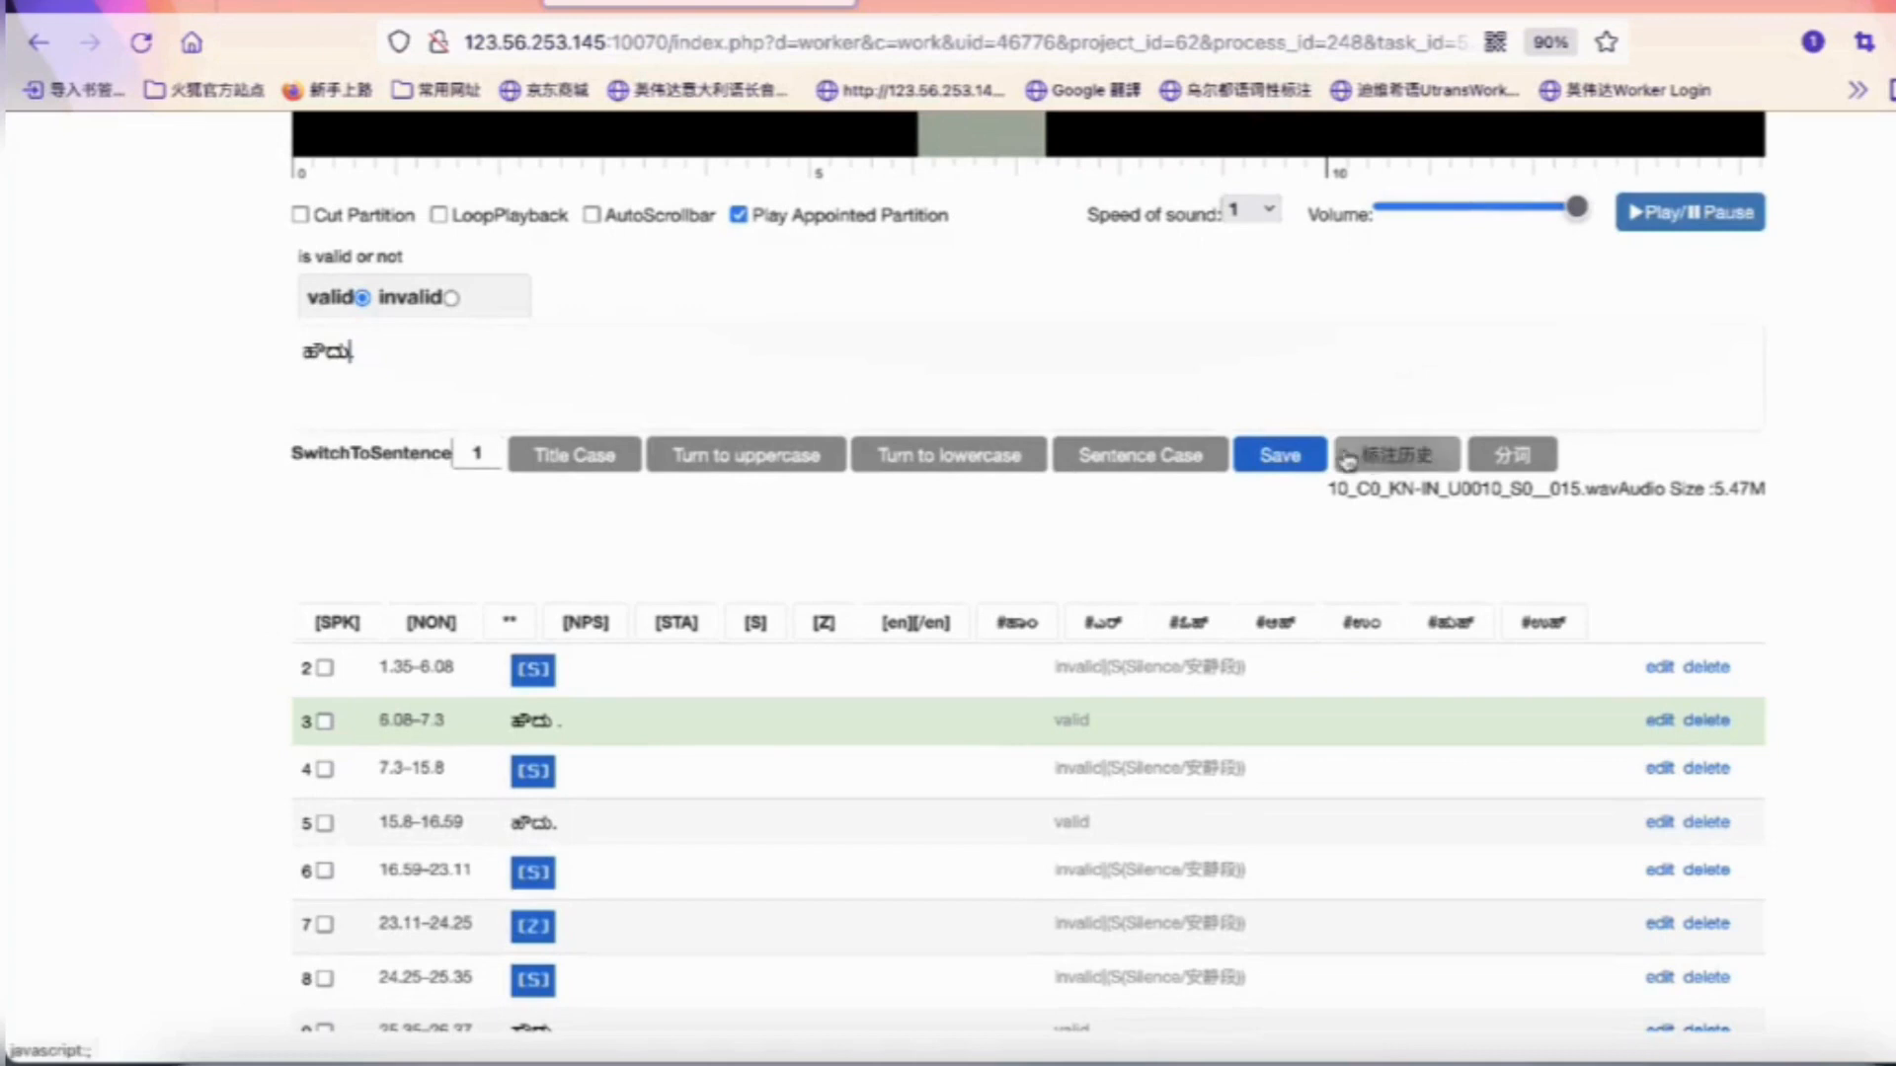
click(1280, 455)
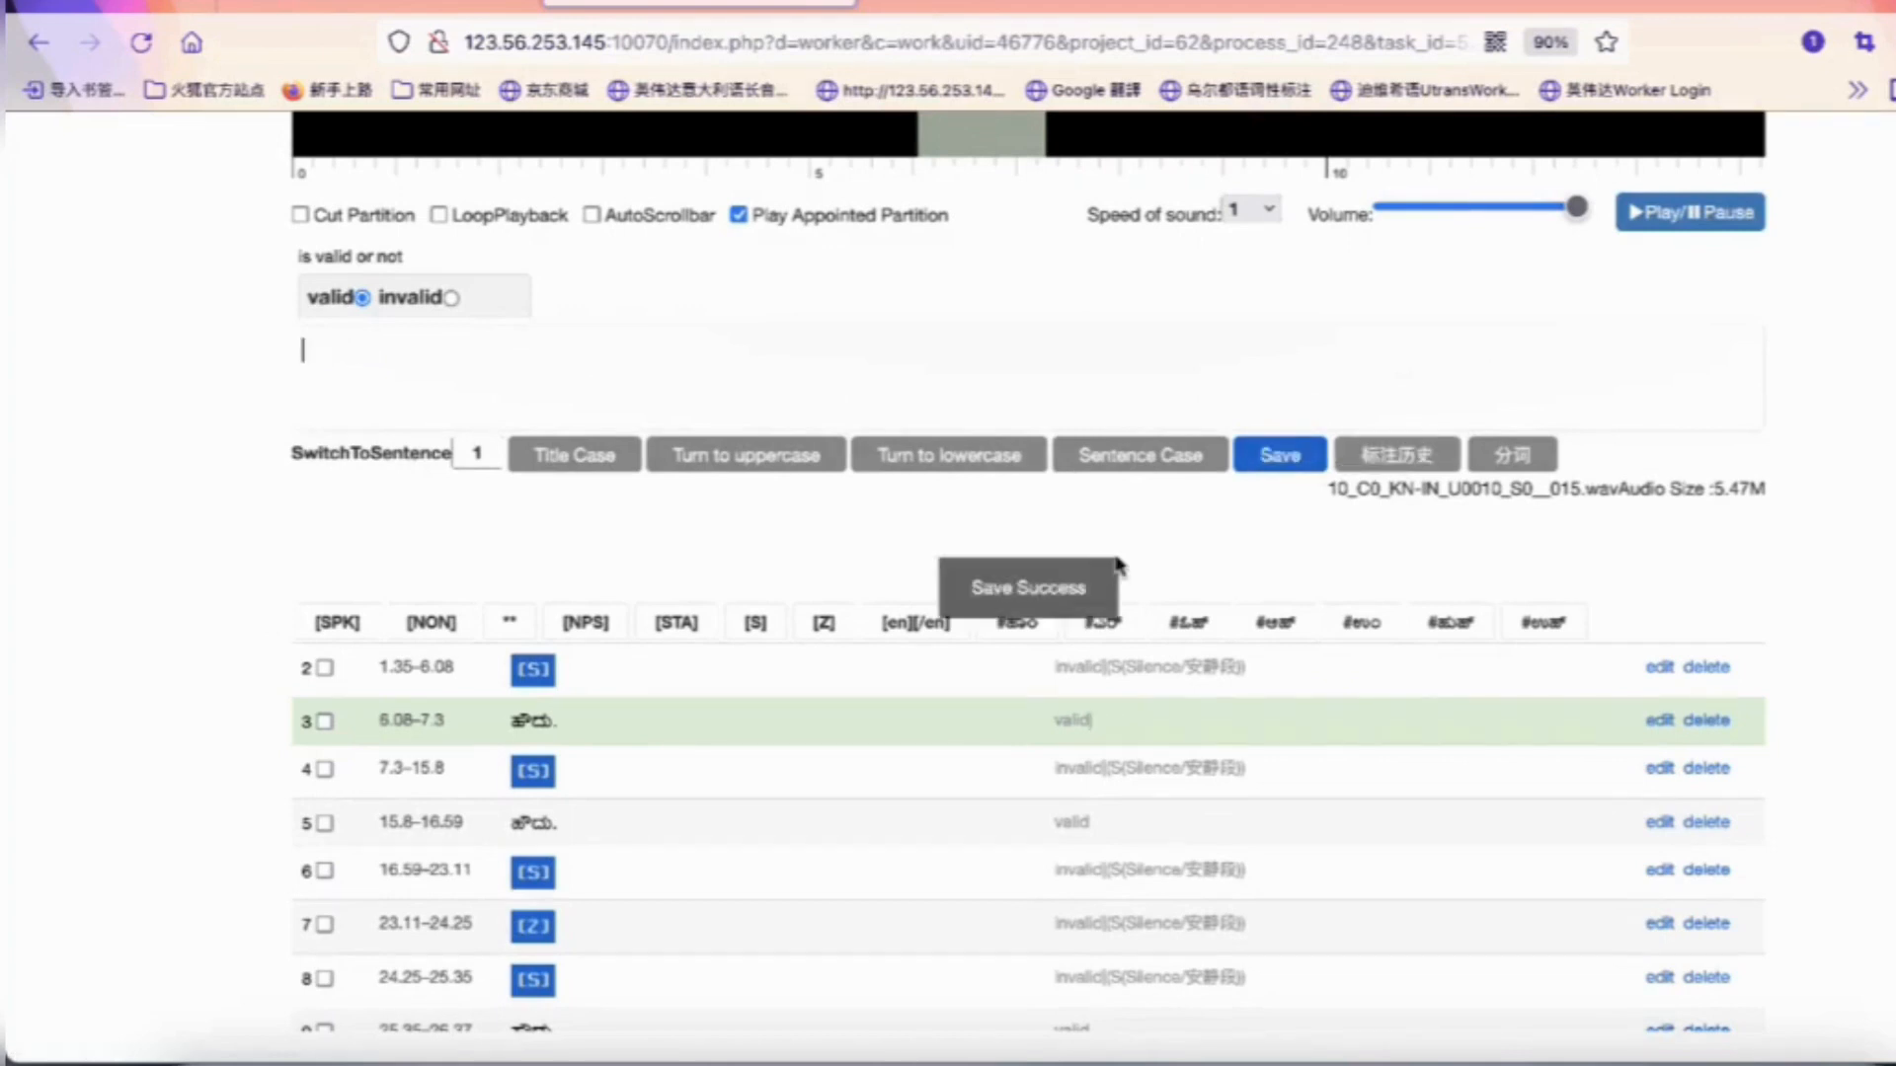
Mark sentence 17 as invalid with the Silence attribute, replace its [SPK] text with the [Z] tag, and save it
scroll(839, 837, down, 2)
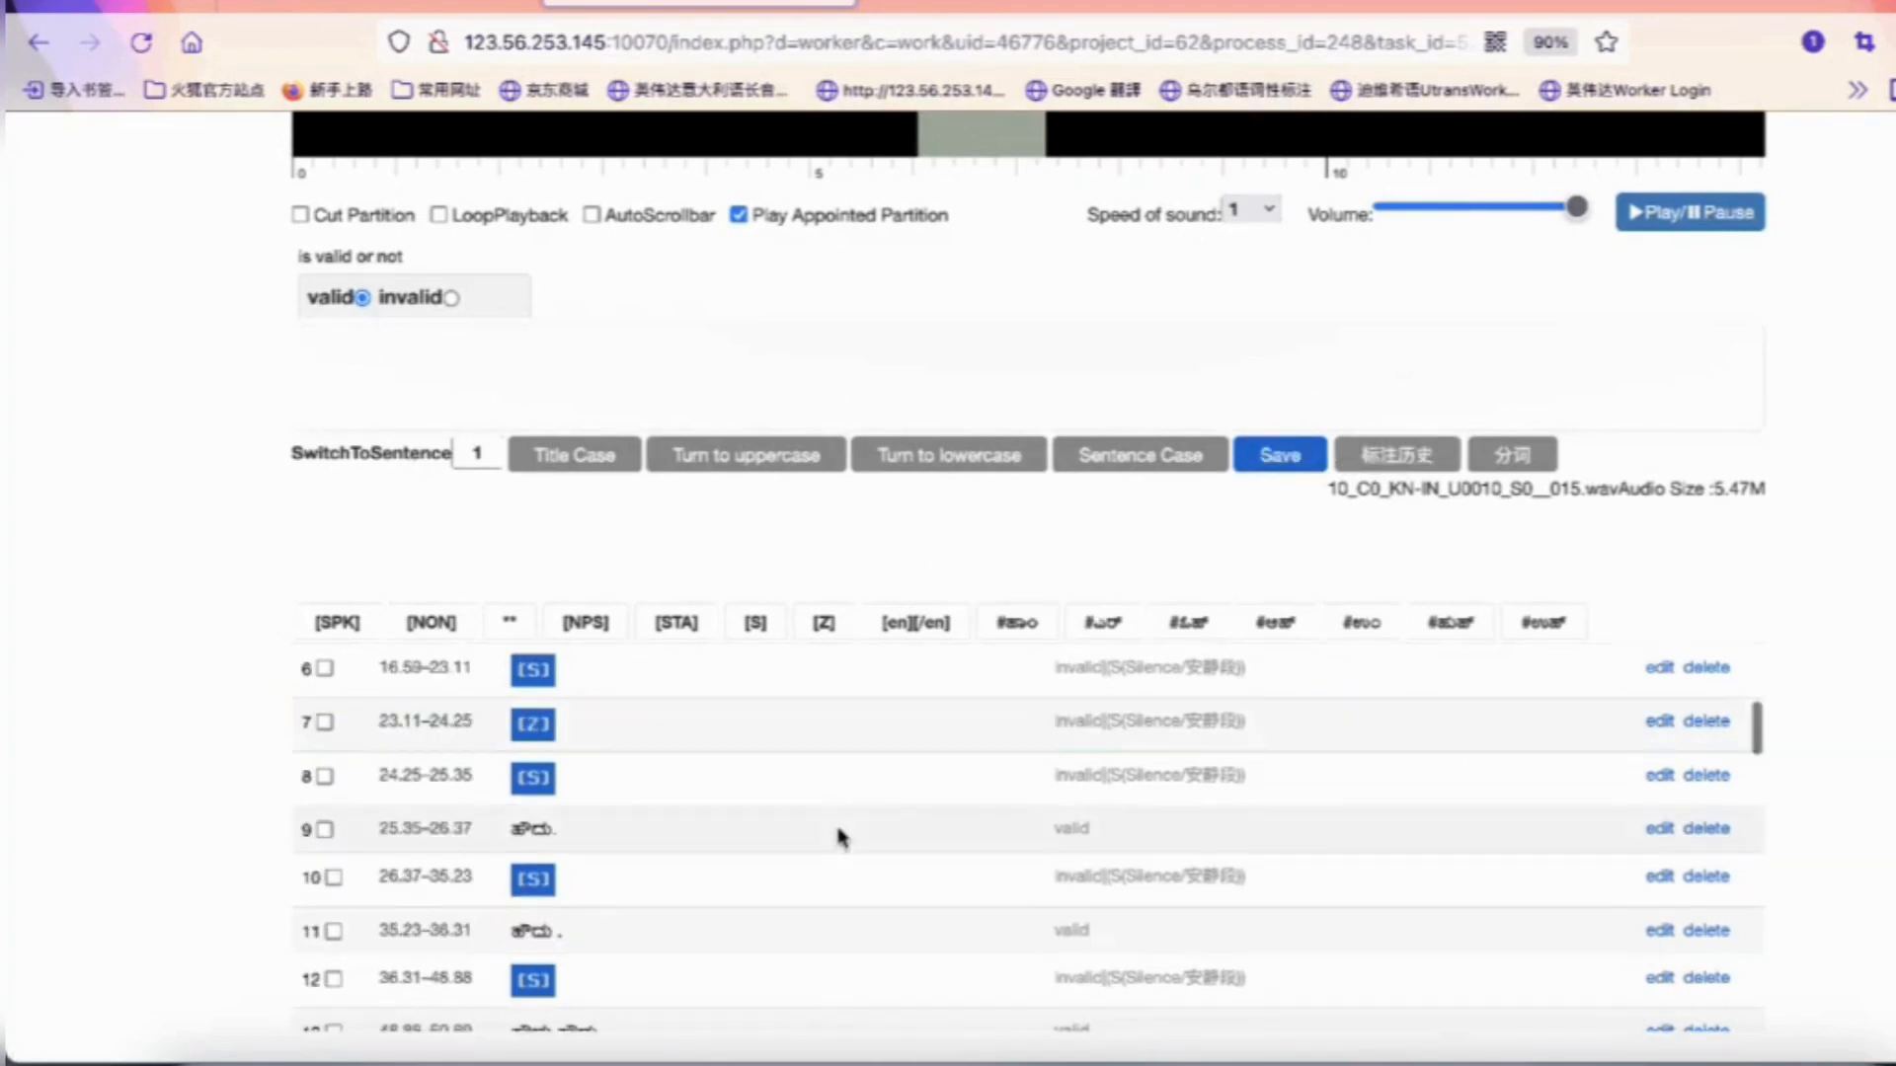
scroll(839, 850, down, 4)
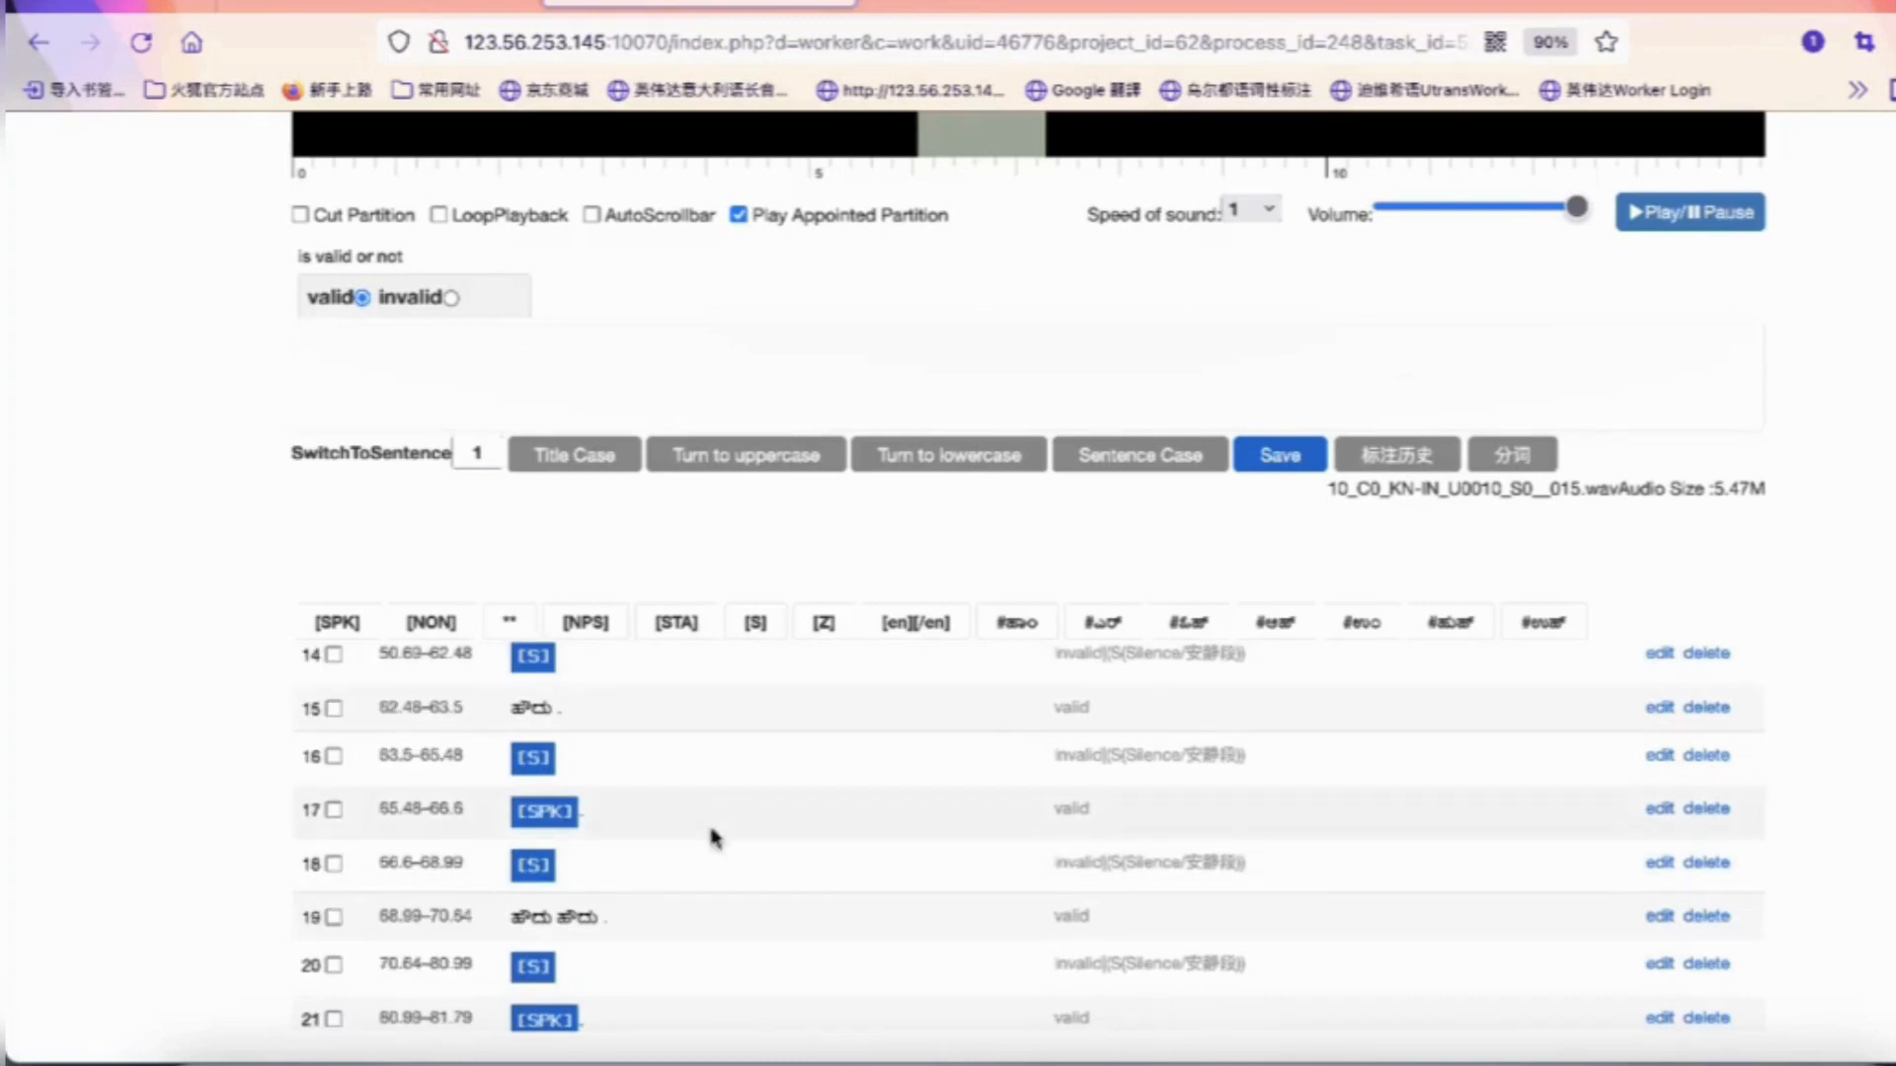
click(711, 838)
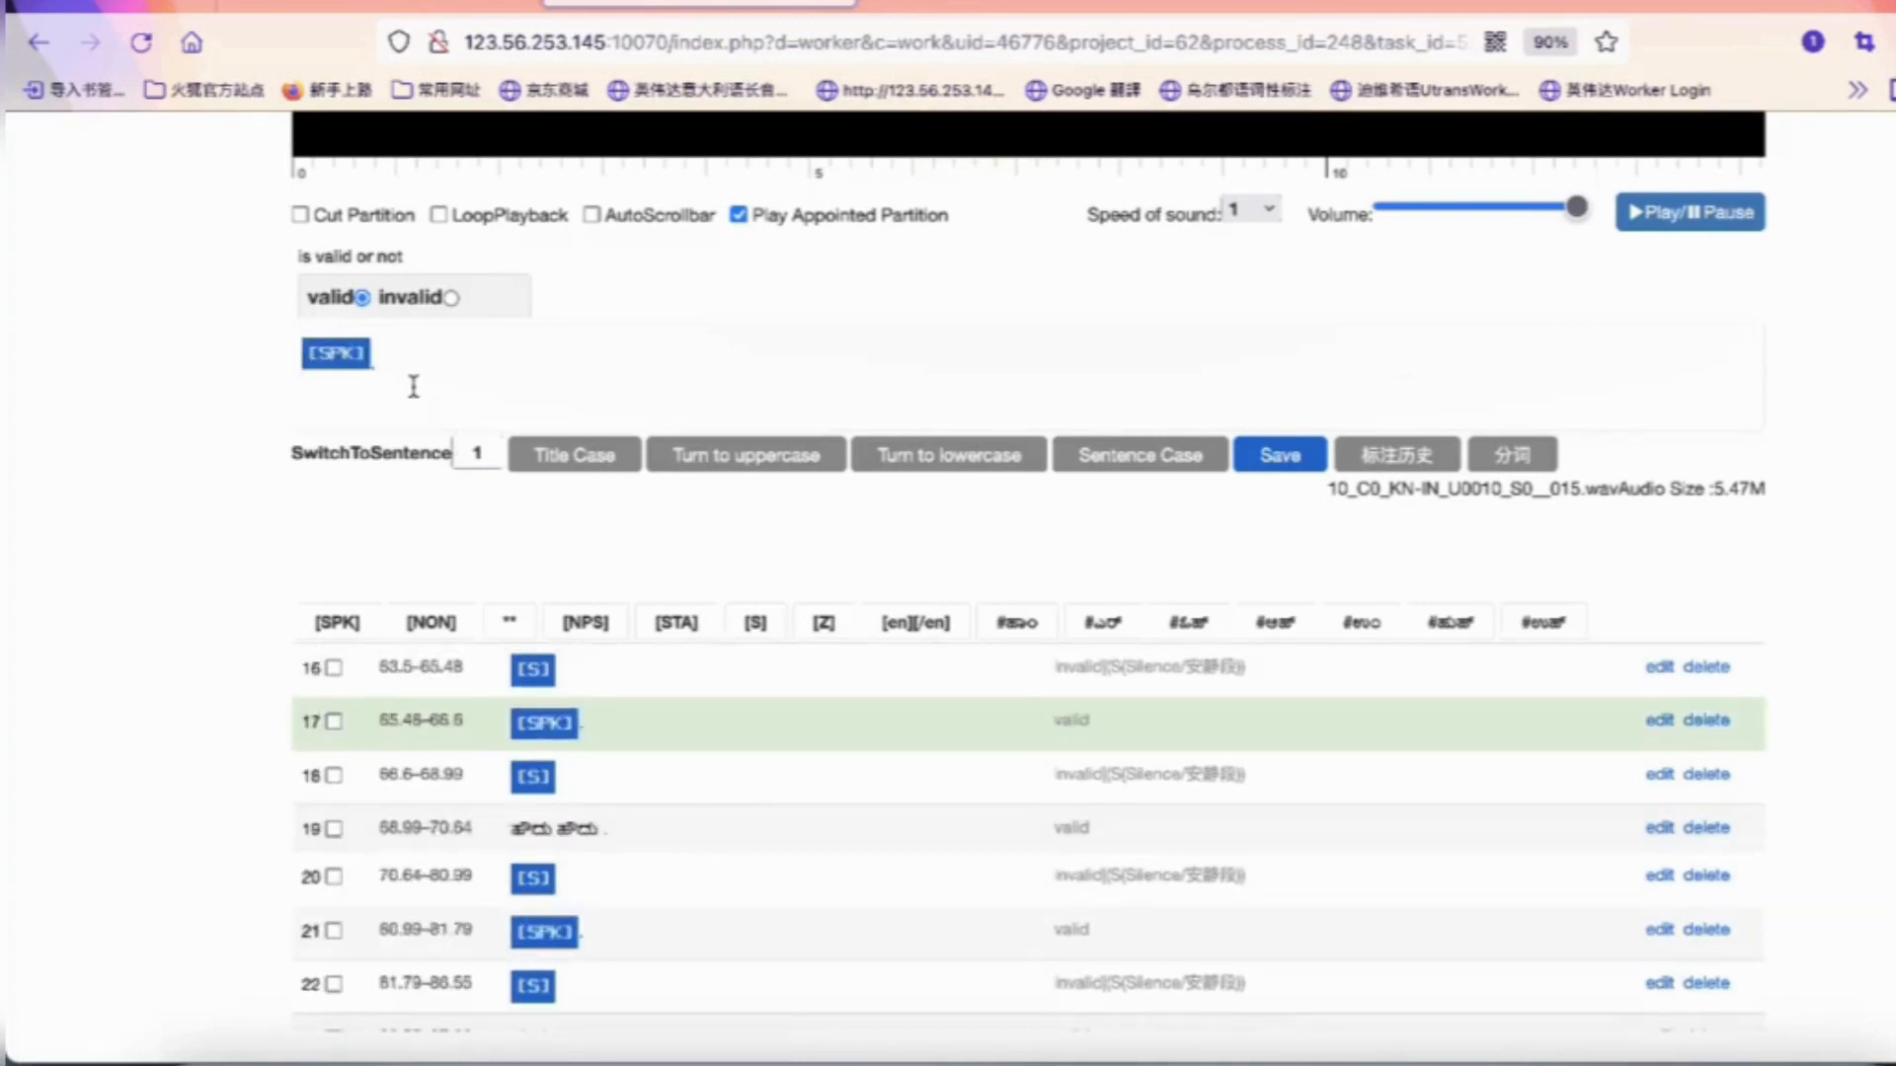
drag(380, 359, 291, 354)
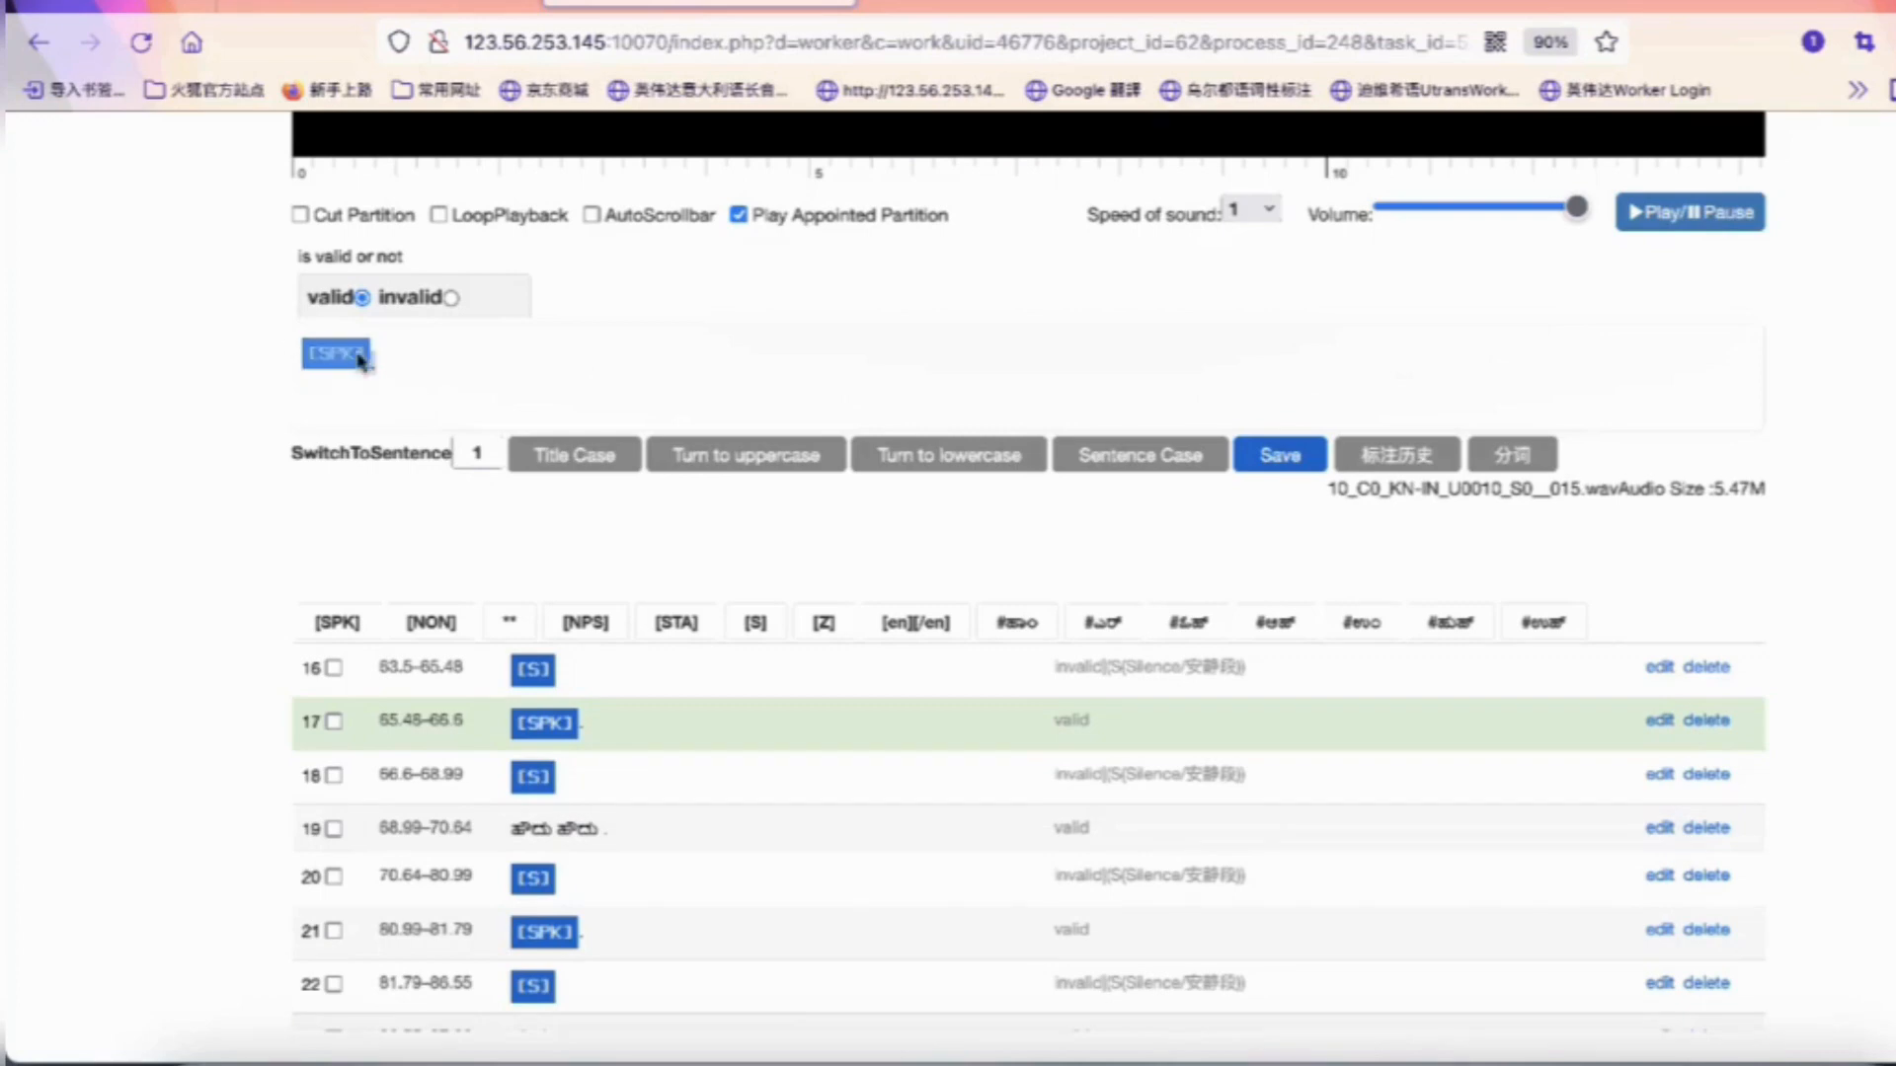
click(451, 298)
click(415, 336)
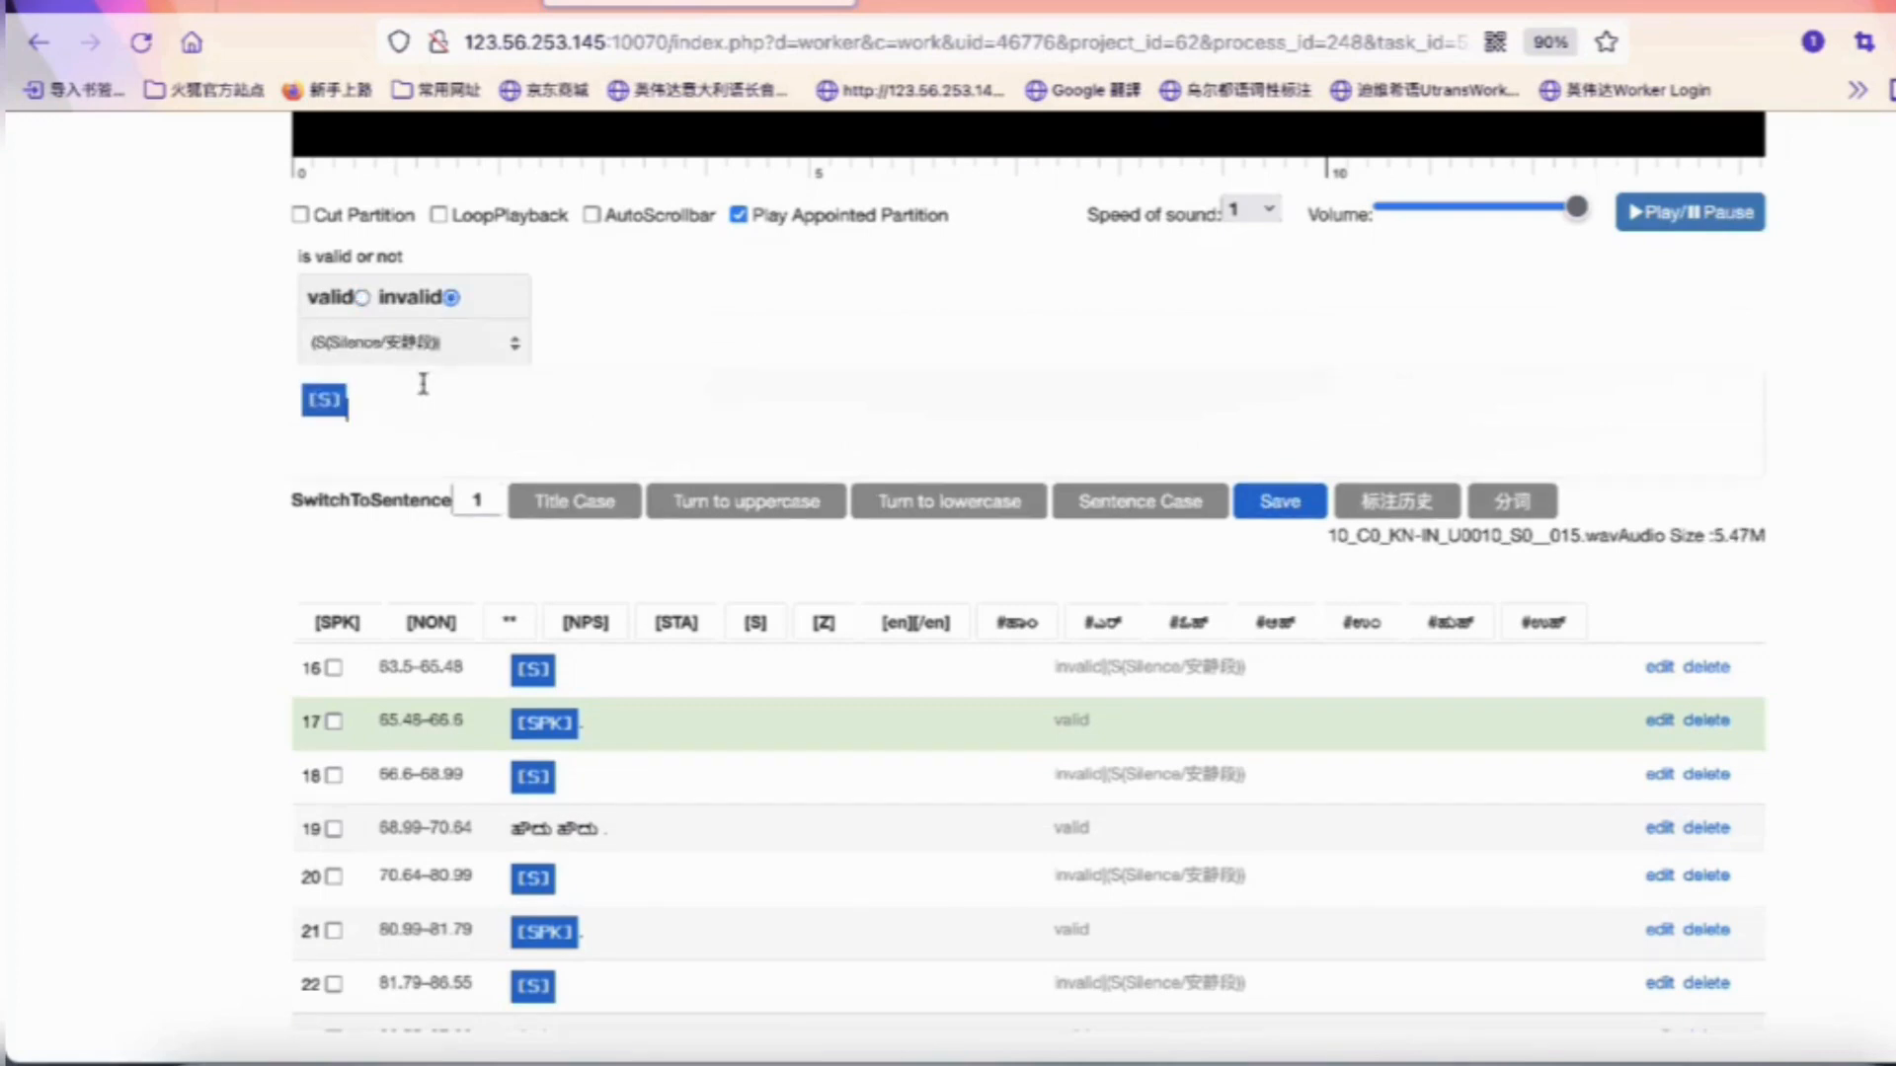
click(823, 622)
click(1263, 515)
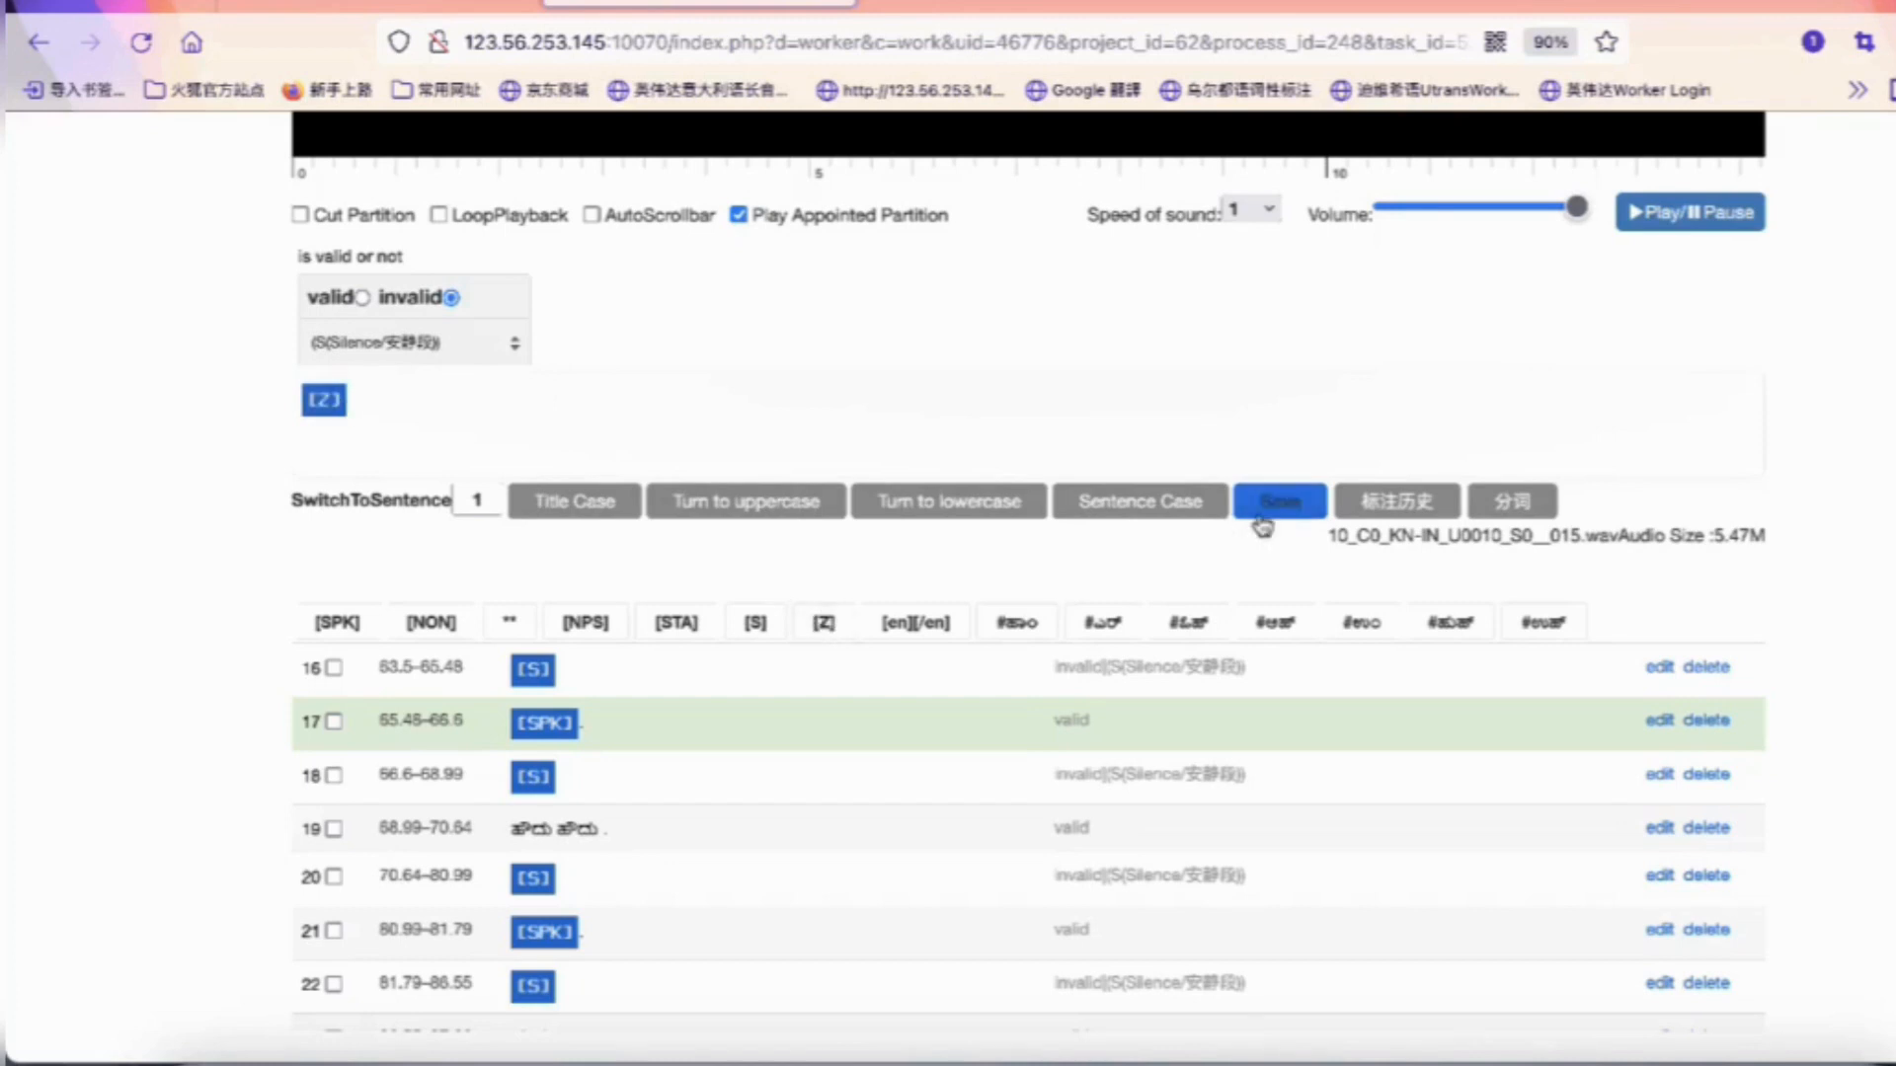
click(1262, 519)
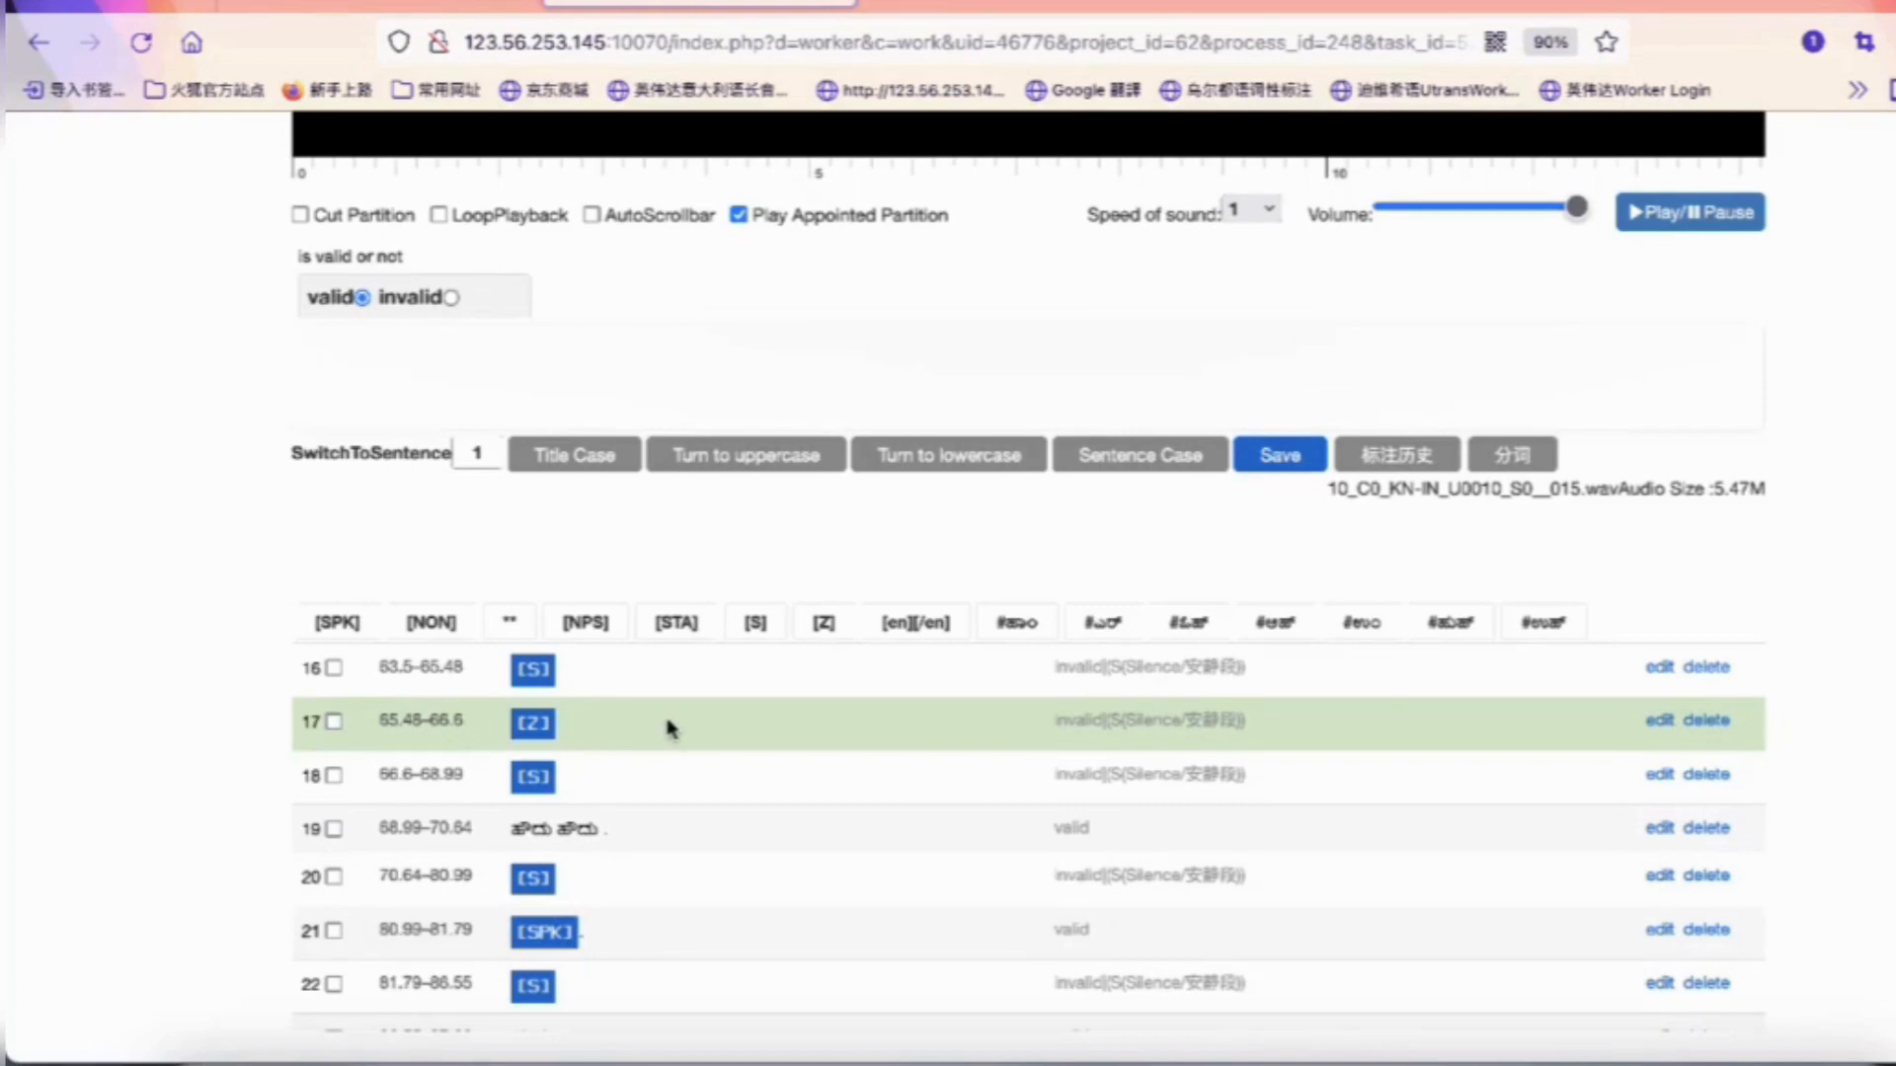
Look through the sentence list down to sentence 39 and back, checking the transcriptions, tags and valid or invalid attributes
scroll(668, 728, down, 4)
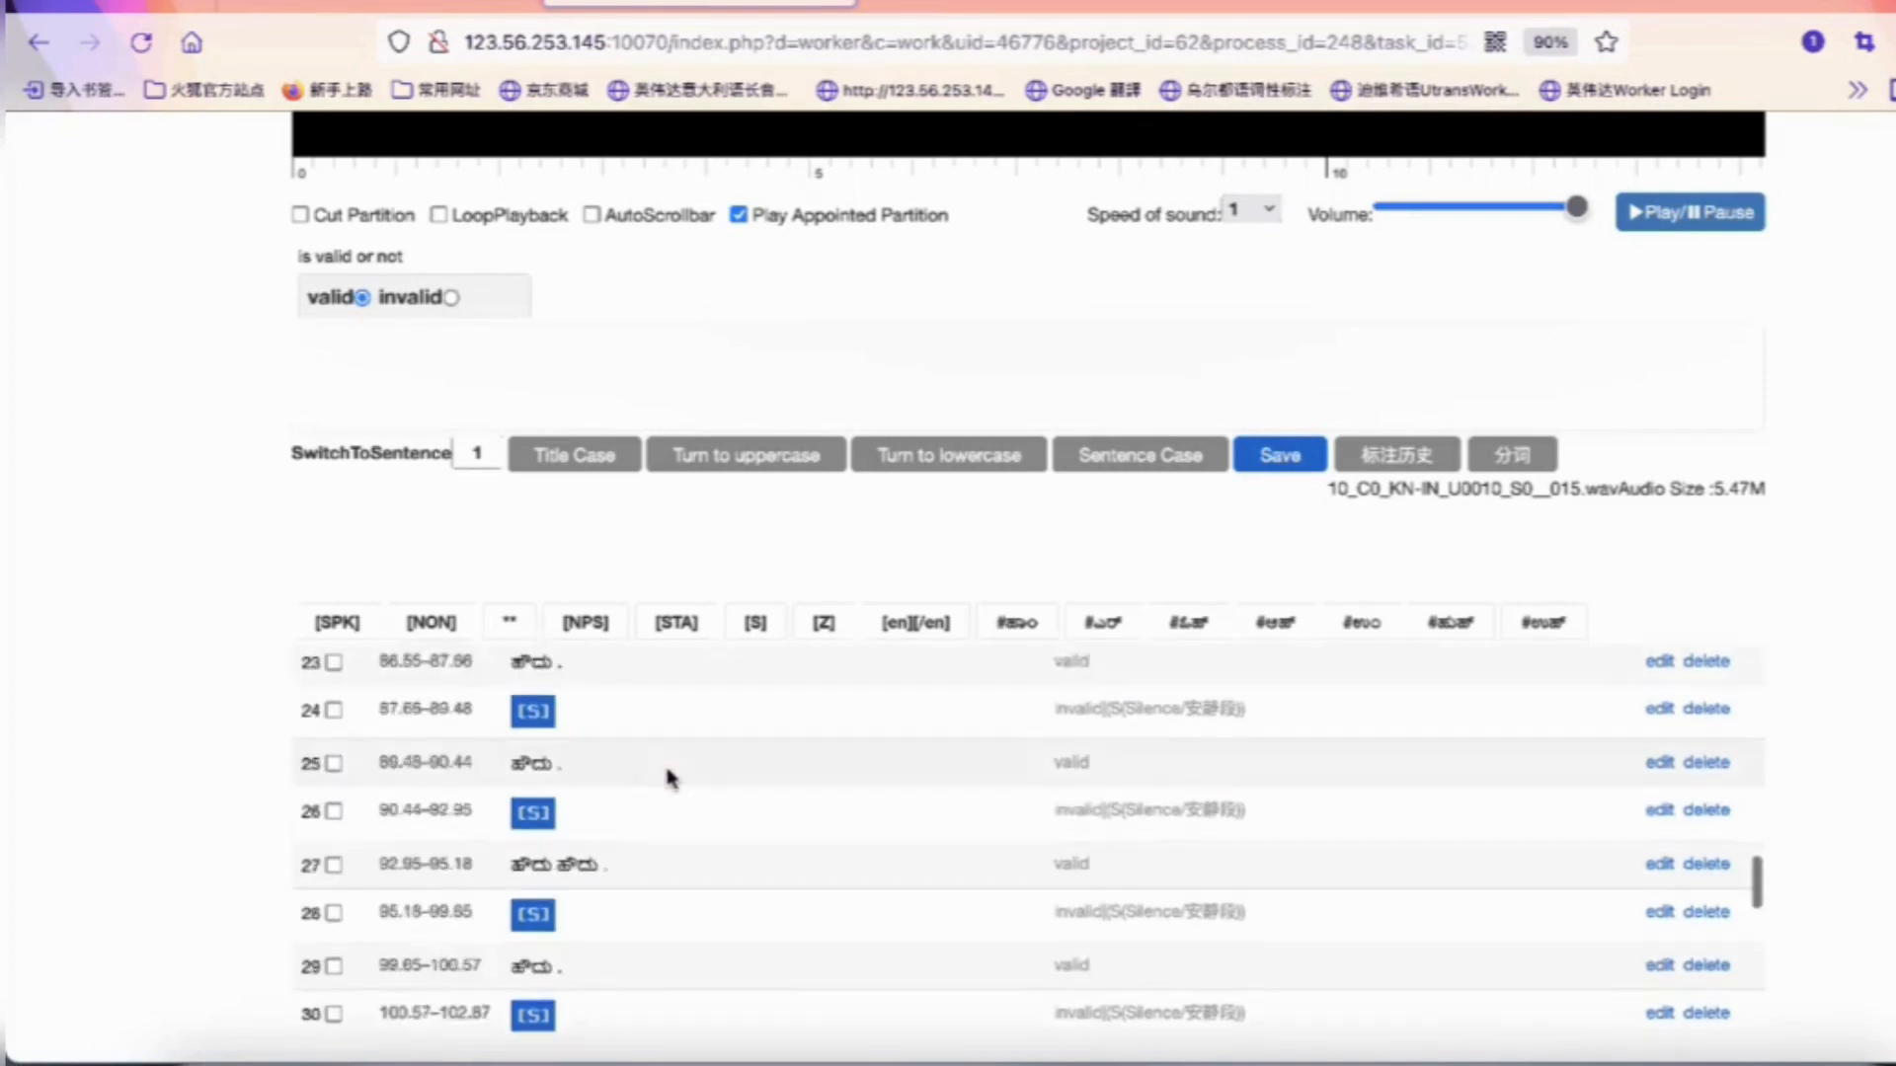
scroll(668, 777, down, 5)
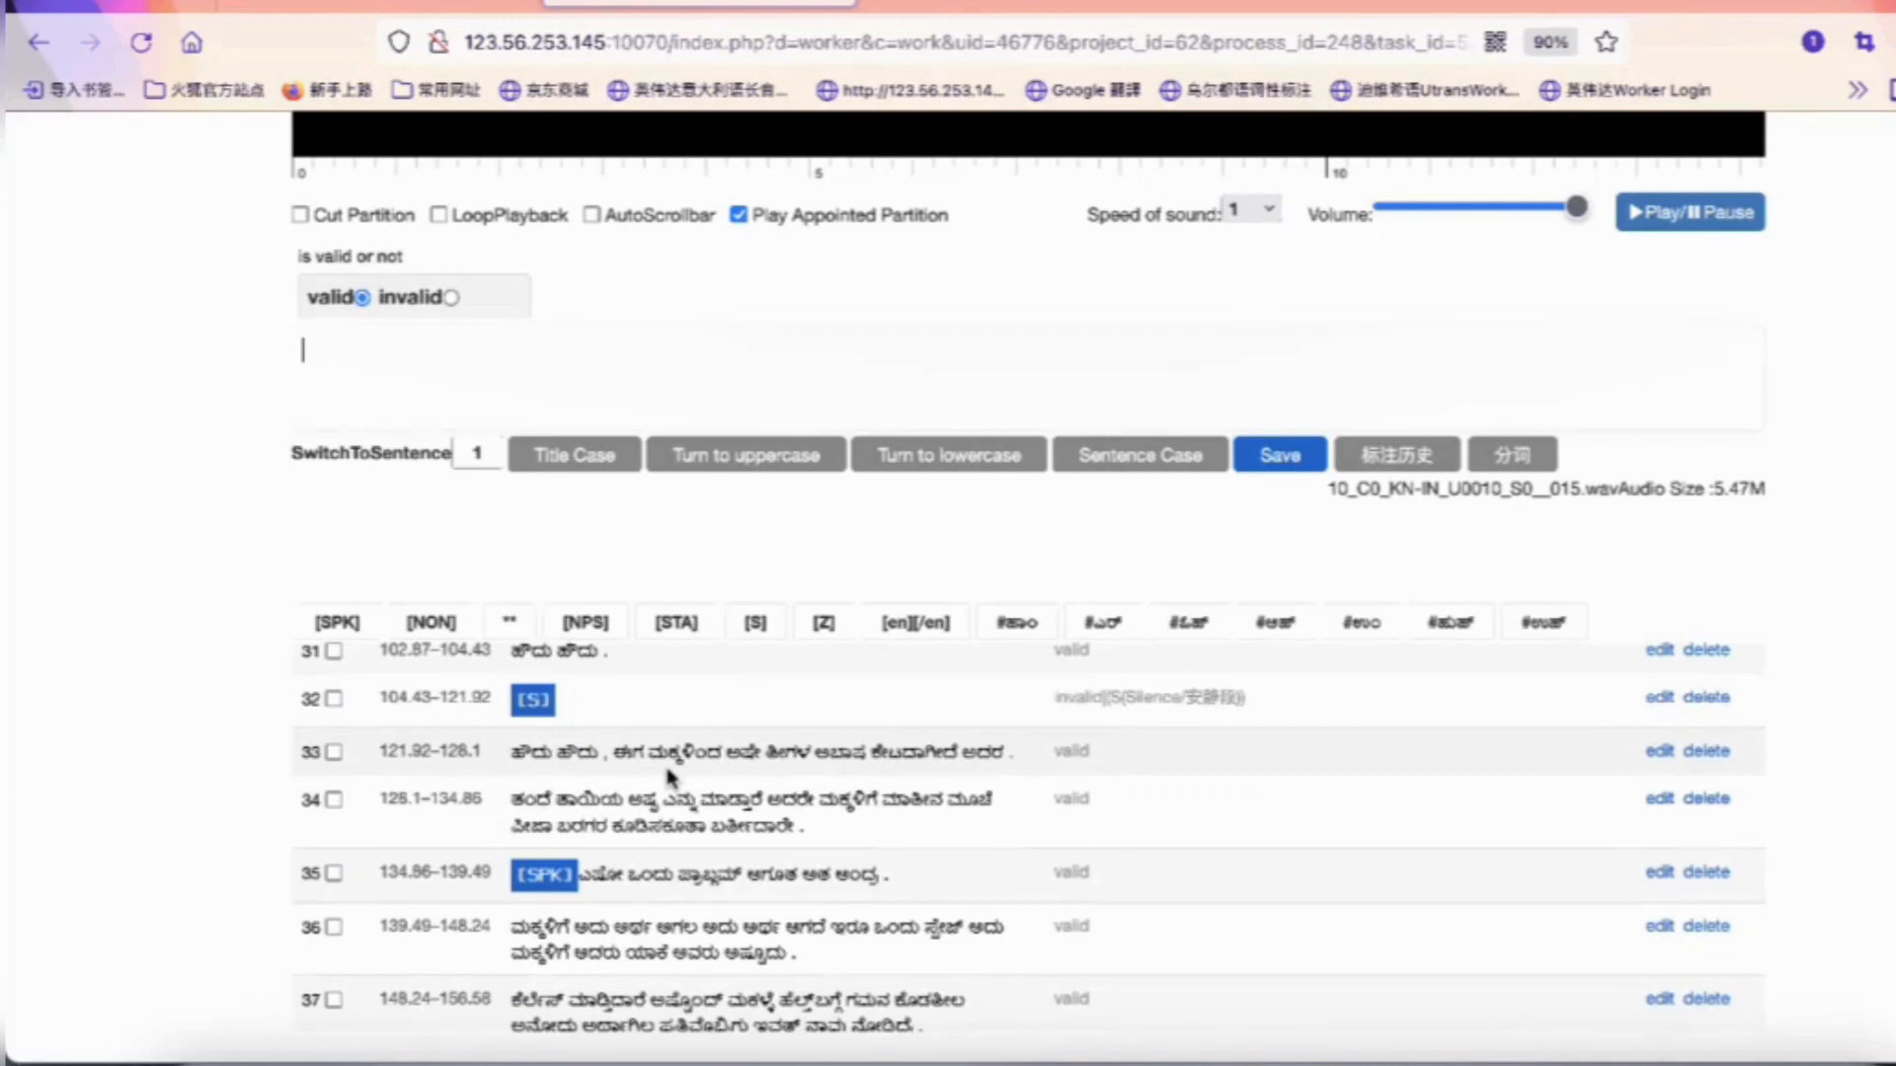
scroll(668, 777, down, 2)
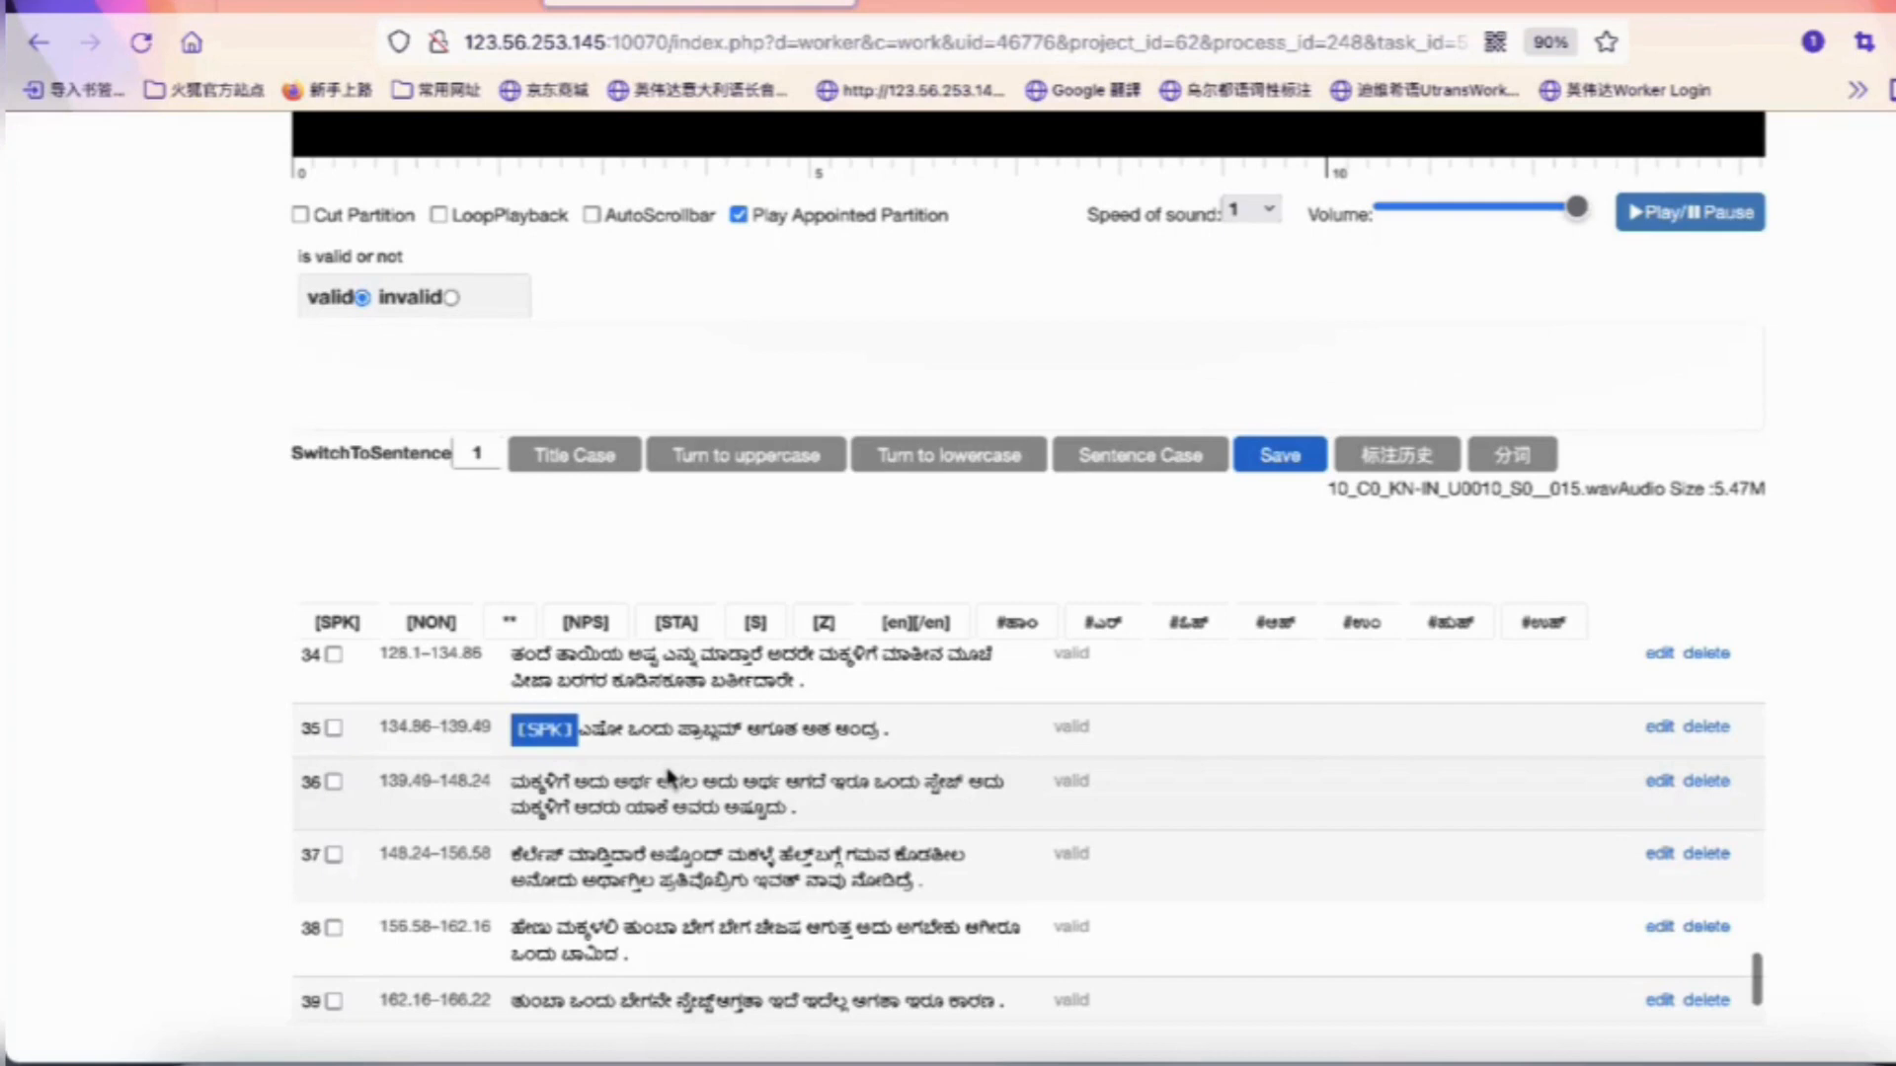
scroll(668, 777, up, 5)
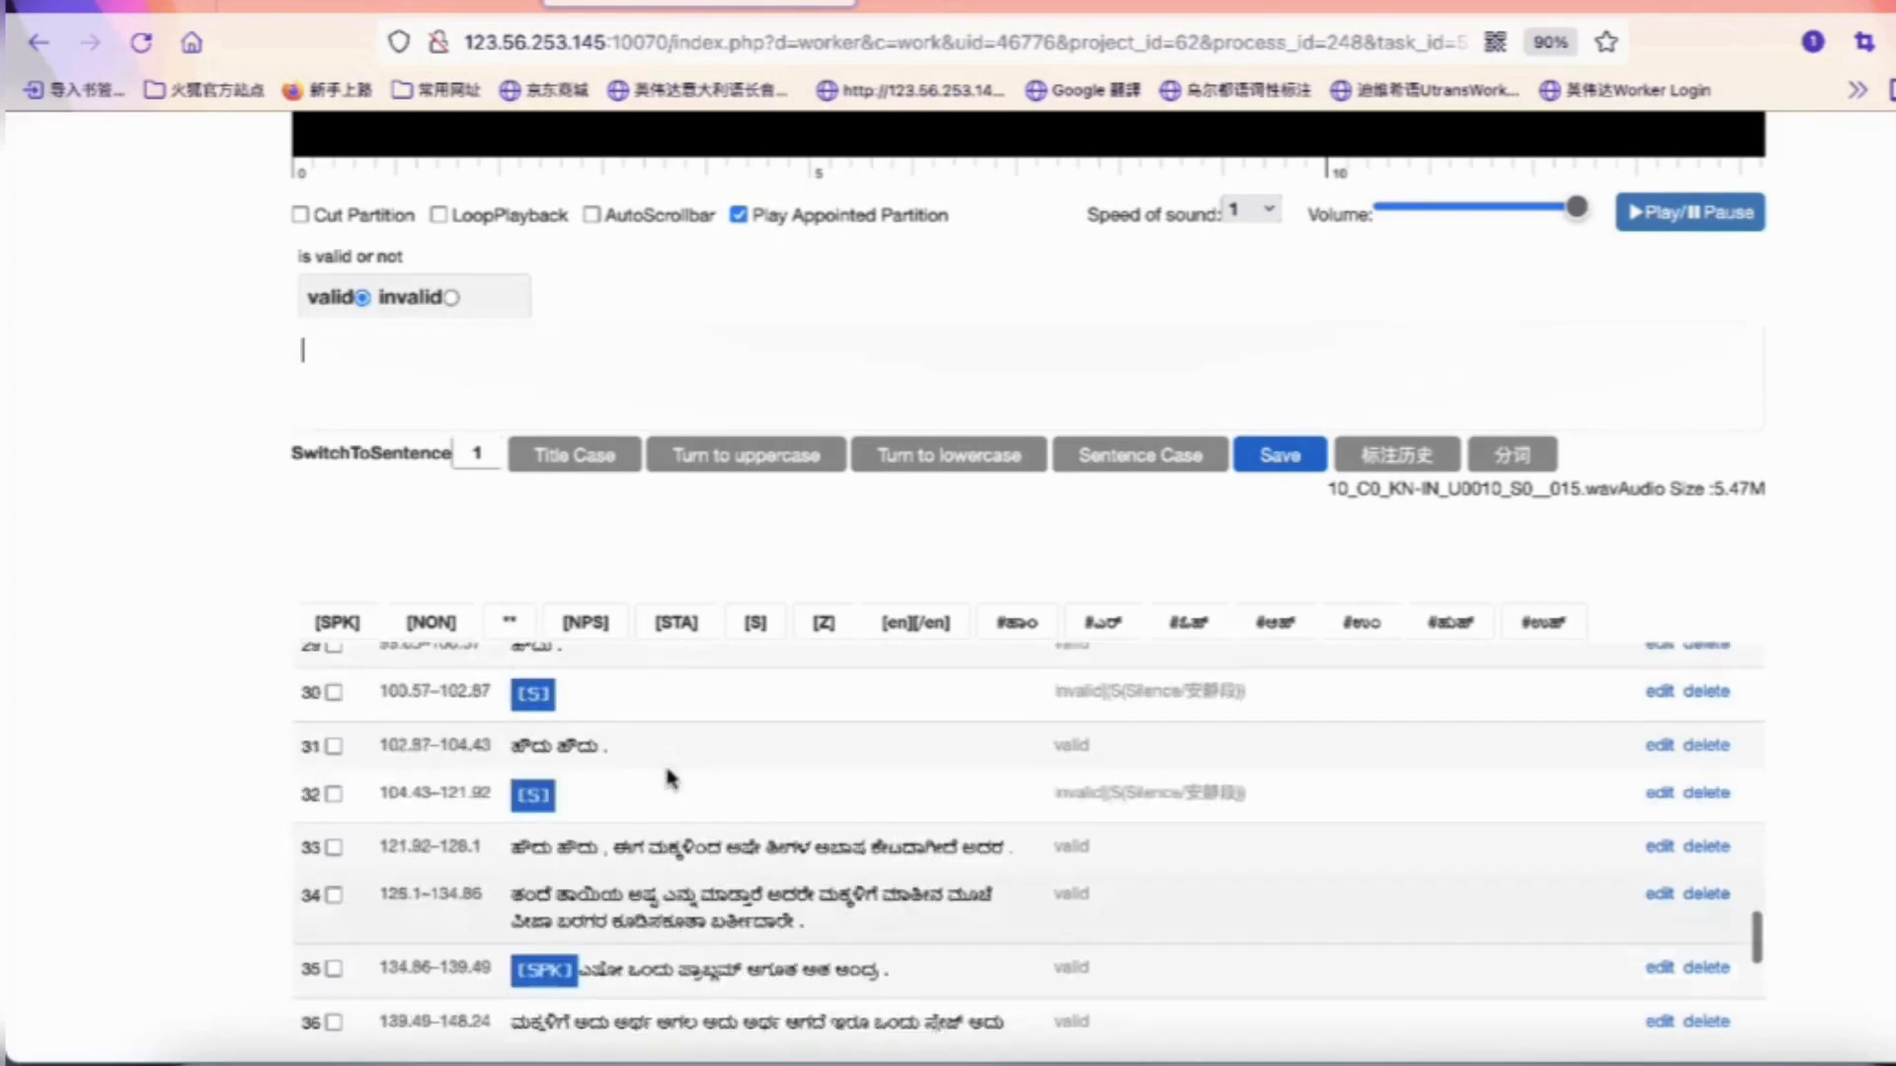
scroll(668, 778, up, 9)
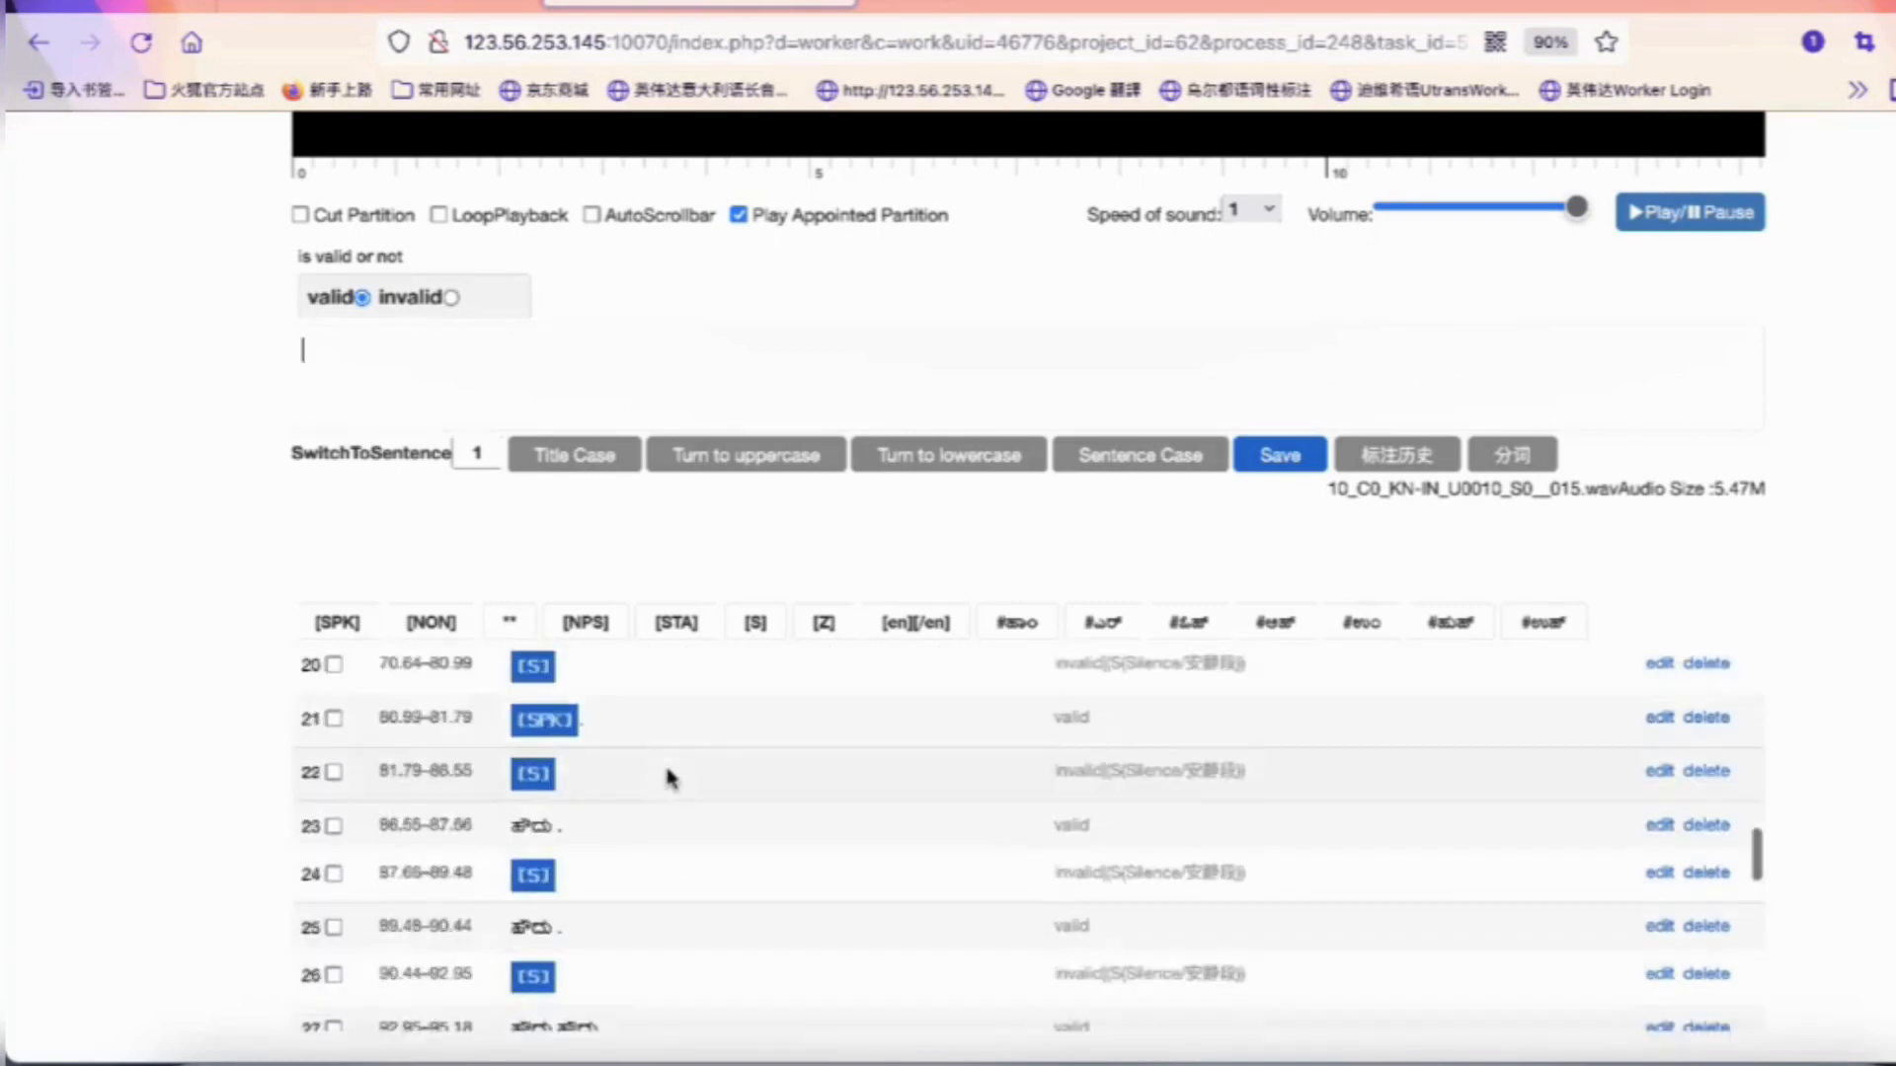
scroll(668, 777, up, 2)
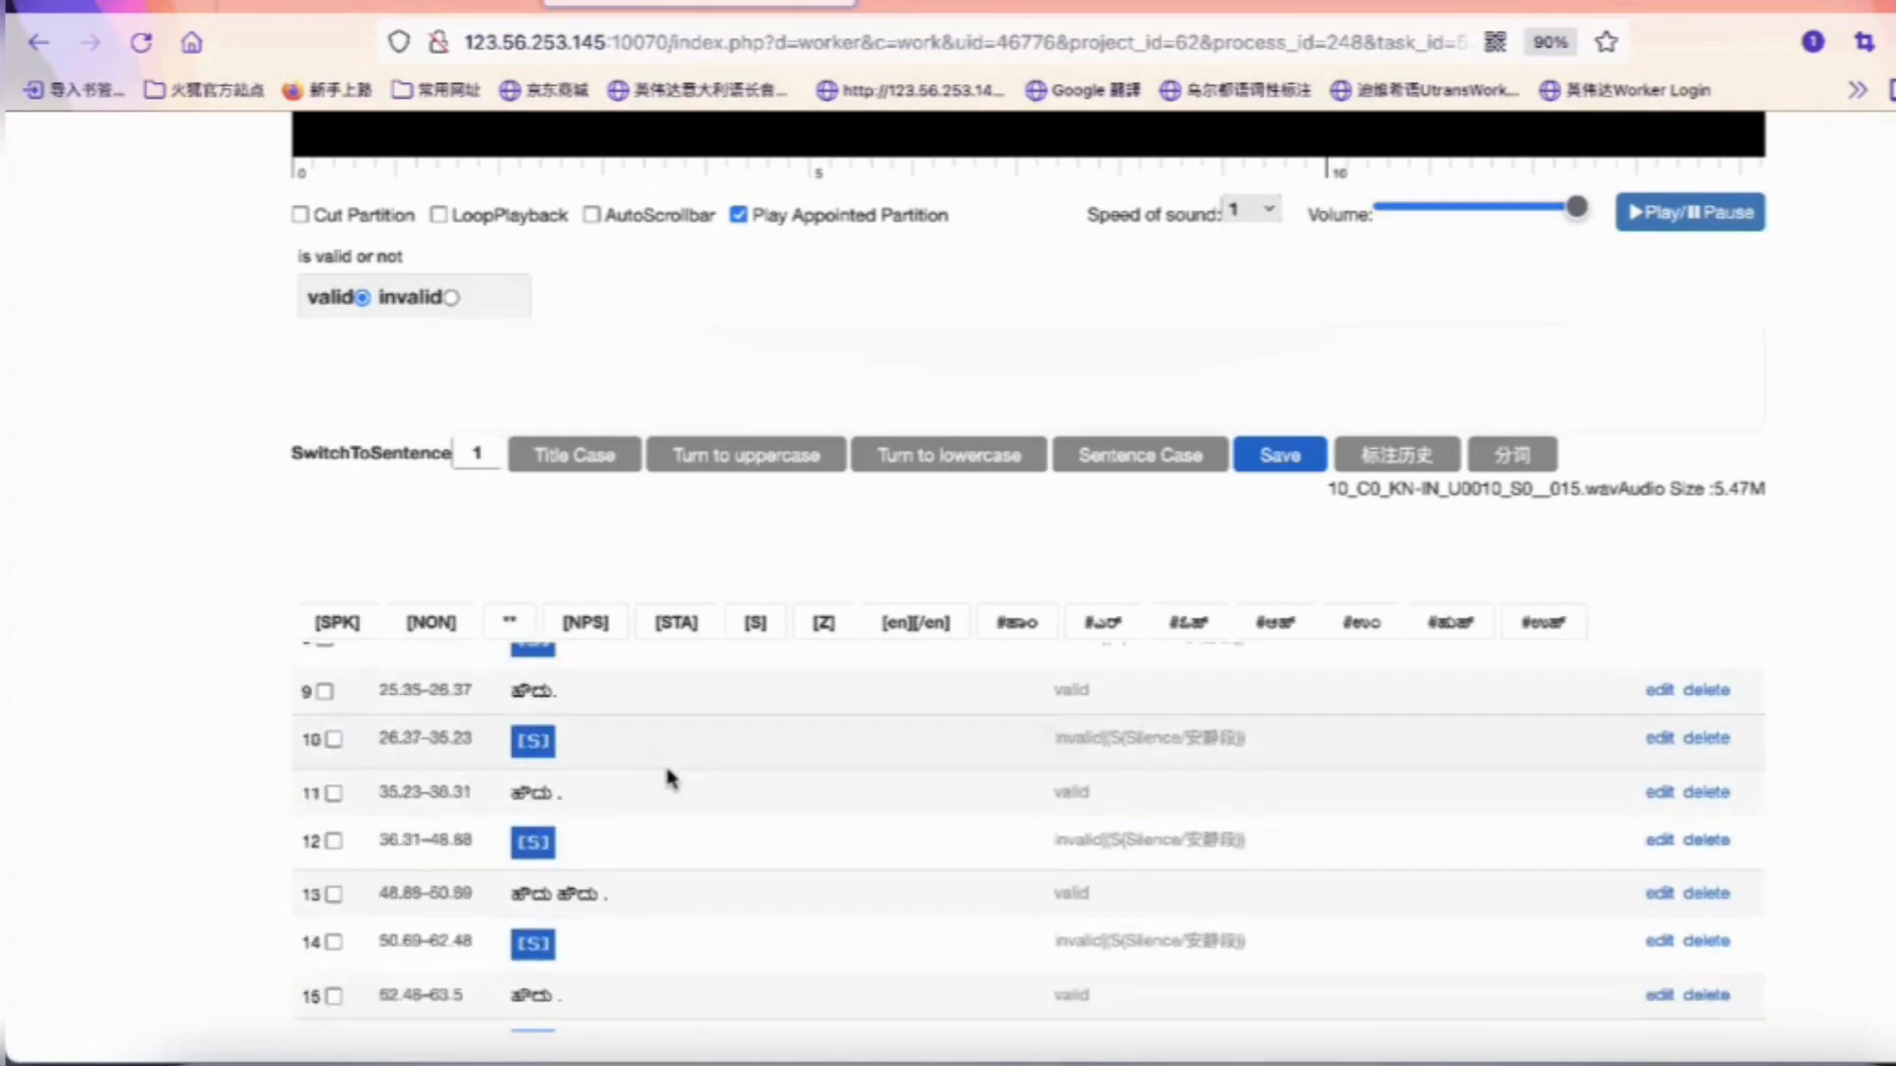
scroll(667, 777, up, 3)
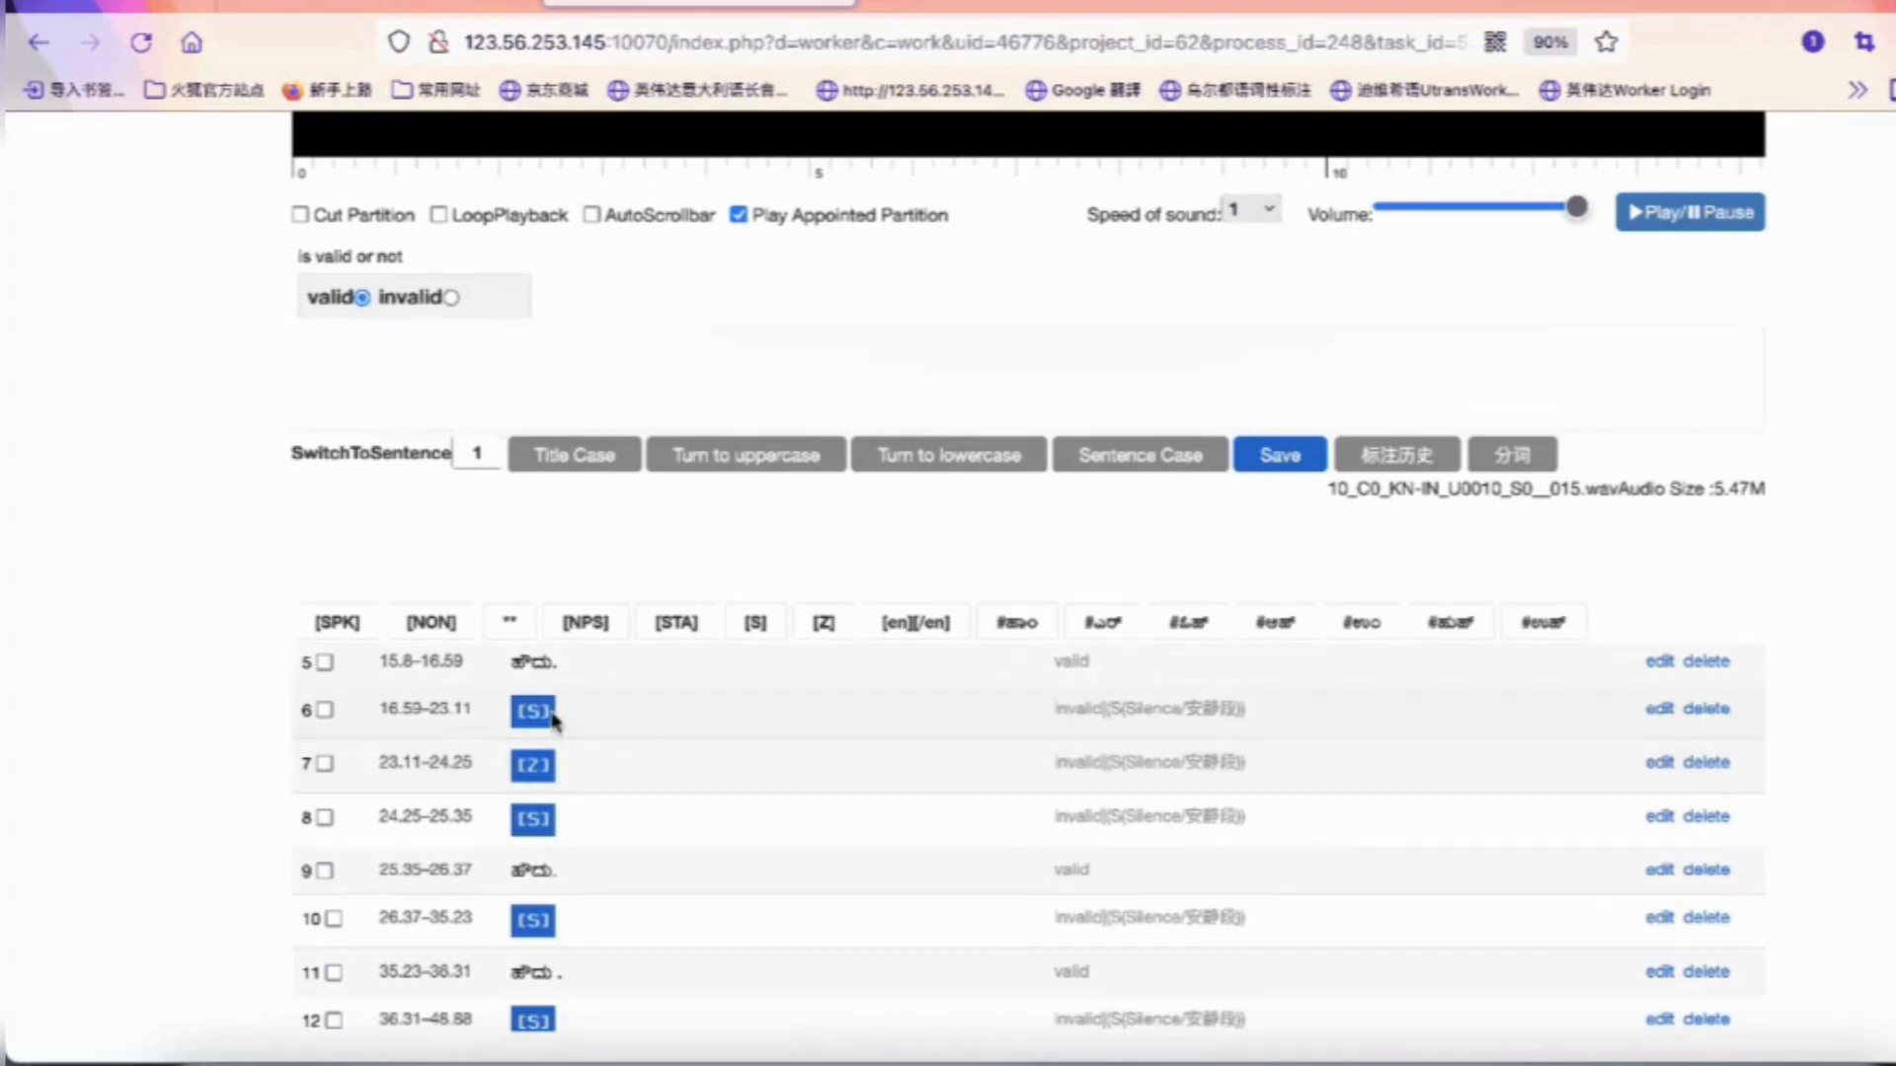
scroll(1441, 709, up, 2)
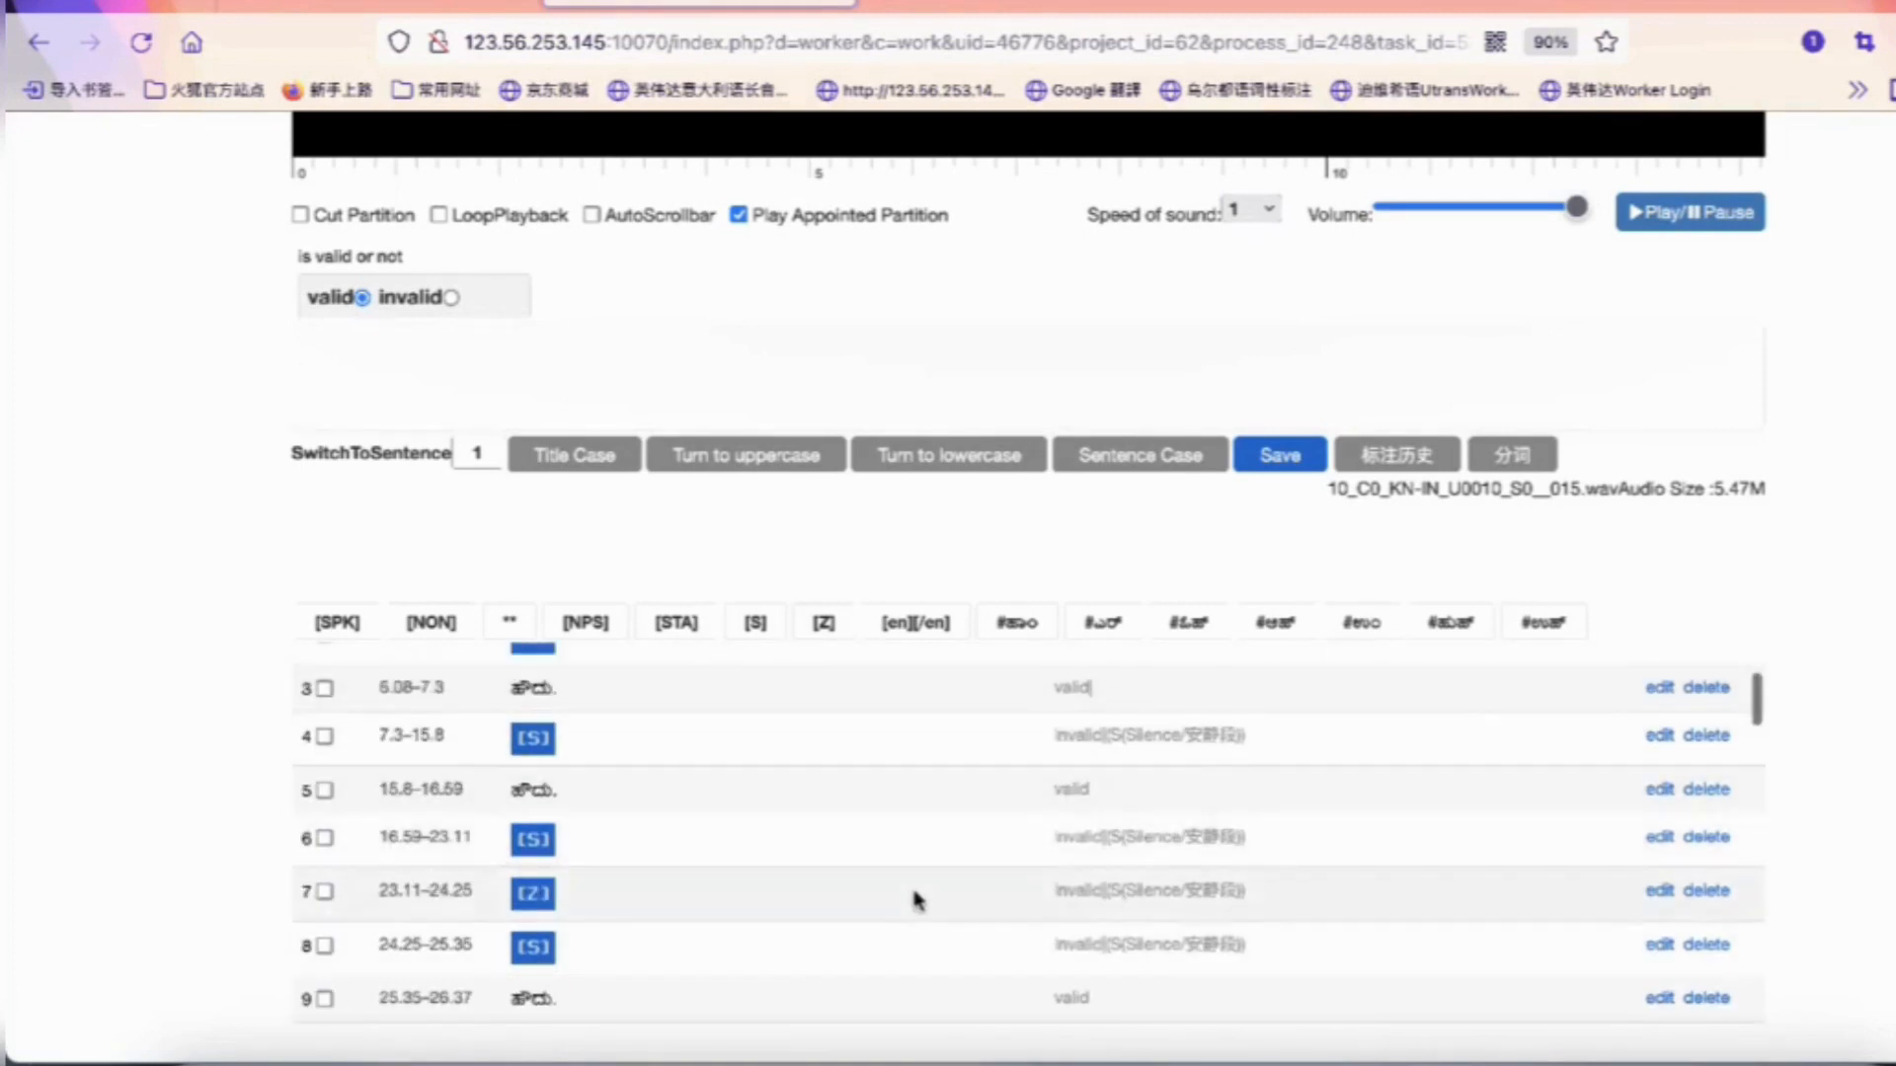
Mark sentence 21 as invalid with the Silence attribute, replace its [SPK] text with the [Z] tag, and save it
scroll(909, 897, down, 3)
scroll(707, 878, down, 9)
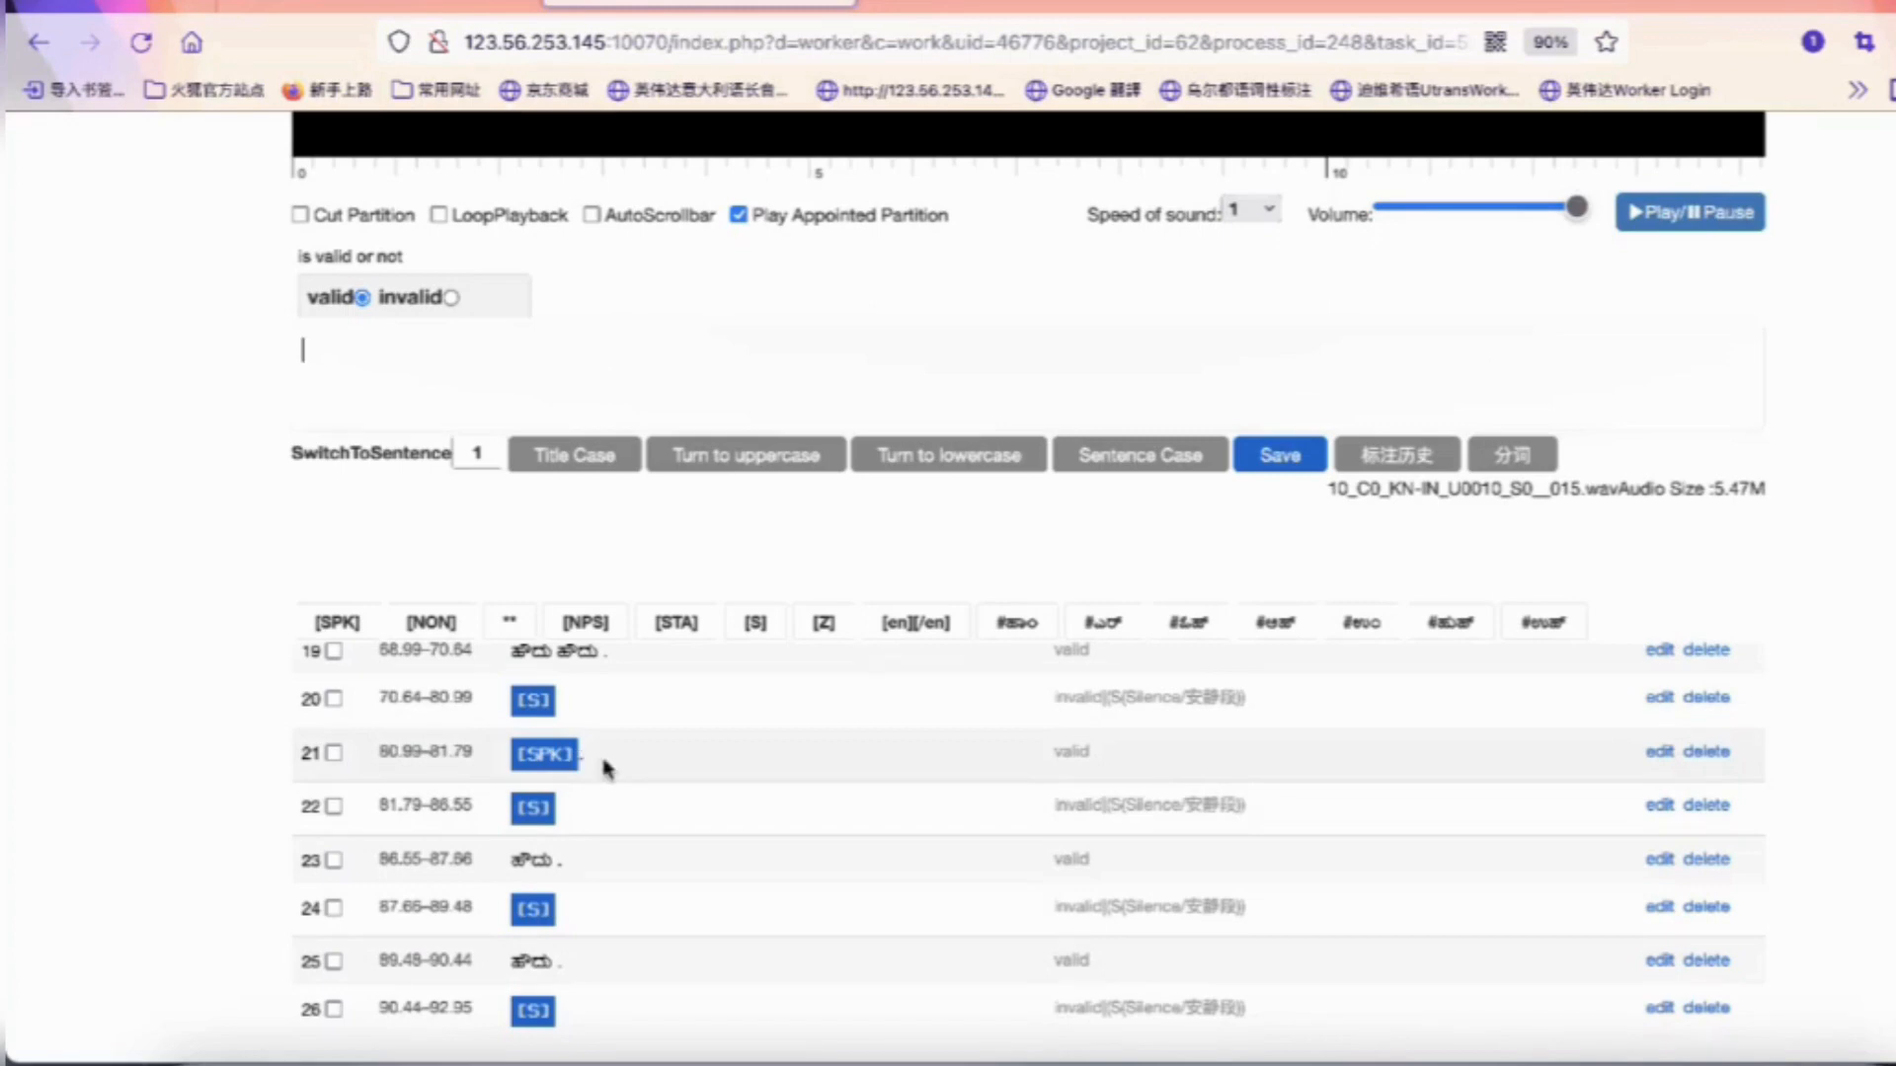
click(726, 755)
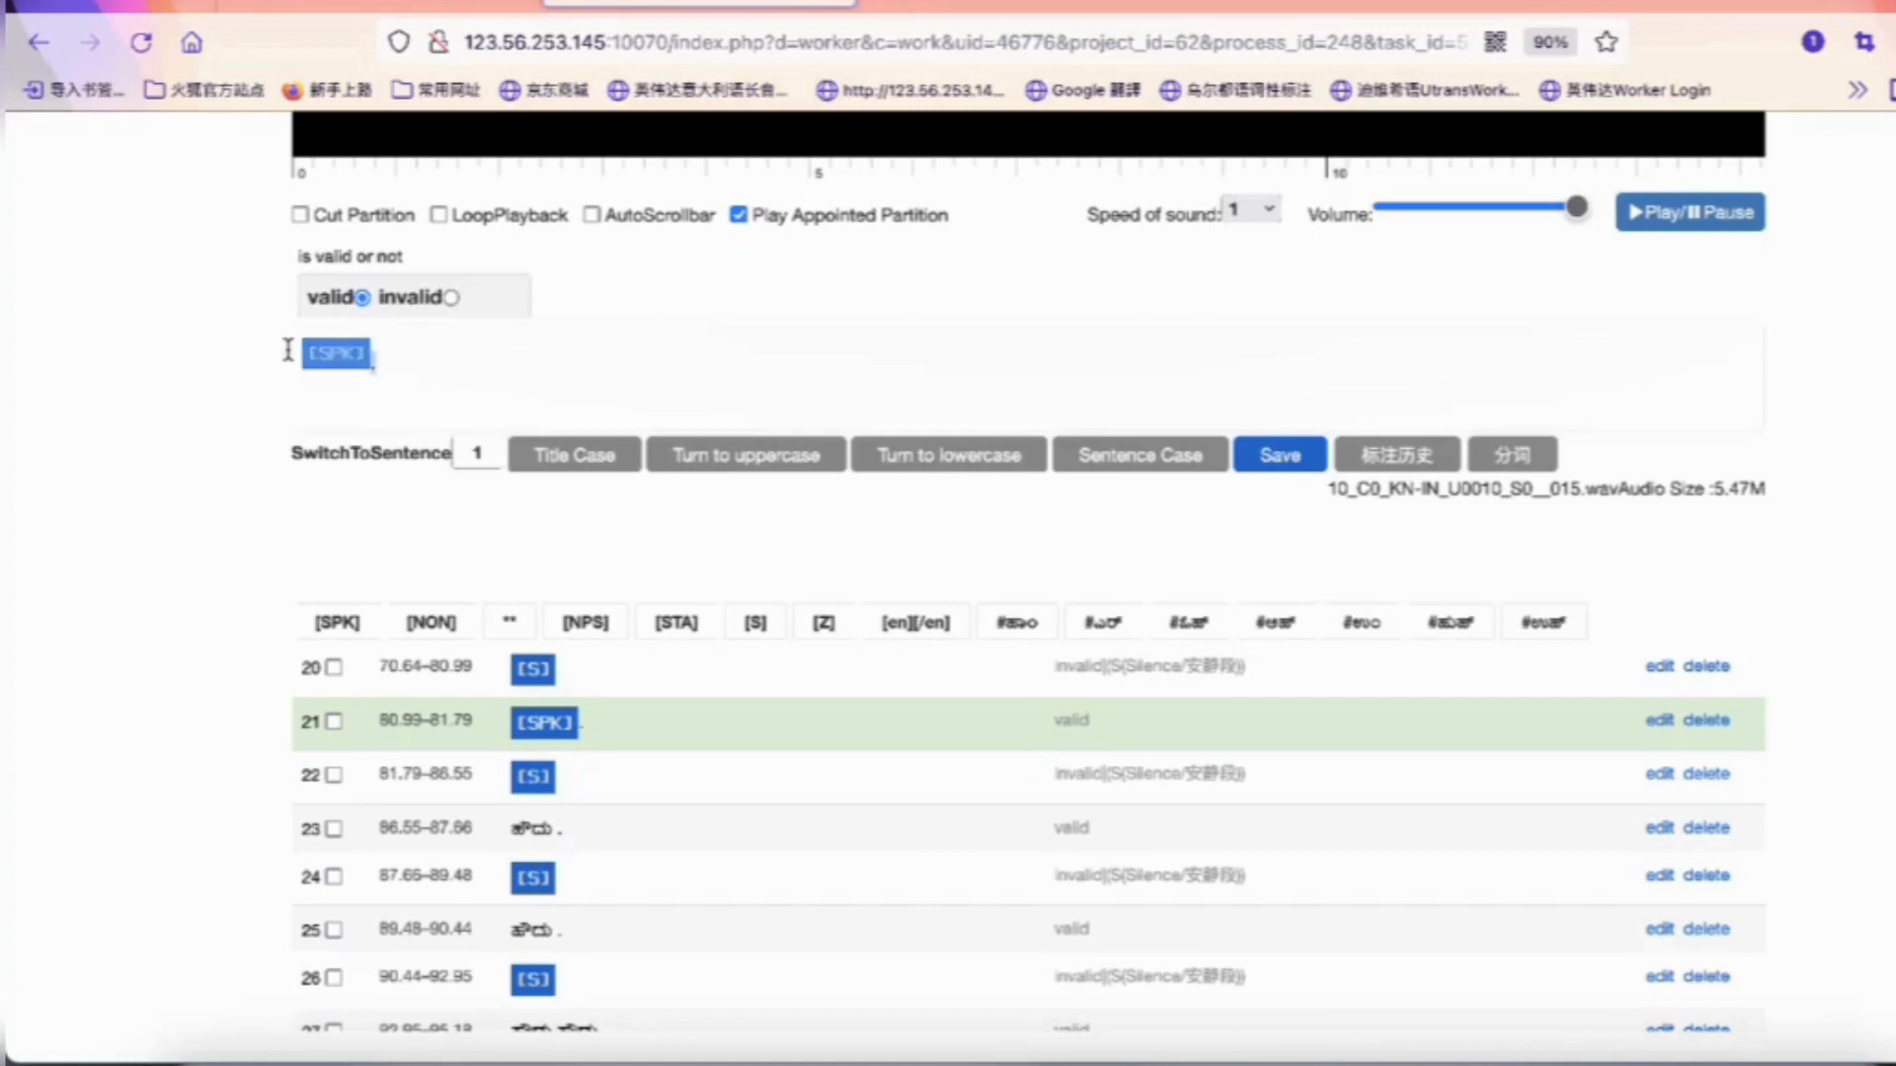
click(450, 297)
click(438, 345)
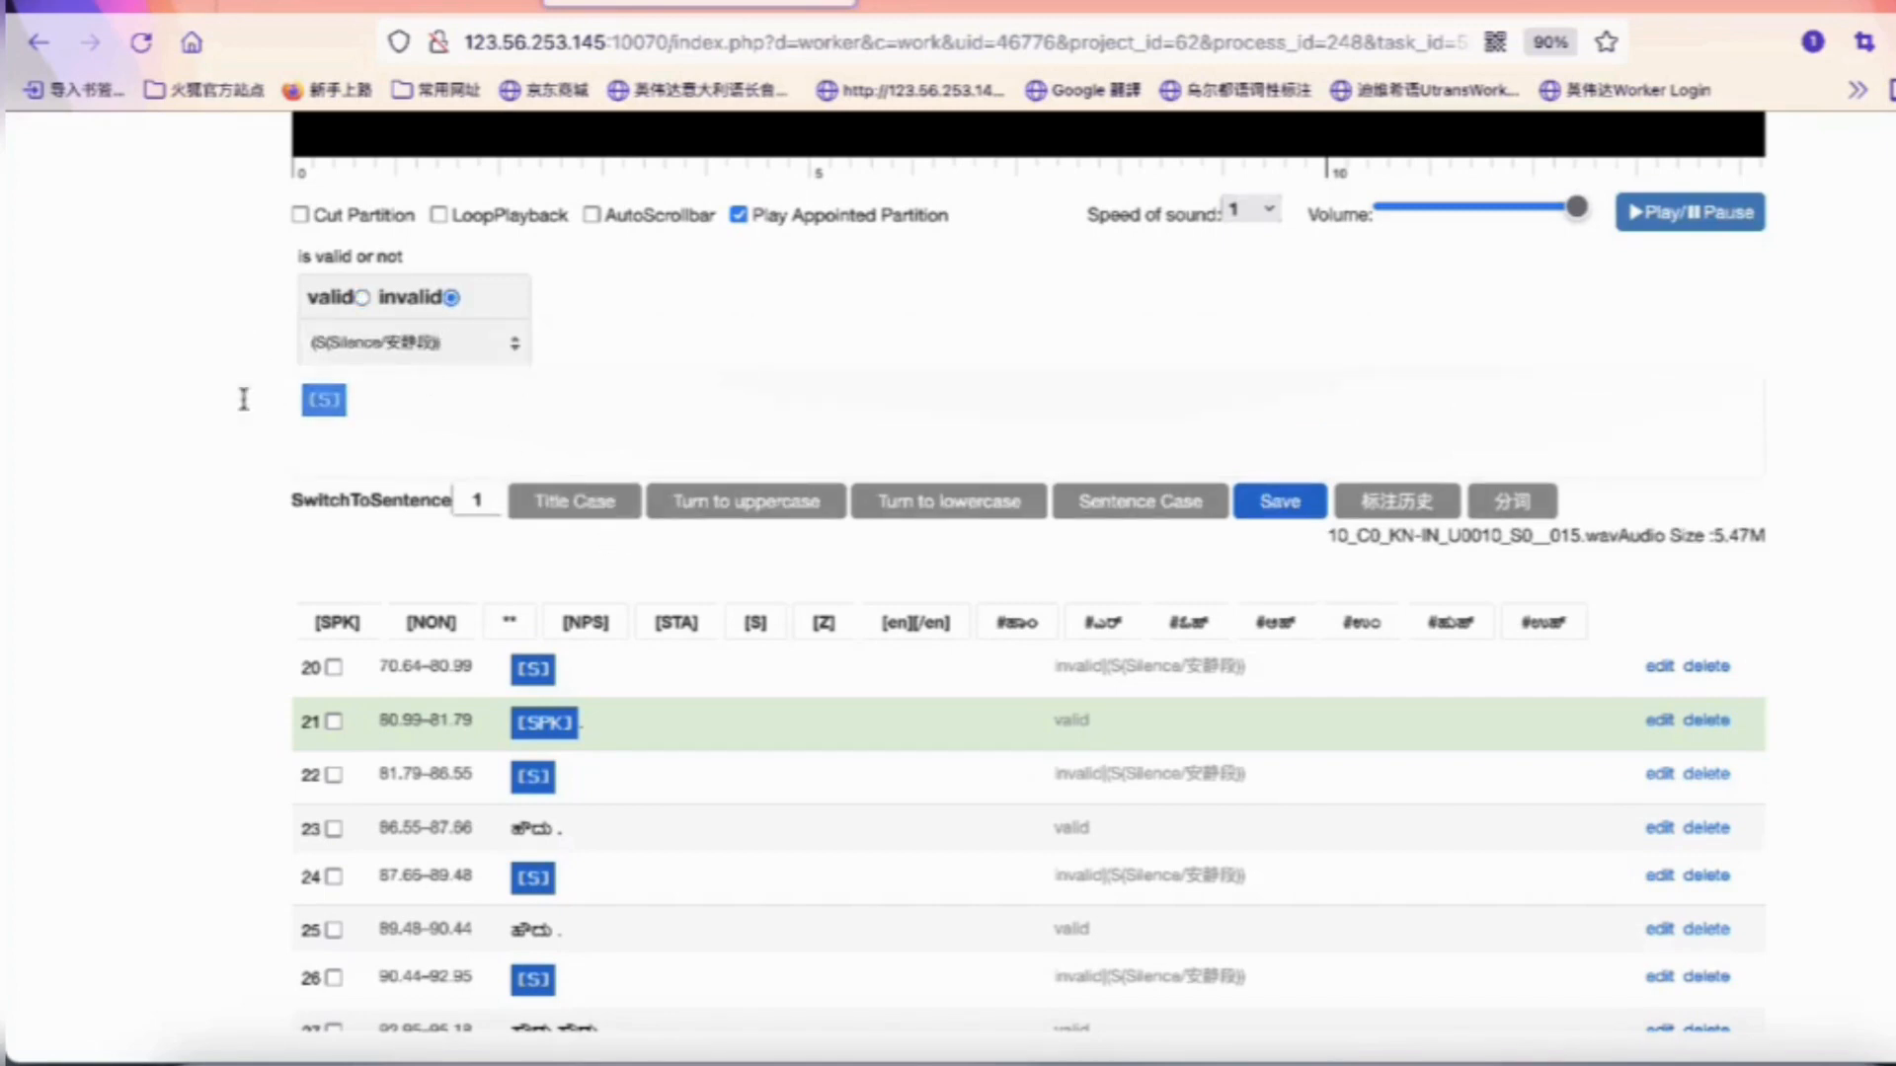
key(BackSpace)
click(828, 623)
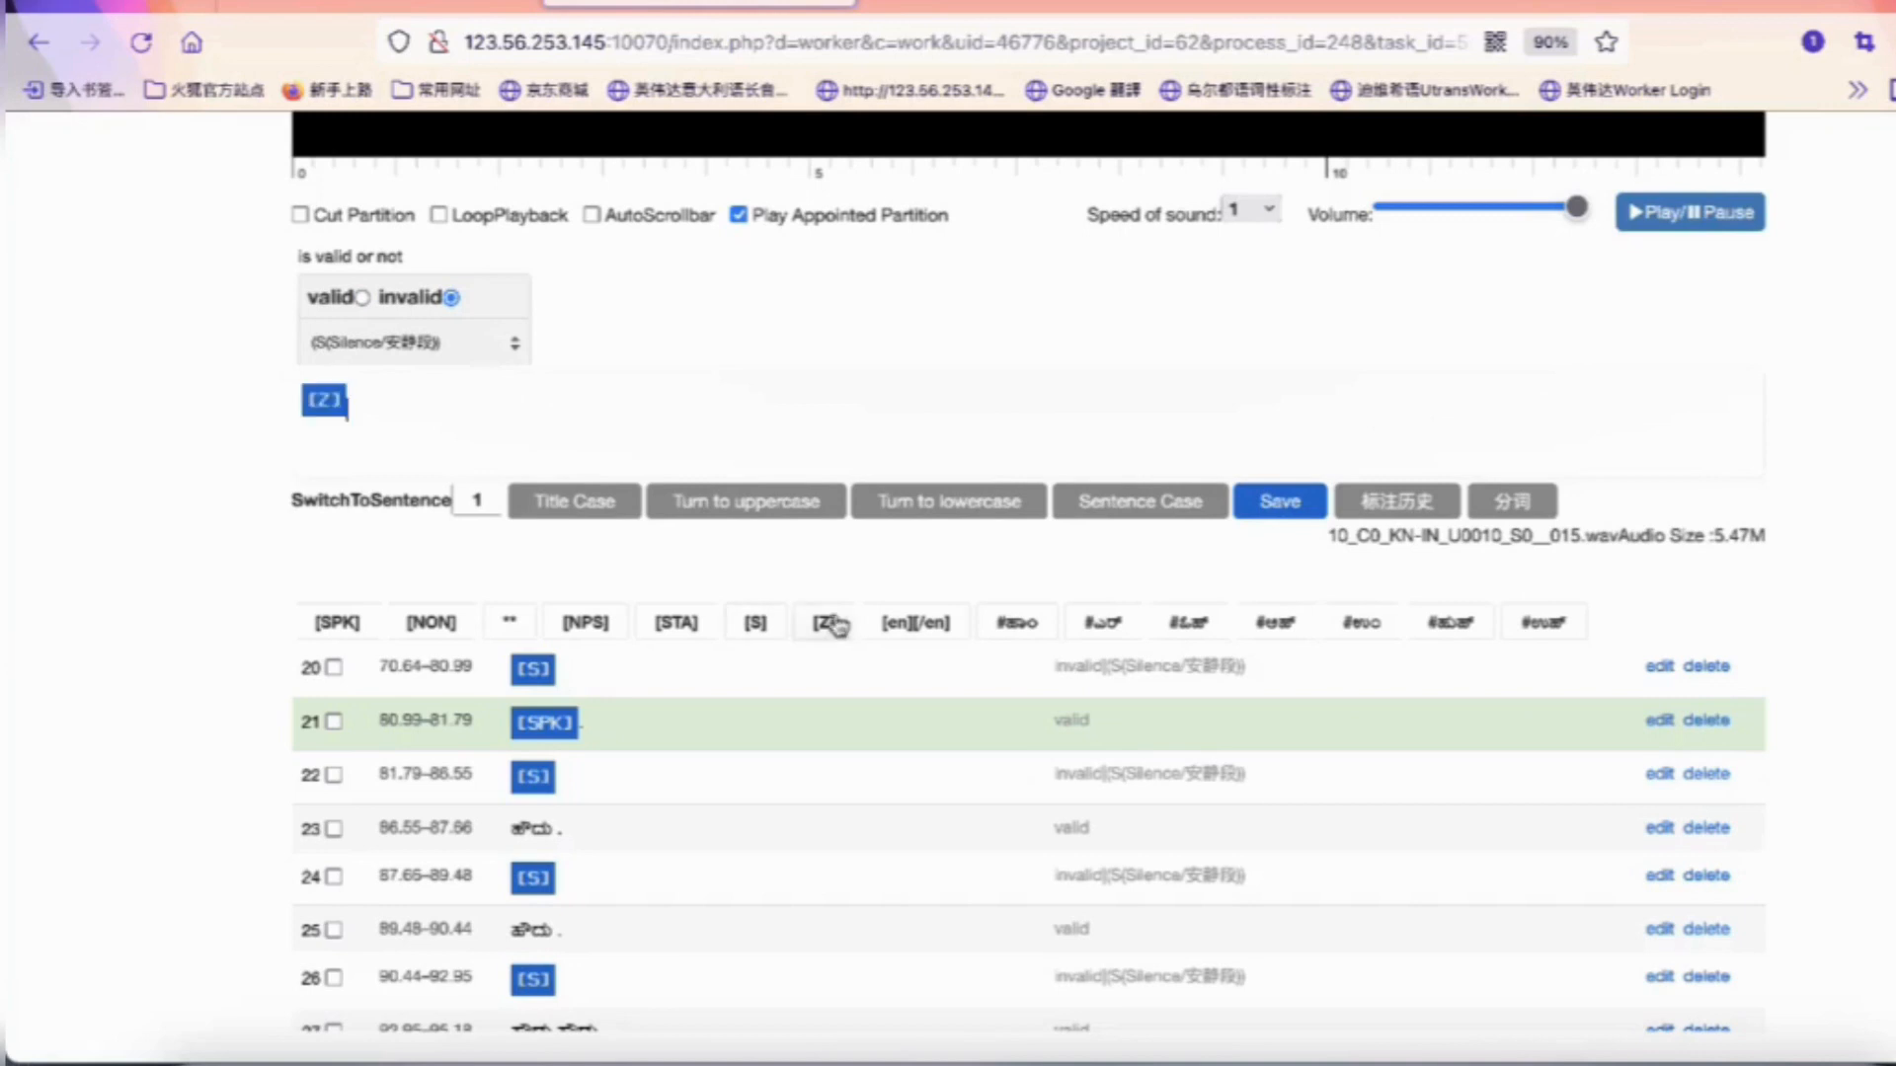
click(1281, 503)
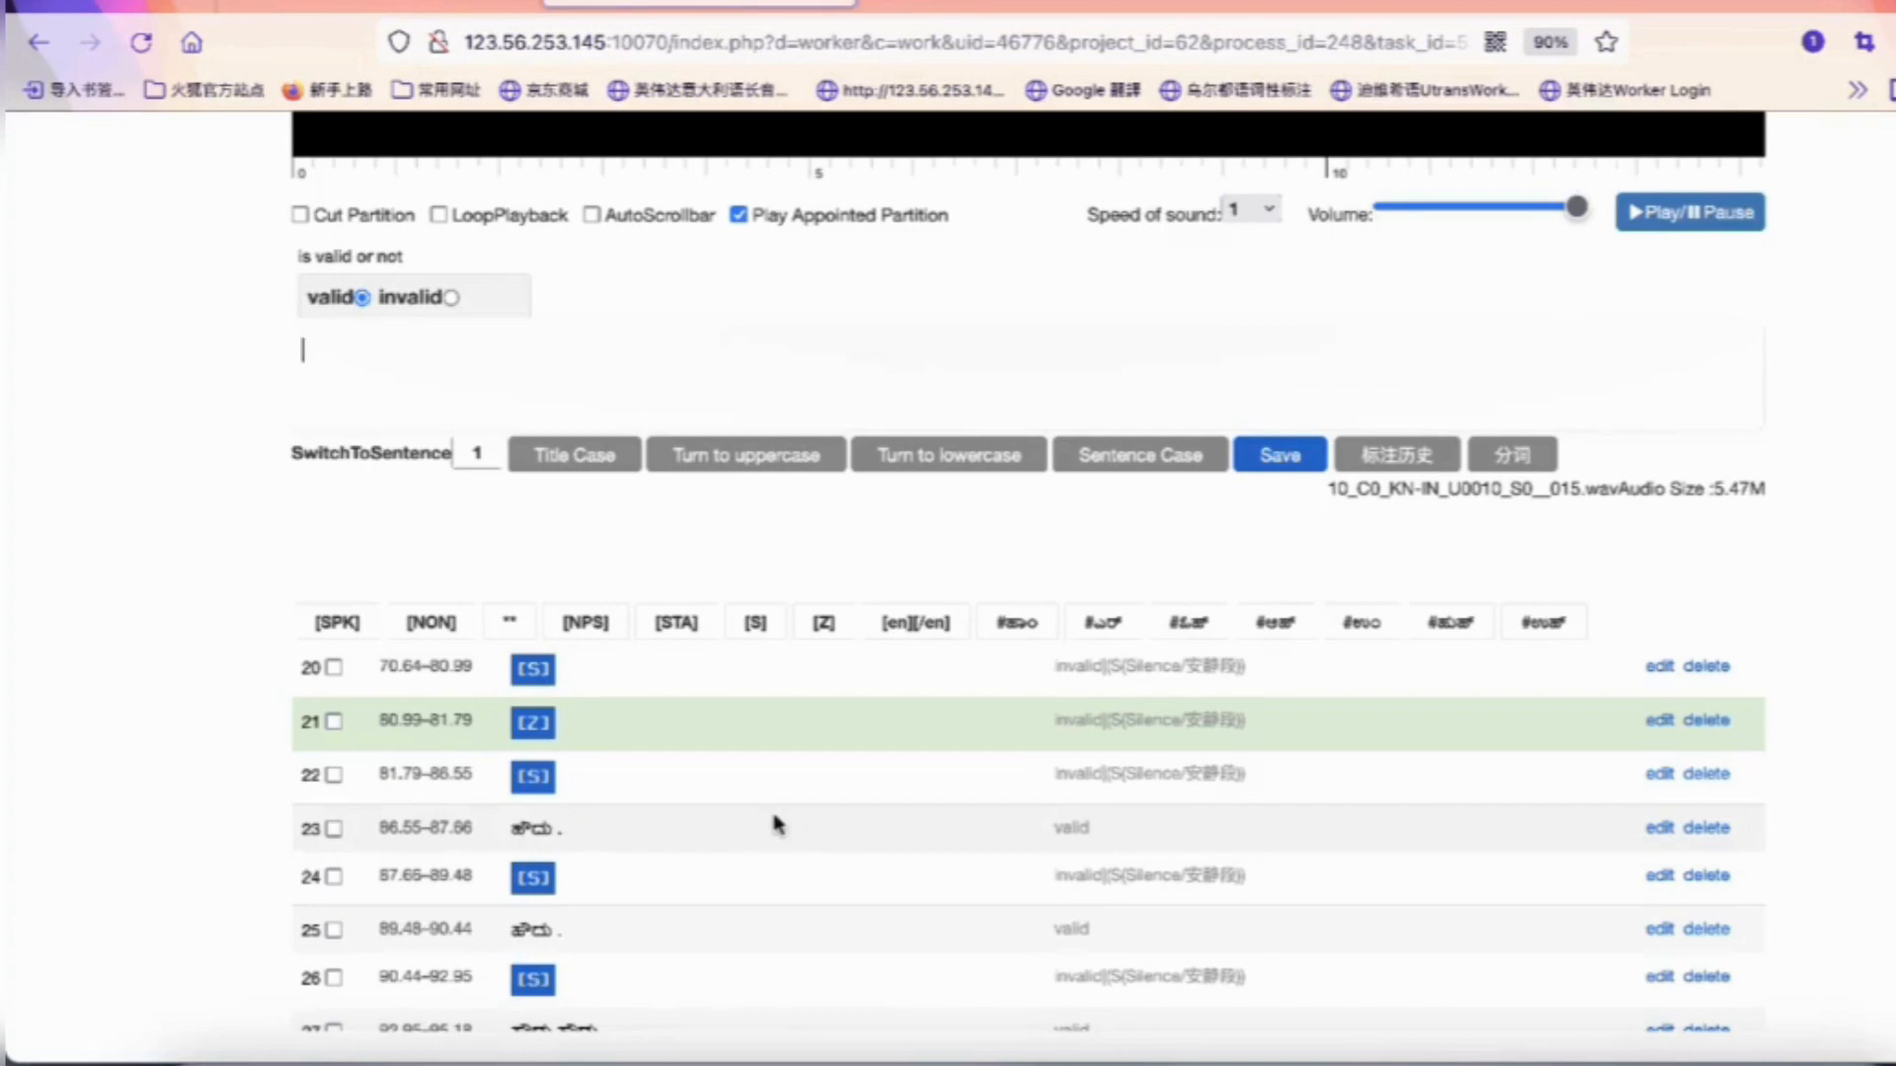
Examine the remaining sentences after sentence 21 for text and tags, and return to the audio waveform and task details
scroll(727, 833, down, 1)
scroll(726, 832, down, 2)
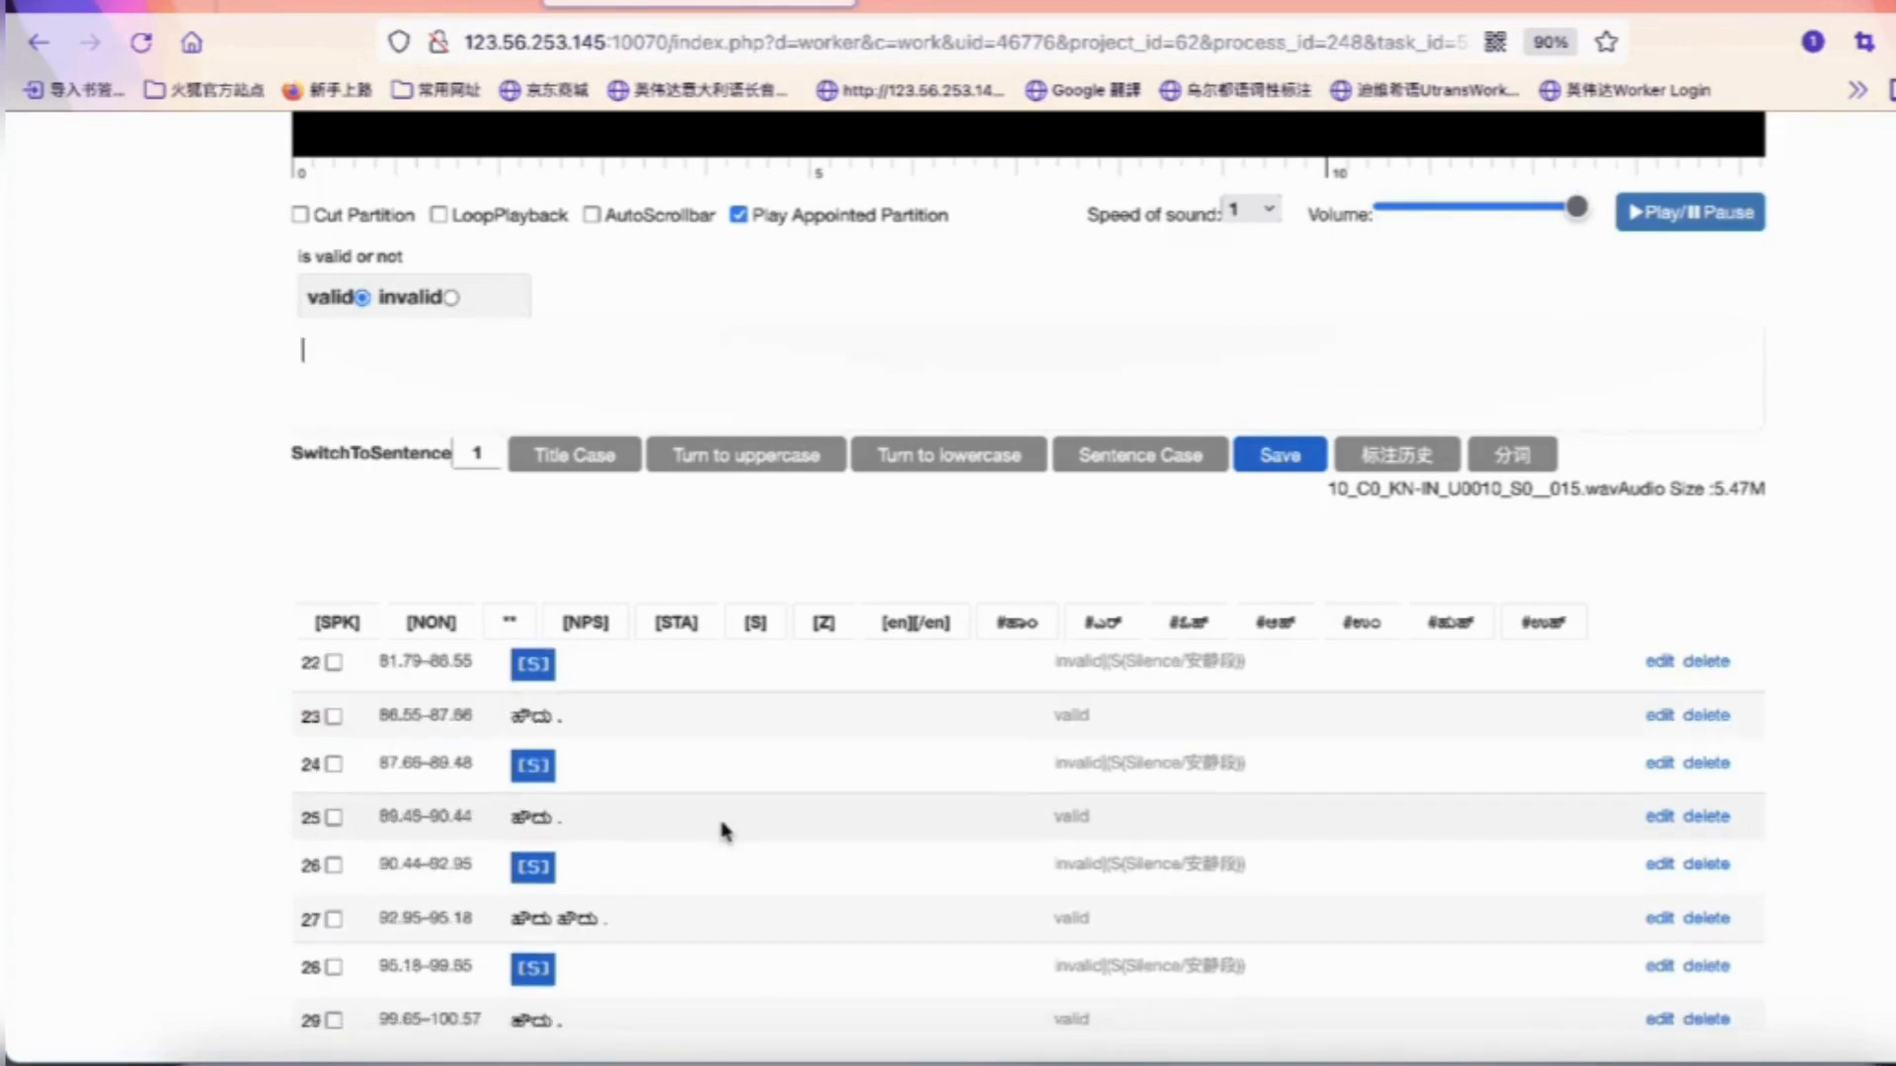
scroll(727, 832, down, 3)
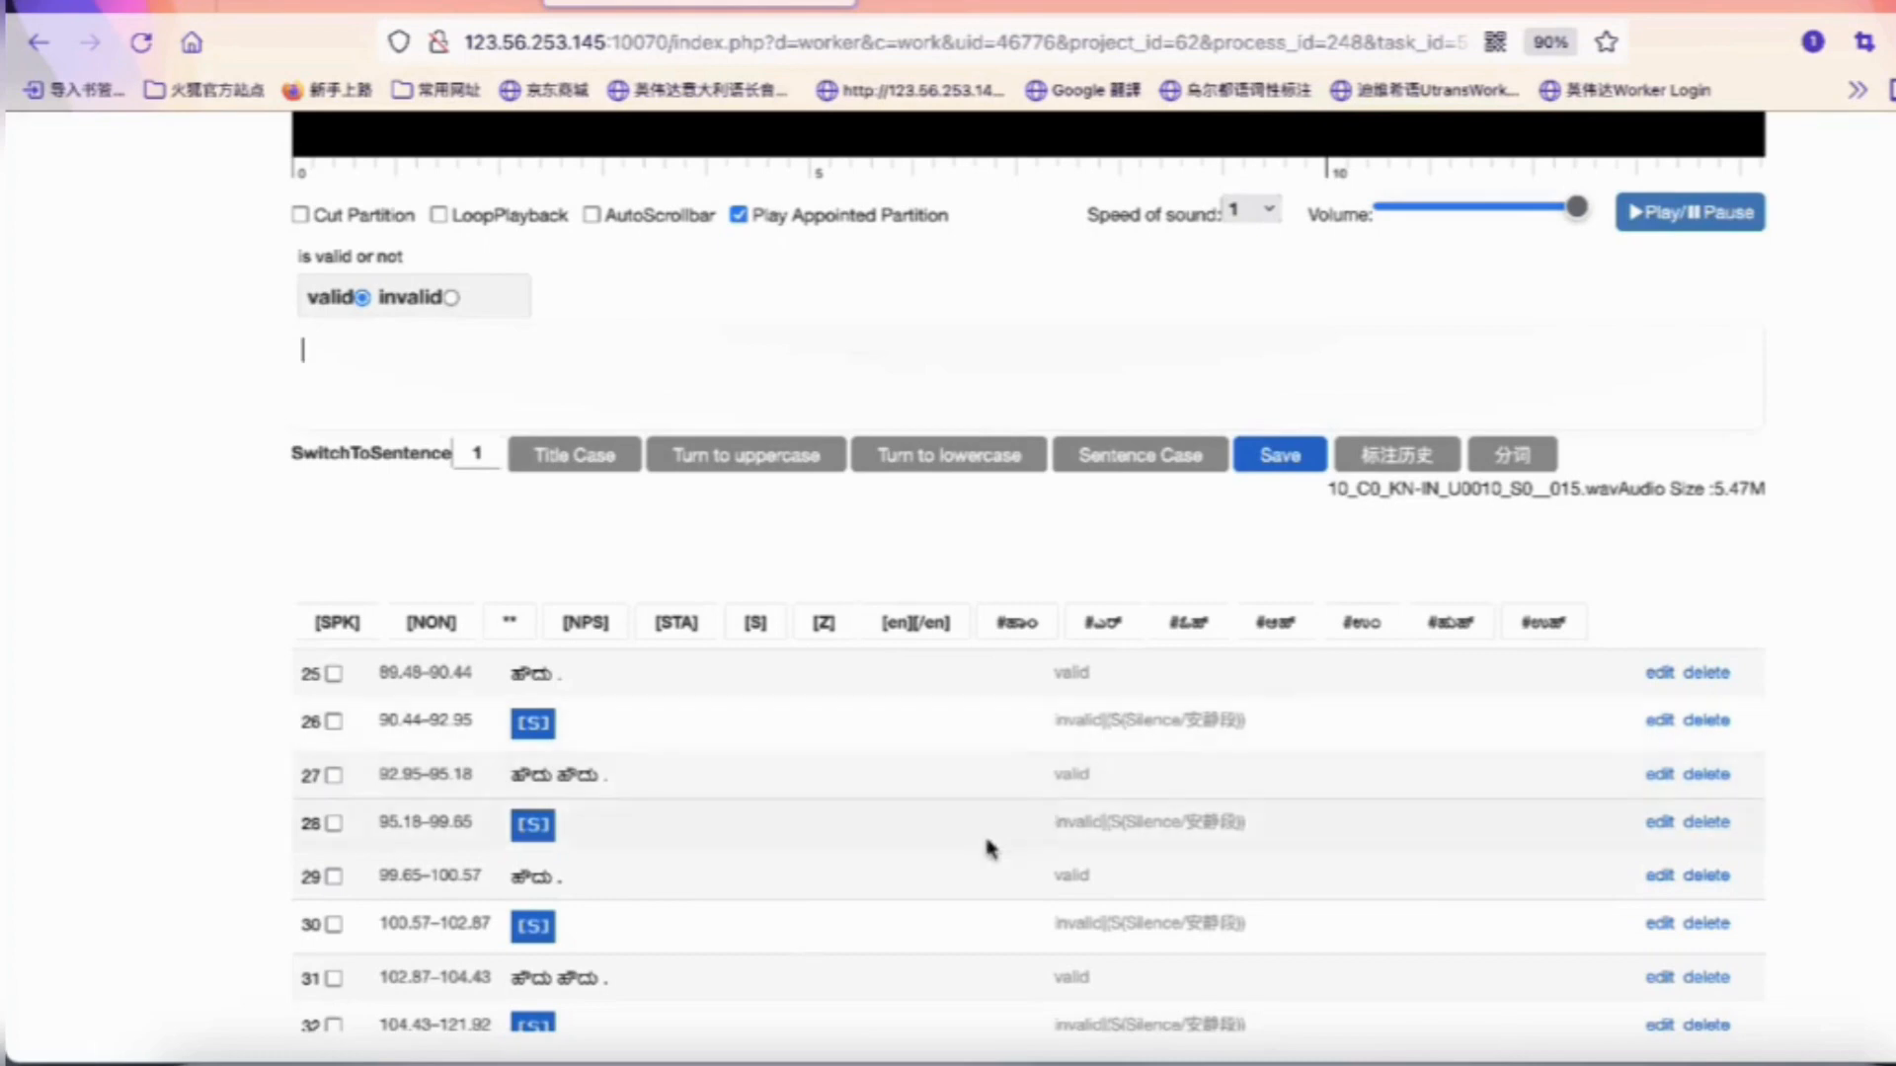
scroll(988, 847, down, 2)
scroll(988, 847, down, 3)
scroll(990, 848, up, 7)
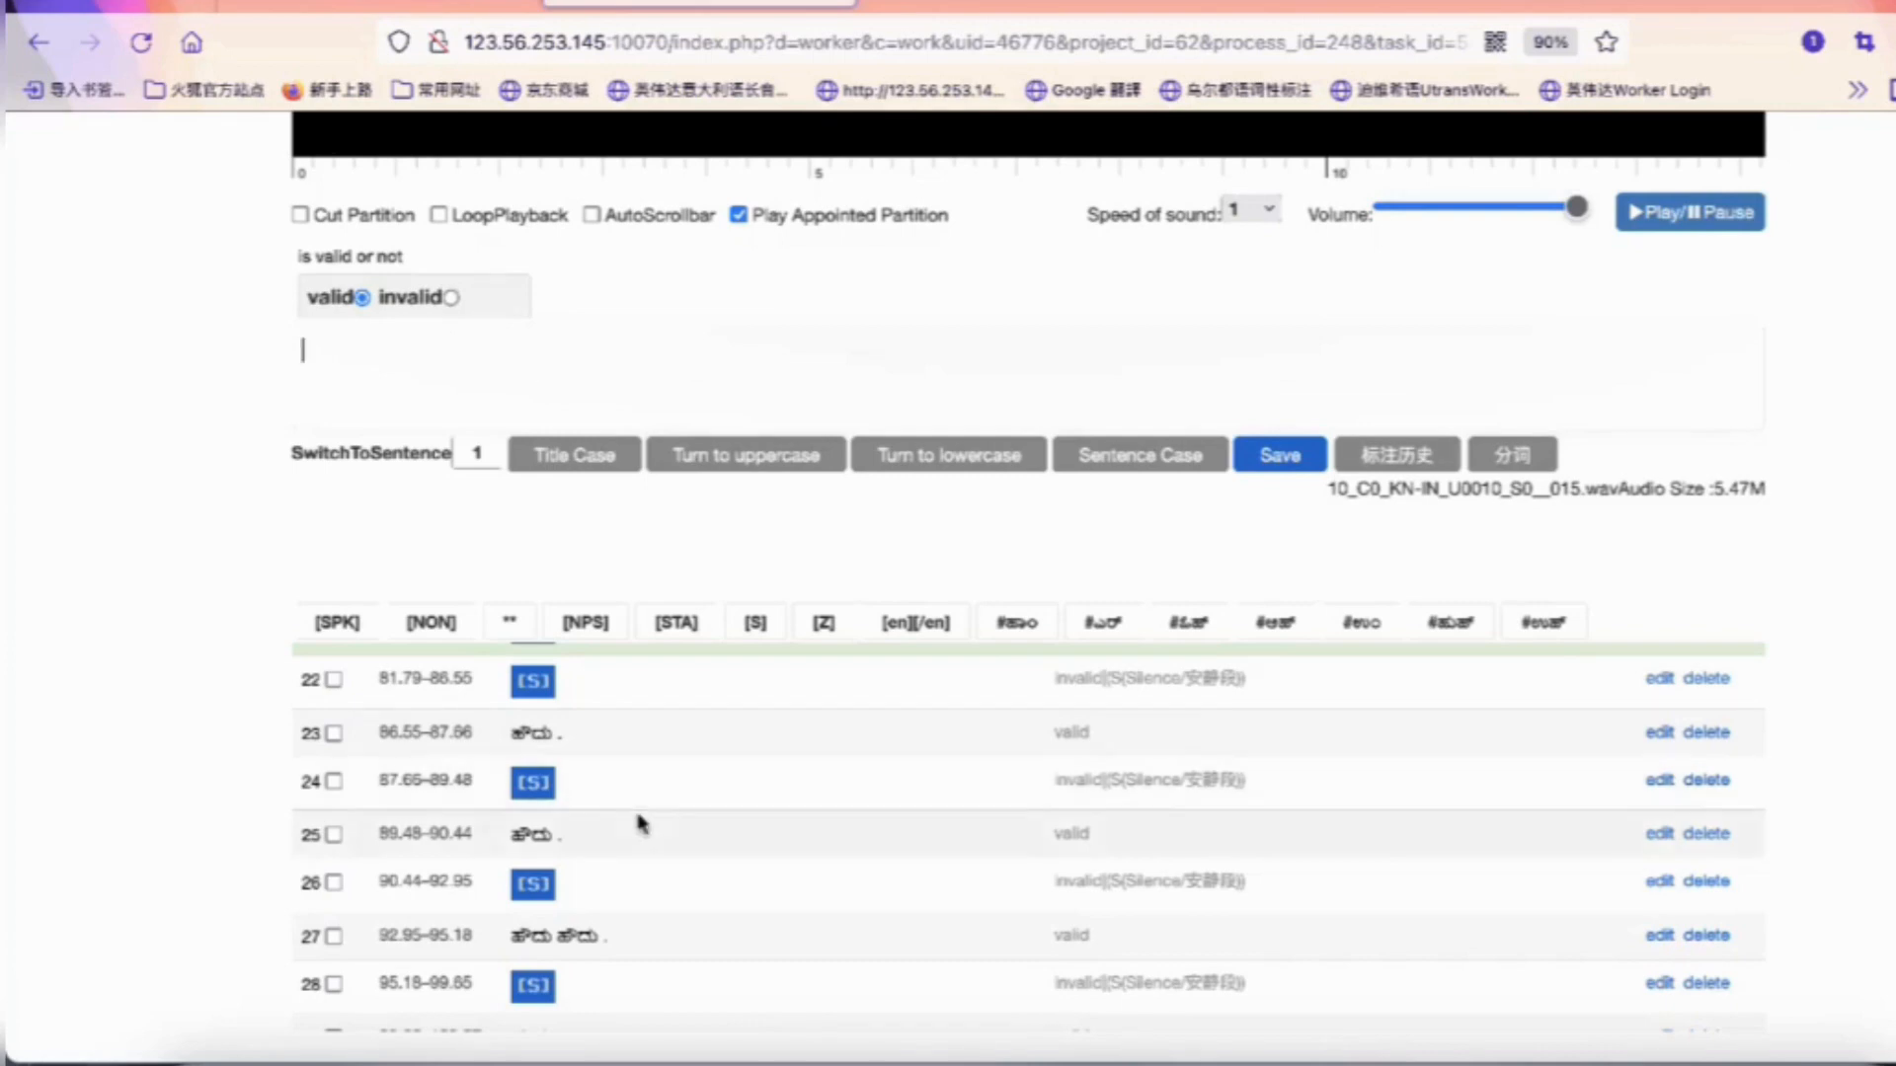
scroll(642, 820, up, 10)
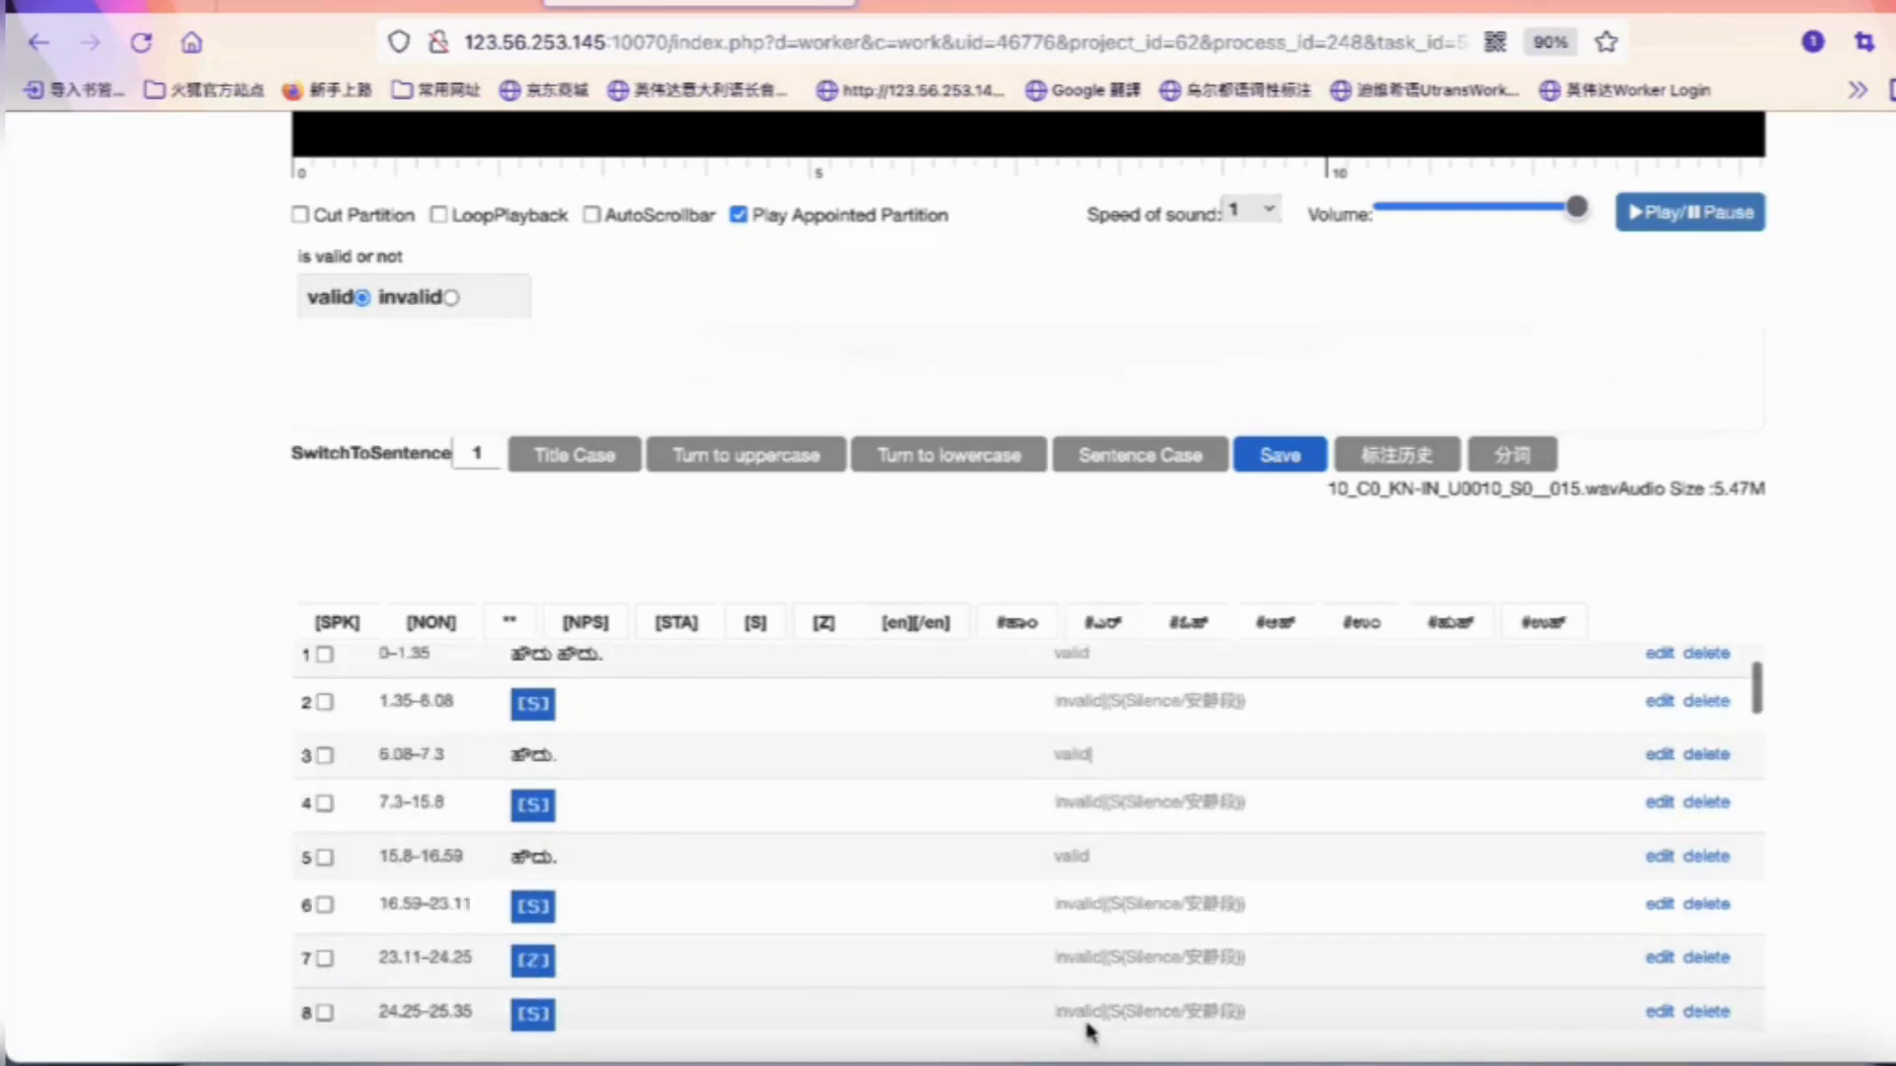
scroll(1091, 1027, up, 2)
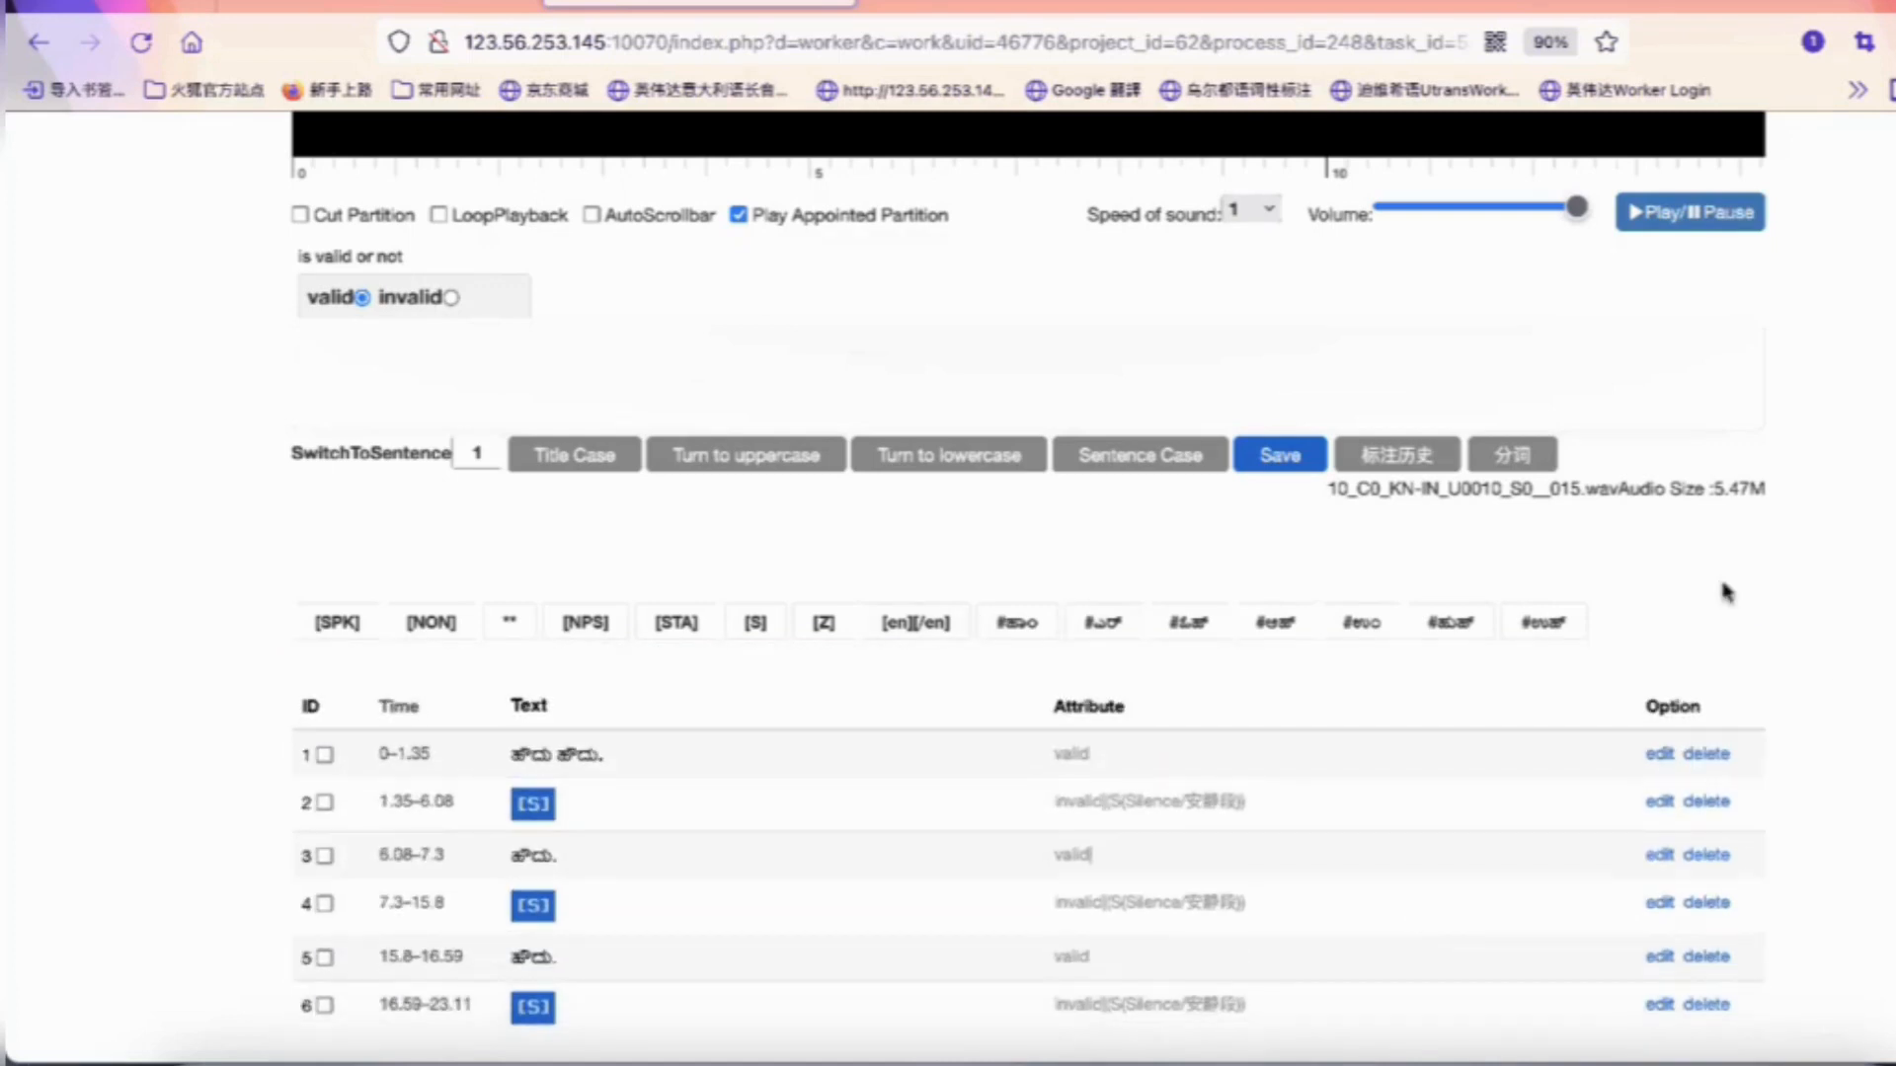
scroll(1722, 593, up, 3)
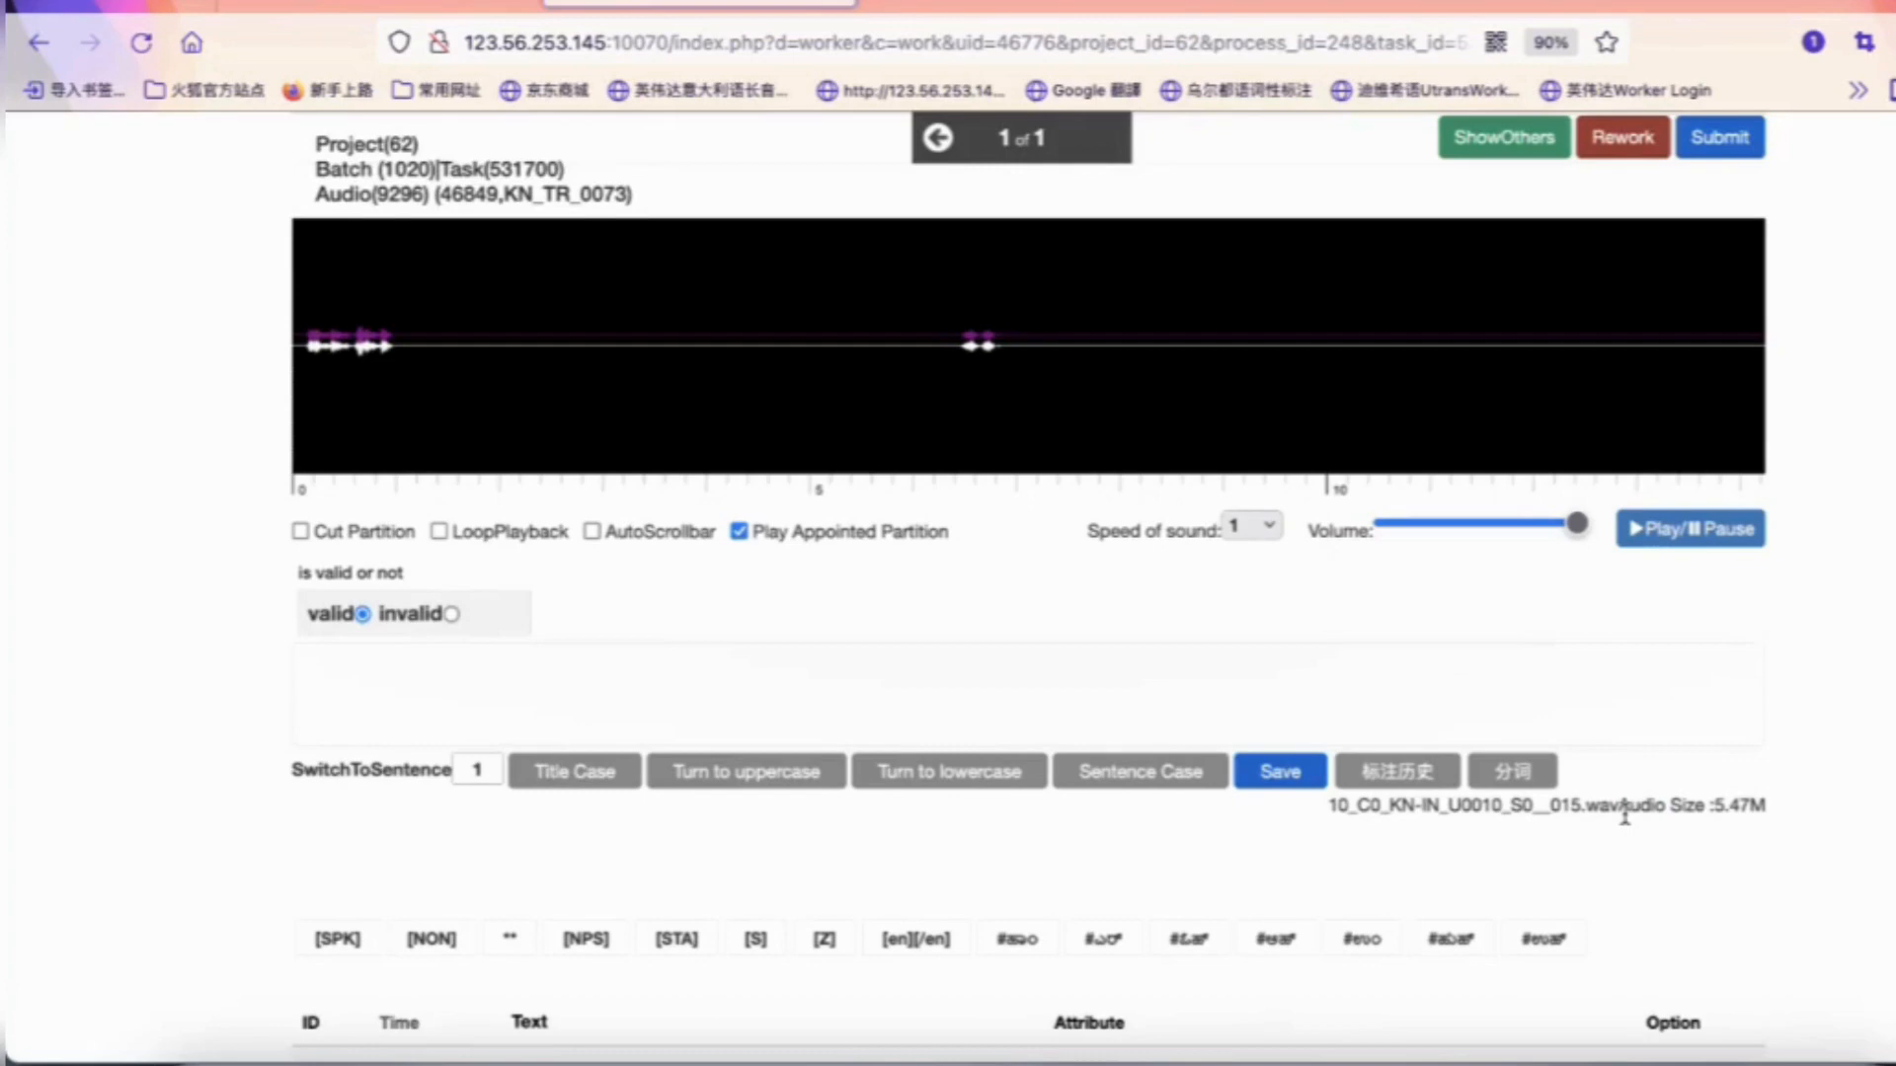
scroll(1625, 815, down, 5)
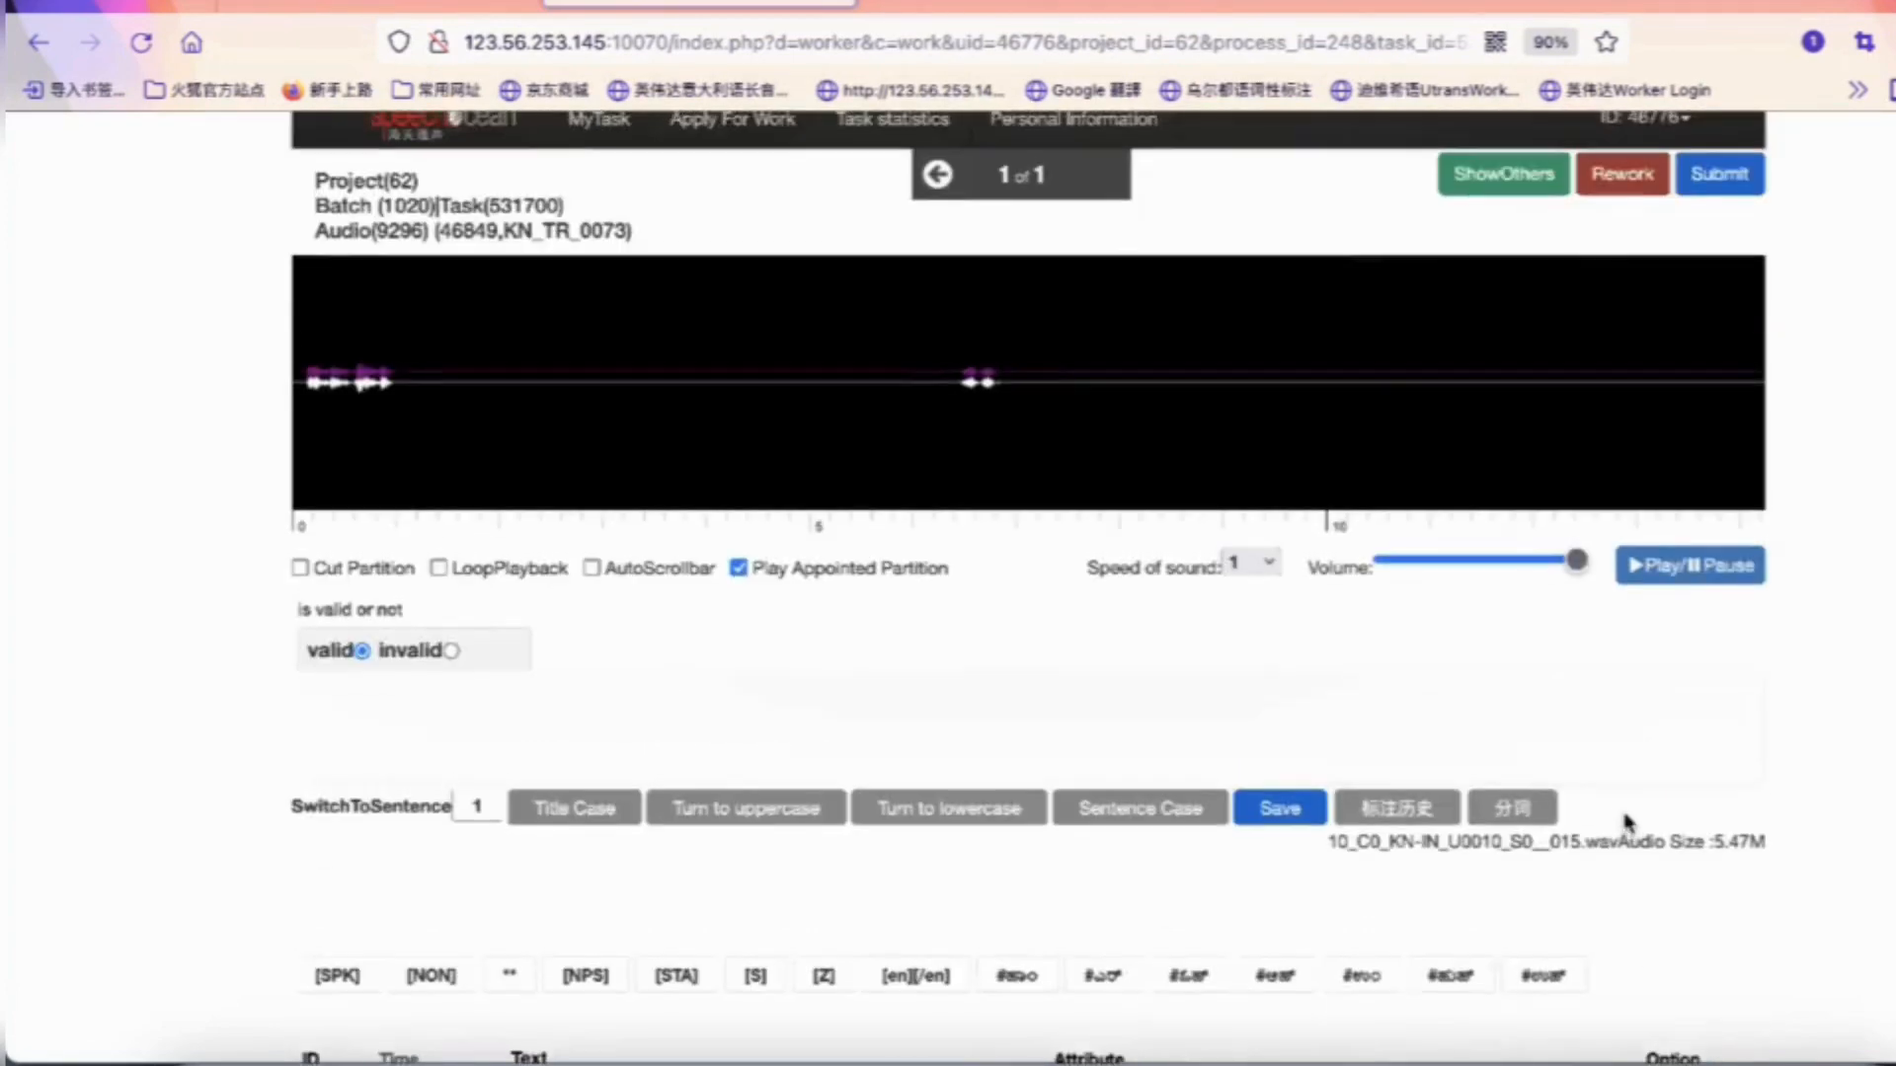
Check the texts, [S] and [Z] tags, and valid or invalid attributes of sentences 1 to 17, along with the task header
scroll(1375, 869, down, 20)
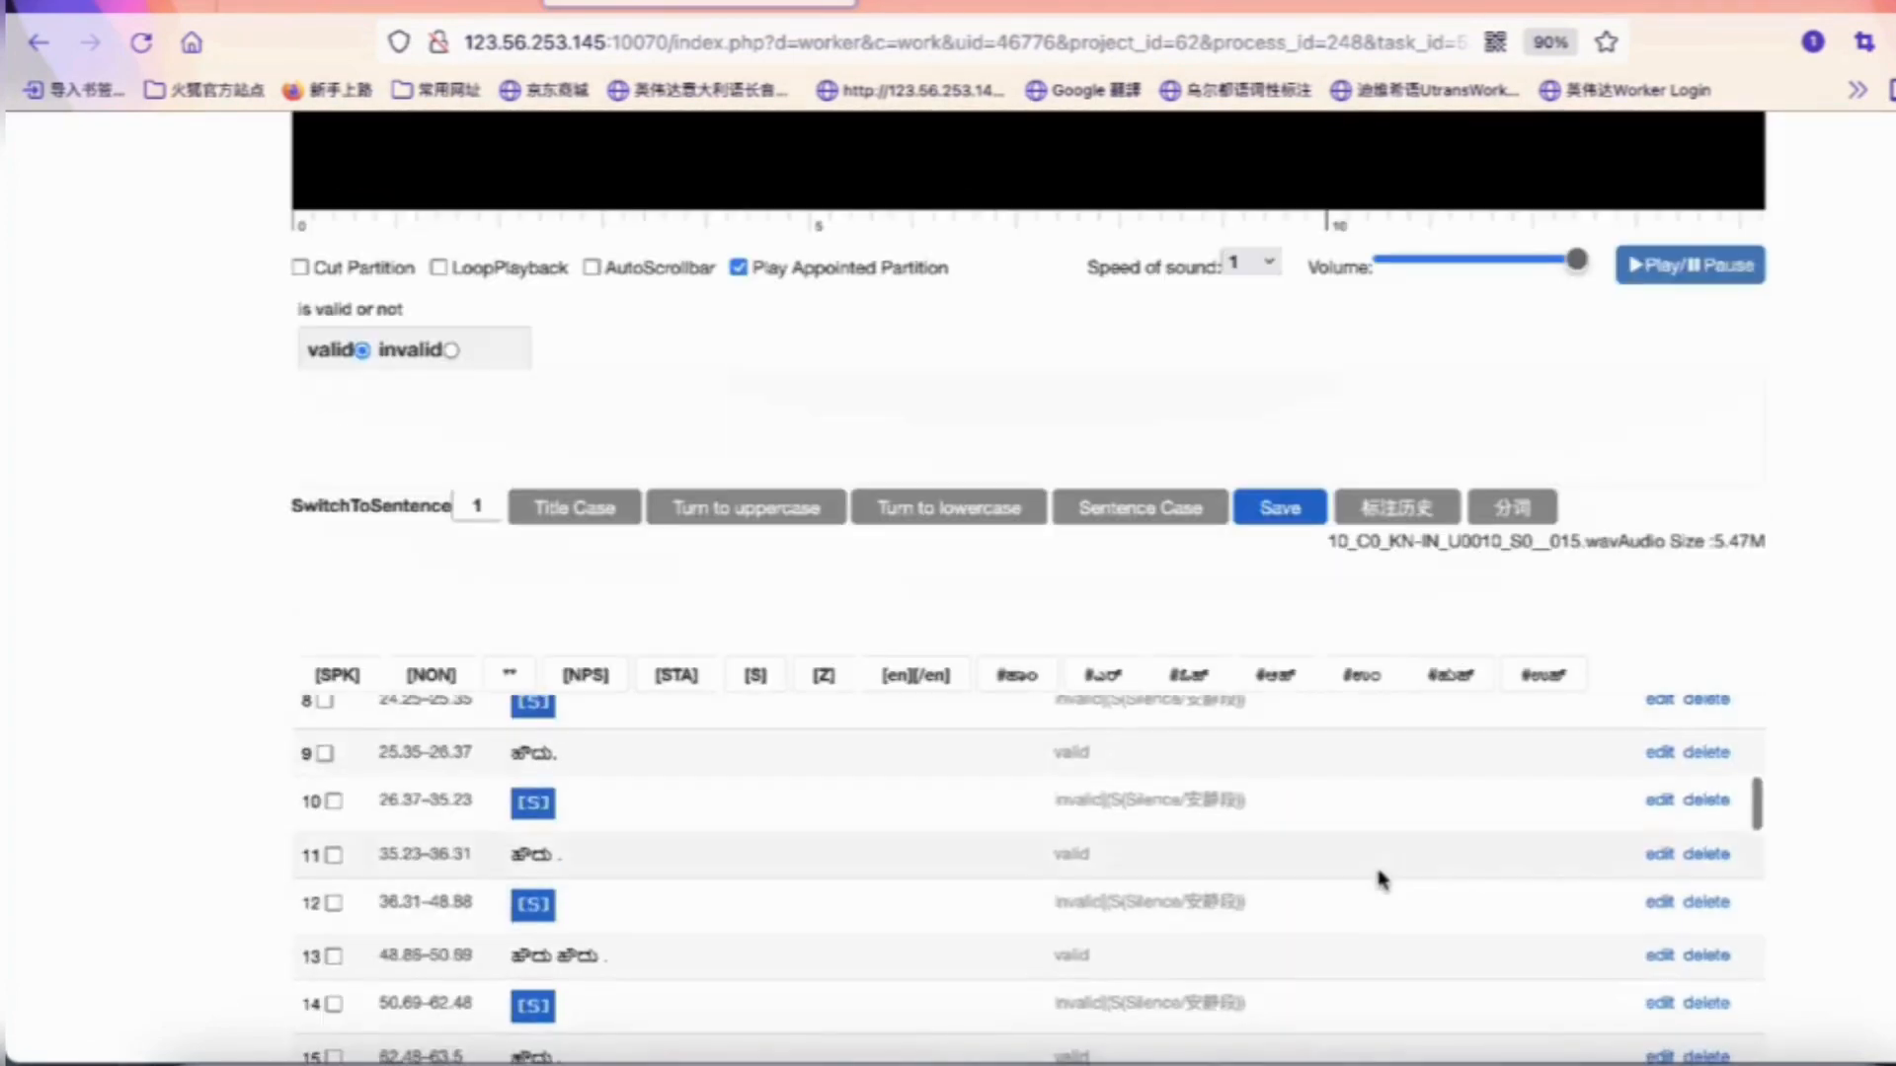
scroll(1379, 879, down, 8)
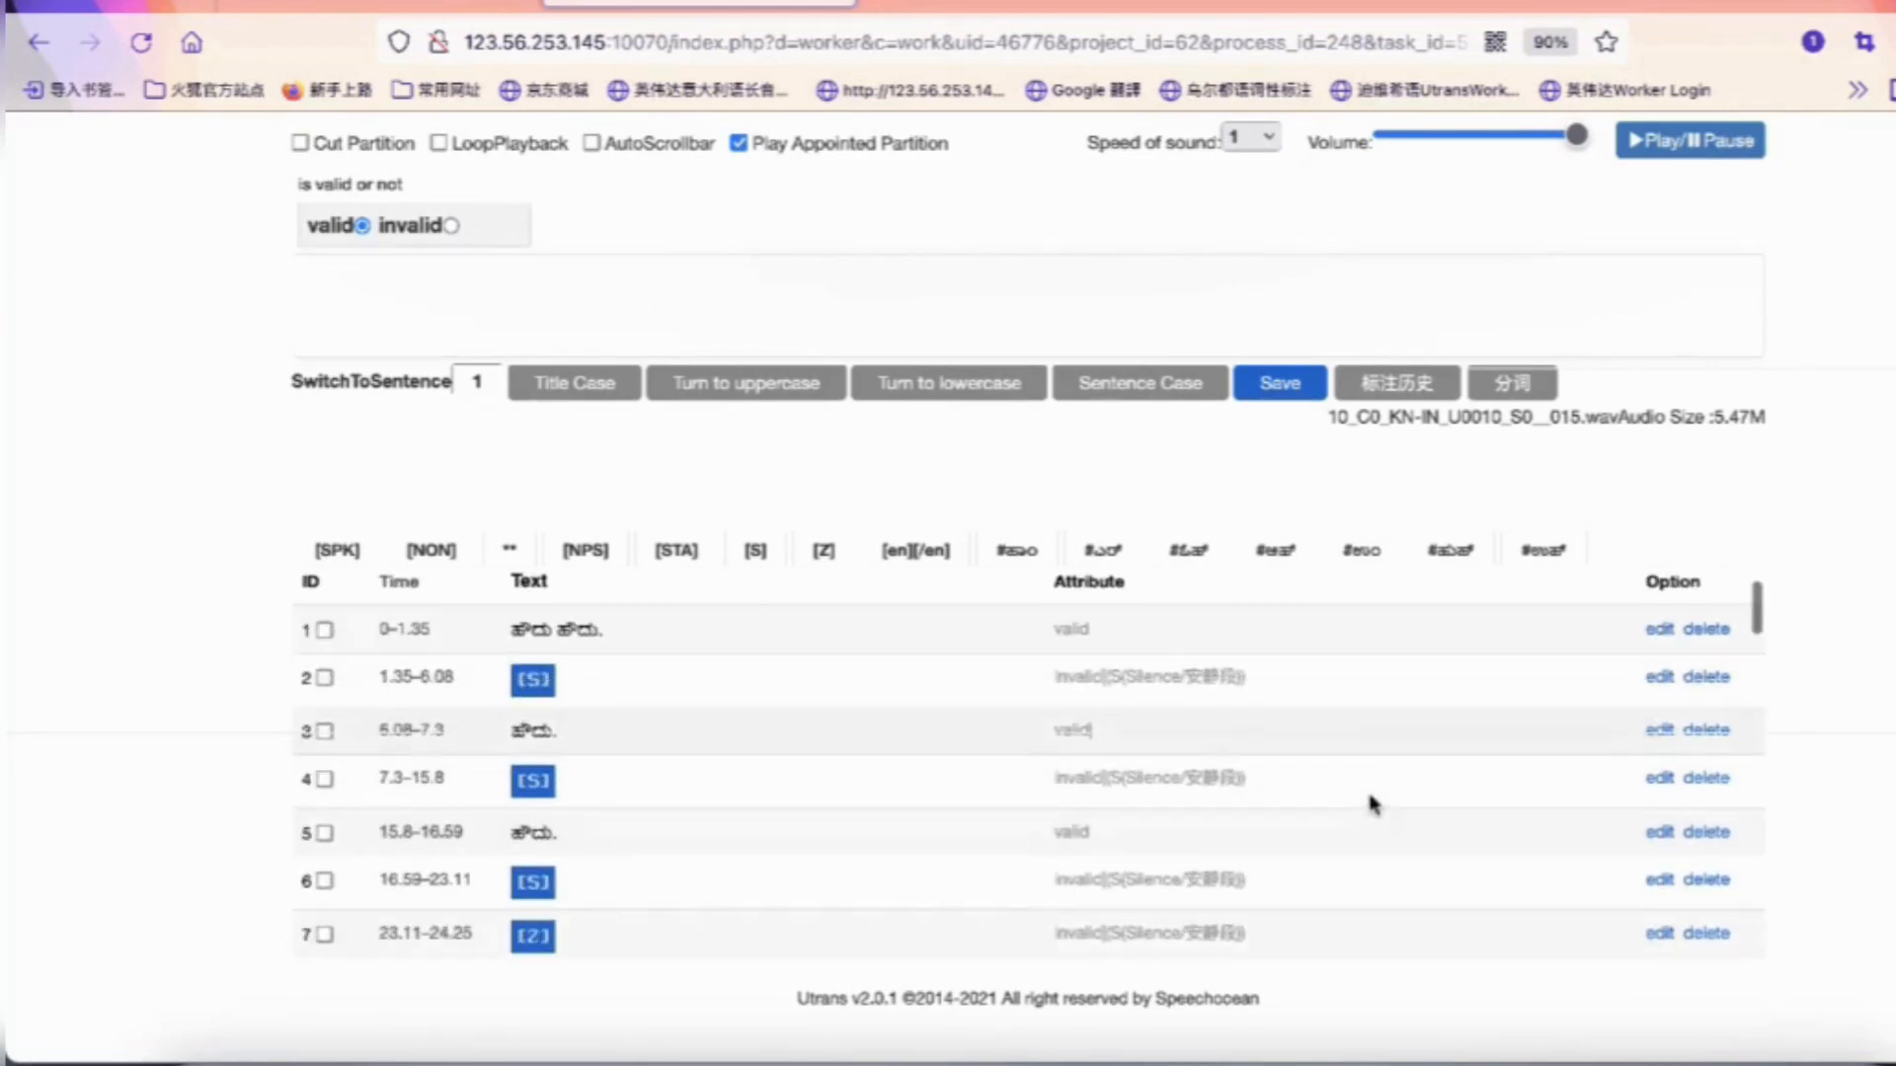
scroll(1373, 805, up, 2)
scroll(1778, 316, up, 1)
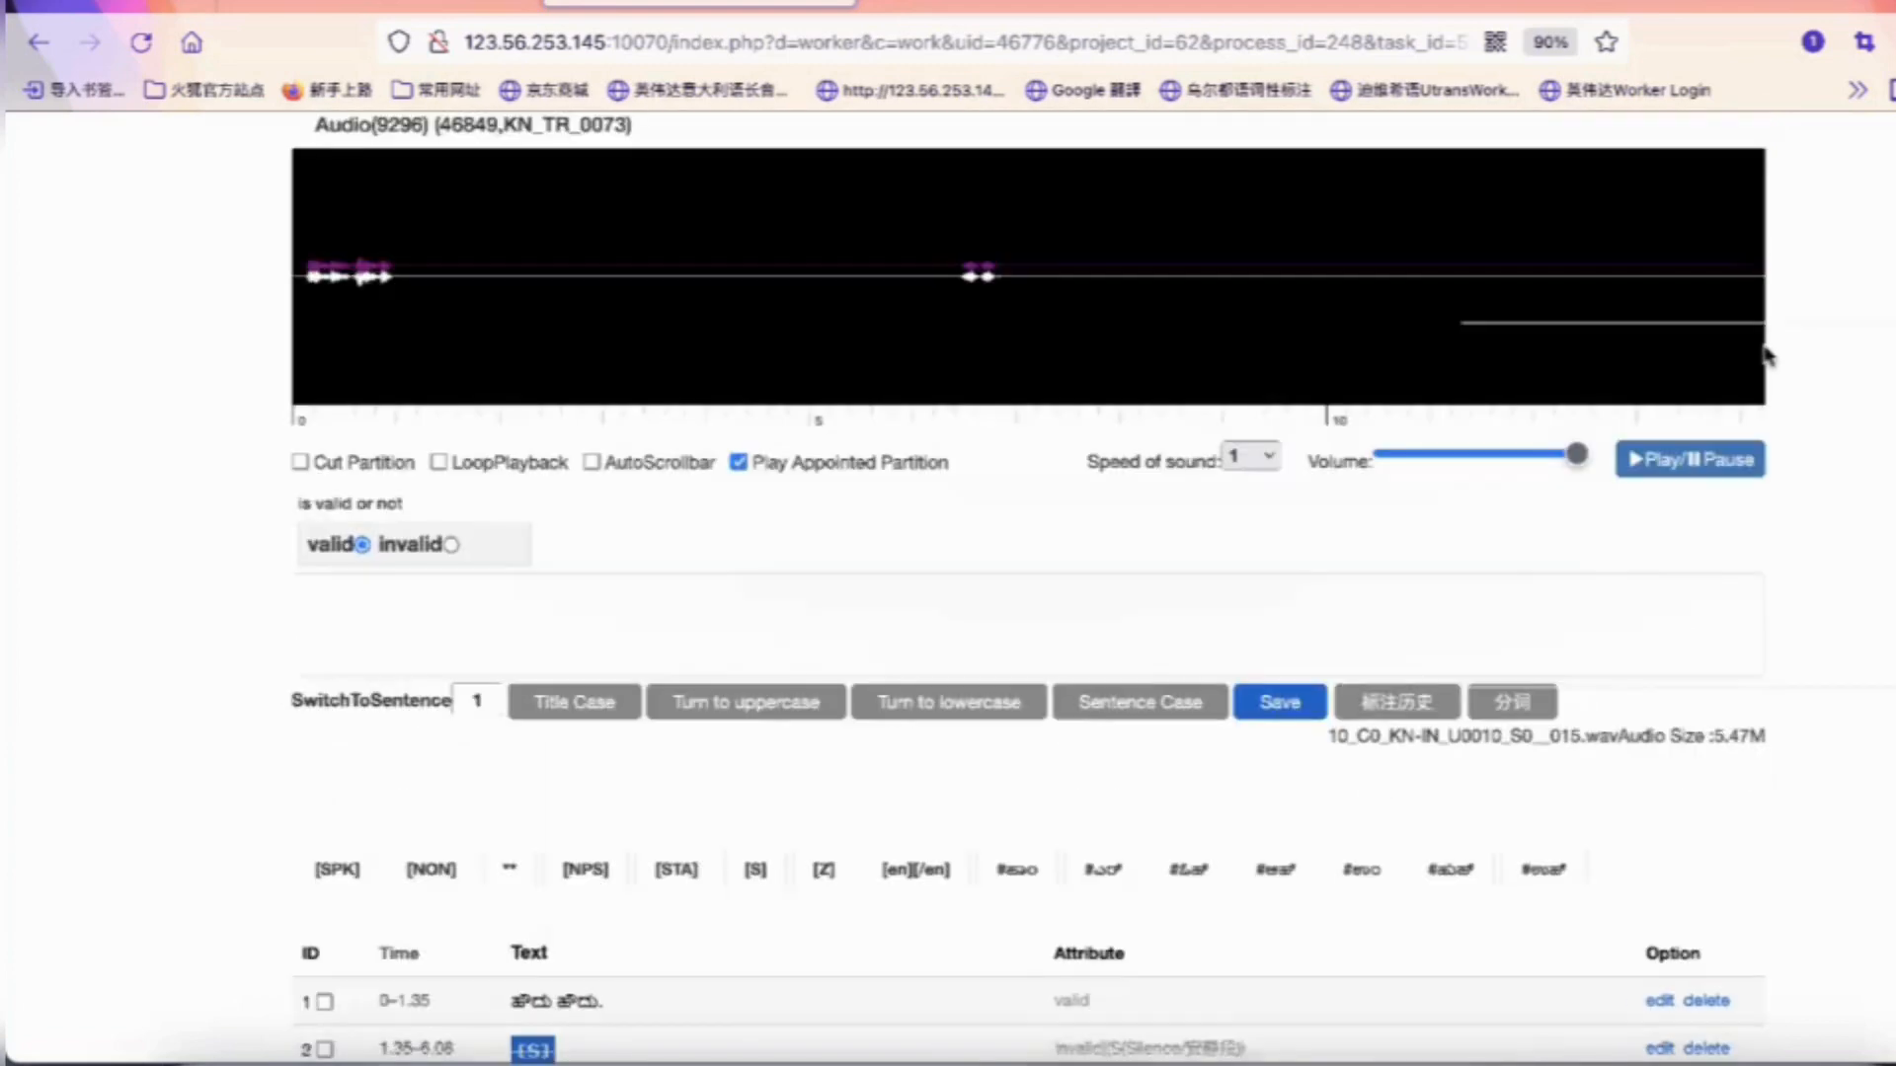
scroll(1807, 259, up, 3)
scroll(1811, 268, down, 5)
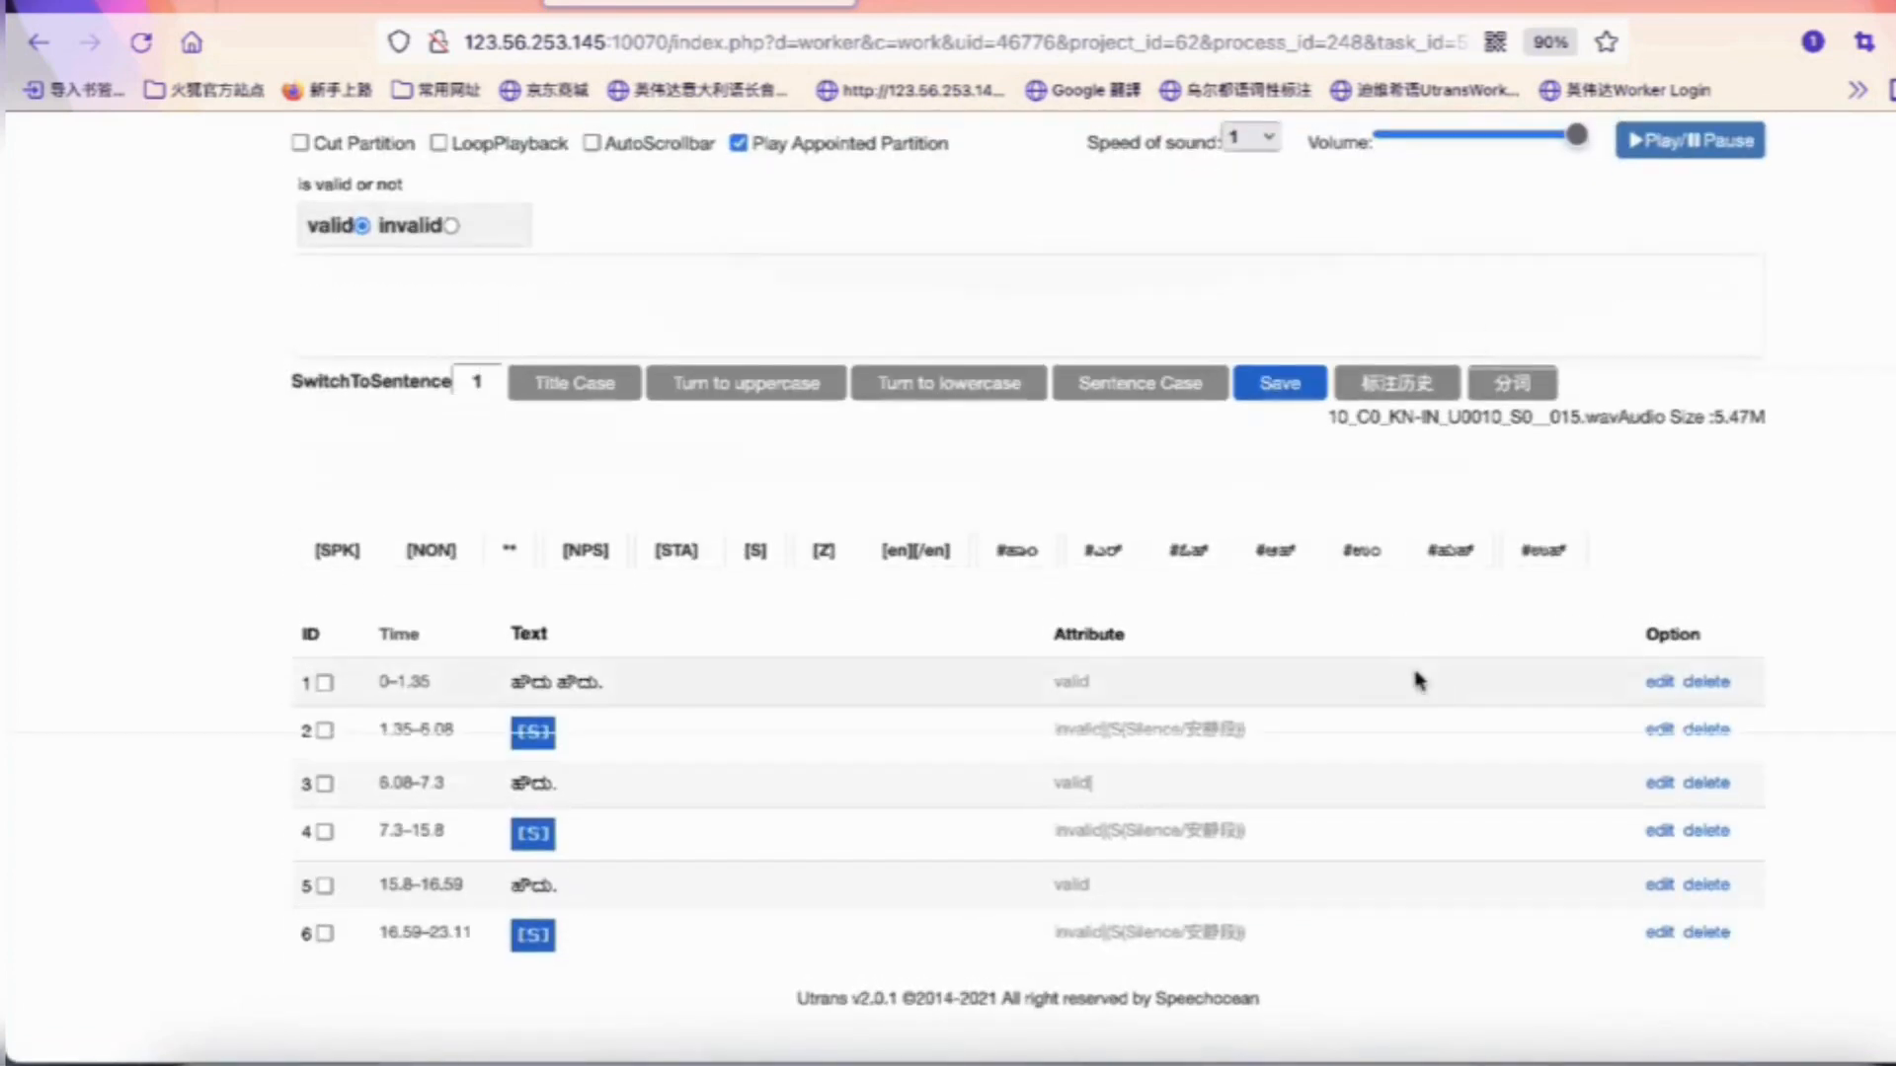
scroll(1418, 681, down, 1)
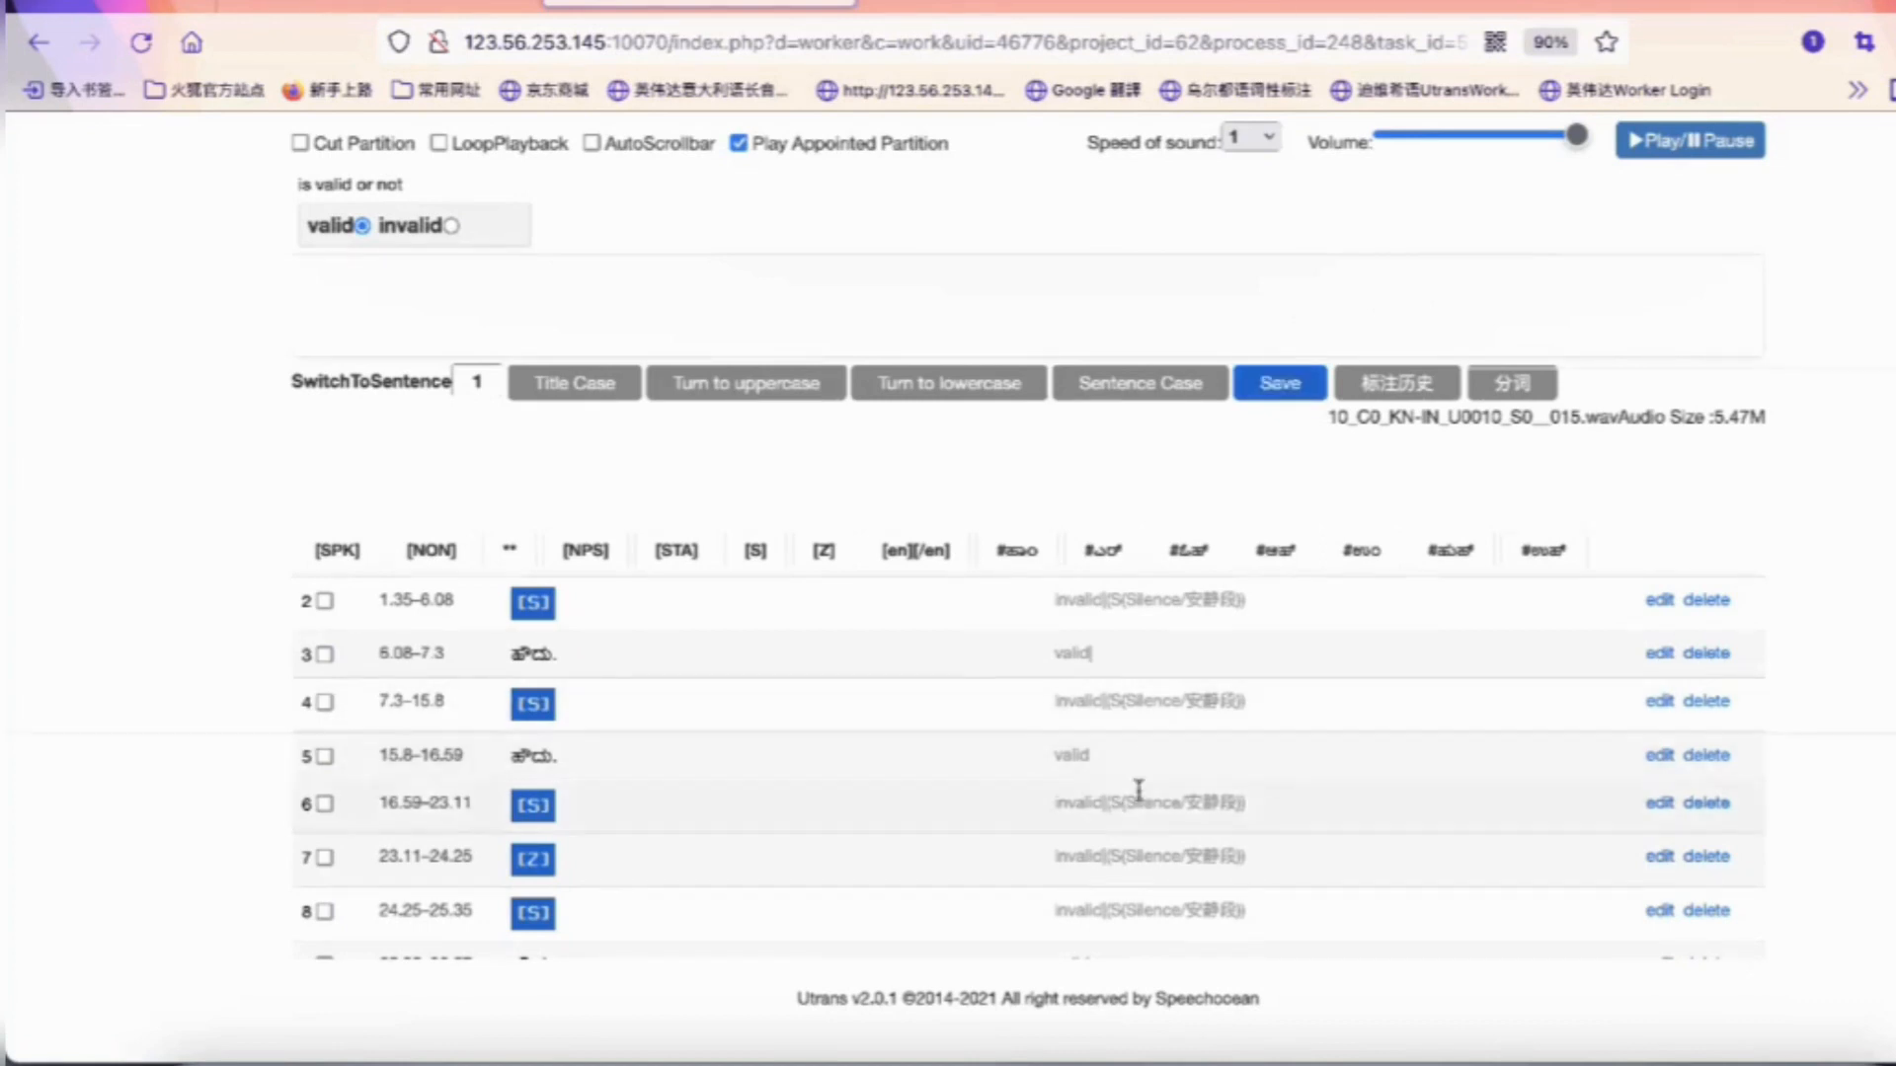
scroll(1136, 785, down, 2)
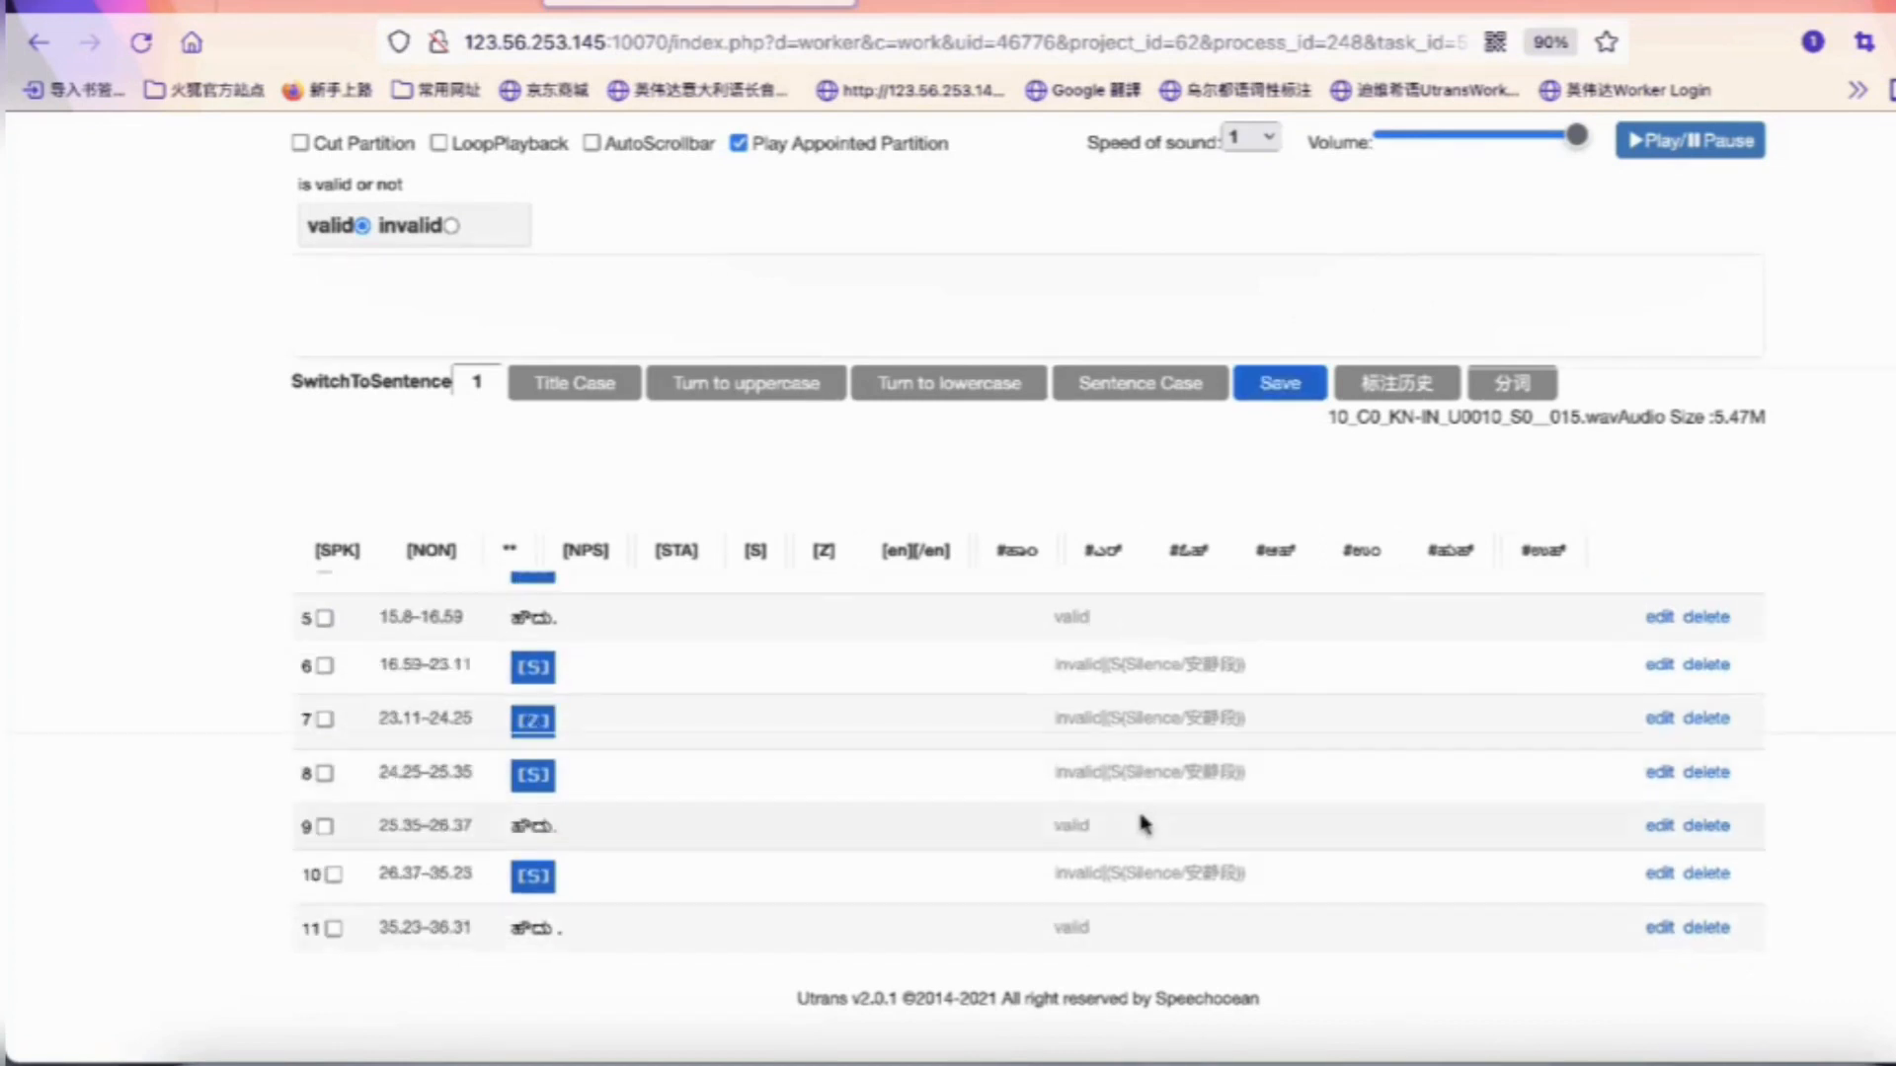
scroll(1136, 711, down, 3)
scroll(1136, 711, down, 1)
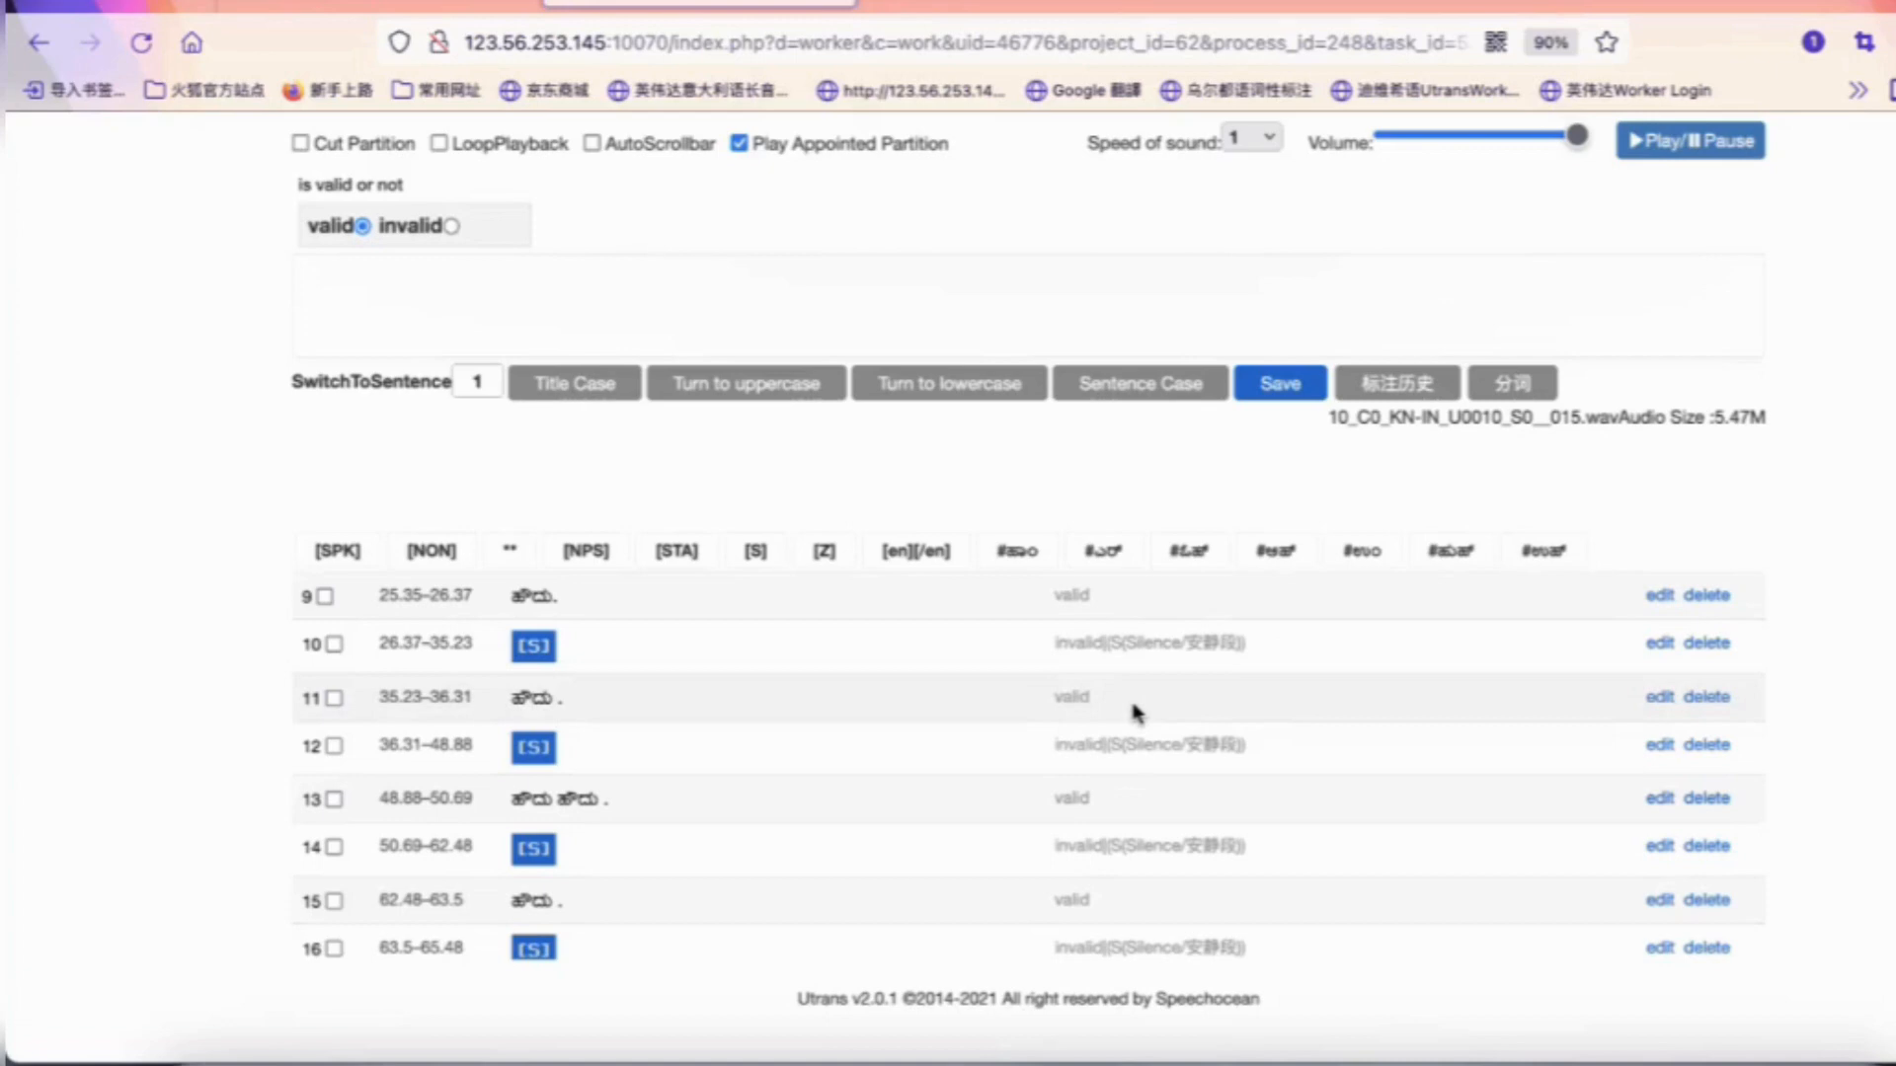
scroll(1135, 711, up, 10)
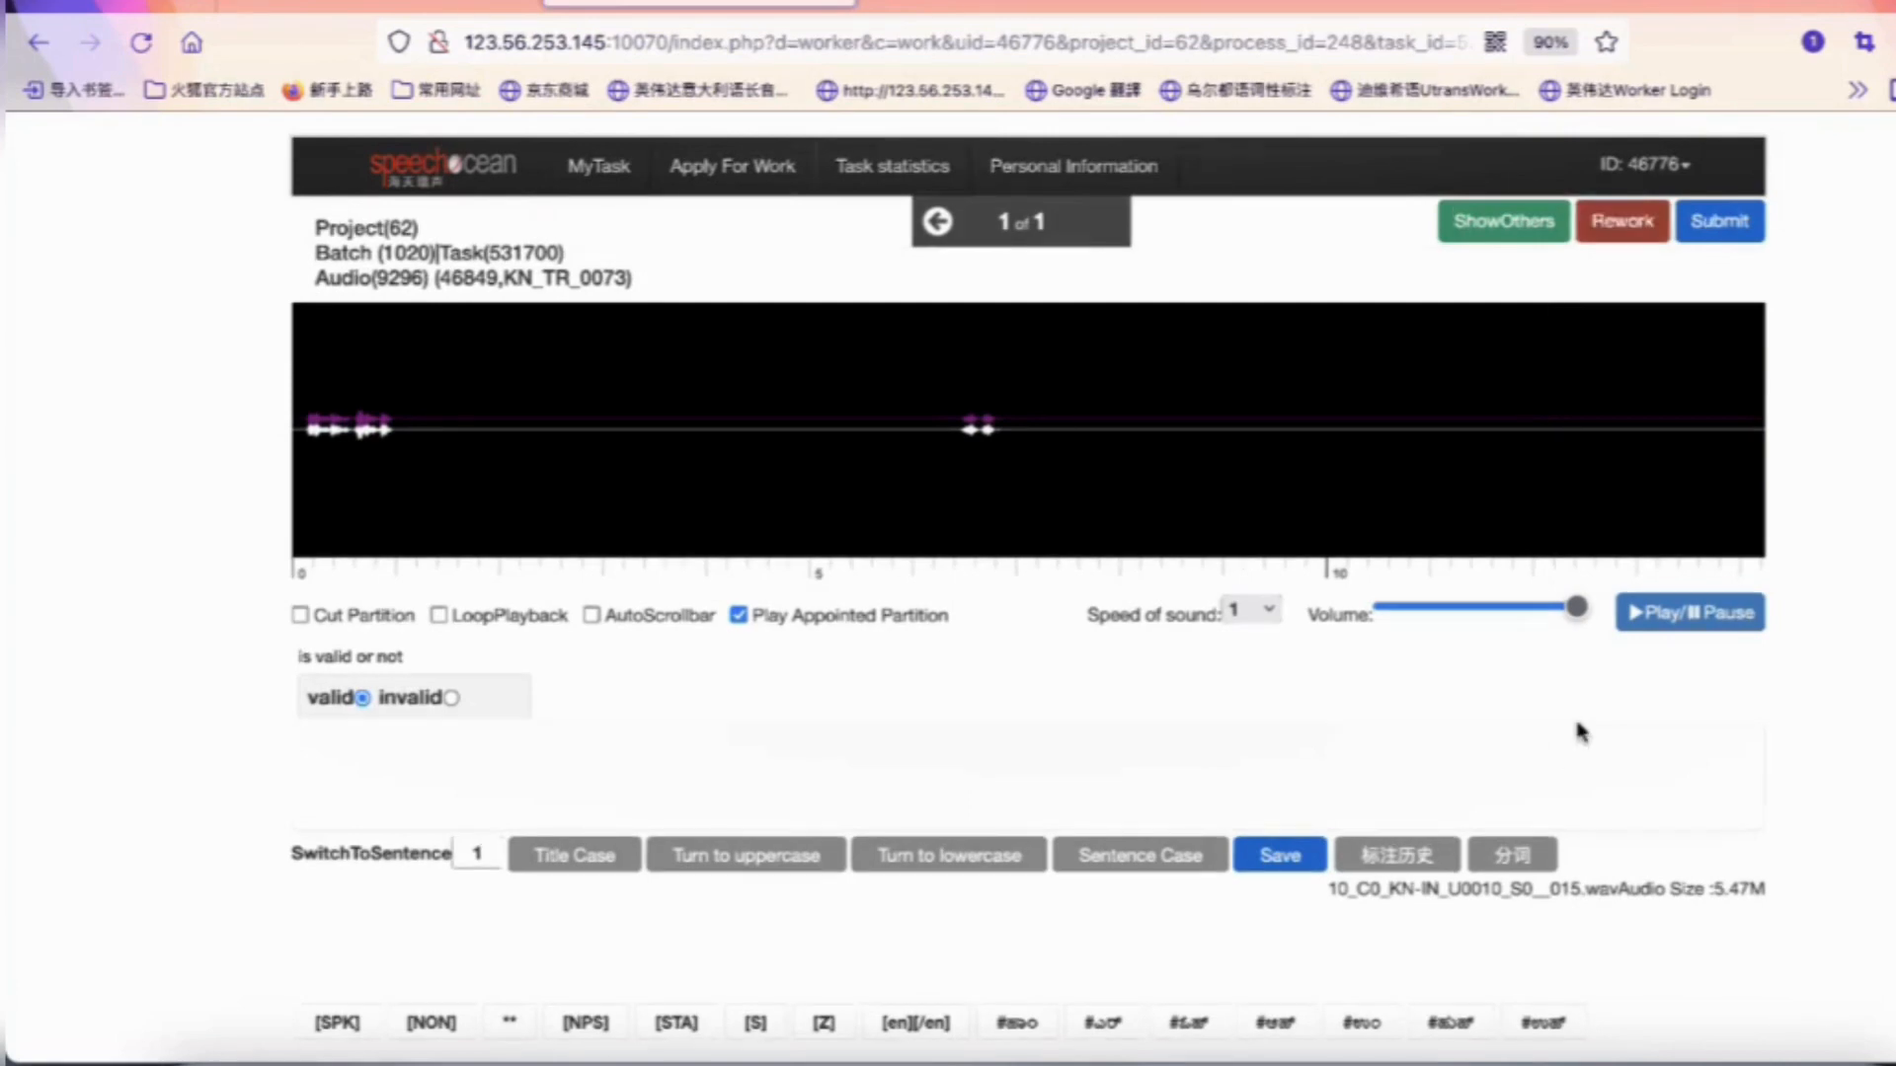
scroll(1580, 730, down, 5)
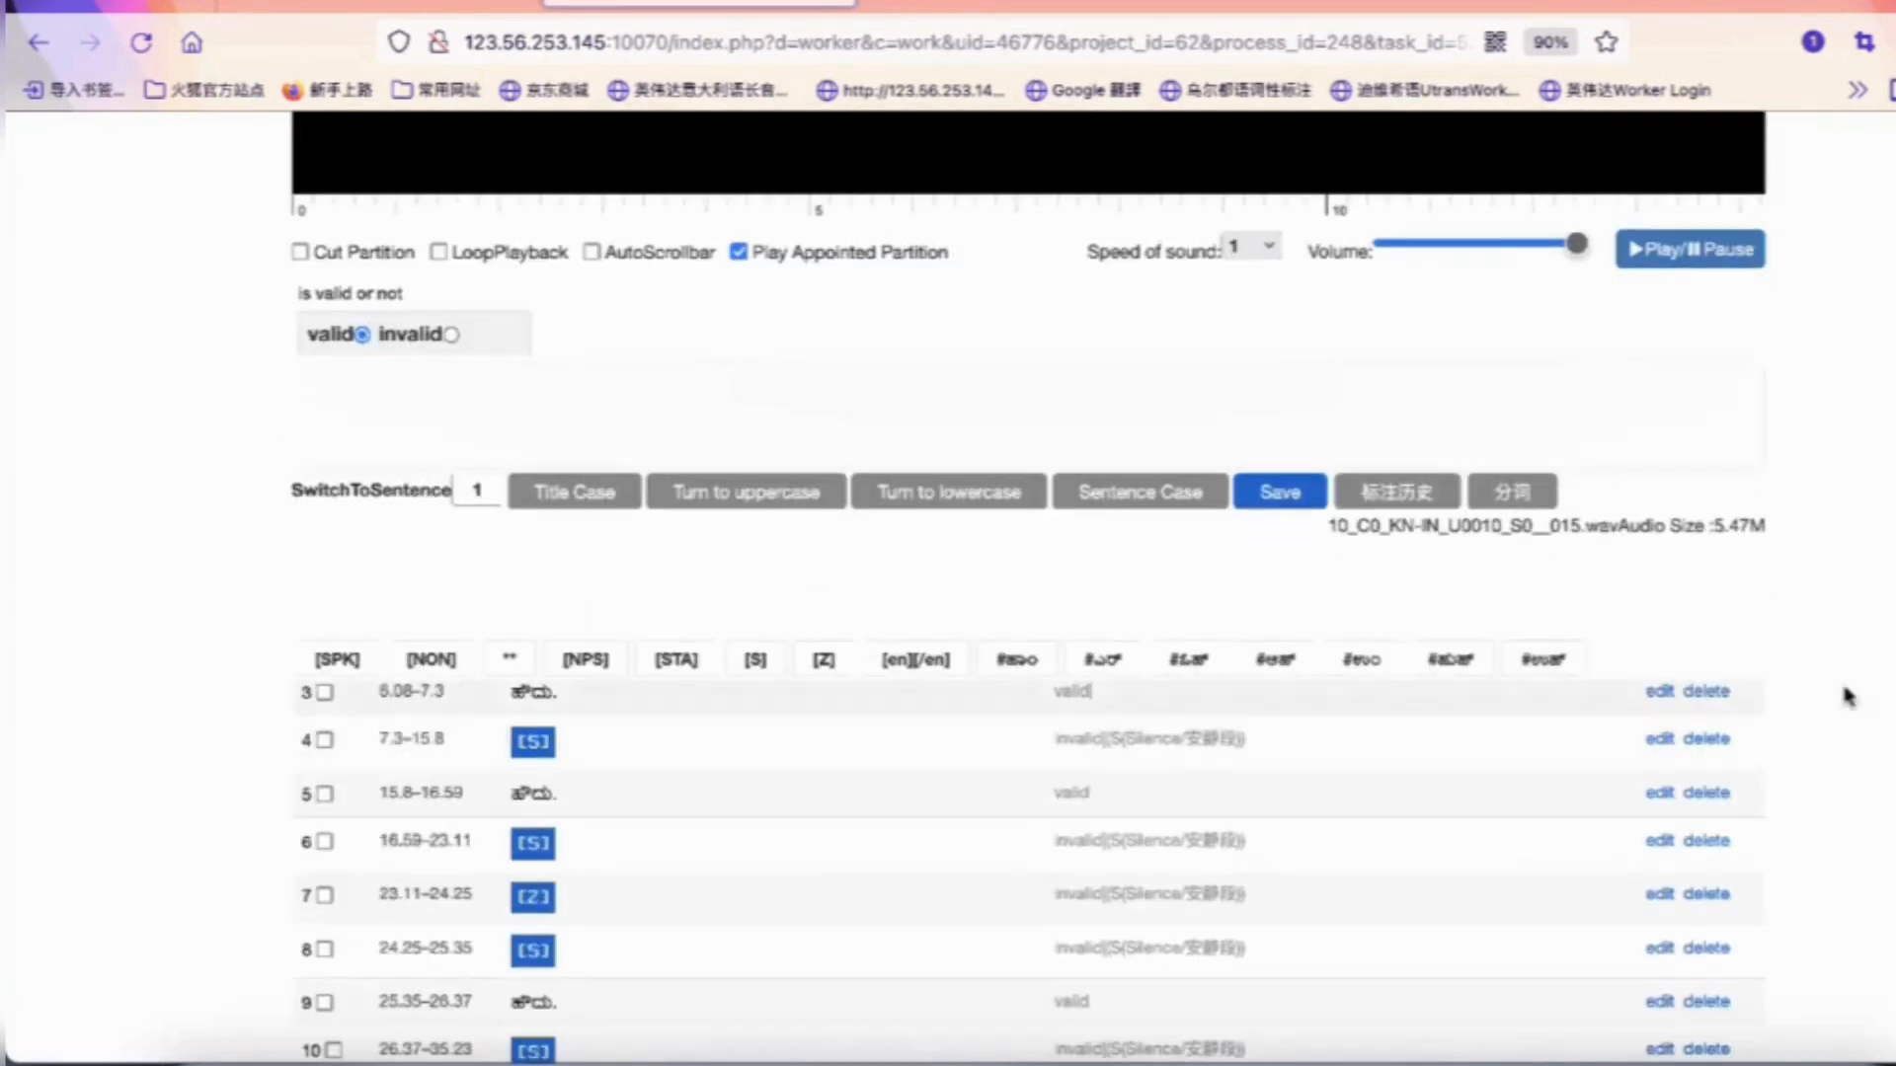
scroll(1846, 696, down, 2)
scroll(1524, 791, down, 3)
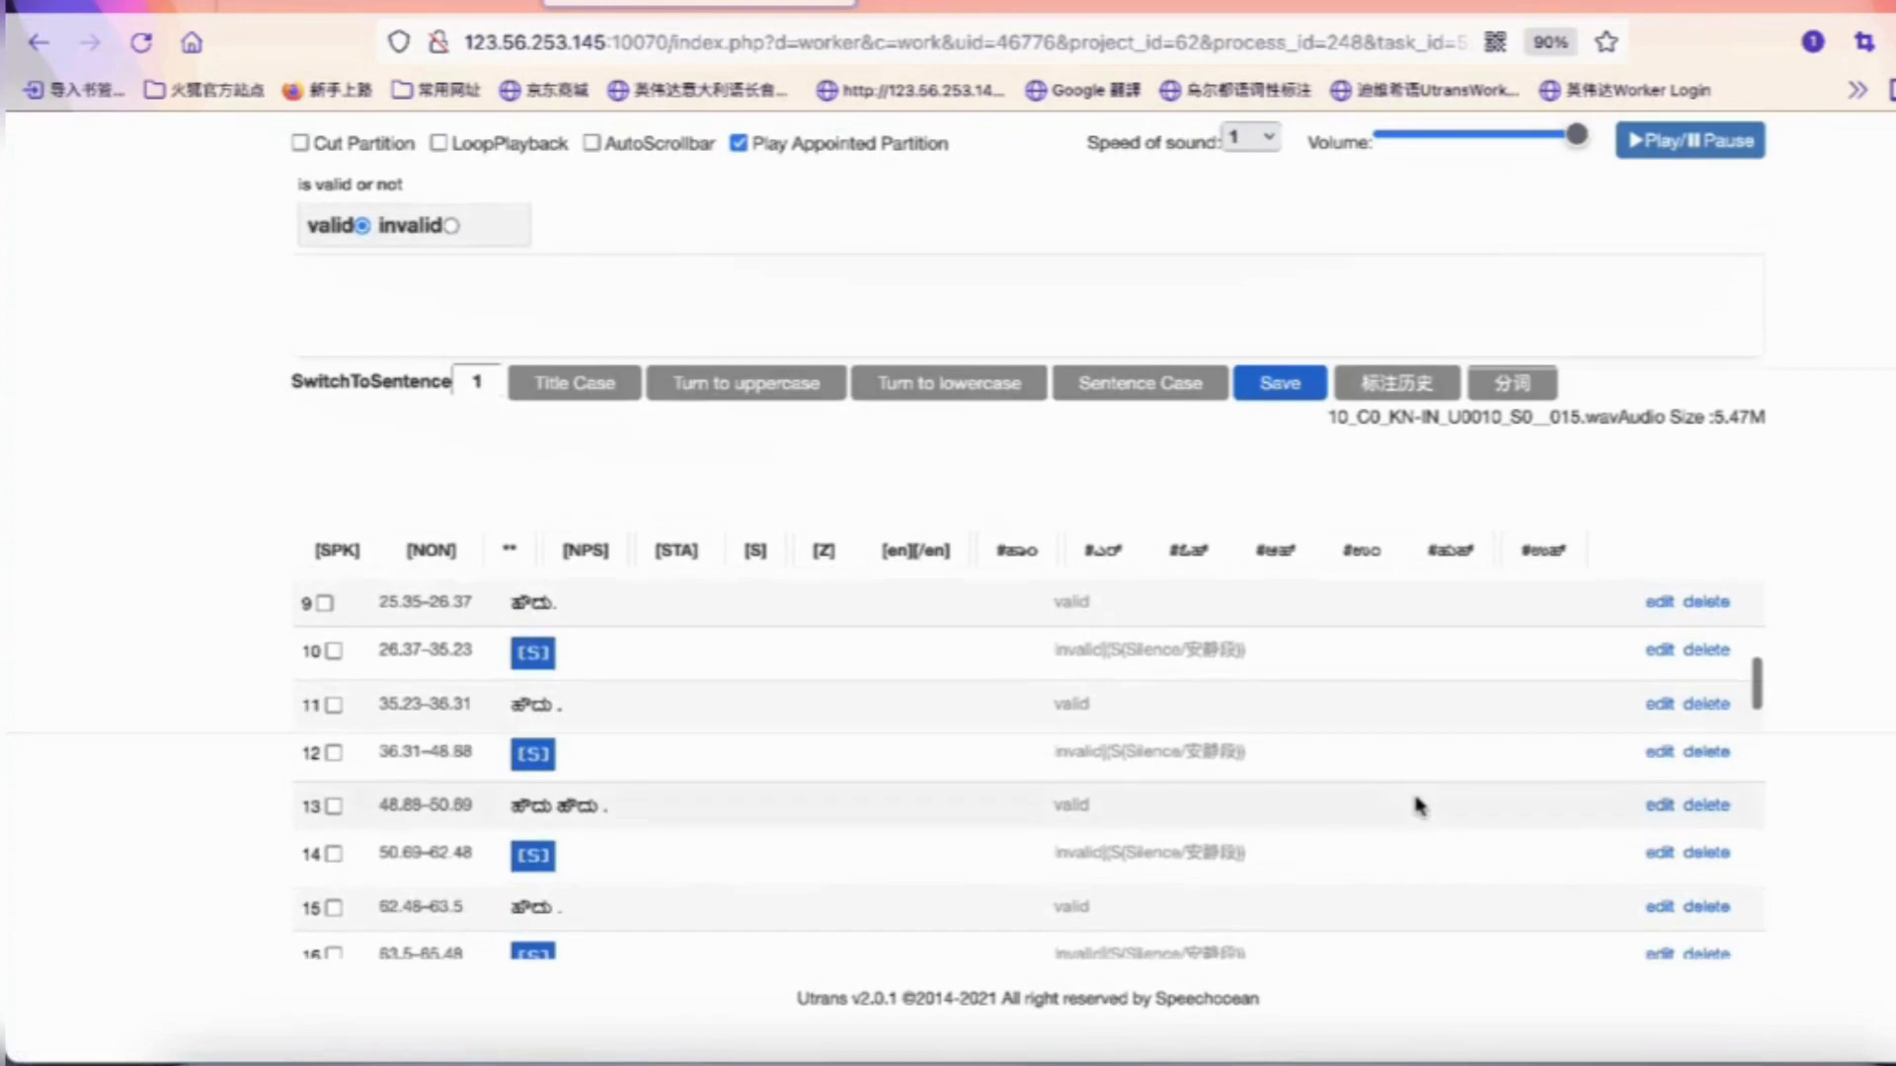
scroll(1418, 807, down, 1)
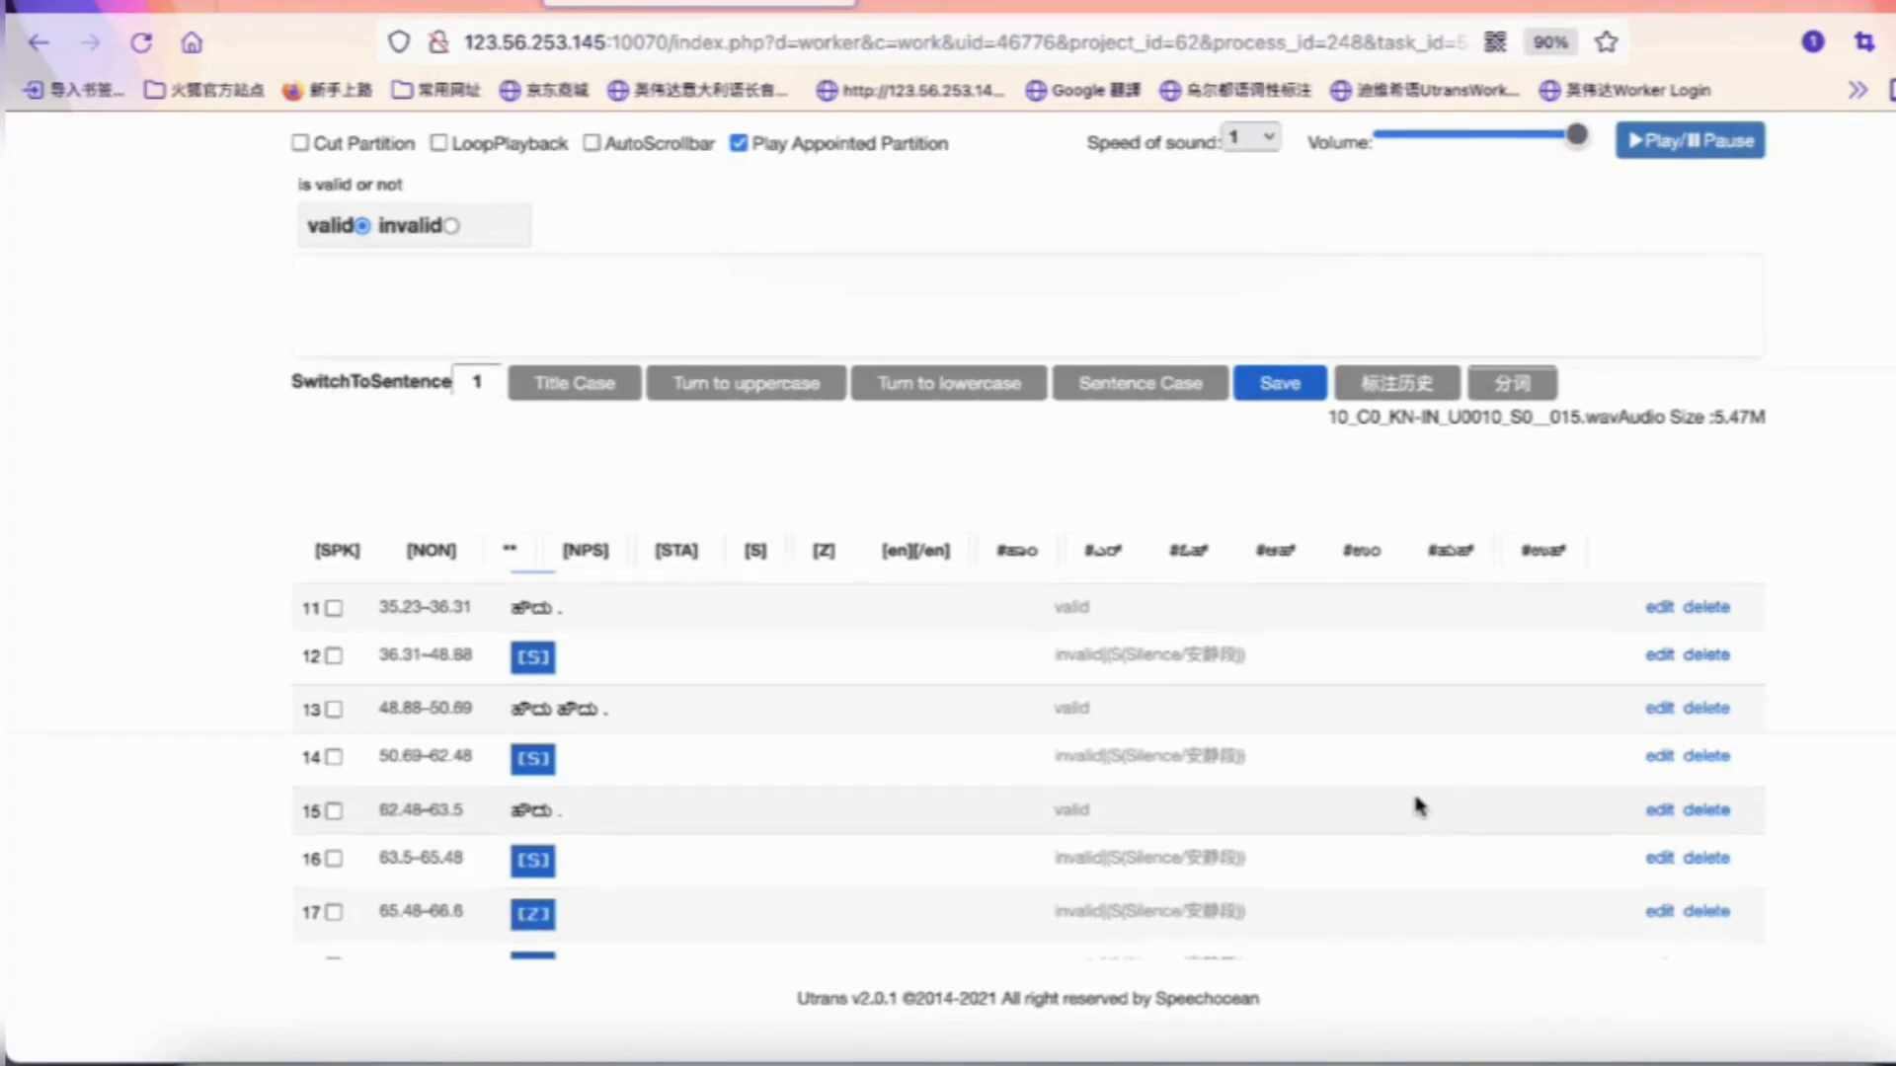
scroll(1418, 806, up, 5)
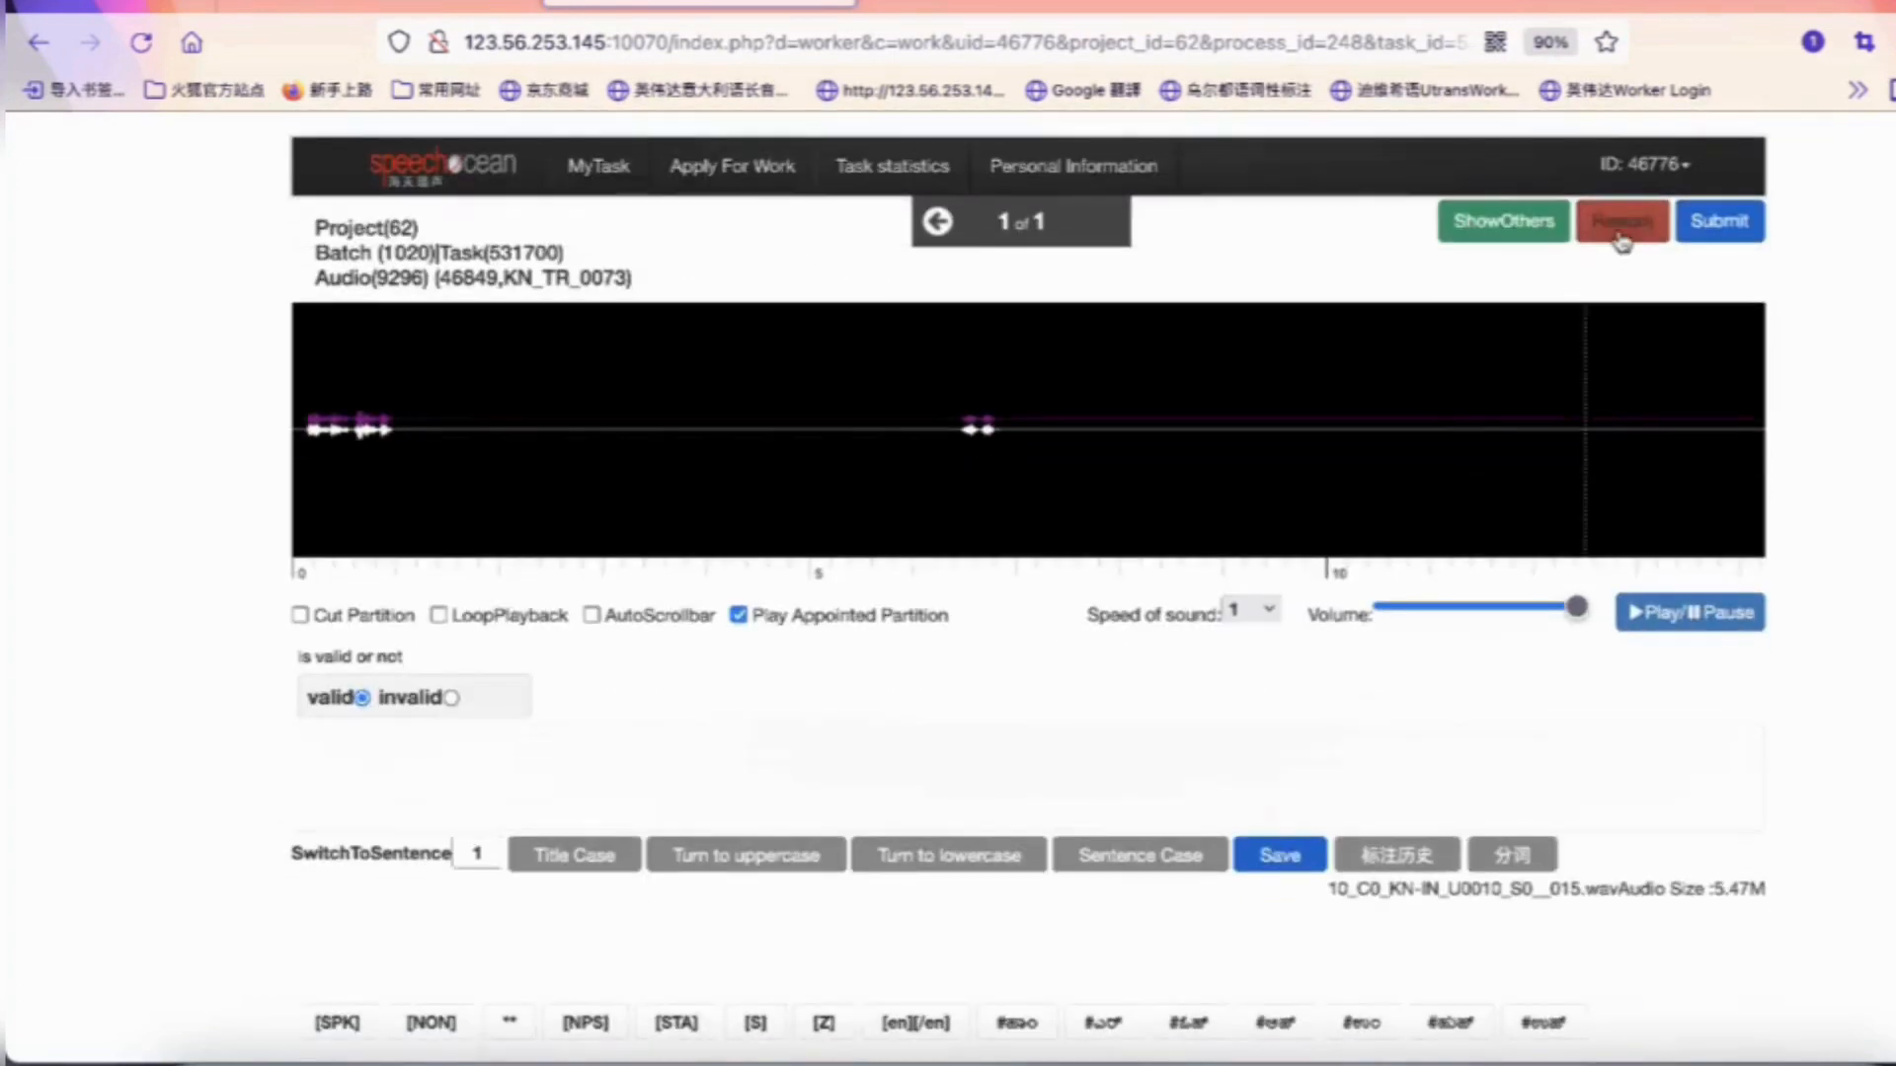
Open the rework advice form for the task and cancel it without entering a description
click(1621, 235)
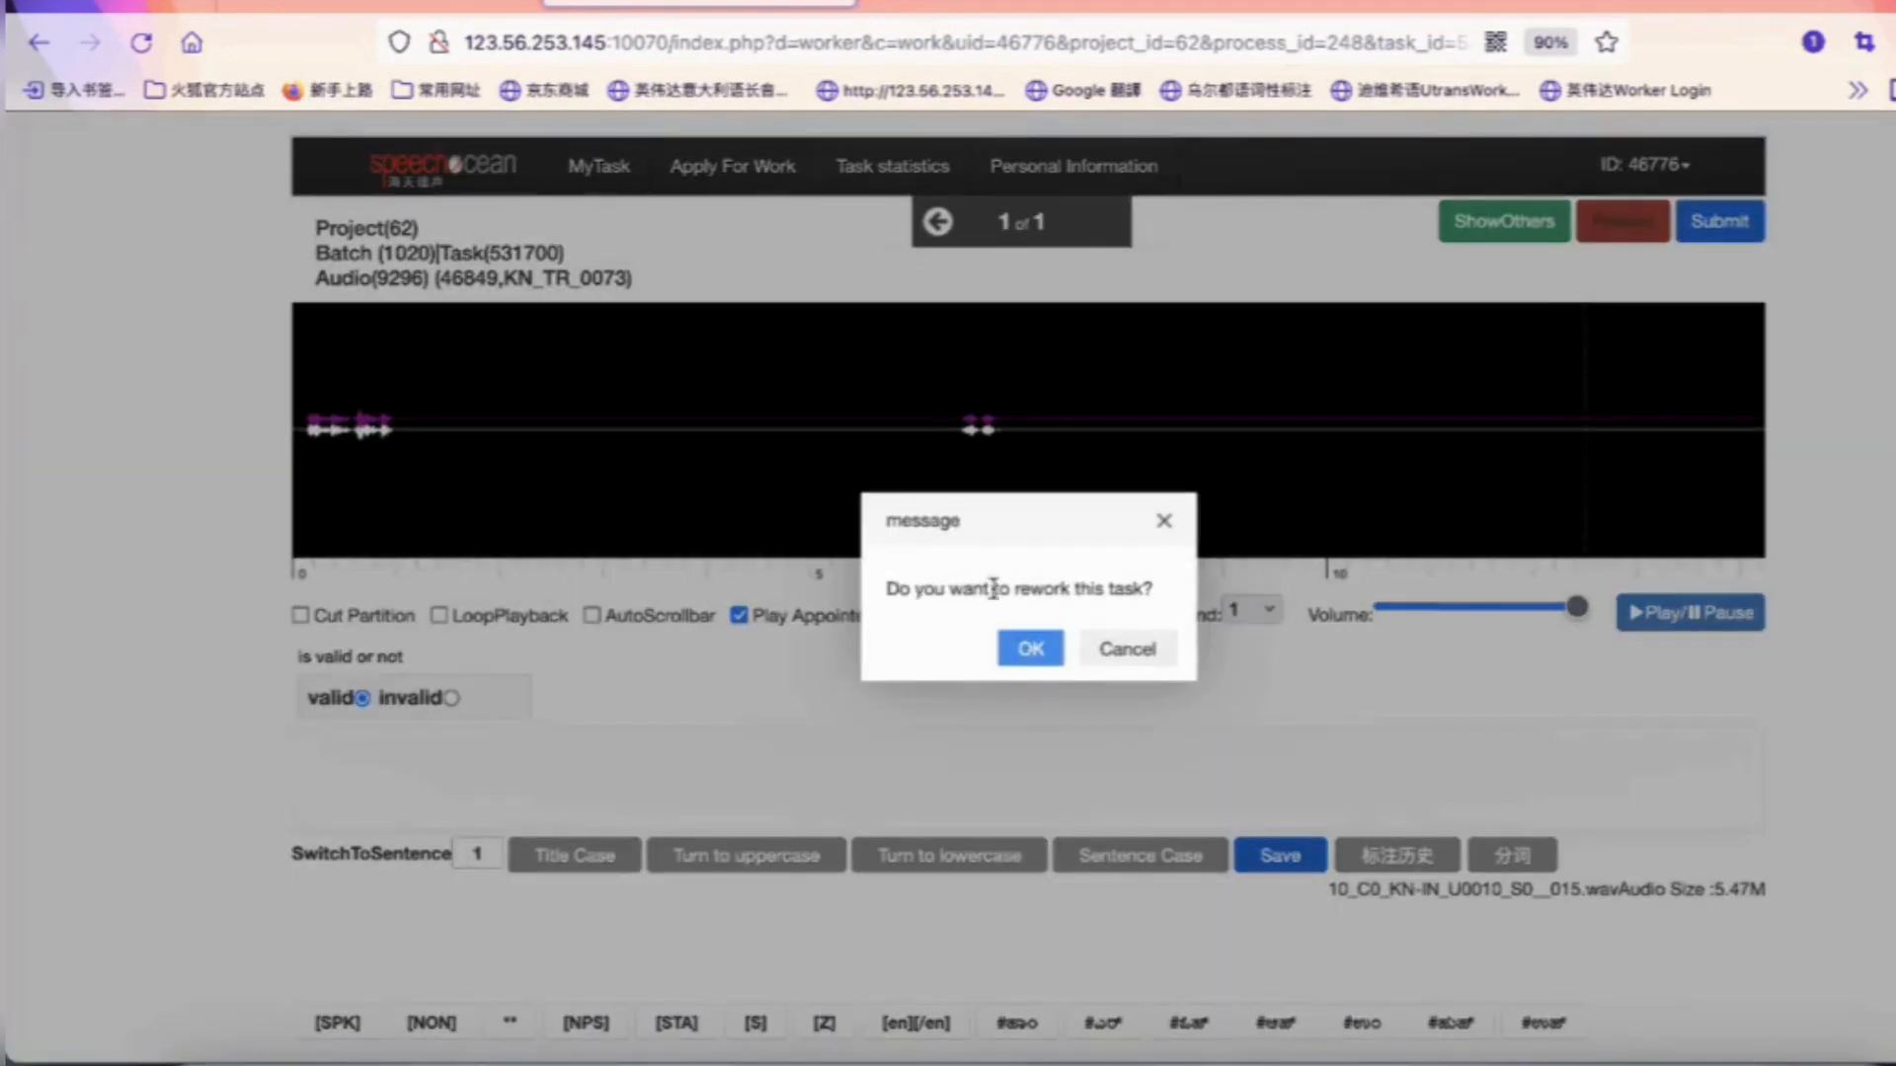
click(1030, 648)
click(838, 485)
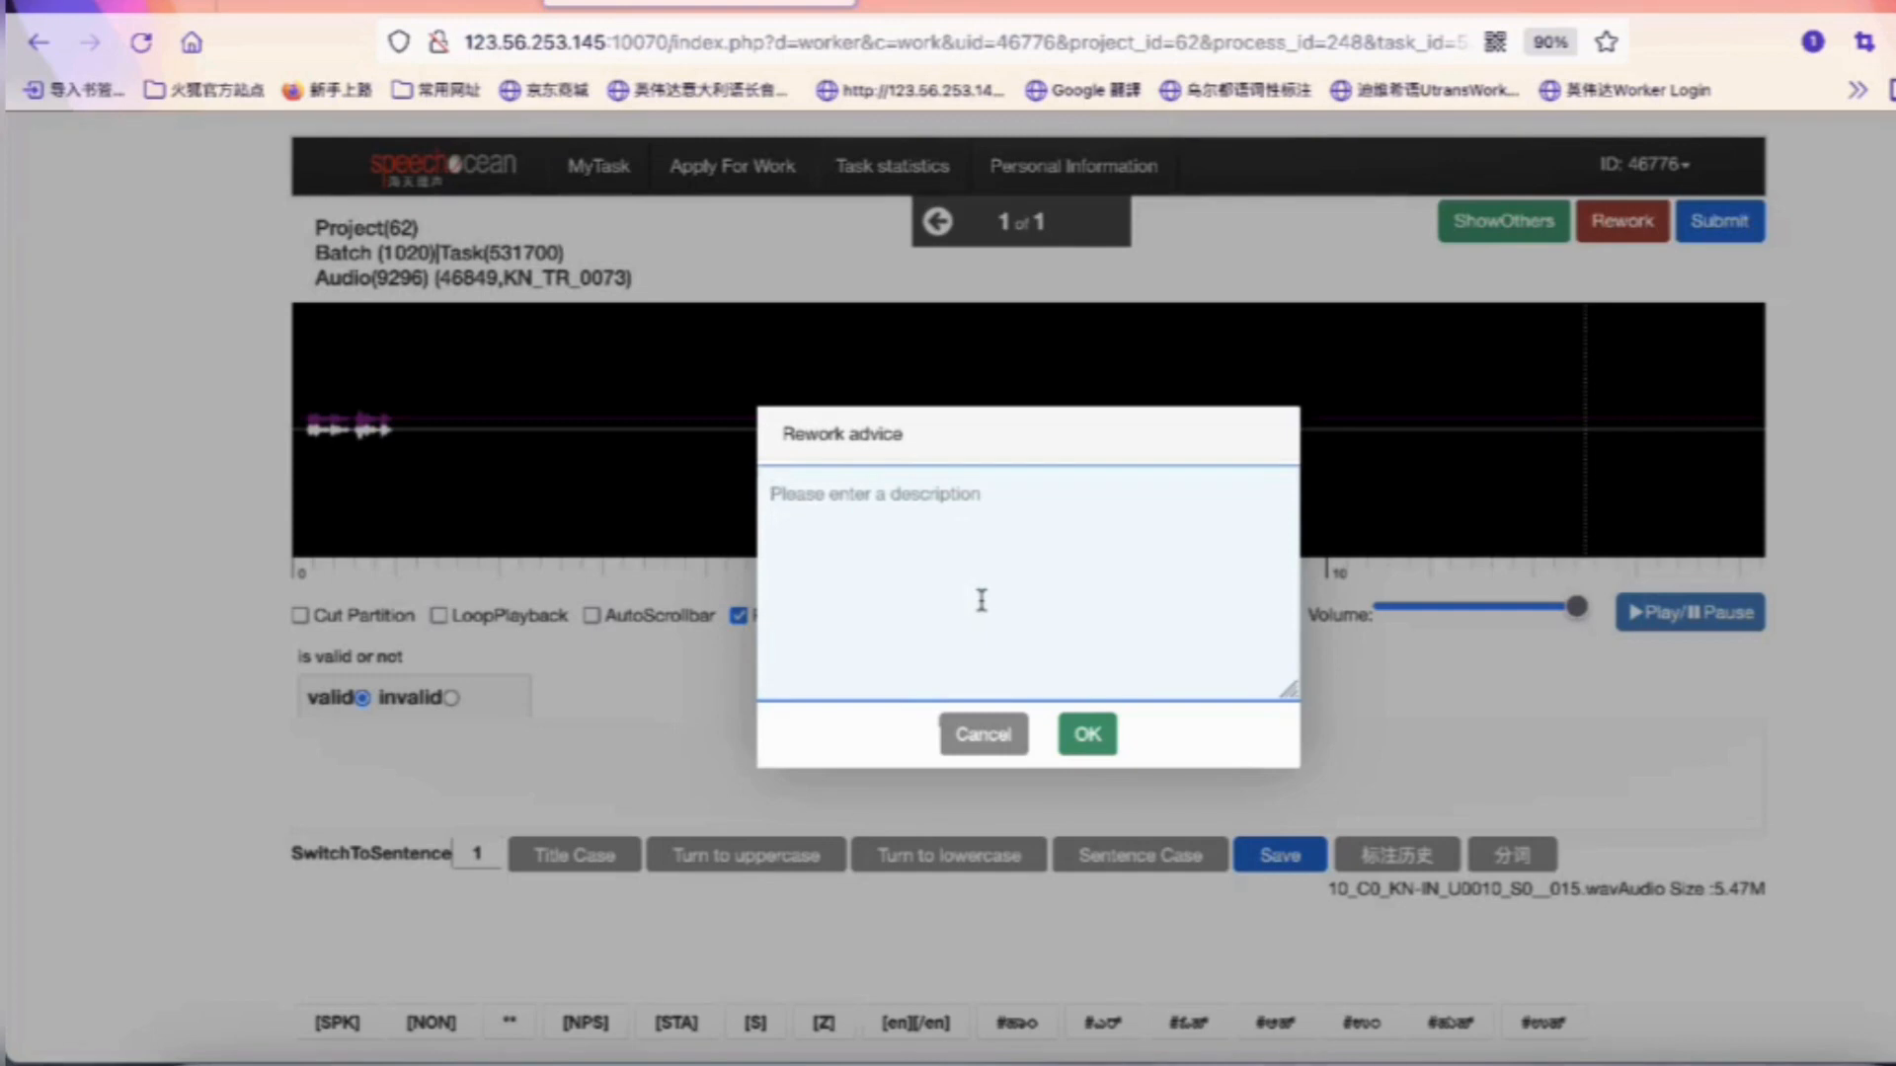
click(1011, 732)
Review the texts, tags and attributes of sentences 1 to 28 and return to the audio waveform
scroll(1198, 737, down, 5)
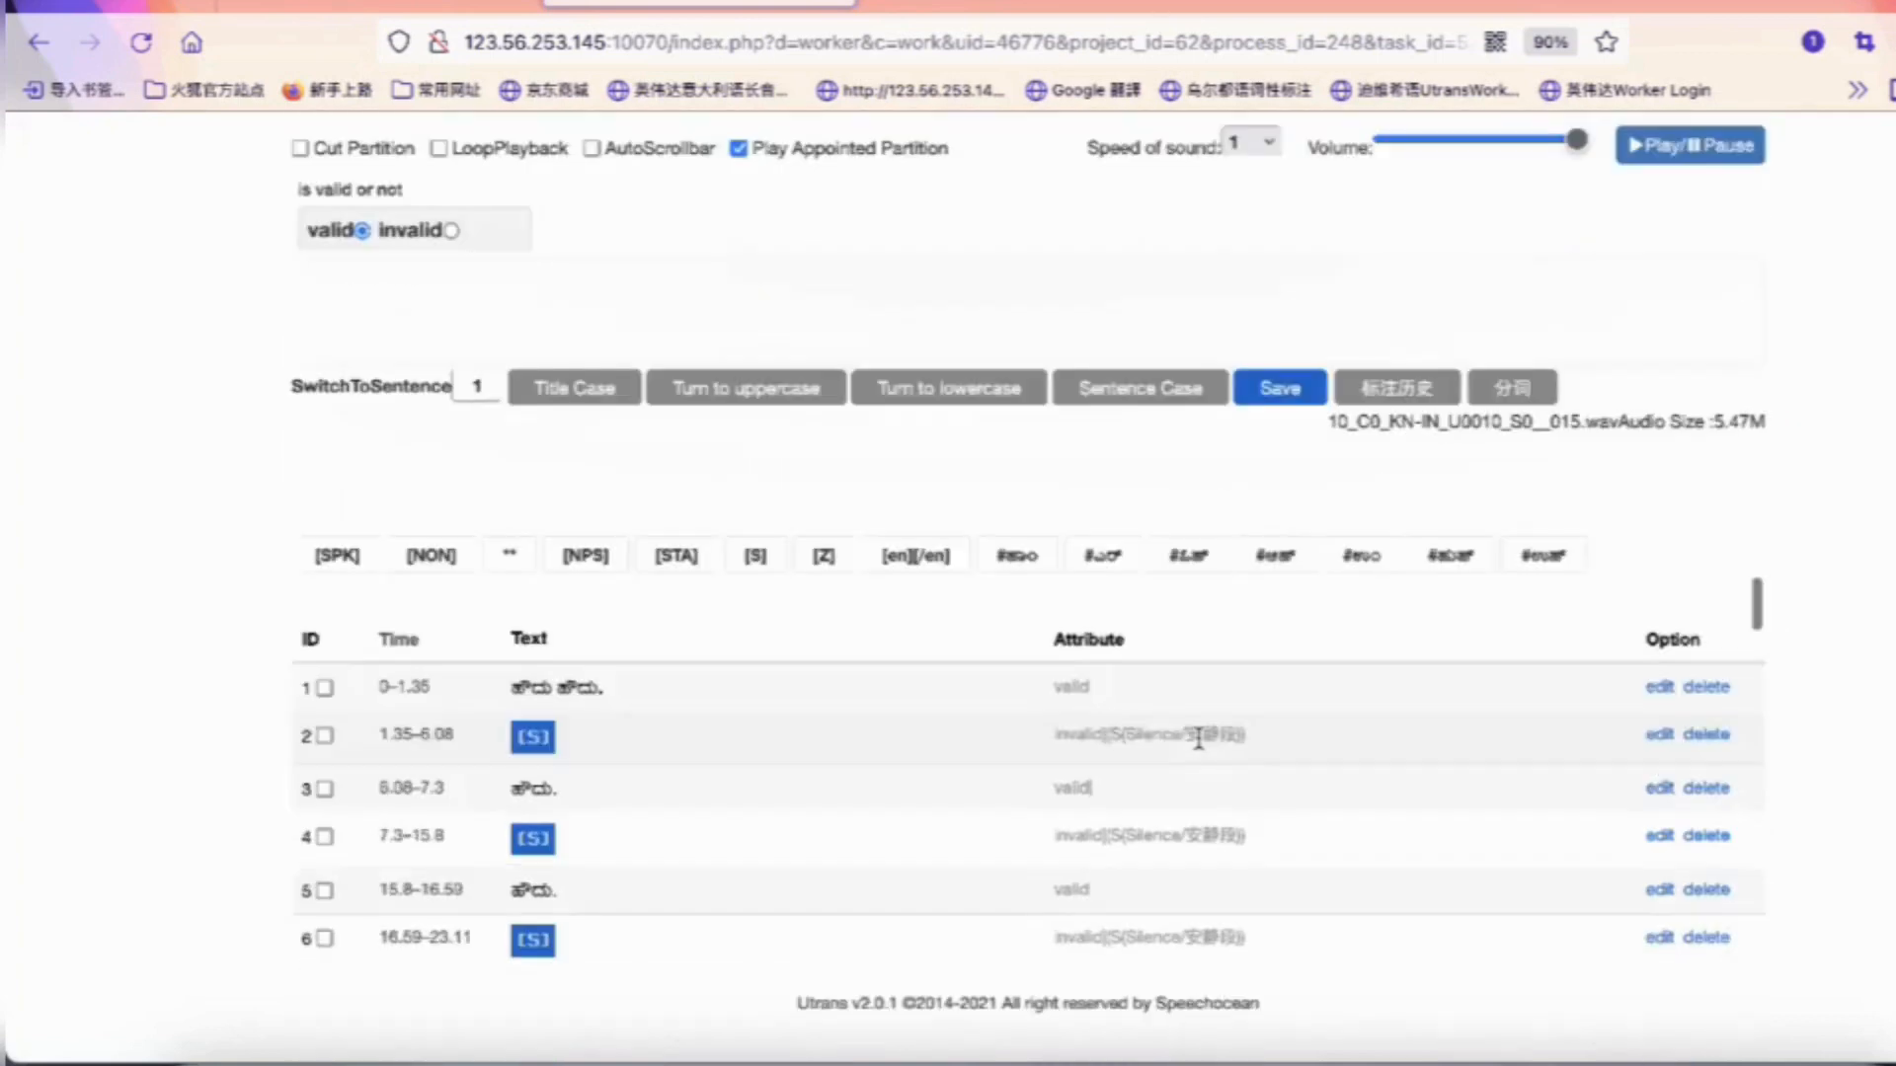
scroll(1192, 1014, up, 1)
scroll(1241, 910, down, 2)
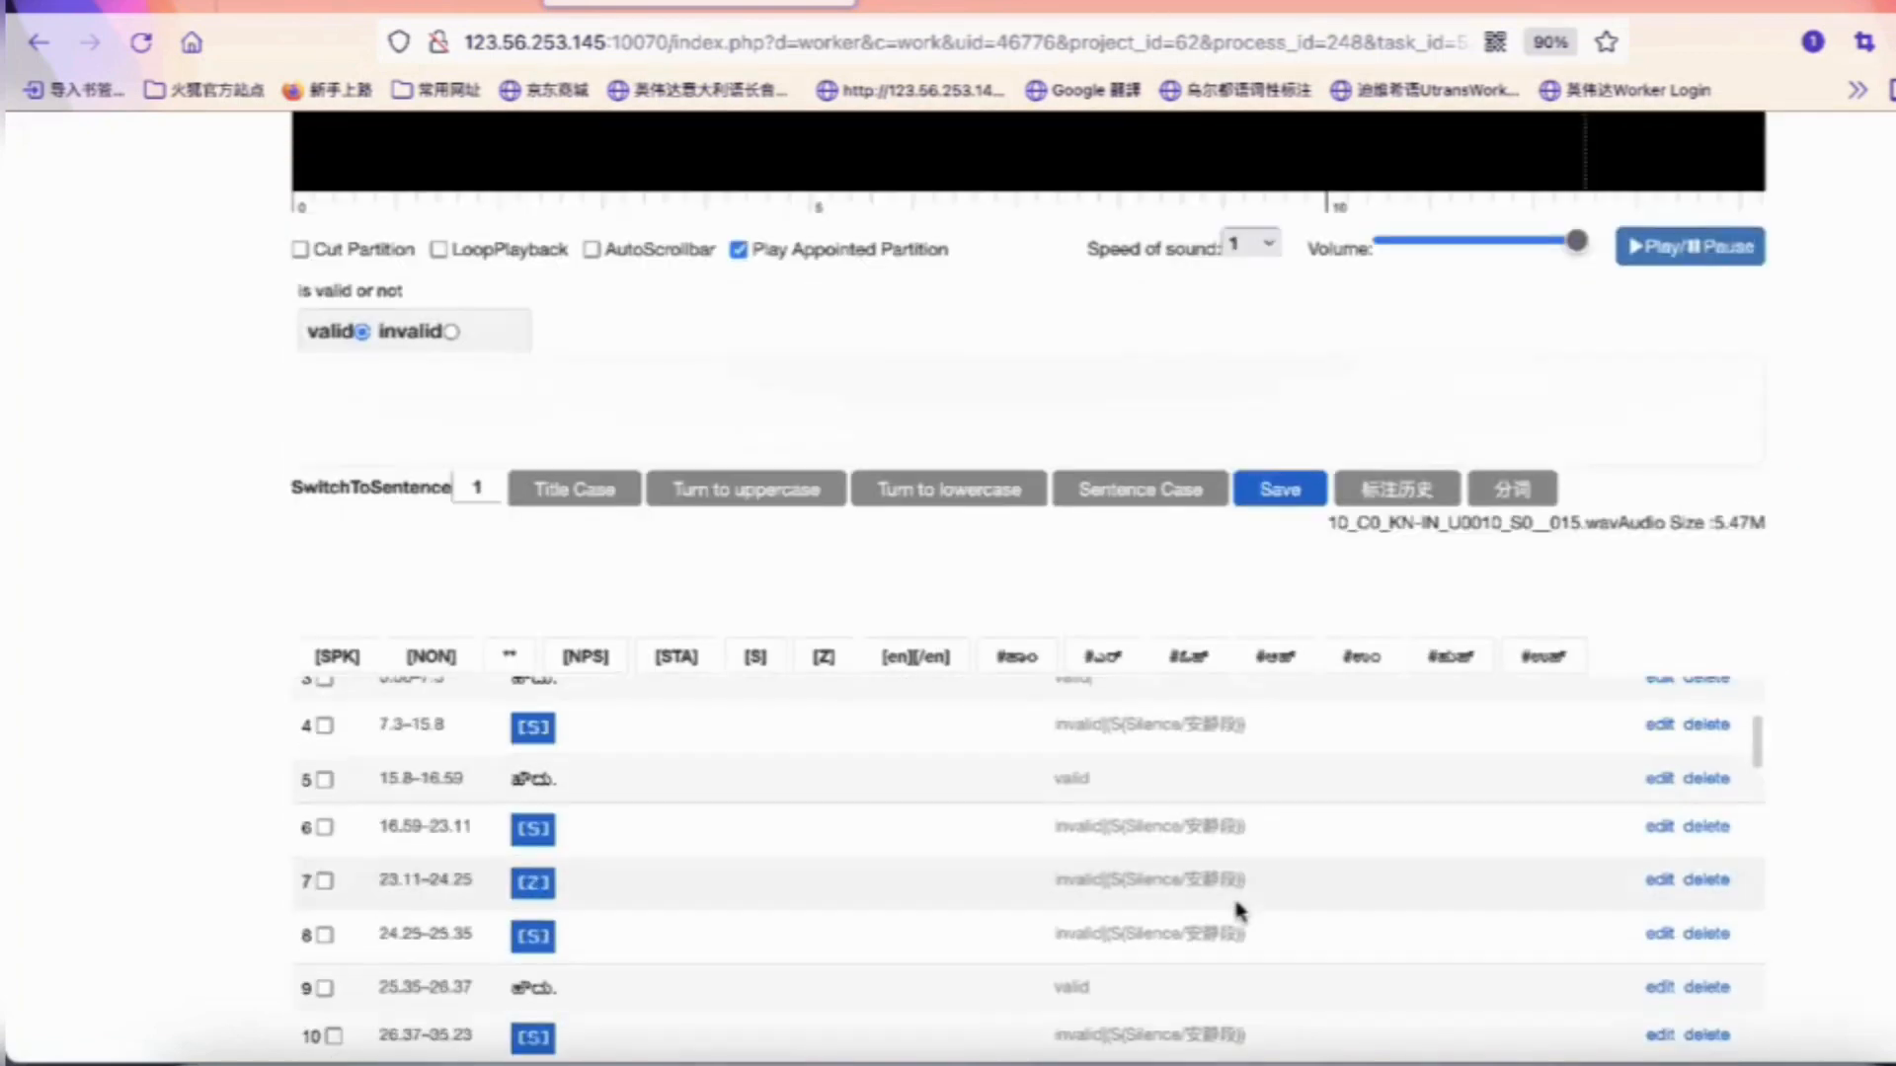
scroll(1891, 659, down, 1)
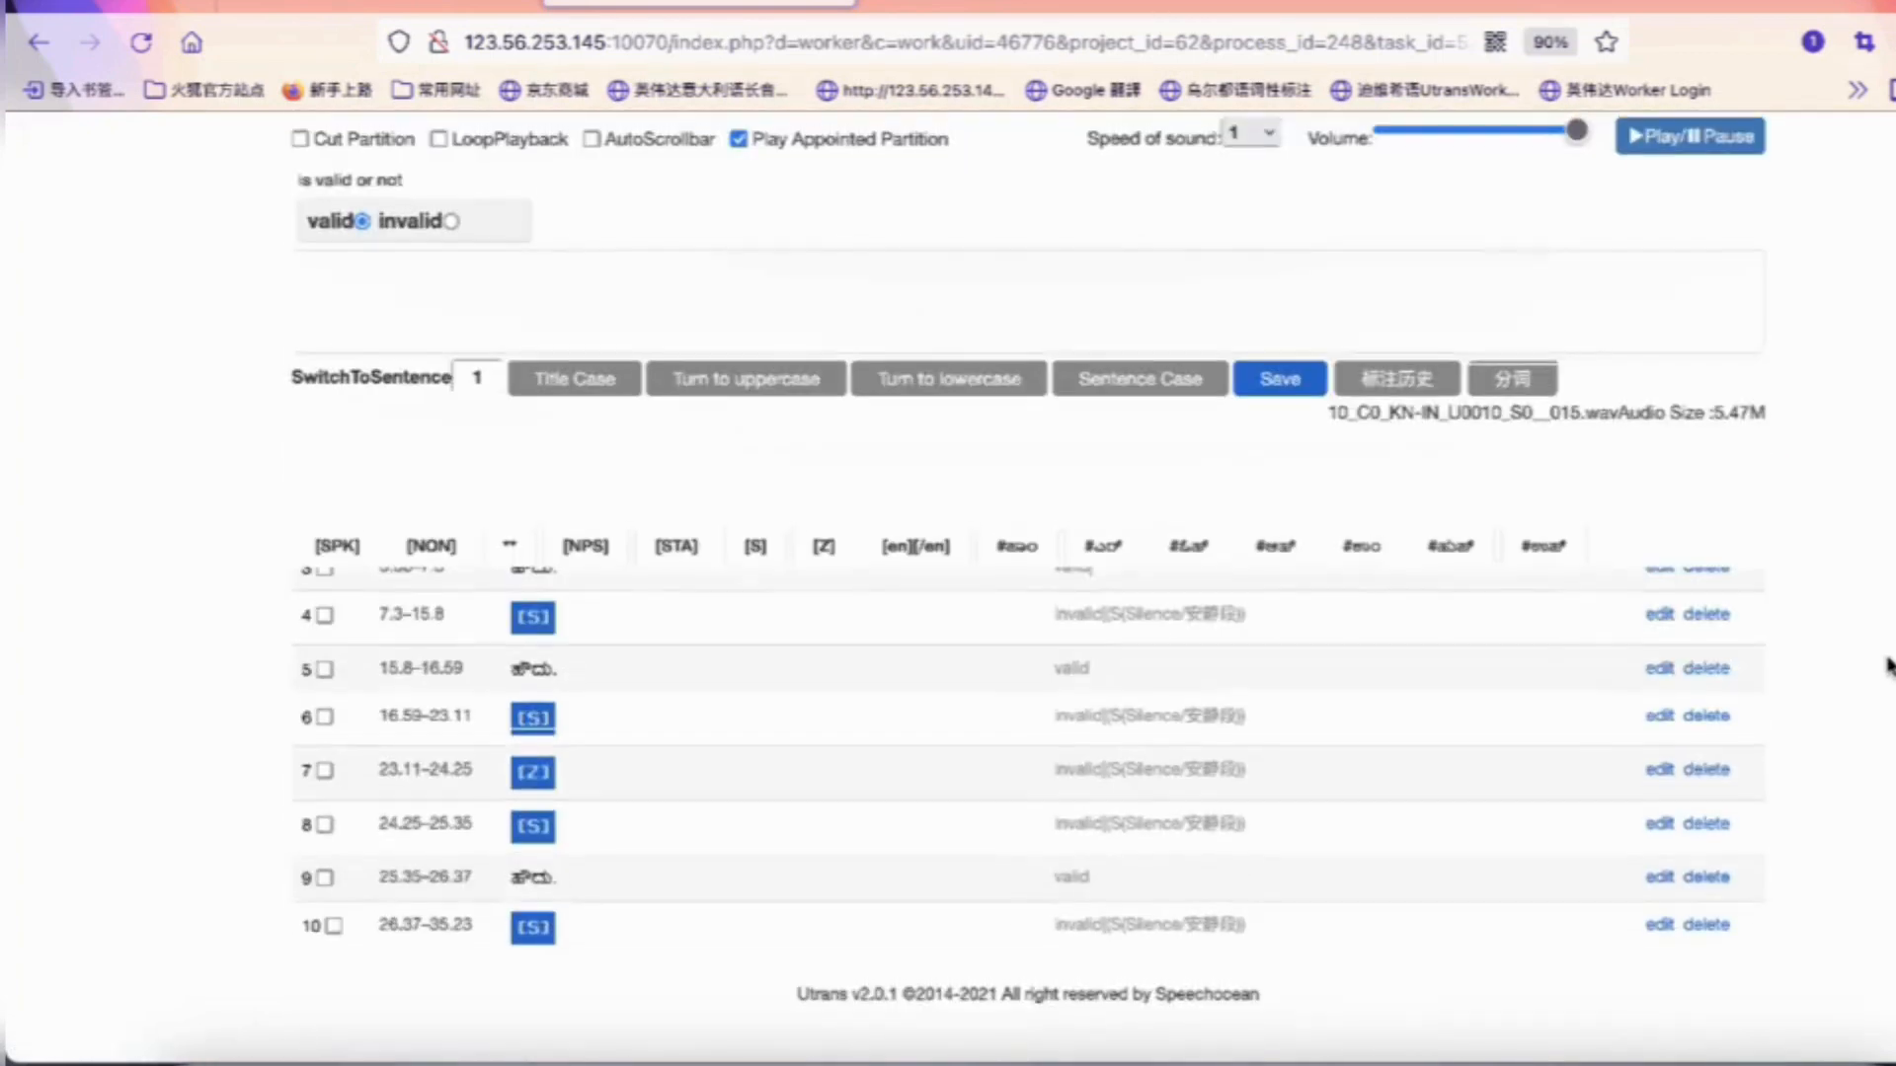
scroll(1545, 691, down, 1)
scroll(1546, 691, down, 8)
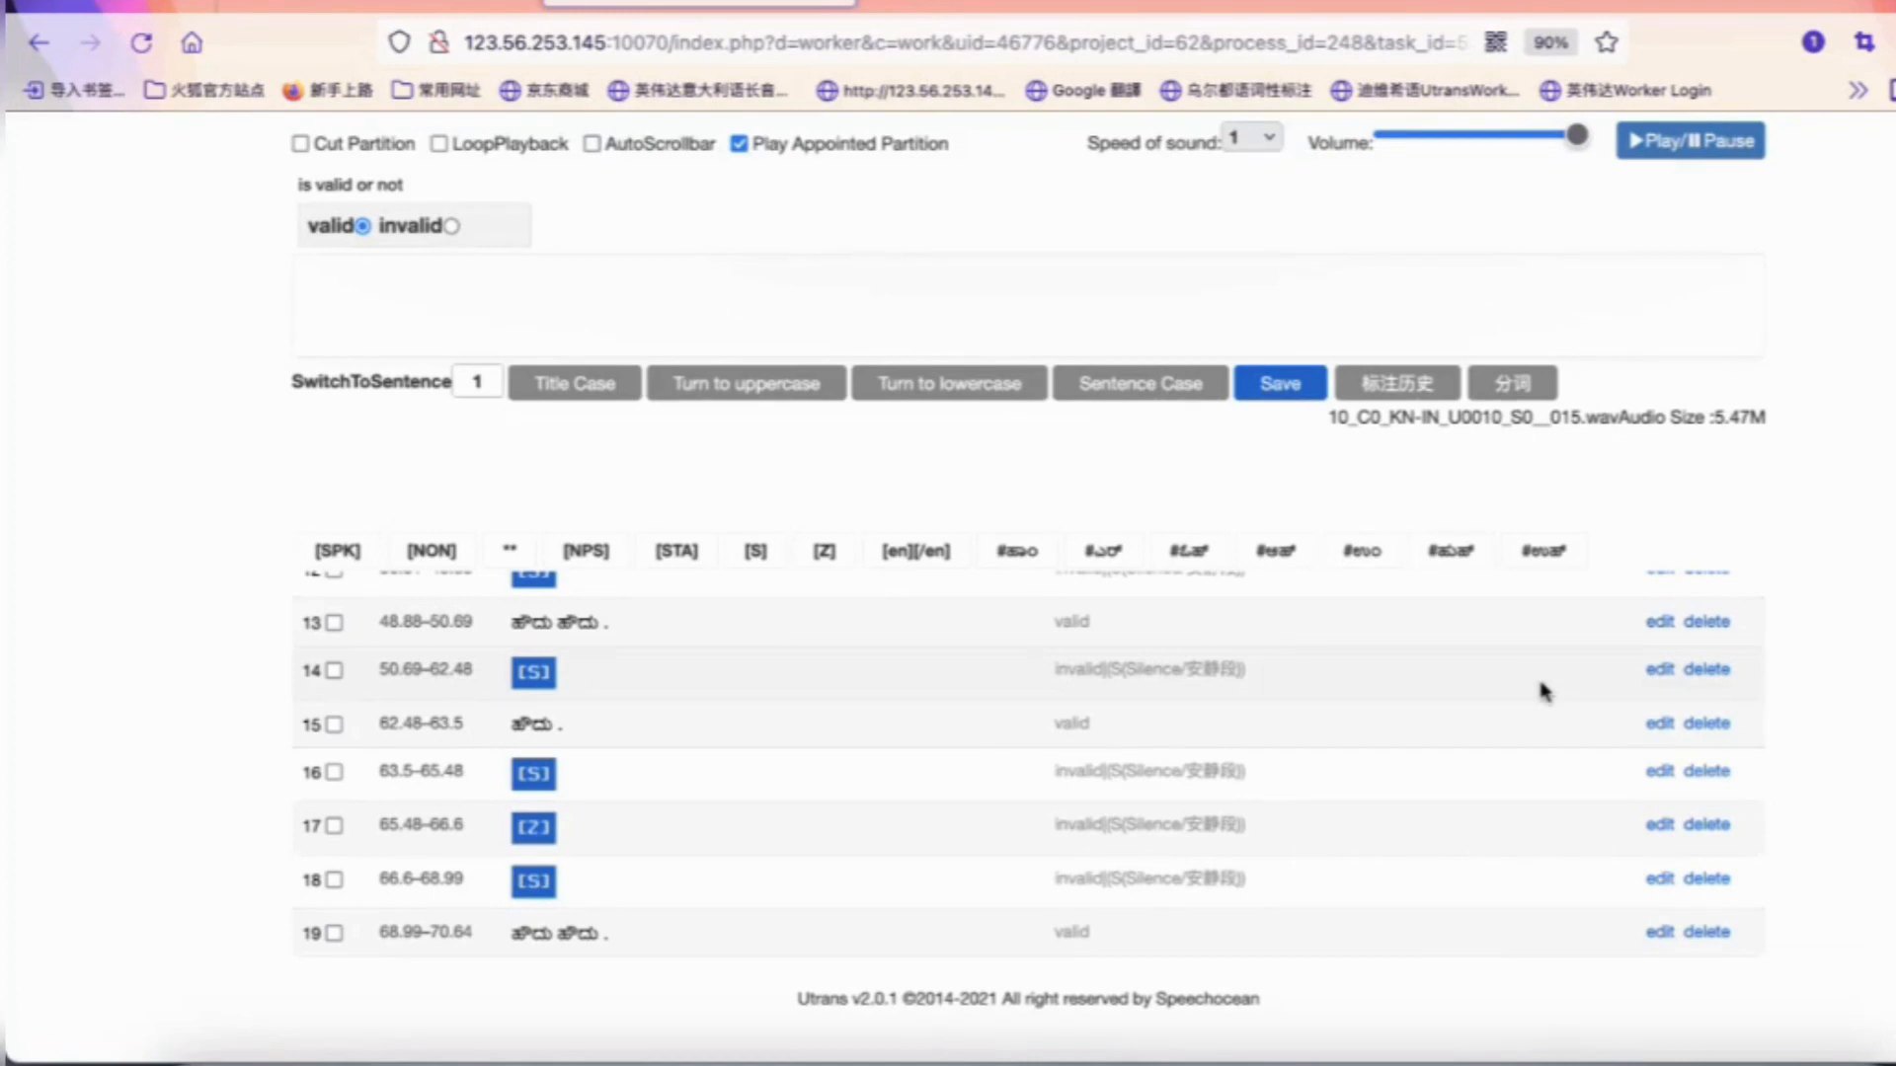
scroll(1545, 691, down, 6)
scroll(1546, 691, down, 3)
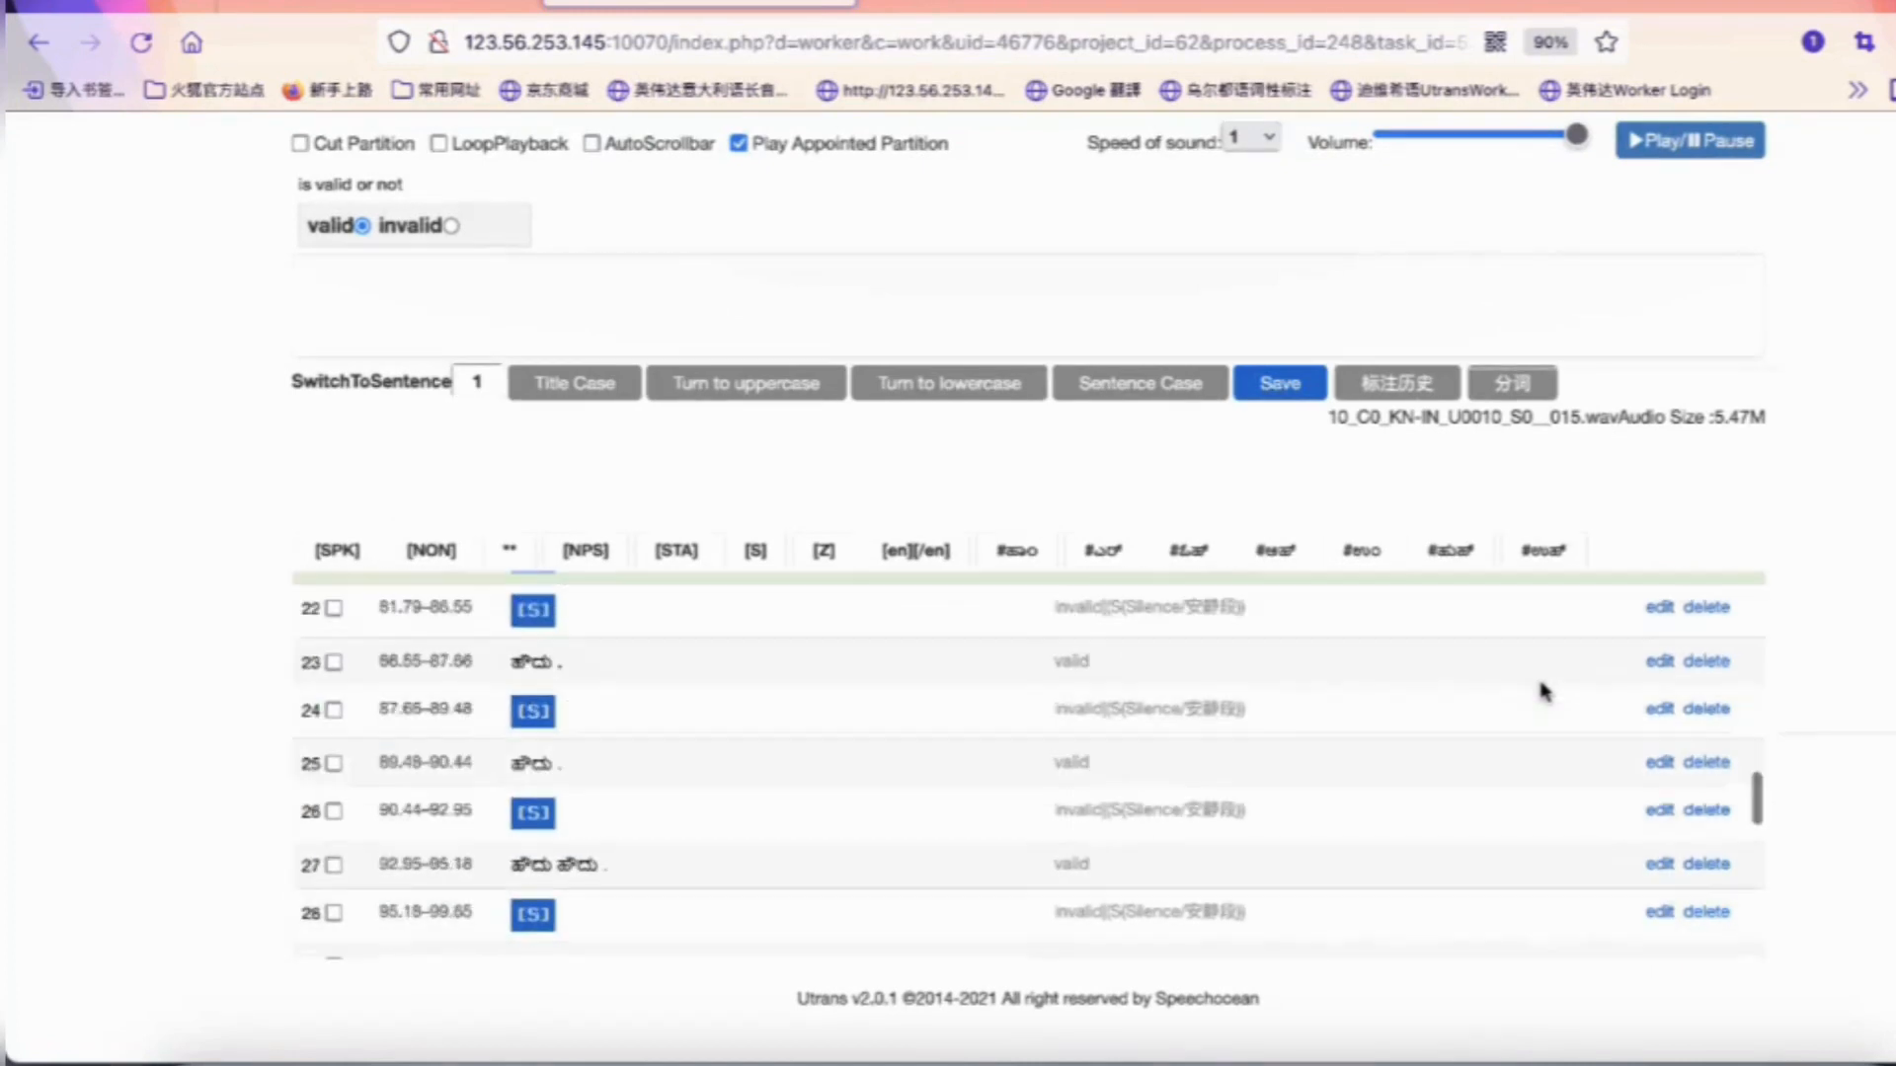
scroll(1545, 691, up, 10)
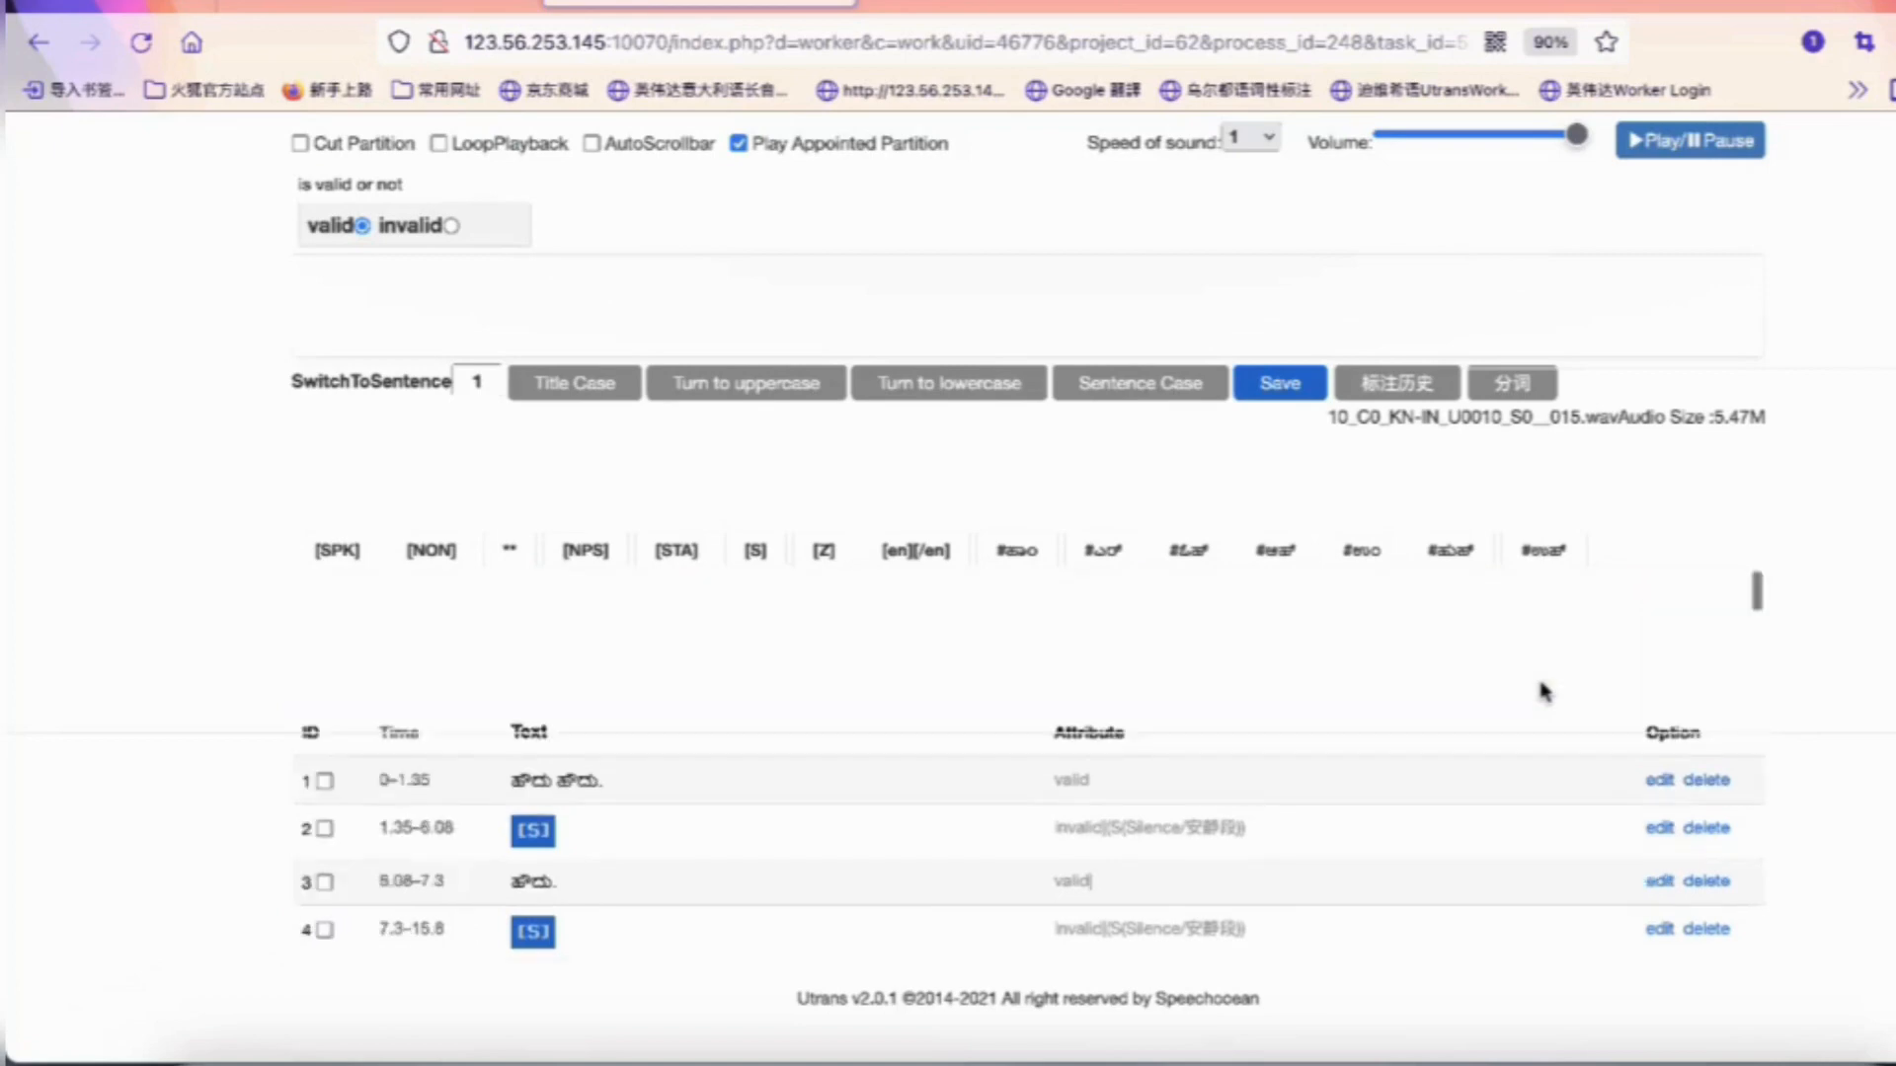
scroll(1768, 413, up, 5)
scroll(1768, 412, down, 1)
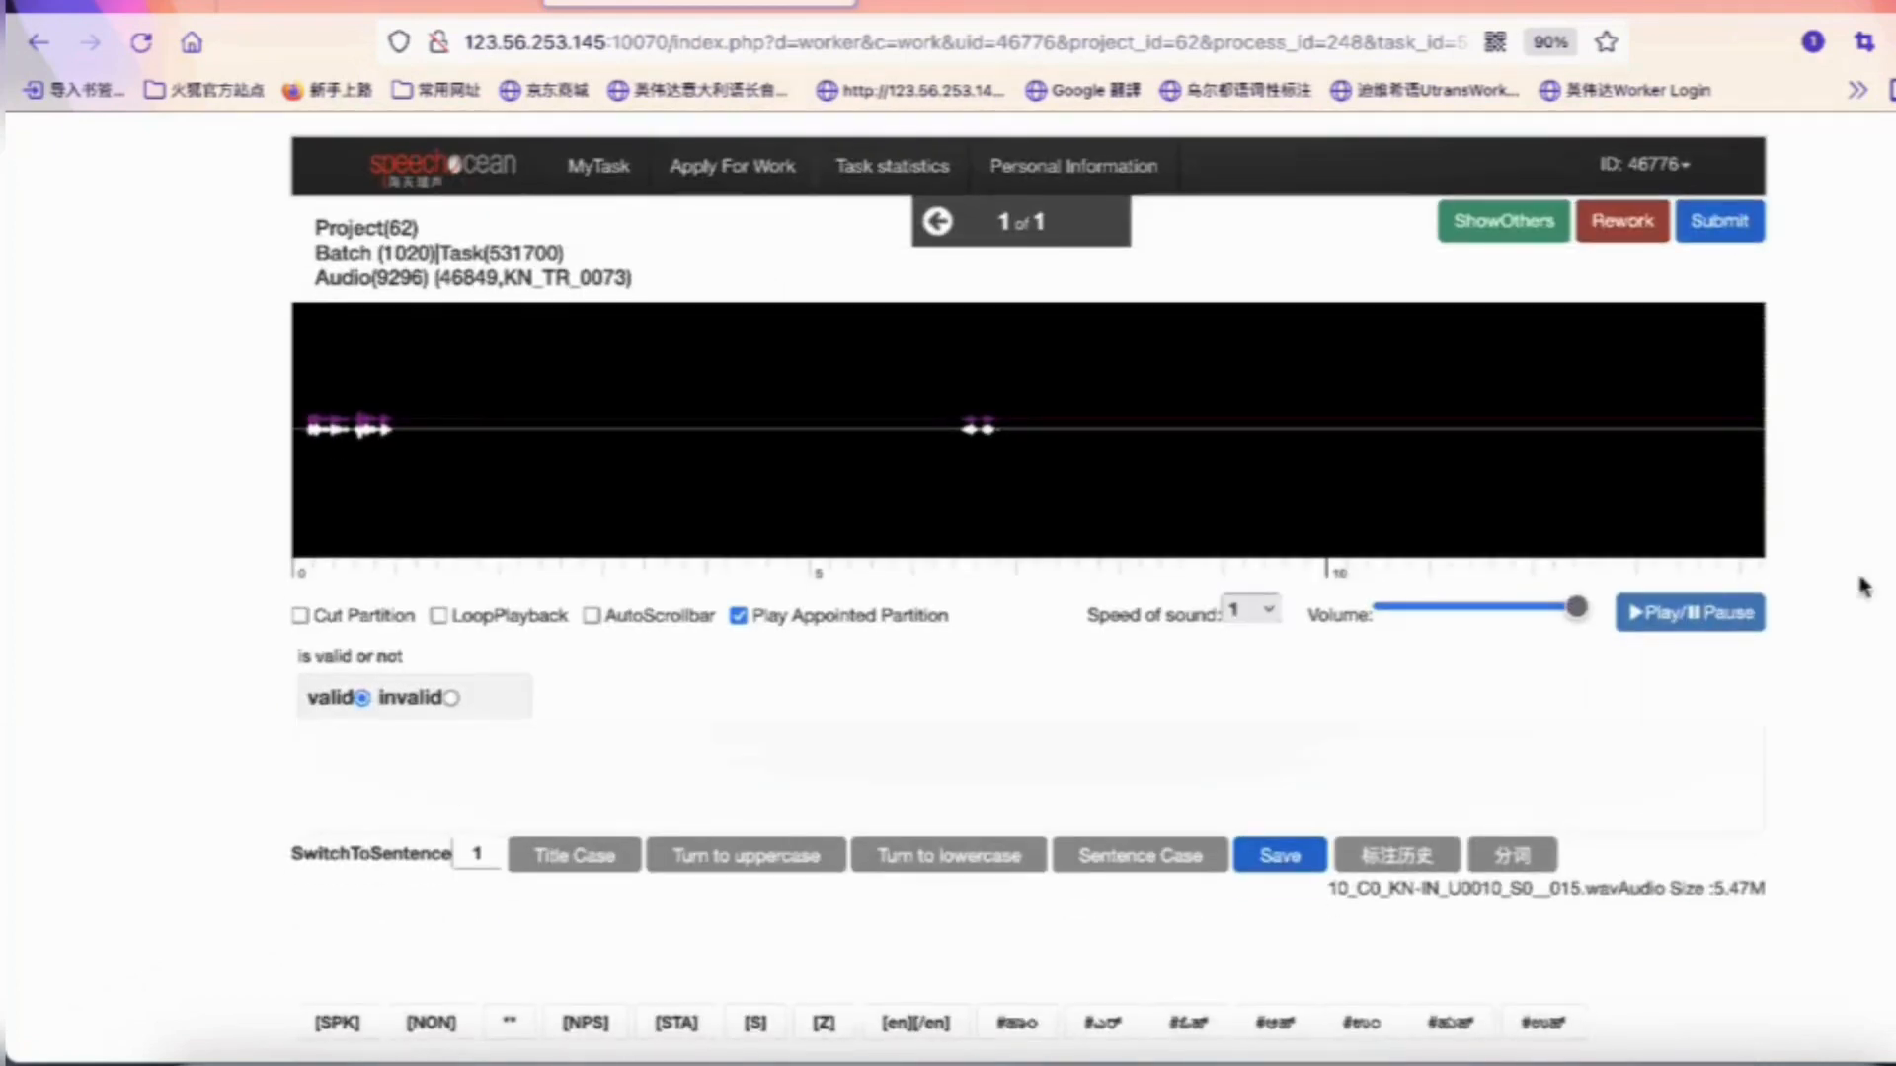
Look through the complete sentence list down to sentence 41, including the longer Kannada transcriptions, and return to the task details
scroll(1863, 586, down, 5)
scroll(1270, 784, down, 3)
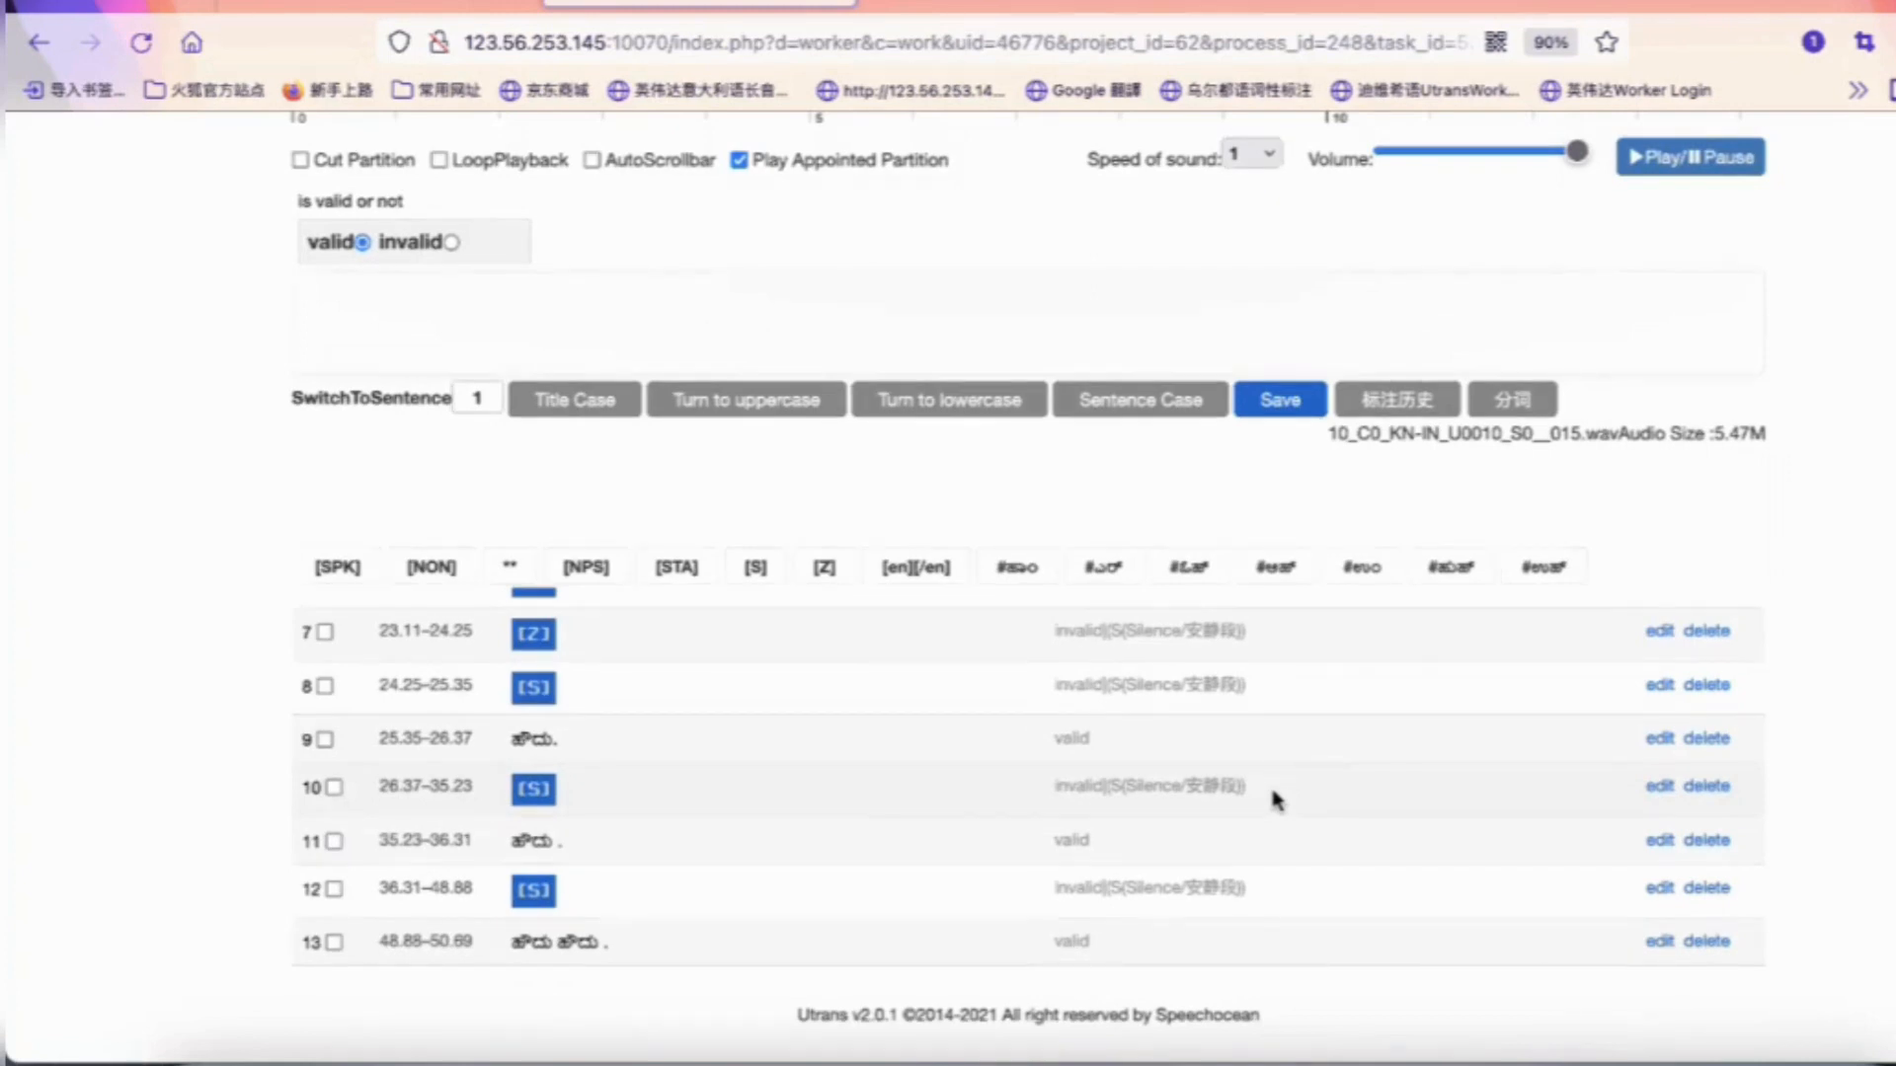
scroll(1270, 785, down, 8)
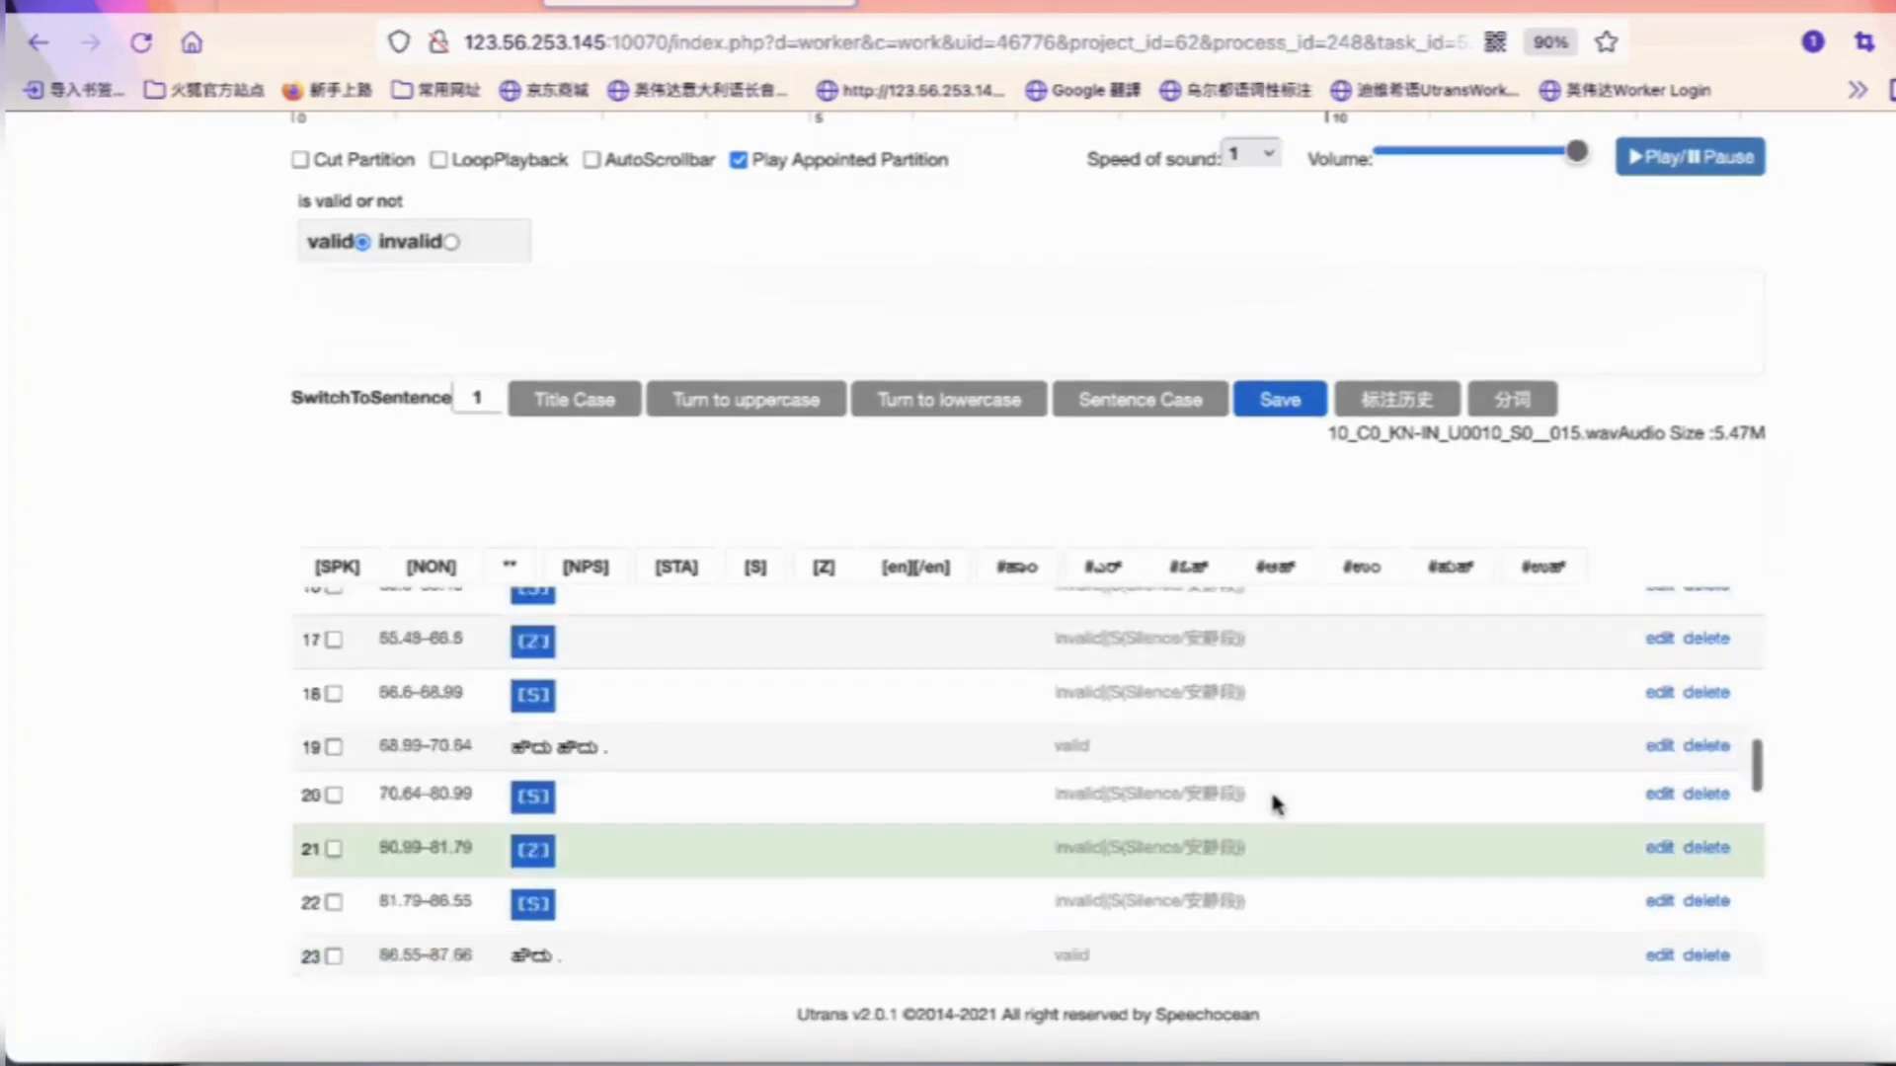
scroll(1277, 803, down, 5)
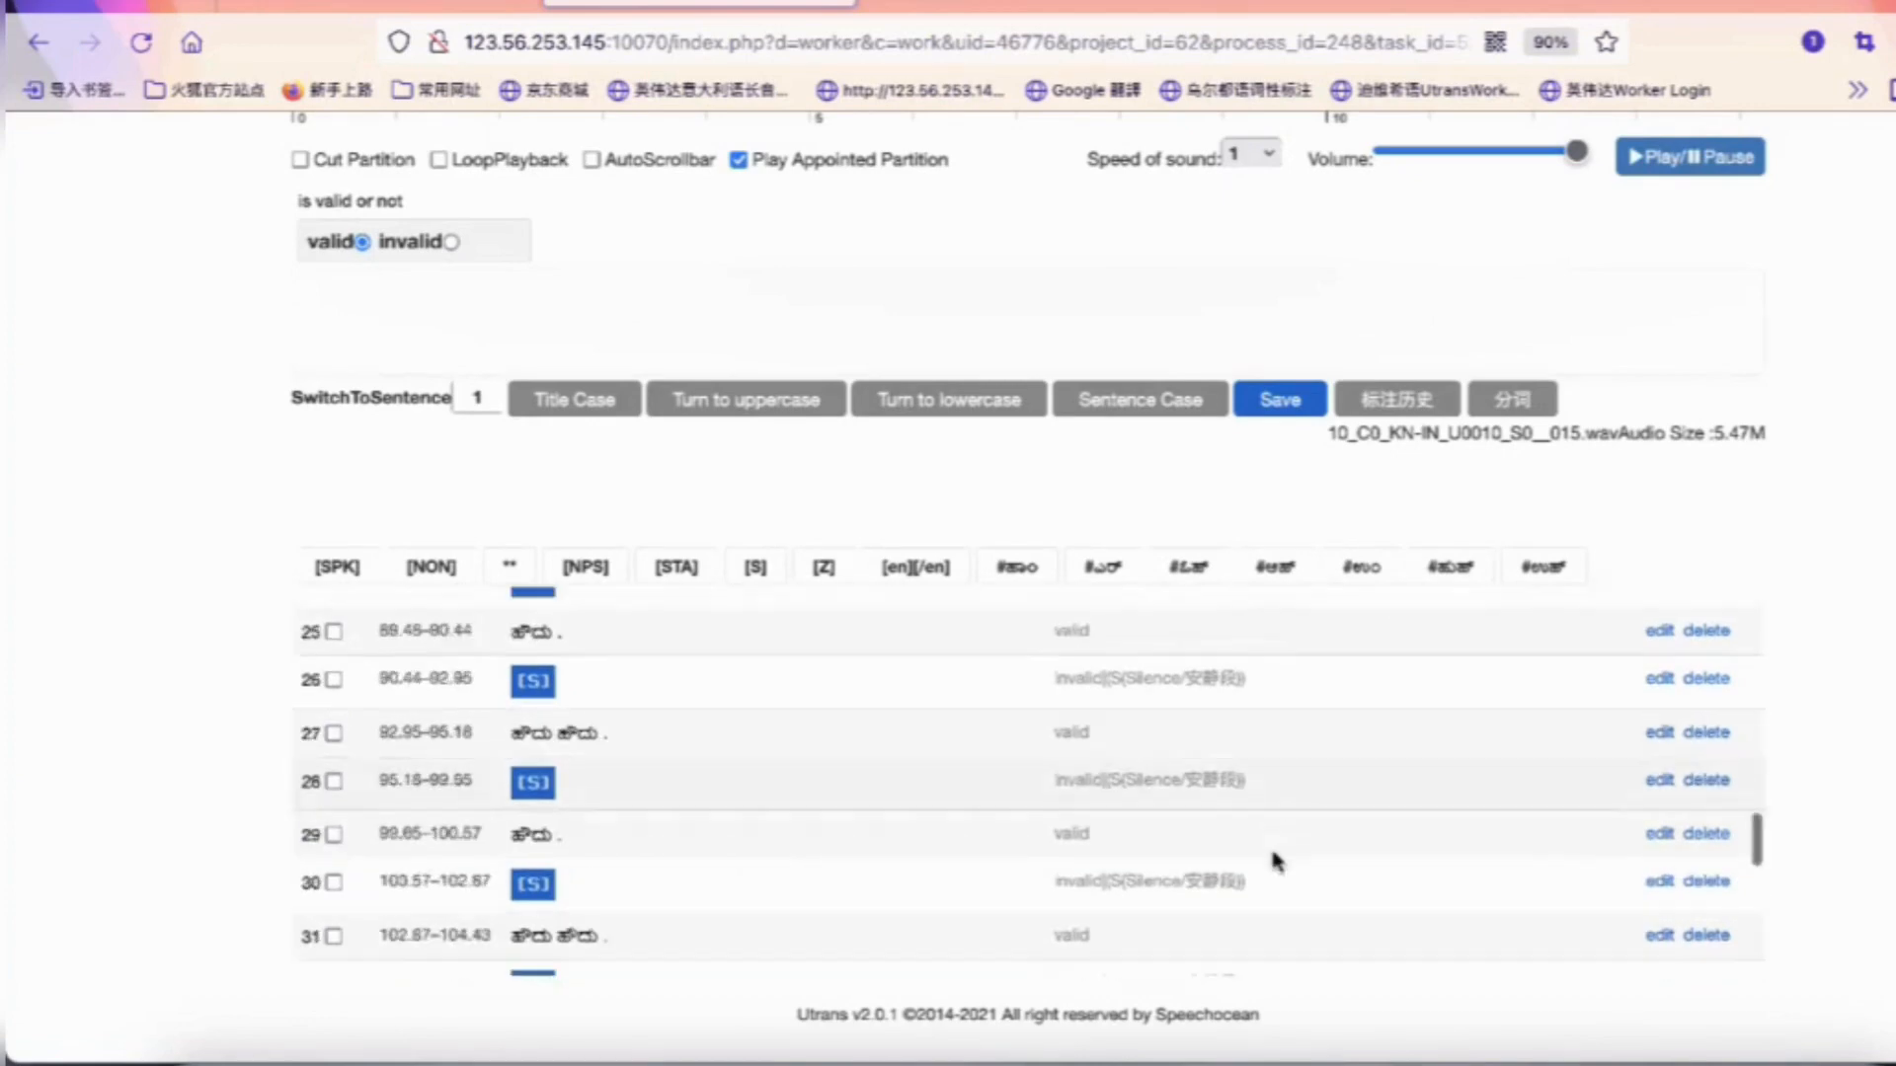
scroll(1274, 874, down, 3)
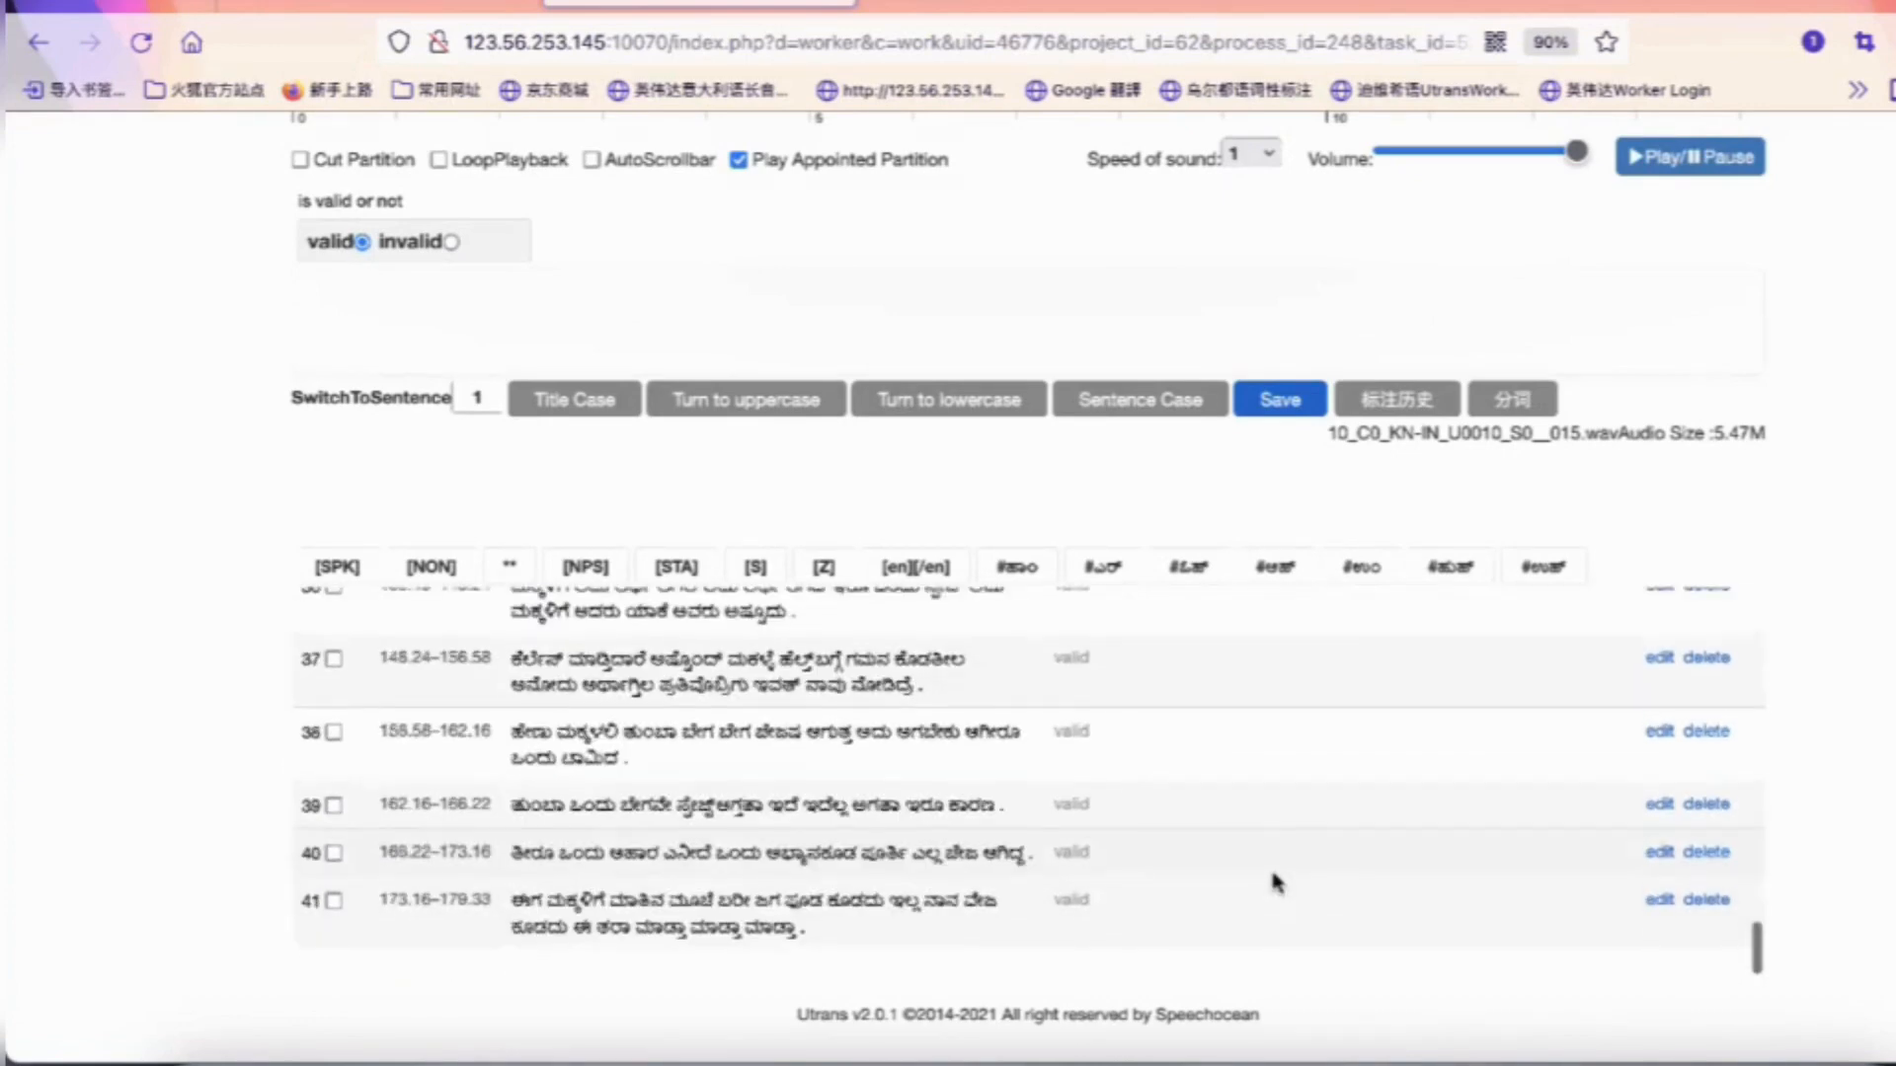
scroll(1274, 873, up, 6)
scroll(1272, 875, up, 12)
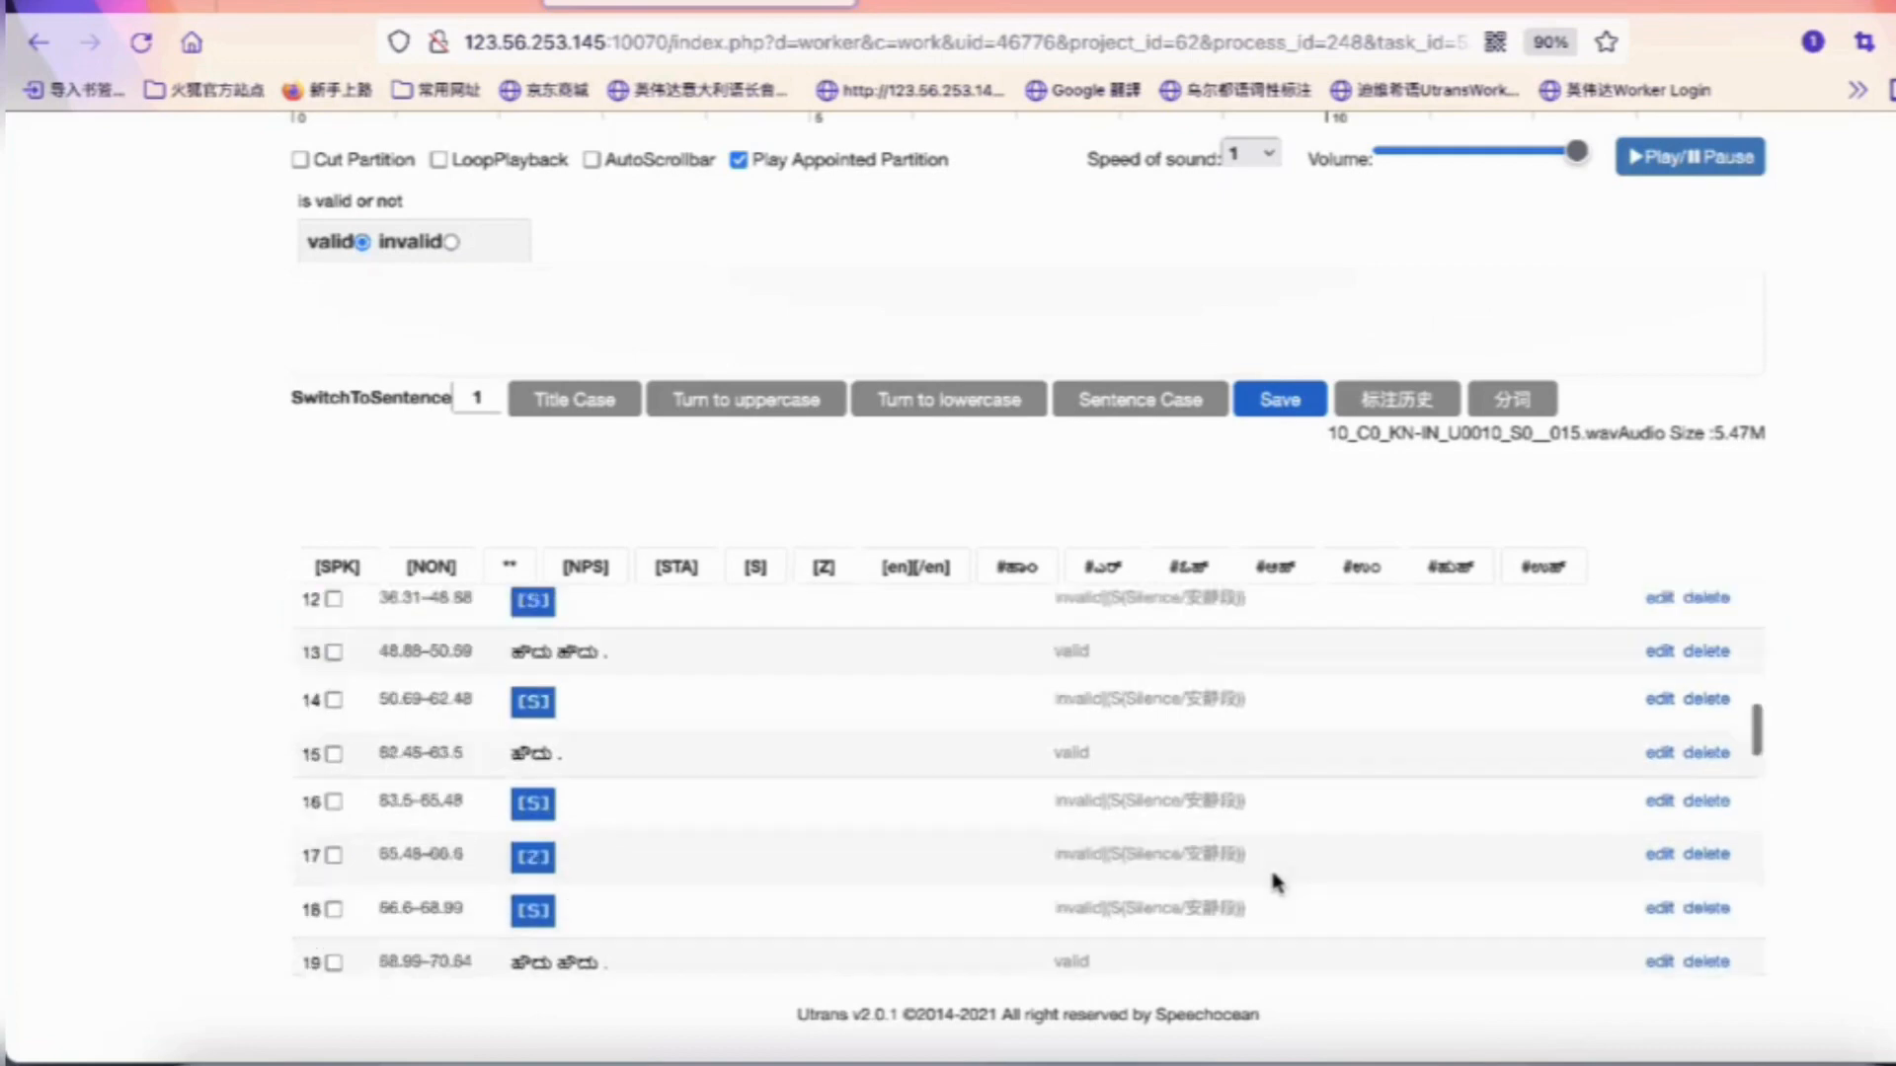
scroll(1269, 859, up, 3)
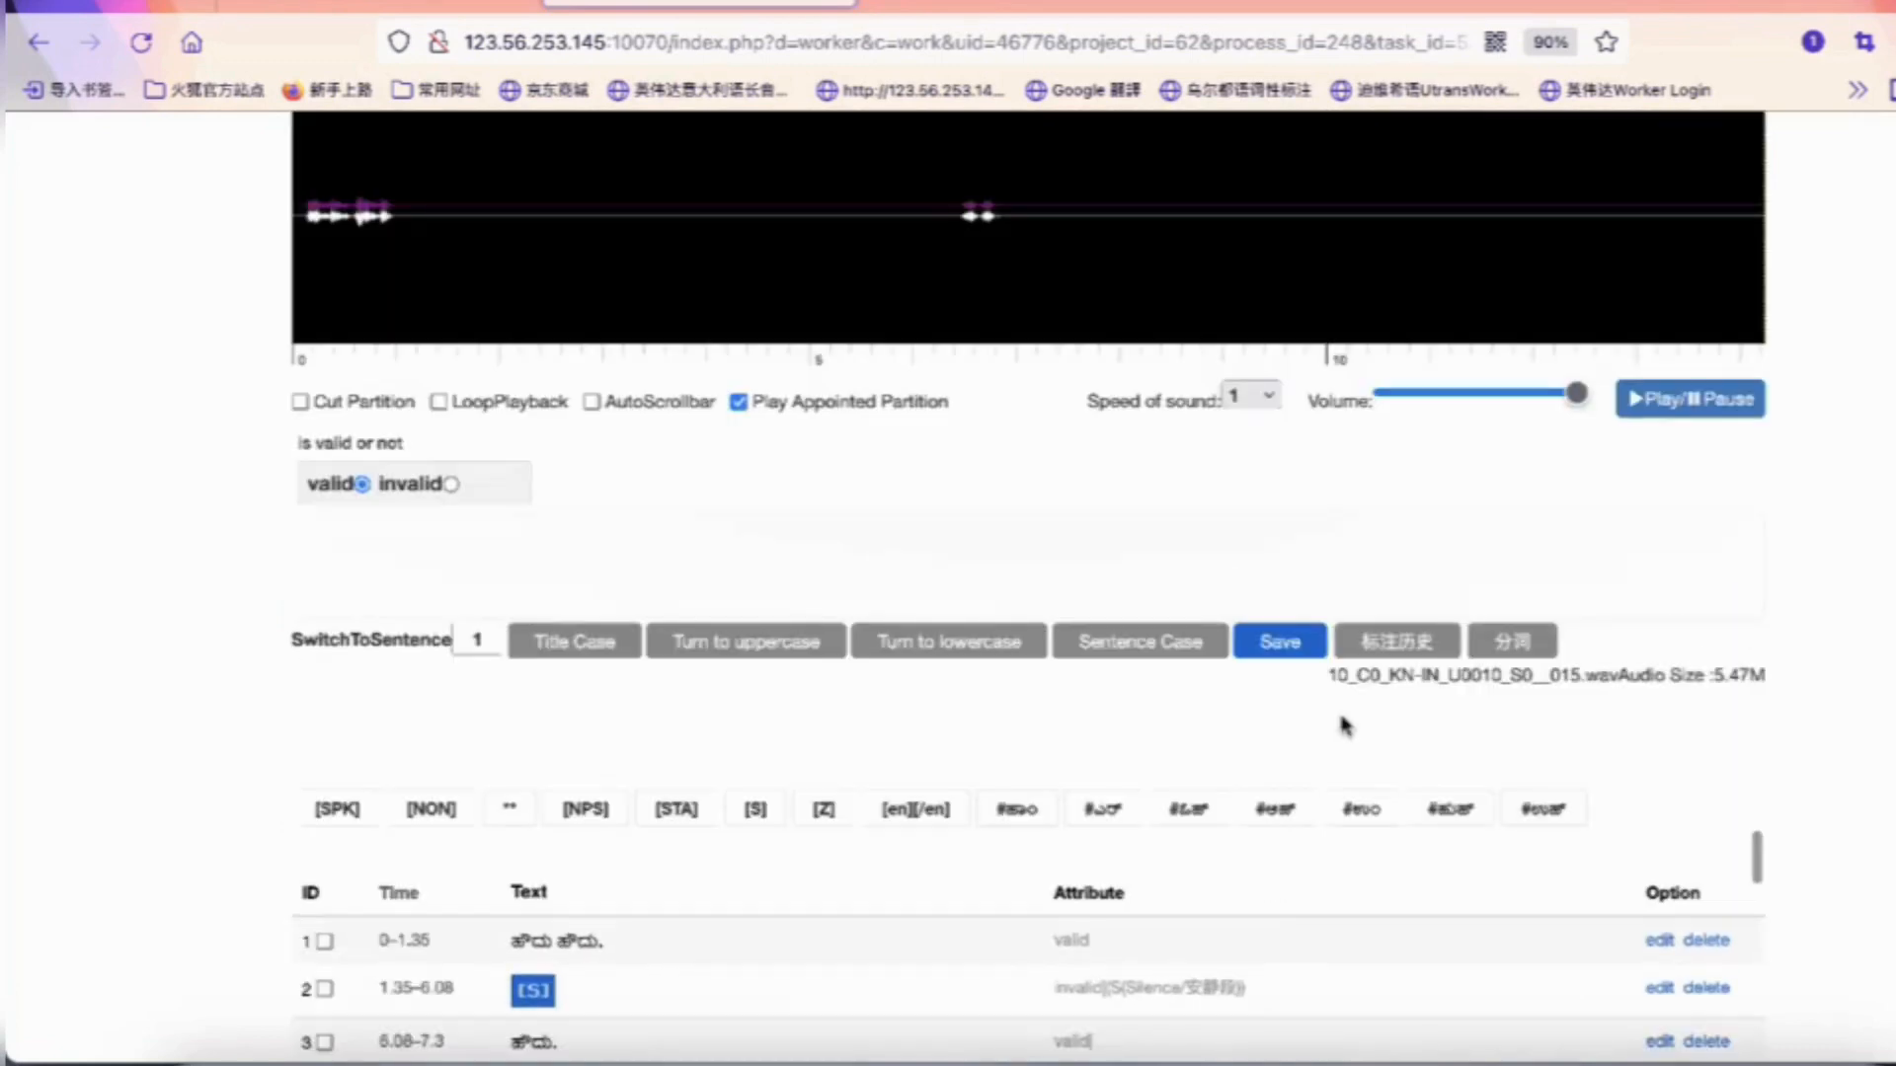
scroll(1324, 720, up, 2)
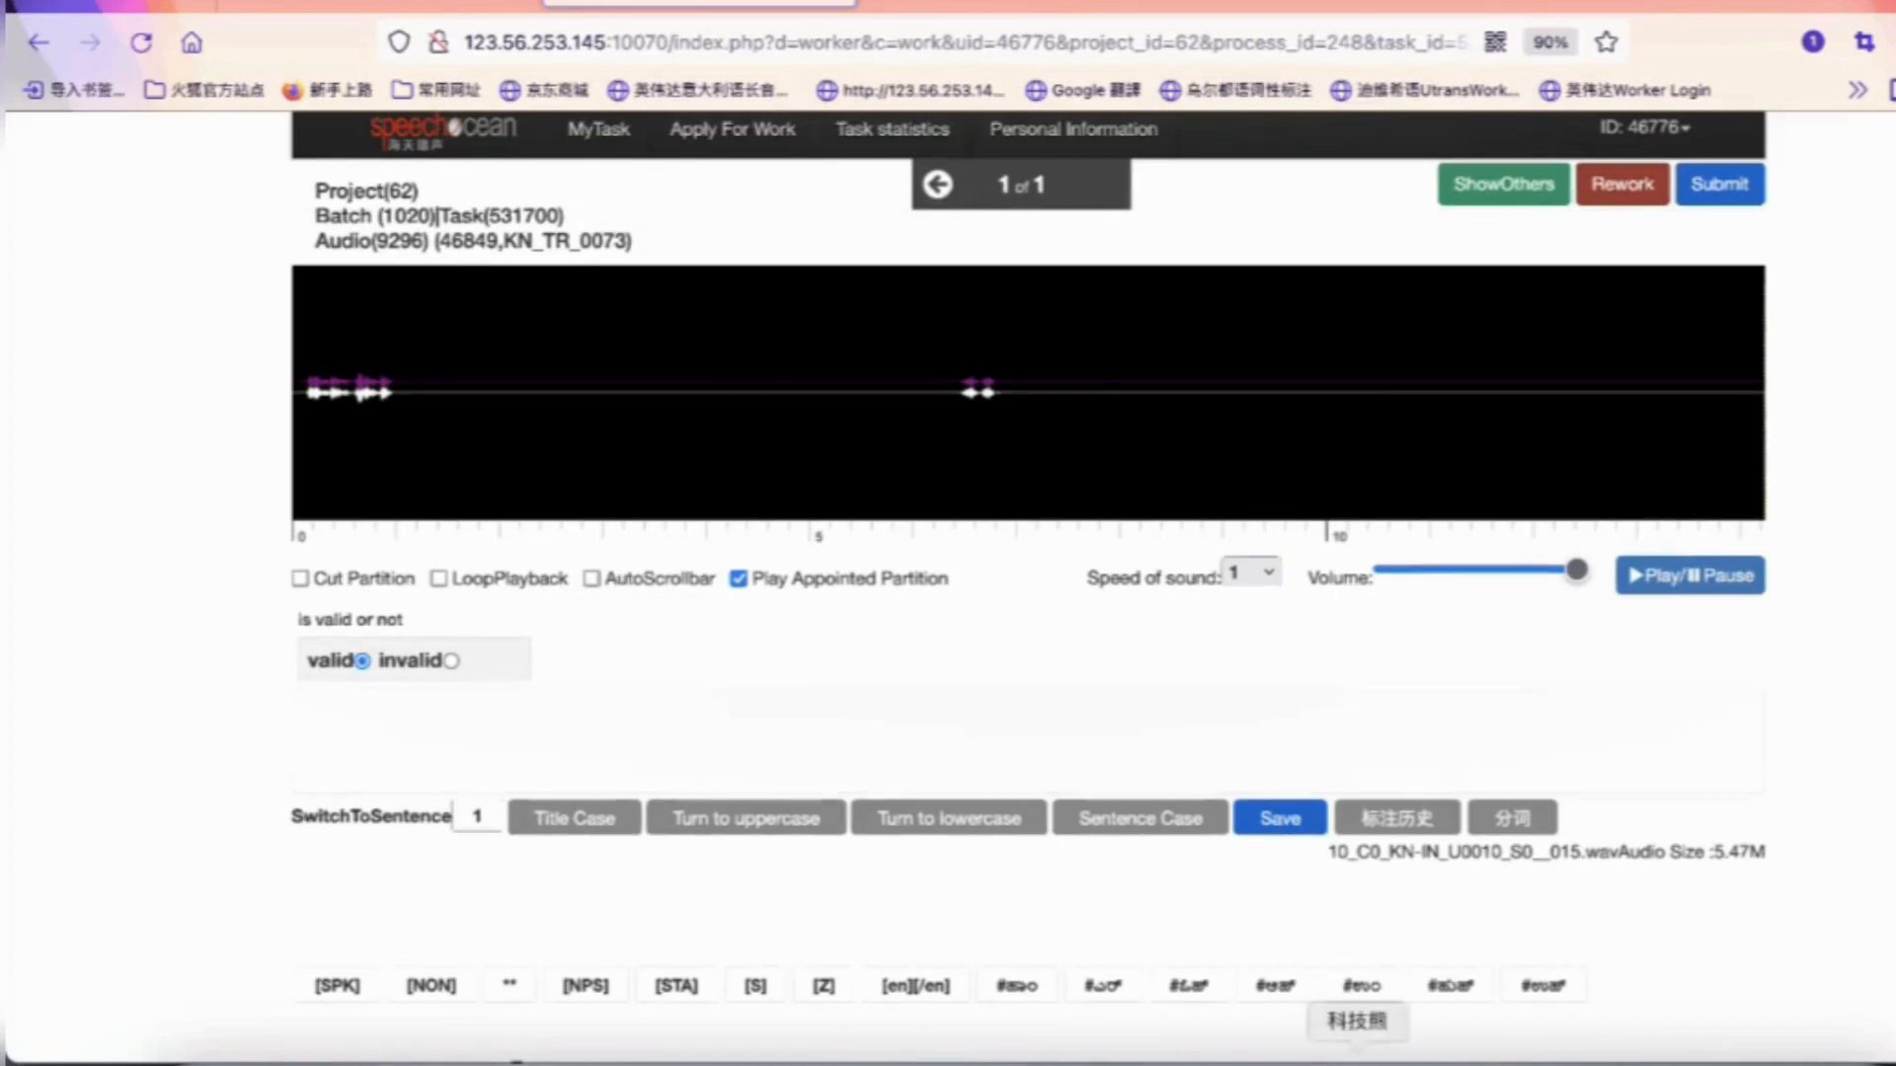
Enter a sample English self-introduction in the transcription box, with the first name repeated three times and a closing full stop
click(1344, 740)
scroll(1344, 741, down, 3)
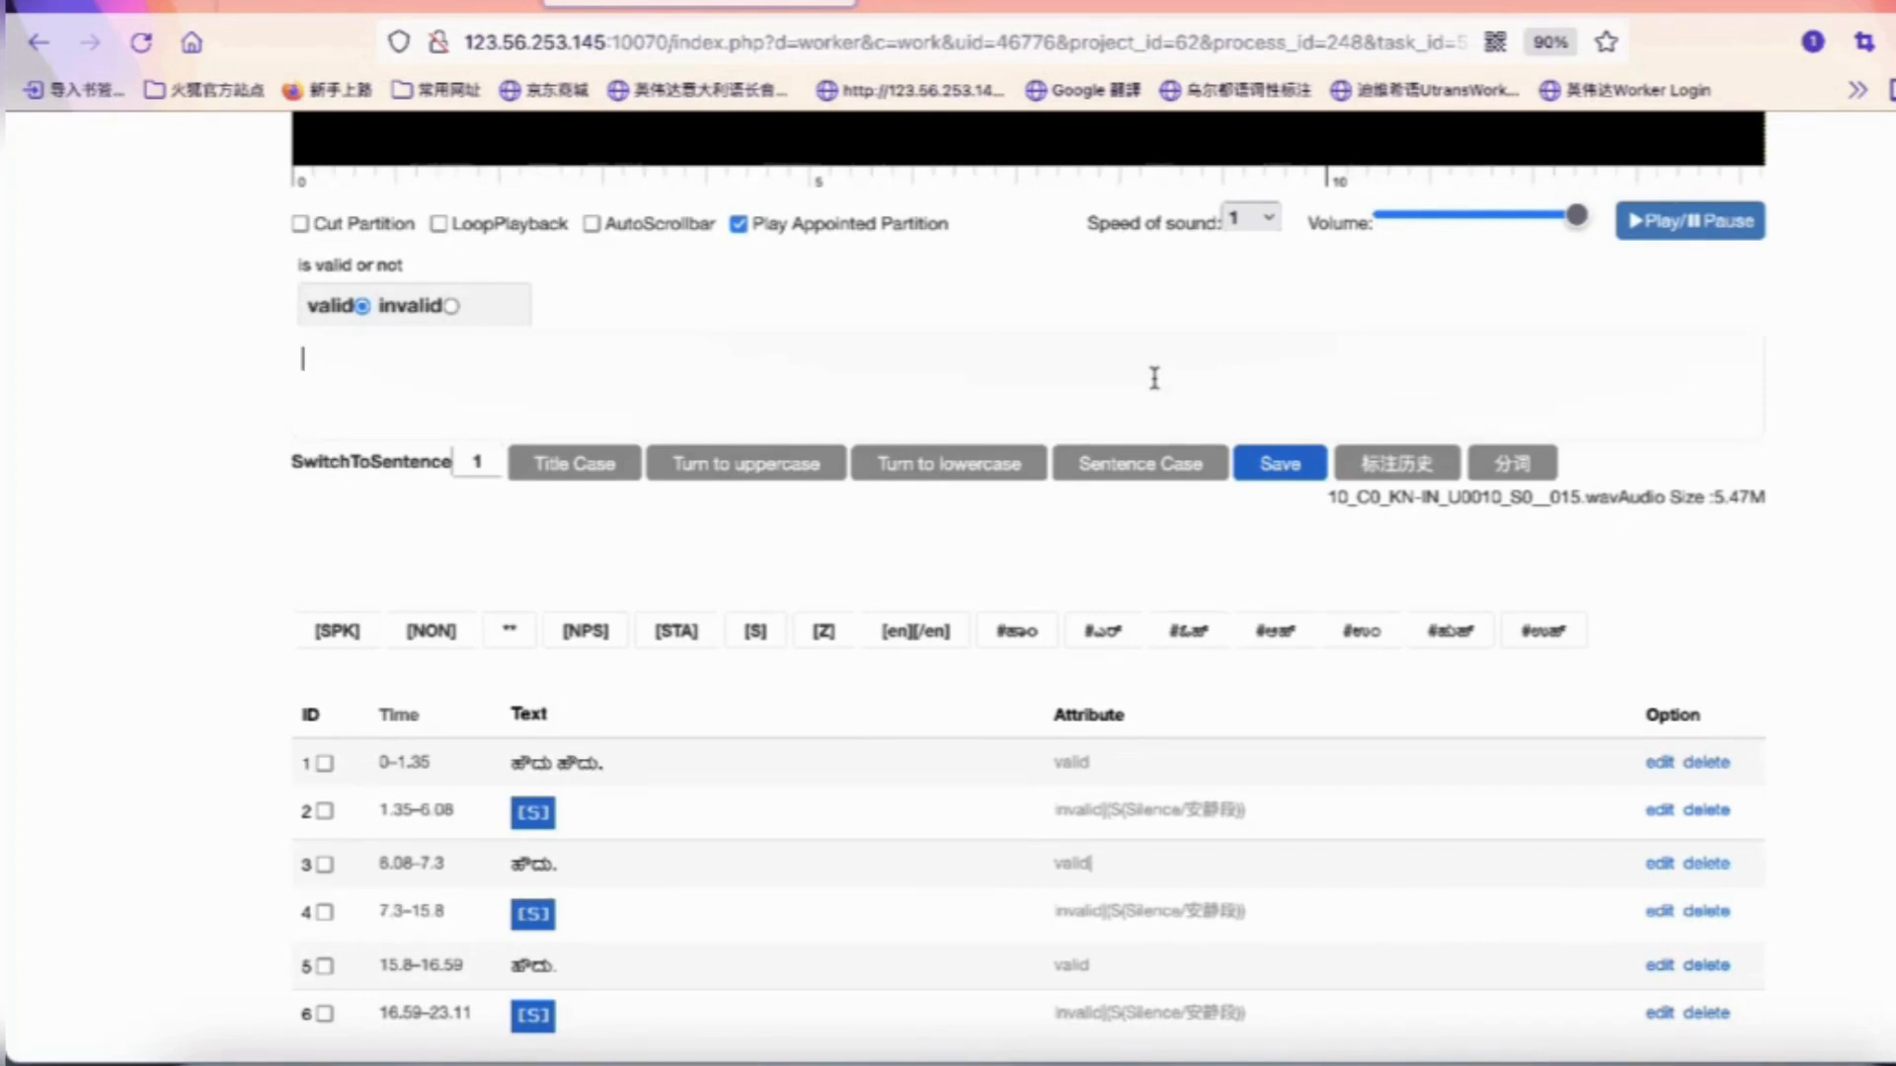
text(My name is Cirs)
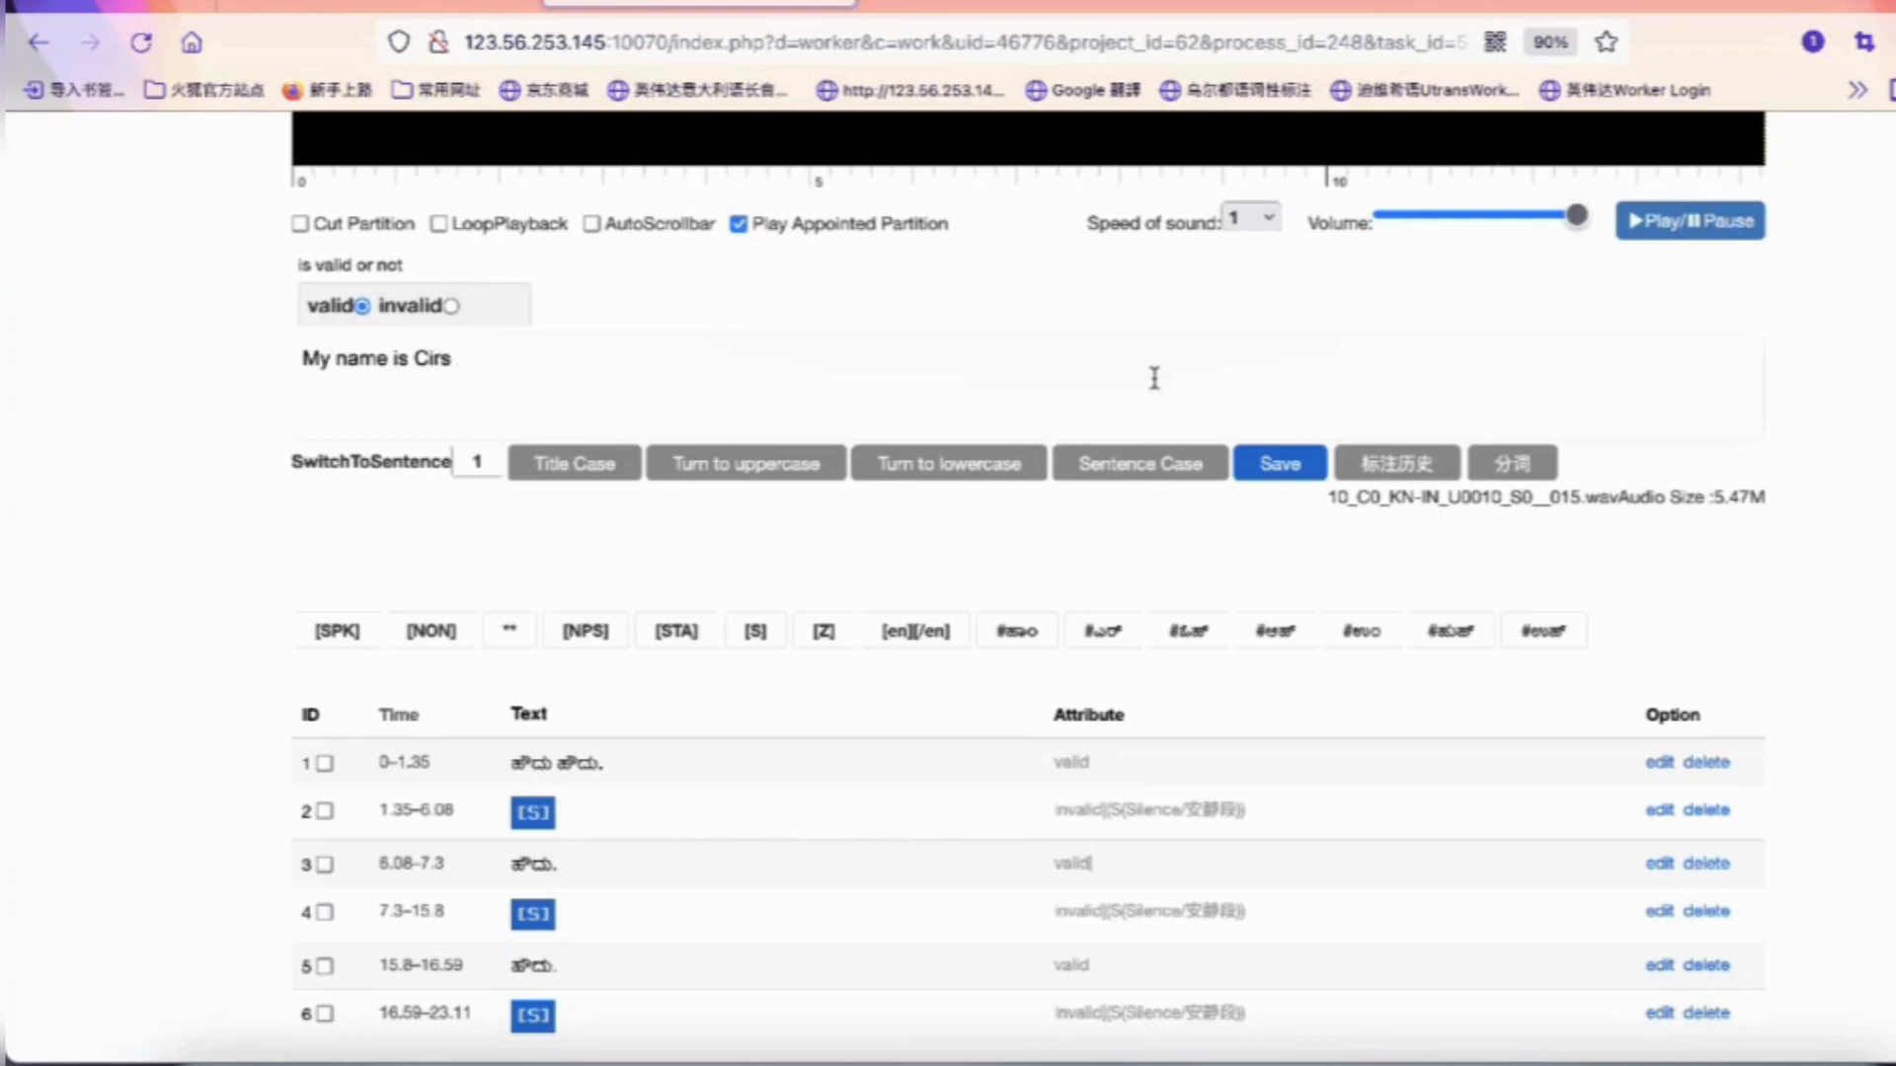
key(BackSpace)
key(BackSpace)
key(BackSpace)
text(ris Cris C)
key(BackSpace)
text(Cris.)
Highlight the repeated names in the sample sentence, and clear the whole sentence from the transcription box
drag(414, 357, 521, 367)
click(635, 368)
drag(565, 365, 280, 371)
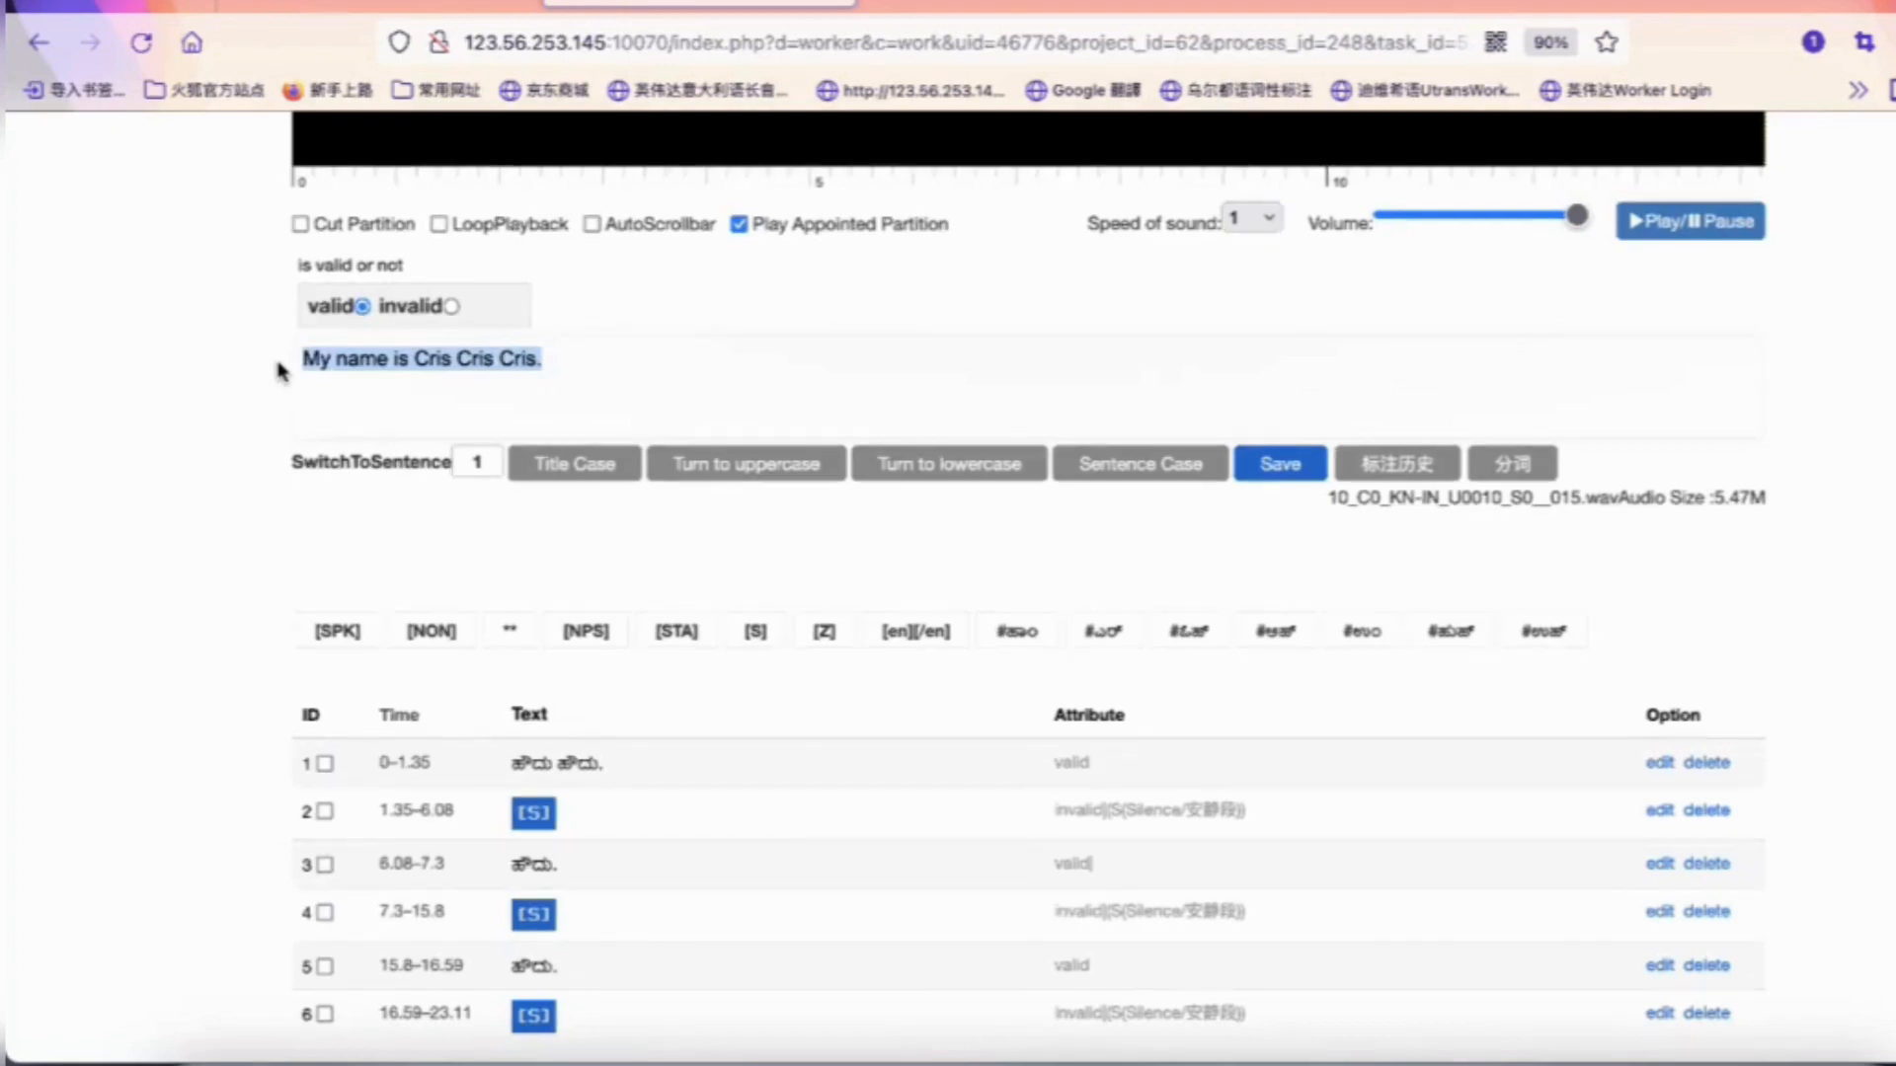
key(BackSpace)
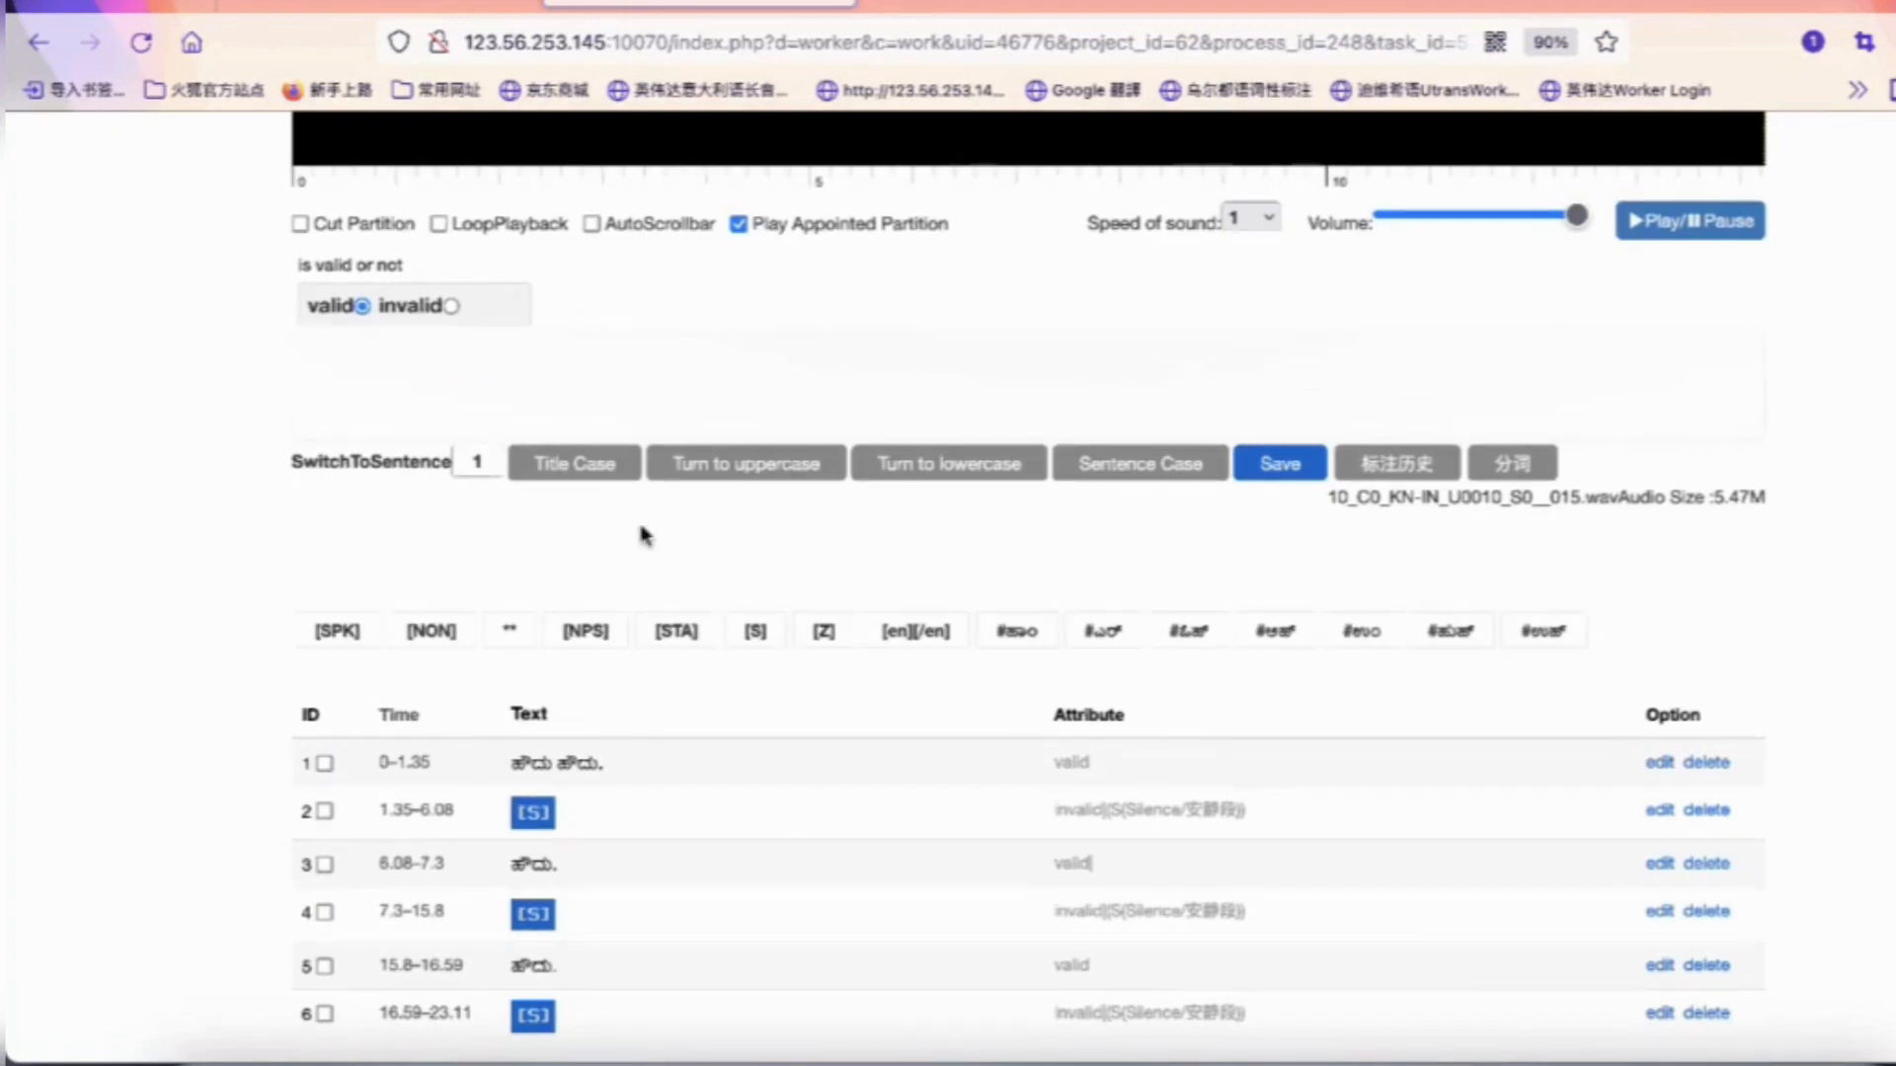
Read the description of the ** tag for unintelligible speech and look over the waveform, task controls and first sentences
scroll(641, 534, up, 4)
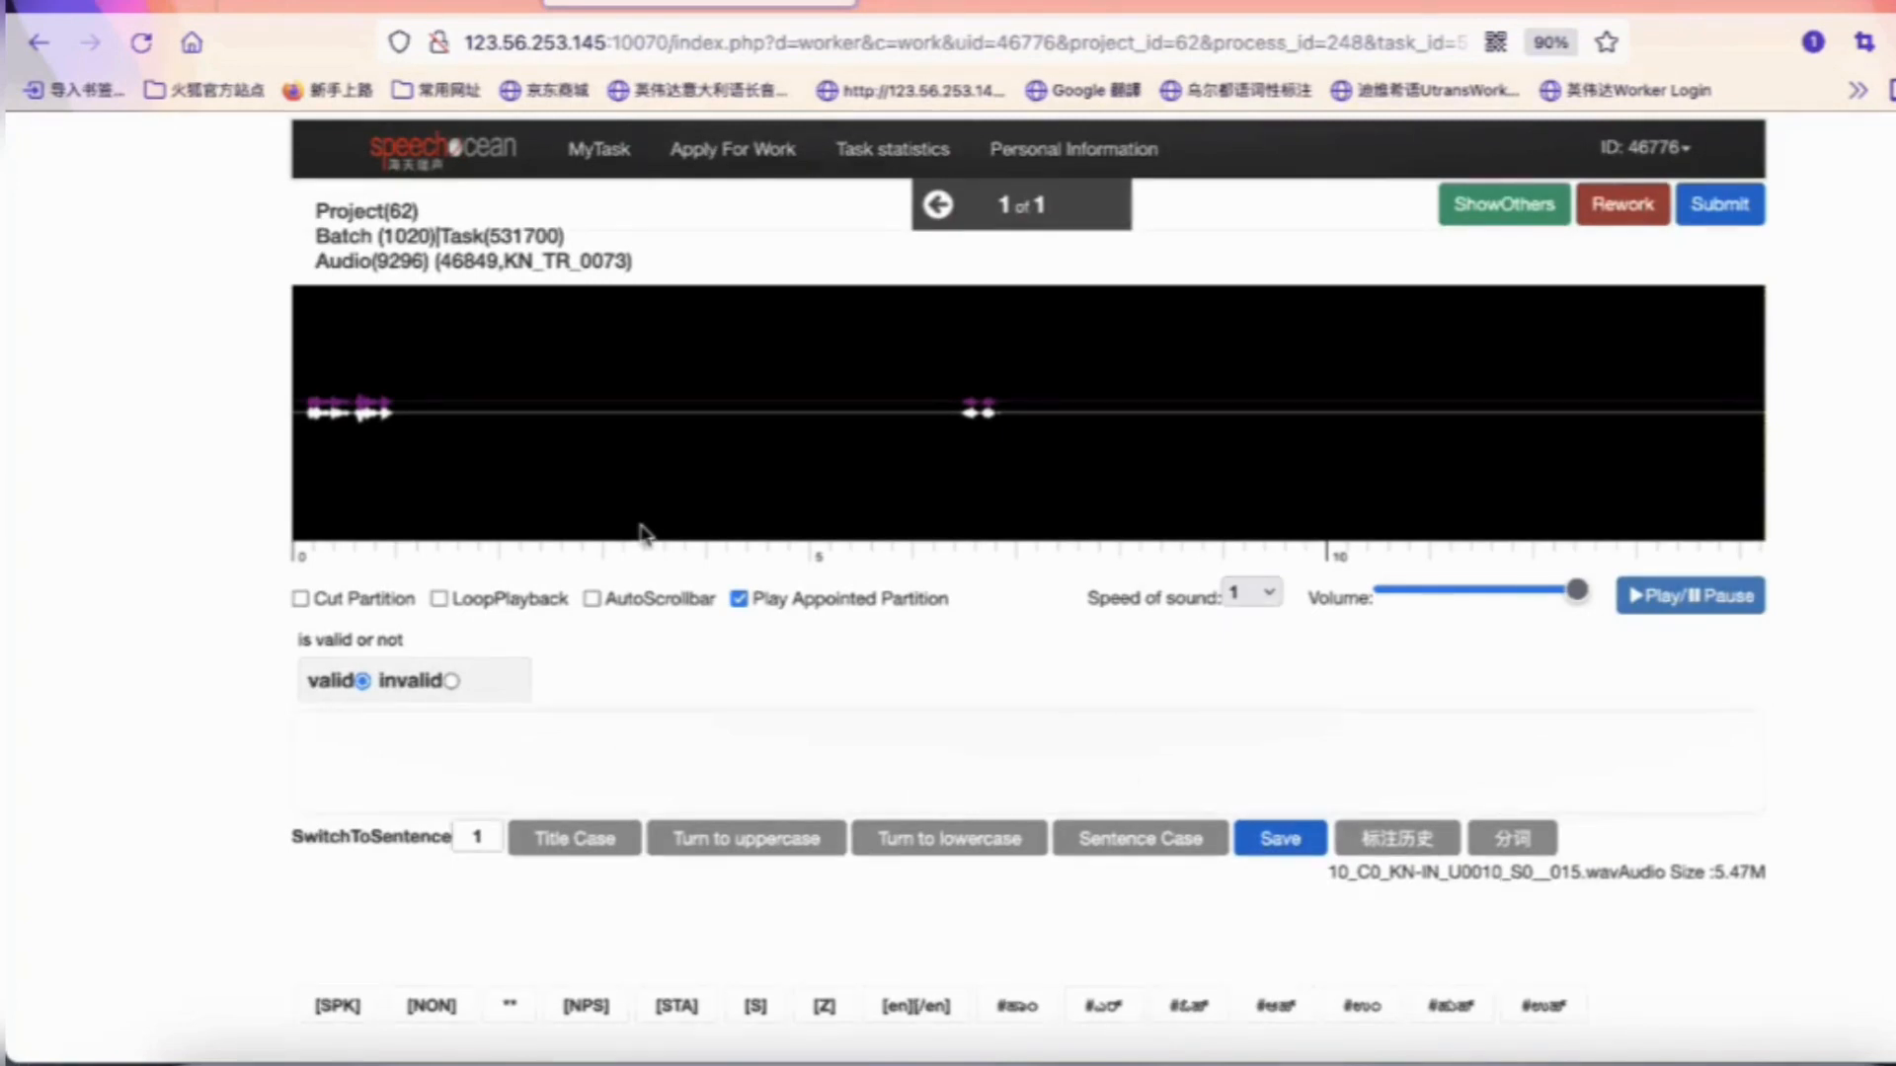
click(642, 534)
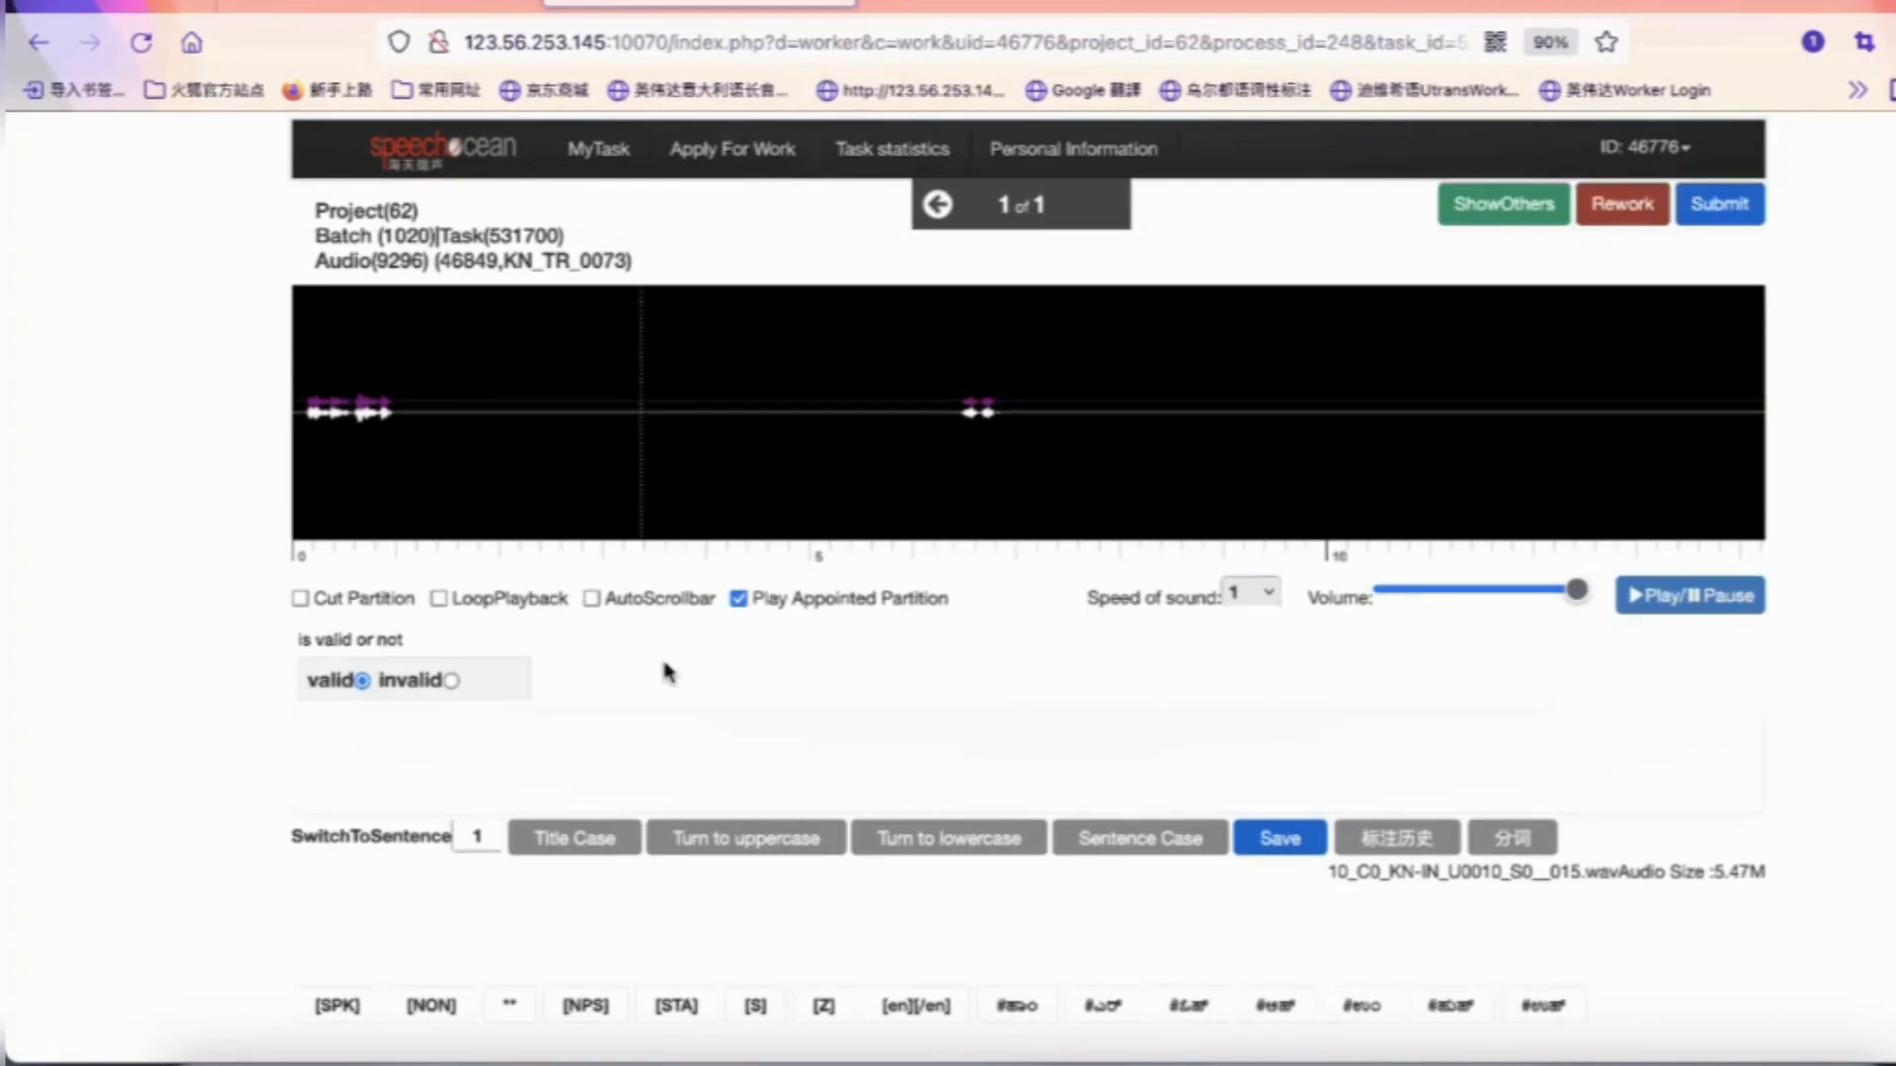
scroll(667, 671, down, 3)
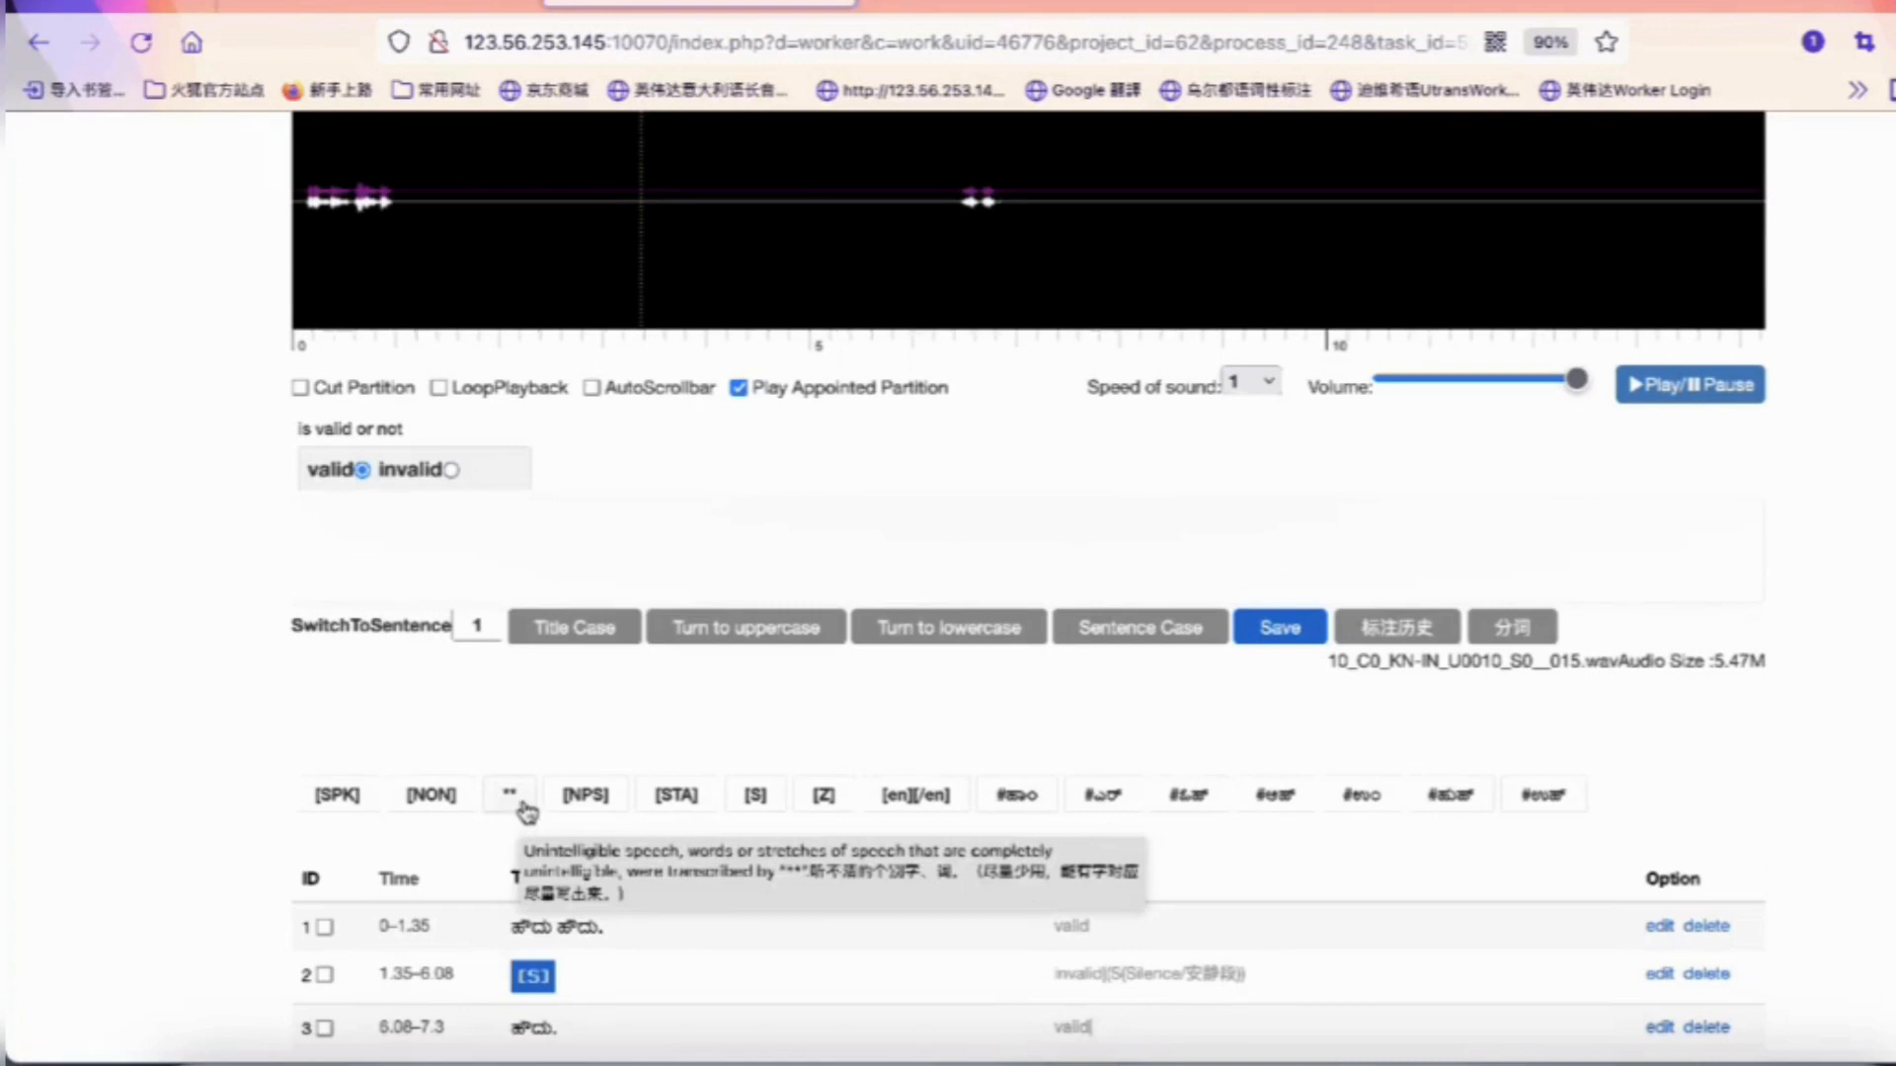
click(546, 533)
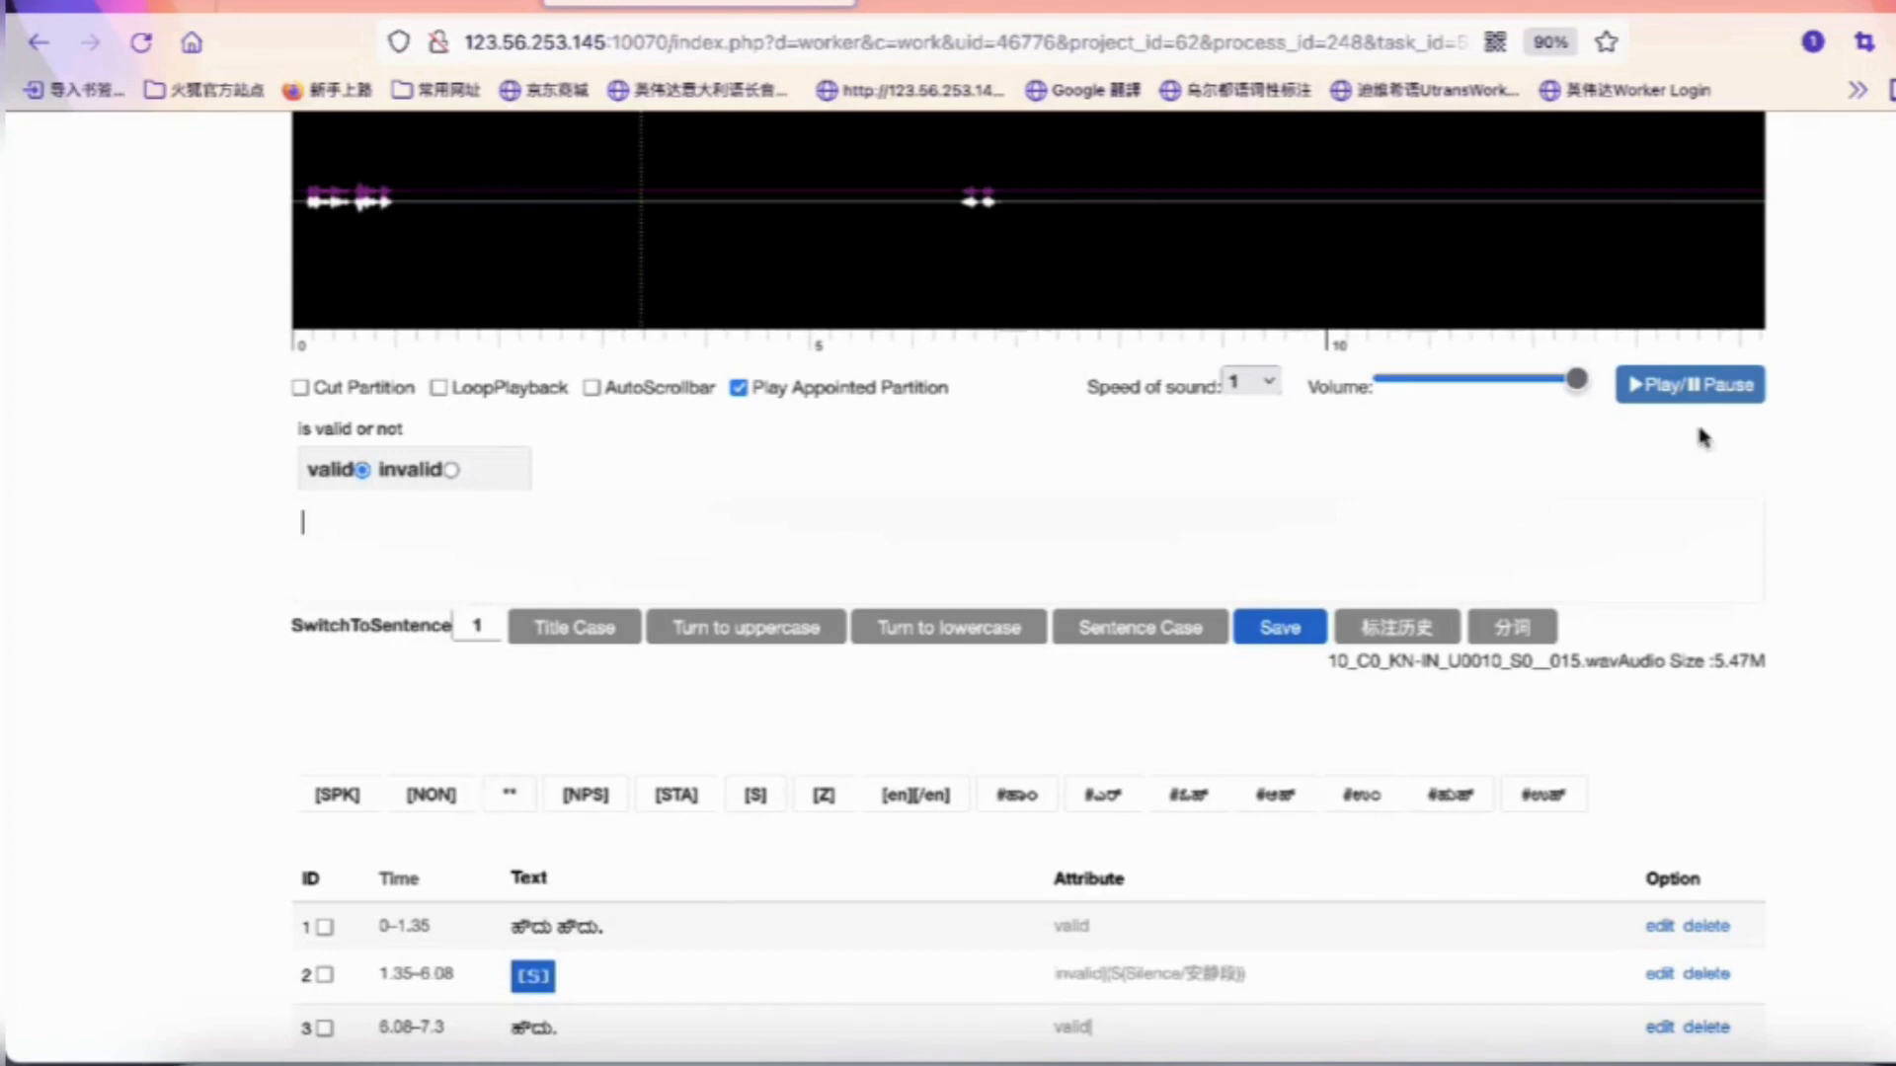
scroll(1696, 421, up, 2)
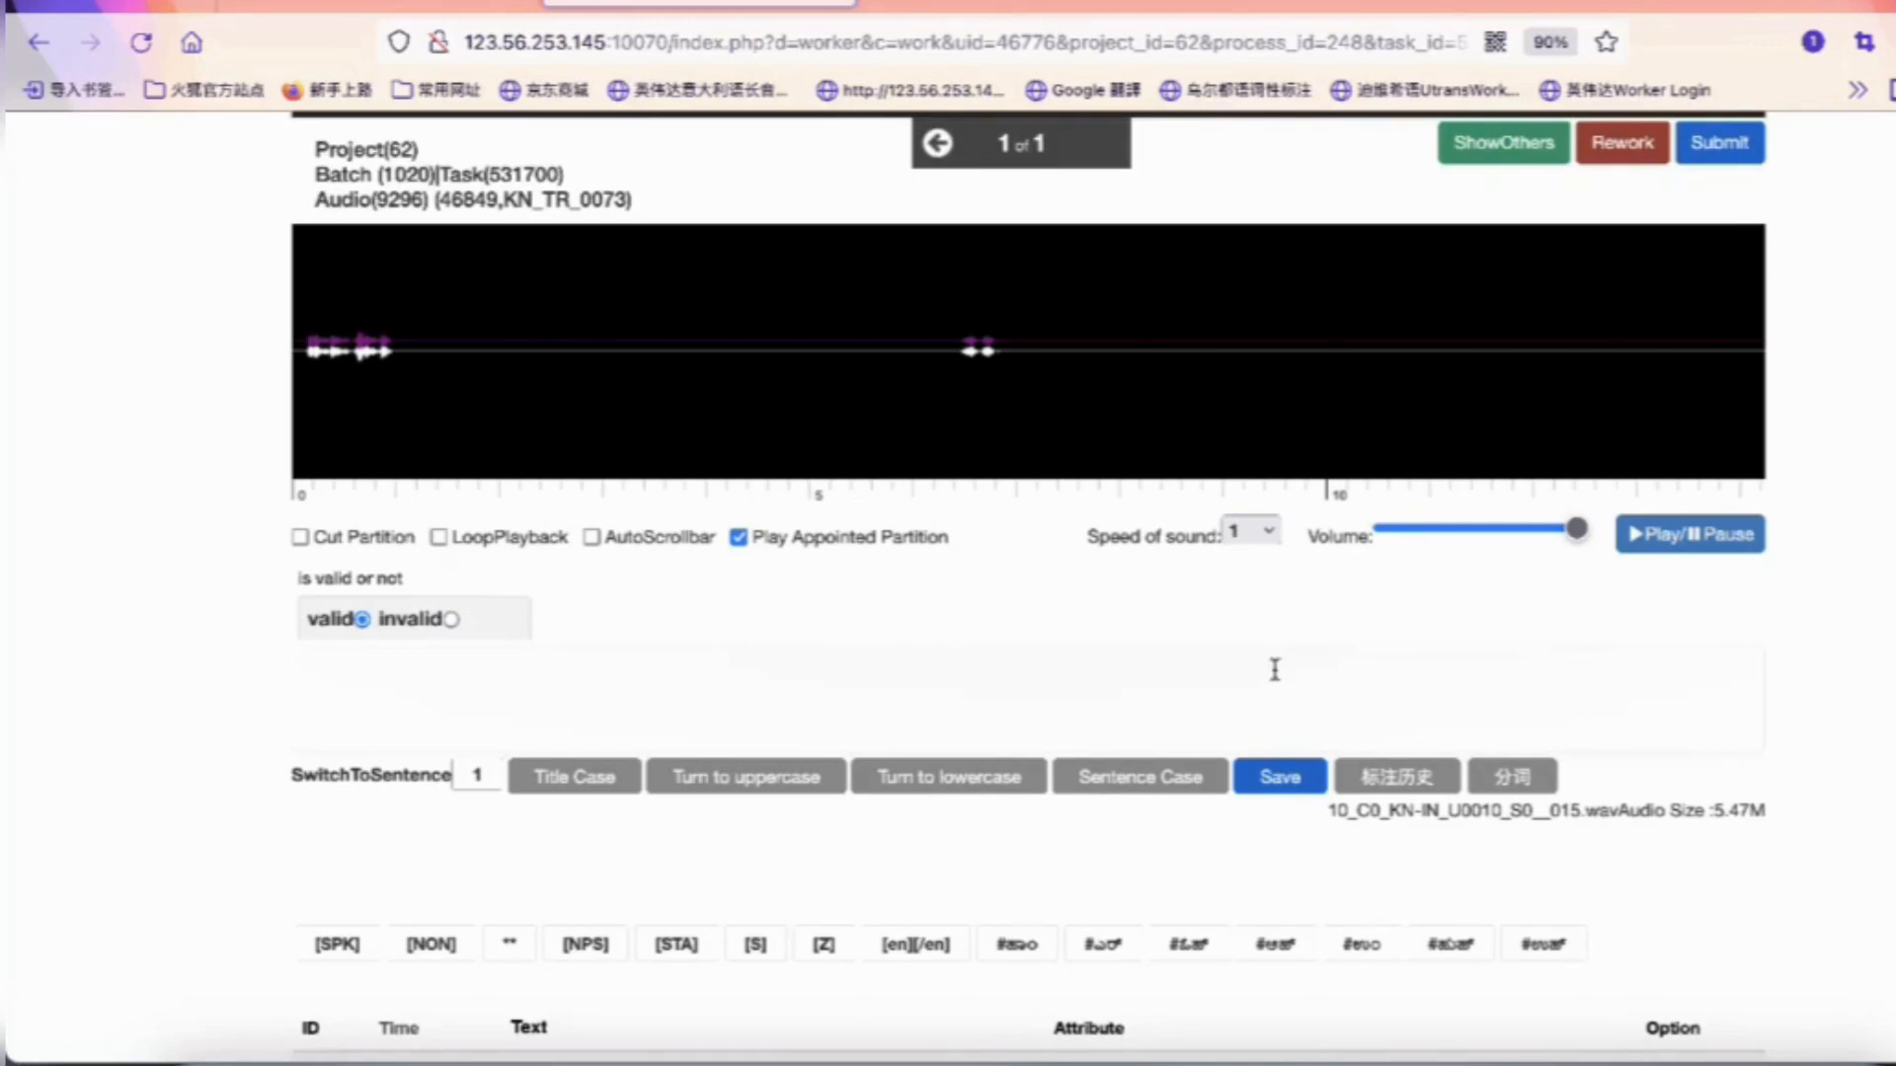
scroll(1275, 670, down, 3)
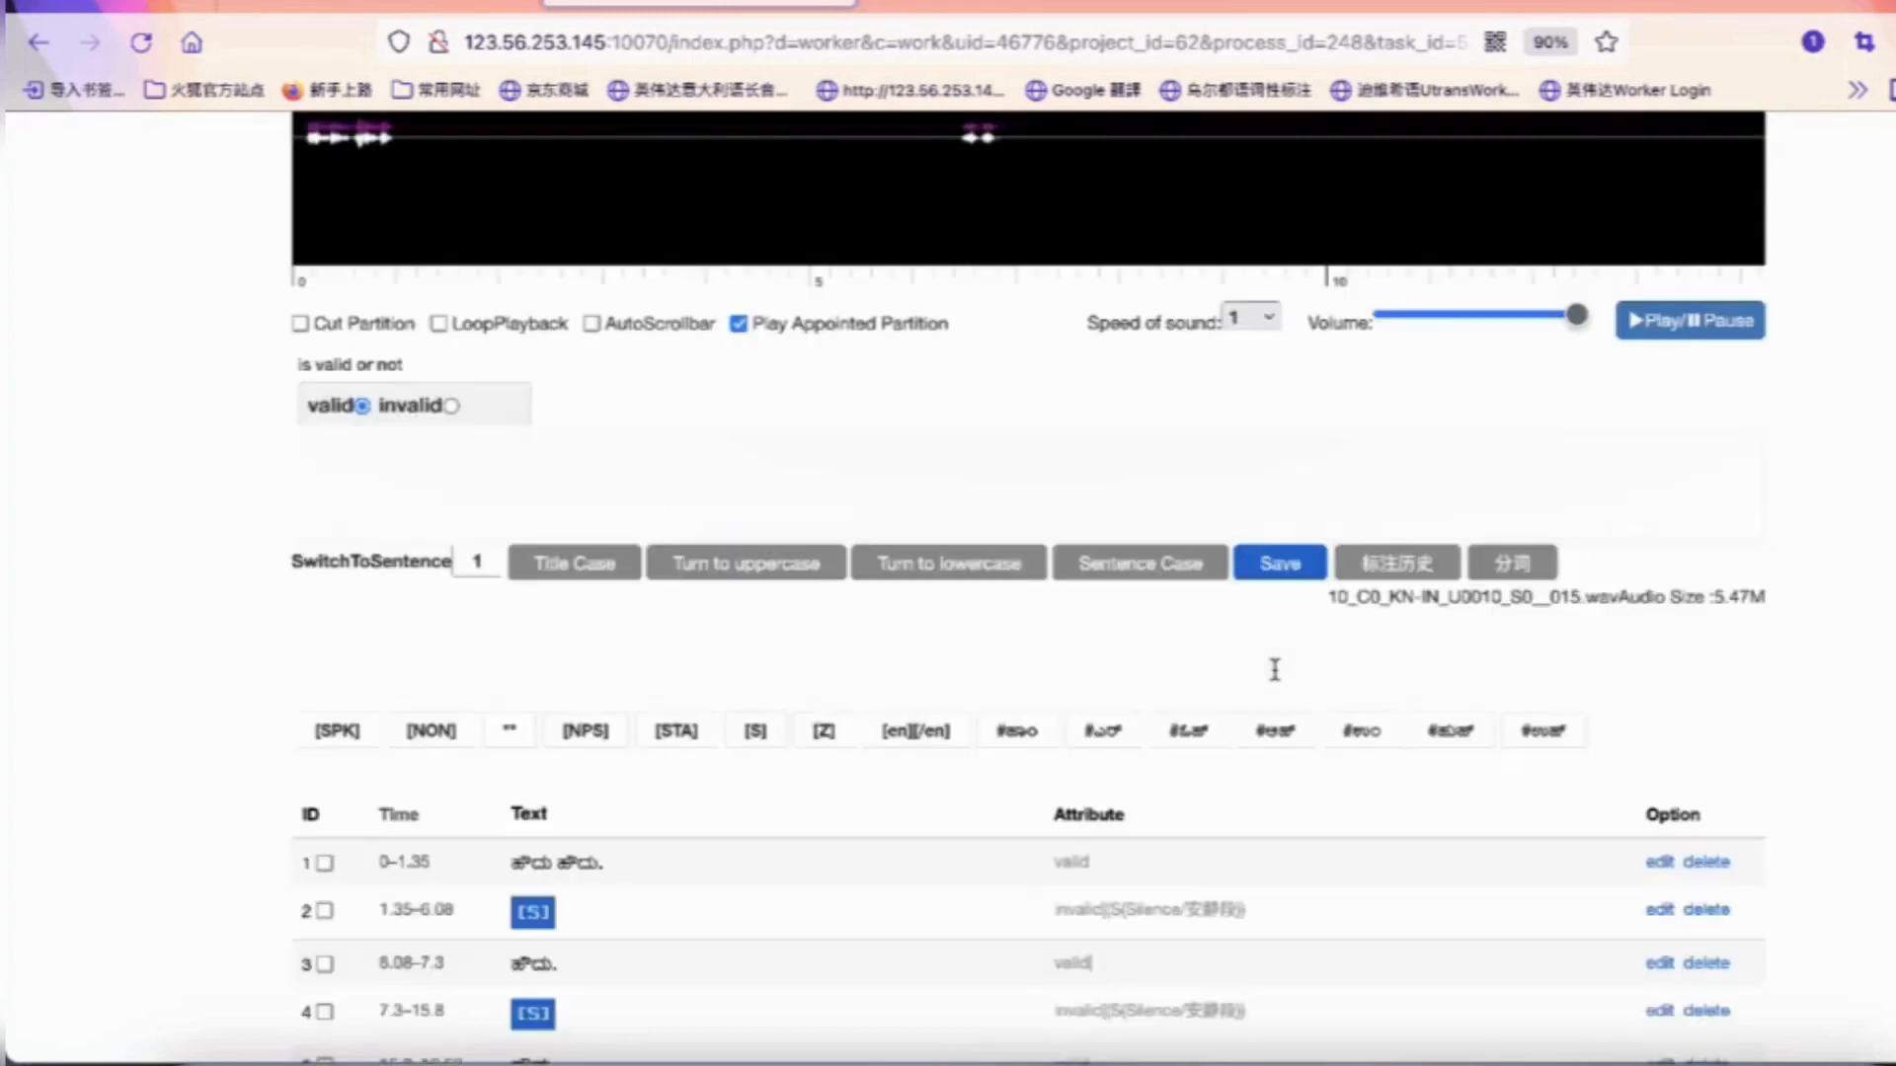
scroll(1501, 864, down, 5)
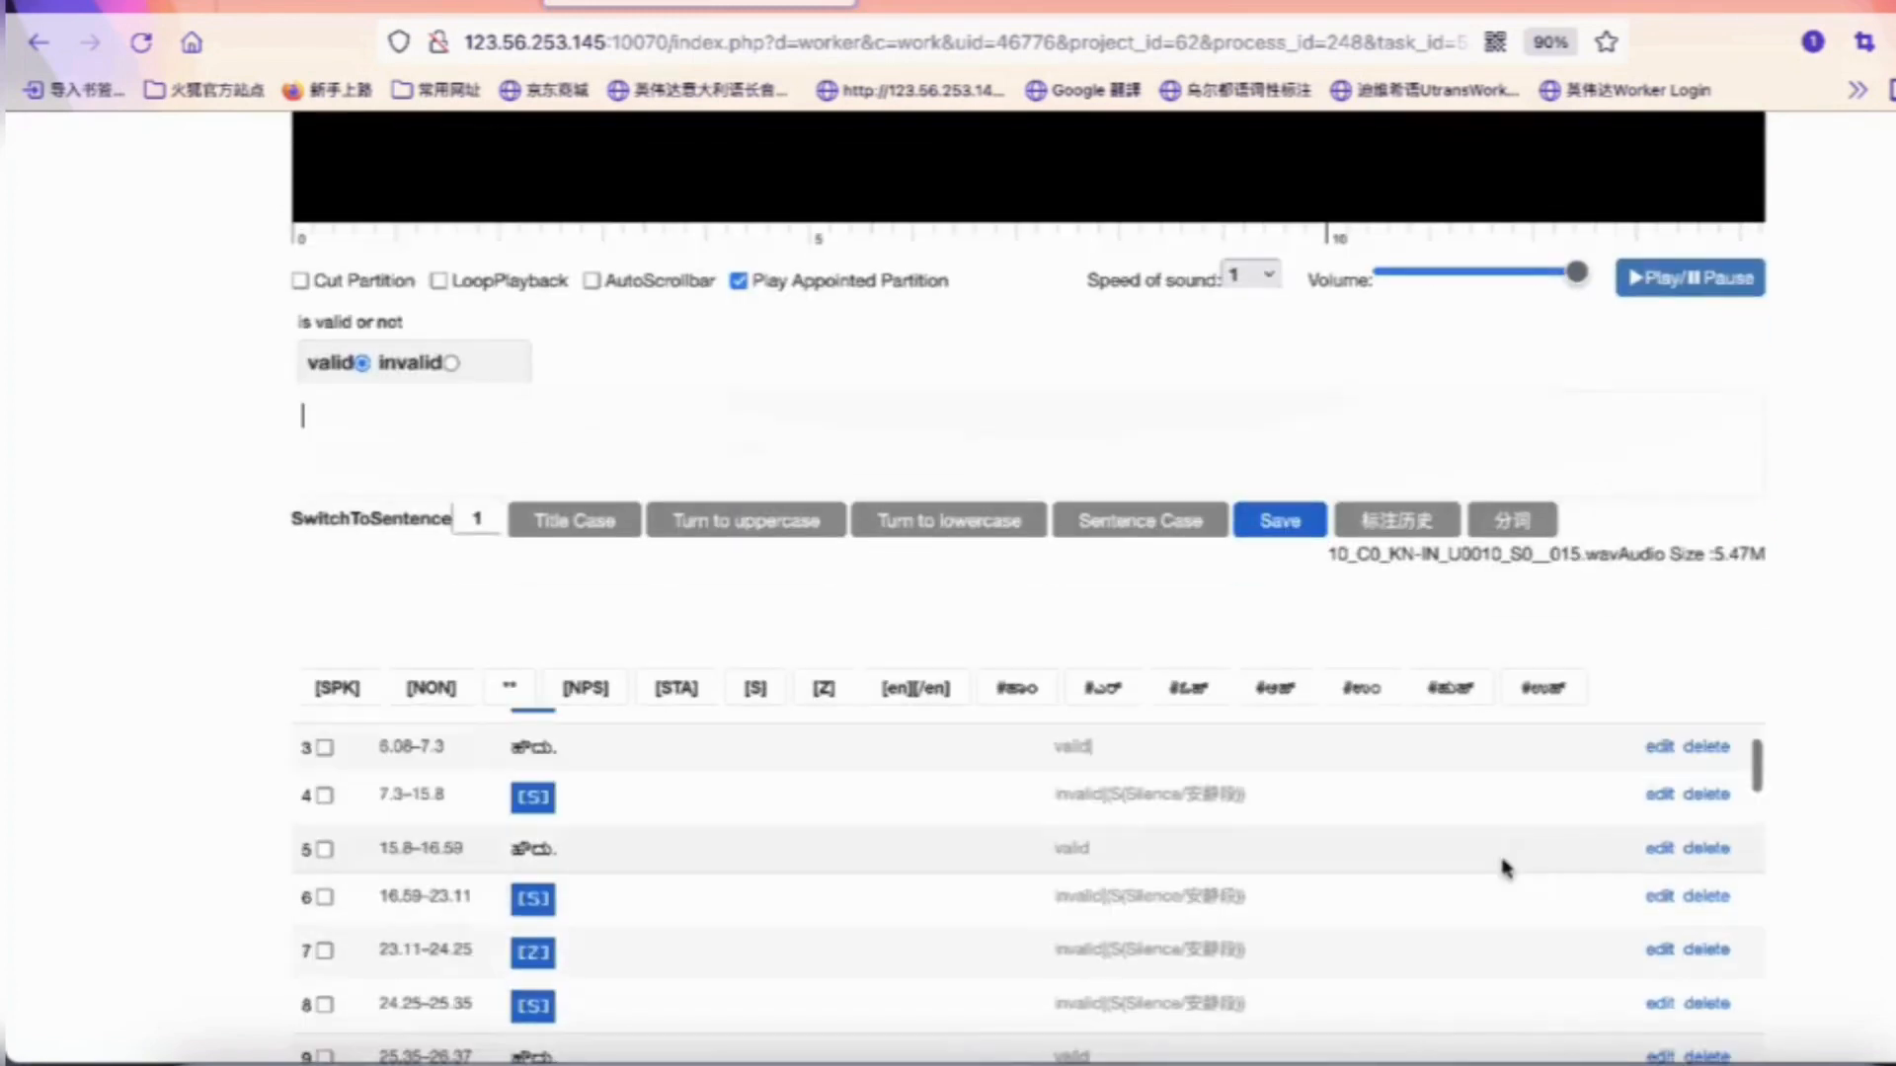
scroll(1501, 864, up, 5)
scroll(1676, 758, up, 3)
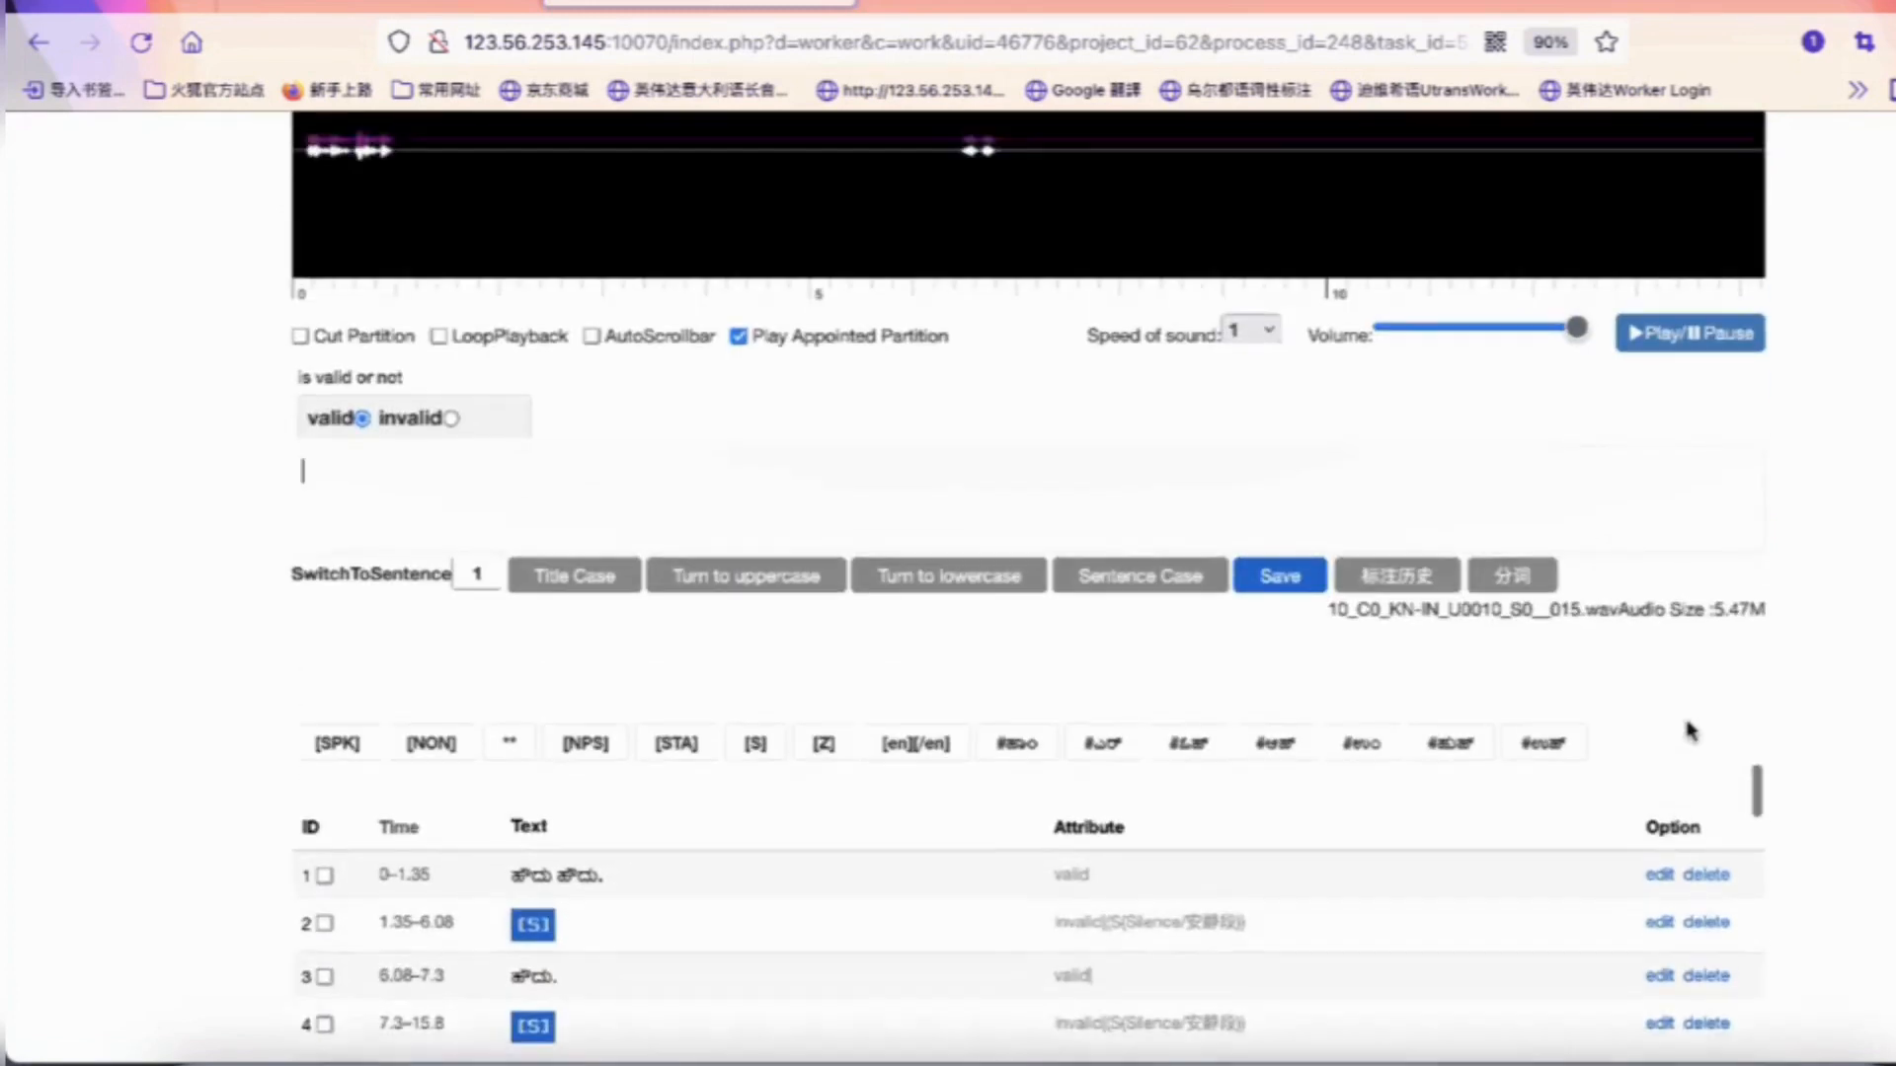